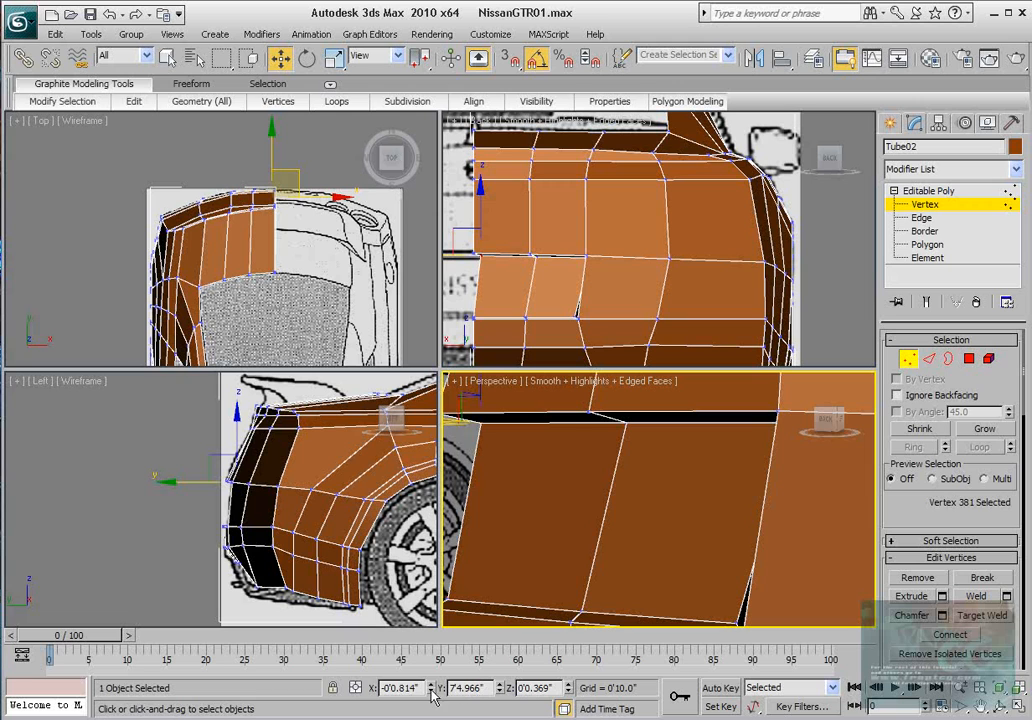
Step: Set the X coordinate of the selected centreline vertex on the rear panel to 0
right_click(431, 691)
middle_drag(495, 557, 574, 509)
click(522, 555)
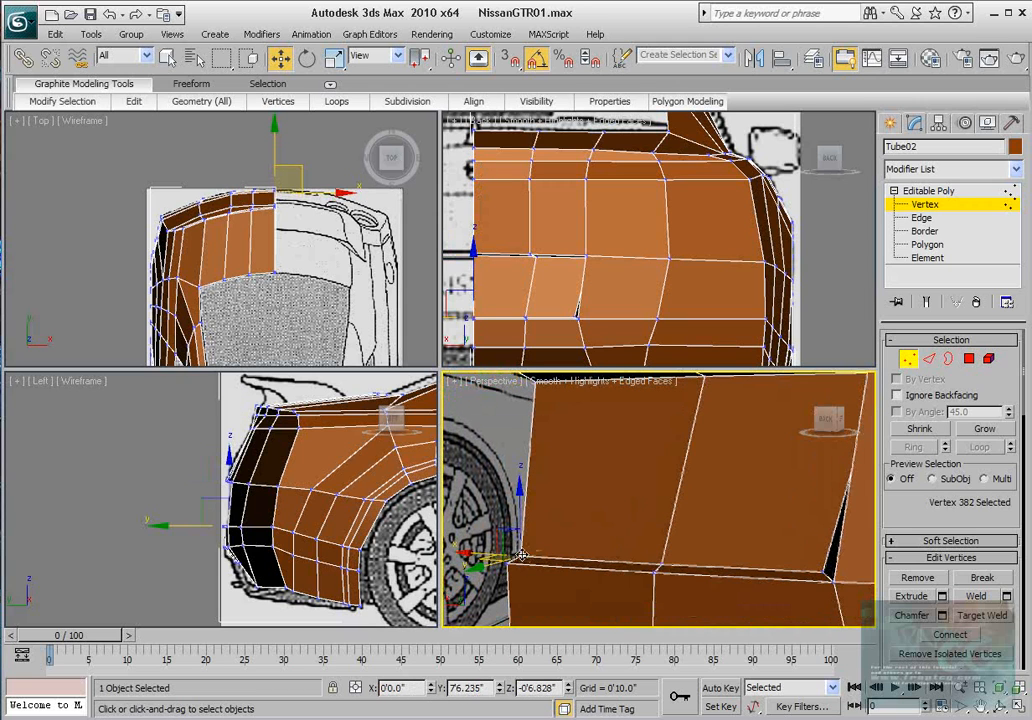
Step: Move the middle vertex below the rear panel gap along X until it lines up with the vertical edge above
middle_drag(664, 455, 658, 463)
click(670, 459)
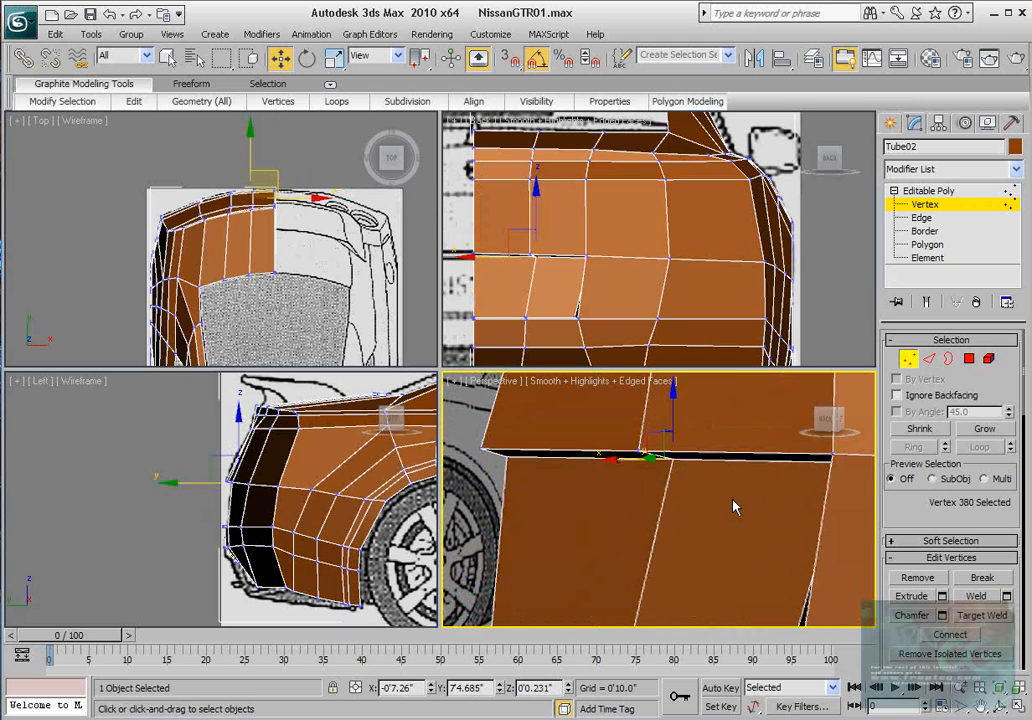
mouse_move(735, 507)
alt+middle_down()
mouse_move(719, 493)
mouse_move(742, 486)
alt+middle_up()
middle_drag(617, 498, 676, 501)
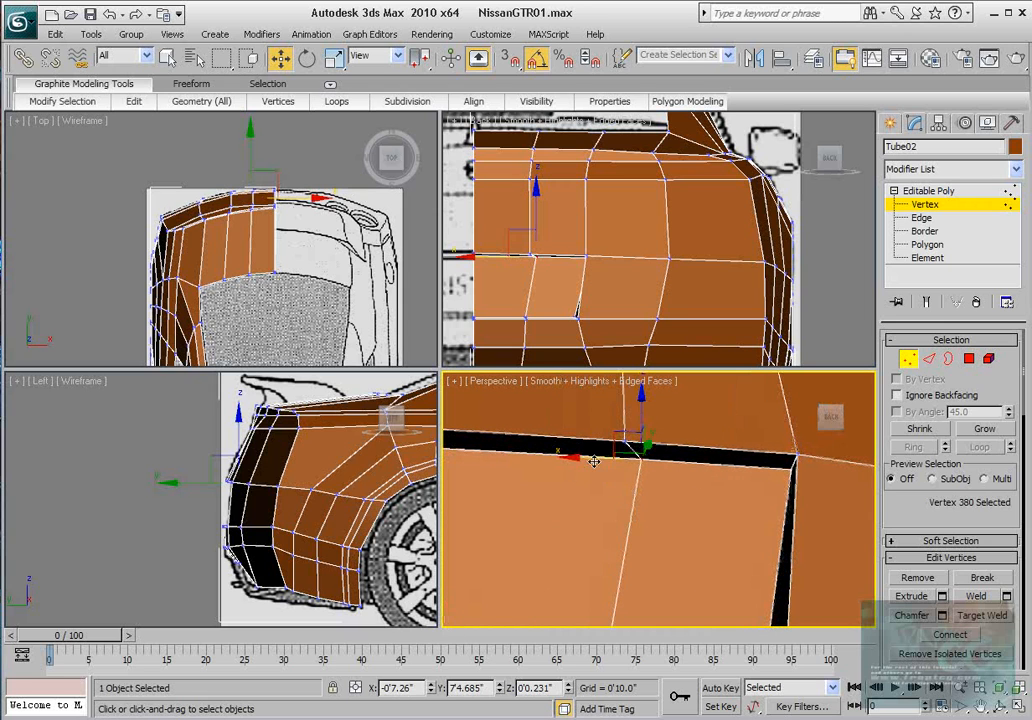
drag(595, 457, 577, 457)
scroll(633, 295, up, 5)
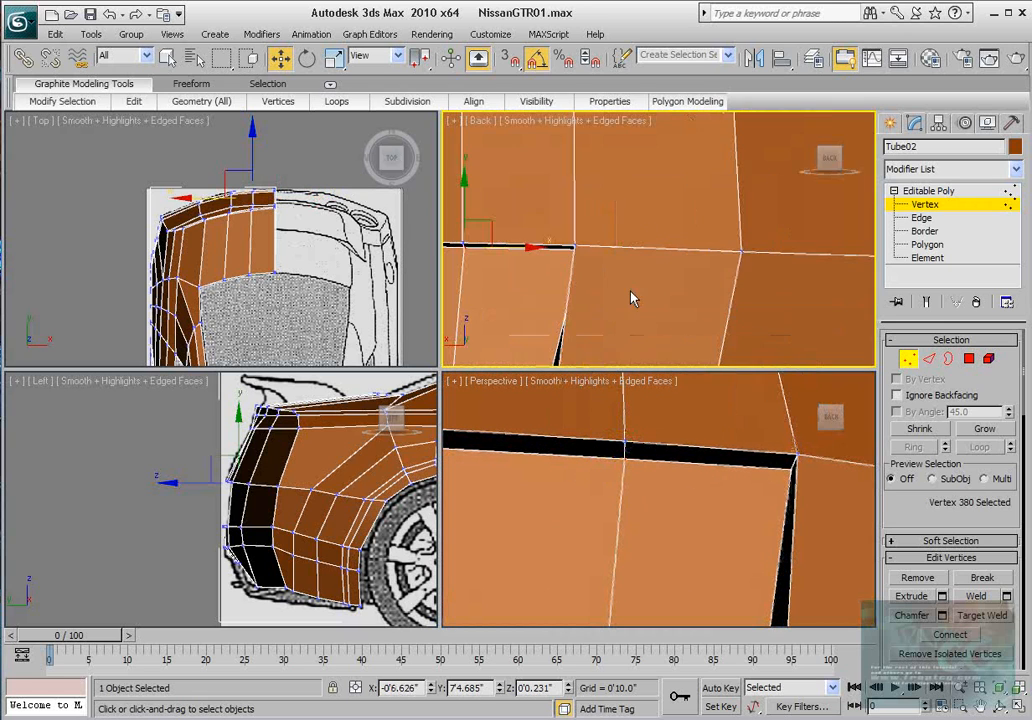
scroll(691, 283, down, 3)
drag(644, 251, 640, 250)
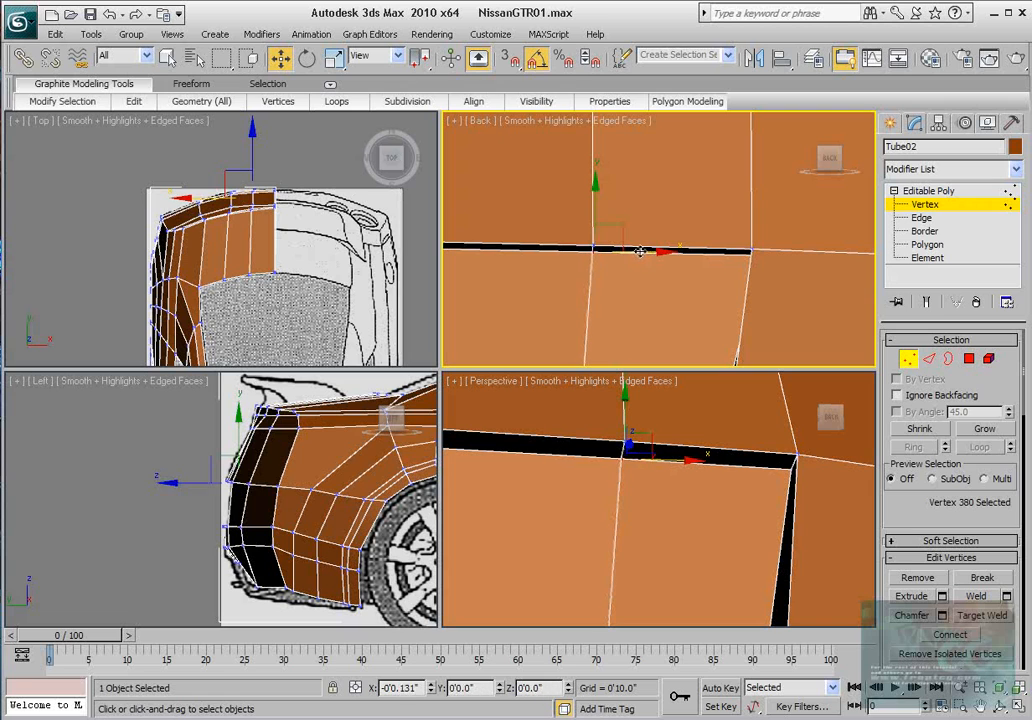
Step: Move the corner vertex of the lower rear panel along X to align with the vertex above the gap
click(789, 468)
middle_drag(778, 303, 775, 299)
drag(795, 254, 779, 257)
Step: Turn on see-through display for the body mesh so the tail lights on the rear blueprint show through
scroll(666, 474, down, 6)
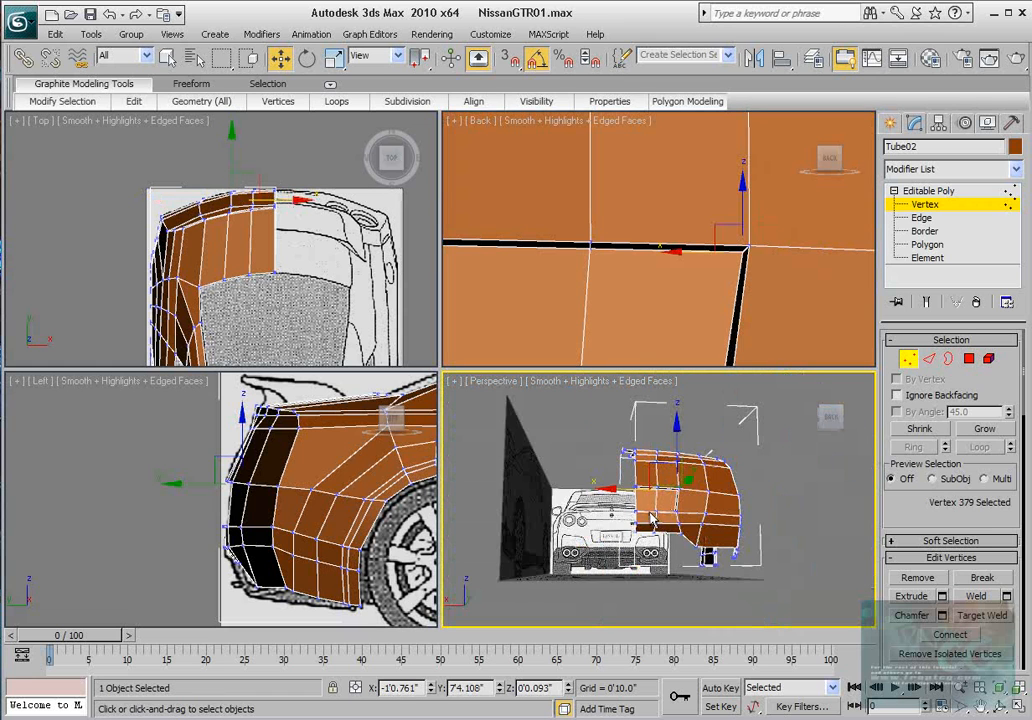
scroll(652, 517, up, 8)
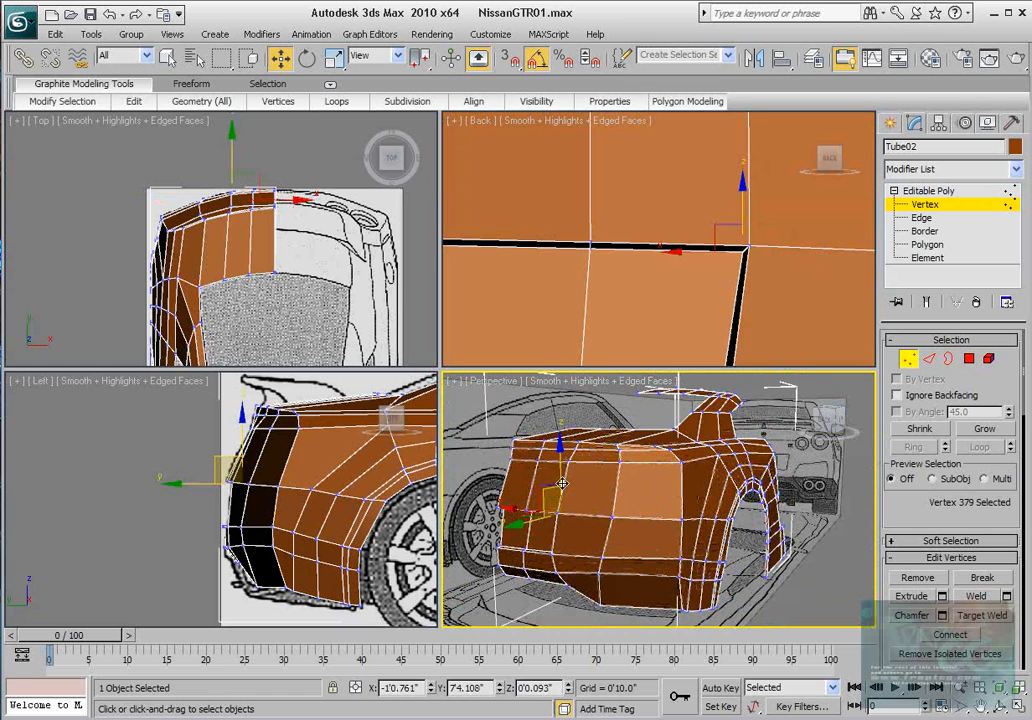
scroll(687, 511, up, 4)
scroll(296, 480, down, 3)
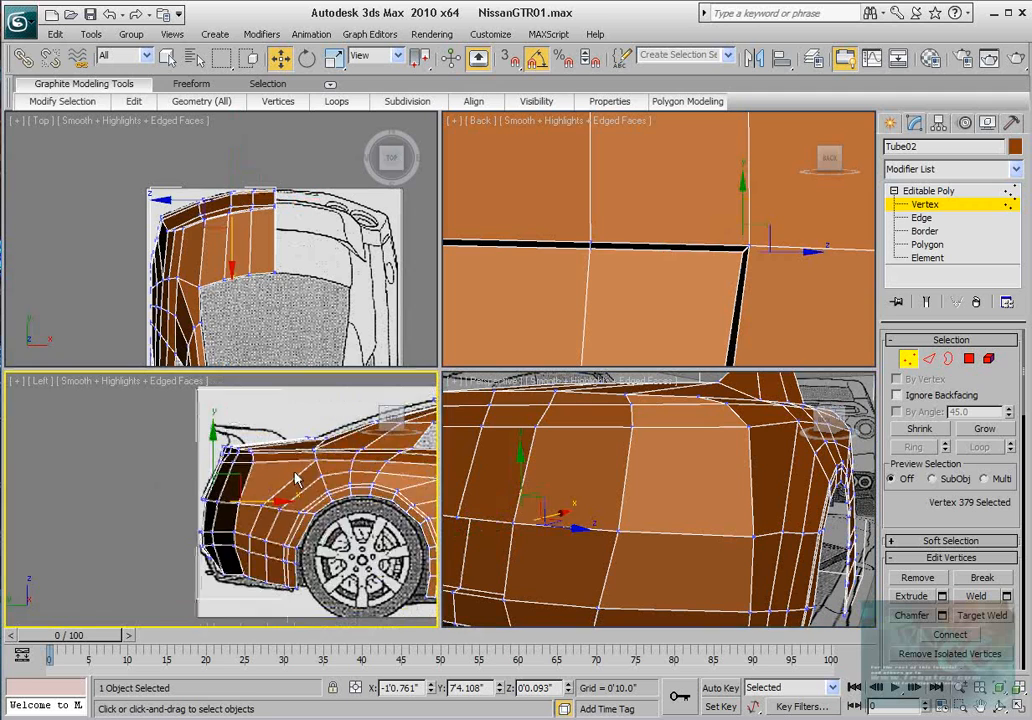
scroll(682, 232, down, 5)
key(alt+x)
scroll(630, 250, up, 4)
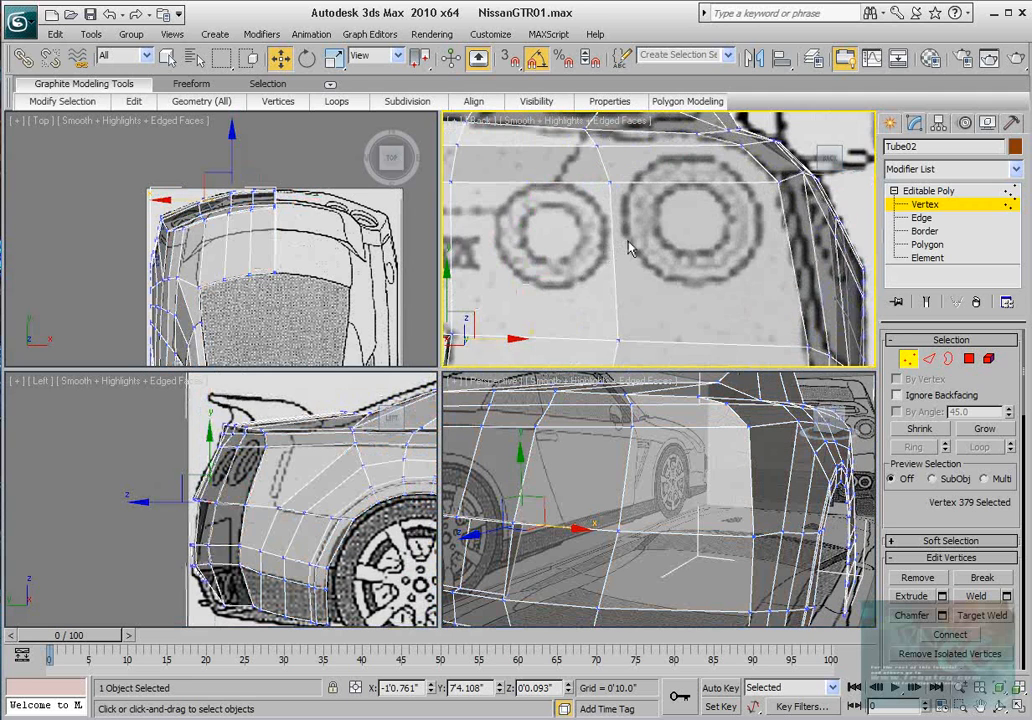
scroll(630, 249, up, 1)
click(968, 358)
click(567, 242)
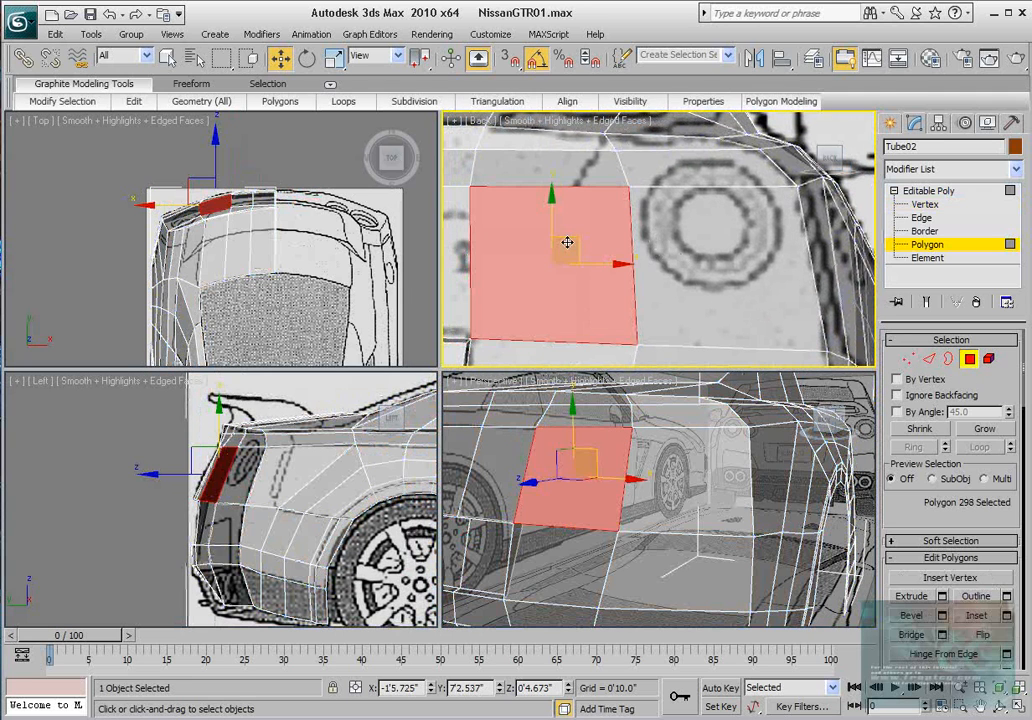
middle_drag(601, 242, 641, 256)
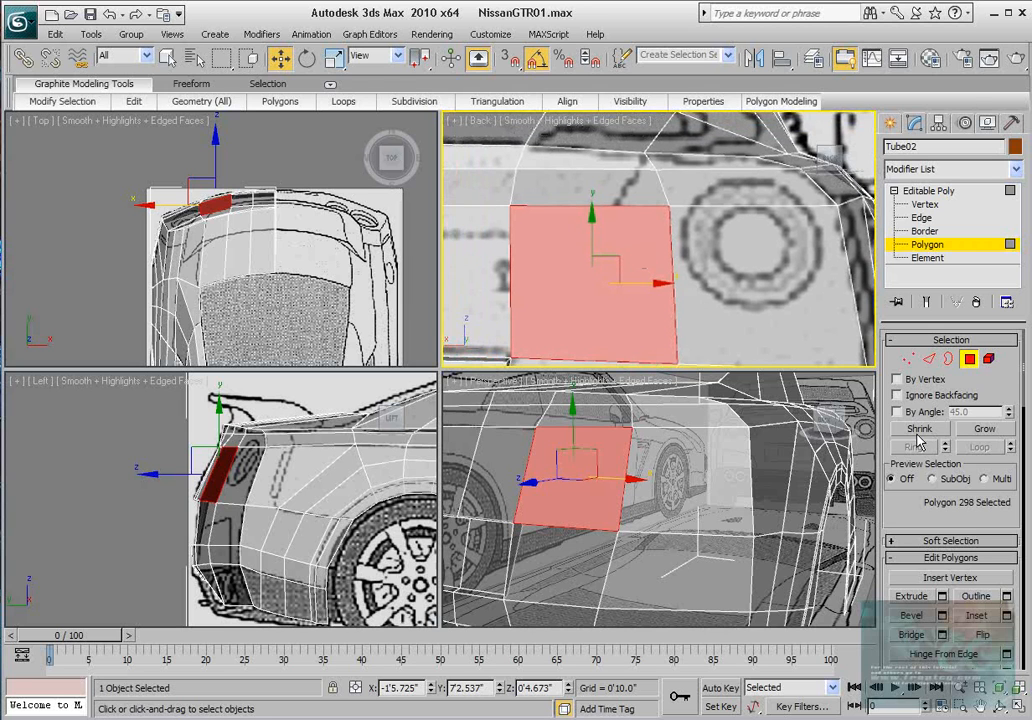
click(1007, 616)
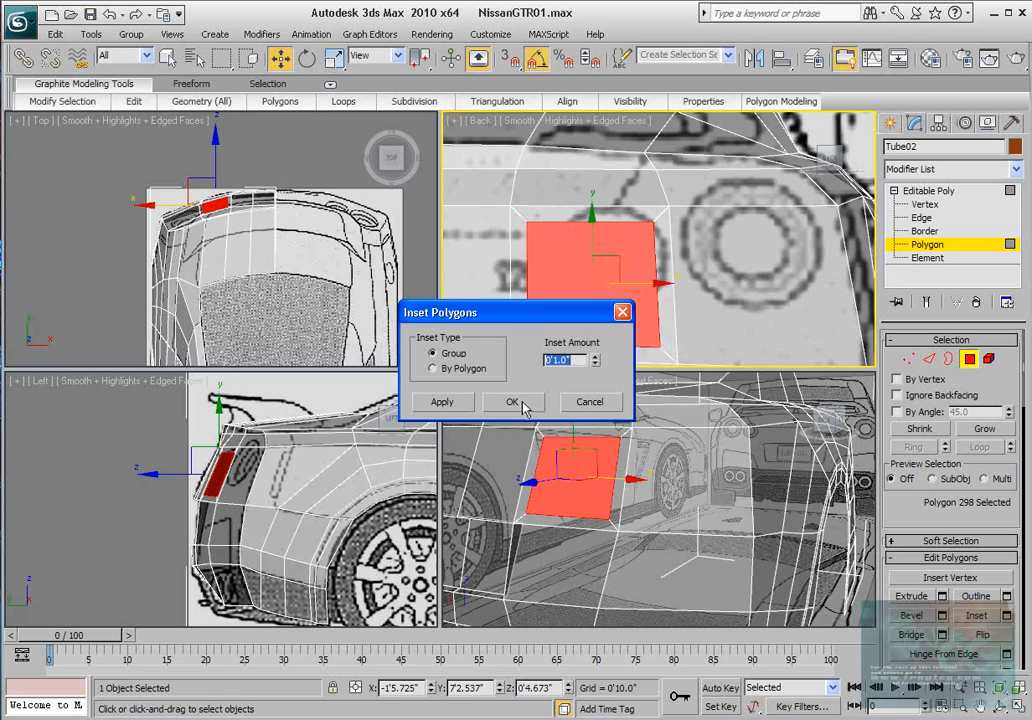
middle_drag(661, 270, 702, 236)
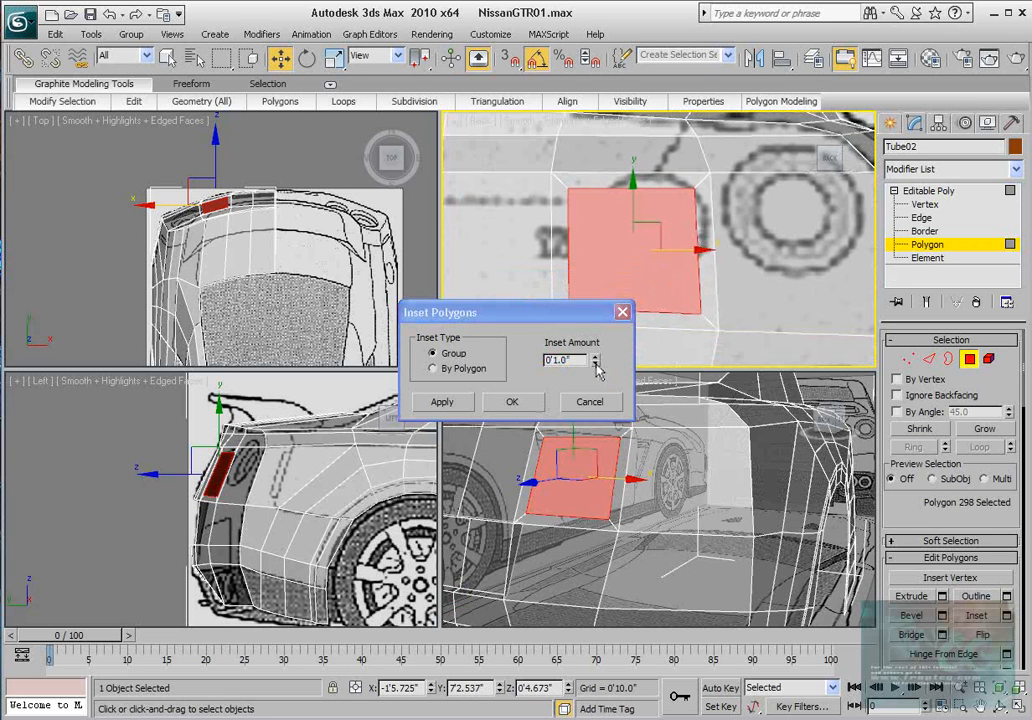
drag(597, 368, 592, 318)
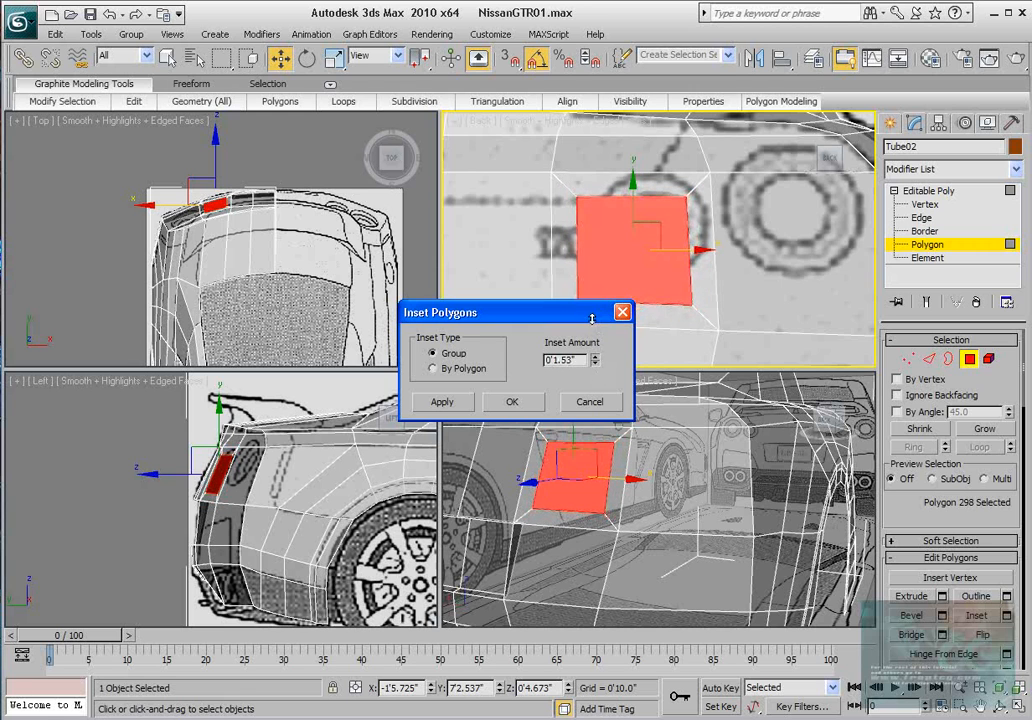
click(601, 402)
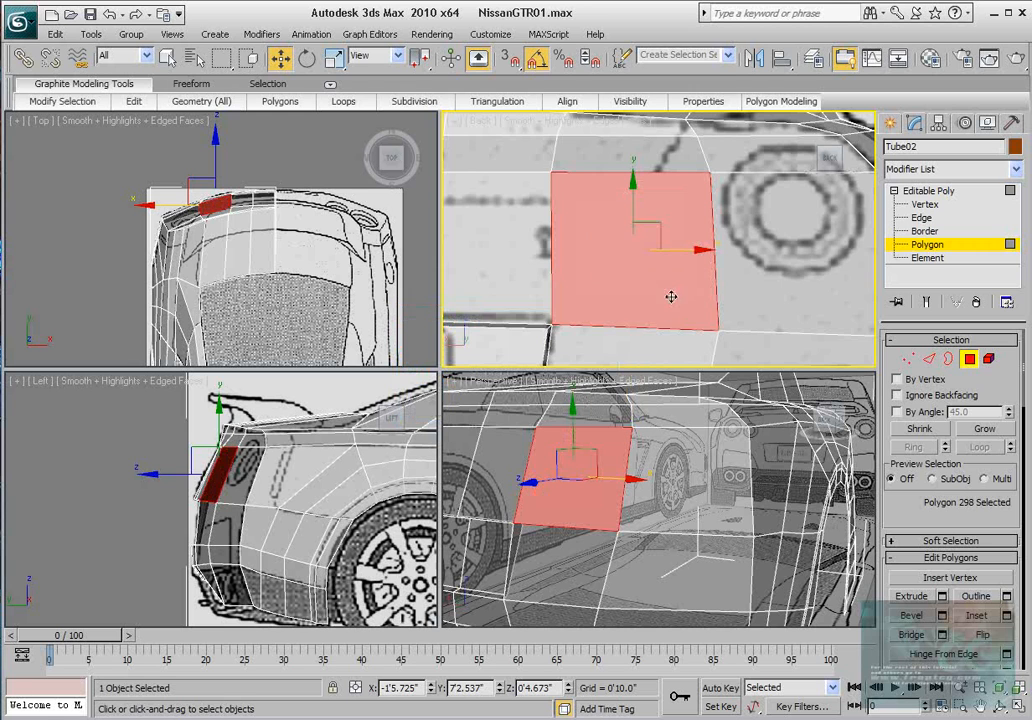
Step: Cut the rear panel in vertex mode along the blueprint's horizontal seam, from the centreline to the inner tail light's edge
middle_drag(690, 273, 654, 275)
click(911, 360)
scroll(667, 259, up, 2)
scroll(654, 280, down, 2)
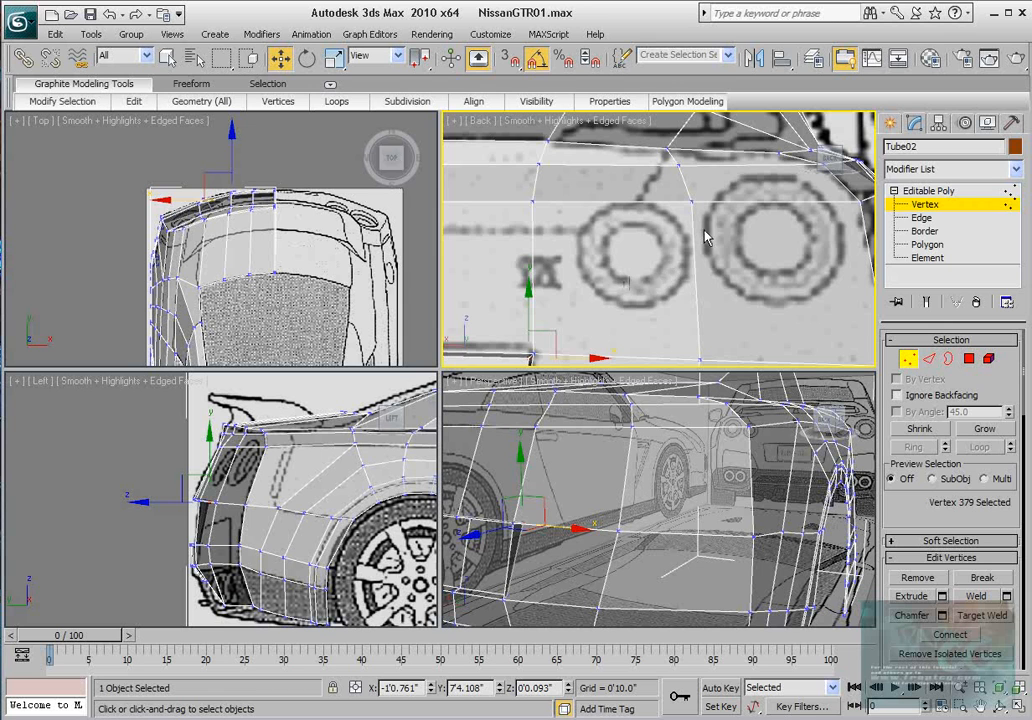
scroll(740, 258, down, 3)
middle_drag(717, 259, 712, 265)
scroll(709, 263, up, 2)
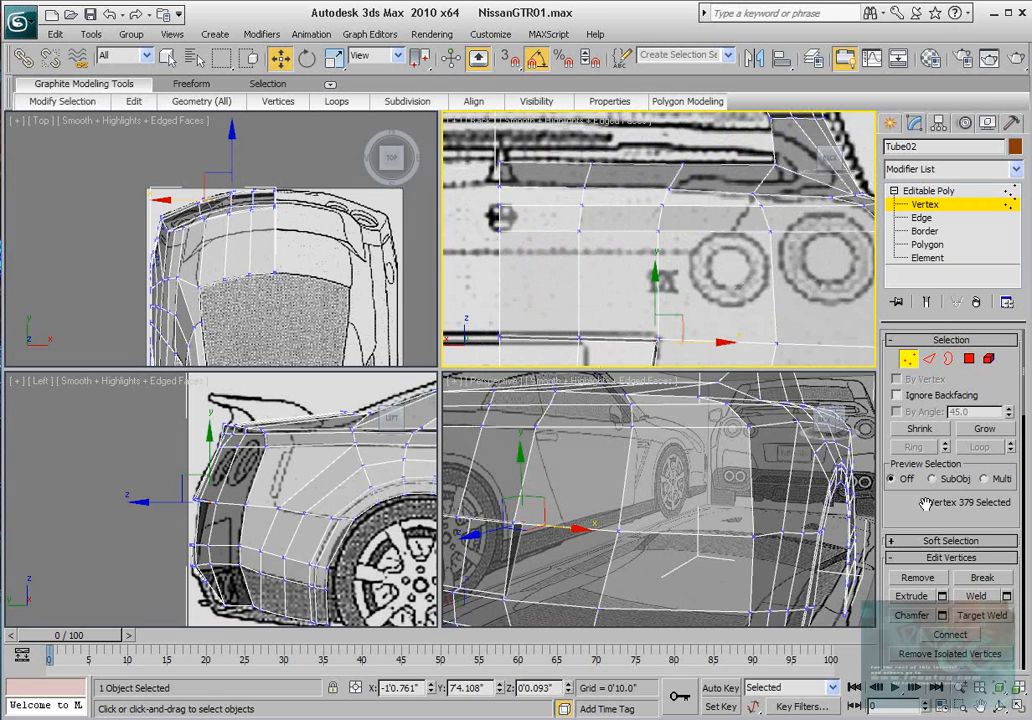
scroll(926, 503, down, 6)
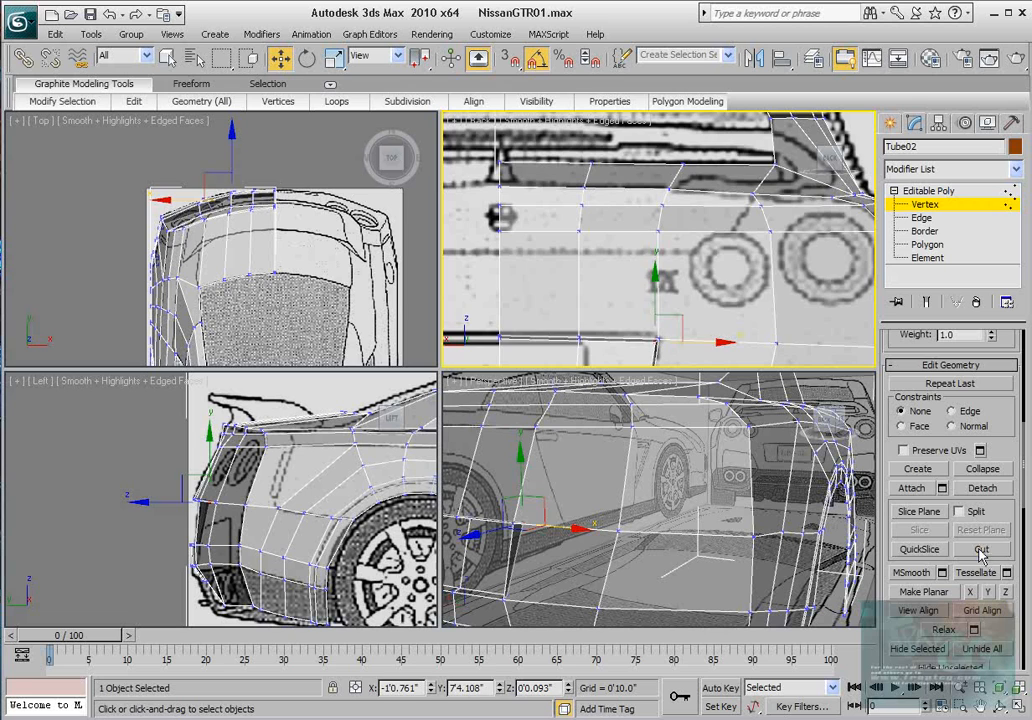
click(980, 551)
scroll(600, 290, up, 2)
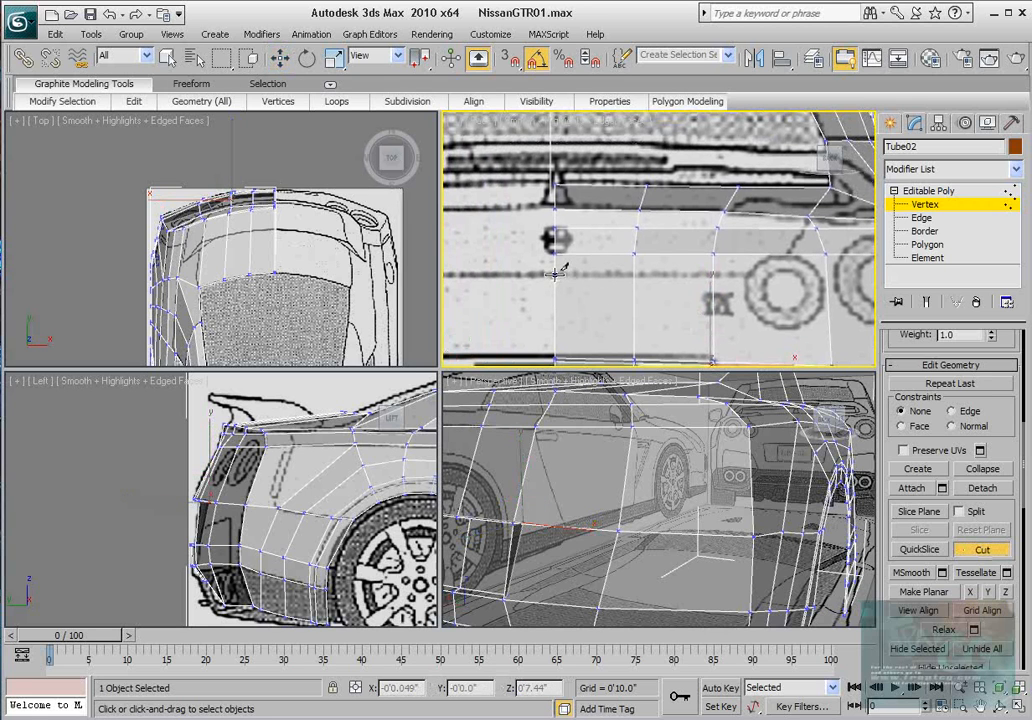
click(554, 273)
click(747, 273)
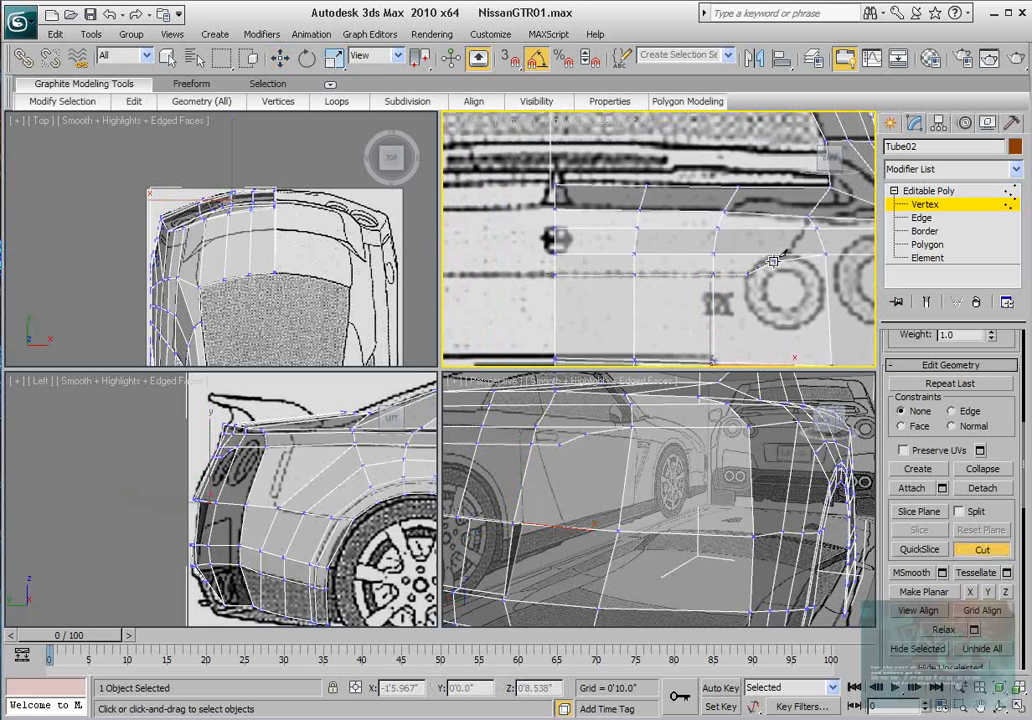
Step: Continue the cut from the inner tail light's edge up the blueprint's slanted seam to the vertex at the panel's upper edge
scroll(790, 277, up, 2)
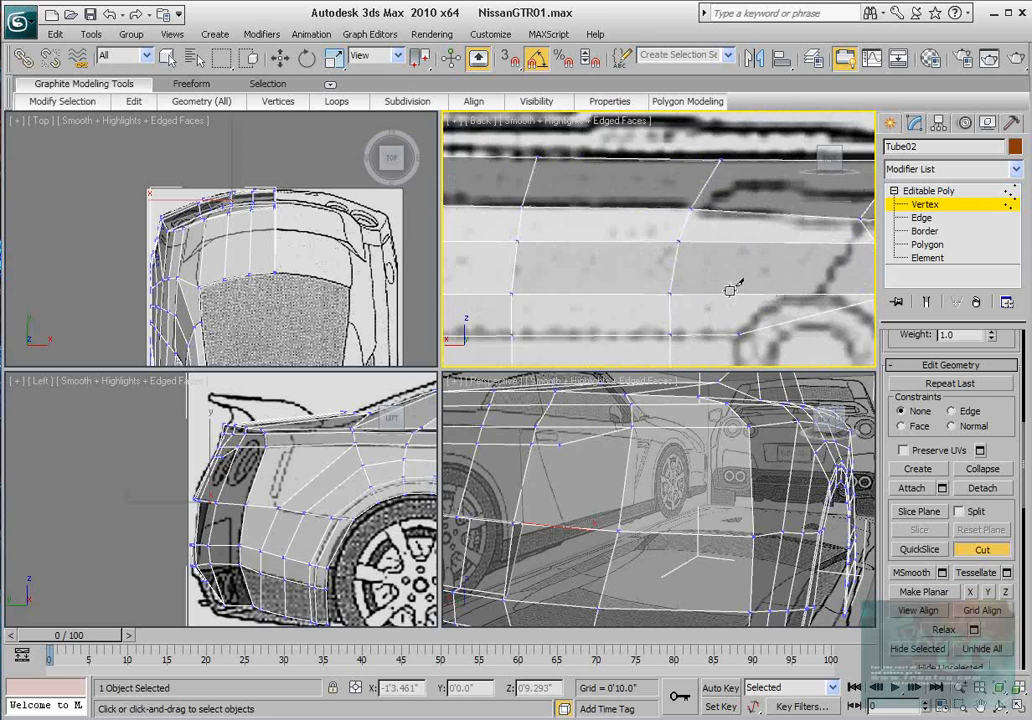
middle_drag(728, 288, 643, 296)
click(567, 268)
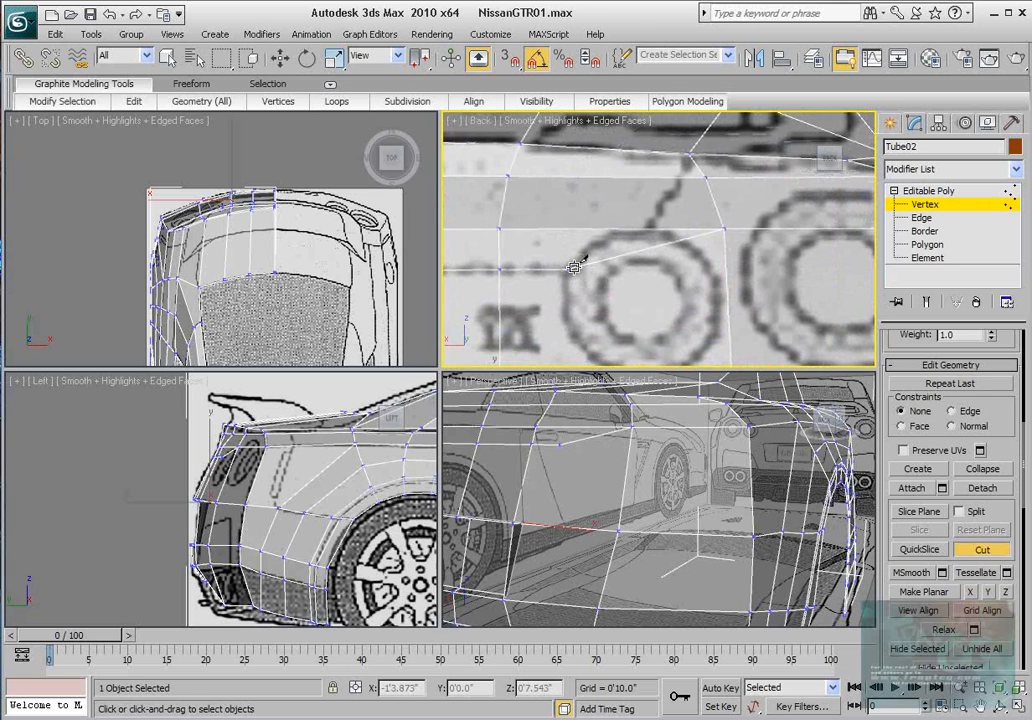
click(650, 228)
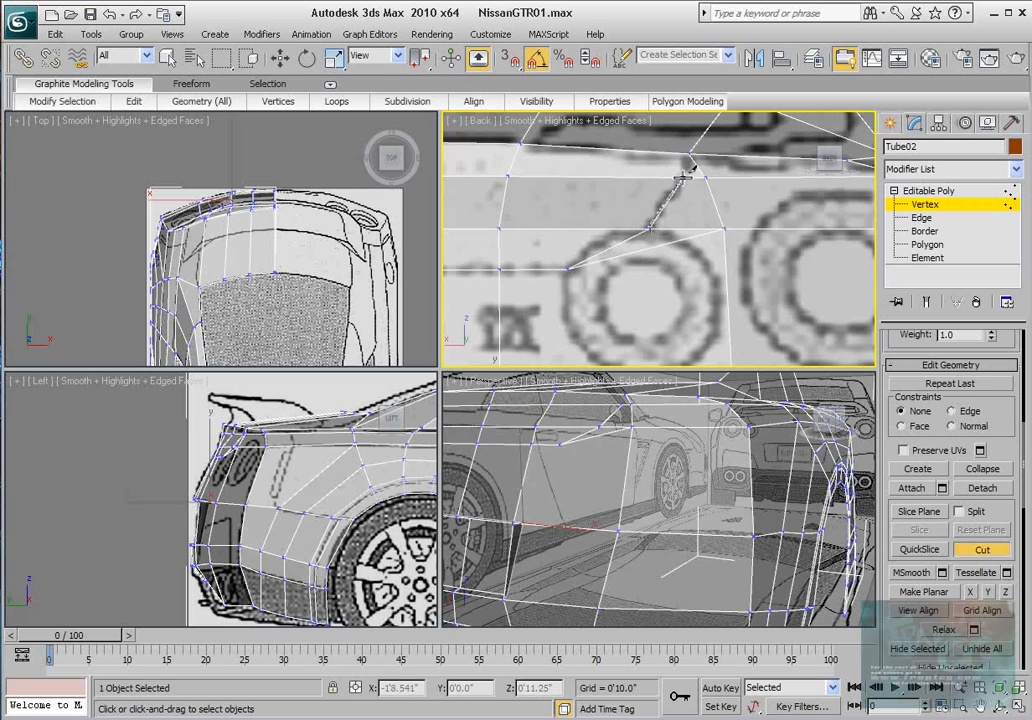
click(683, 177)
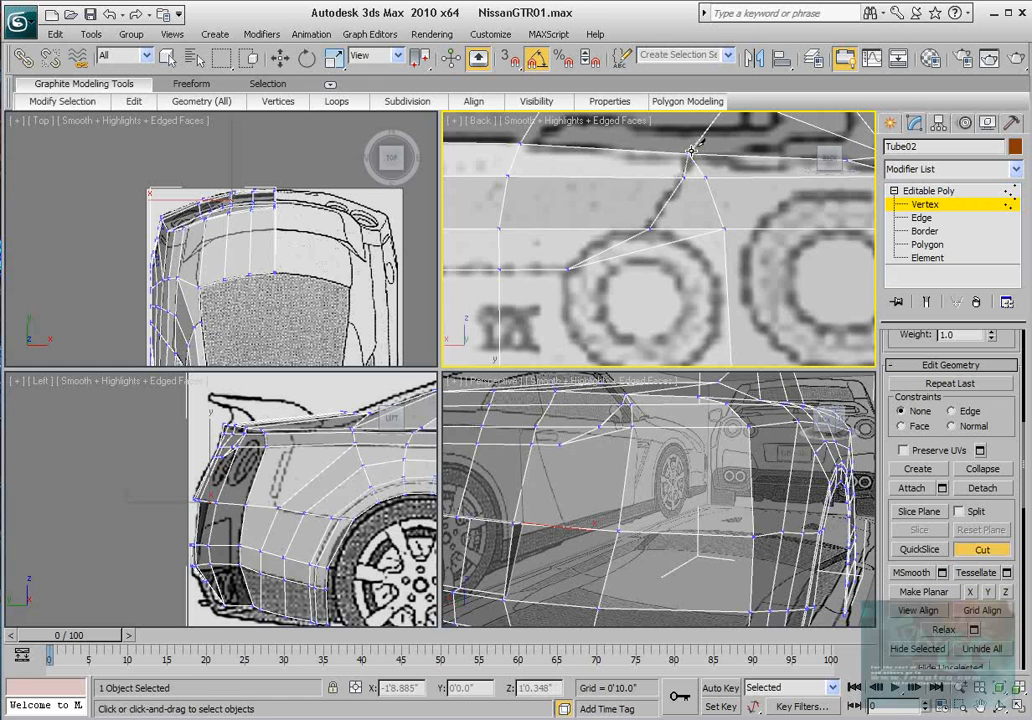
click(695, 152)
Step: Remove the leftover diagonal edge running across the top of the inner tail light, keeping its adjoining faces
scroll(277, 270, up, 5)
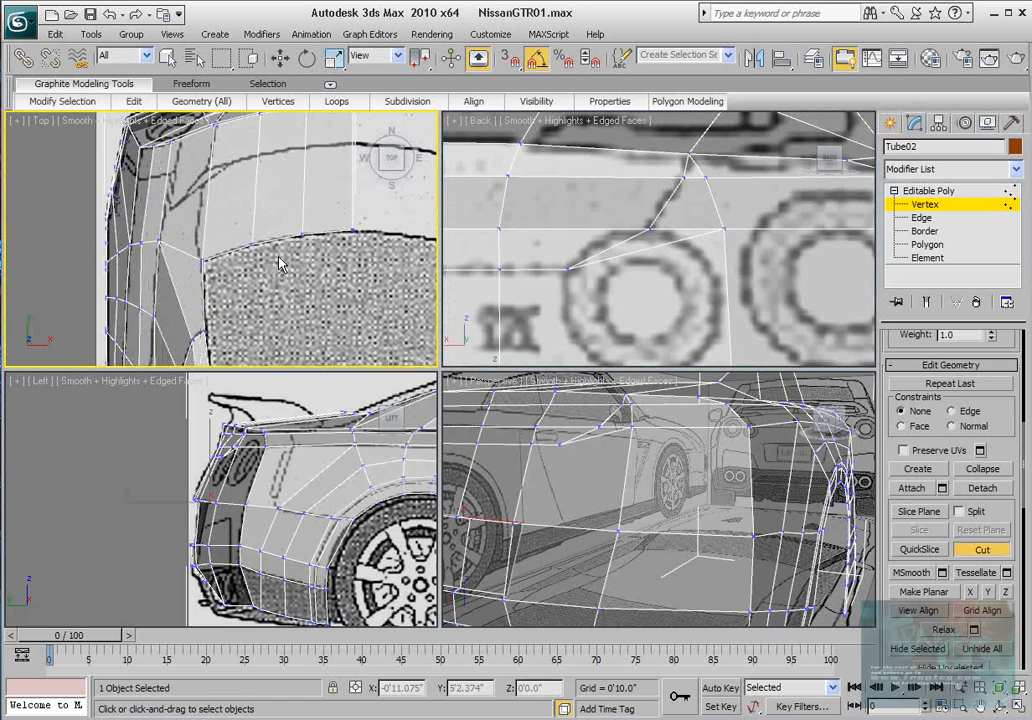
scroll(277, 270, up, 3)
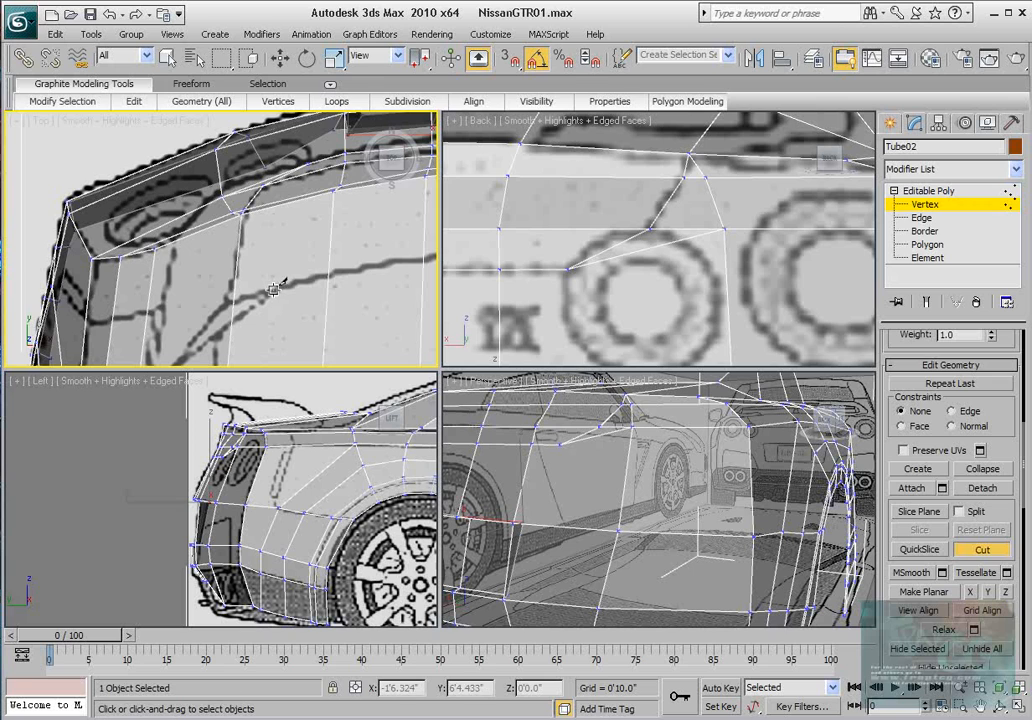
middle_drag(712, 261, 712, 269)
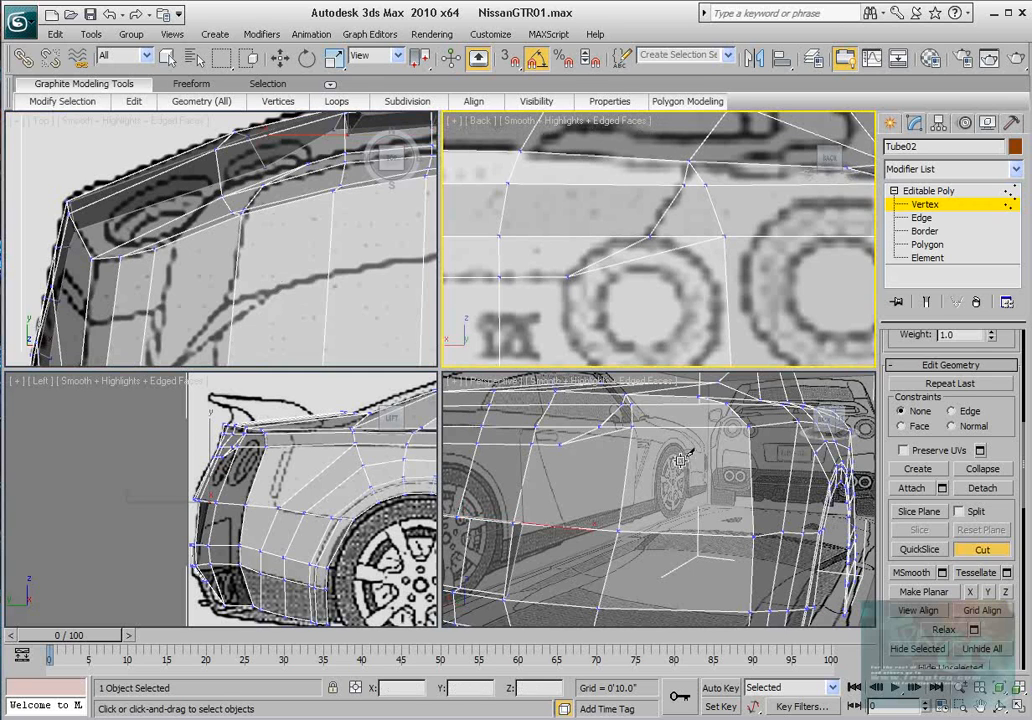
alt+middle_drag(680, 459, 644, 455)
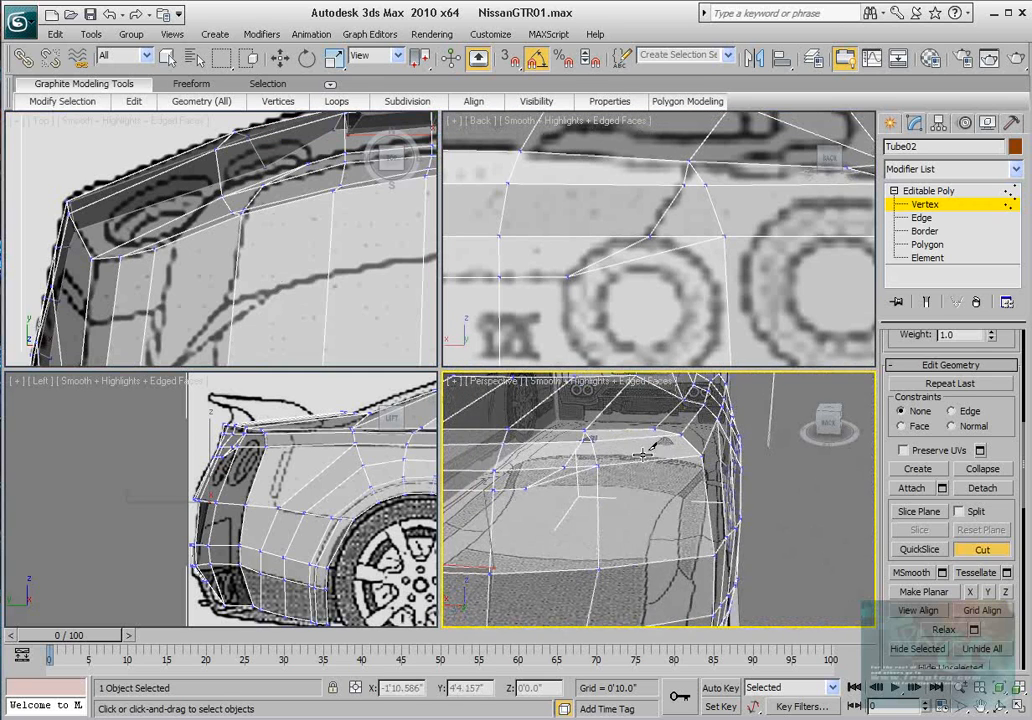
middle_drag(721, 225, 721, 234)
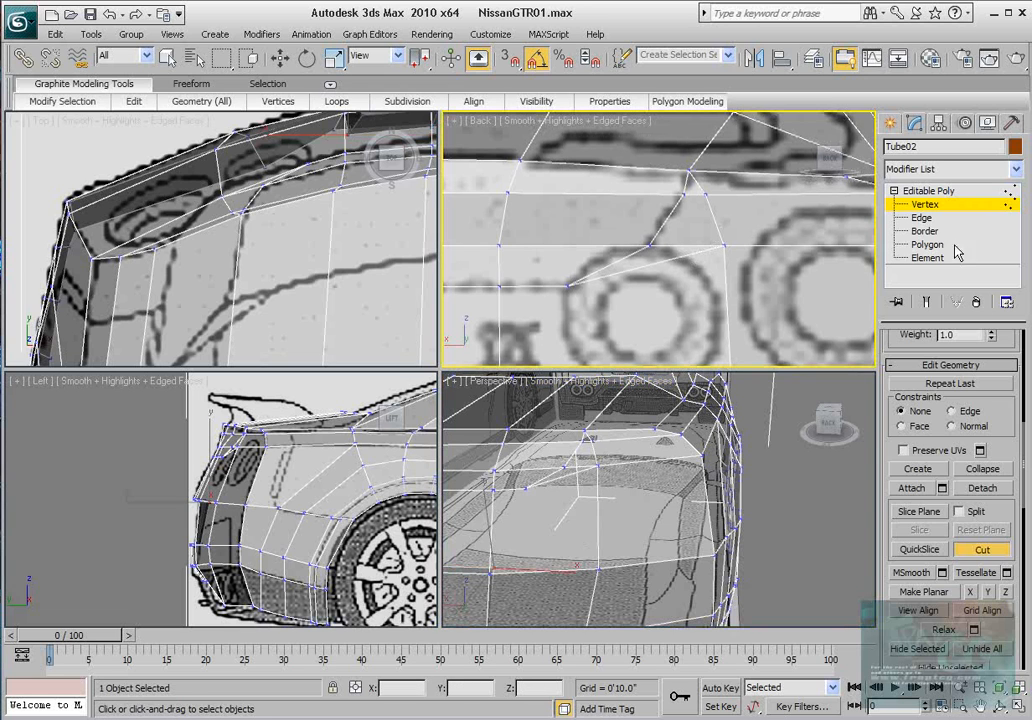
key(2)
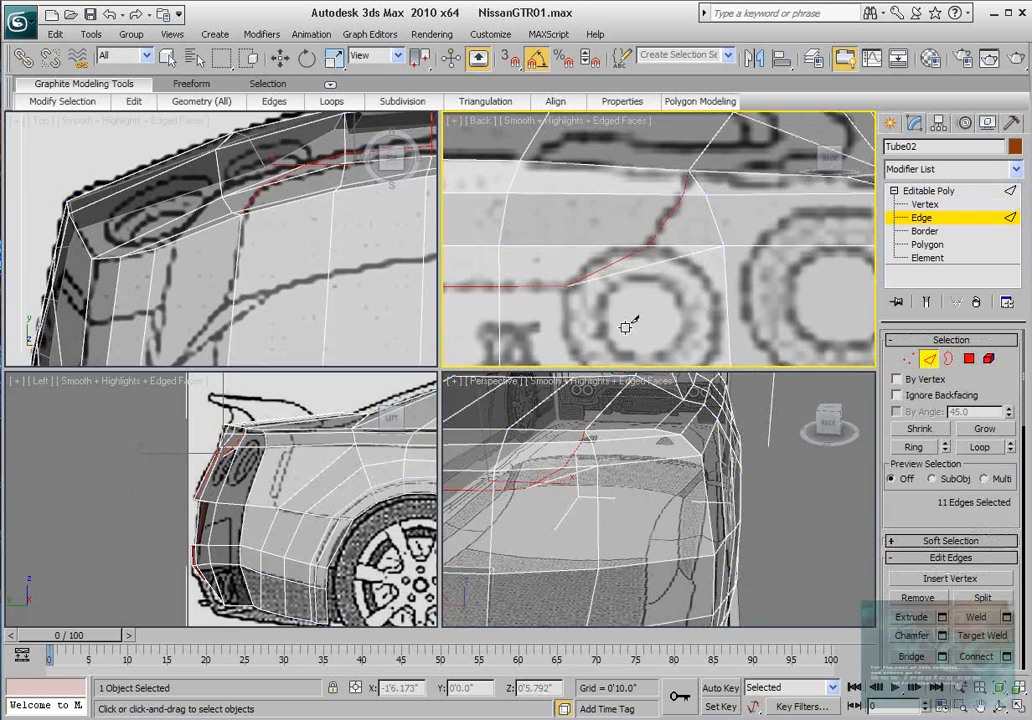
key(w)
click(640, 268)
scroll(645, 272, up, 3)
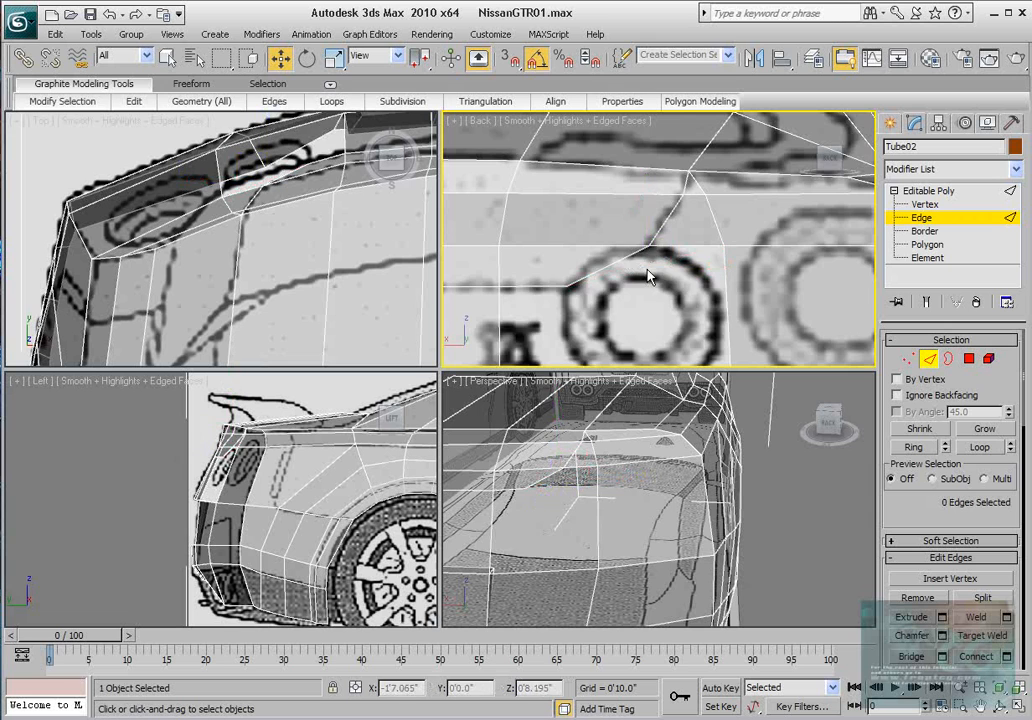
scroll(660, 262, down, 4)
key(BackSpace)
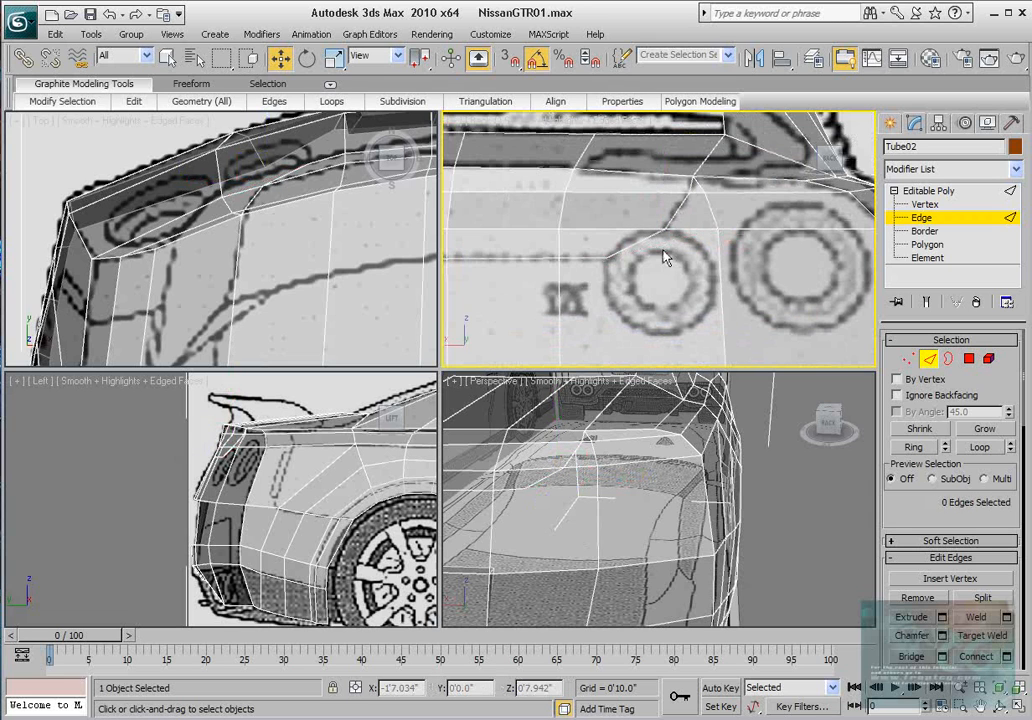
Step: Cut the rear panel along the inner tail light's outline, from the trunk seam's corner vertex down to the outline's lowest point
middle_drag(664, 251, 626, 234)
scroll(617, 228, up, 2)
scroll(630, 225, up, 2)
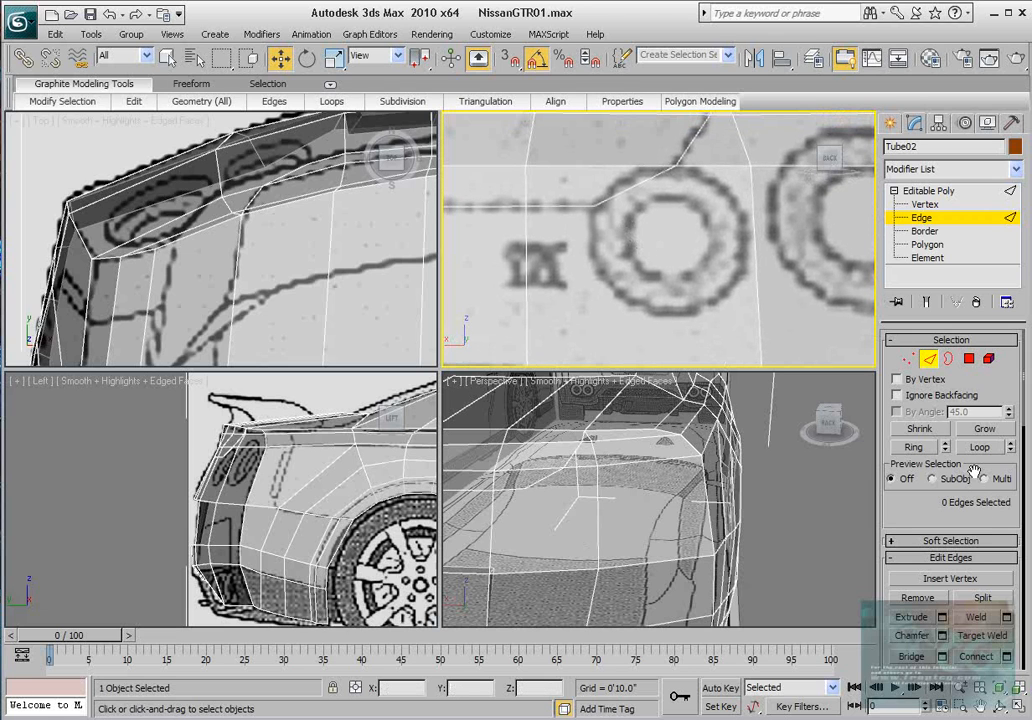
scroll(970, 553, down, 5)
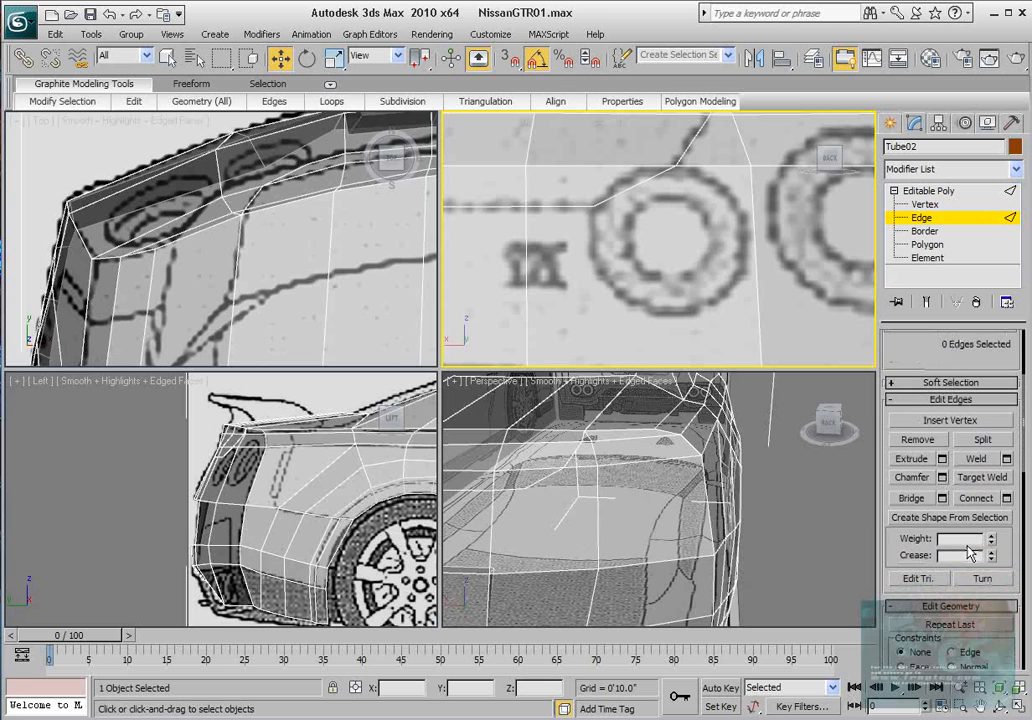
scroll(981, 500, down, 5)
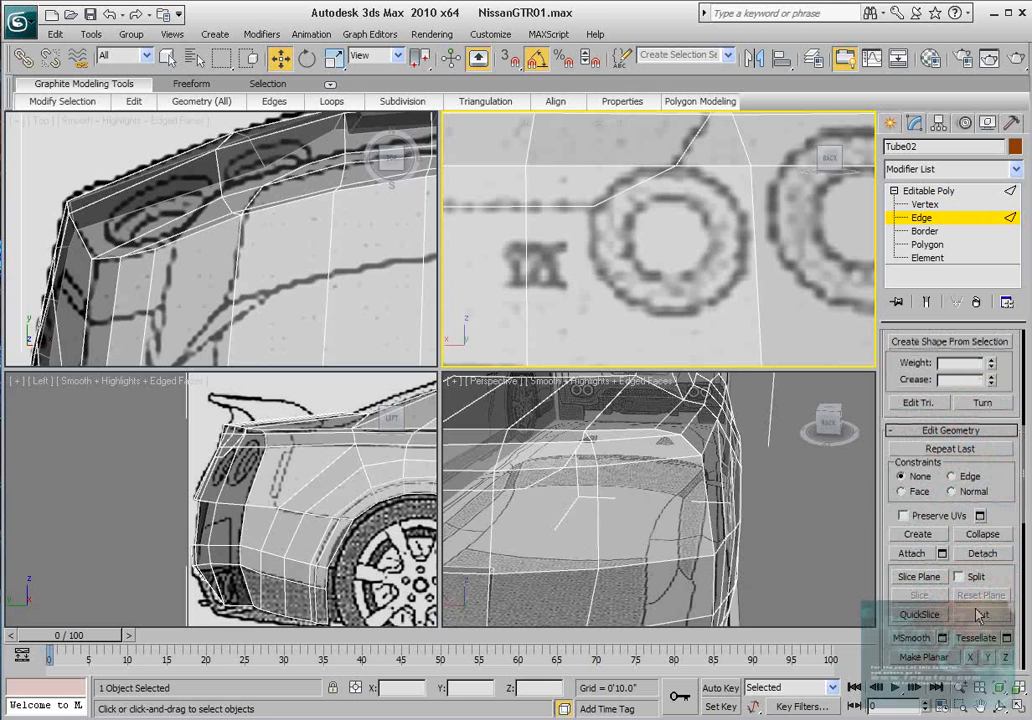
click(979, 615)
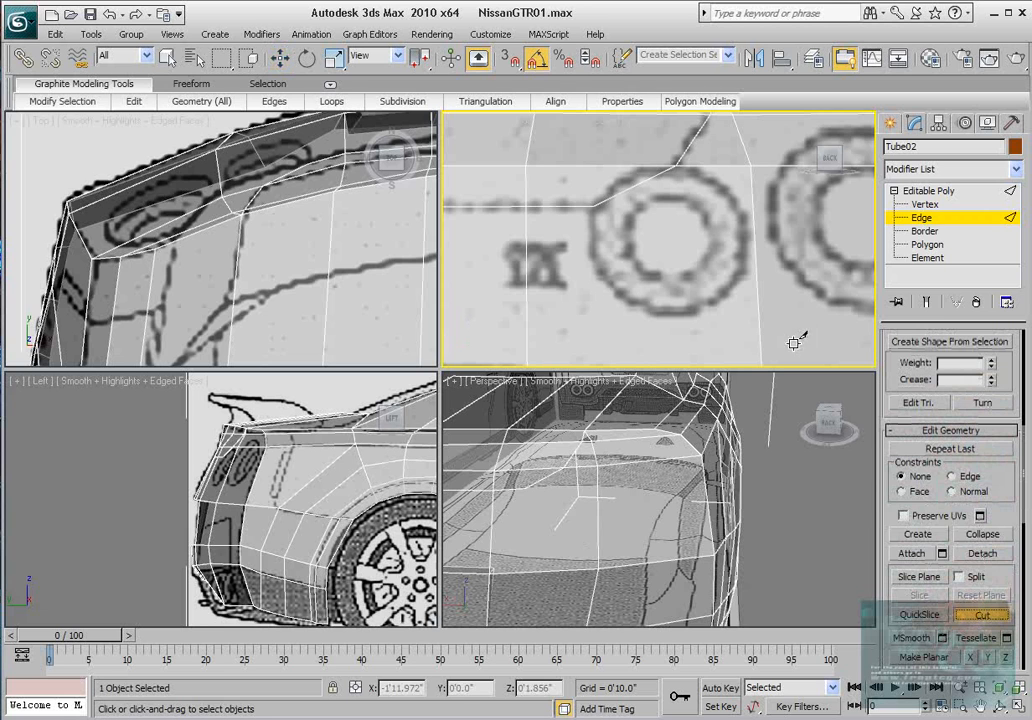
click(595, 207)
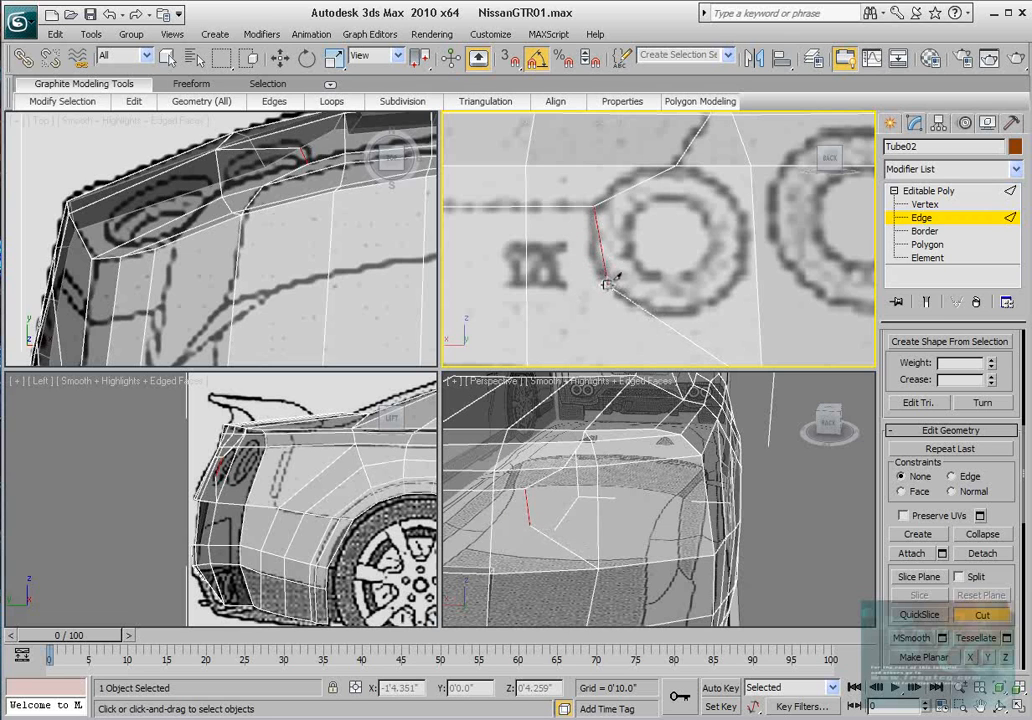
click(606, 283)
click(678, 312)
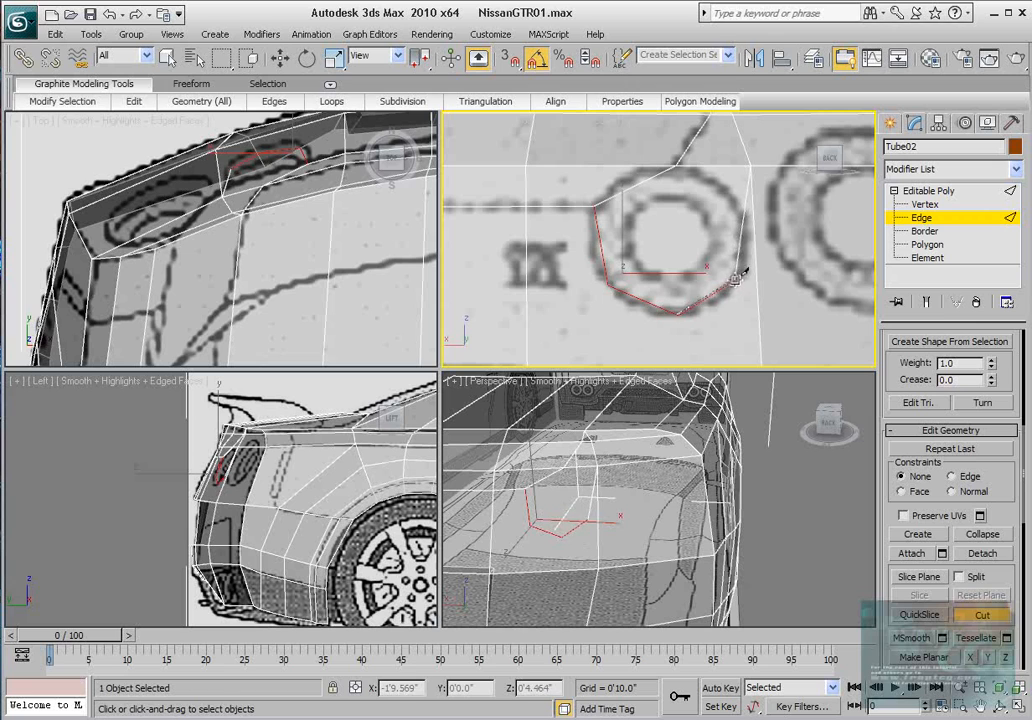
Step: Continue the cut up the tail light's outer side and around to the seam vertex above it, closing the outline
click(738, 277)
click(742, 215)
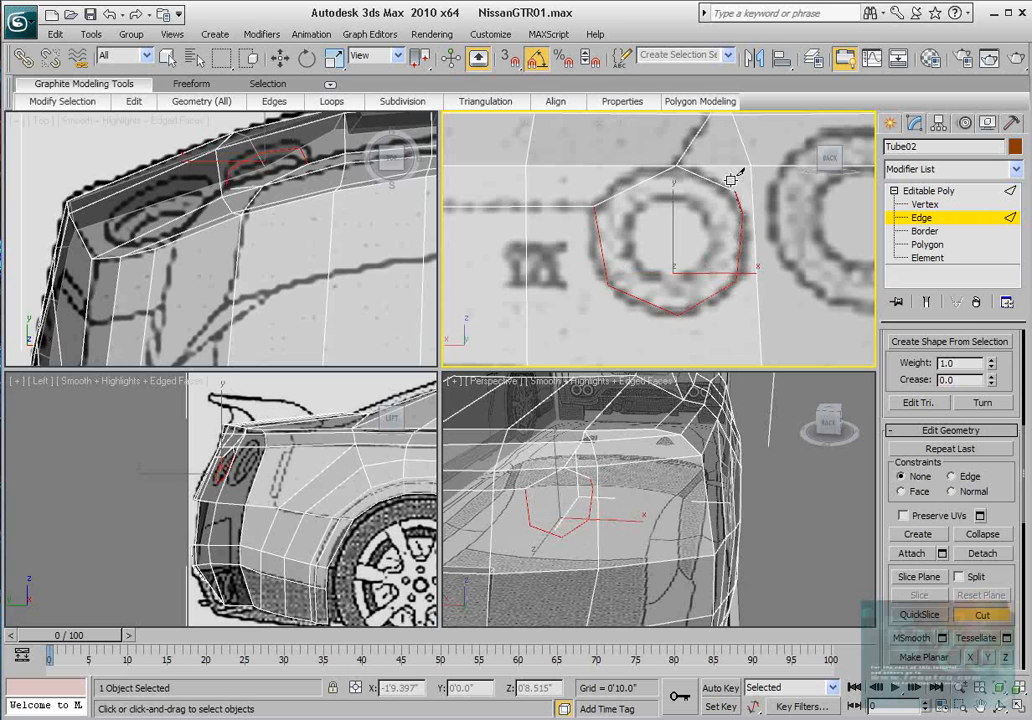
click(707, 172)
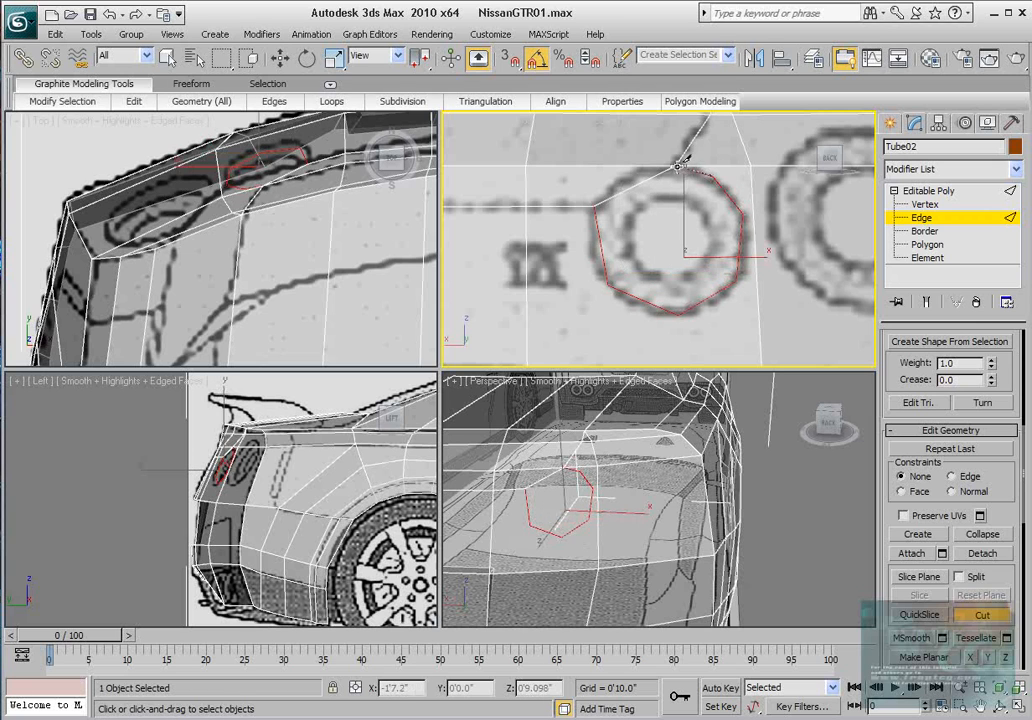
click(678, 166)
right_click(659, 206)
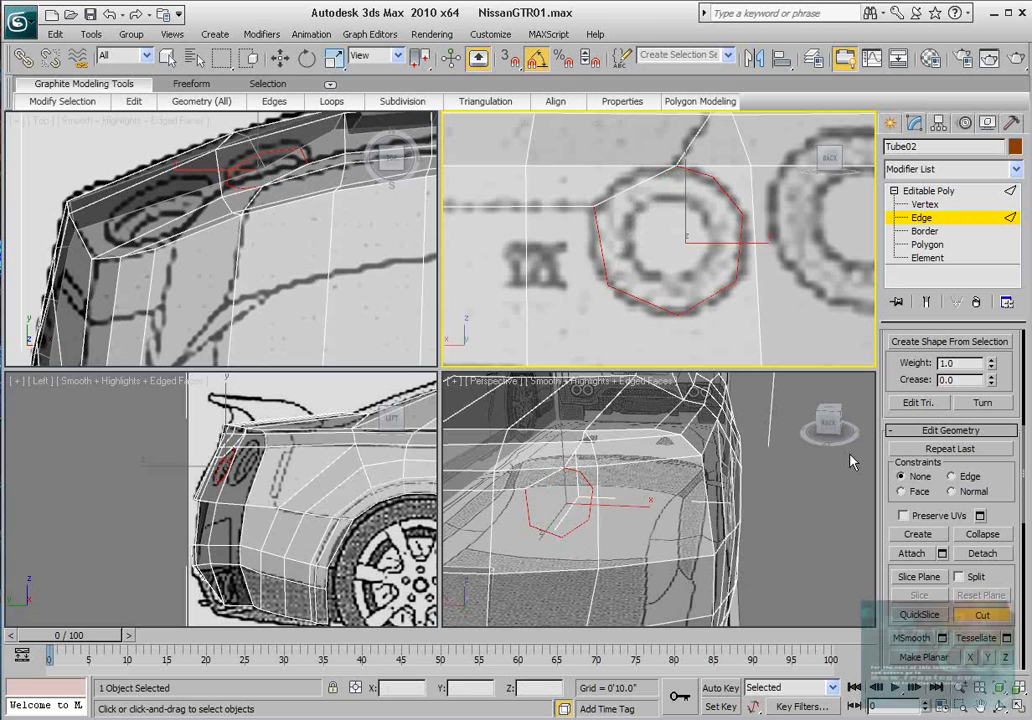
Step: Cut an edge from the slanted edge above the inner tail light to the nearby vertex on the panel's horizontal edge
drag(1011, 478, 1011, 428)
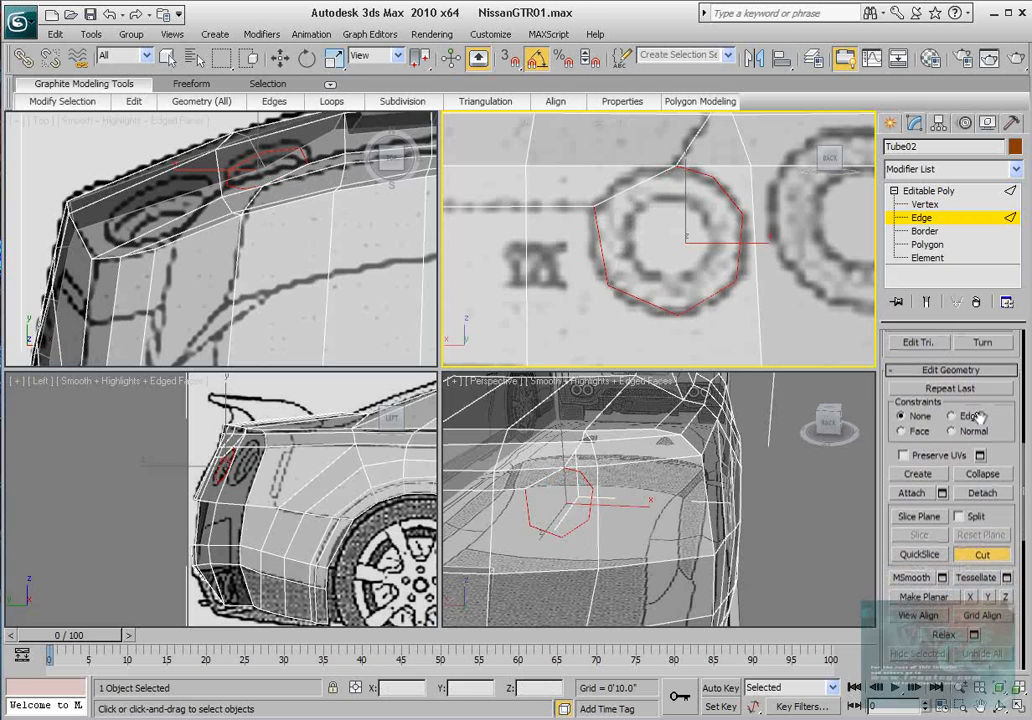
click(632, 186)
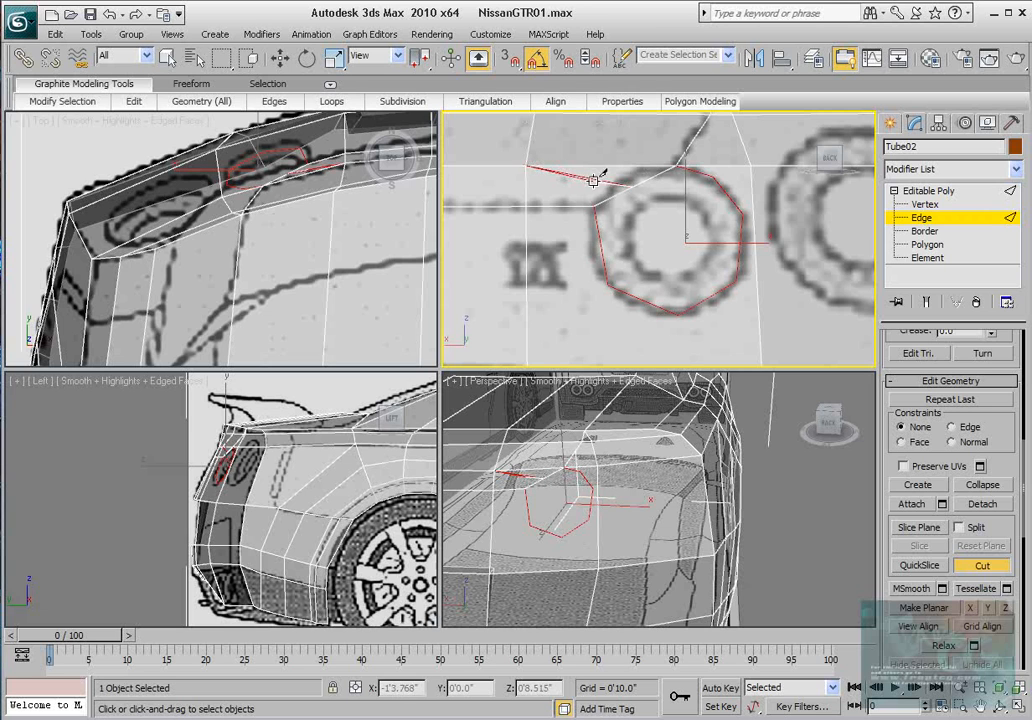
middle_drag(594, 173, 657, 243)
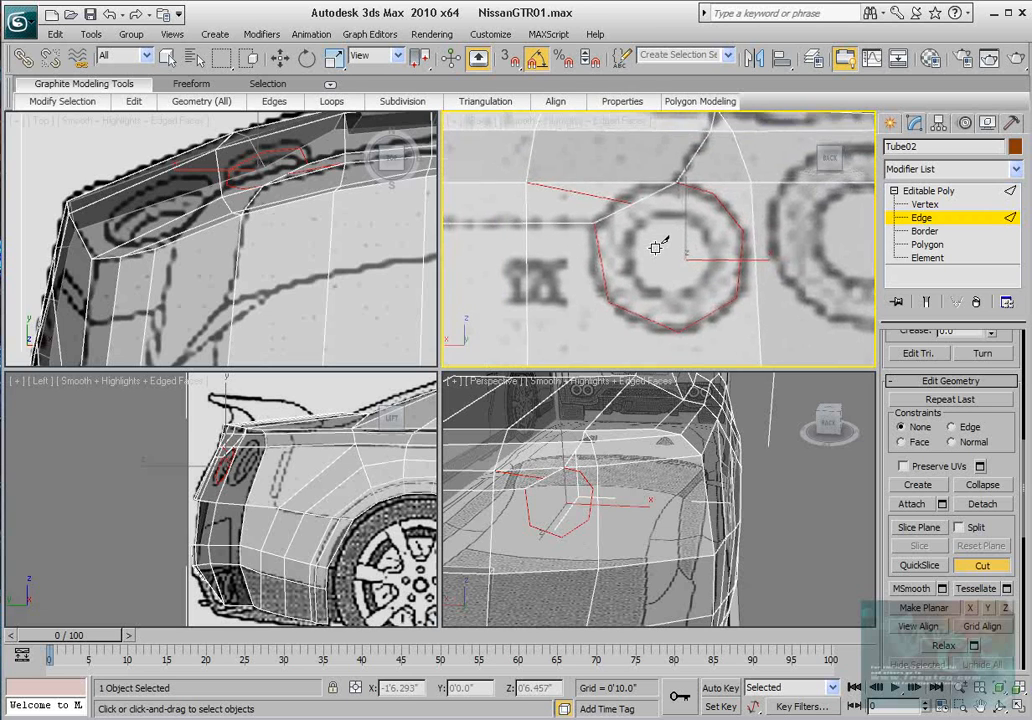
scroll(657, 243, up, 2)
Step: Move the newly cut vertex and the trunk seam's corner vertex onto the inner tail light's outer ring in the back view
key(1)
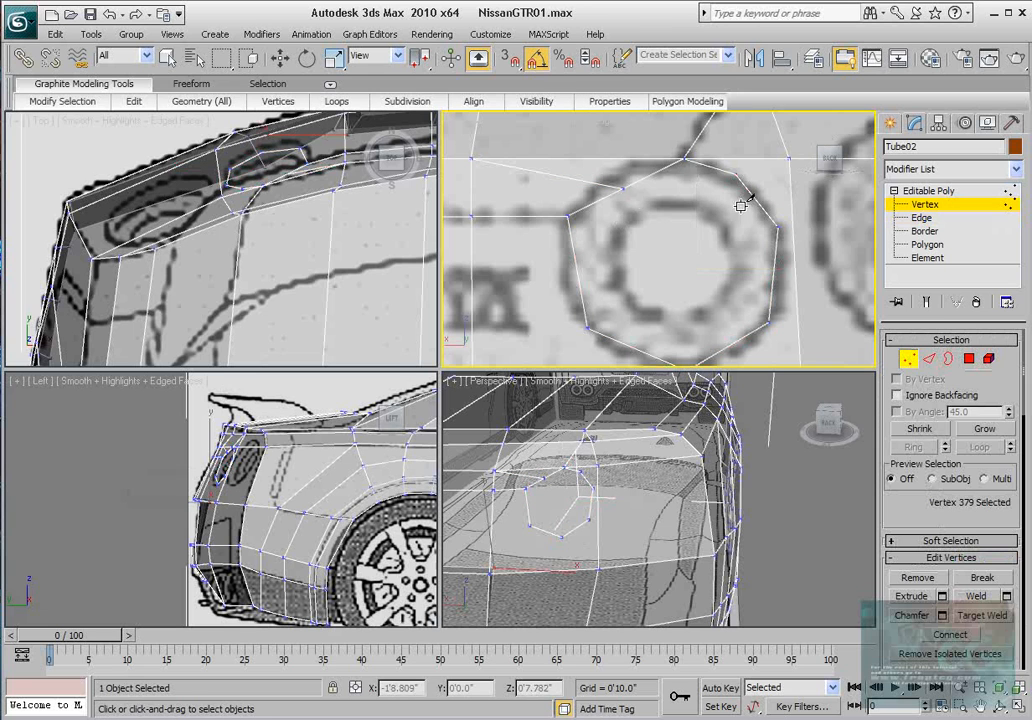
key(w)
click(618, 188)
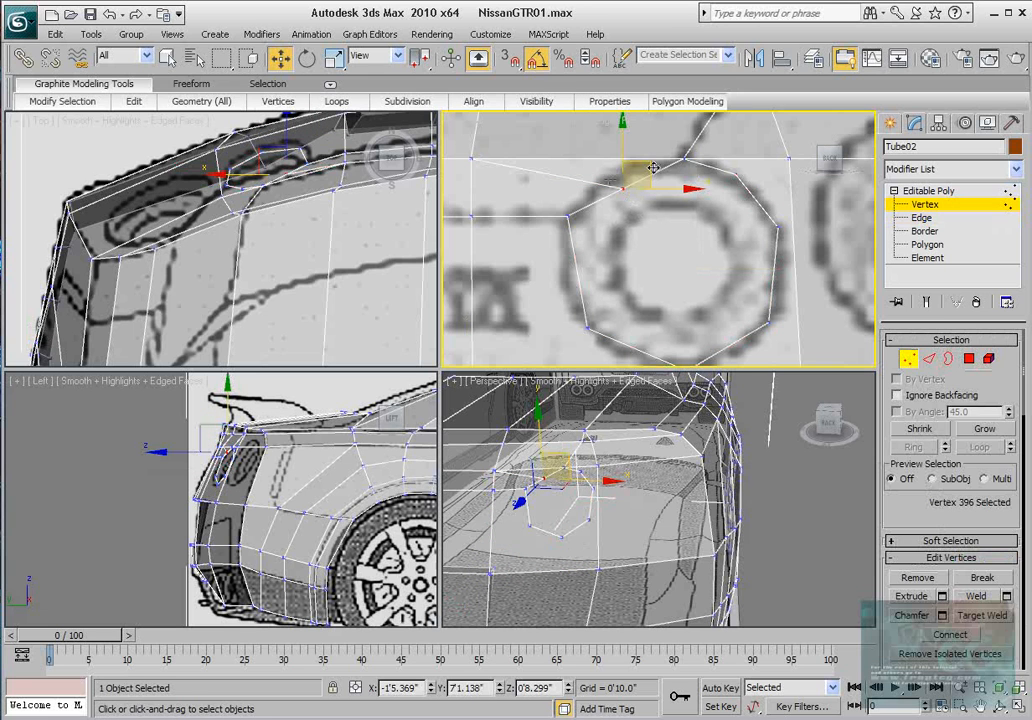
drag(606, 218, 531, 225)
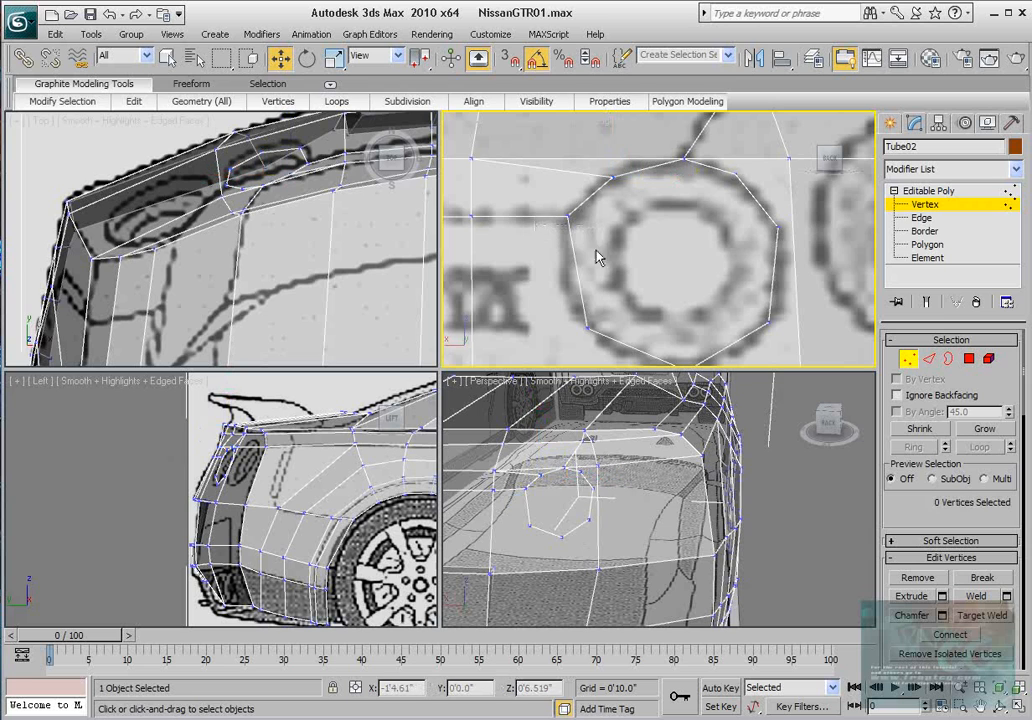
drag(595, 250, 589, 220)
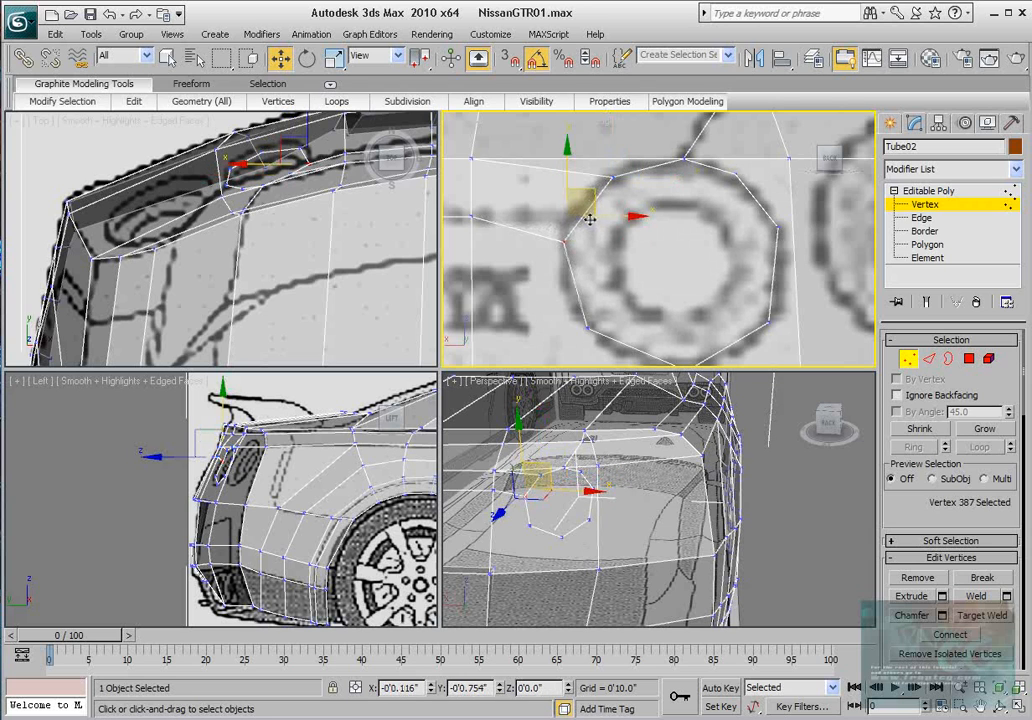
Step: Adjust the outline's upper outer, outer side and lowest vertices to round it to the blueprint's tail light ring in the back view
middle_drag(648, 302, 634, 278)
middle_drag(692, 200, 672, 224)
drag(695, 181, 736, 159)
middle_drag(707, 241, 697, 235)
drag(742, 220, 760, 214)
middle_drag(698, 319, 662, 265)
drag(636, 330, 629, 286)
Step: Shift the tail light outline's outer and lower vertices along the car's length in the side view to follow the rear panel's slope
middle_drag(634, 464, 824, 455)
scroll(230, 463, up, 5)
middle_drag(232, 454, 200, 511)
scroll(244, 467, up, 2)
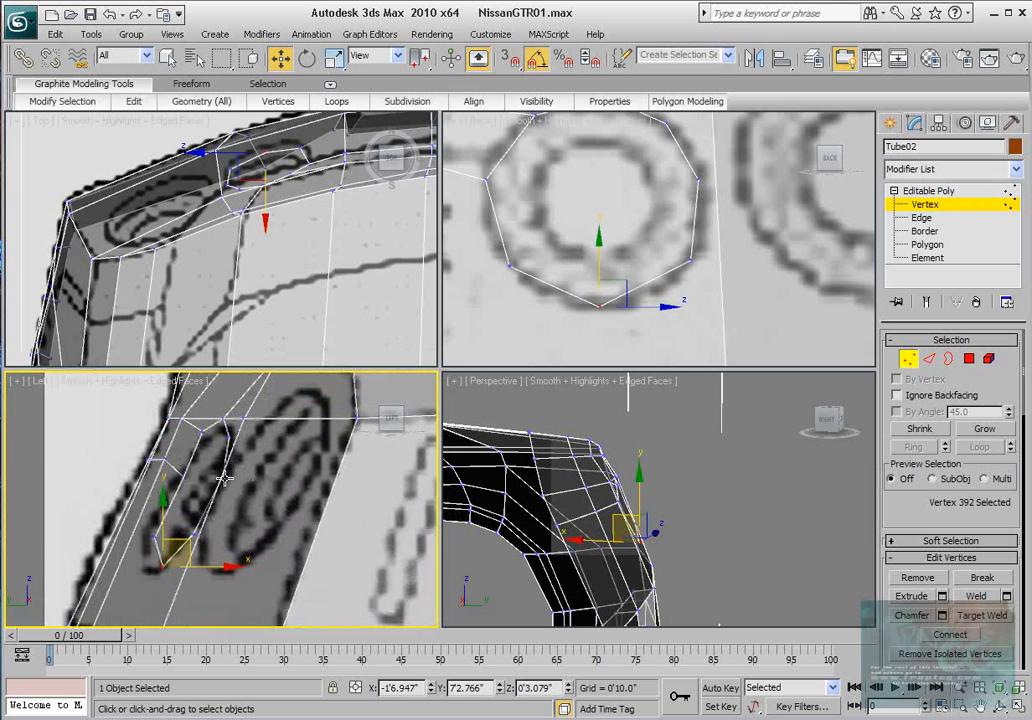
click(225, 479)
drag(267, 477, 225, 478)
click(181, 479)
click(148, 538)
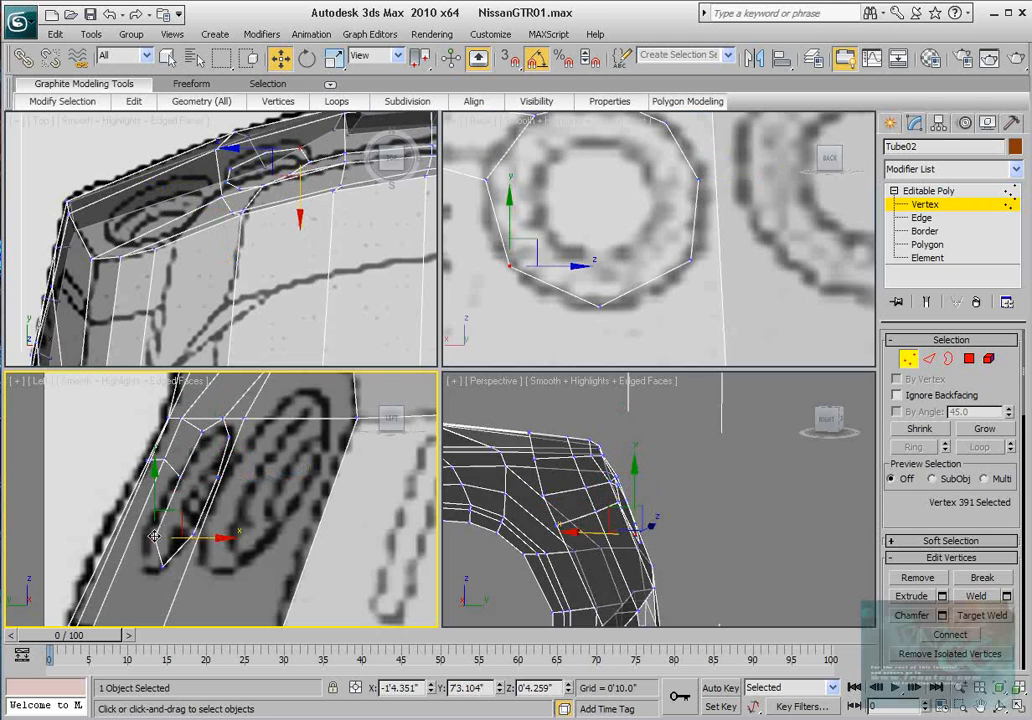
middle_drag(188, 538, 197, 516)
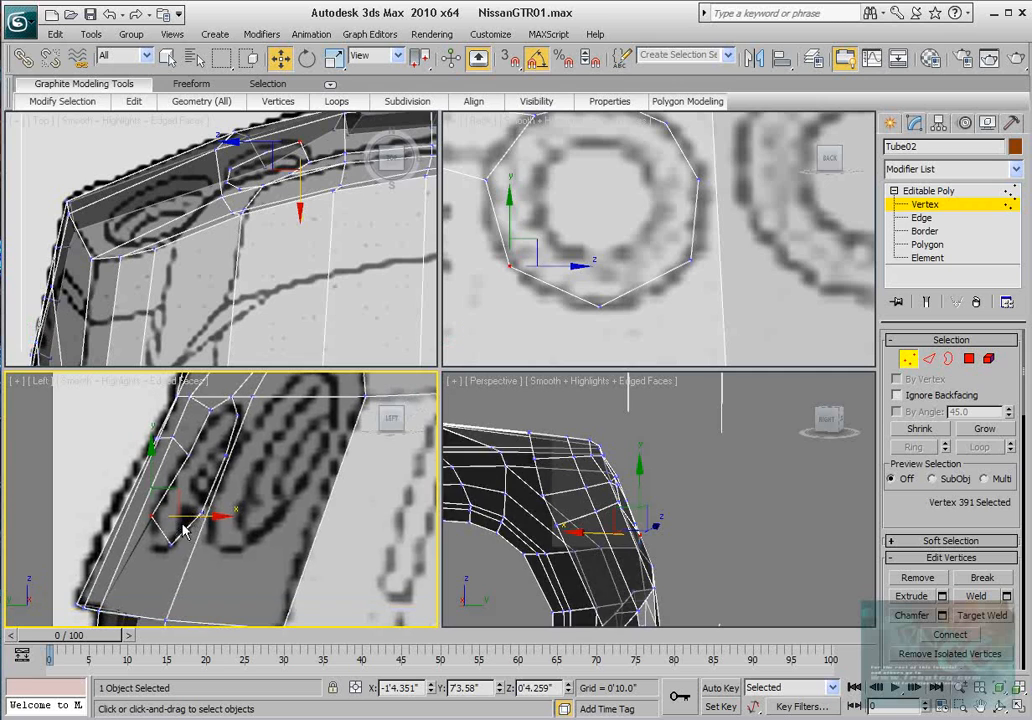
Step: Fine-tune the depth of the remaining tail light outline vertices in the side view, including the upper inner one, to match the blueprint
drag(208, 517, 262, 451)
click(168, 546)
click(203, 514)
click(250, 456)
middle_drag(248, 423, 263, 430)
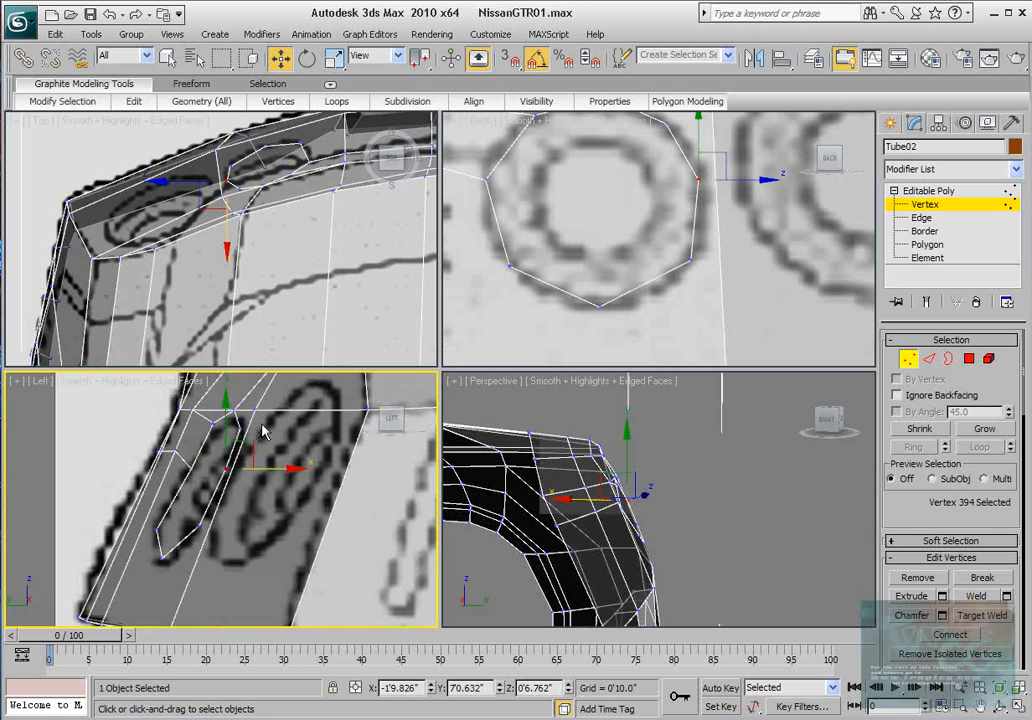
click(240, 421)
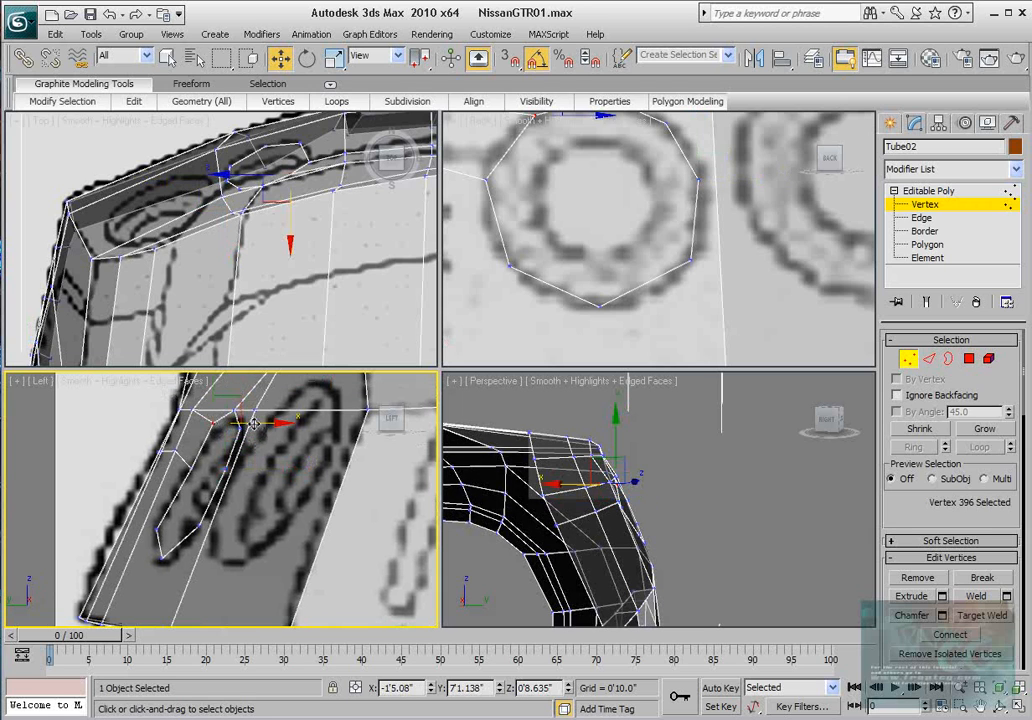
drag(254, 424, 258, 424)
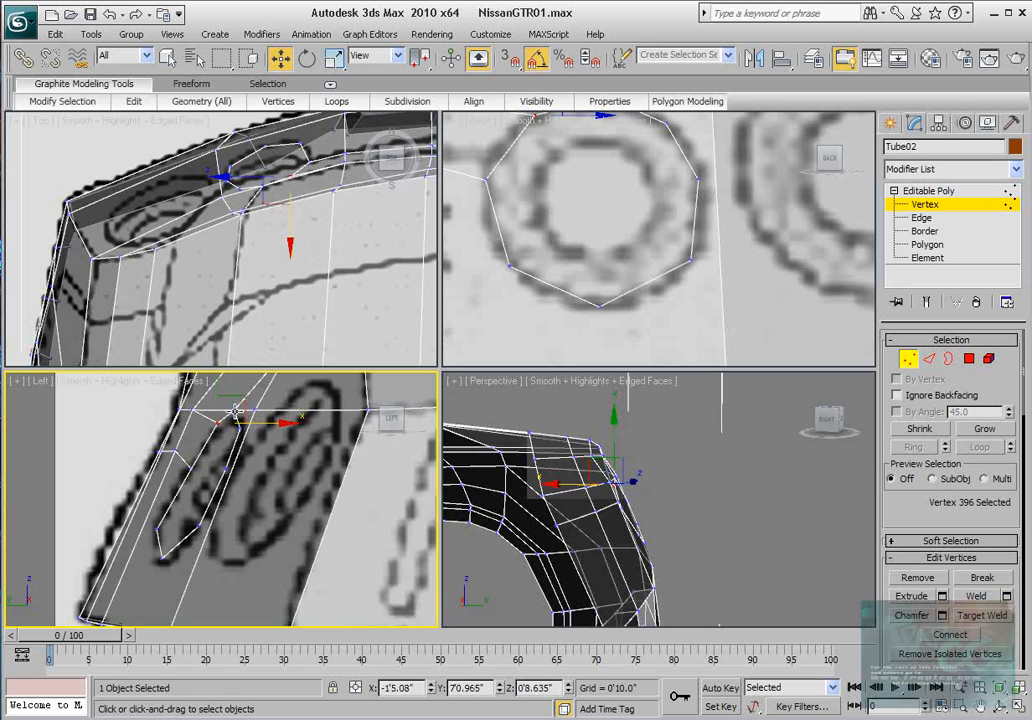
Step: Examine the inner tail light's vertices and the surrounding rear panel edges from behind in the perspective view
click(235, 410)
middle_click(583, 532)
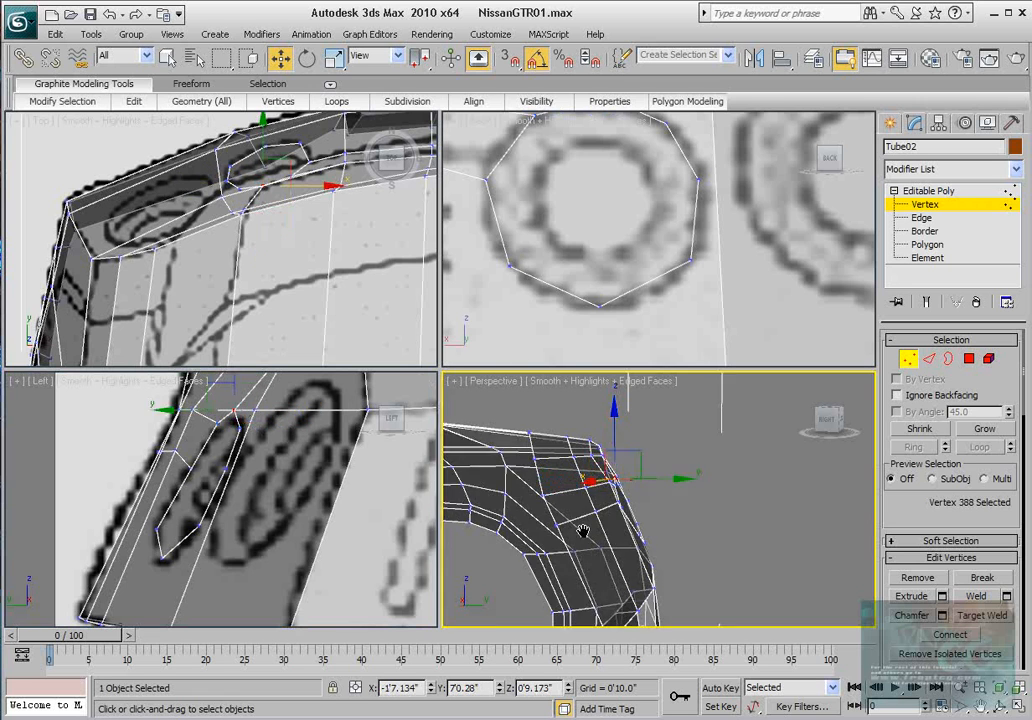
scroll(600, 536, down, 5)
alt+middle_drag(608, 539, 515, 547)
scroll(620, 527, up, 5)
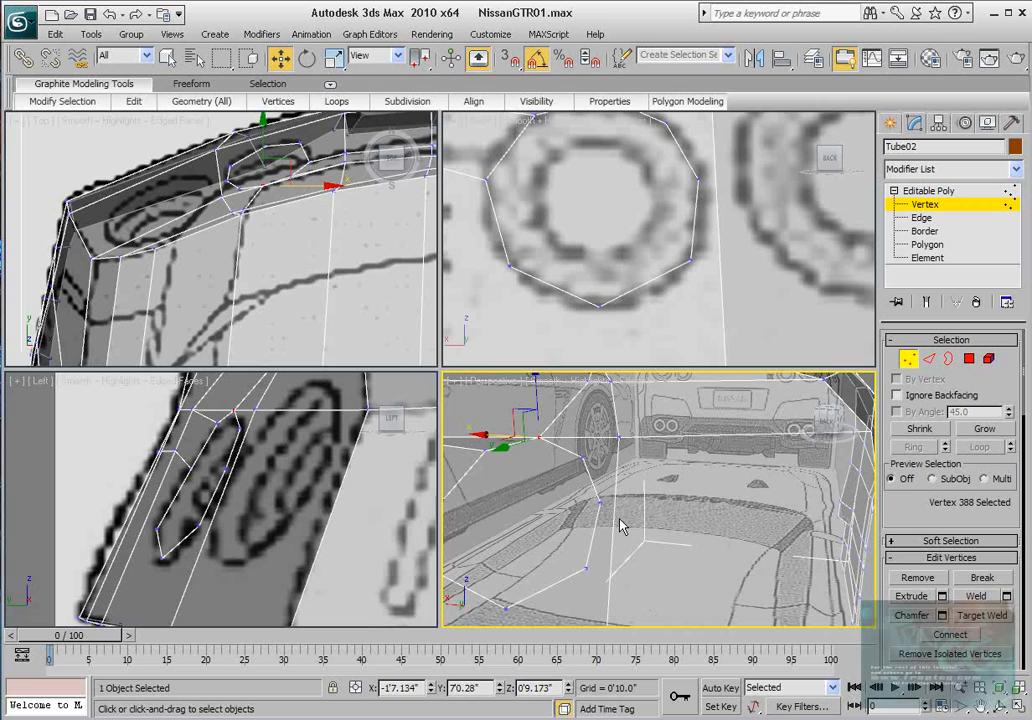
click(621, 436)
middle_drag(235, 202, 240, 213)
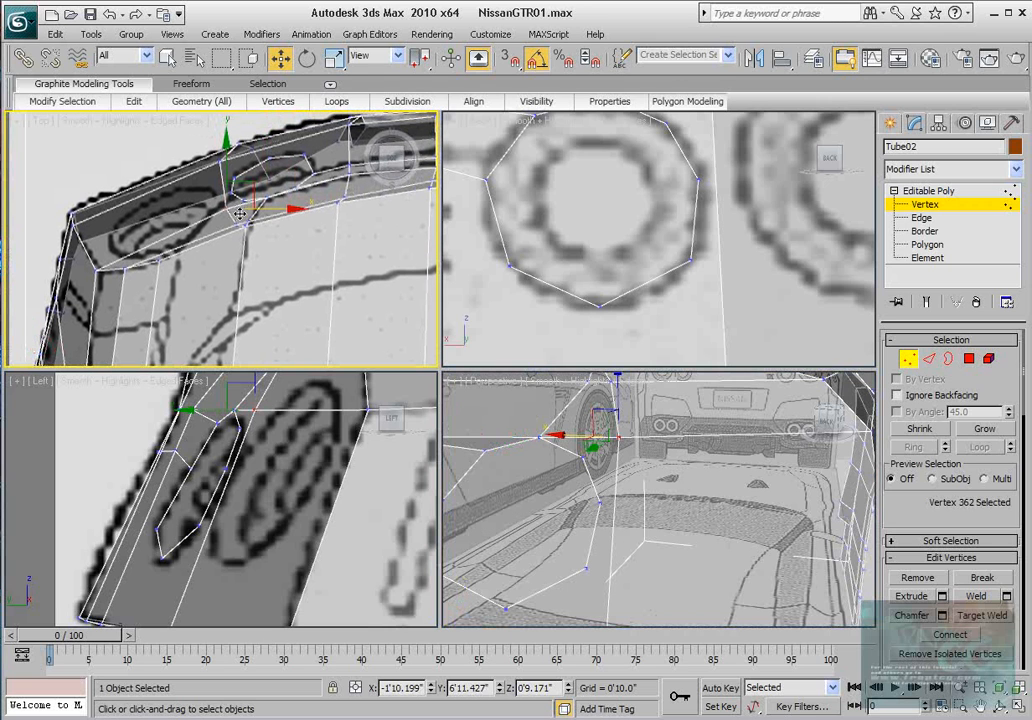
middle_drag(599, 473, 606, 470)
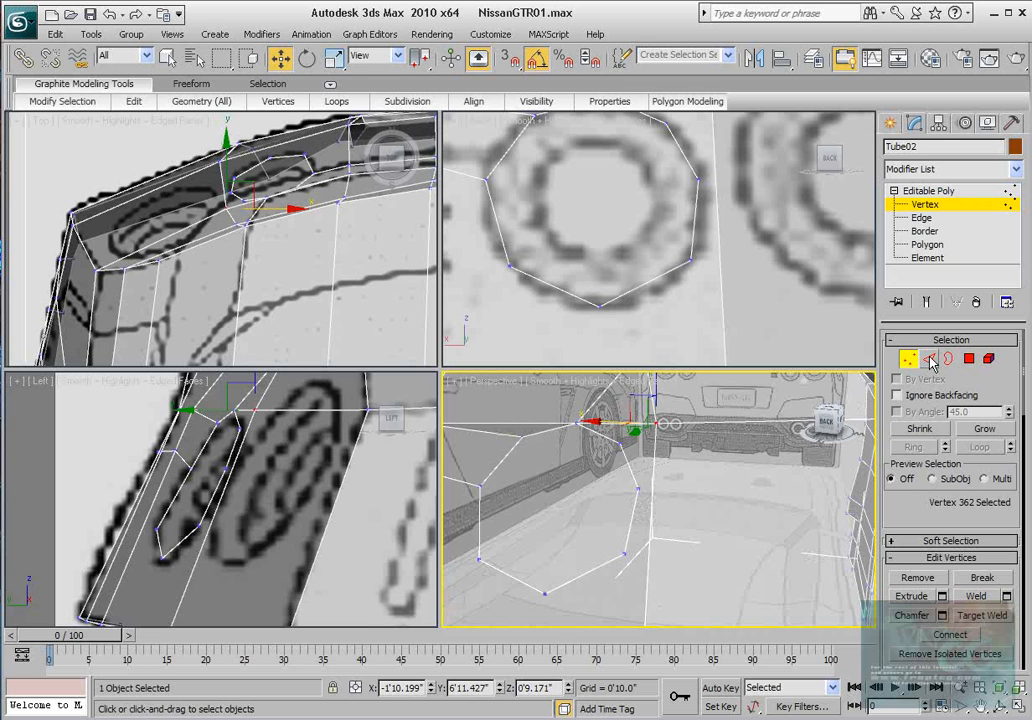
scroll(735, 415, down, 7)
middle_drag(735, 415, 684, 432)
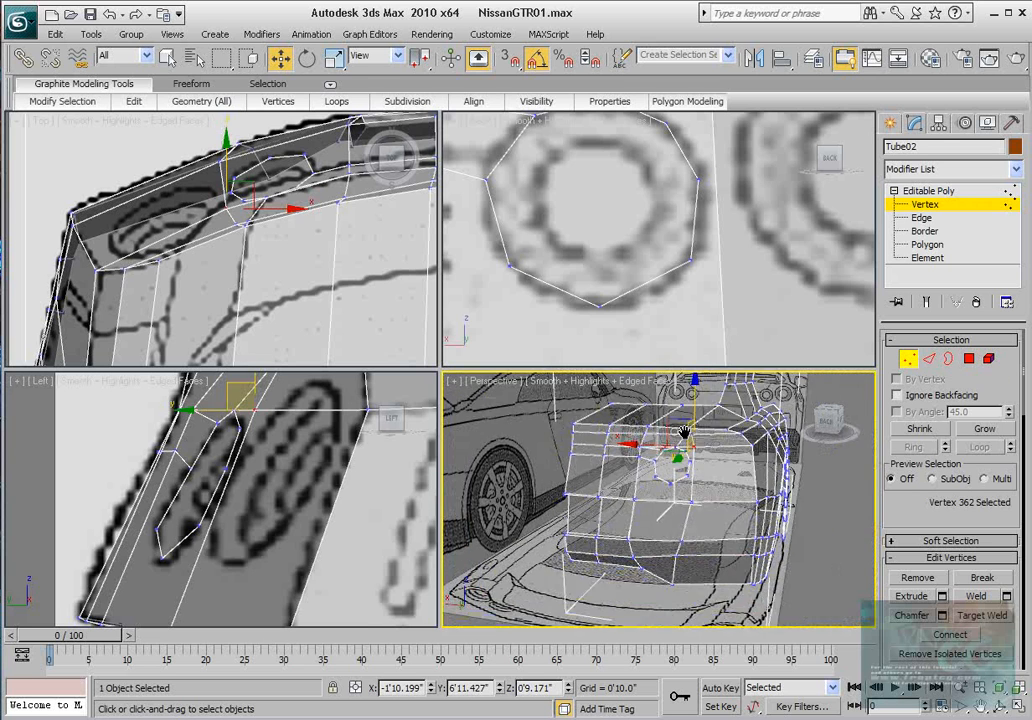
scroll(684, 432, up, 5)
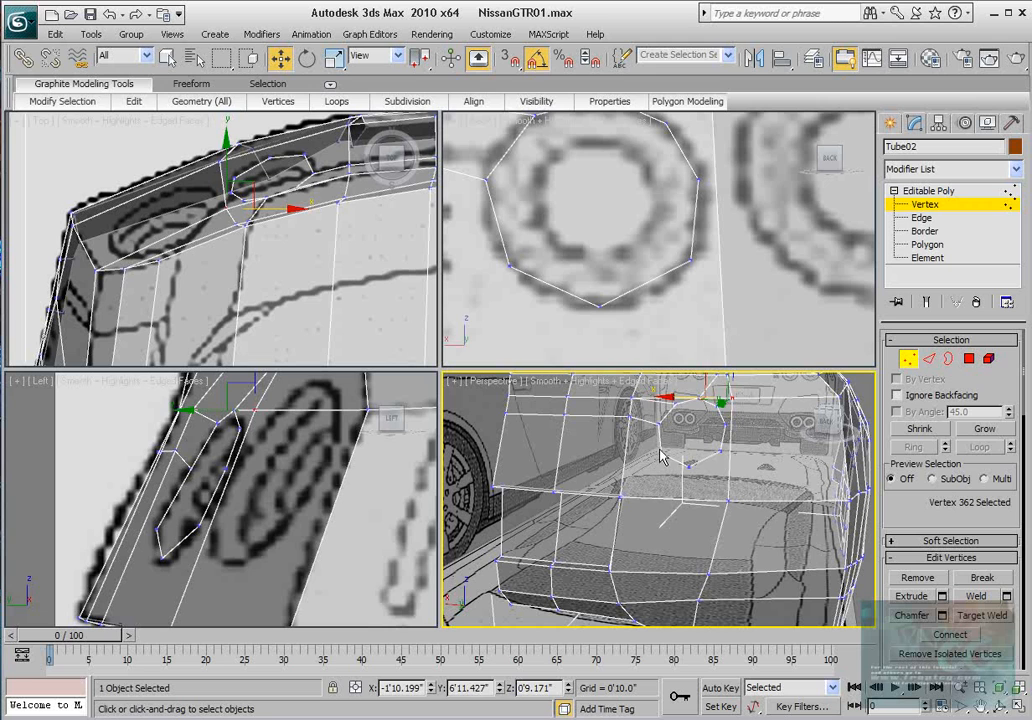
click(660, 457)
middle_drag(662, 455, 682, 446)
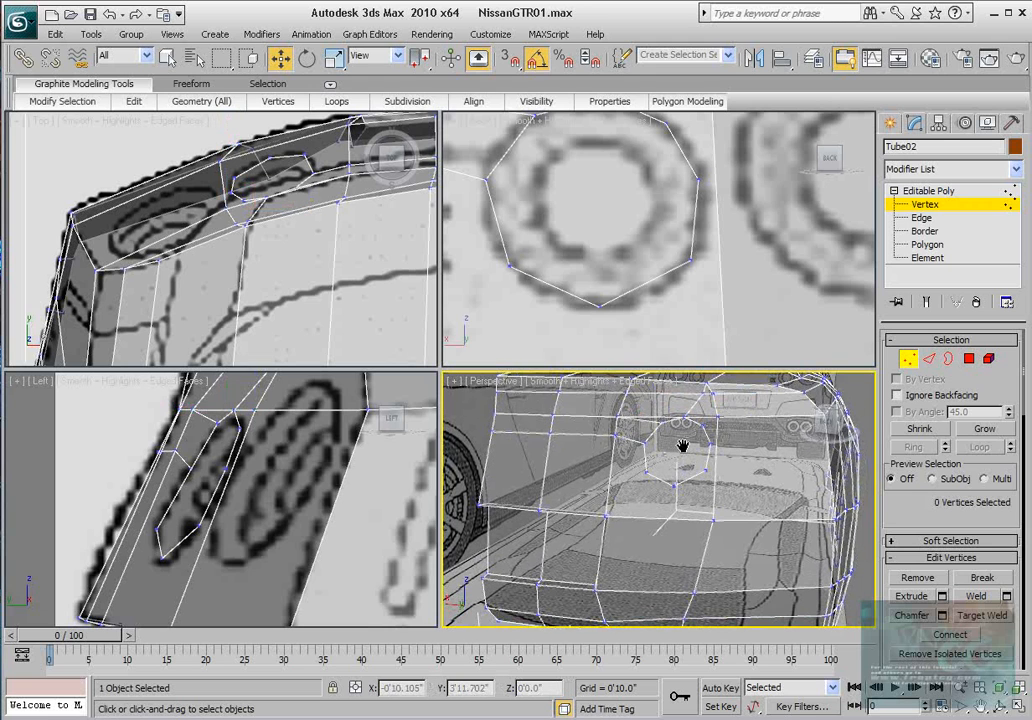
Step: Connect the tail light outline's lower inner vertex to the panel vertex diagonally below it on the centreline side
scroll(680, 449, up, 5)
click(628, 436)
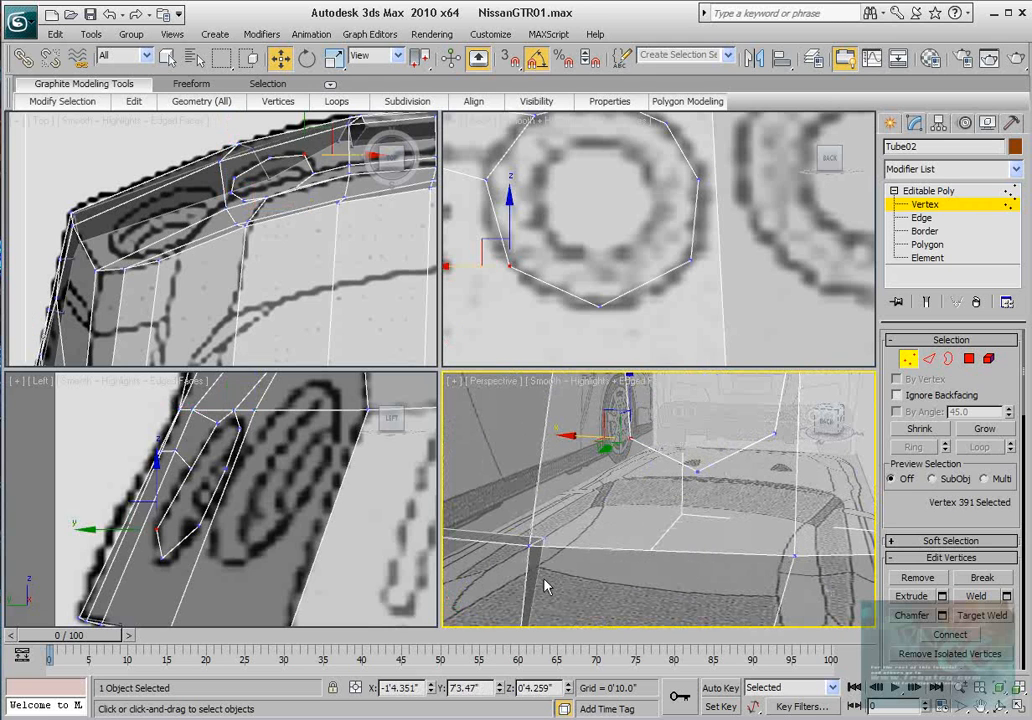
ctrl+click(526, 545)
middle_drag(630, 503, 617, 534)
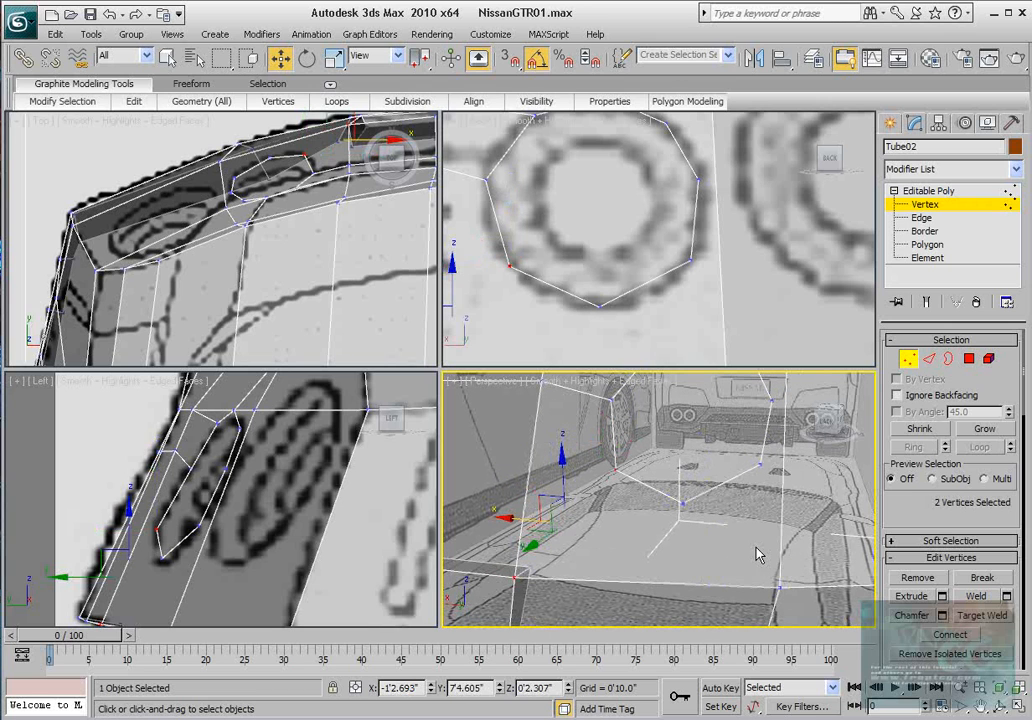
scroll(916, 510, down, 3)
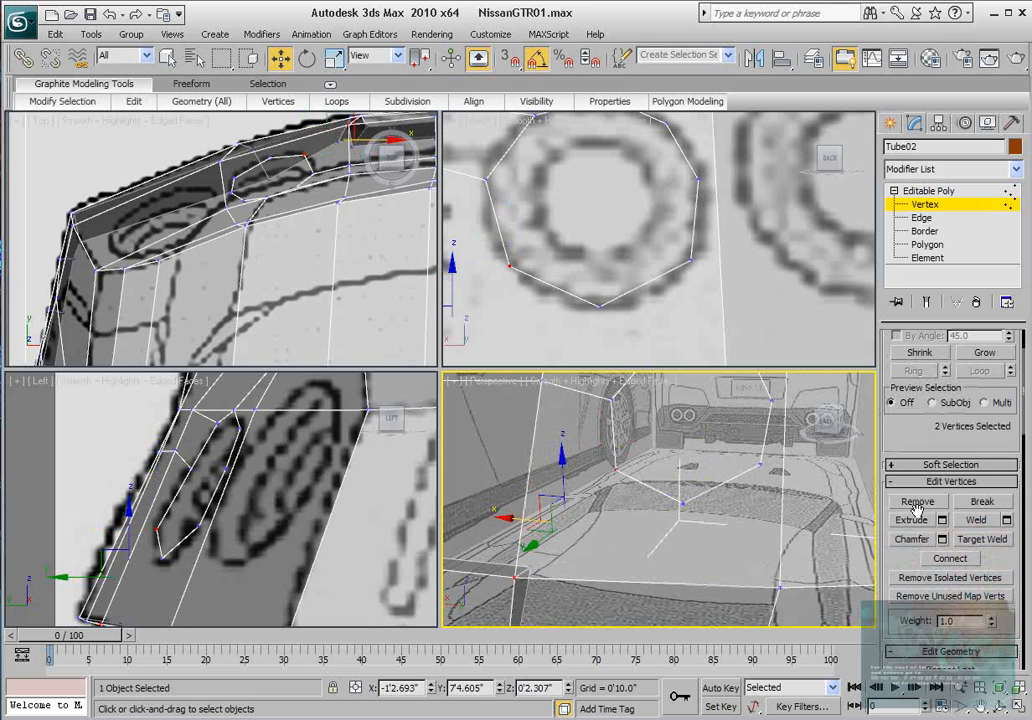
click(963, 566)
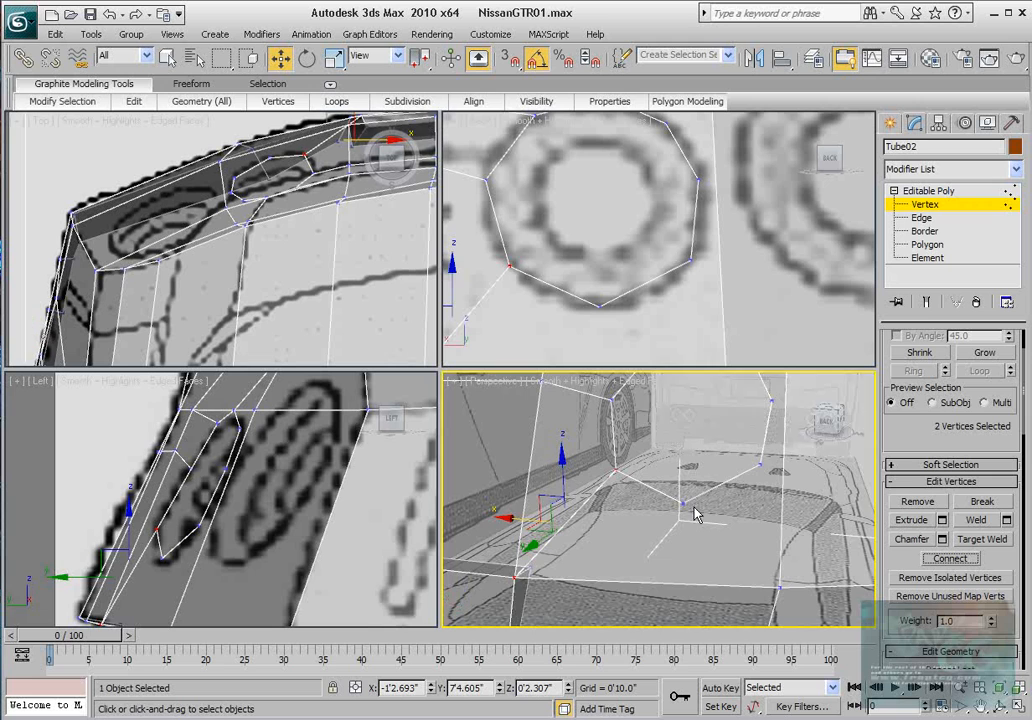
Step: Connect the tail light outline's lowest vertex to the panel vertex diagonally below it on the outer side
middle_drag(693, 511, 660, 533)
click(659, 524)
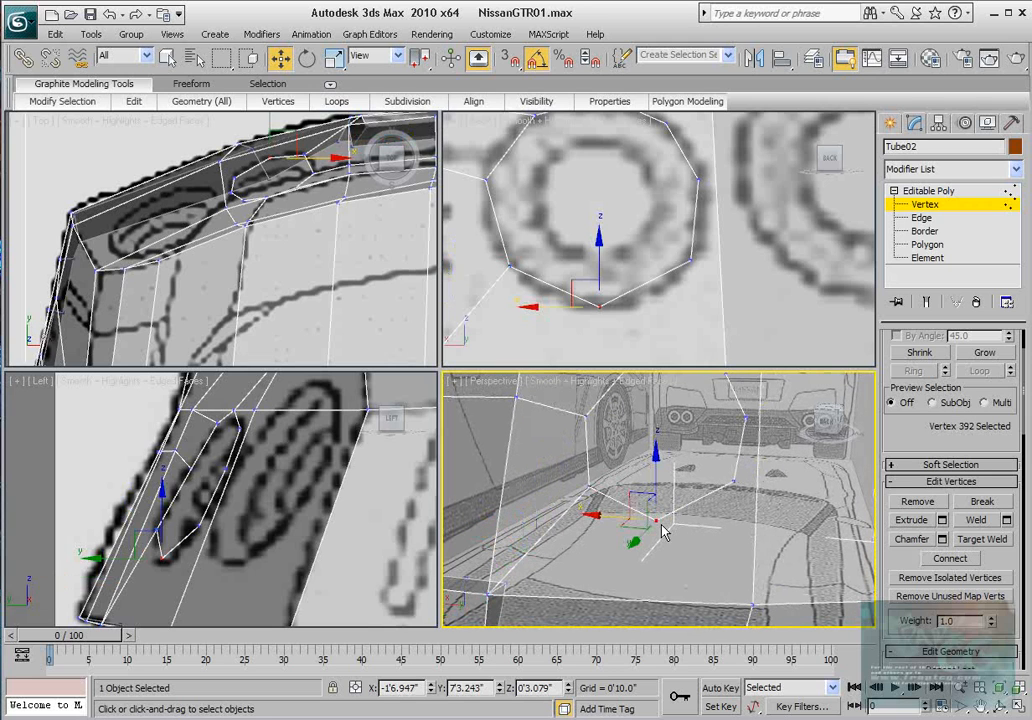
ctrl+click(751, 604)
click(940, 559)
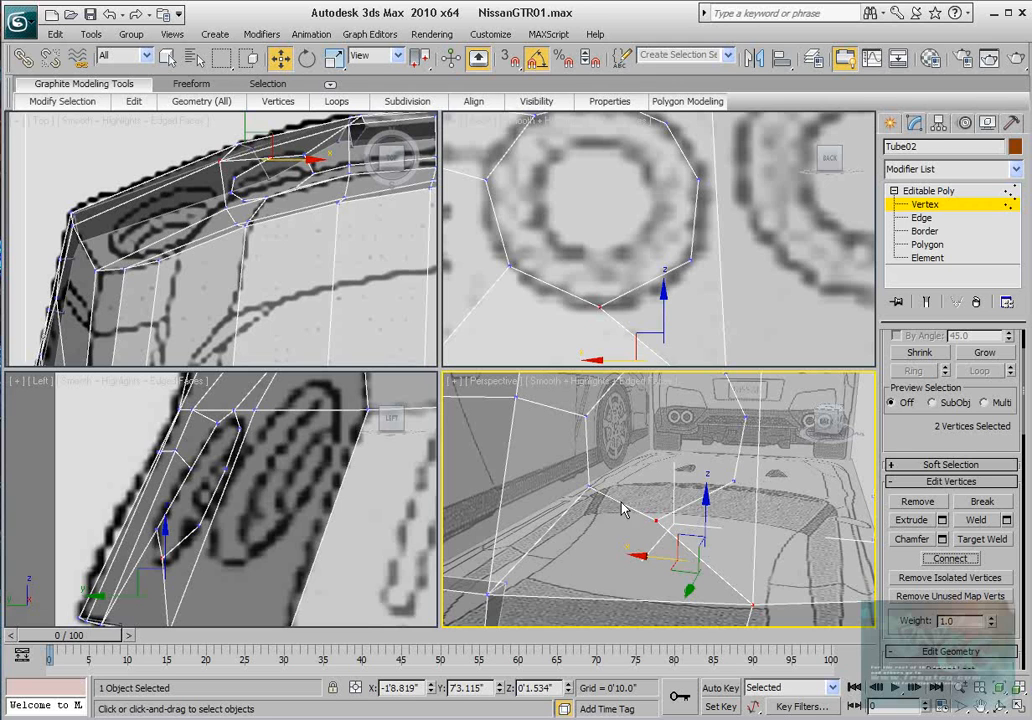
Step: Connect the inner tail light outline's upper outer vertex to the rear panel vertex above it
alt+middle_drag(737, 520, 655, 530)
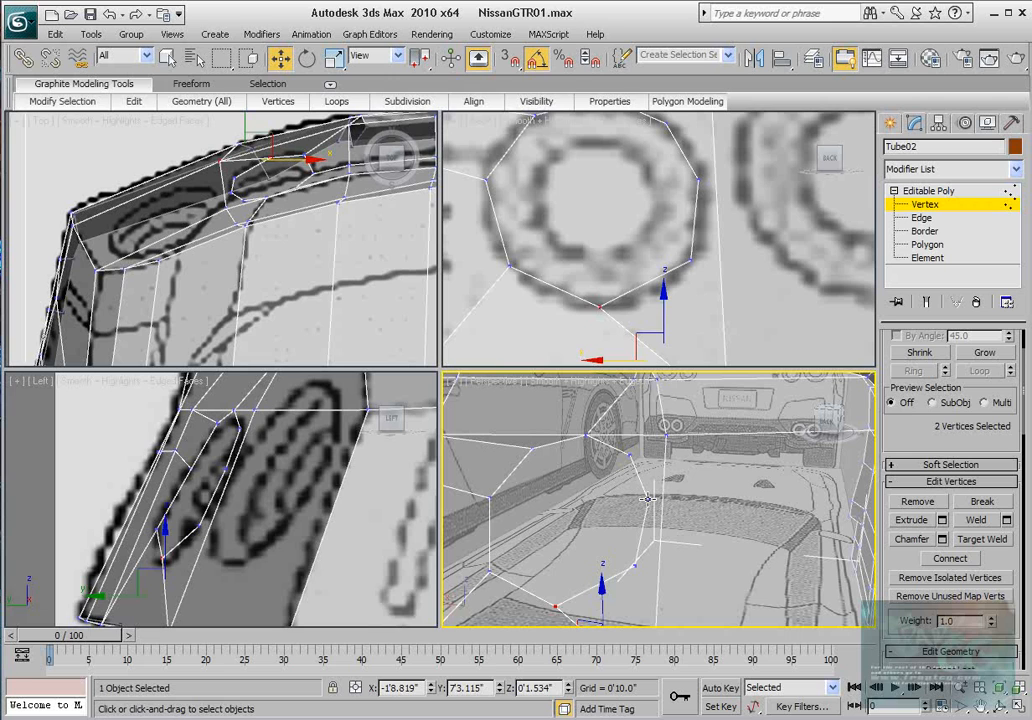
click(646, 497)
ctrl+click(663, 429)
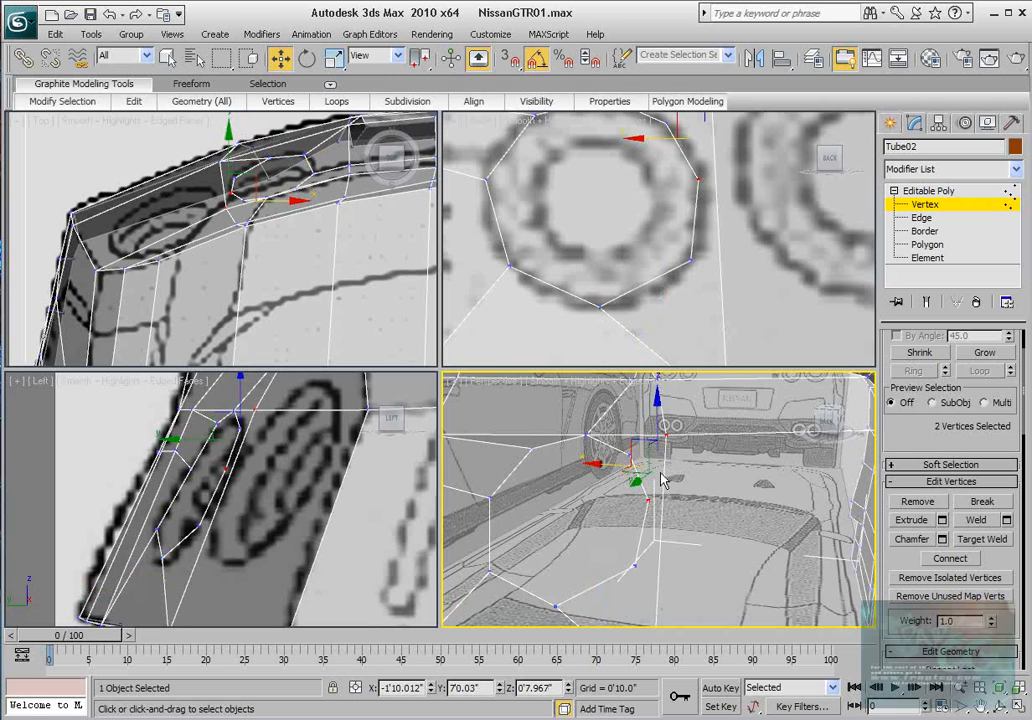
click(950, 558)
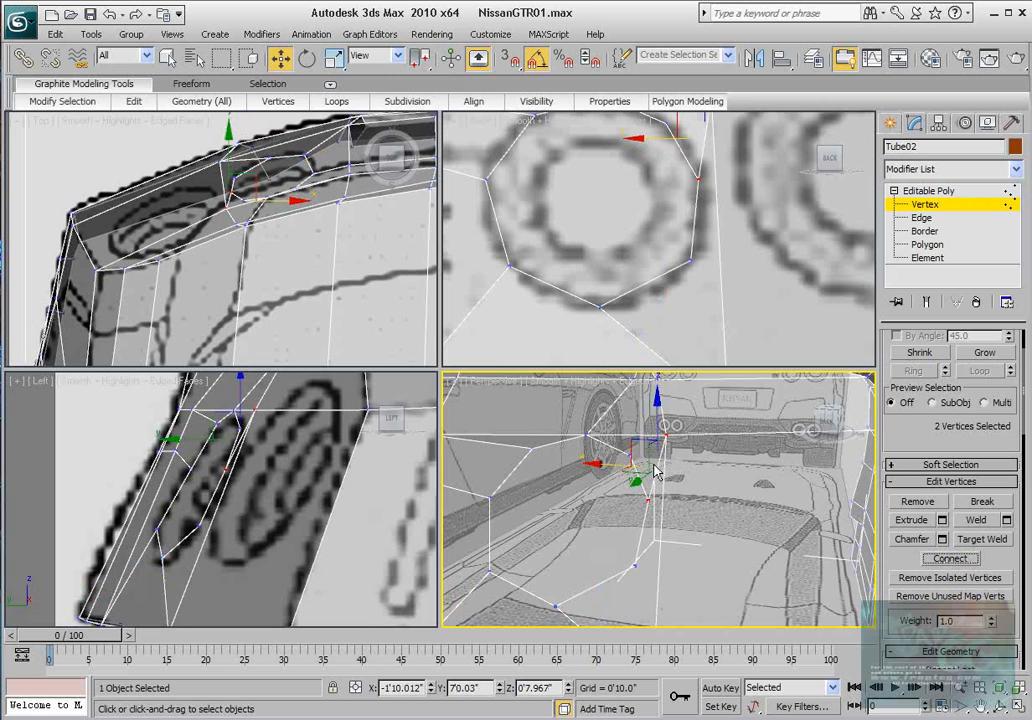
Step: Examine the mesh between the inner tail light's lower outer vertex and the rear wheel arch in the back, side and perspective views
alt+middle_drag(633, 461, 675, 463)
click(666, 422)
scroll(675, 463, down, 3)
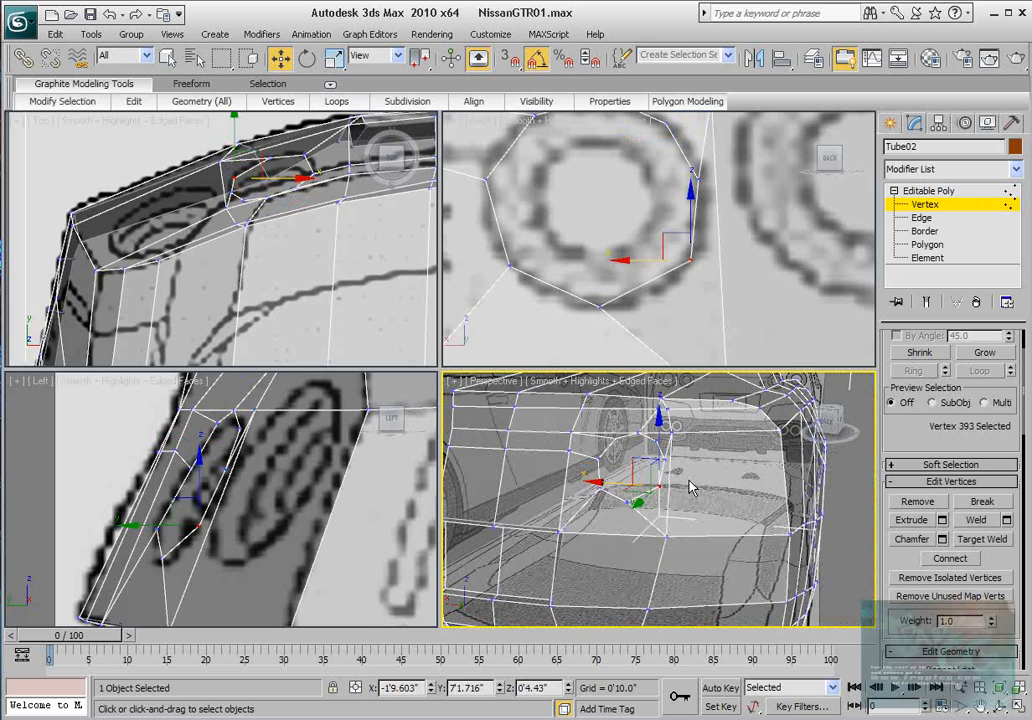
scroll(689, 263, down, 5)
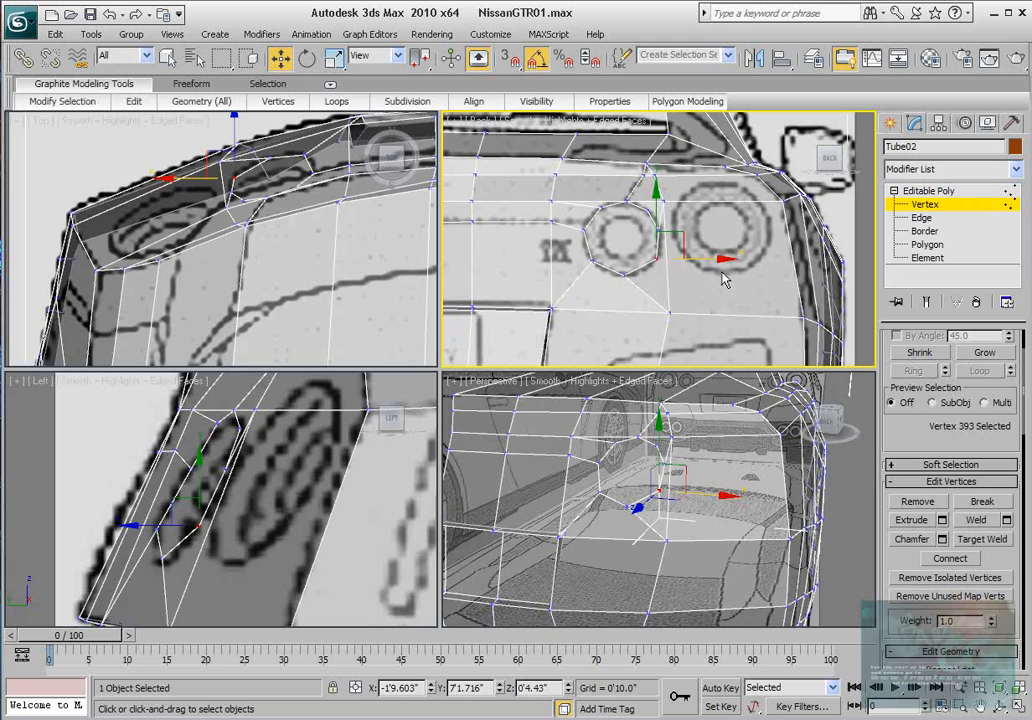
scroll(308, 508, down, 4)
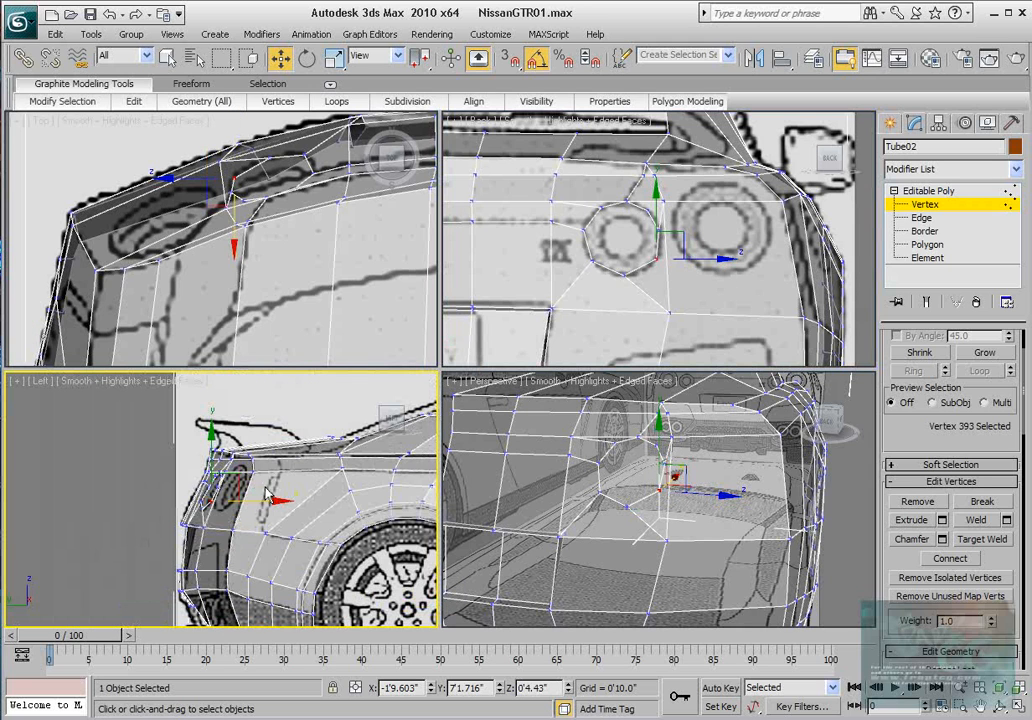
scroll(282, 503, up, 2)
middle_drag(281, 500, 279, 473)
scroll(285, 475, up, 2)
middle_click(696, 511)
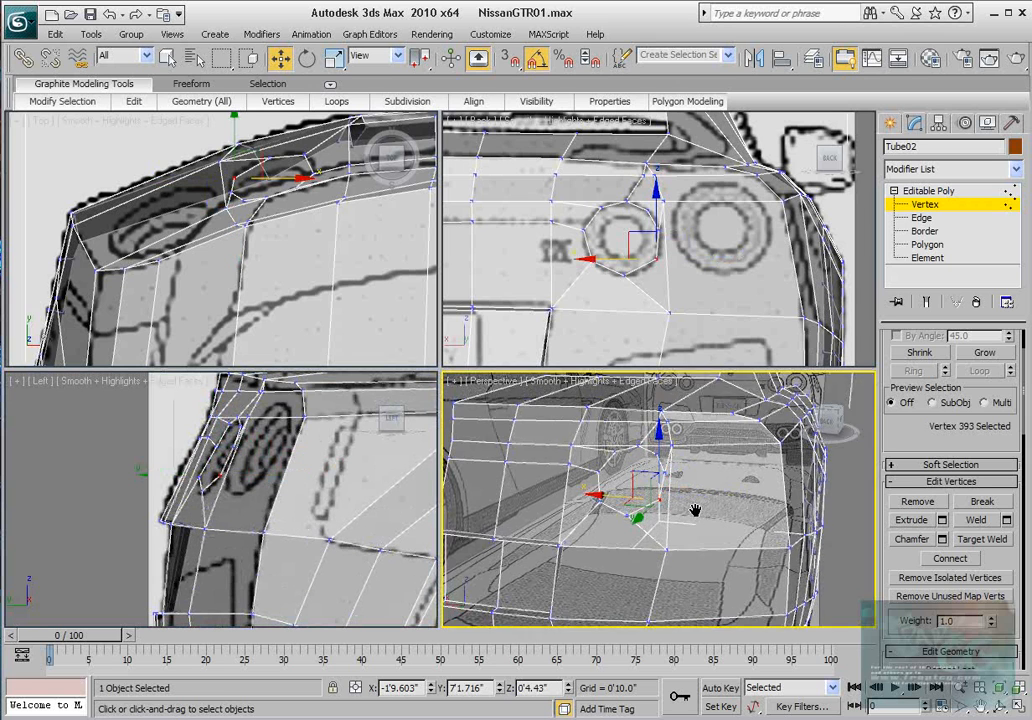
scroll(696, 516, up, 4)
middle_drag(696, 517, 674, 511)
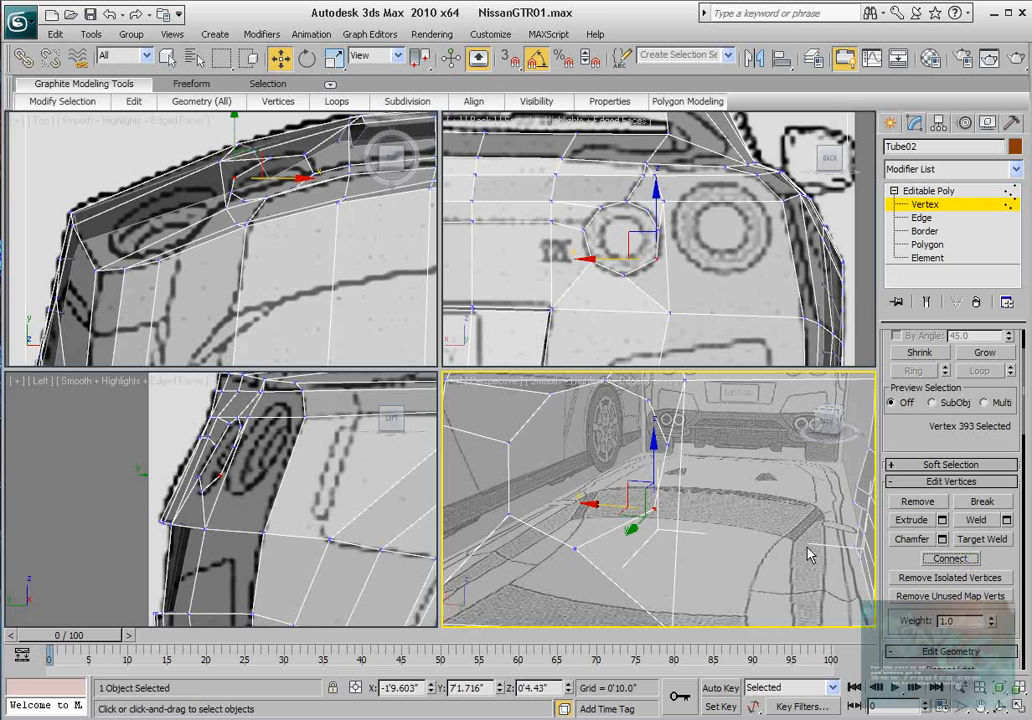
alt+middle_drag(660, 519, 655, 511)
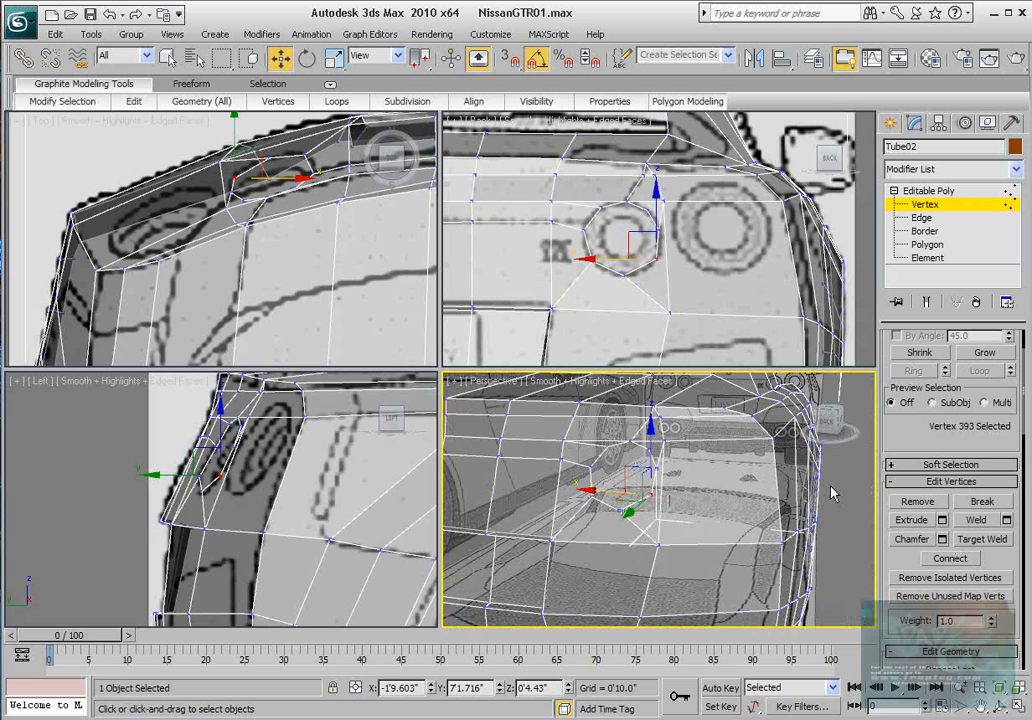
middle_drag(218, 284, 222, 278)
middle_drag(709, 271, 634, 249)
scroll(665, 261, up, 2)
scroll(634, 249, down, 1)
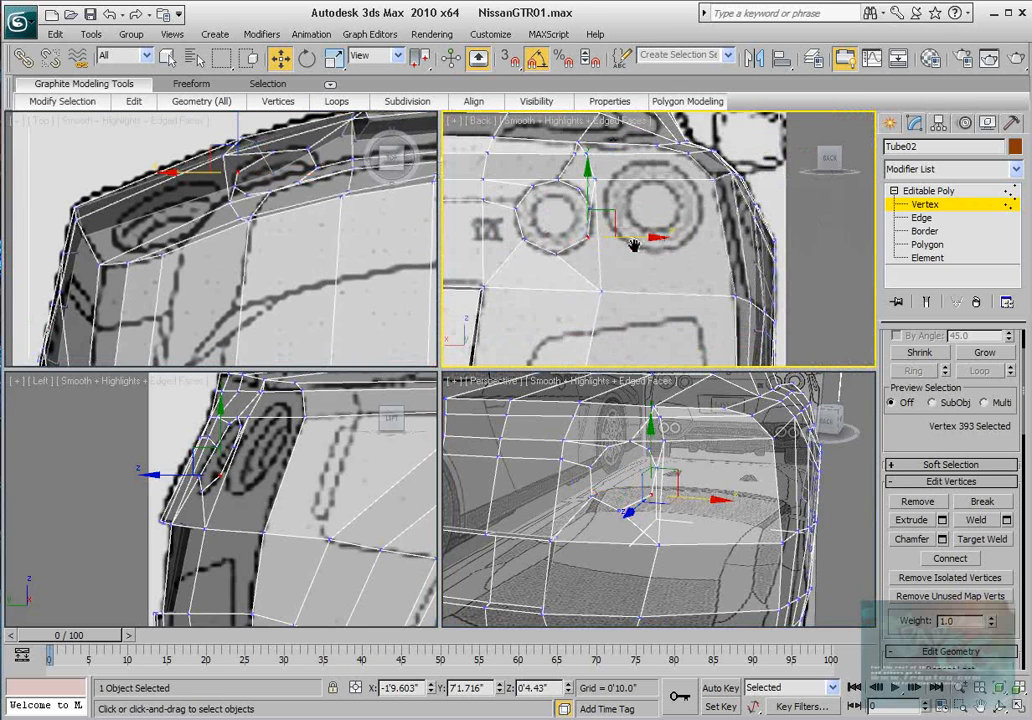
middle_drag(250, 458, 102, 454)
scroll(178, 465, down, 1)
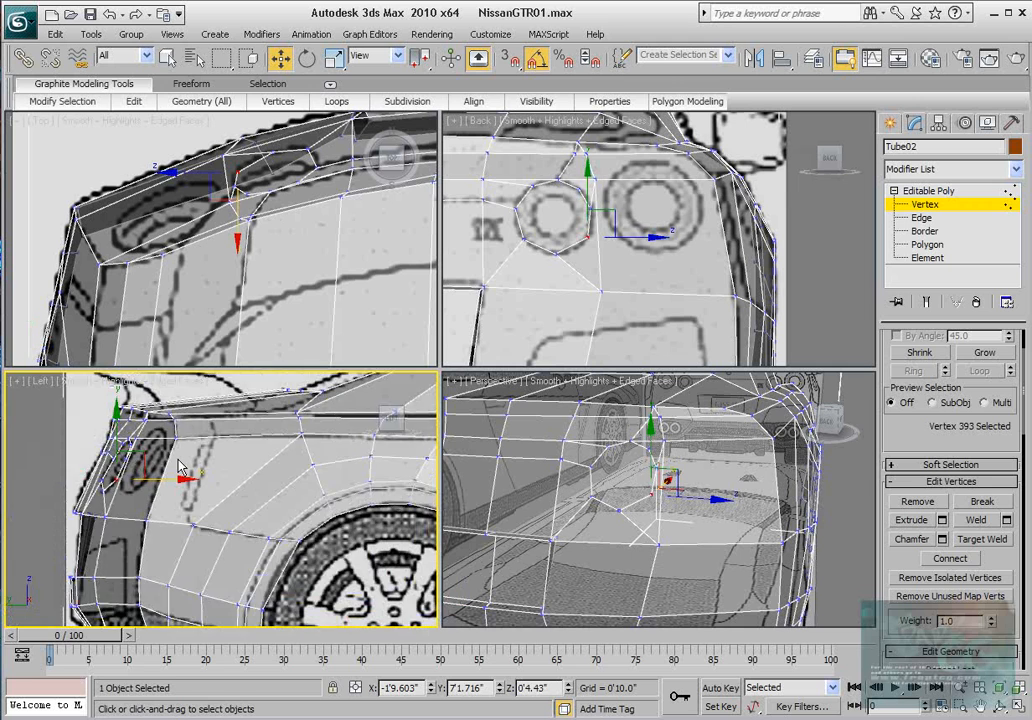
scroll(178, 465, up, 1)
scroll(287, 452, down, 2)
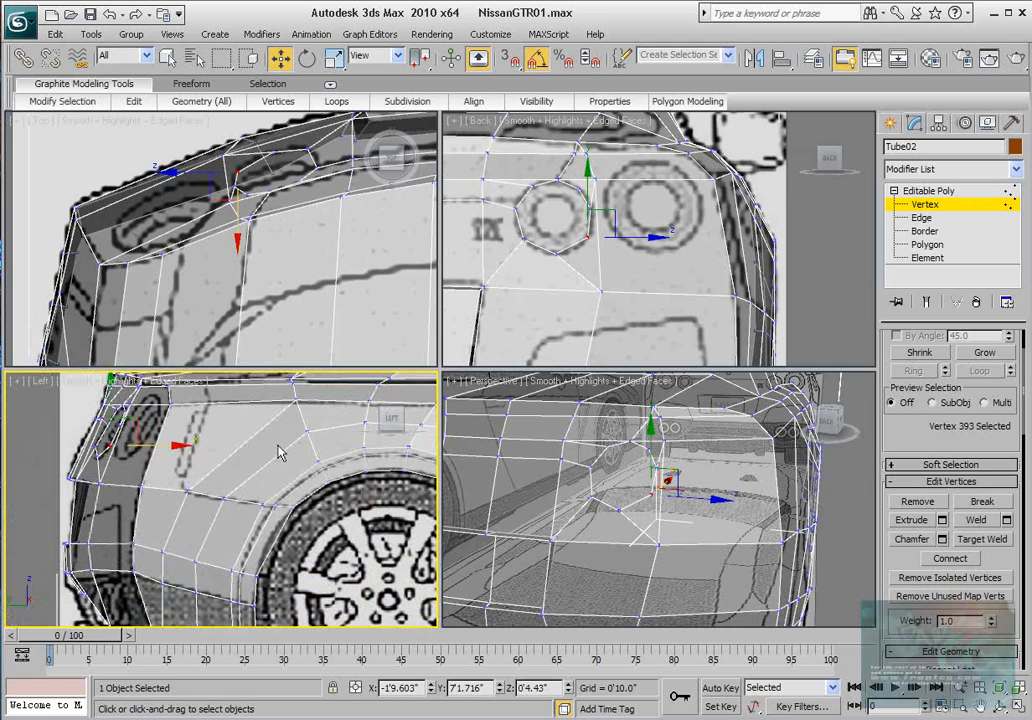
scroll(279, 452, up, 2)
middle_drag(230, 424, 286, 452)
middle_drag(750, 532, 684, 542)
scroll(724, 544, up, 2)
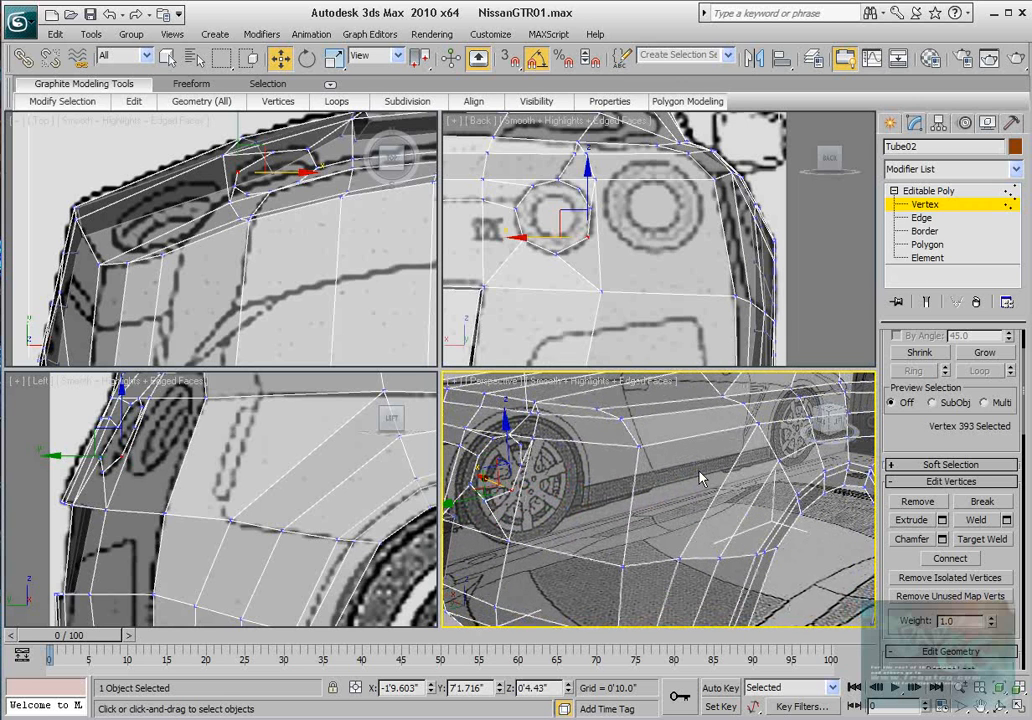
Step: Connect the ring of edges running from the inner tail light around the rear quarter panel to the wheel arch with 1 segment
key(2)
click(789, 537)
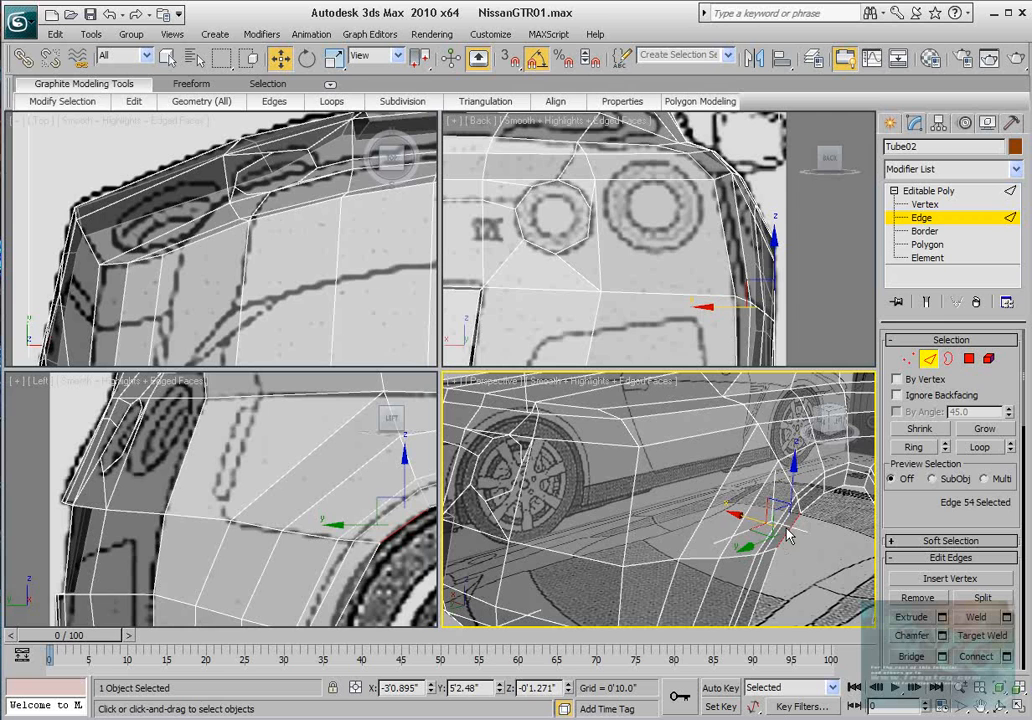
click(914, 448)
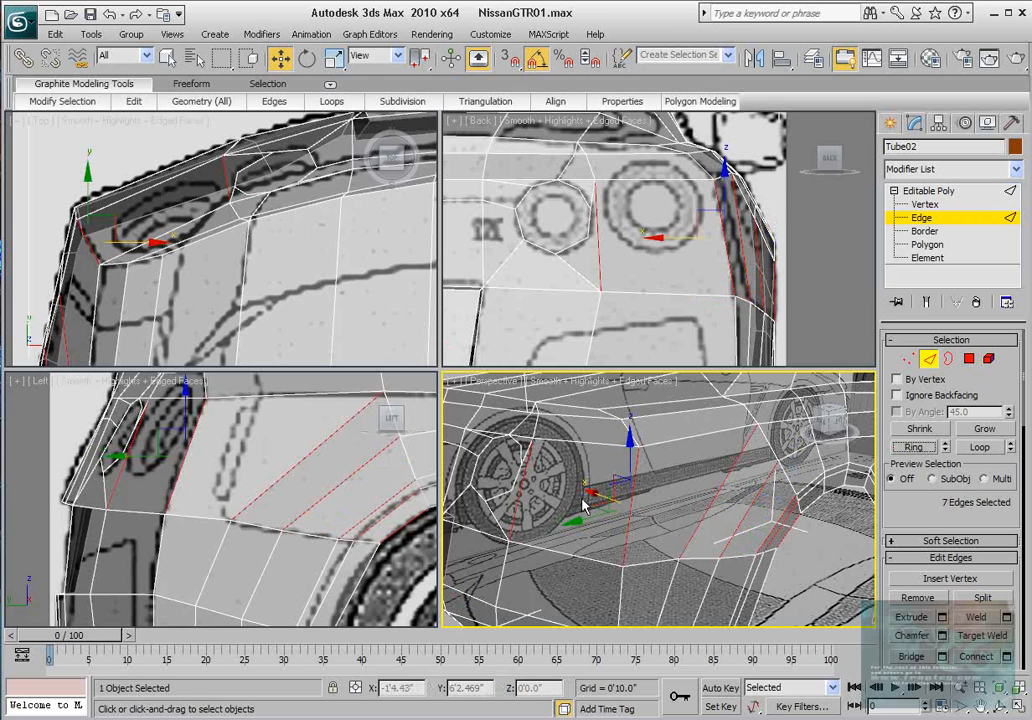
scroll(1017, 622, down, 1)
click(1007, 642)
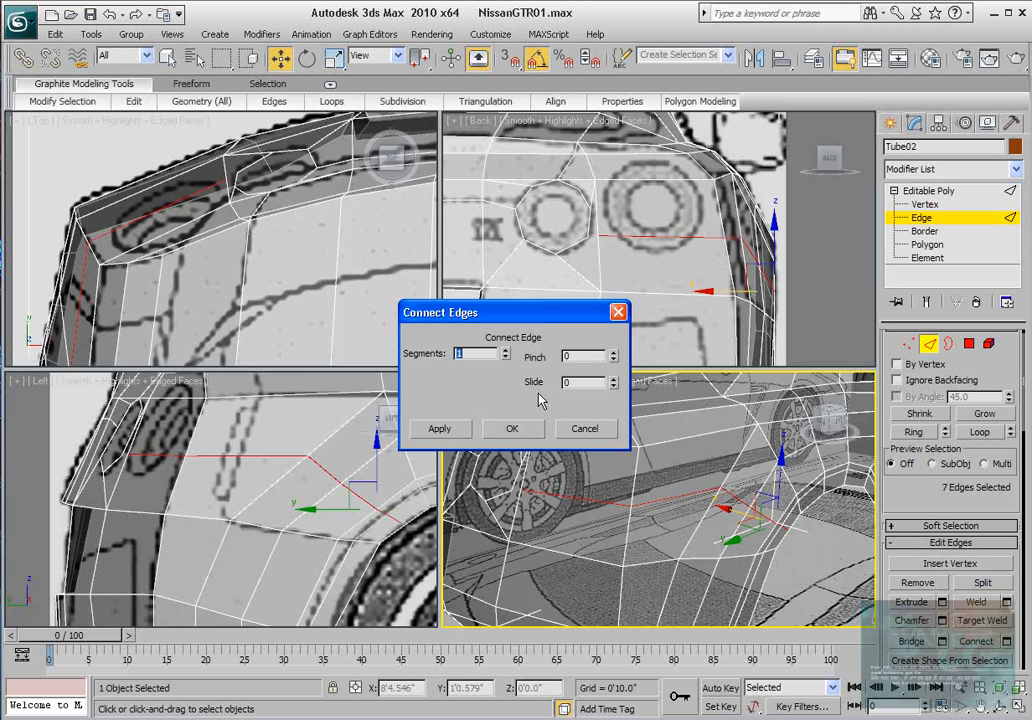
click(511, 428)
Step: Reposition the new edge row's vertex nearest the rear wheel arch in the side view to smooth its curve
click(907, 344)
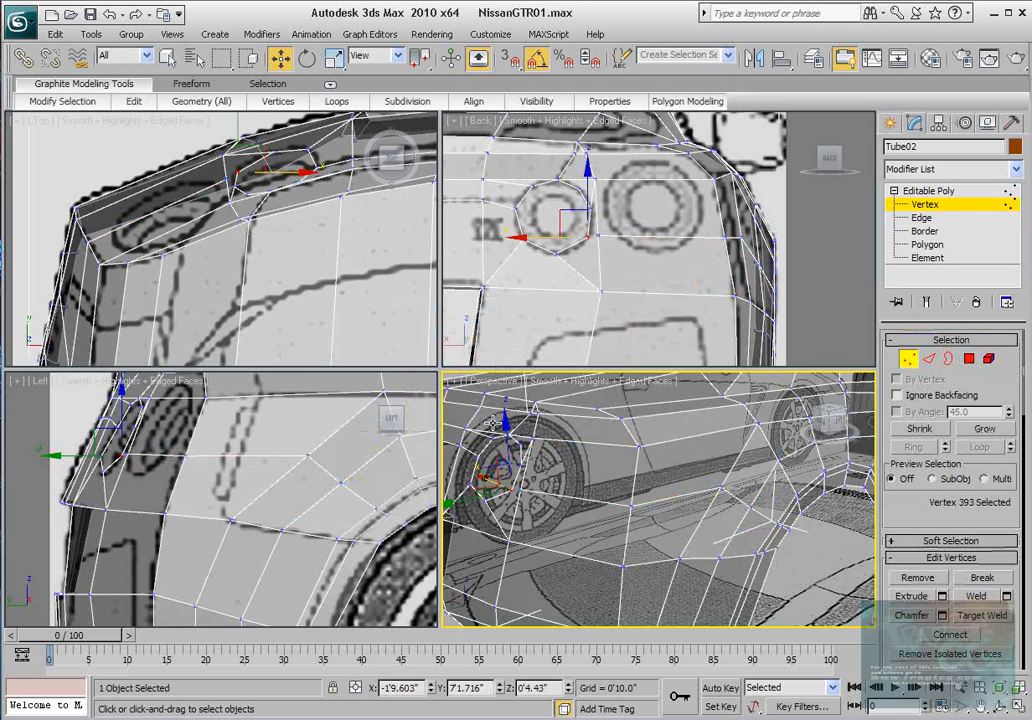
right_click(352, 456)
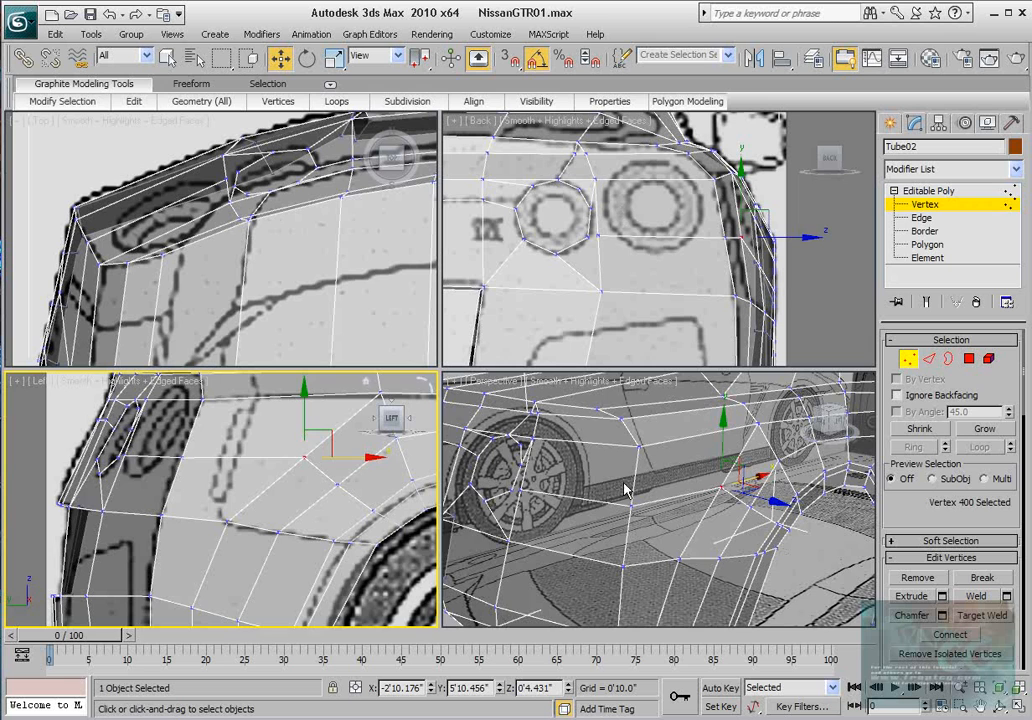
alt+middle_drag(625, 489, 545, 490)
middle_drag(243, 478, 230, 483)
drag(317, 440, 345, 465)
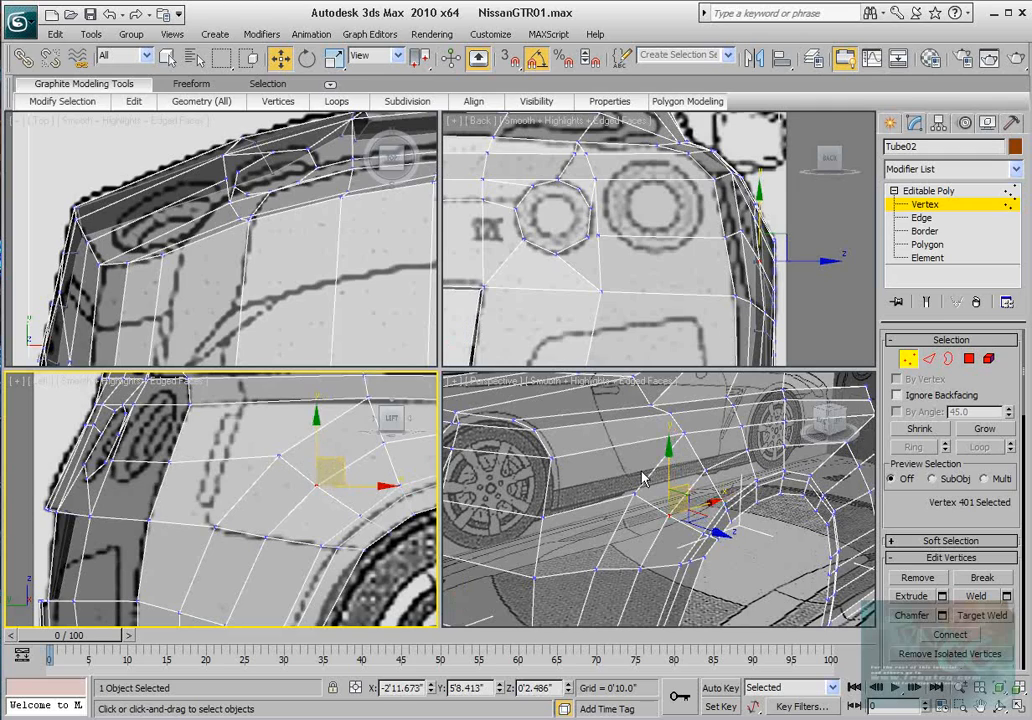
mouse_move(655, 497)
alt+middle_down()
mouse_move(762, 496)
mouse_move(655, 512)
alt+middle_up()
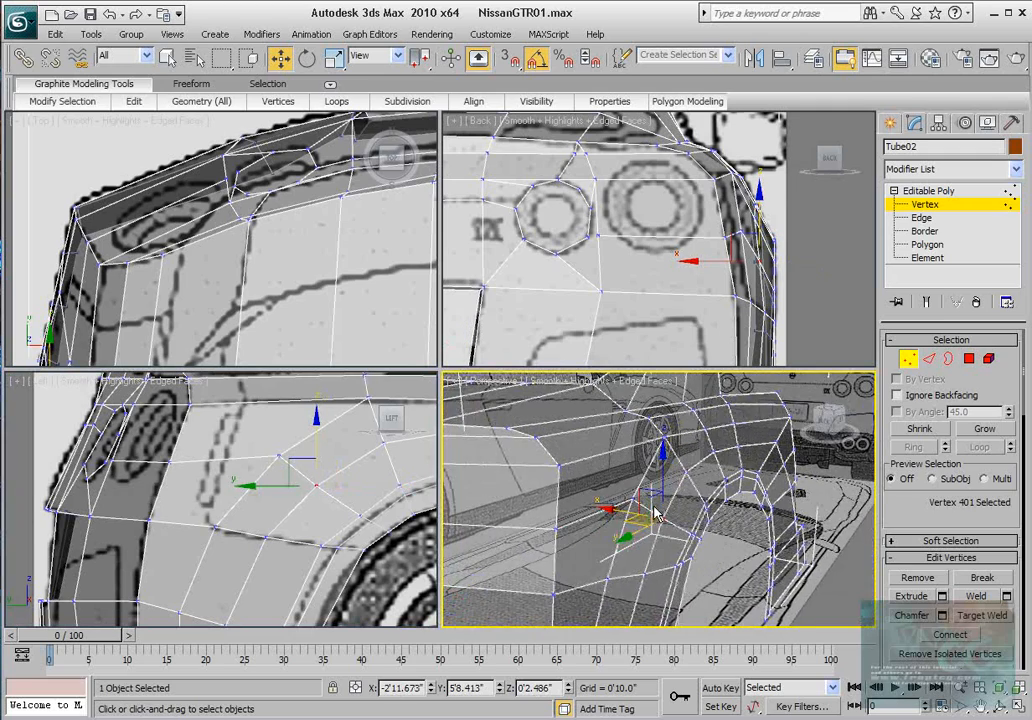
Step: Shift the edge row's mid-quarter-panel vertex rearward and down, and slightly raise its vertex on the rear corner edge
click(281, 455)
drag(302, 428, 288, 437)
click(317, 485)
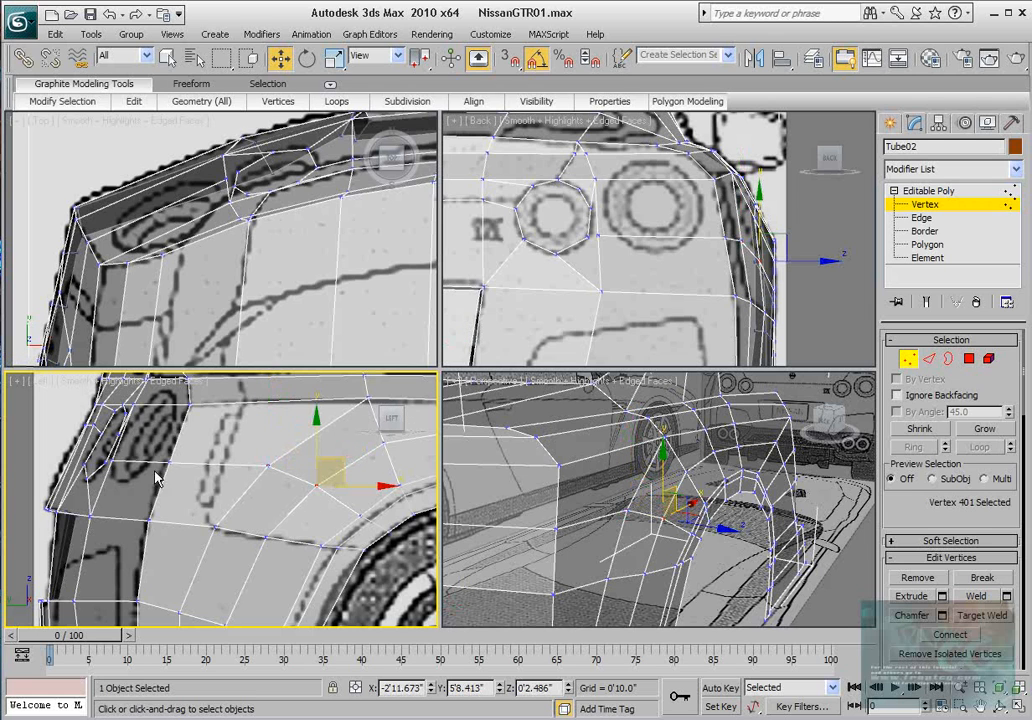
click(171, 462)
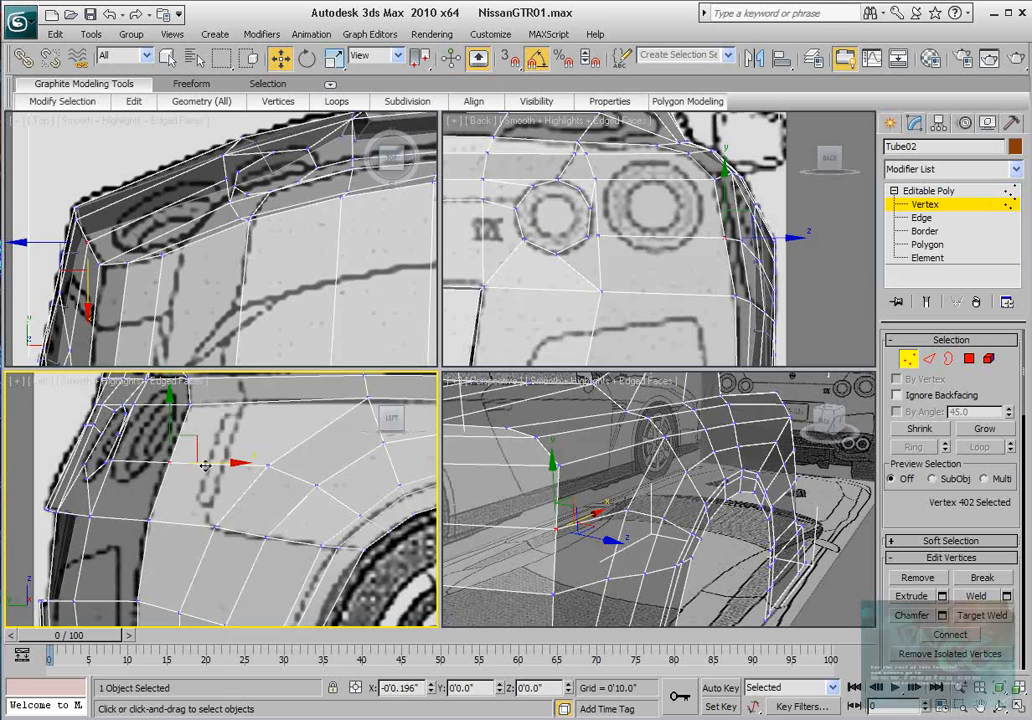
drag(189, 433, 194, 431)
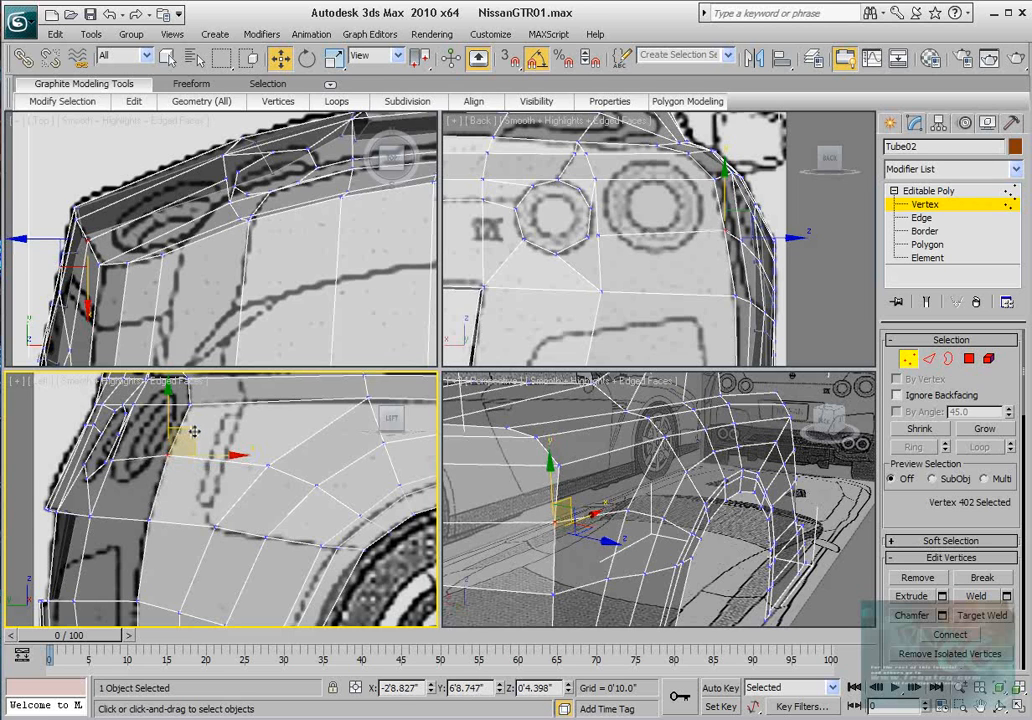
Step: Connect the edge row's end vertex beside the inner tail light to the light outline's lower outer vertex
click(110, 460)
middle_drag(708, 208, 714, 219)
scroll(714, 219, up, 2)
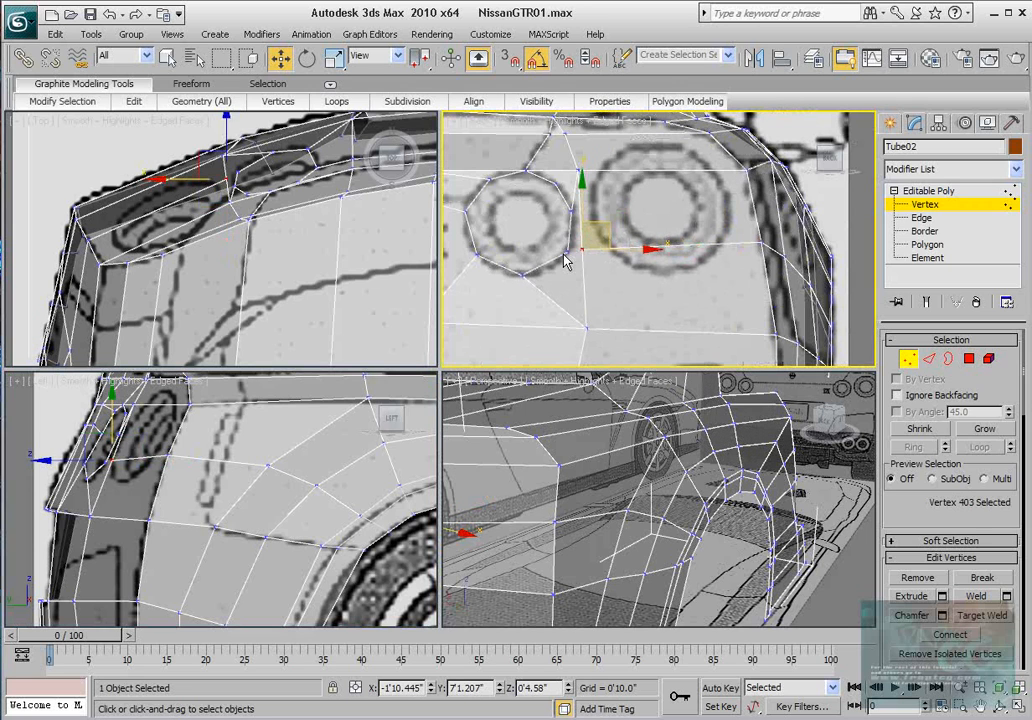
ctrl+click(565, 250)
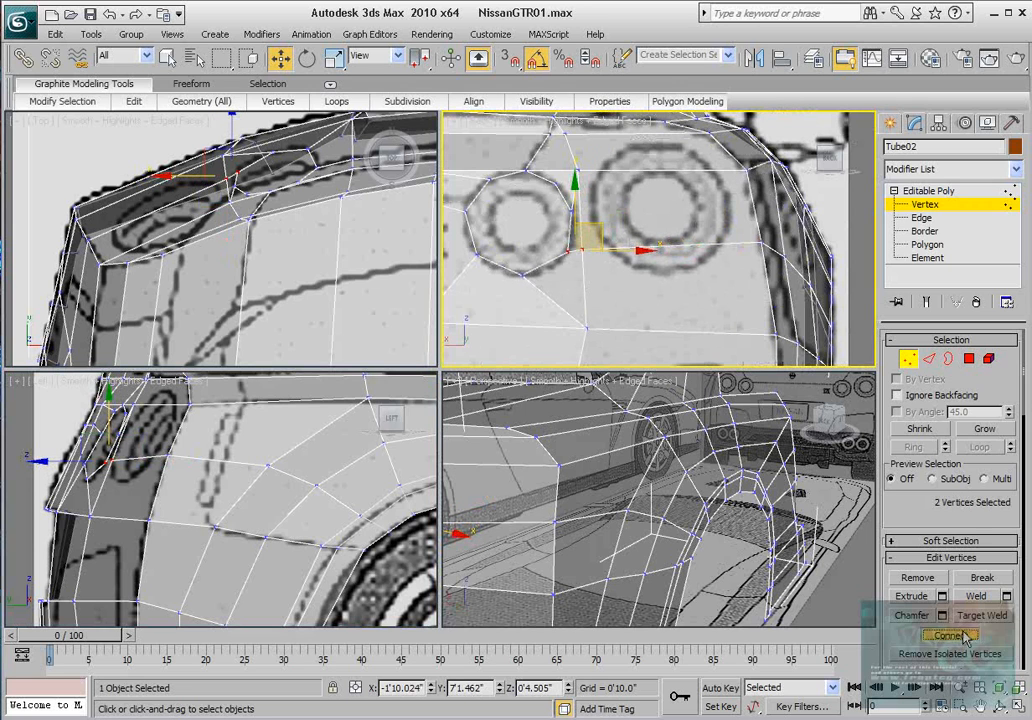
Step: Examine the edges meeting the inner tail light outline in the back view and from behind in perspective
scroll(638, 295, up, 2)
middle_drag(622, 286, 646, 286)
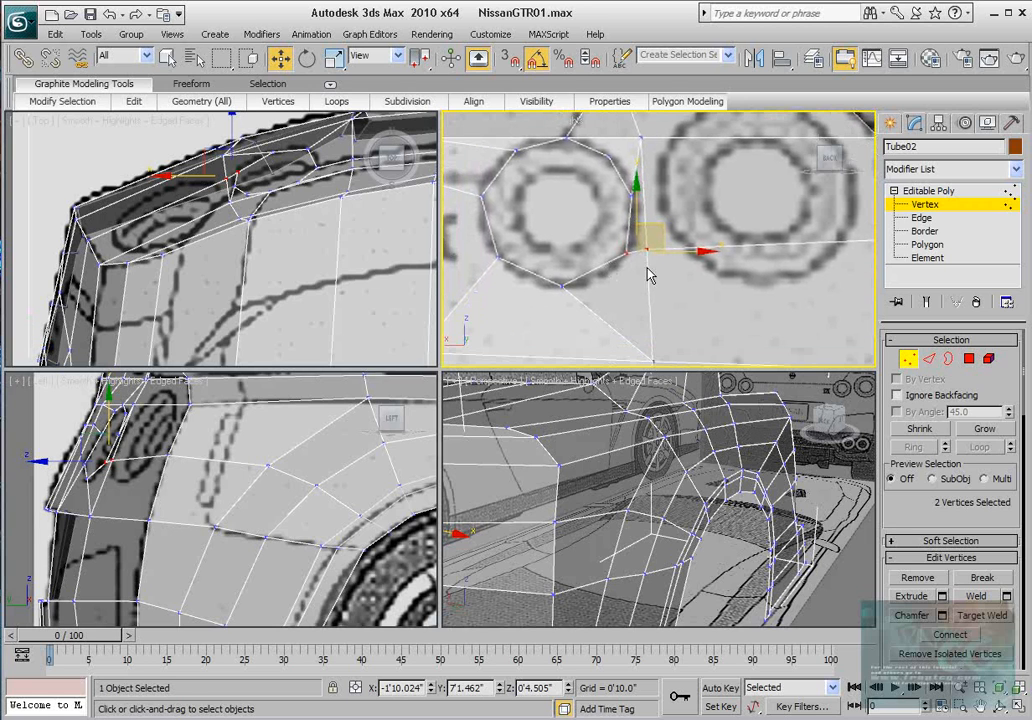
scroll(645, 300, down, 2)
scroll(627, 183, up, 3)
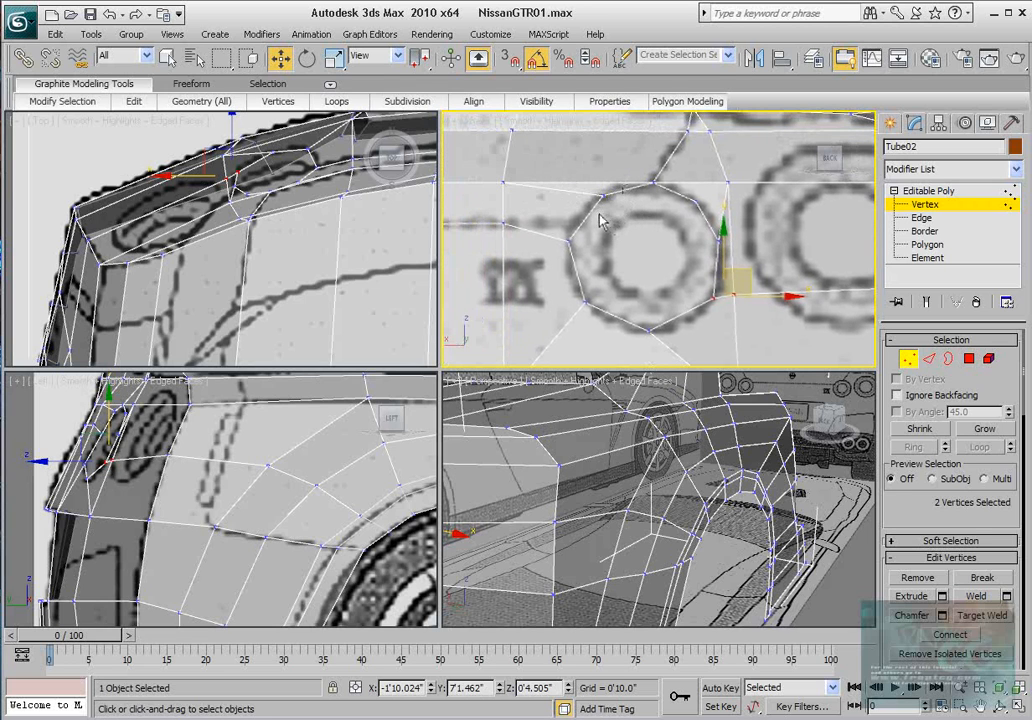
middle_drag(598, 214, 680, 228)
scroll(615, 221, up, 2)
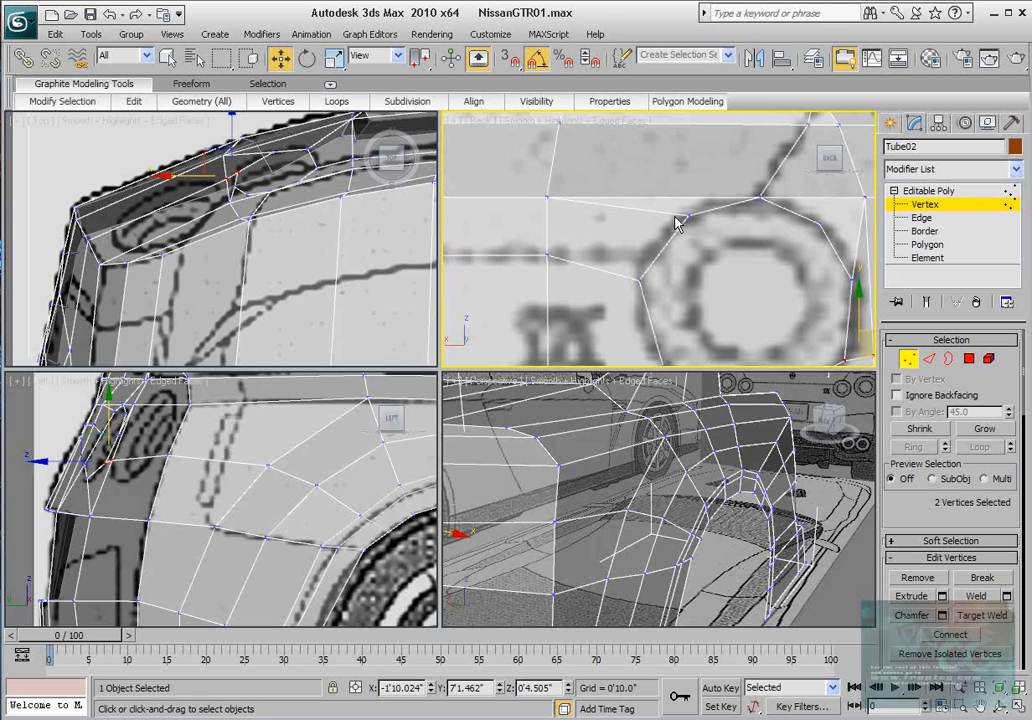
middle_drag(718, 266, 659, 224)
scroll(691, 260, down, 2)
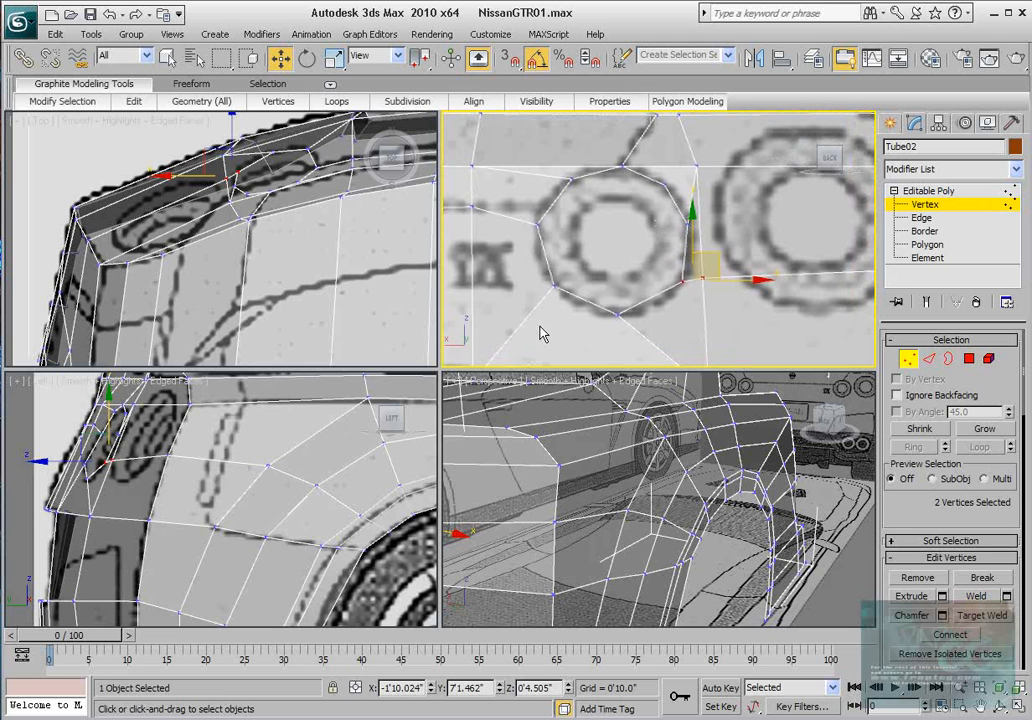
scroll(655, 291, down, 2)
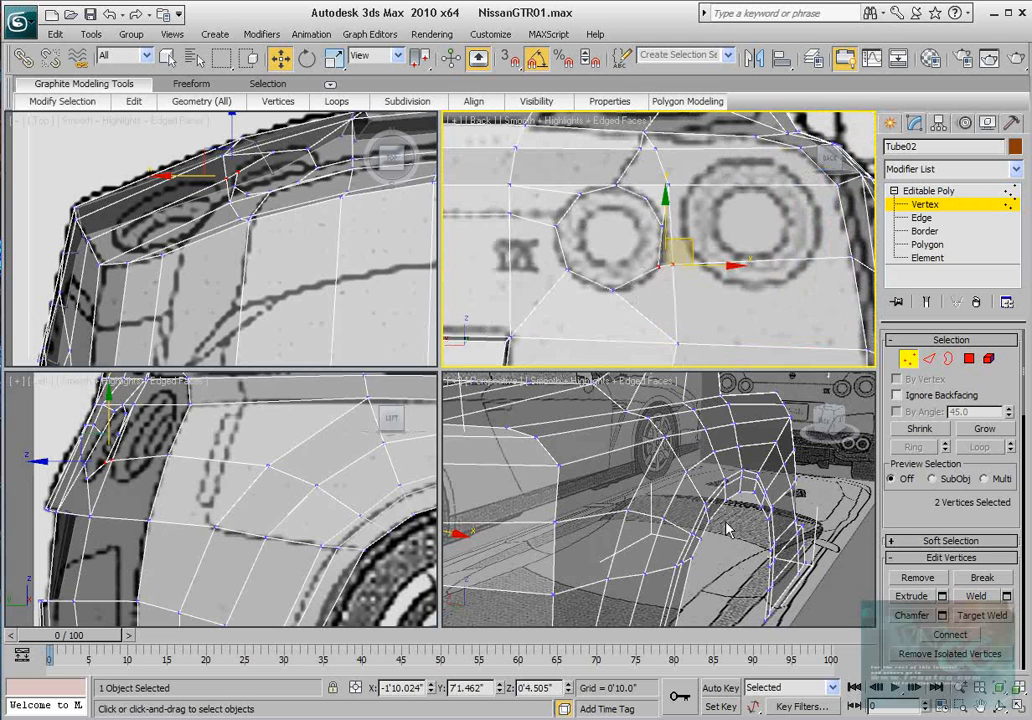
alt+middle_drag(727, 529, 630, 508)
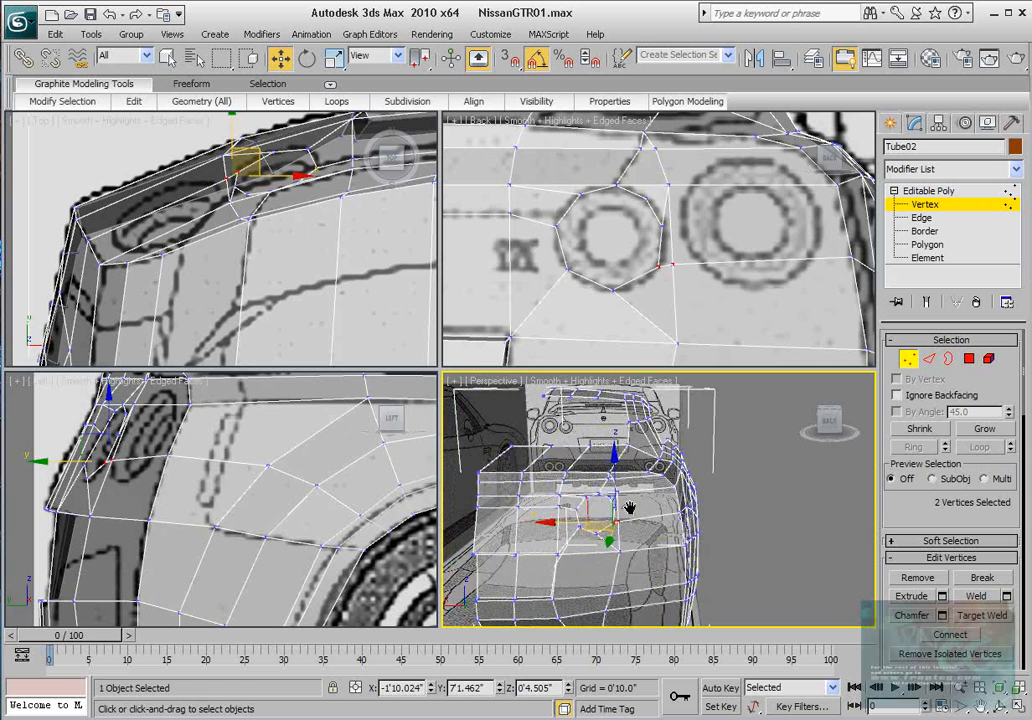
scroll(655, 488, up, 3)
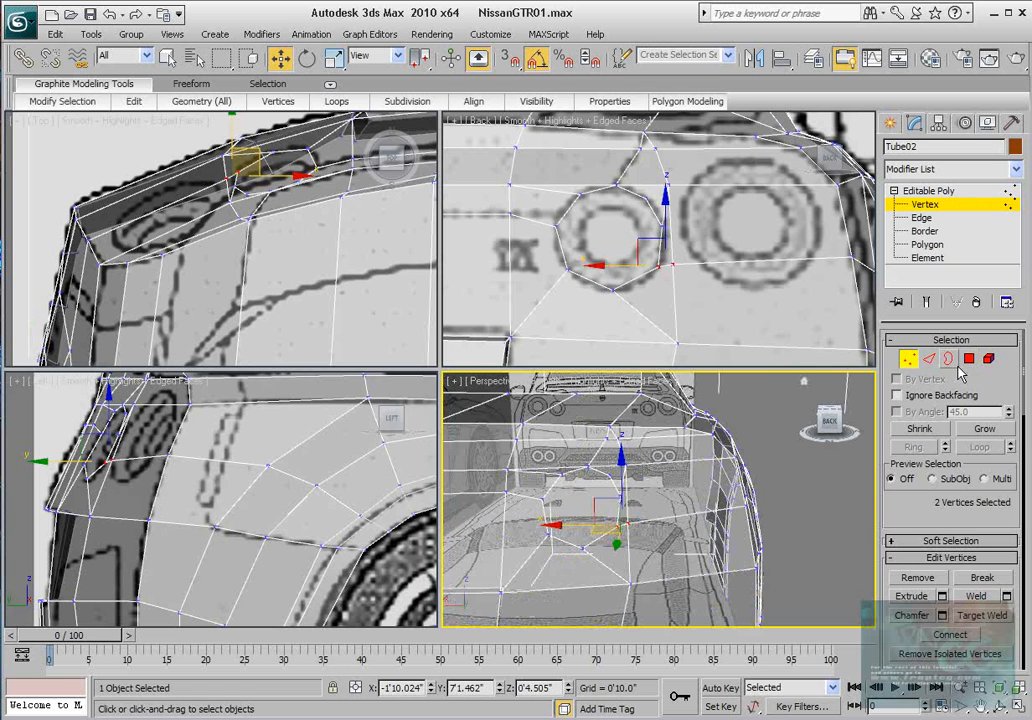
Step: Convert the vertex selection to its adjoining polygons and open the NissanGTR project's downloads folder in Windows Explorer for the reference pictures
ctrl+click(969, 358)
key(alt+Tab)
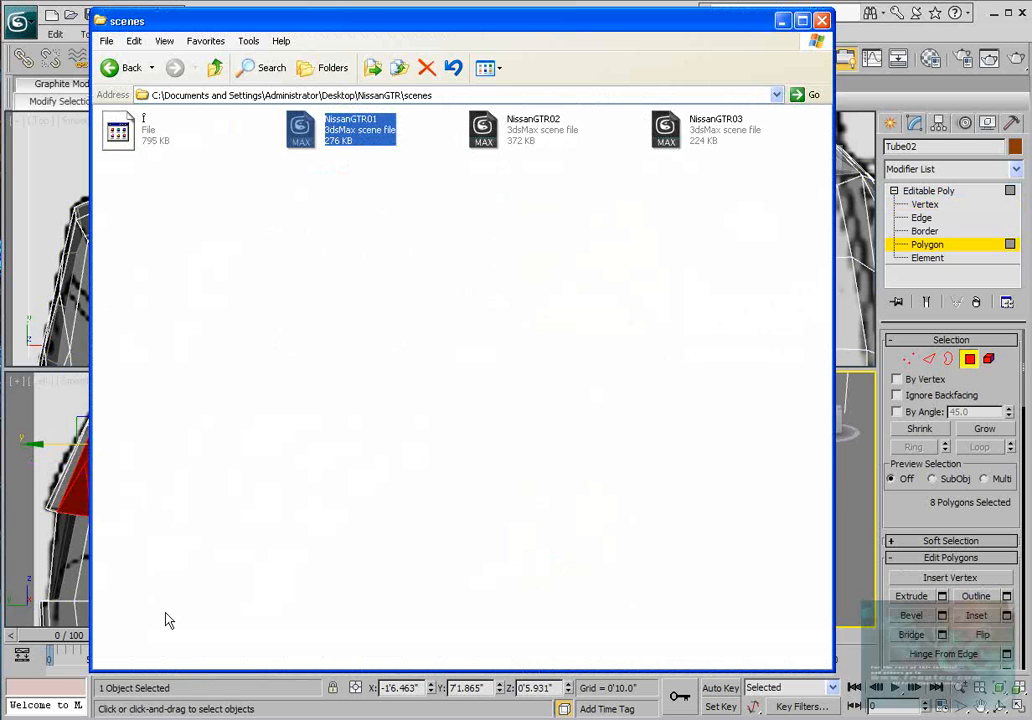
click(117, 74)
click(259, 151)
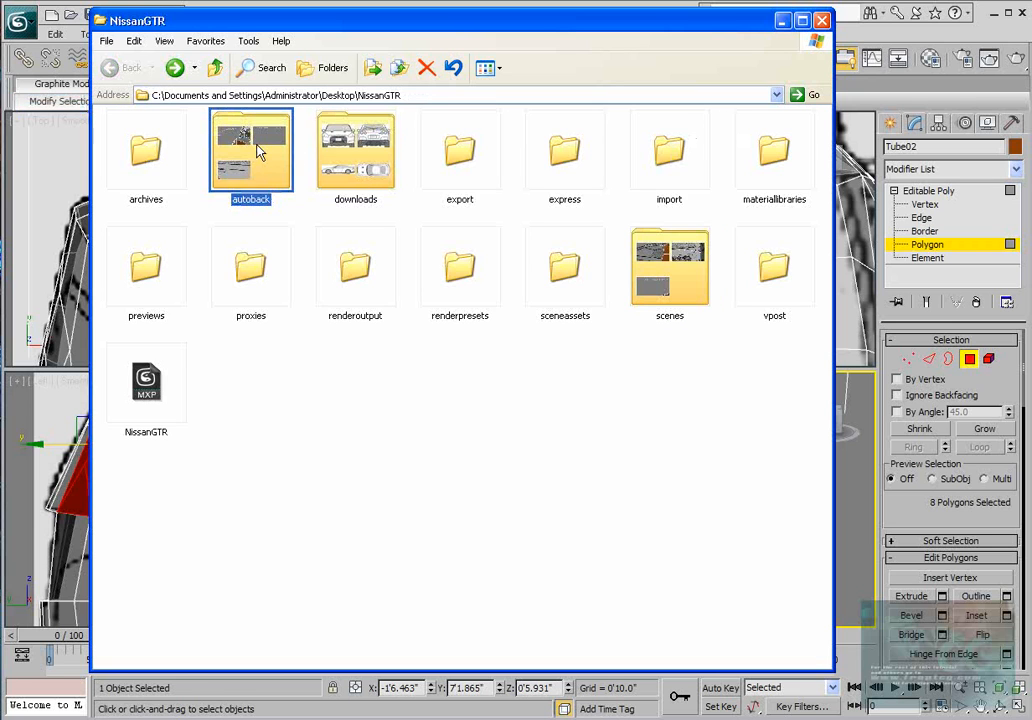
double_click(346, 150)
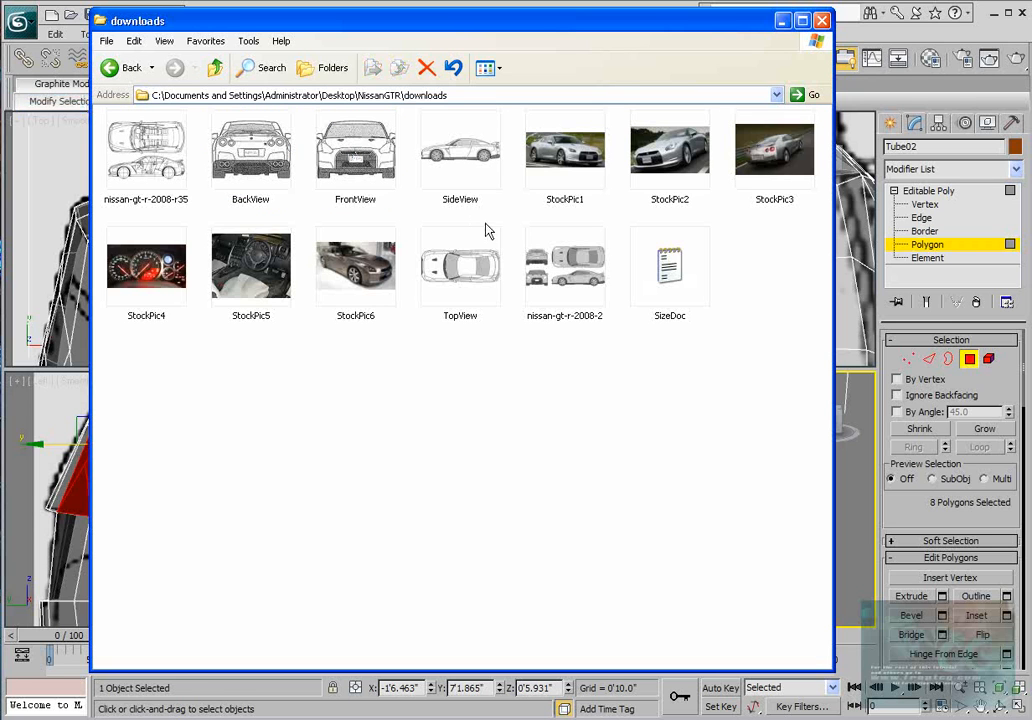
Step: View the StockPic3 rear reference picture, then put the folder window away and return to 3ds Max
double_click(778, 155)
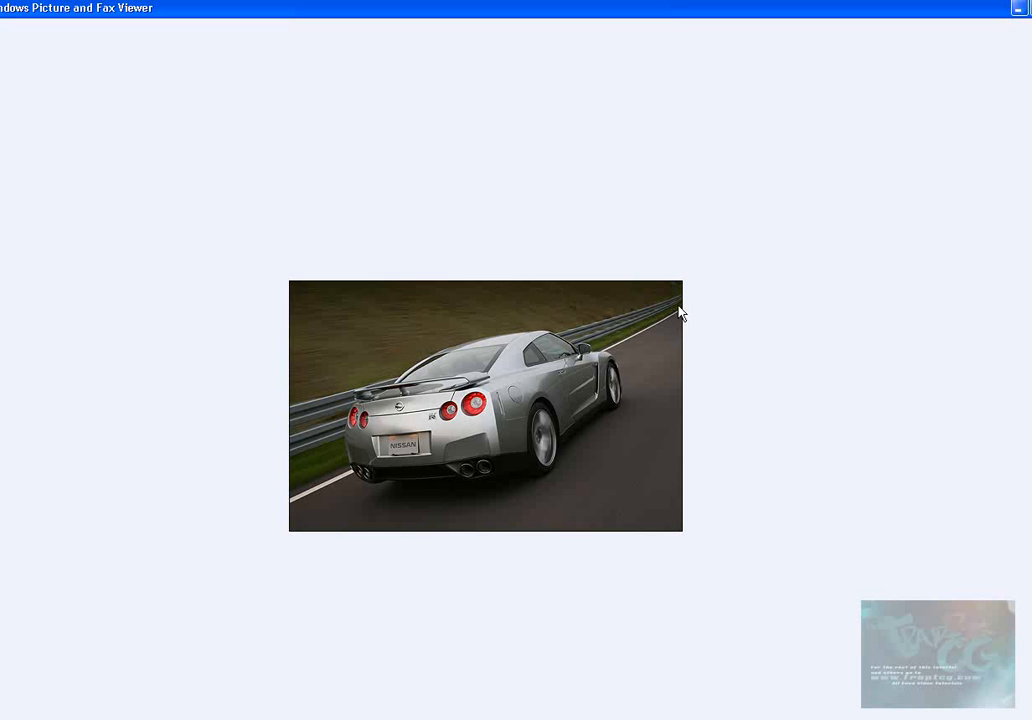
click(1018, 9)
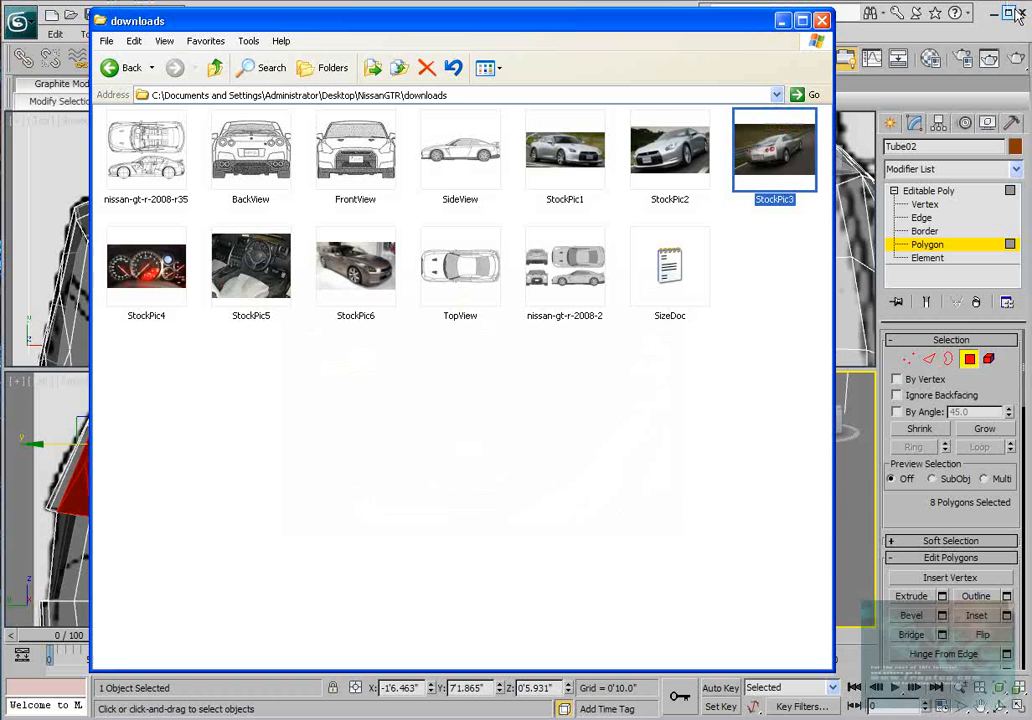
click(781, 22)
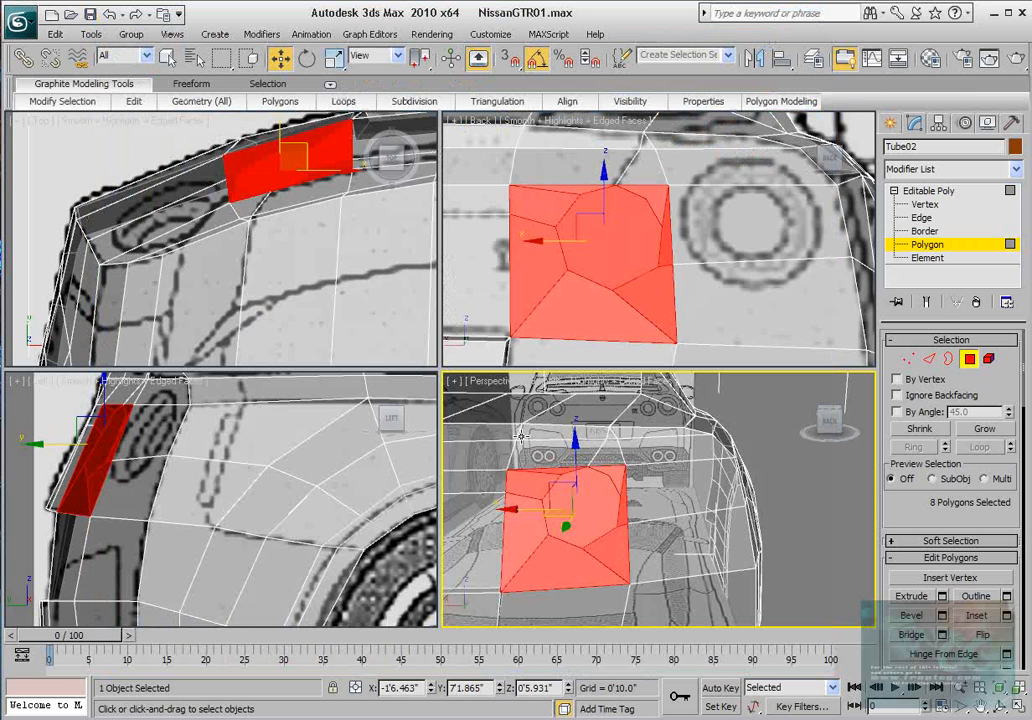
Step: Select the polygon inside the inner tail light outline and examine the surrounding edges against the back and top blueprints
click(591, 502)
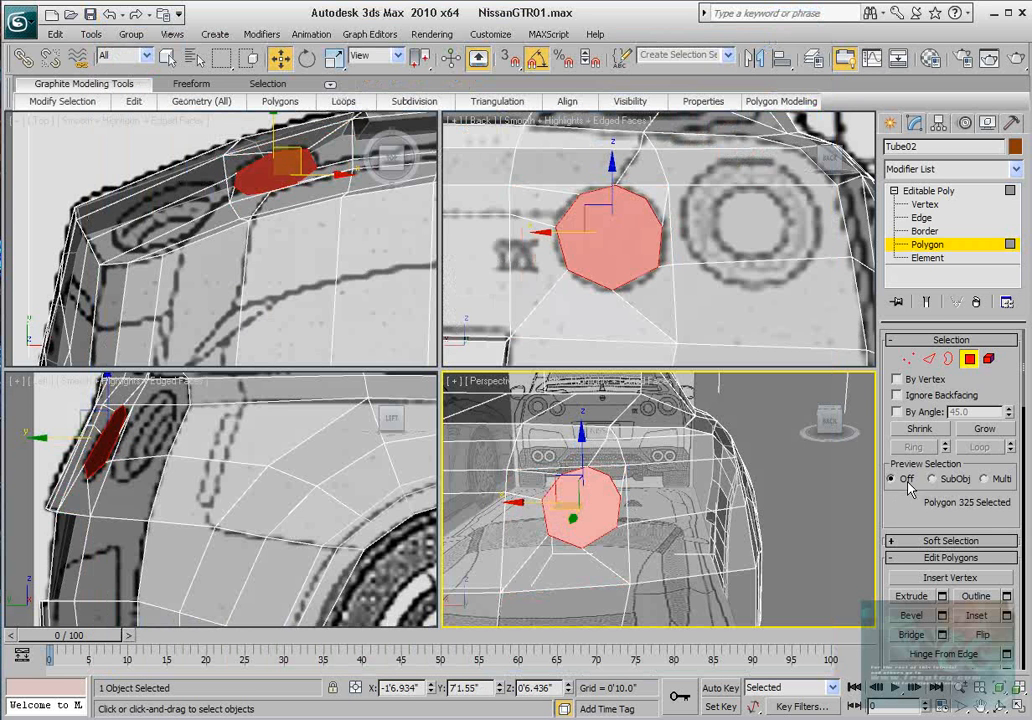
middle_drag(620, 232, 623, 178)
scroll(606, 237, up, 2)
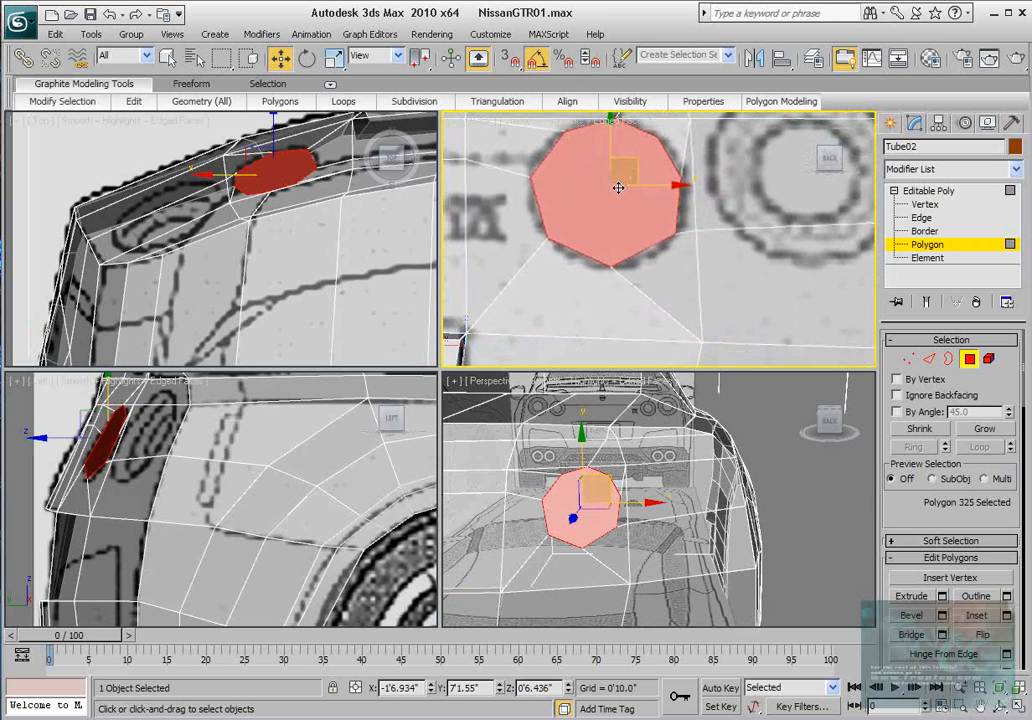
scroll(618, 188, down, 4)
middle_drag(625, 257, 622, 200)
scroll(622, 200, up, 1)
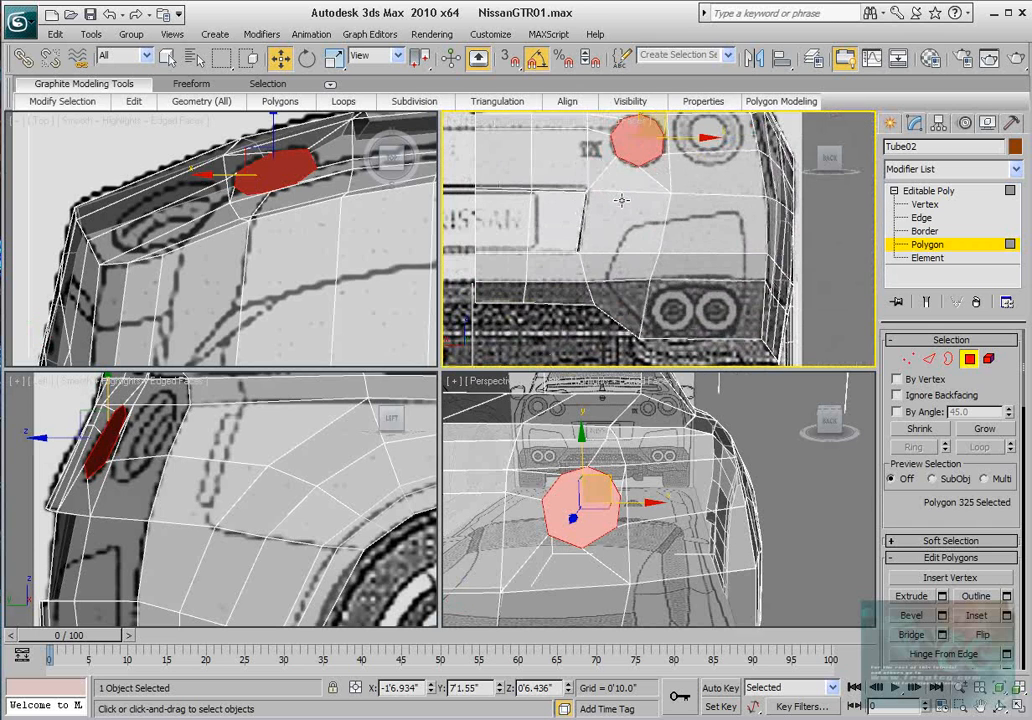
scroll(621, 201, up, 1)
middle_drag(295, 177, 203, 233)
middle_drag(626, 192, 612, 255)
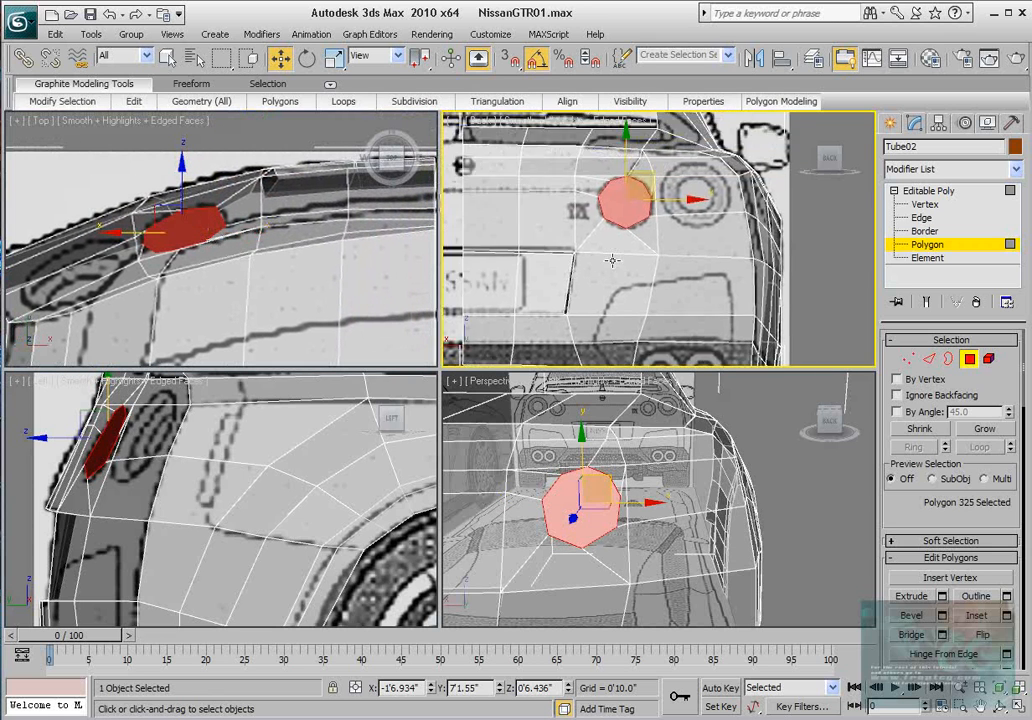
scroll(601, 203, up, 2)
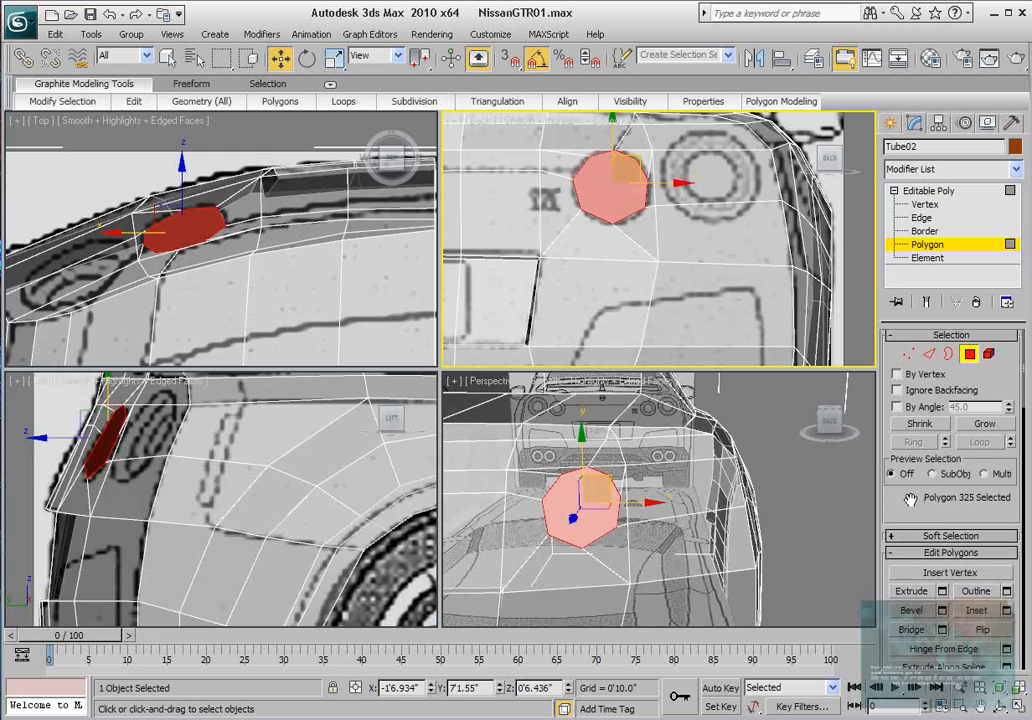
scroll(929, 477, down, 2)
scroll(586, 254, up, 1)
middle_drag(586, 254, 584, 318)
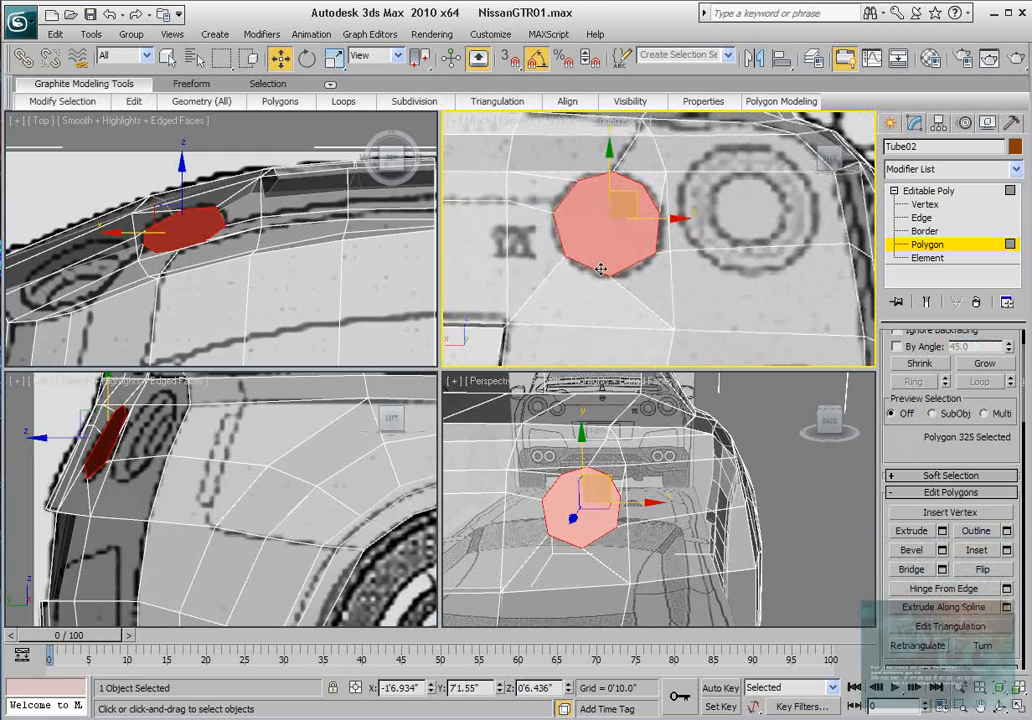
scroll(574, 328, down, 2)
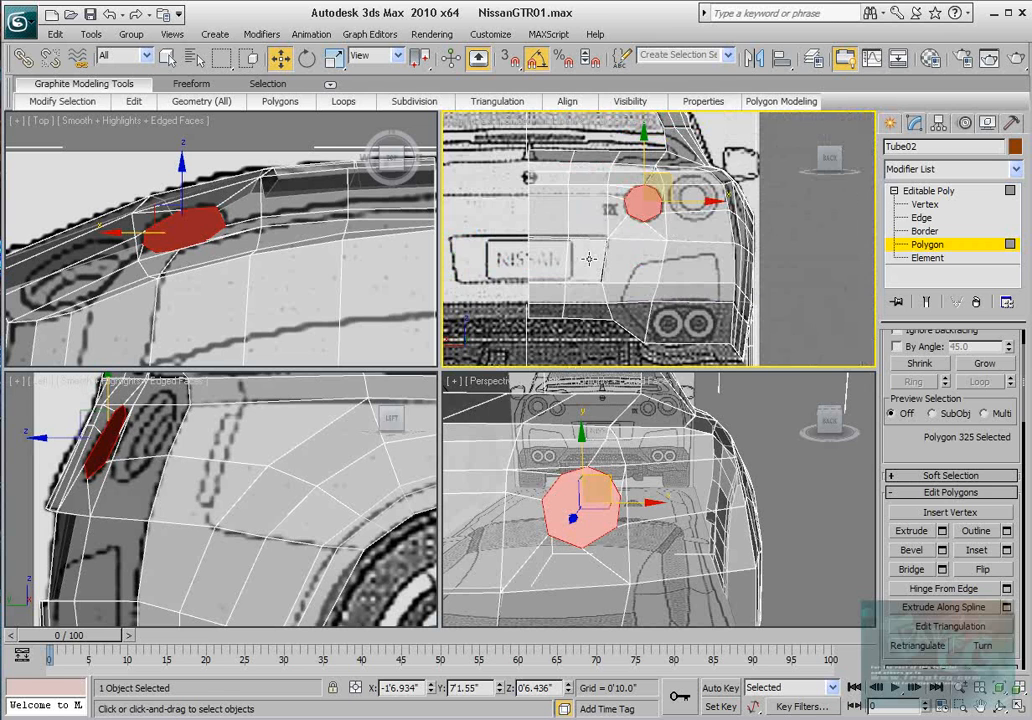
scroll(613, 280, up, 1)
Step: Connect the edge ring running from below the inner tail light to the bumper's lower edge with 1 segment
click(921, 217)
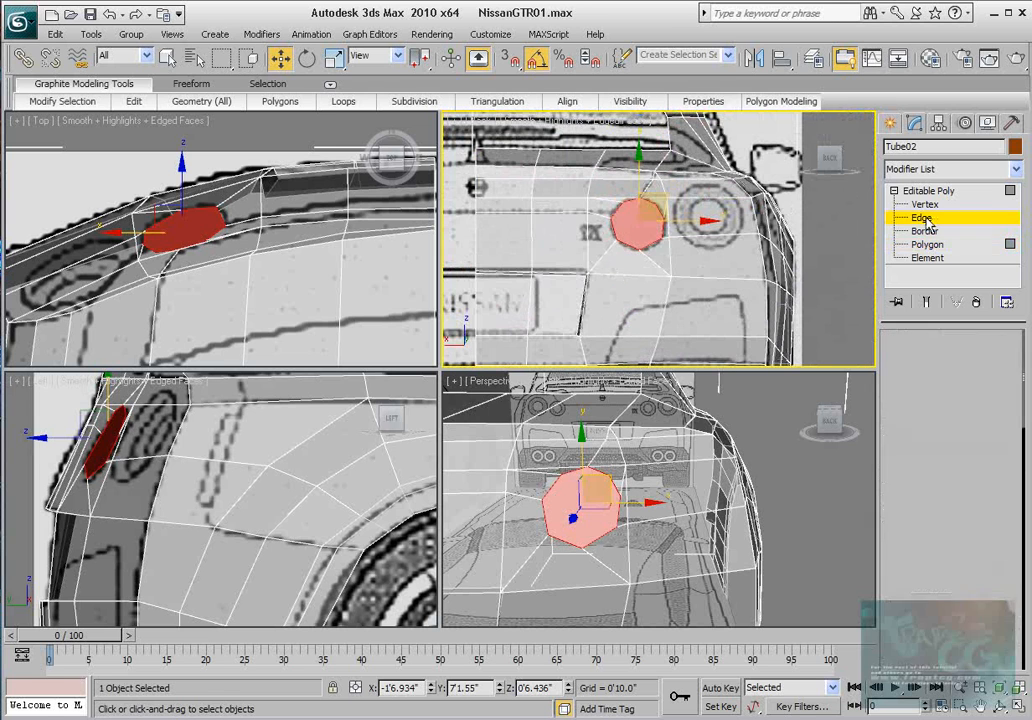
click(630, 336)
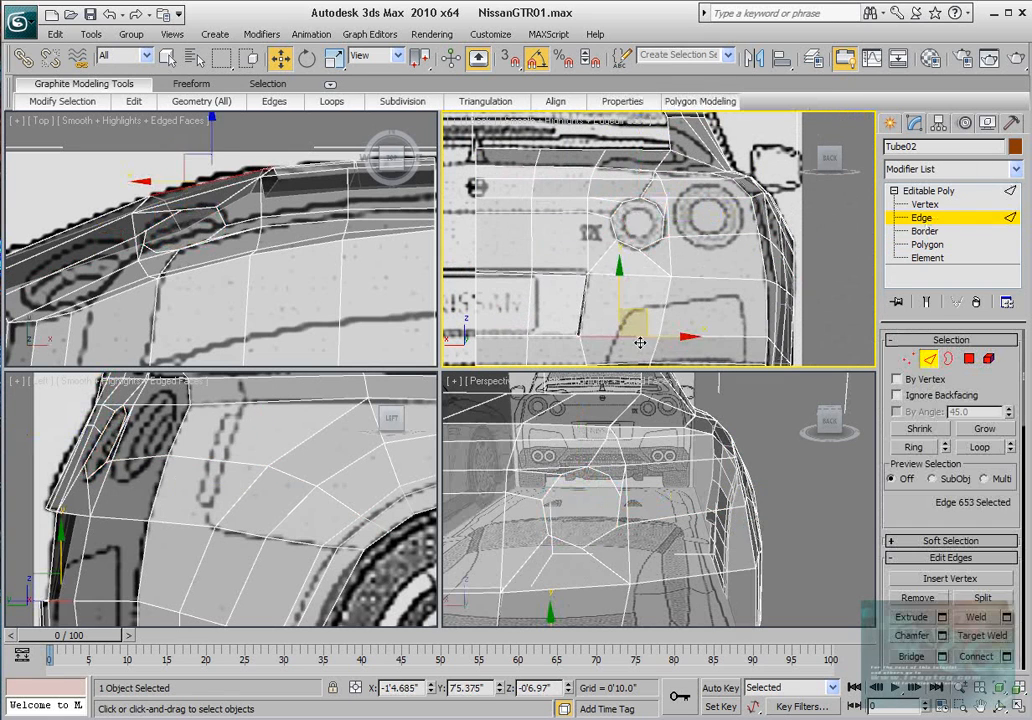
click(915, 448)
middle_drag(675, 304, 669, 262)
scroll(668, 265, down, 2)
scroll(667, 266, up, 2)
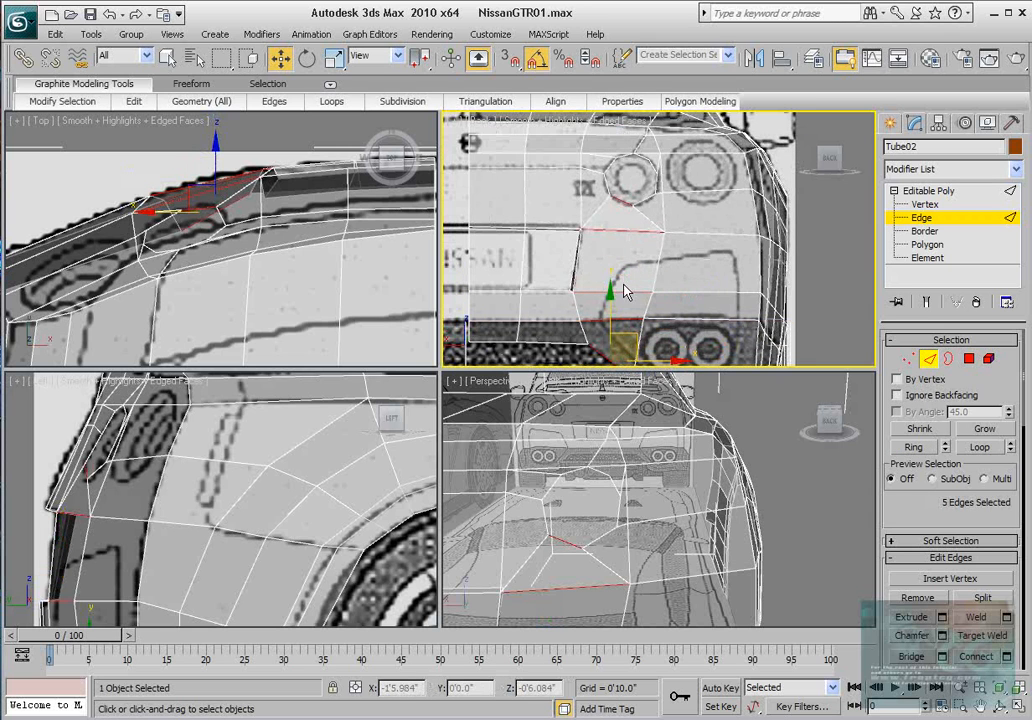
right_click(619, 288)
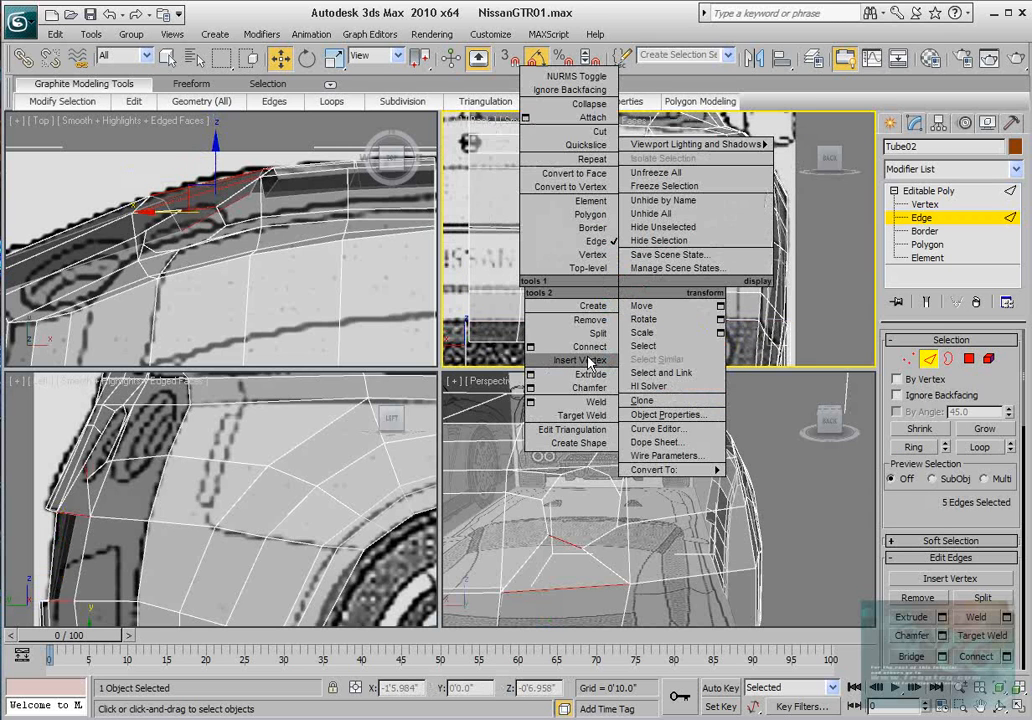
click(531, 347)
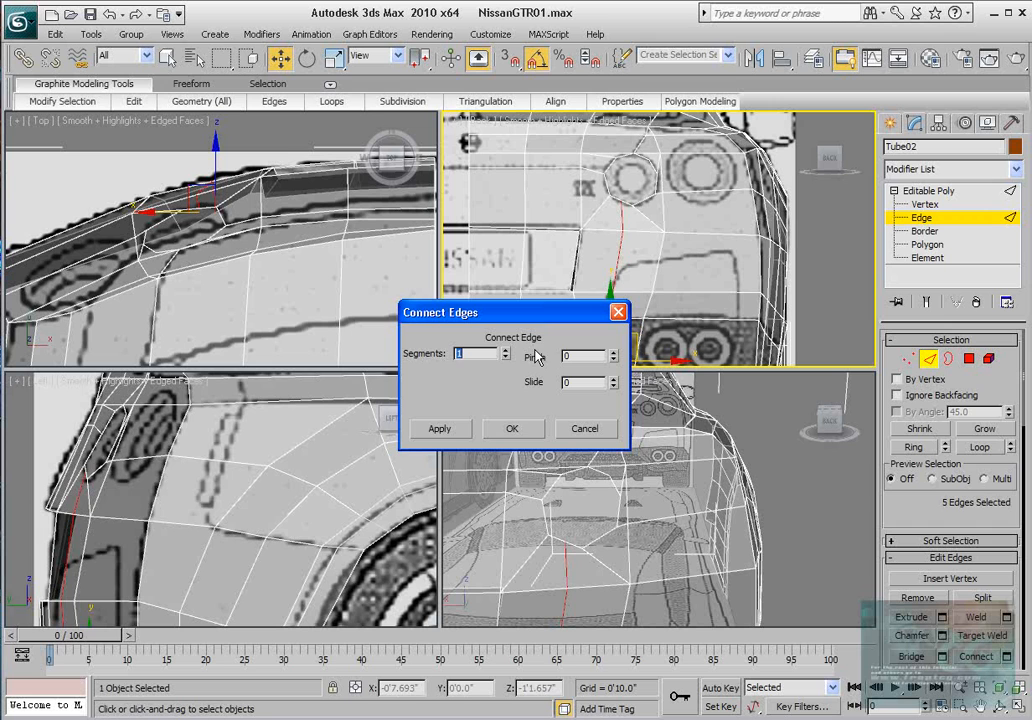
click(511, 428)
Step: Reposition the new and neighbouring vertices along the inner tail light outline's bottom to follow the blueprint circle in back view
scroll(645, 260, up, 3)
click(907, 362)
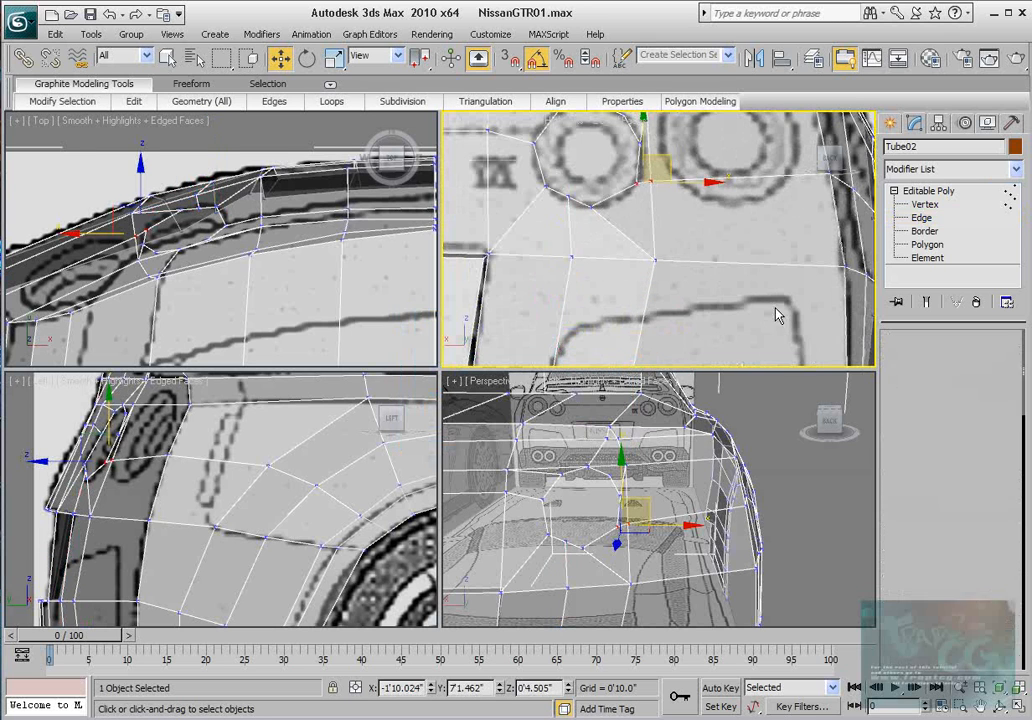
click(566, 189)
scroll(595, 190, up, 3)
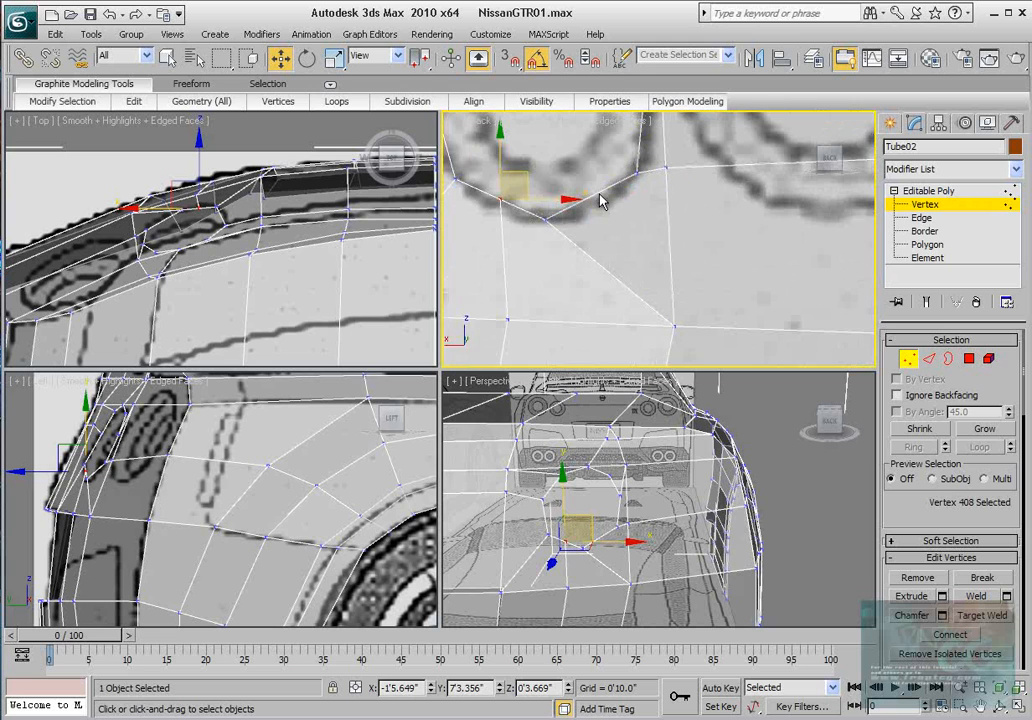
drag(527, 183, 524, 185)
drag(538, 238, 607, 195)
middle_drag(551, 213, 591, 240)
drag(510, 253, 568, 218)
middle_drag(500, 213, 535, 246)
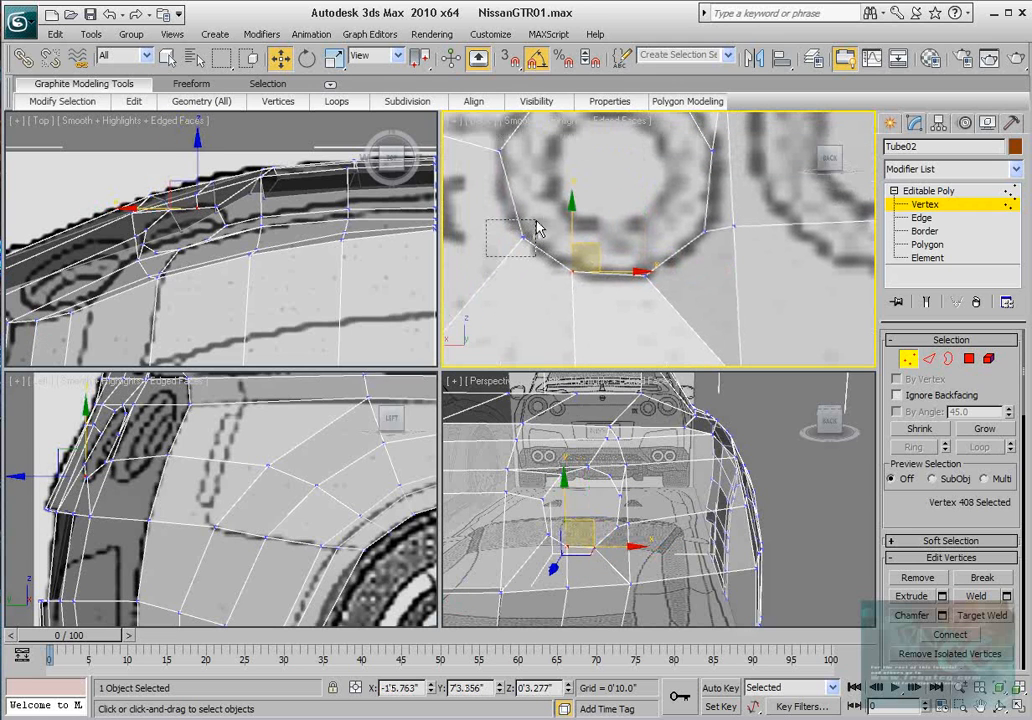
drag(537, 228, 592, 247)
scroll(592, 247, down, 2)
Step: Nudge the outline's lower inner vertex slightly forward and the inner side vertex above it slightly rearward in the left view
middle_drag(222, 445, 357, 470)
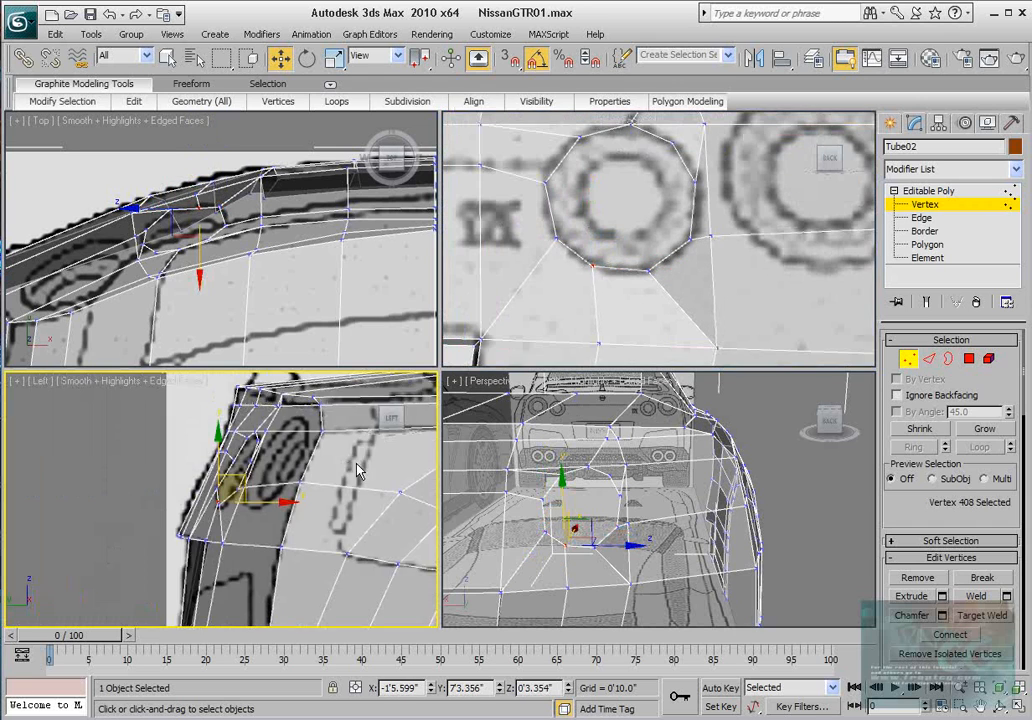
scroll(357, 470, up, 5)
scroll(255, 495, up, 5)
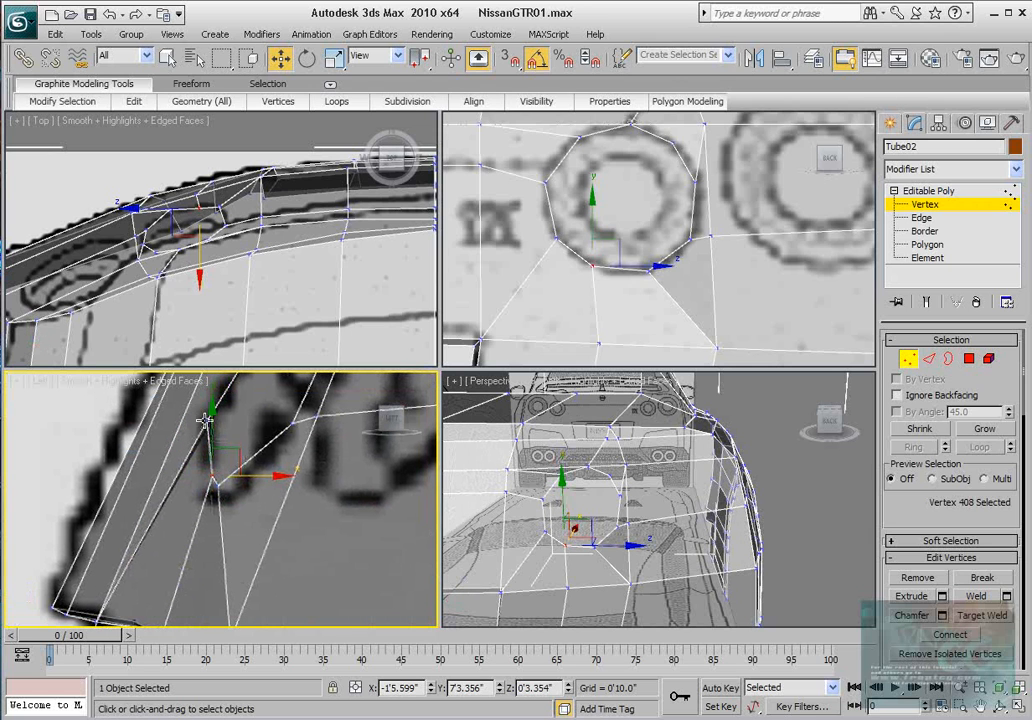
click(270, 422)
drag(269, 422, 273, 422)
scroll(610, 497, down, 4)
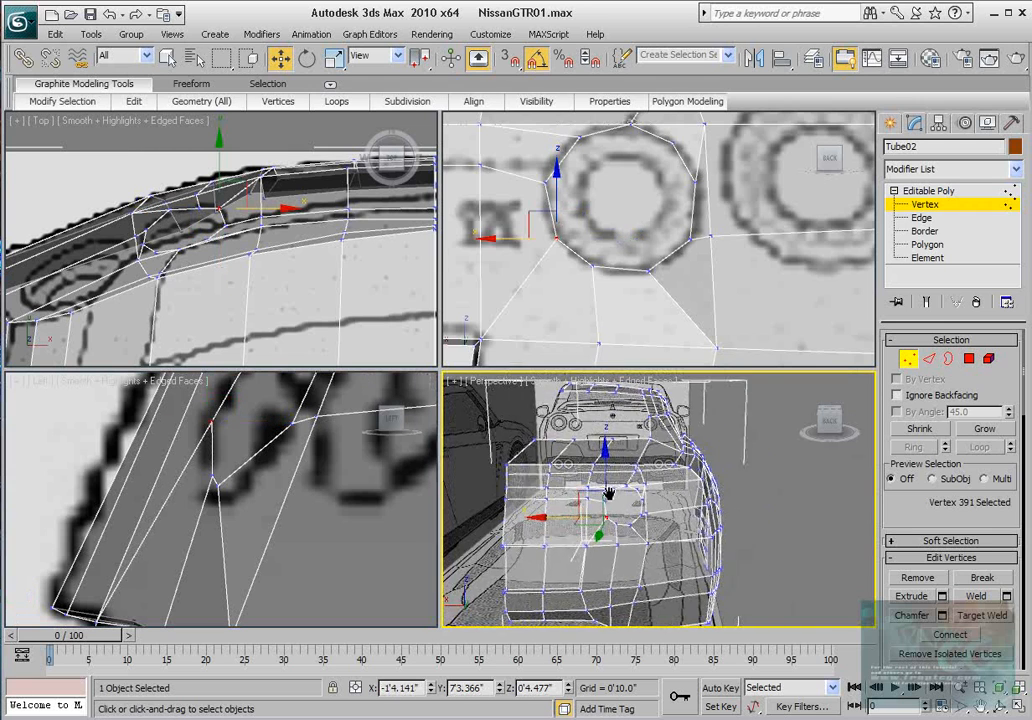
scroll(610, 497, up, 3)
alt+middle_drag(610, 497, 660, 481)
click(658, 464)
middle_drag(641, 217, 641, 231)
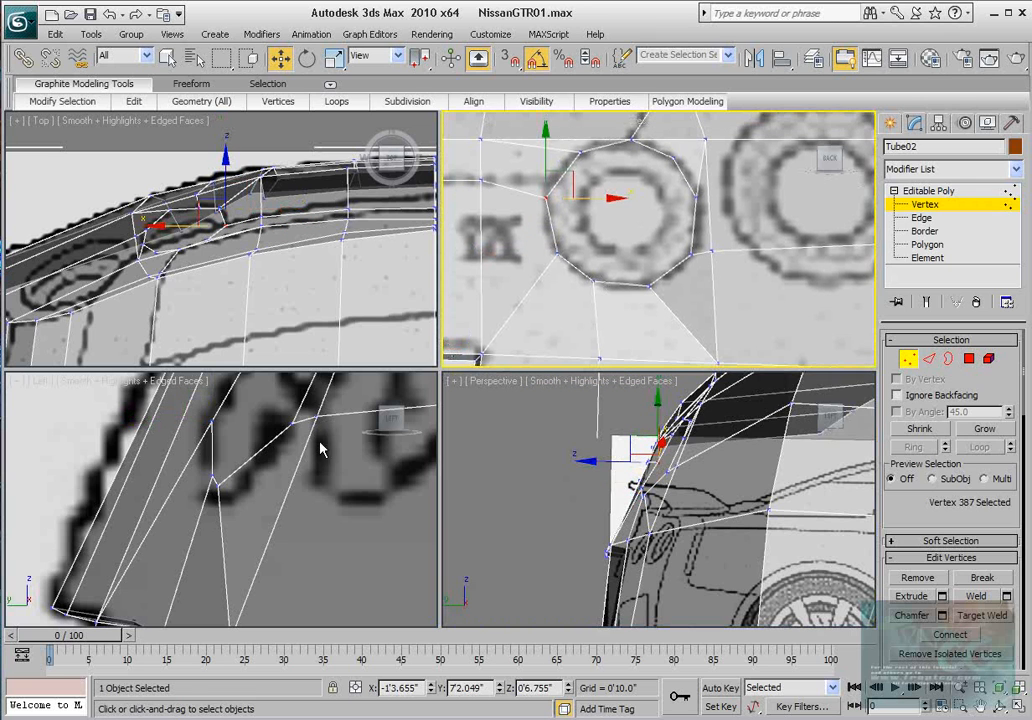
middle_drag(320, 449, 297, 523)
middle_drag(285, 415, 288, 497)
drag(311, 467, 304, 467)
Step: Shift the light outline's bottom outer vertex forward and its bottom inner vertex slightly rearward and down
mouse_move(672, 510)
alt+middle_down()
mouse_move(721, 528)
mouse_move(728, 481)
mouse_move(660, 521)
alt+middle_up()
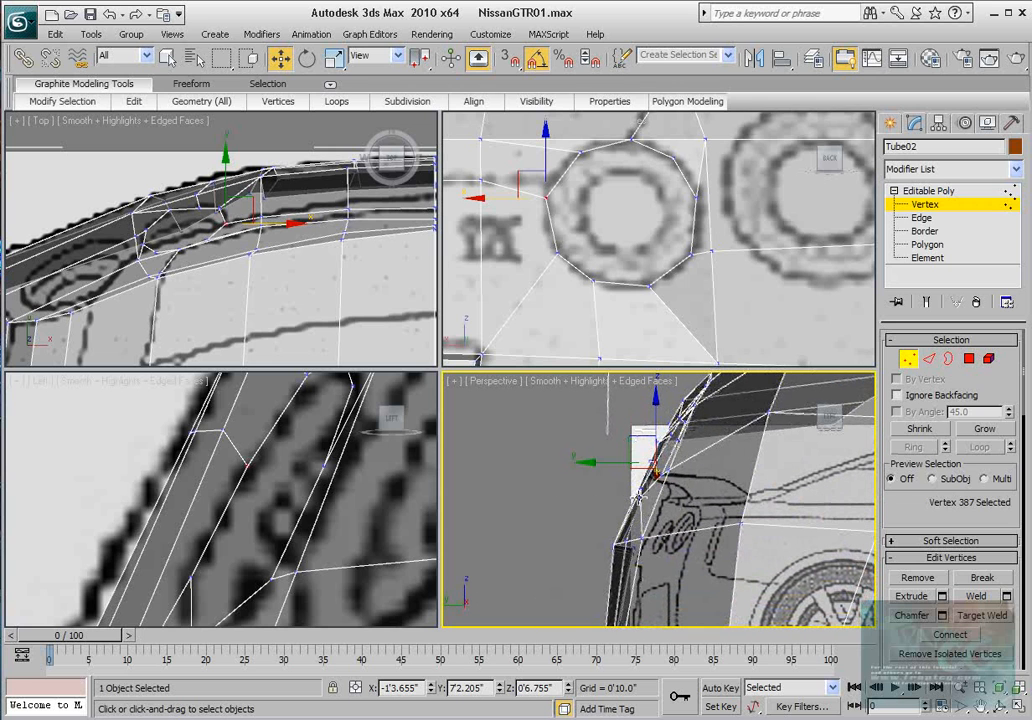
click(640, 501)
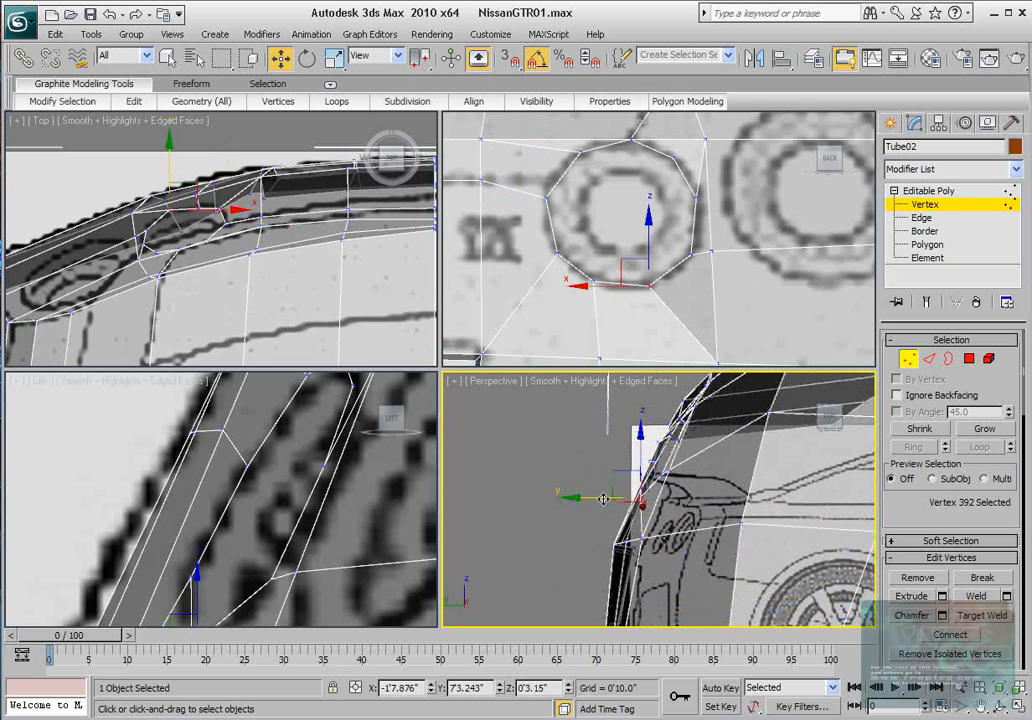
drag(603, 498, 608, 498)
middle_drag(302, 525, 300, 475)
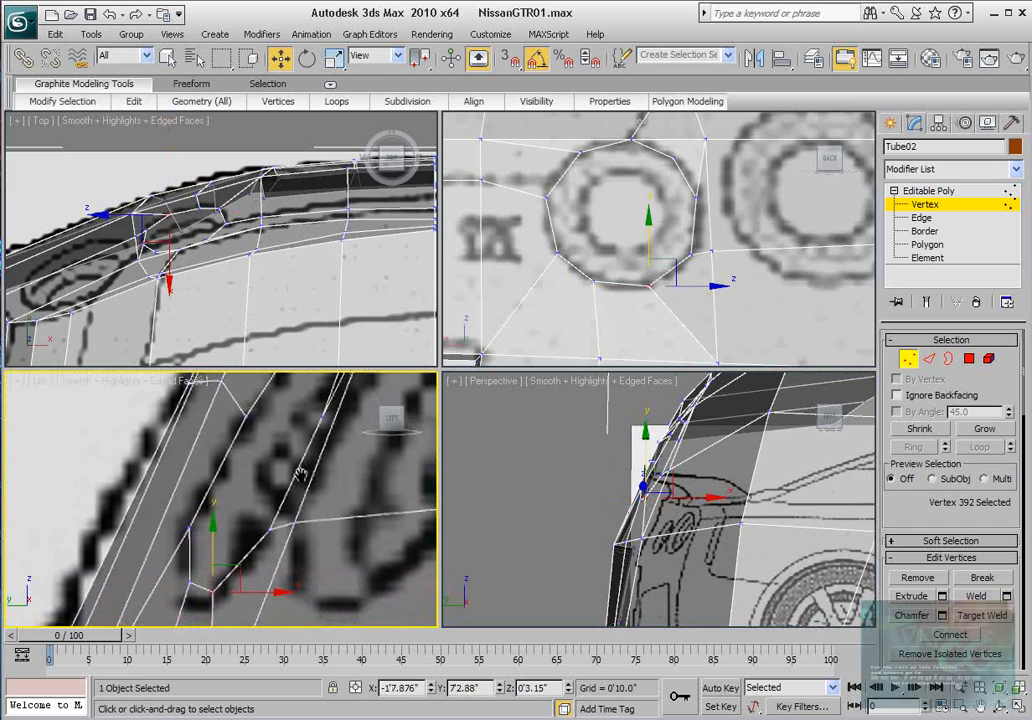
alt+middle_drag(641, 537, 908, 528)
click(634, 506)
middle_drag(206, 524, 216, 497)
drag(224, 529, 221, 535)
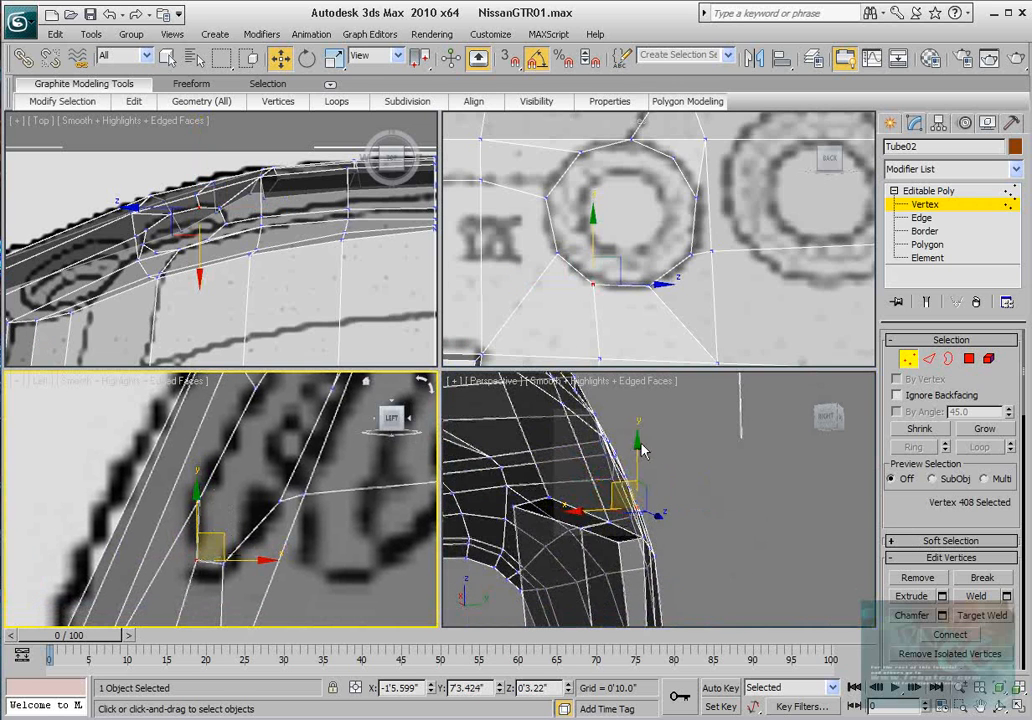
Step: Select three vertices of the new edge row below the inner tail light and move them rearward toward the blueprint's bumper outline
alt+middle_drag(642, 451, 367, 452)
scroll(671, 468, up, 4)
alt+middle_drag(670, 471, 616, 452)
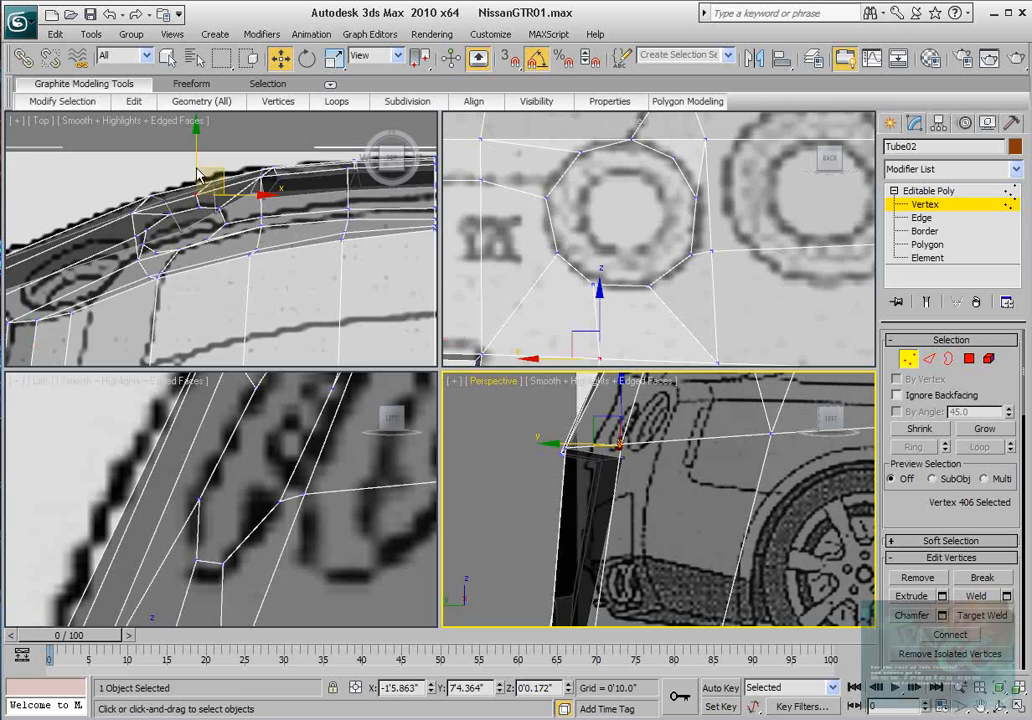
scroll(210, 205, up, 3)
ctrl+click(208, 202)
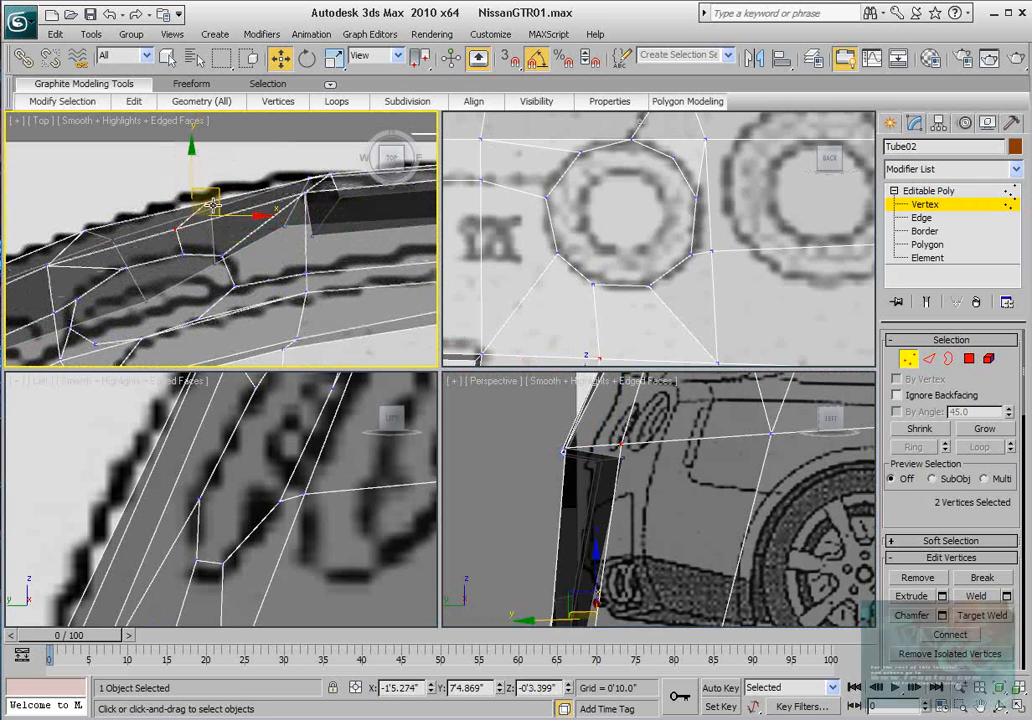
ctrl+click(211, 205)
drag(197, 156, 196, 140)
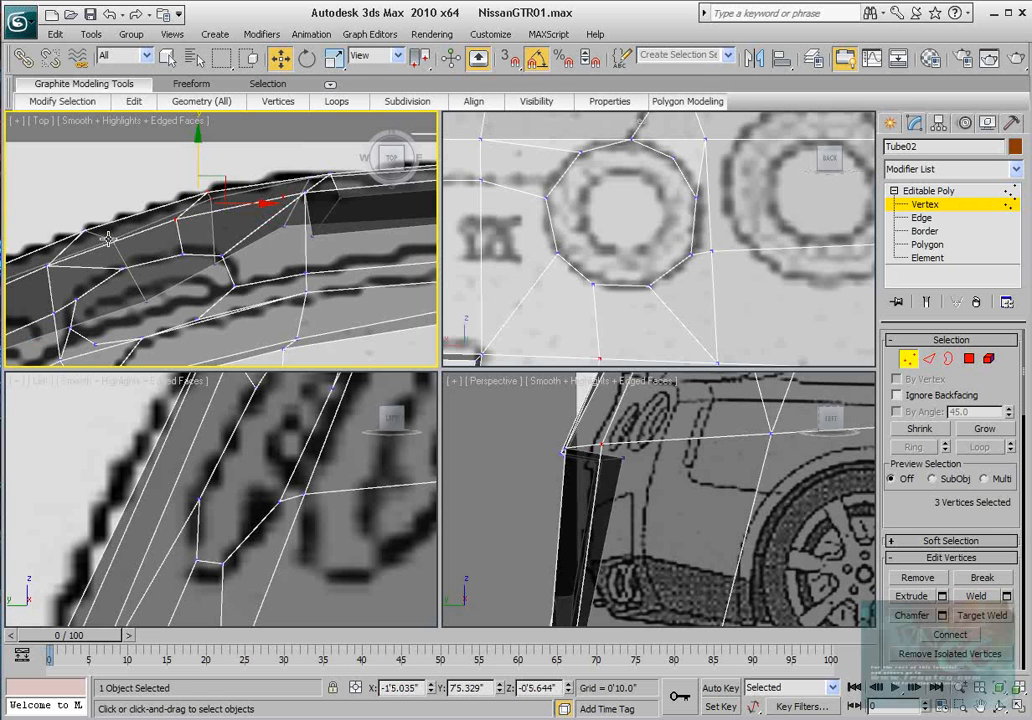
Step: Move the new edge row's lowest vertex beside the exhausts up and toward the car's centre to follow the blueprint's bumper cutout
scroll(700, 477, down, 5)
alt+middle_drag(700, 477, 742, 558)
alt+middle_drag(667, 508, 577, 540)
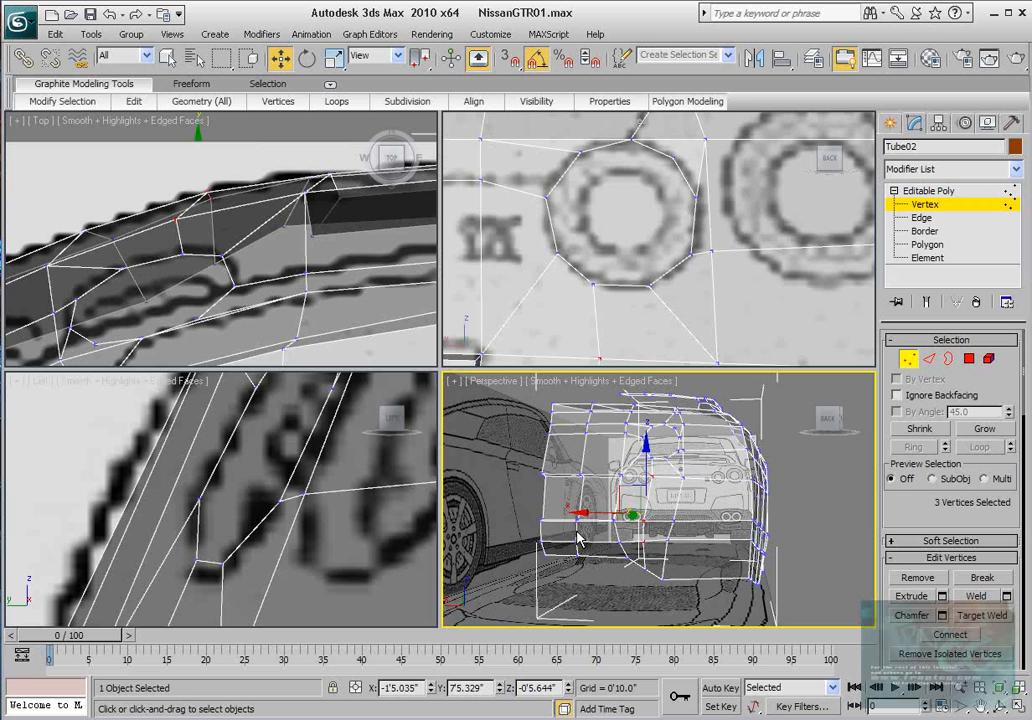
click(642, 572)
scroll(621, 304, down, 5)
scroll(636, 201, up, 6)
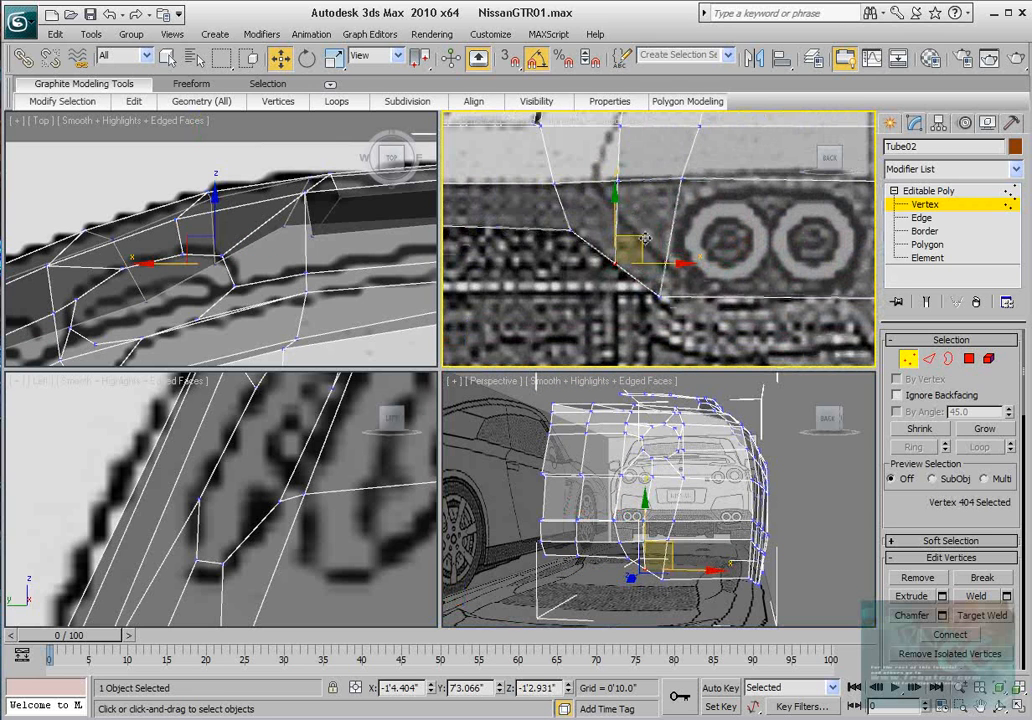
drag(646, 238, 560, 234)
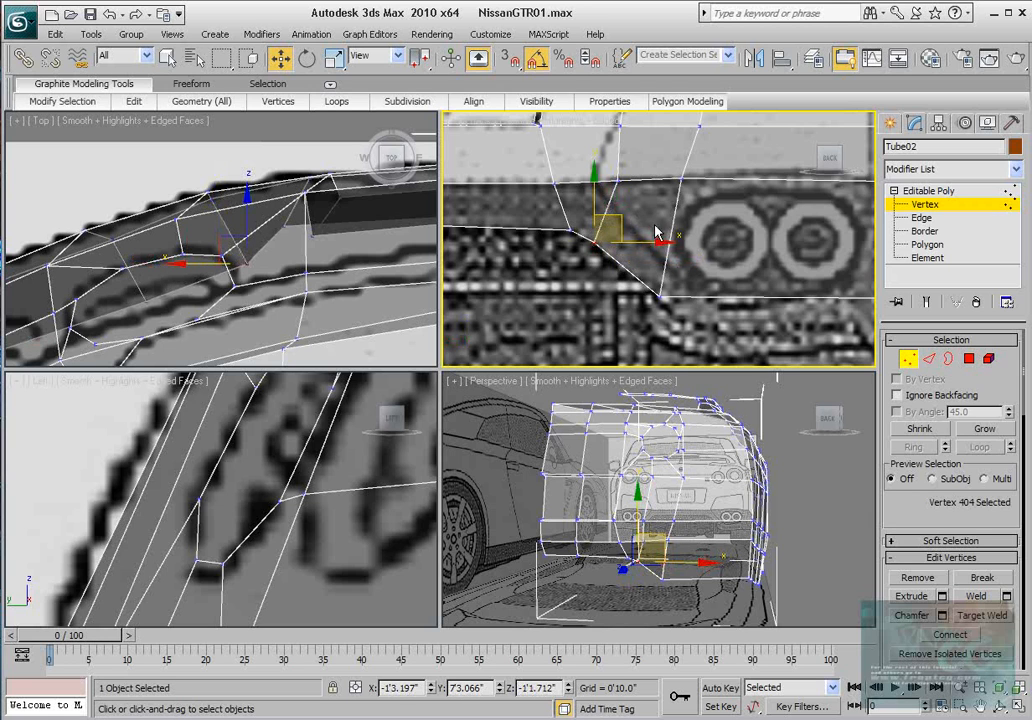
Step: Examine the rear mesh from behind and from the side, and turn off the body's see-through display
middle_drag(641, 217, 619, 218)
scroll(637, 228, down, 2)
scroll(627, 220, down, 2)
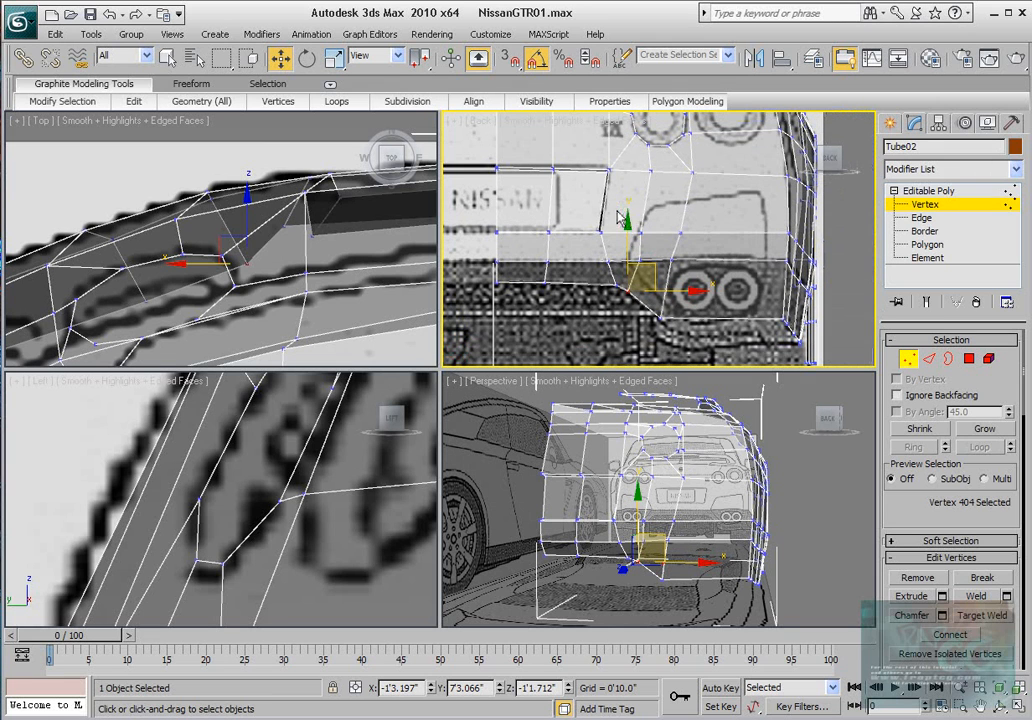
scroll(625, 200, down, 2)
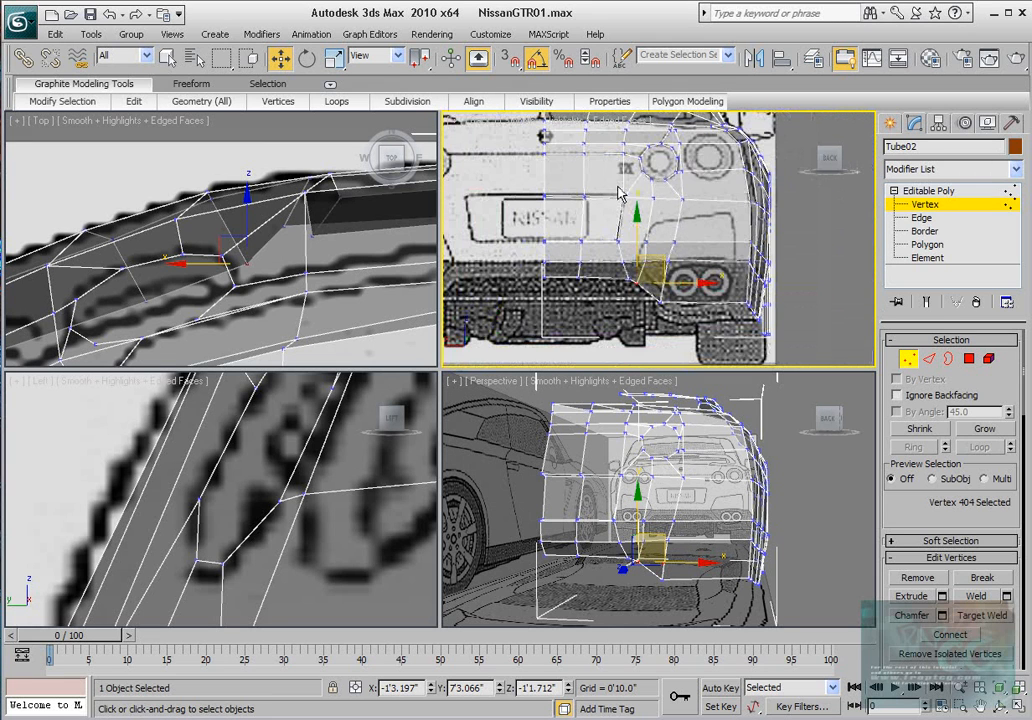
middle_drag(618, 188, 609, 249)
scroll(611, 230, up, 2)
scroll(610, 251, up, 2)
alt+middle_drag(675, 455, 564, 468)
scroll(674, 486, up, 5)
mouse_move(675, 486)
alt+middle_down()
mouse_move(648, 499)
mouse_move(684, 518)
mouse_move(670, 507)
alt+middle_up()
key(alt+x)
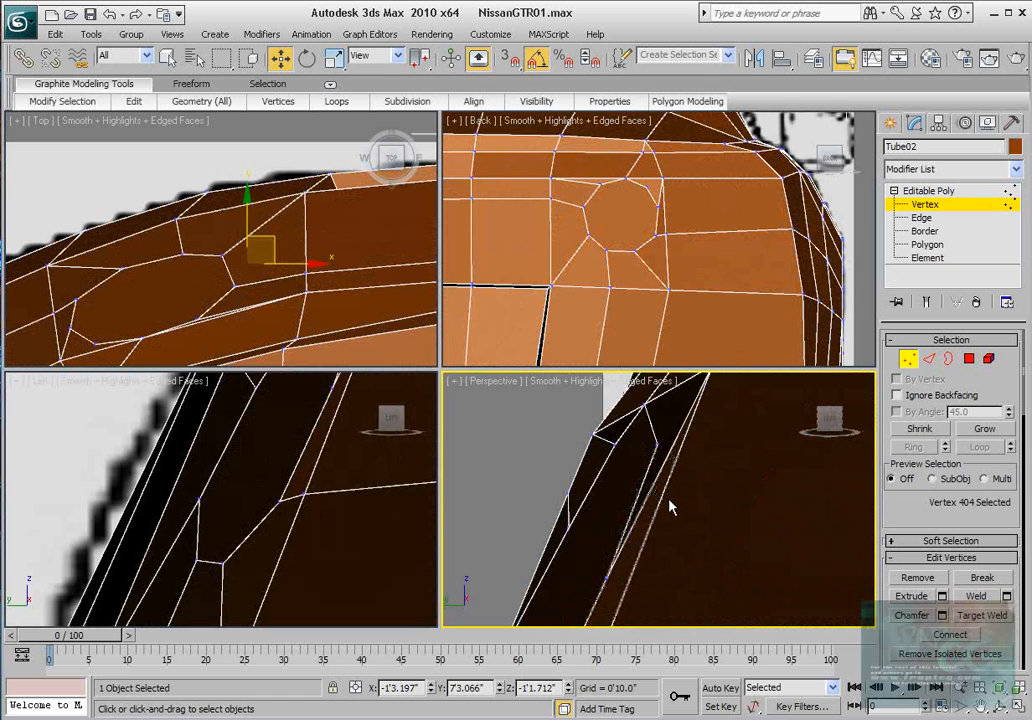
Step: Move the inner tail light outline's upper outer vertex slightly rearward to even out the light's surface
click(657, 446)
scroll(657, 448, down, 5)
scroll(657, 448, up, 2)
alt+middle_drag(658, 452, 650, 526)
scroll(660, 527, down, 2)
drag(623, 435, 613, 450)
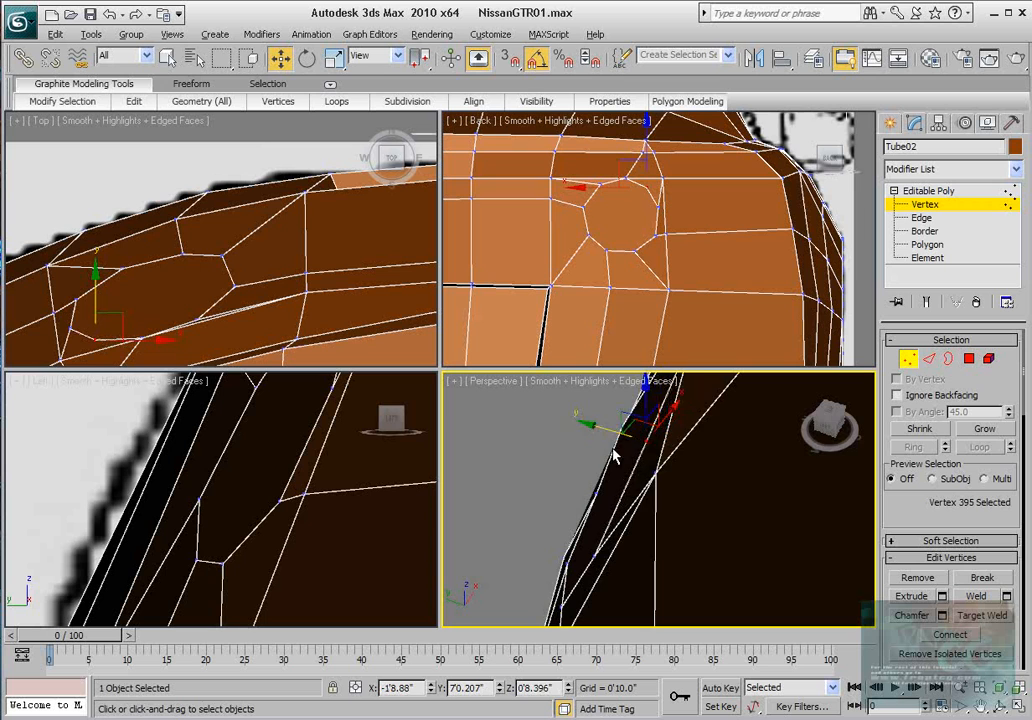
alt+middle_drag(613, 450, 800, 595)
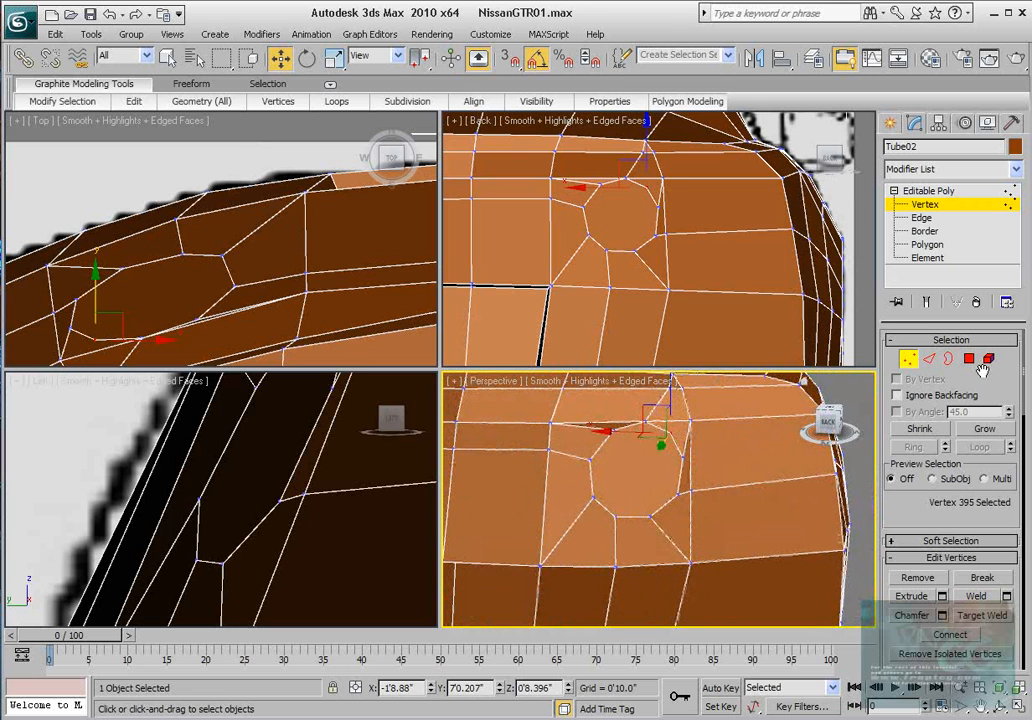
Step: Select the inner tail light polygon plus the eight polygons surrounding it and flatten them with Make Planar
click(969, 360)
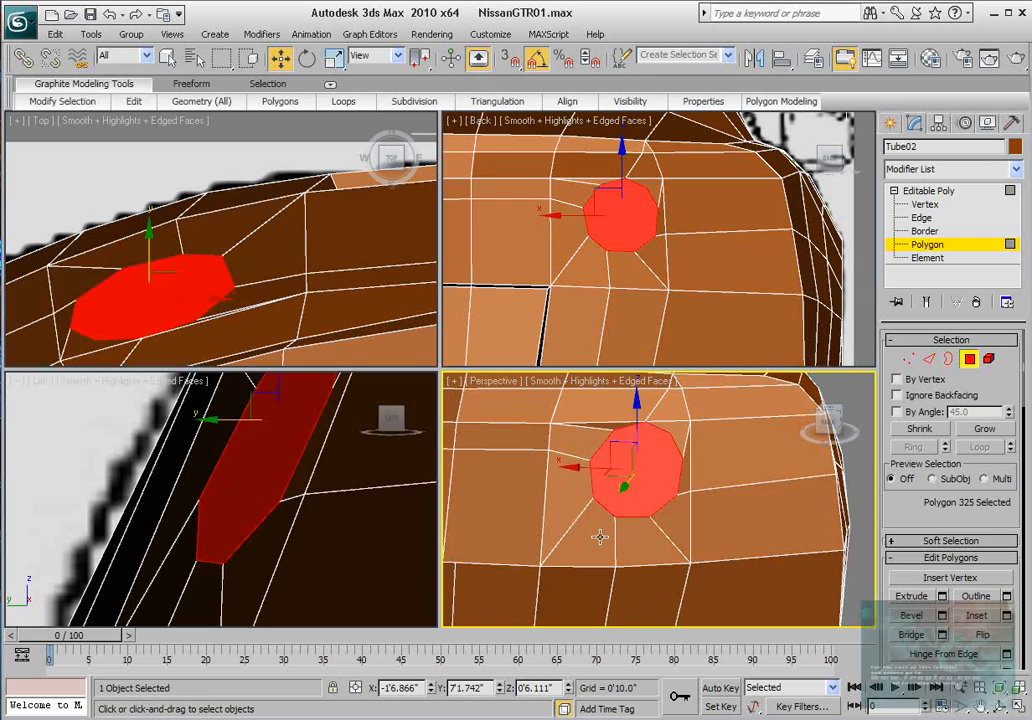
ctrl+click(590, 538)
ctrl+click(590, 482)
ctrl+click(598, 430)
ctrl+click(632, 427)
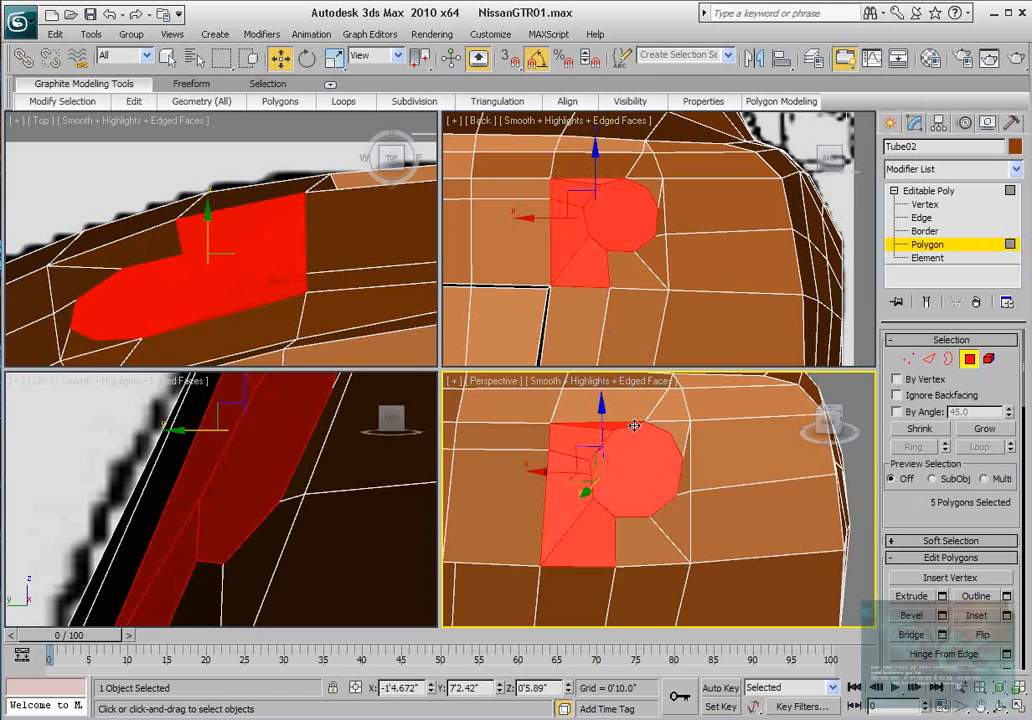
ctrl+click(668, 440)
ctrl+click(670, 484)
ctrl+click(675, 525)
ctrl+click(688, 539)
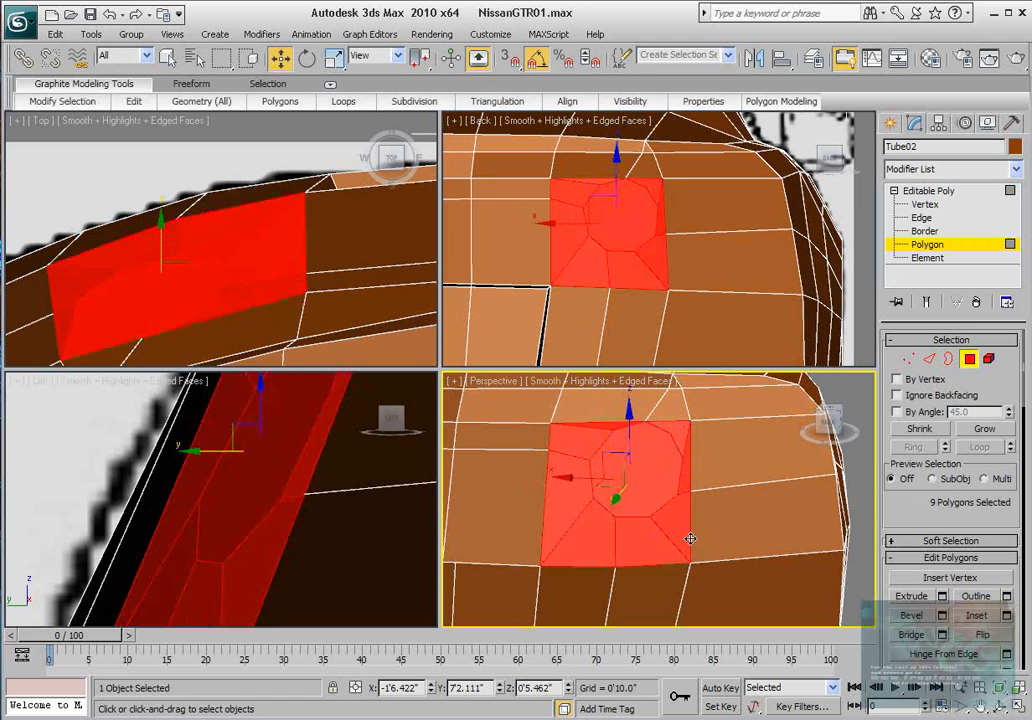
alt+middle_drag(690, 539, 753, 507)
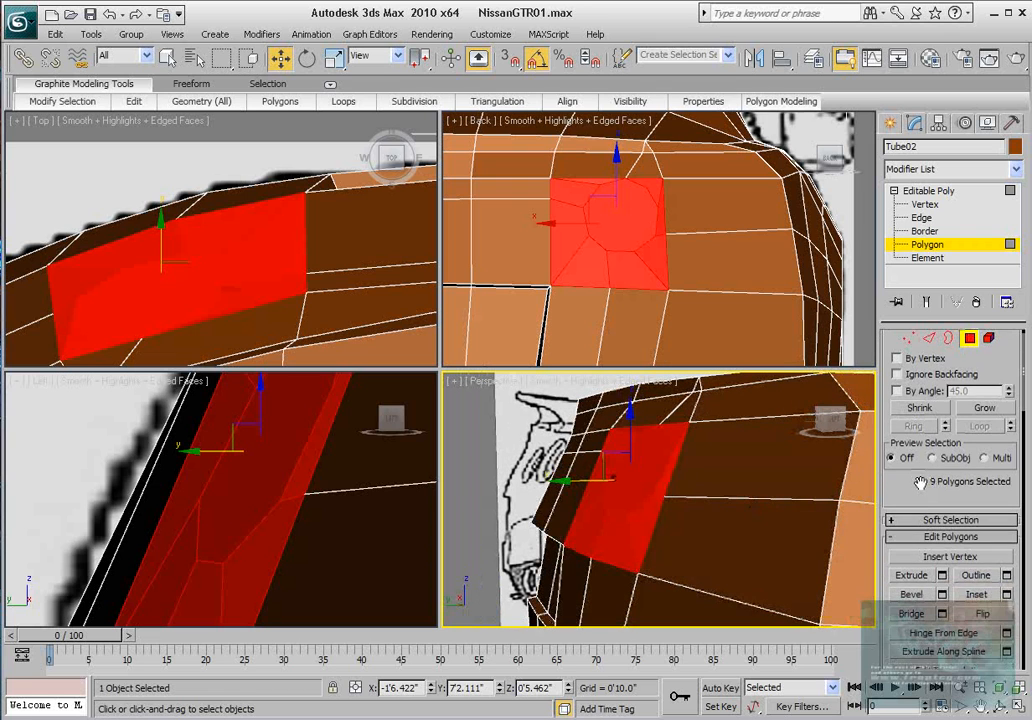
scroll(935, 500, down, 3)
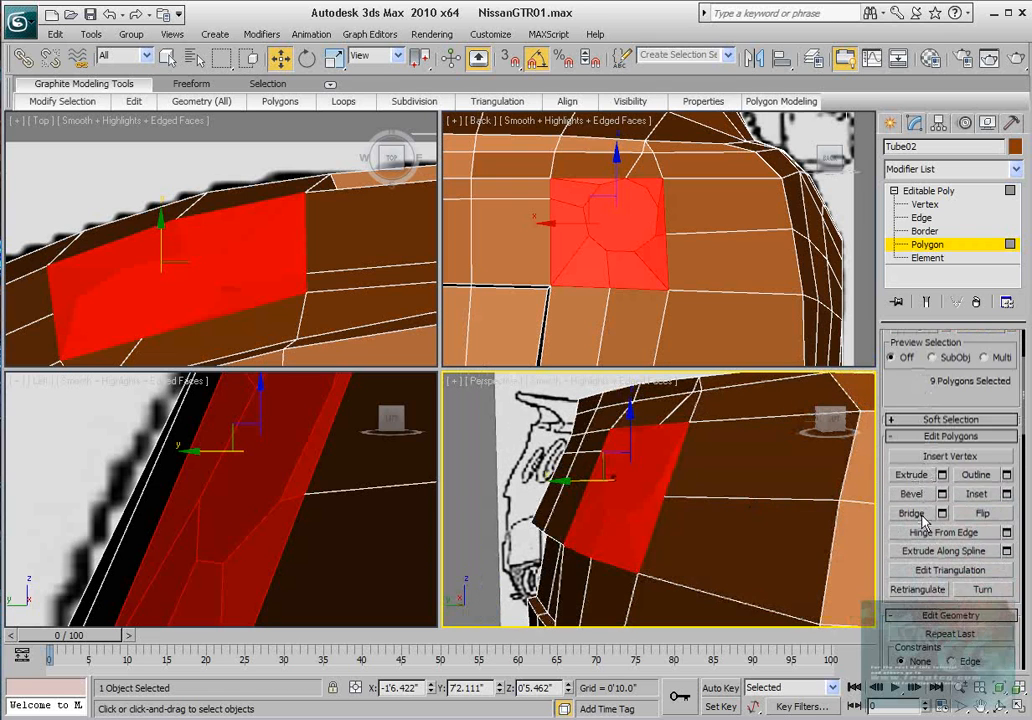
scroll(930, 522, down, 10)
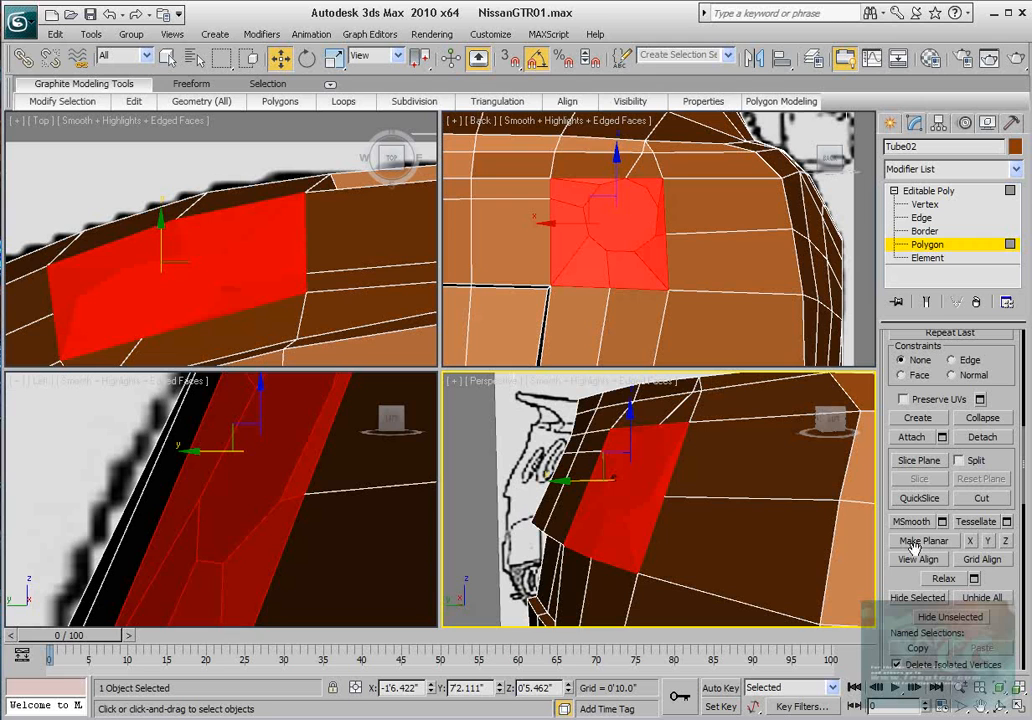
click(917, 541)
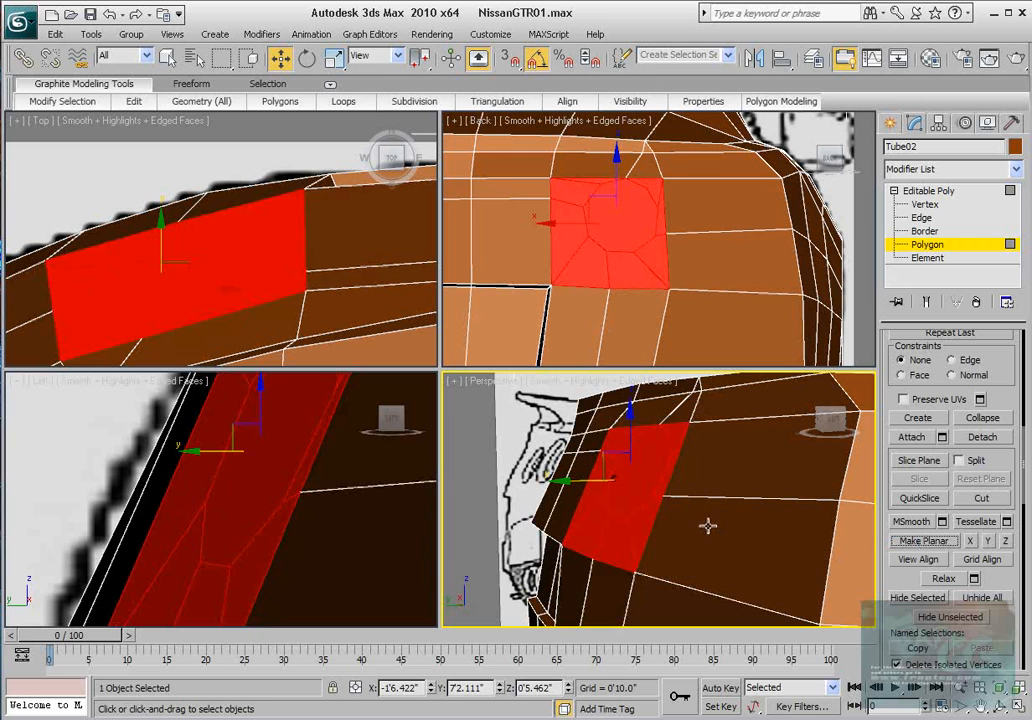
alt+middle_drag(698, 527, 682, 488)
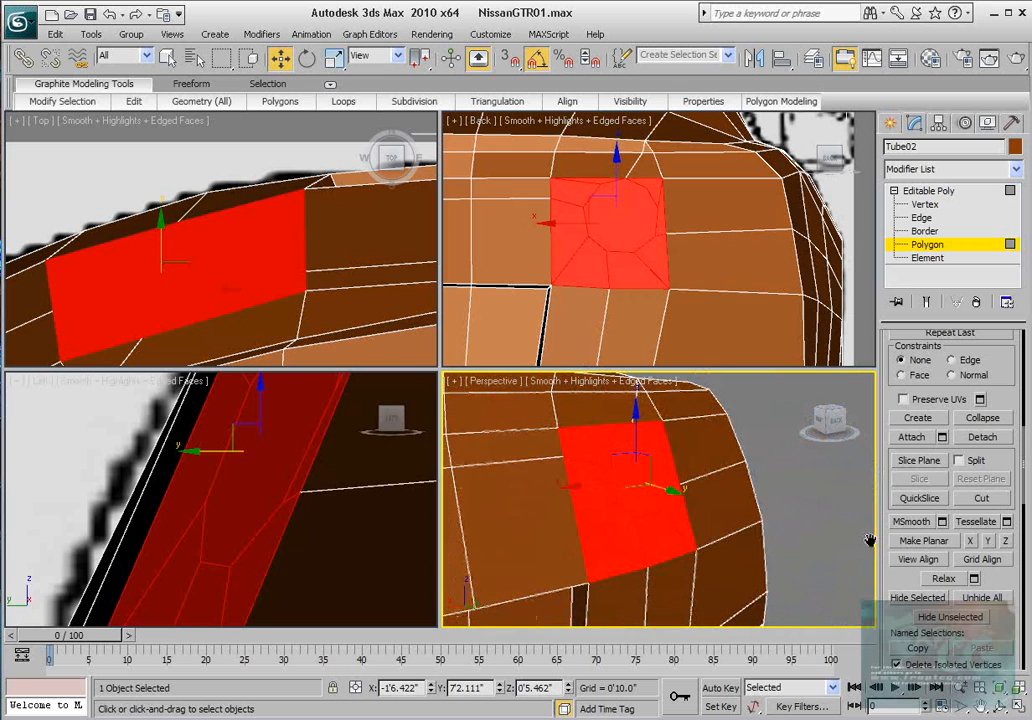
middle_drag(177, 227, 200, 222)
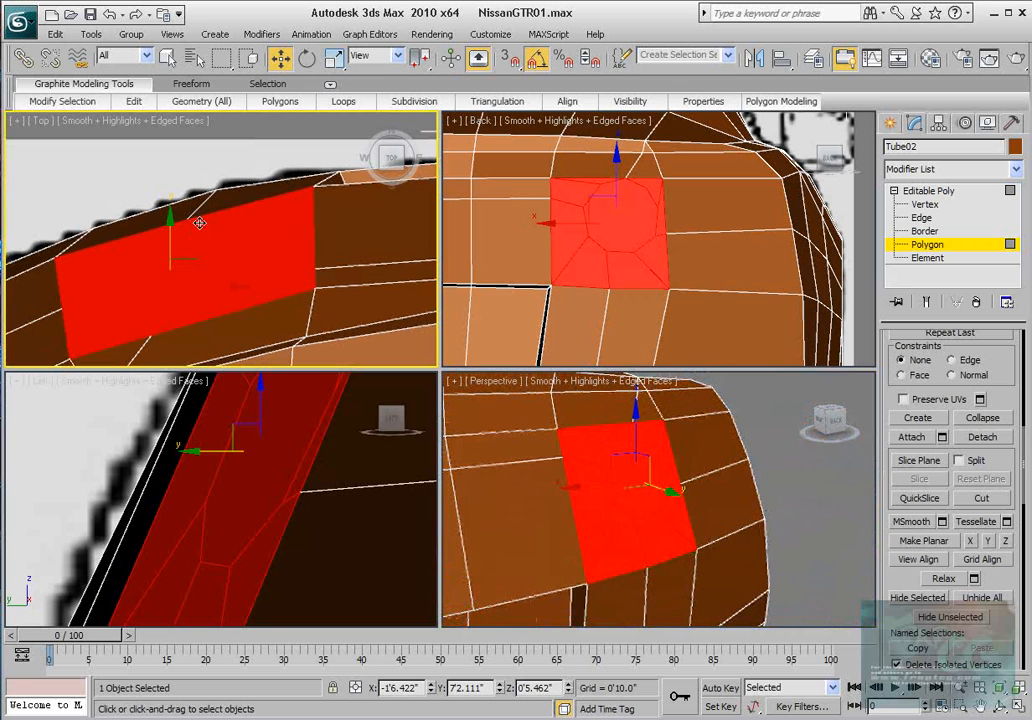
Step: Return to vertex editing and turn on the body's see-through display to compare the flattened light area with the blueprints
click(925, 205)
alt+middle_drag(779, 472, 508, 401)
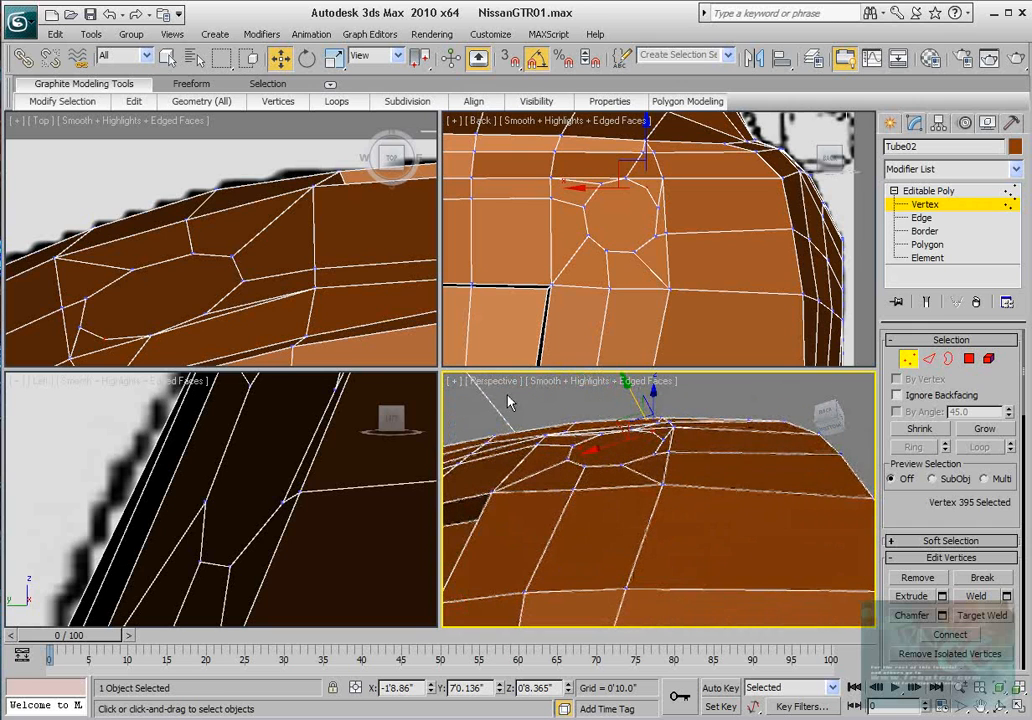
key(alt+x)
middle_drag(293, 350, 302, 327)
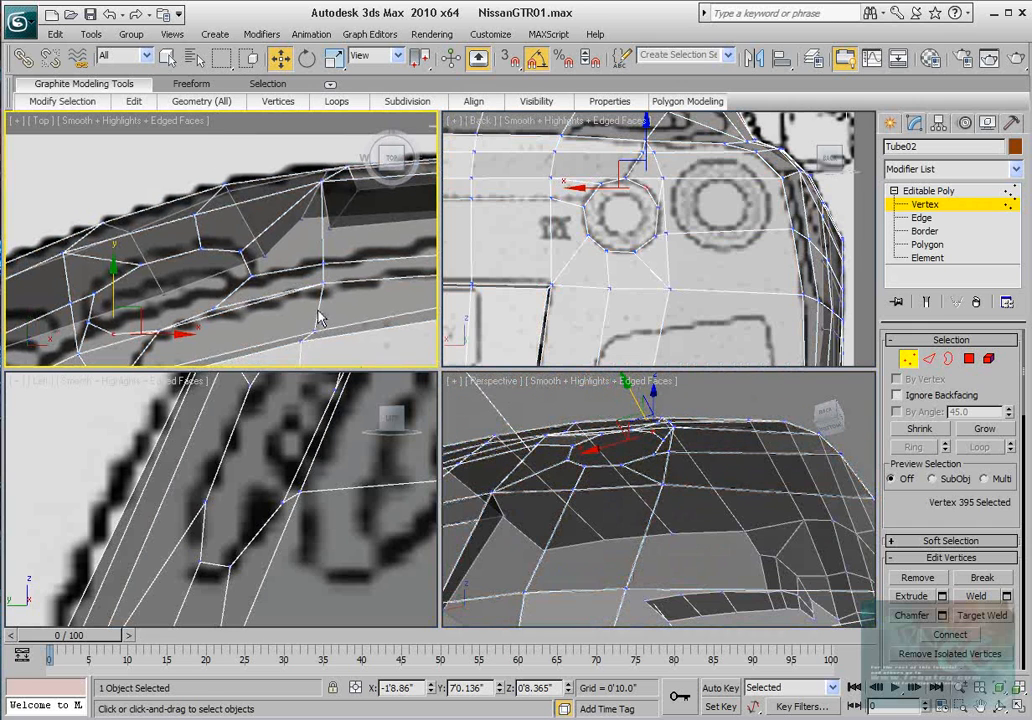
alt+middle_drag(645, 509, 708, 551)
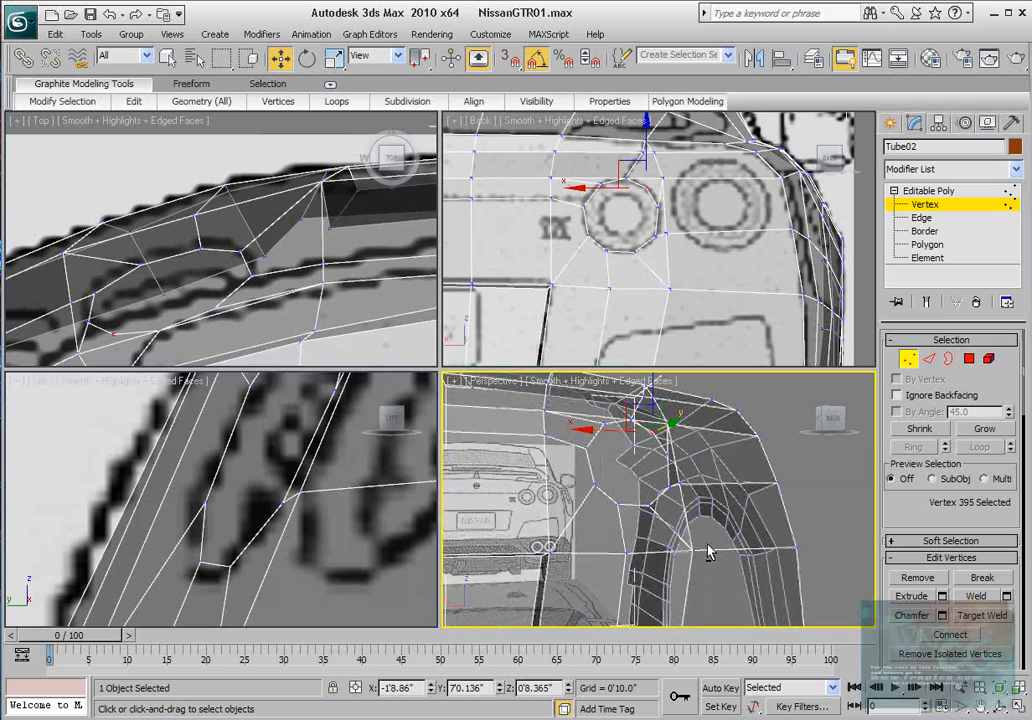
alt+middle_drag(673, 507, 800, 450)
Step: Extrude the inner tail light polygon into the body as a group with a height of -0'1.904"
click(969, 359)
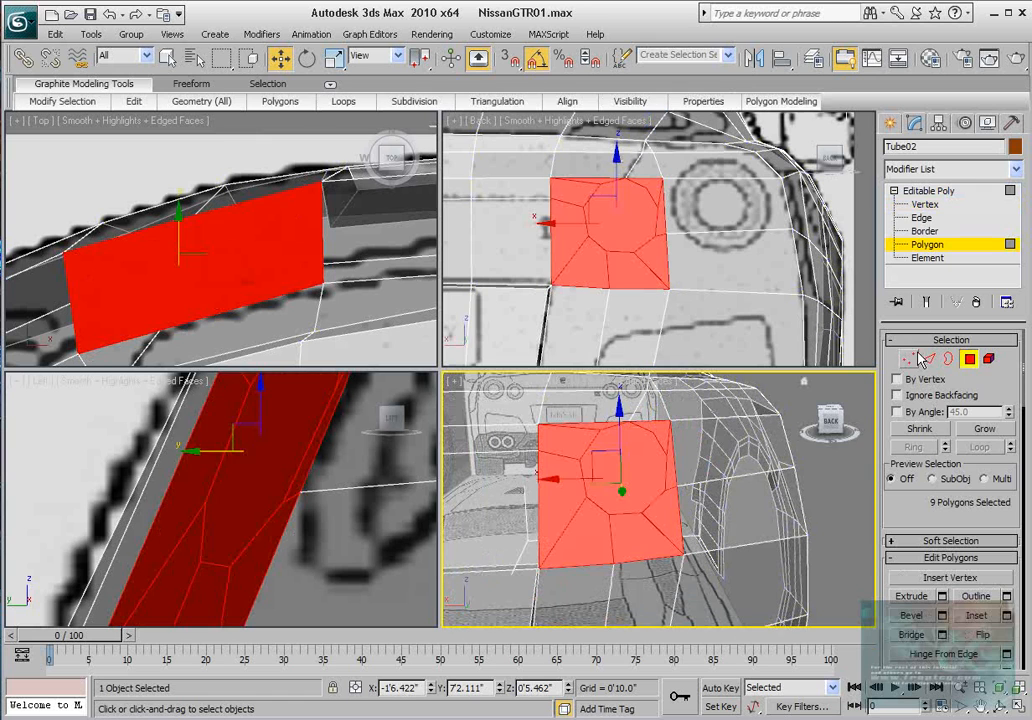
middle_drag(626, 210, 635, 214)
click(629, 215)
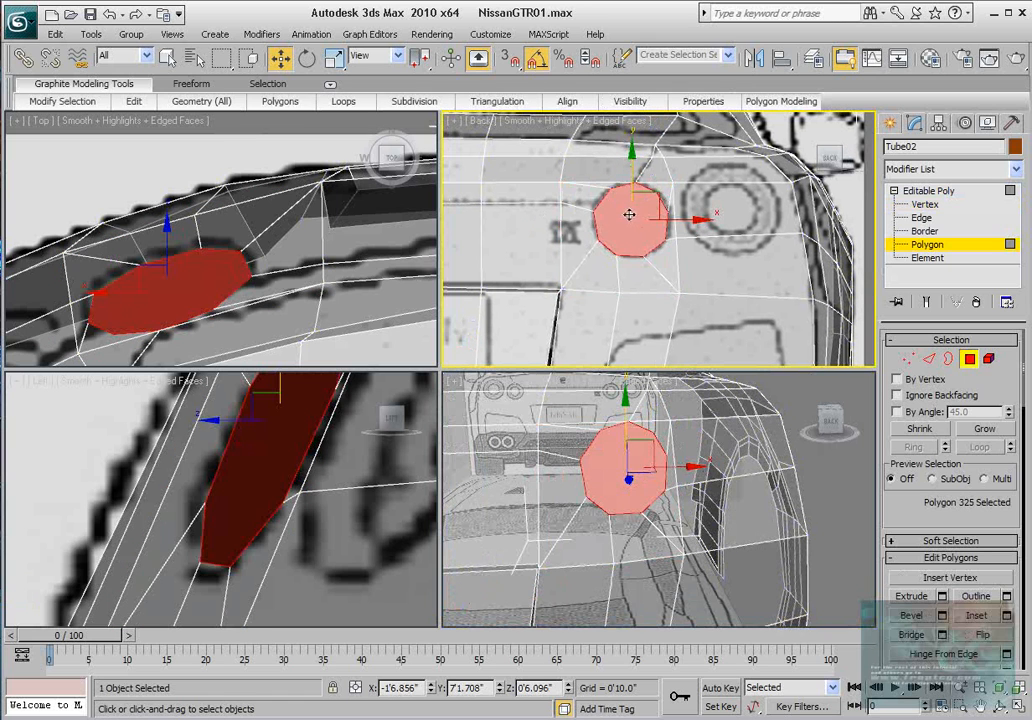
alt+middle_drag(628, 432, 609, 476)
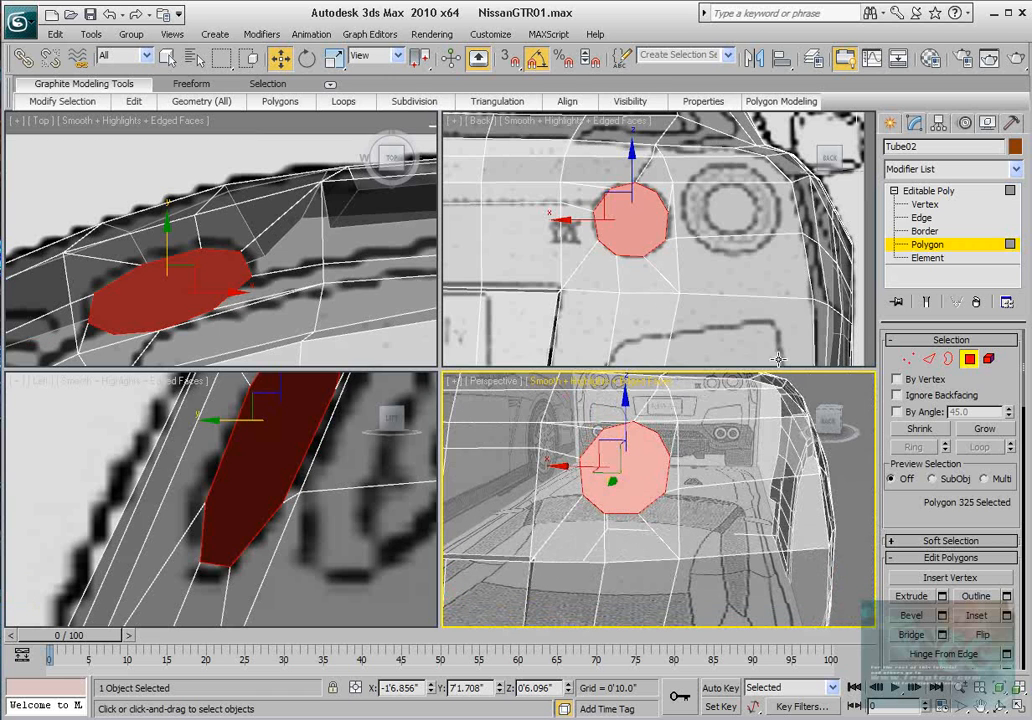
scroll(898, 507, down, 1)
click(941, 596)
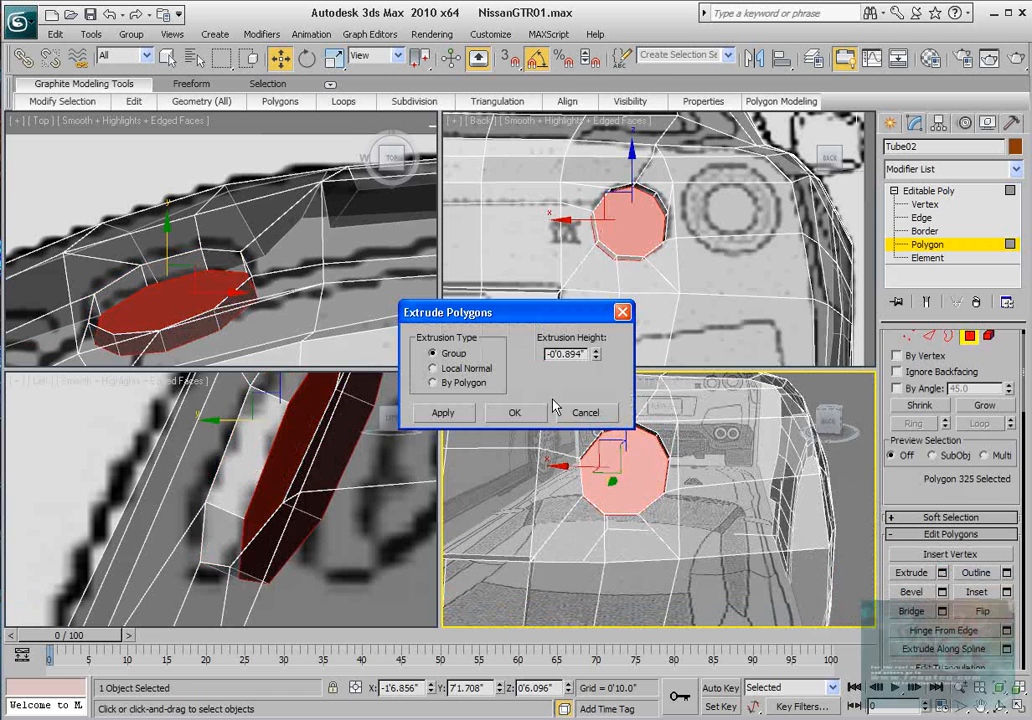
alt+middle_drag(690, 496, 587, 494)
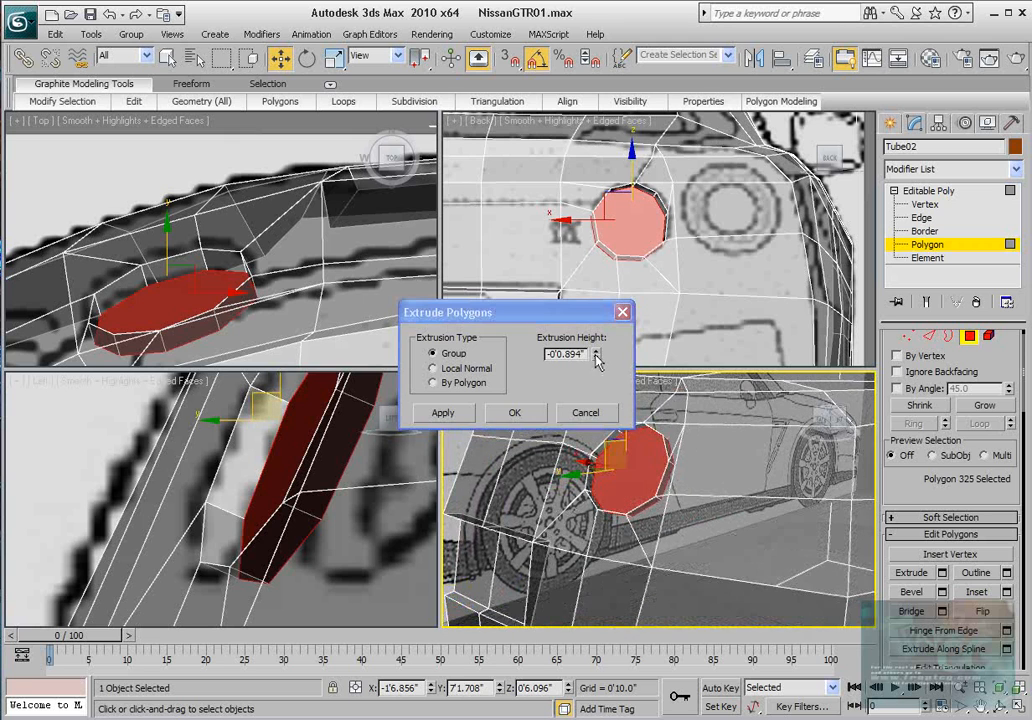
drag(597, 362, 601, 440)
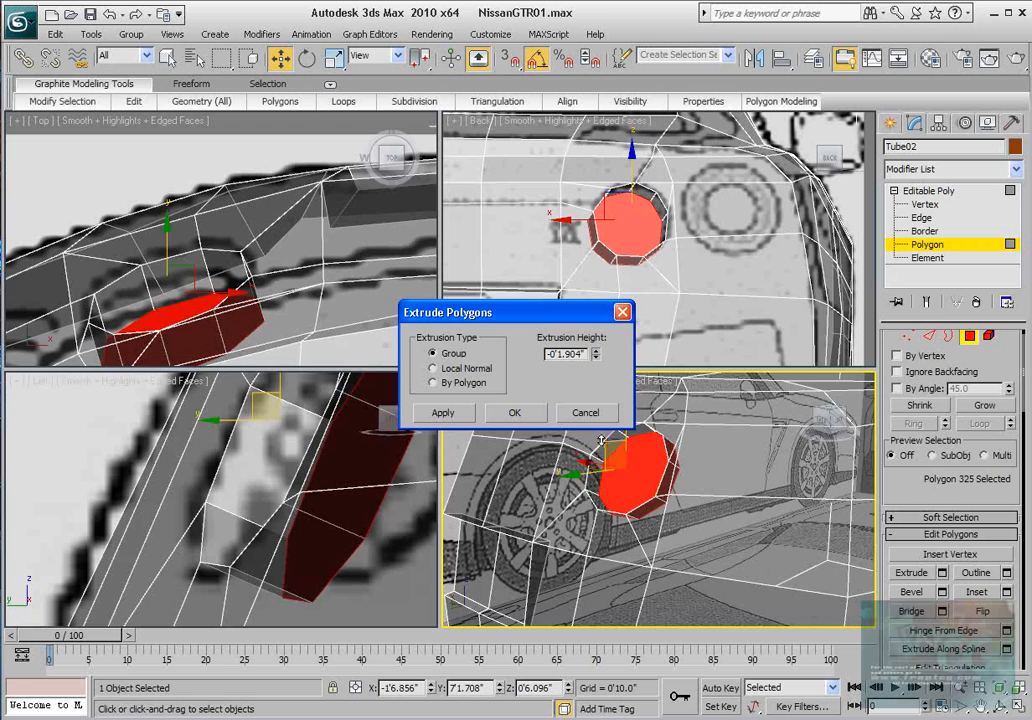
click(514, 412)
Step: Move the extruded light polygon up and outward to match the blueprint circle from behind, and push it slightly forward
scroll(610, 256, up, 5)
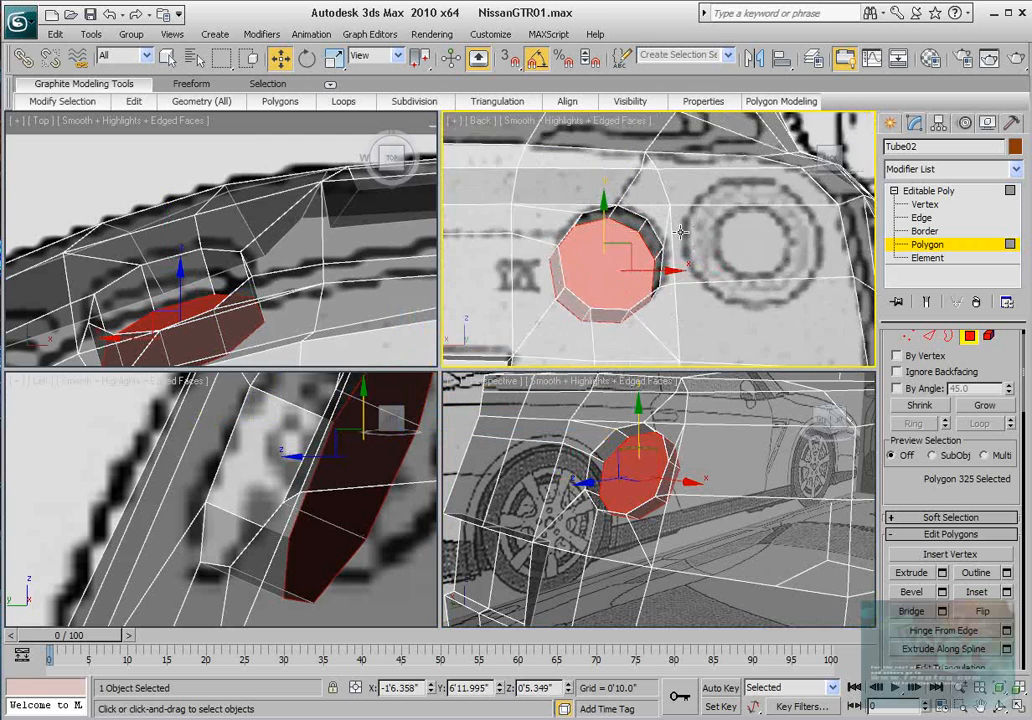
drag(610, 256, 618, 240)
alt+middle_drag(646, 478, 602, 477)
drag(593, 468, 600, 468)
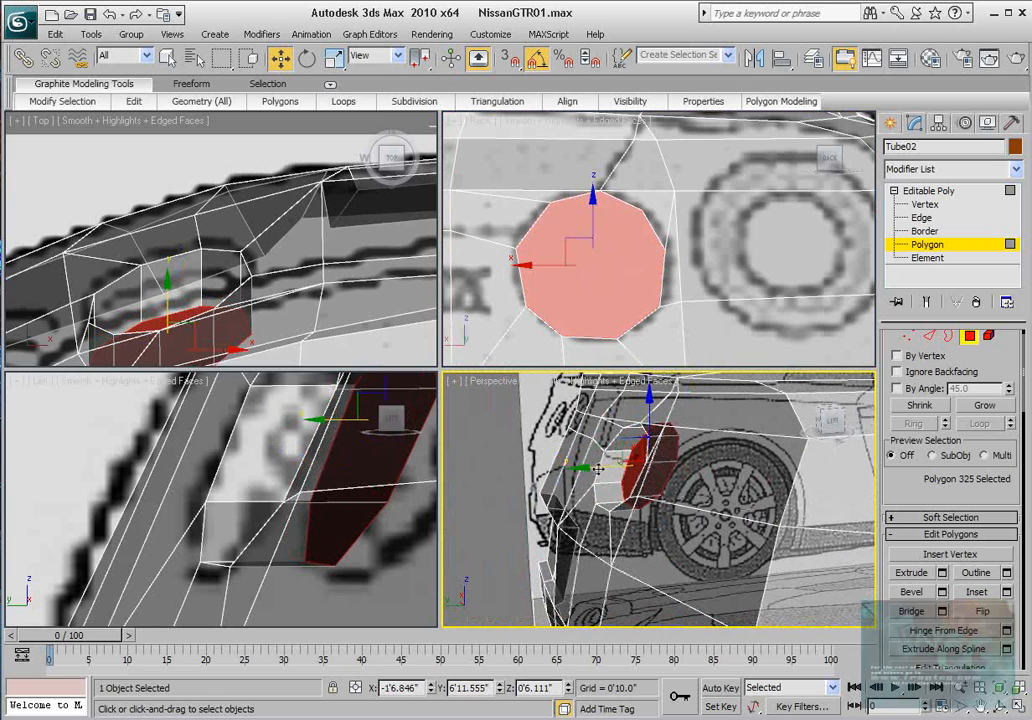
Step: Check the light's depth against the rear reference photo and push the recessed polygon deeper into the body, to Y 6'9.954"
mouse_move(600, 470)
alt+middle_down()
mouse_move(700, 481)
mouse_move(611, 481)
mouse_move(546, 452)
mouse_move(600, 468)
alt+middle_up()
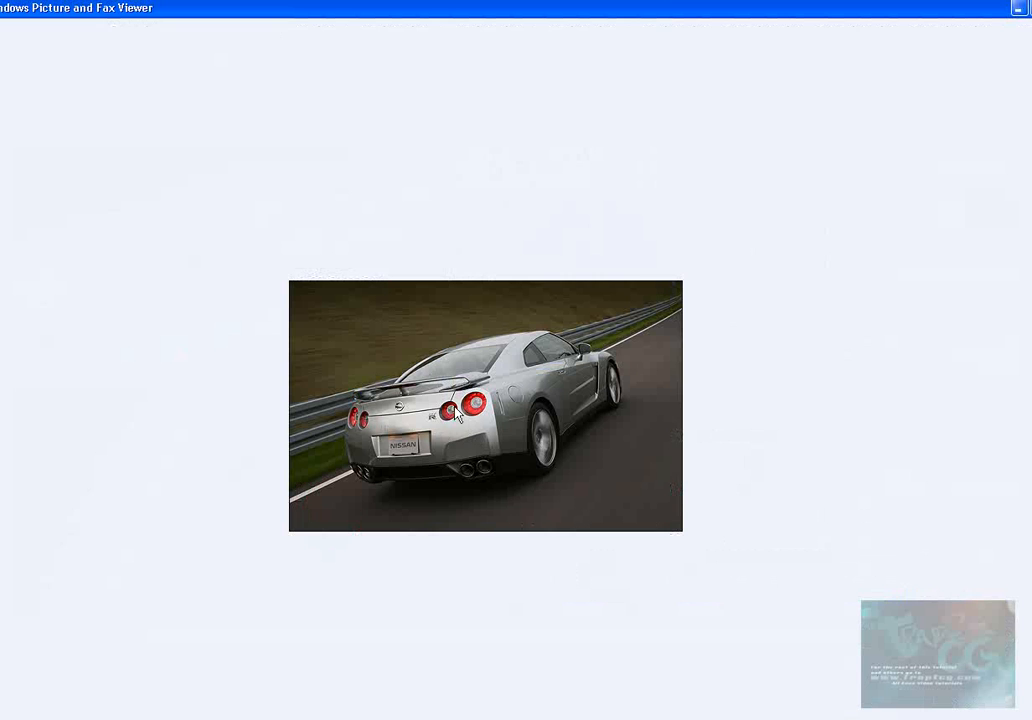
click(1017, 9)
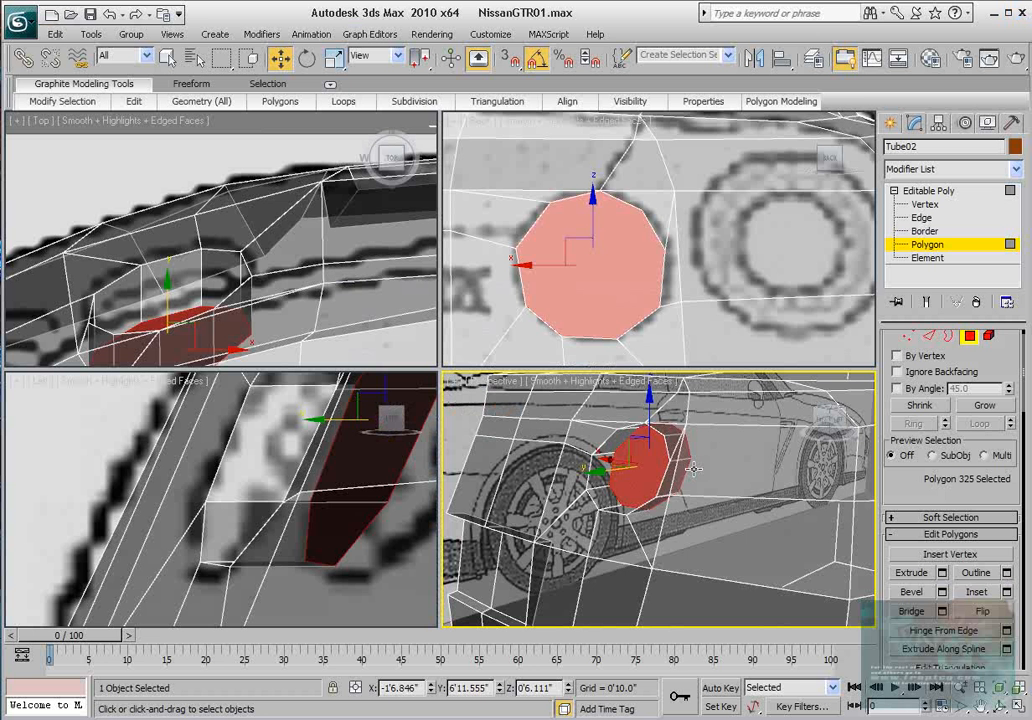
drag(619, 484, 688, 487)
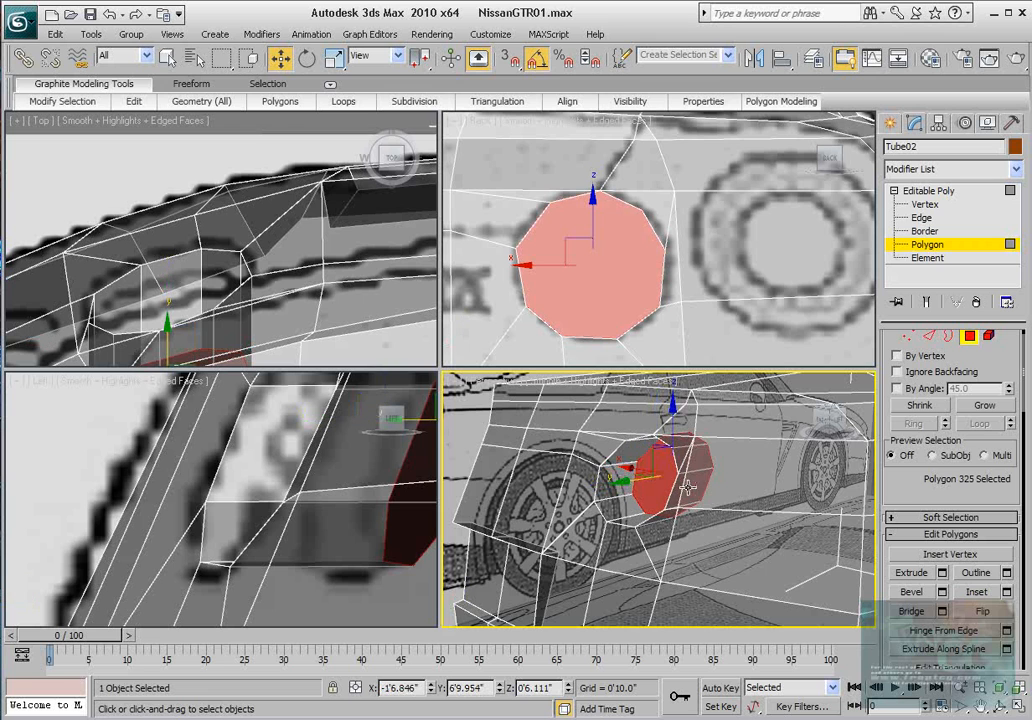
scroll(660, 490, down, 4)
scroll(279, 477, down, 4)
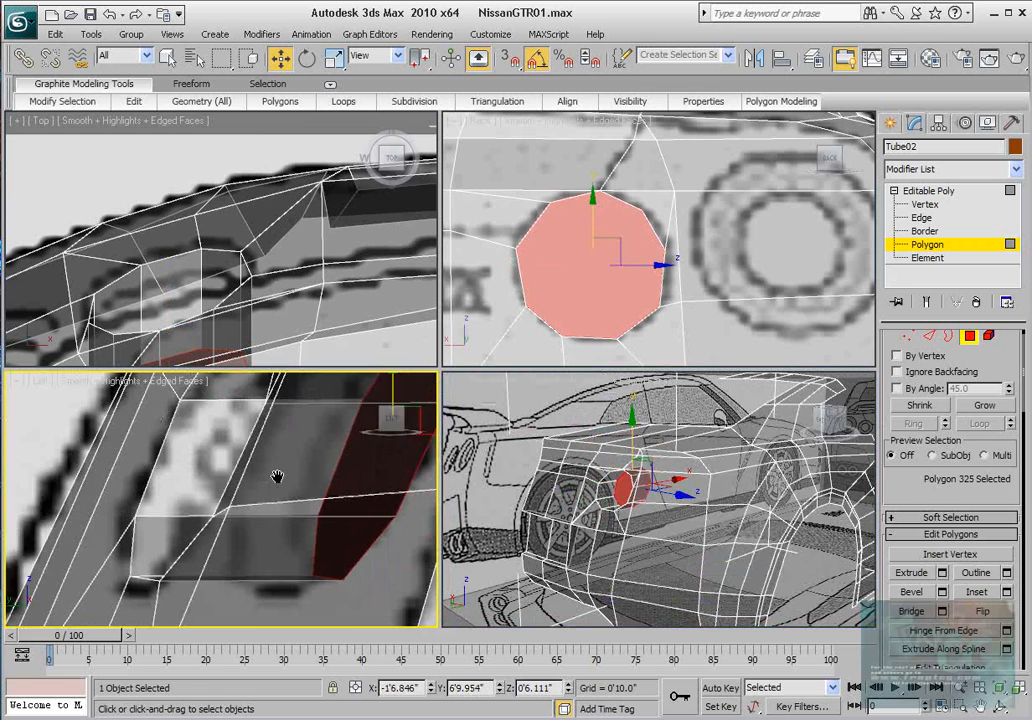
middle_drag(763, 207, 641, 222)
scroll(669, 225, up, 2)
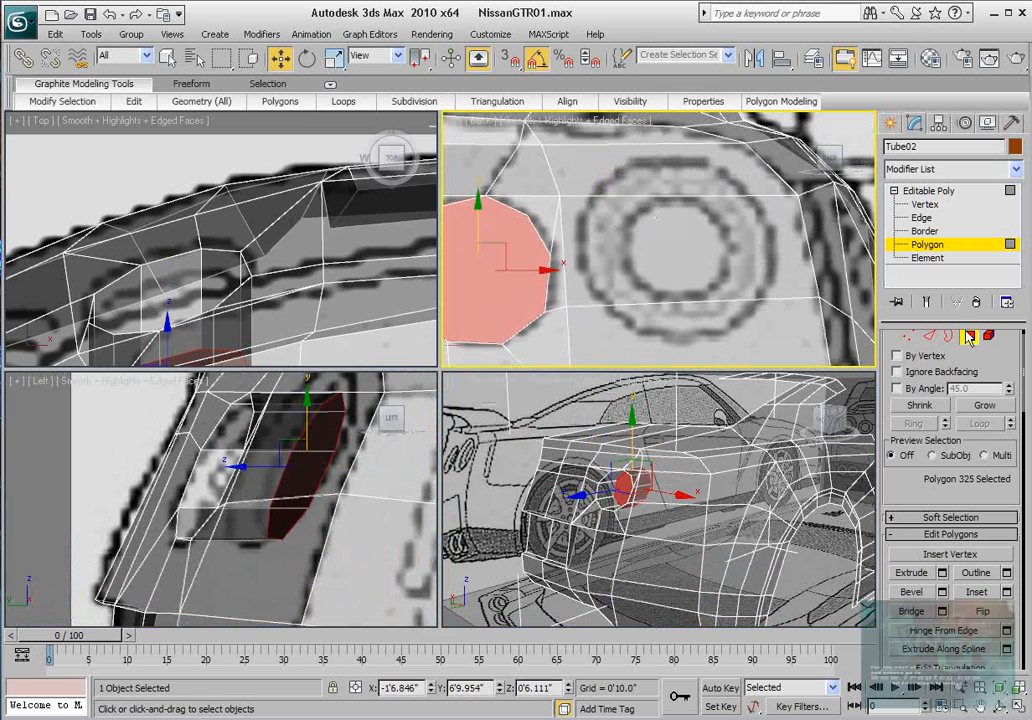
click(652, 244)
ctrl+click(664, 174)
ctrl+click(689, 326)
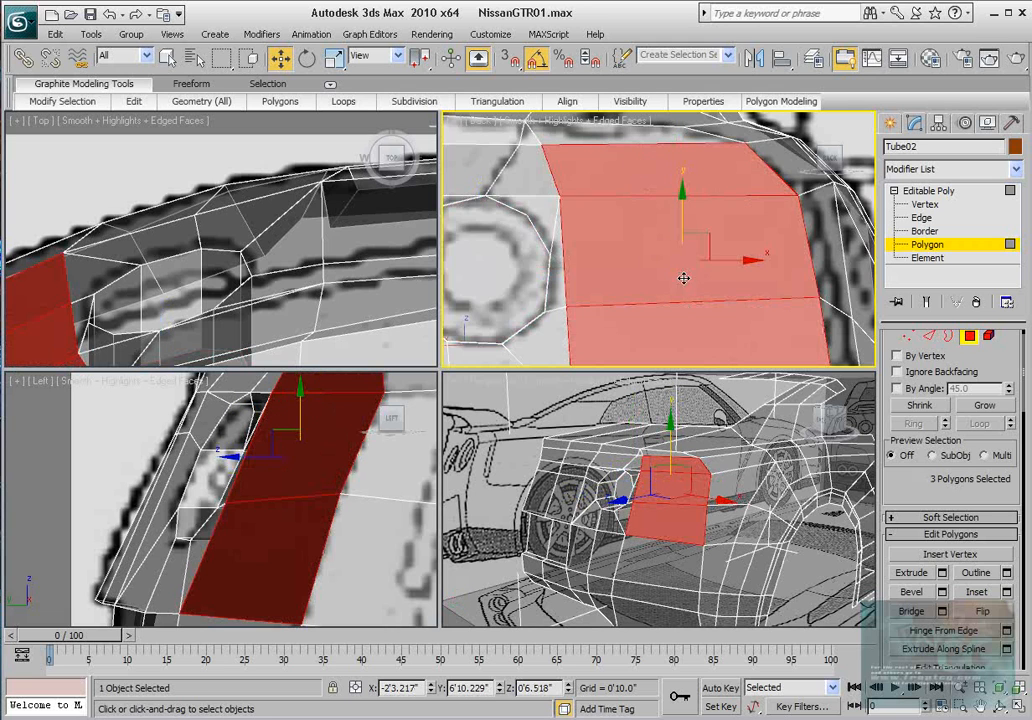
scroll(683, 278, down, 2)
drag(926, 485, 926, 481)
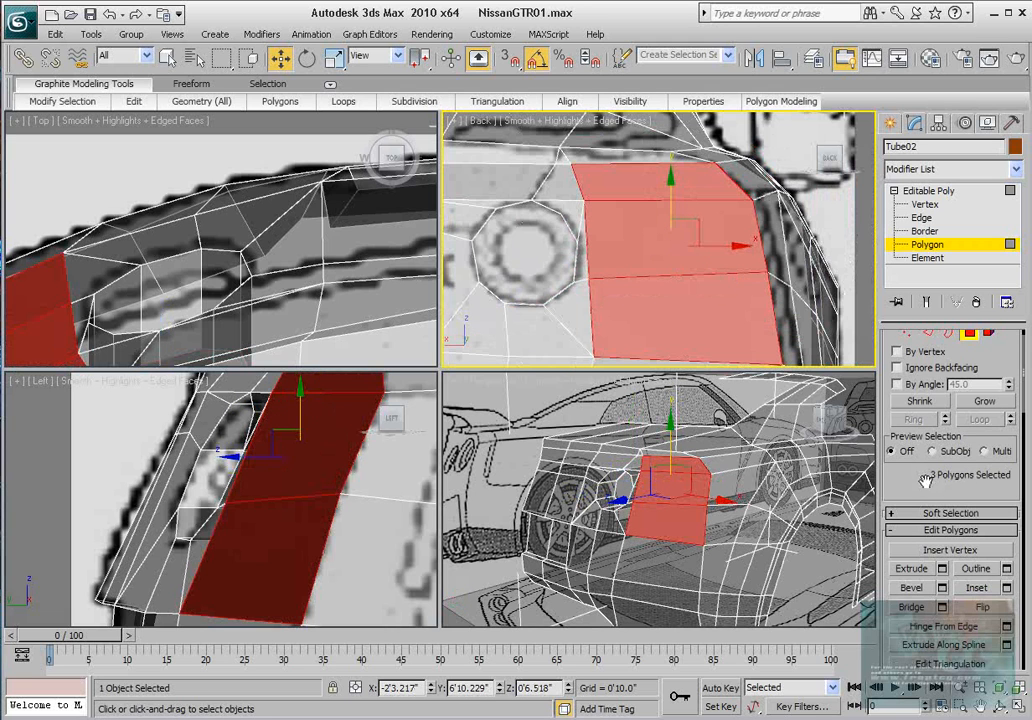
click(1007, 589)
middle_drag(664, 267, 672, 282)
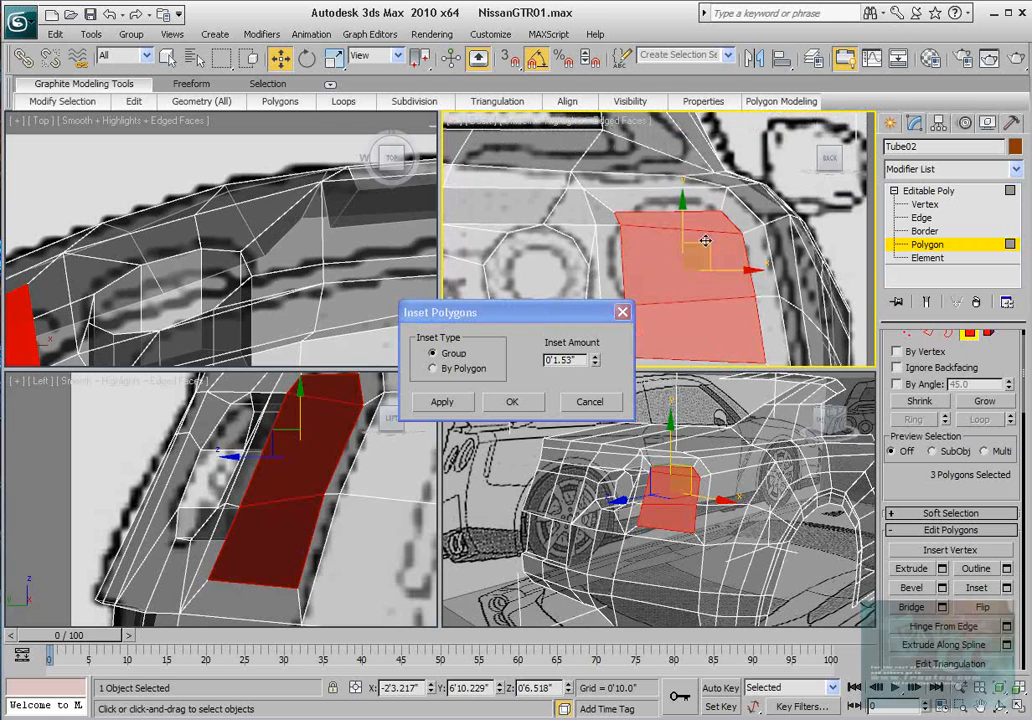
click(588, 403)
click(819, 211)
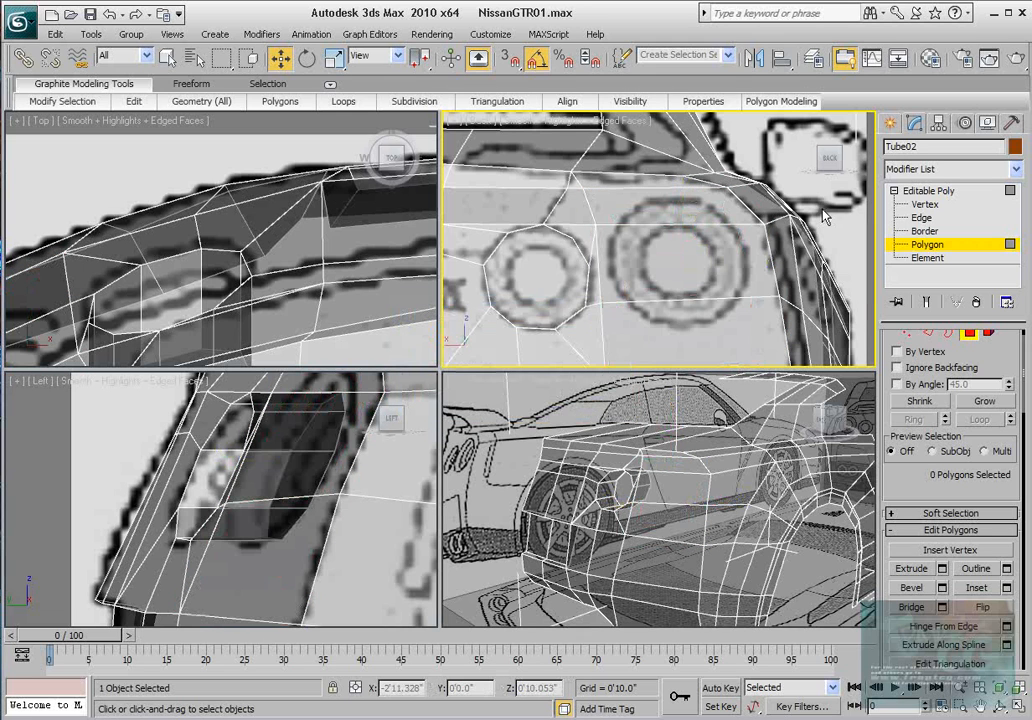
Step: Cut the circular outline of the outer tail light into the body polygons, following the blueprint in the back view
middle_drag(713, 260, 714, 267)
scroll(705, 264, up, 2)
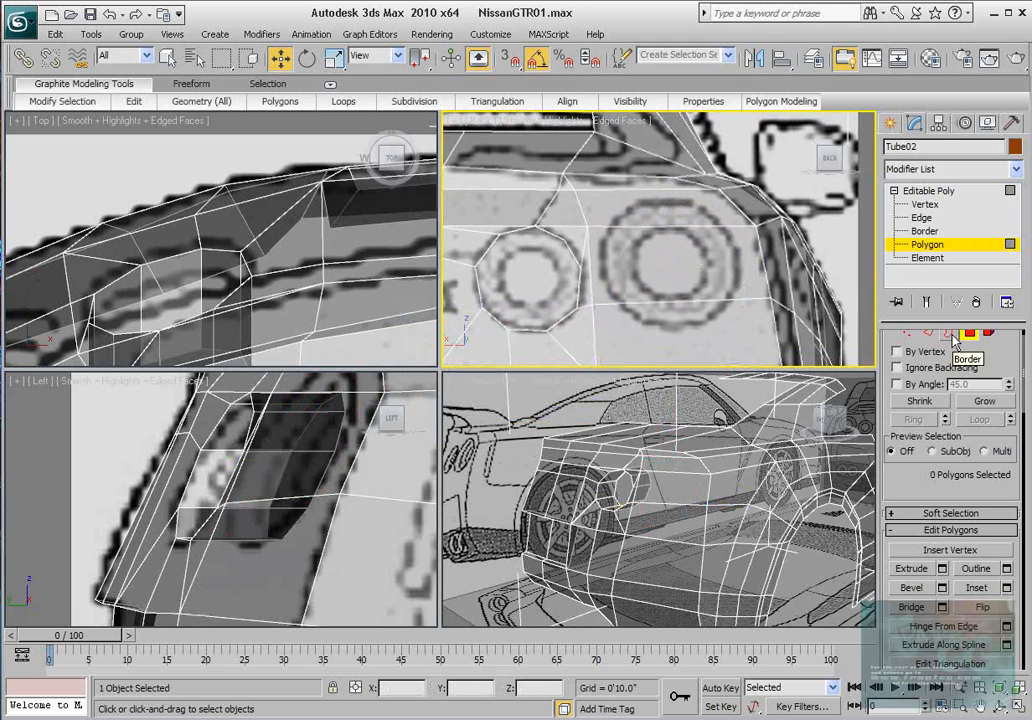
scroll(963, 468, down, 1)
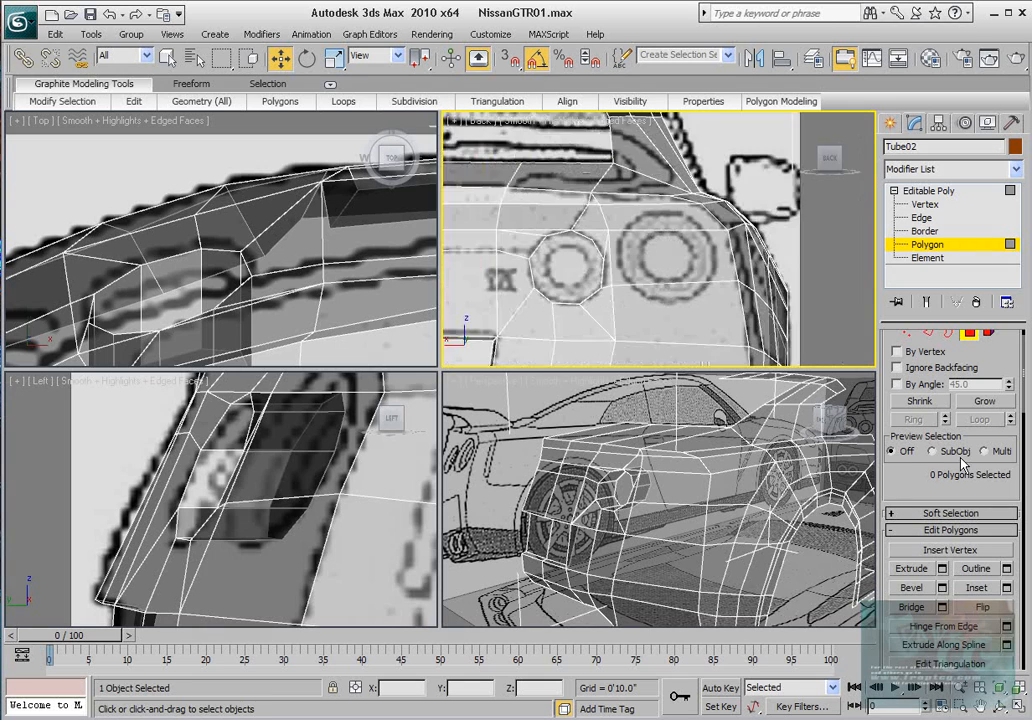
scroll(963, 466, up, 1)
middle_drag(794, 329, 787, 320)
scroll(955, 500, down, 5)
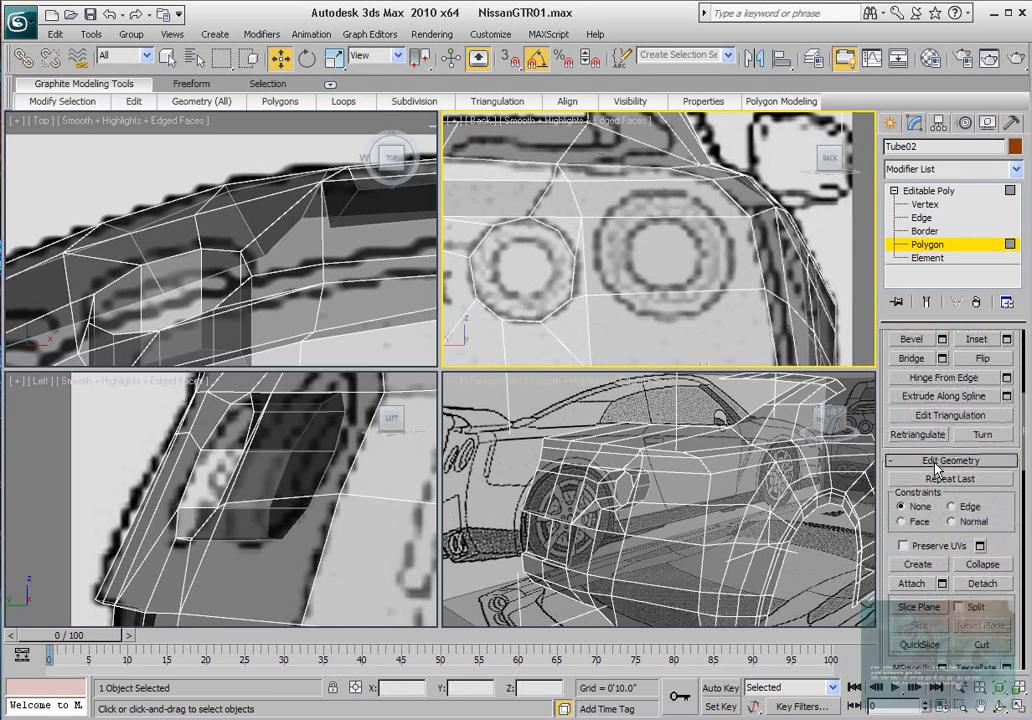
click(970, 566)
scroll(640, 240, up, 4)
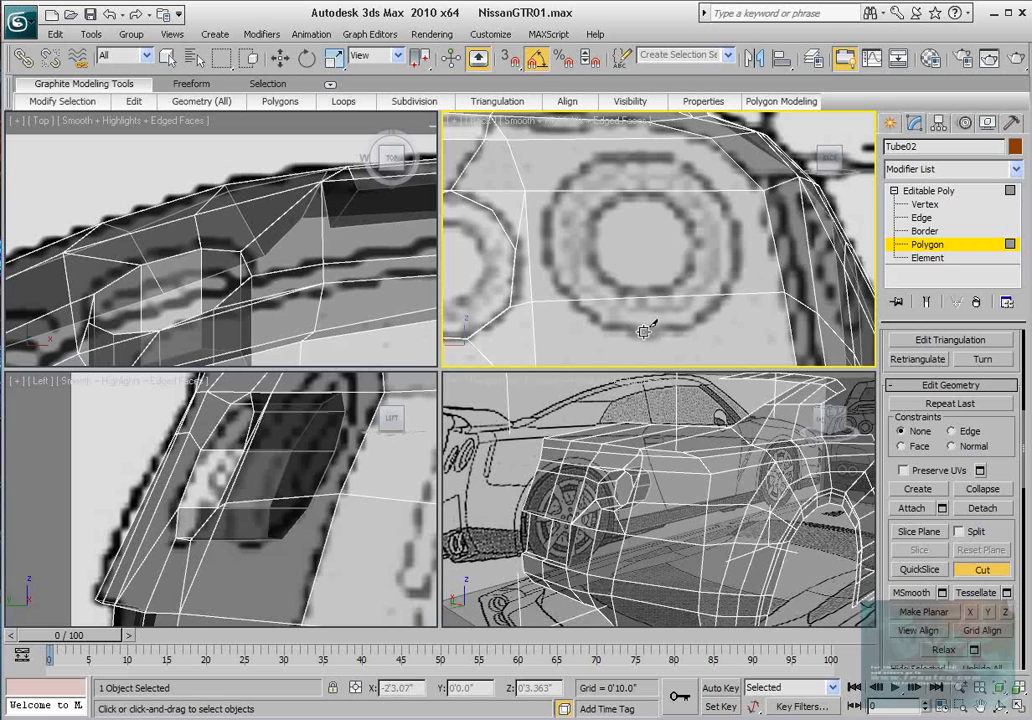
click(716, 295)
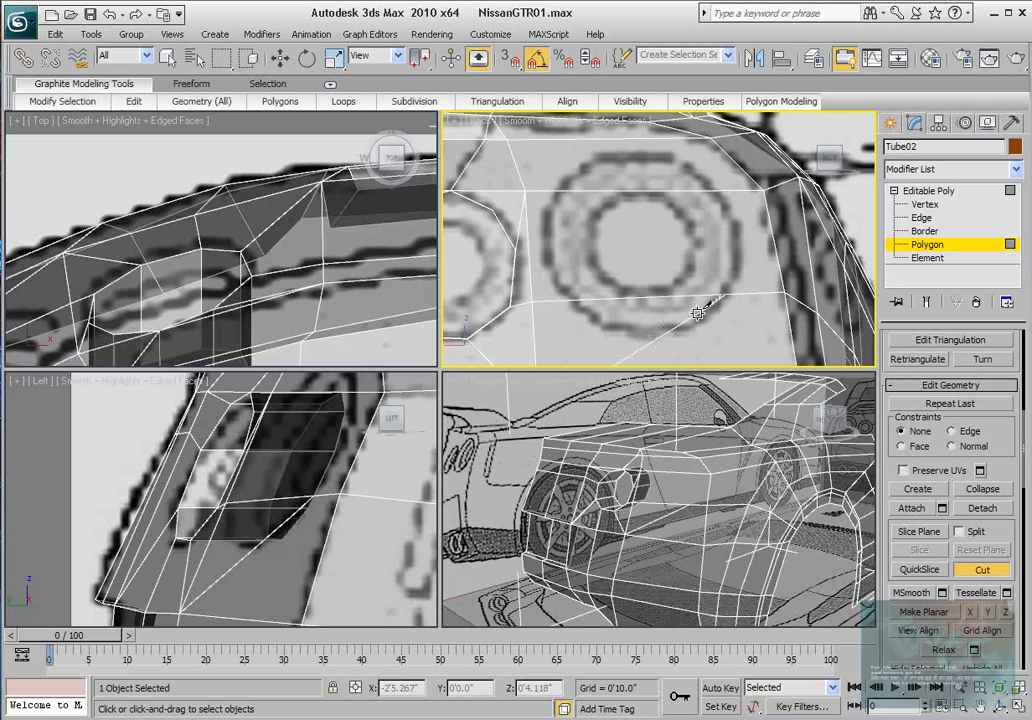
click(669, 329)
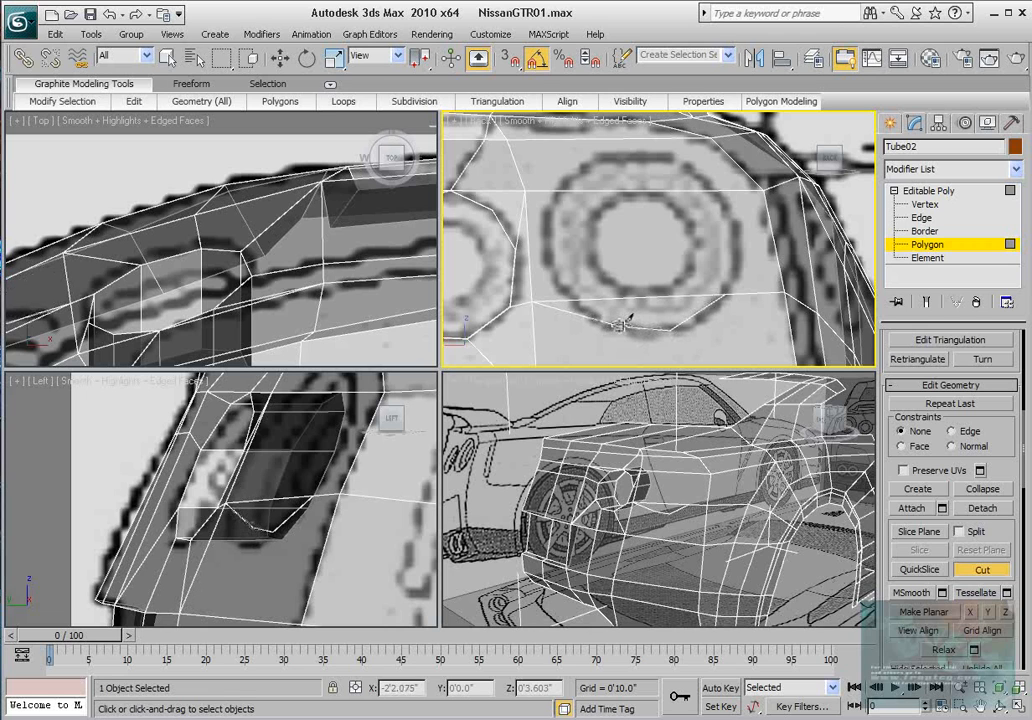
click(620, 323)
click(574, 297)
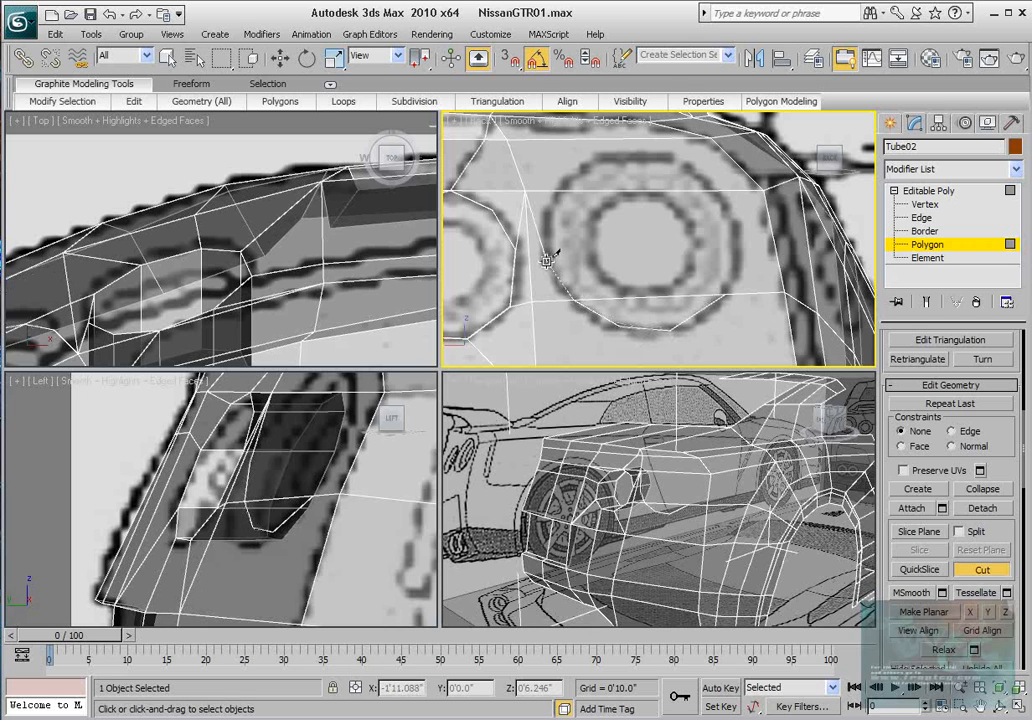
click(547, 261)
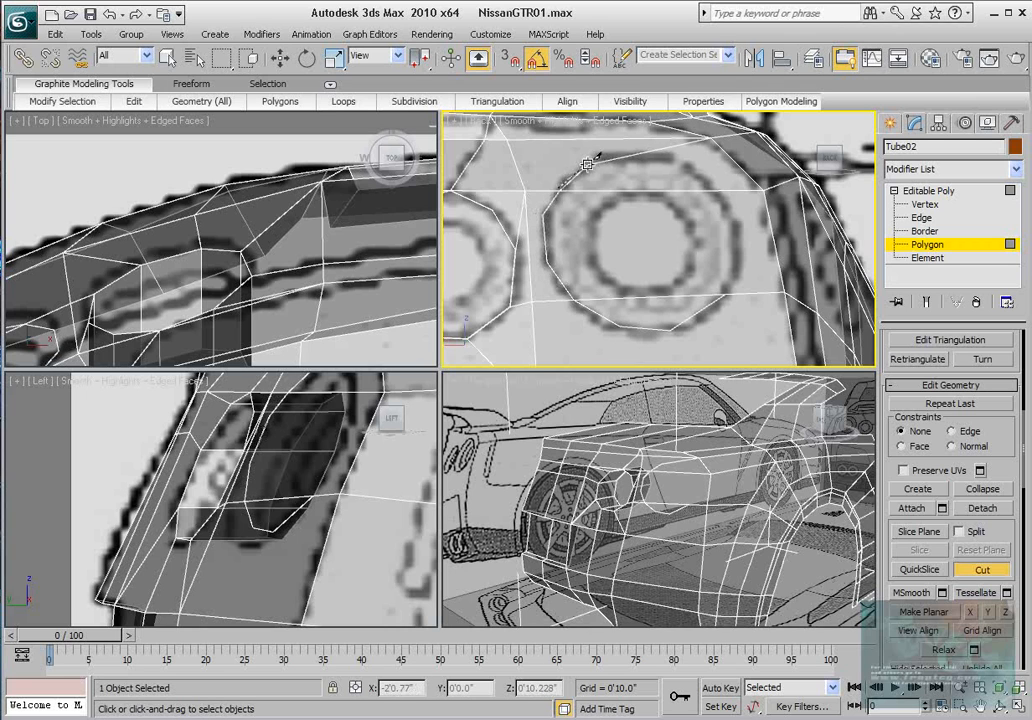
click(590, 160)
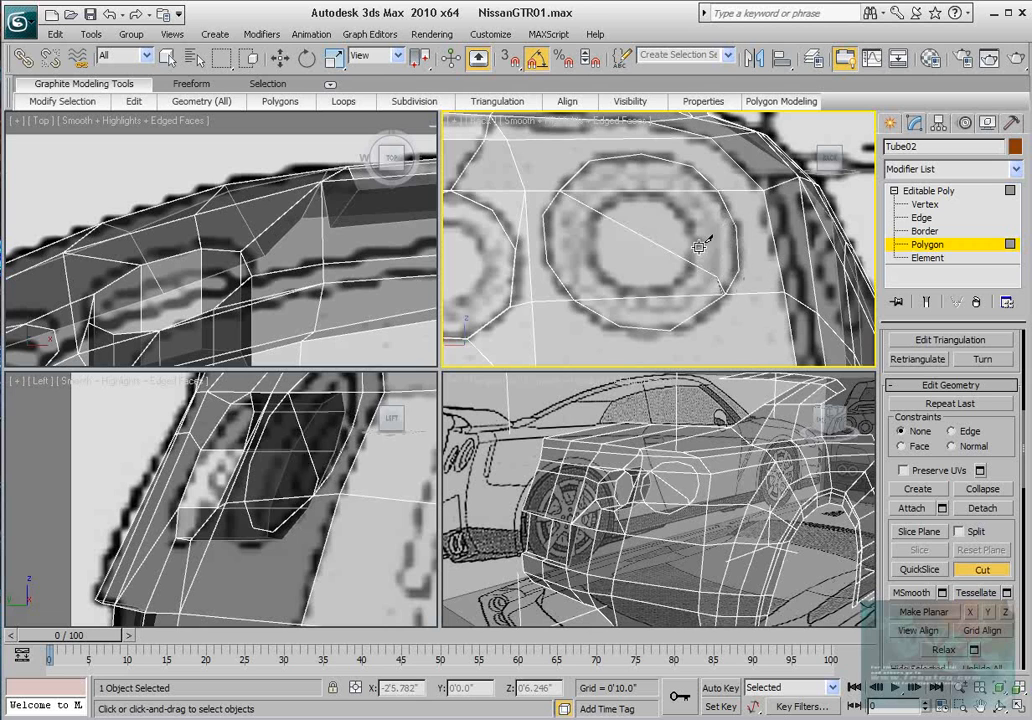
right_click(661, 210)
middle_drag(655, 204, 652, 216)
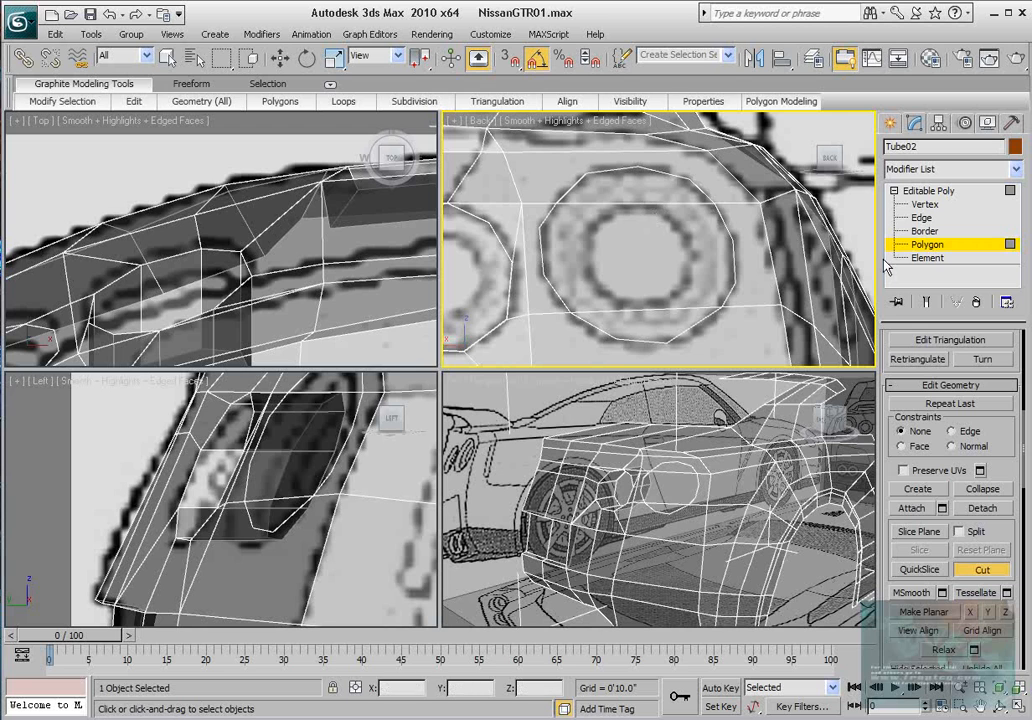
Step: In vertex editing, adjust the two vertices on the inner side of the outer light's cut outline to follow the blueprint circle
click(925, 205)
scroll(661, 233, up, 2)
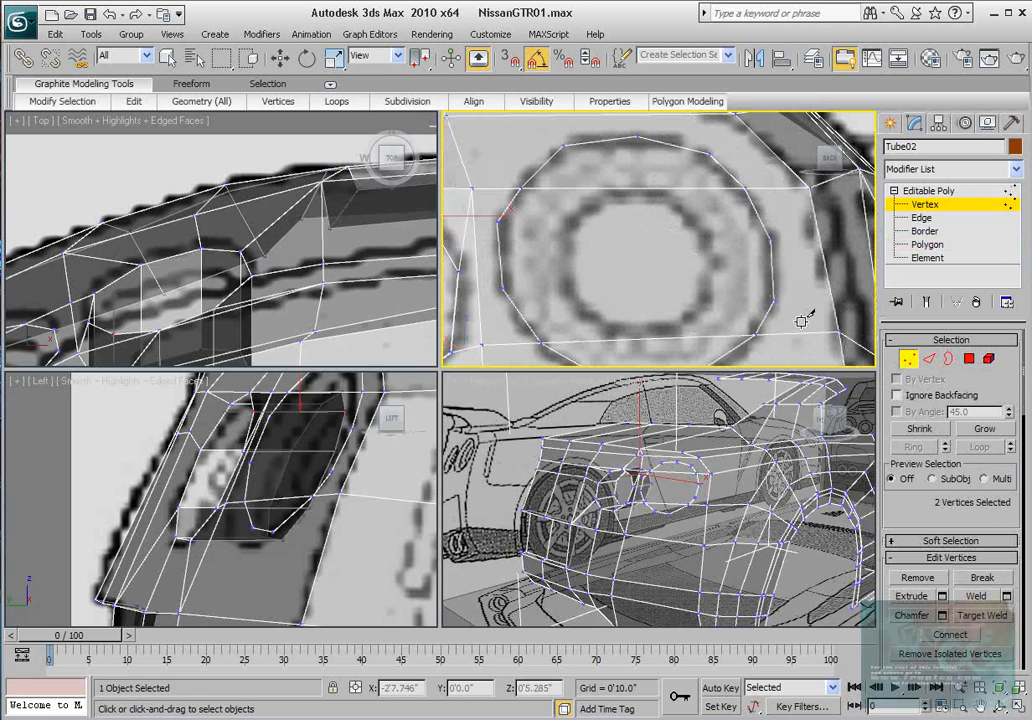
key(w)
click(502, 291)
middle_drag(528, 282, 535, 271)
drag(553, 280, 554, 280)
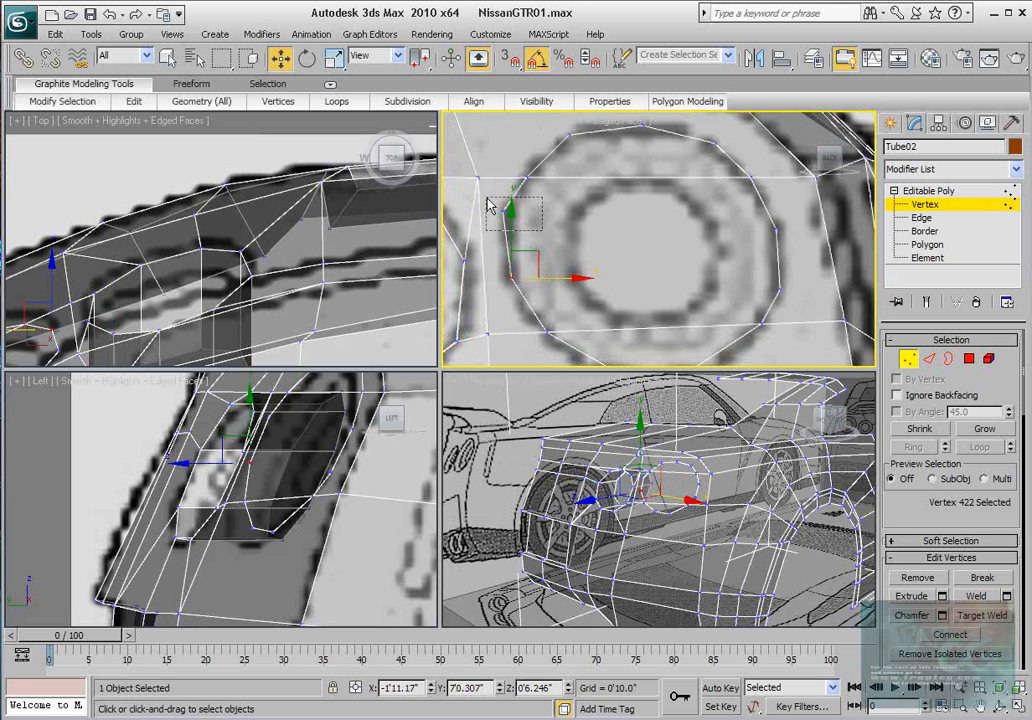
drag(487, 198, 531, 196)
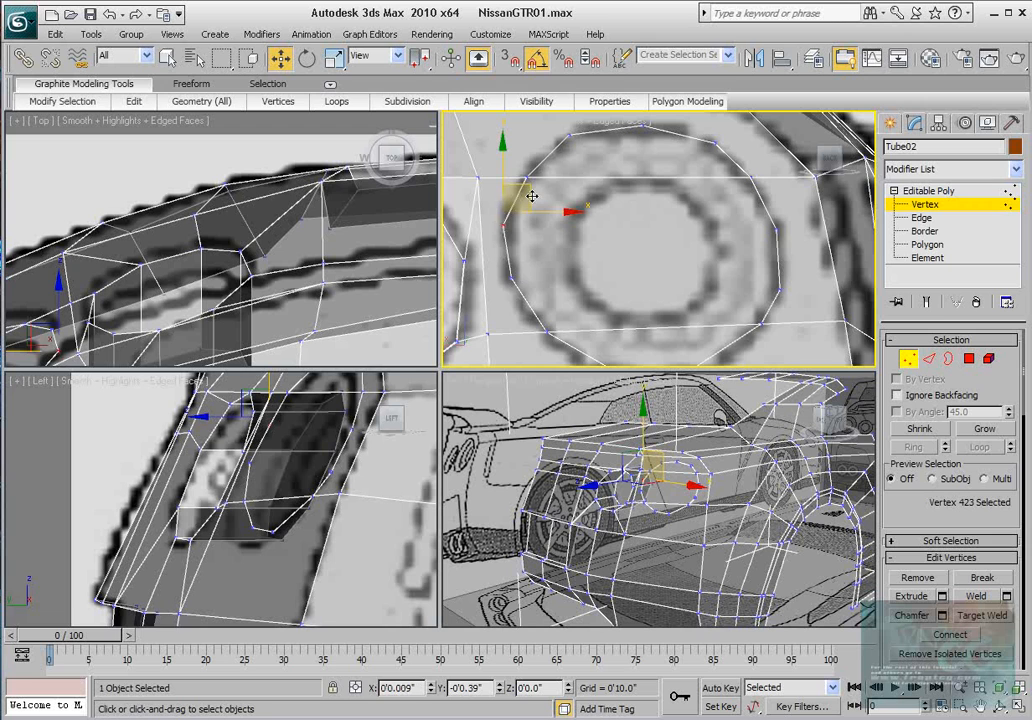
middle_drag(649, 217, 632, 203)
scroll(632, 203, down, 2)
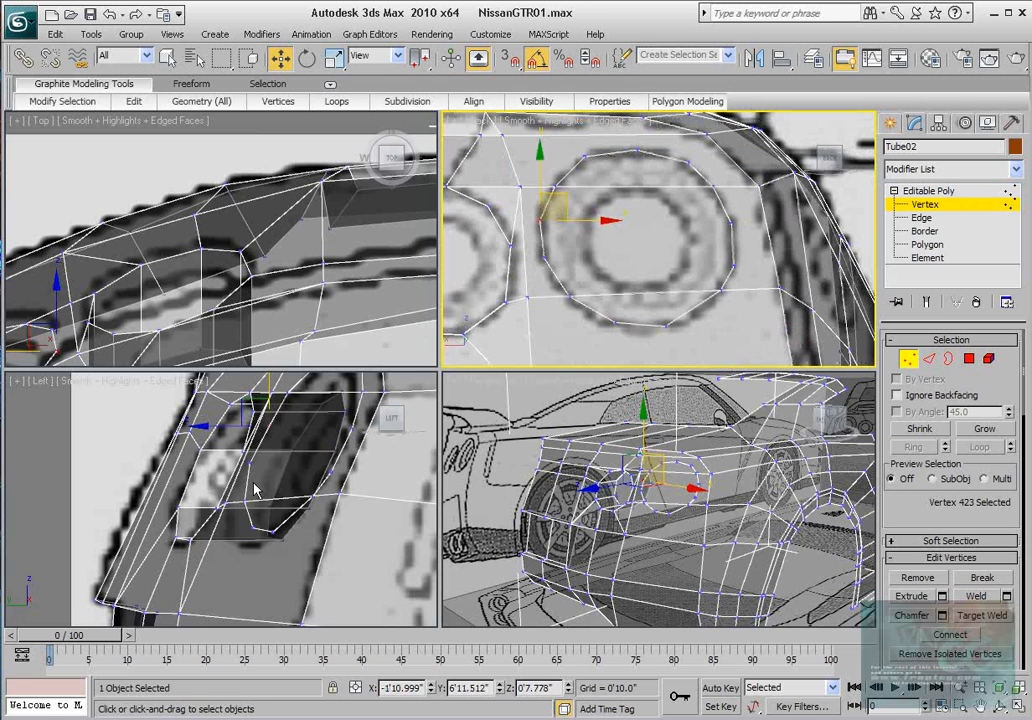
Step: Reposition the two bottom vertices of the outer light's outline to match the lower arc of the blueprint circle
middle_drag(268, 456, 251, 486)
middle_drag(306, 450, 231, 462)
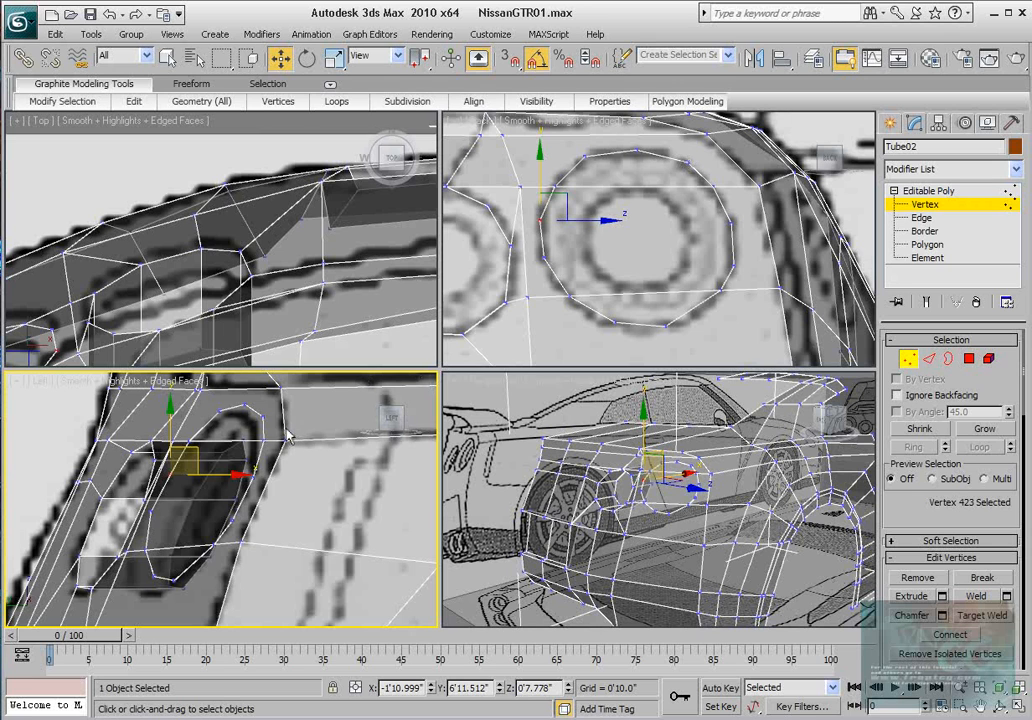
alt+middle_drag(670, 464, 696, 490)
scroll(690, 492, up, 3)
middle_drag(677, 311, 657, 343)
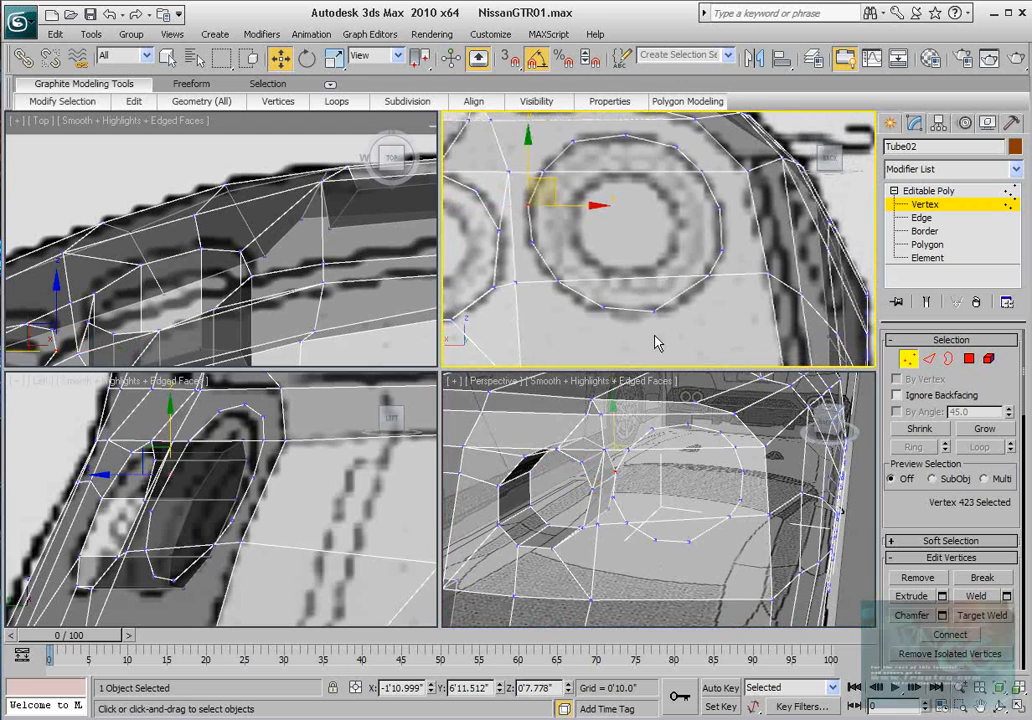
drag(671, 303, 697, 292)
drag(593, 328, 636, 293)
scroll(618, 220, down, 2)
middle_drag(608, 229, 617, 217)
scroll(632, 262, up, 2)
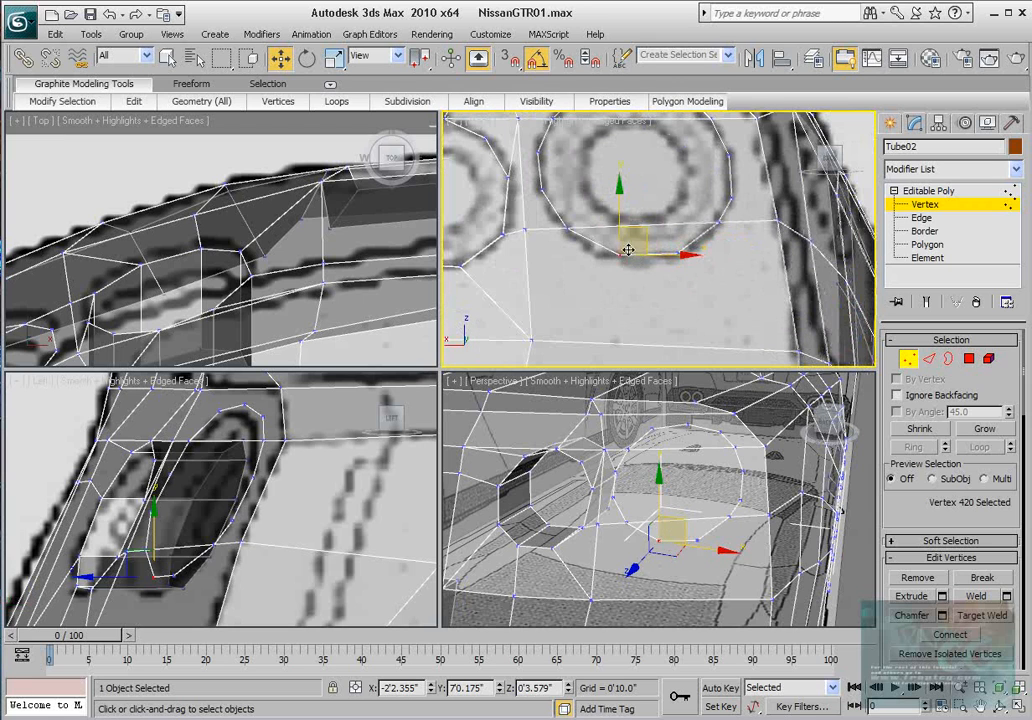
Step: Select the seven polygons inside and around the outer light's circle and flatten them with Make Planar
click(968, 360)
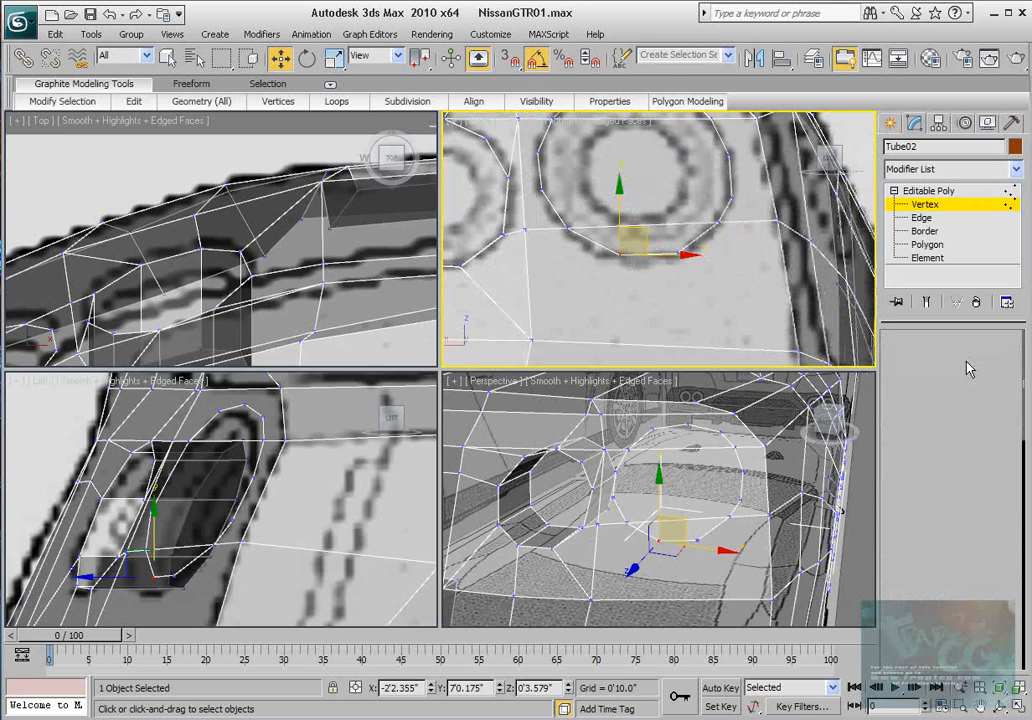
click(700, 288)
ctrl+click(638, 234)
ctrl+click(544, 206)
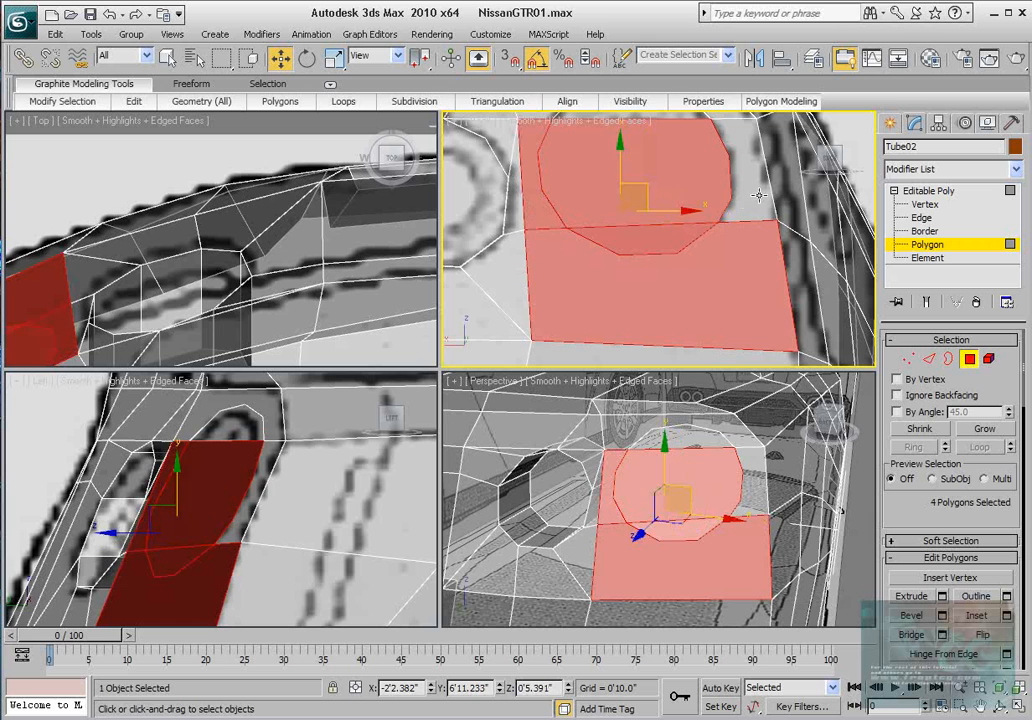
ctrl+click(744, 191)
middle_drag(744, 191, 749, 225)
ctrl+click(724, 142)
ctrl+click(638, 143)
middle_drag(645, 184, 652, 205)
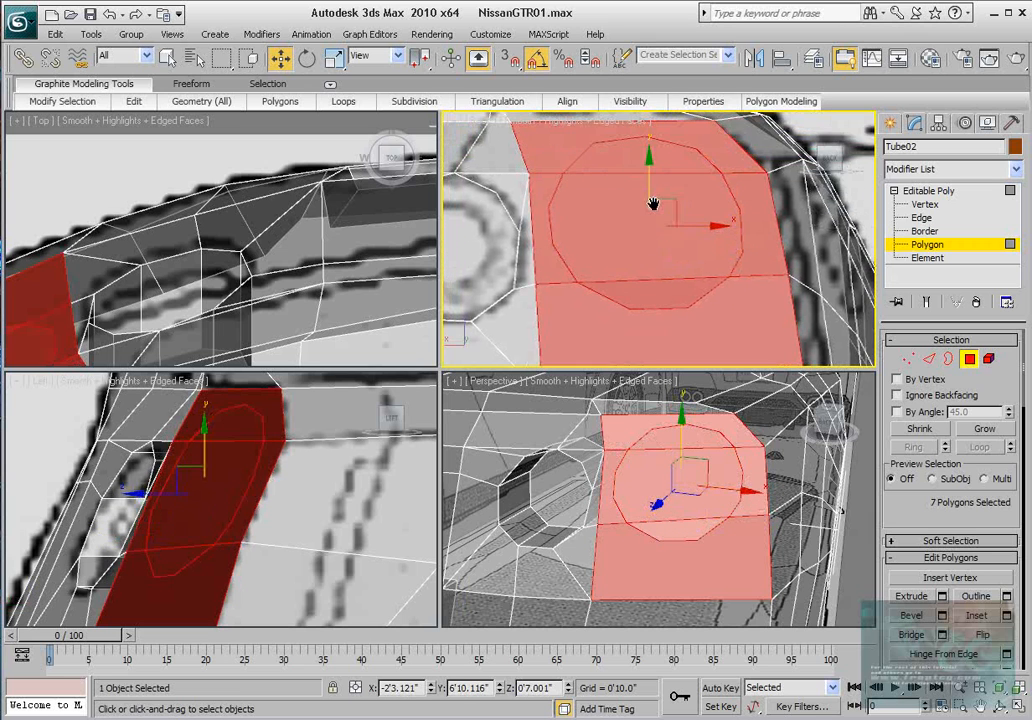
scroll(652, 205, down, 2)
alt+middle_drag(732, 522, 573, 499)
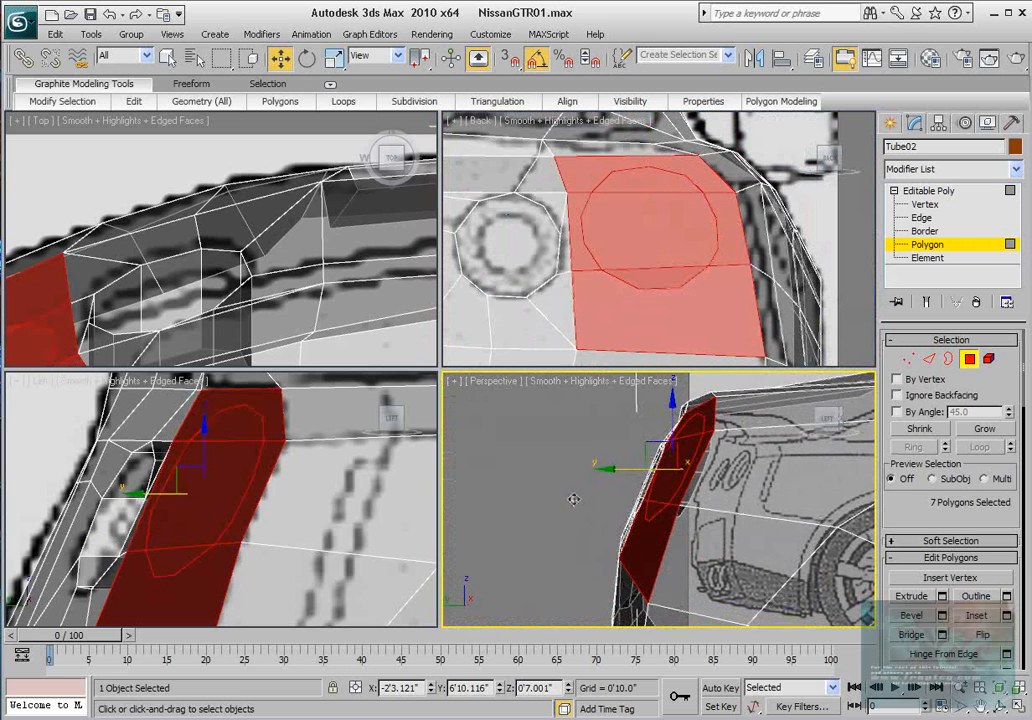
scroll(898, 516, down, 10)
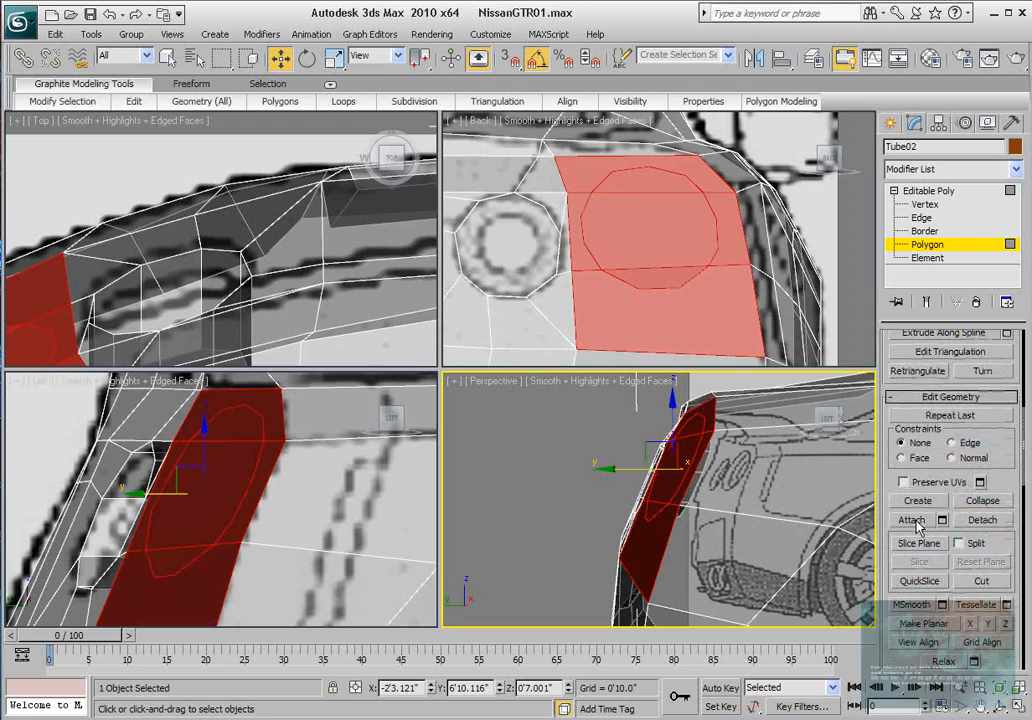
click(925, 624)
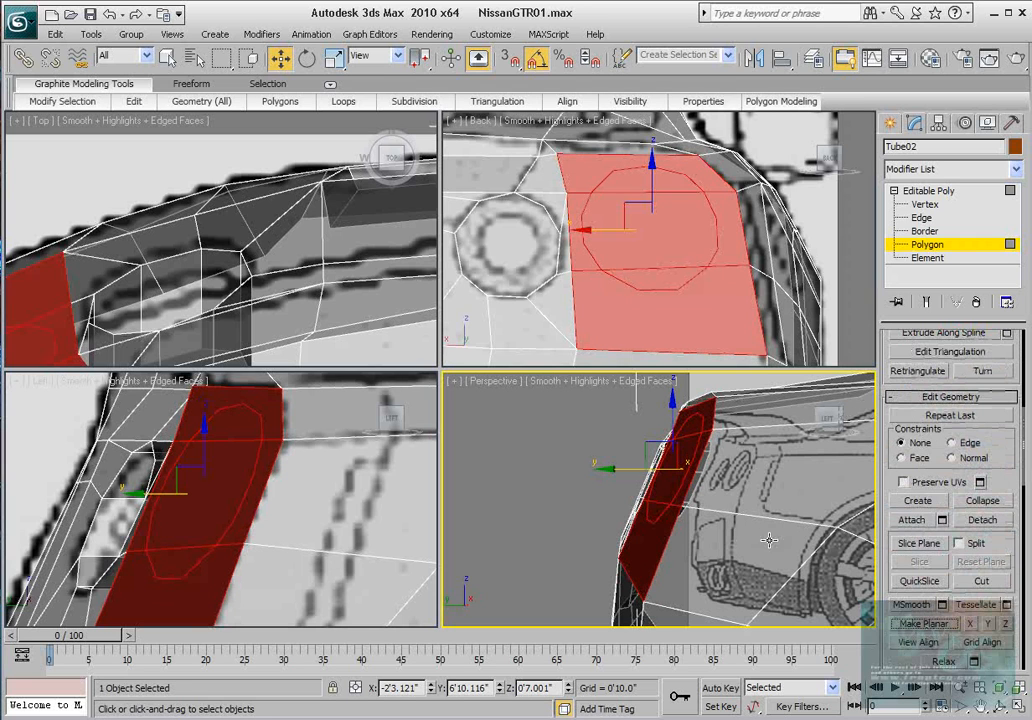
Step: Move the lower outer corner vertex of the flattened light area to X -2'9.567" and Y 6'10.248"
click(925, 204)
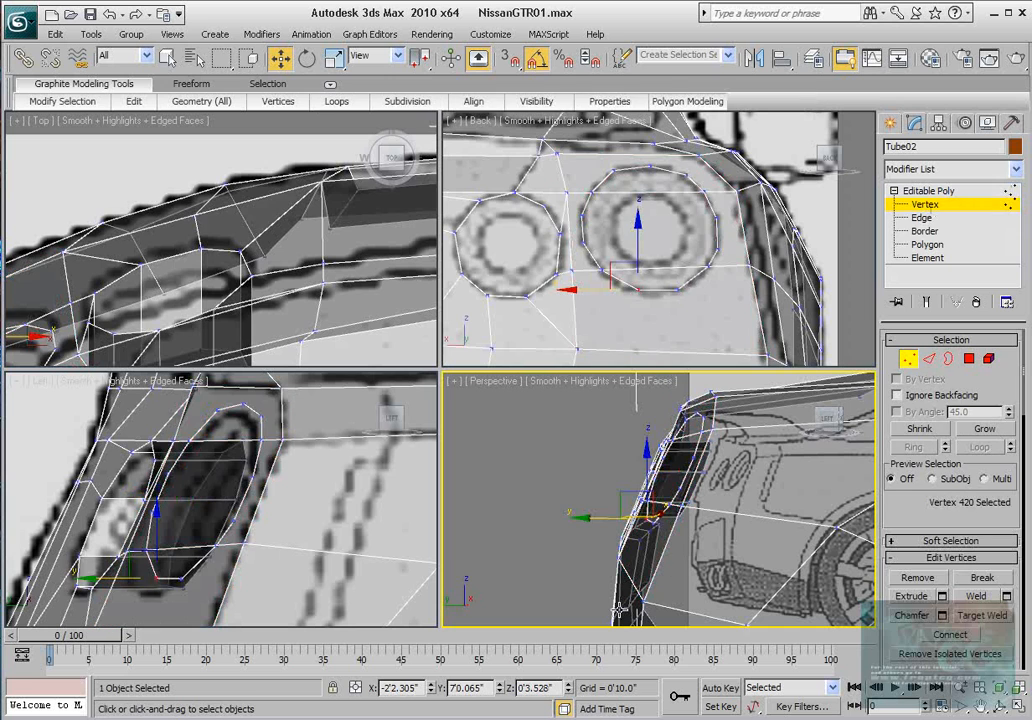
click(641, 603)
scroll(182, 272, down, 3)
middle_drag(65, 320, 279, 253)
scroll(279, 253, up, 2)
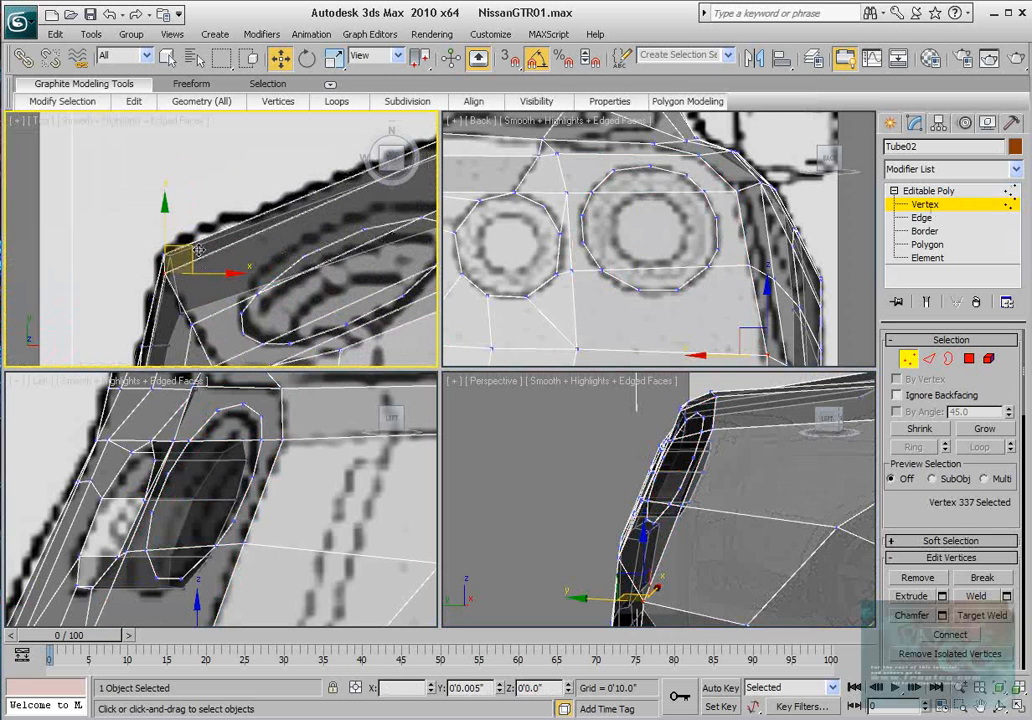
drag(199, 250, 205, 250)
alt+middle_drag(745, 521, 728, 587)
middle_drag(610, 610, 545, 428)
middle_drag(250, 580, 232, 518)
scroll(236, 502, down, 6)
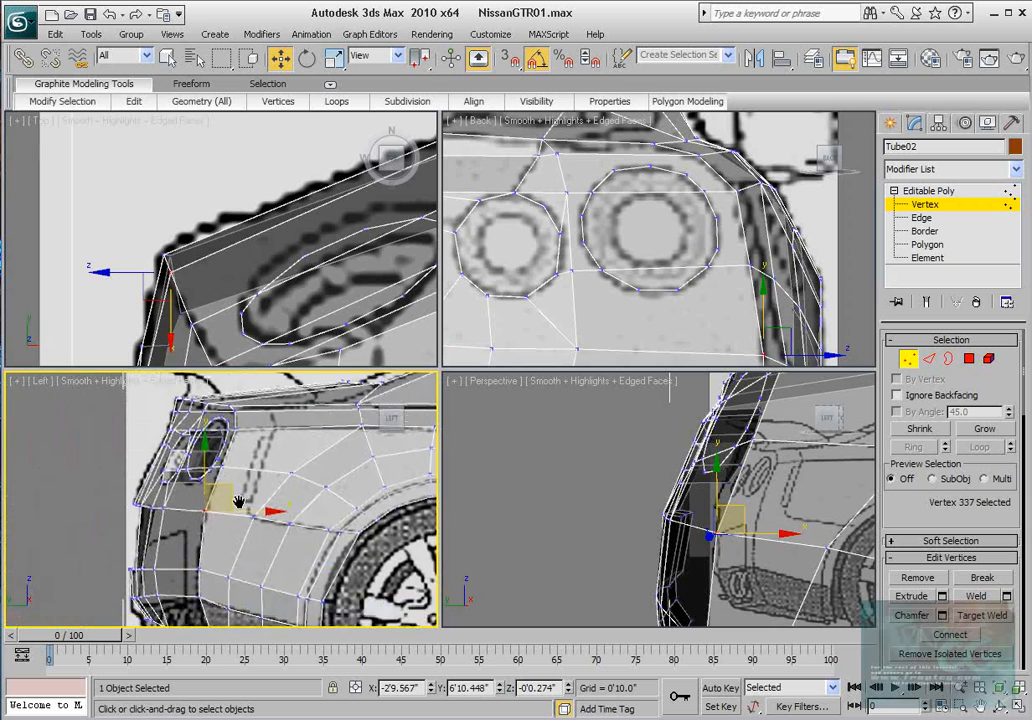
scroll(232, 526, up, 4)
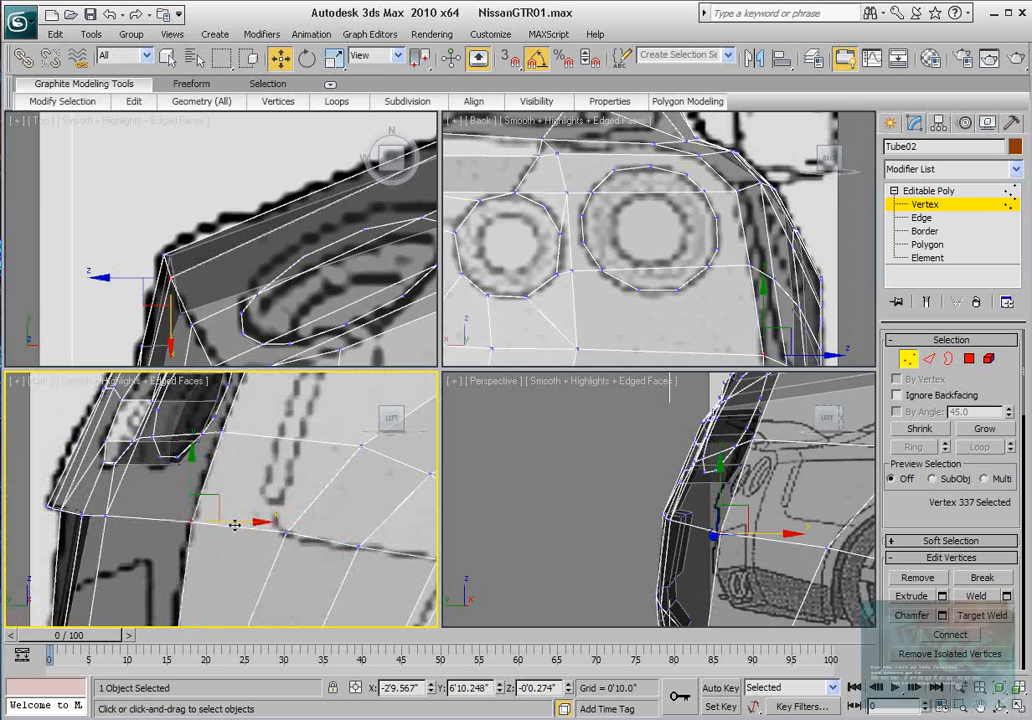
Step: Move the body vertex above and between the two tail lights forward to Y 6'10.178"
scroll(648, 265, down, 2)
mouse_move(718, 468)
alt+middle_down()
mouse_move(666, 502)
mouse_move(698, 491)
mouse_move(691, 484)
mouse_move(713, 467)
alt+middle_up()
click(713, 467)
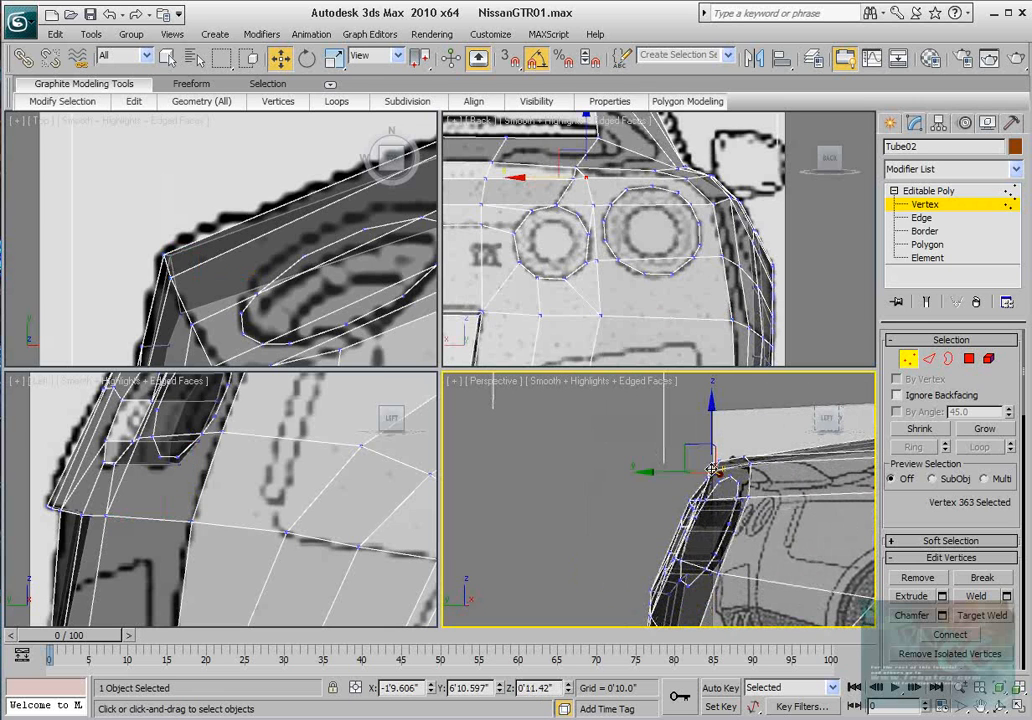
scroll(348, 244, down, 5)
middle_drag(400, 247, 282, 245)
scroll(318, 271, up, 3)
scroll(295, 277, up, 2)
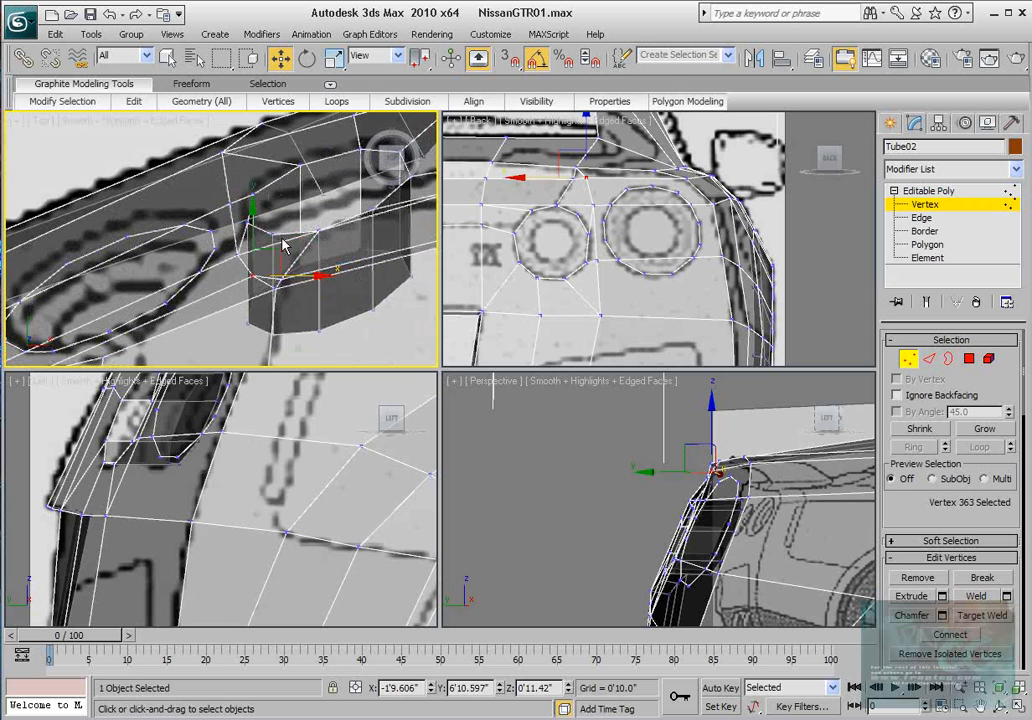
middle_drag(314, 414, 281, 552)
scroll(267, 495, up, 1)
scroll(209, 446, up, 2)
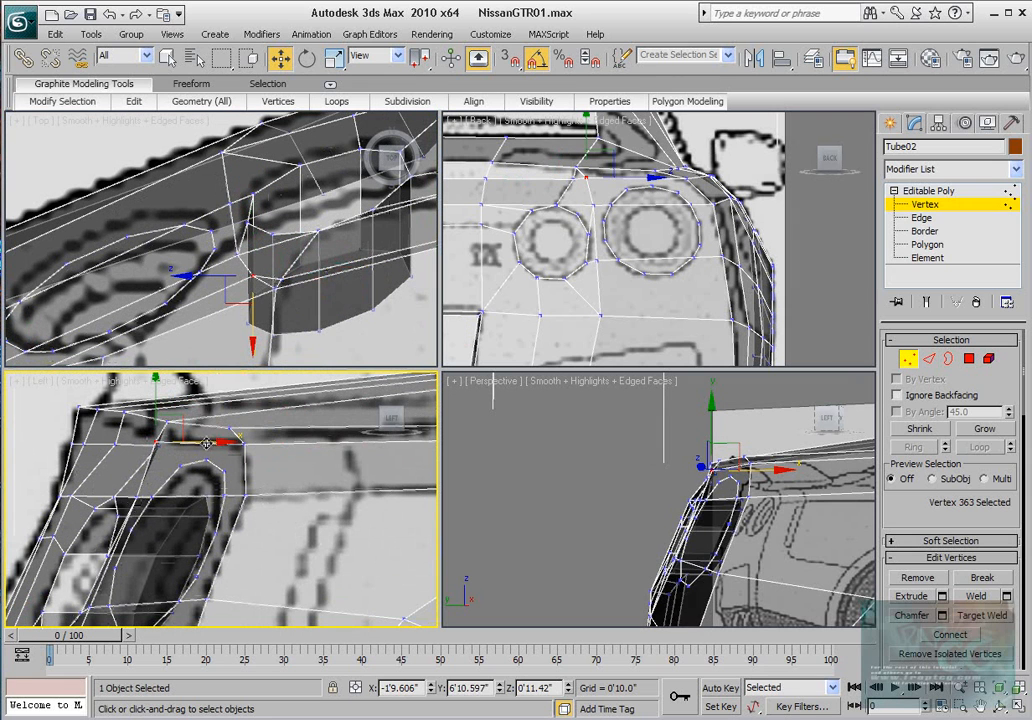
drag(206, 443, 215, 443)
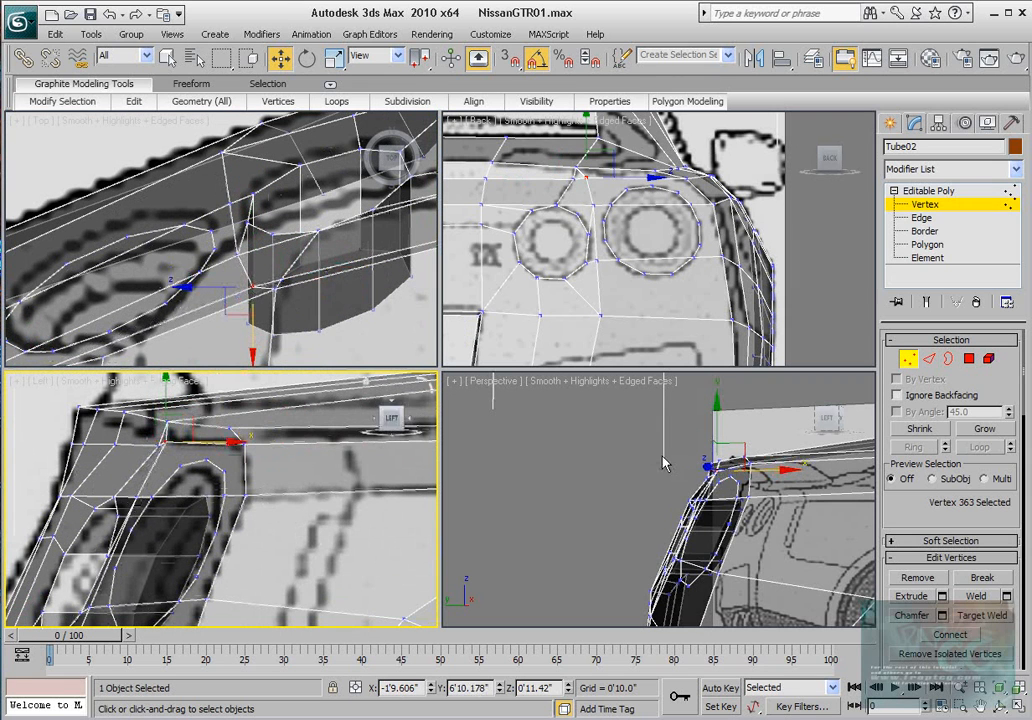
Step: Push the same vertex above the lights further forward, to Y 6'10.022", to line it up with the flattened area
alt+middle_drag(668, 463, 898, 518)
mouse_move(722, 455)
middle_down()
mouse_move(686, 476)
mouse_move(668, 452)
mouse_move(622, 444)
mouse_move(748, 482)
mouse_move(742, 436)
mouse_move(684, 431)
mouse_move(686, 463)
mouse_move(722, 455)
middle_up()
scroll(686, 476, up, 3)
middle_drag(850, 452, 695, 490)
scroll(600, 260, up, 5)
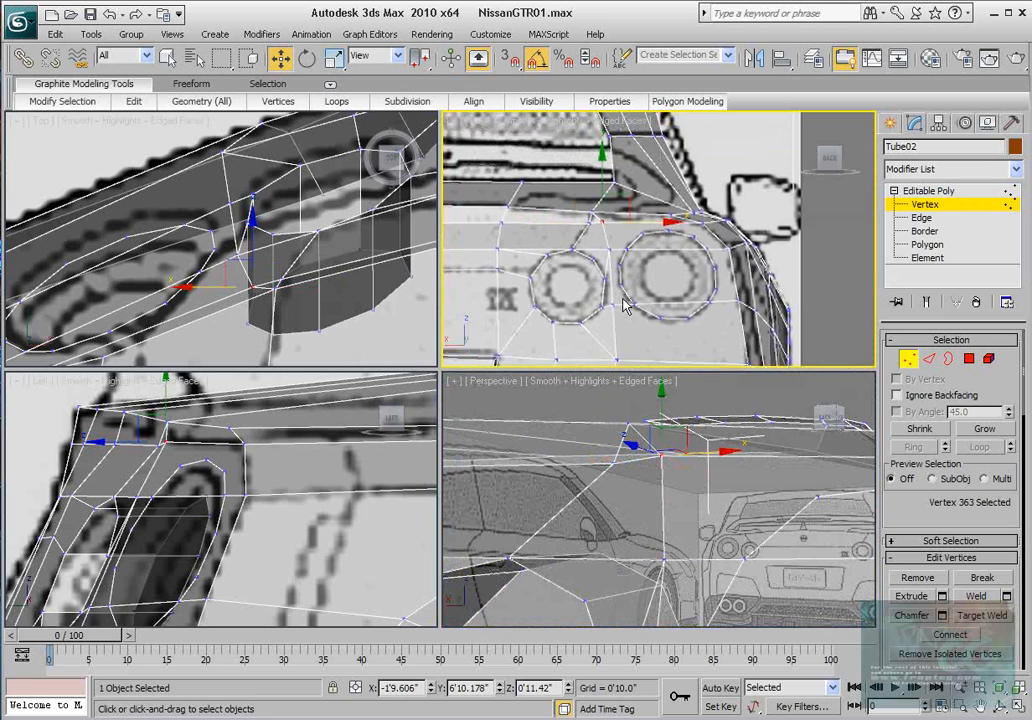
scroll(604, 447, up, 5)
alt+middle_drag(520, 453, 492, 490)
drag(620, 455, 629, 456)
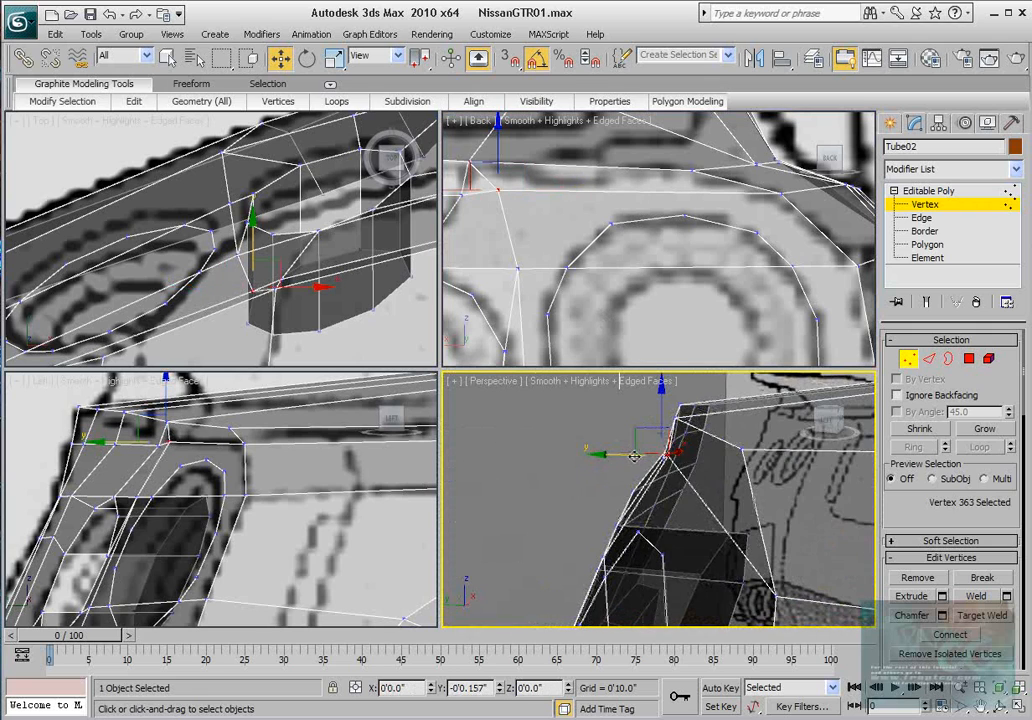
Step: Connect the body vertex above and between the tail lights to the outer light's upper inner outline vertex
alt+middle_drag(630, 456, 696, 493)
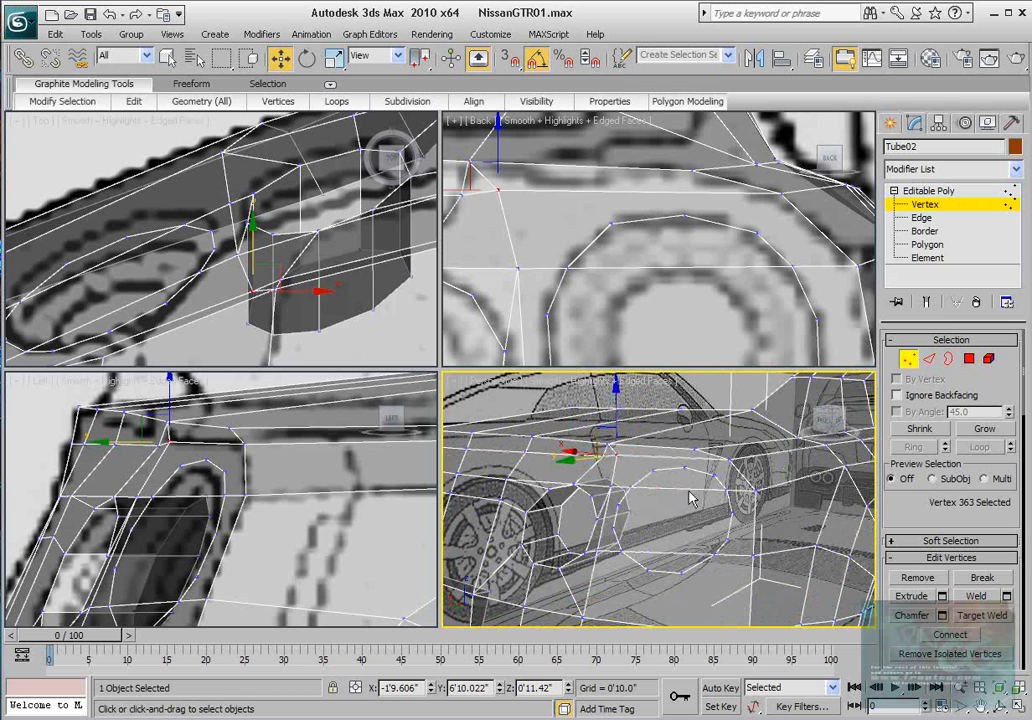
ctrl+click(653, 473)
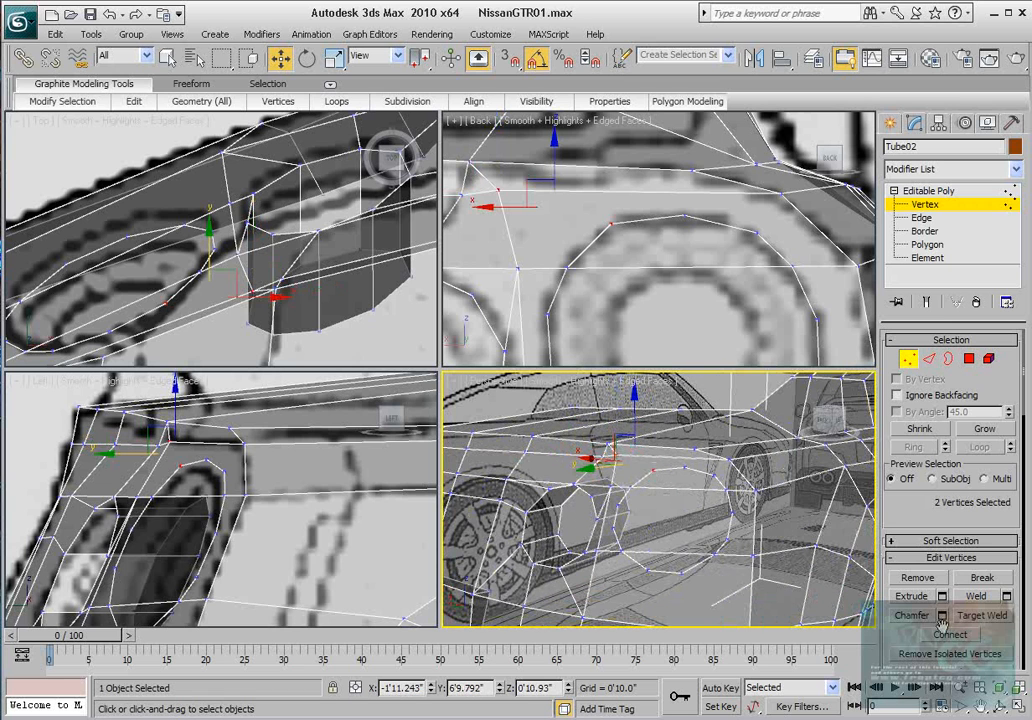
alt+middle_drag(620, 520, 706, 493)
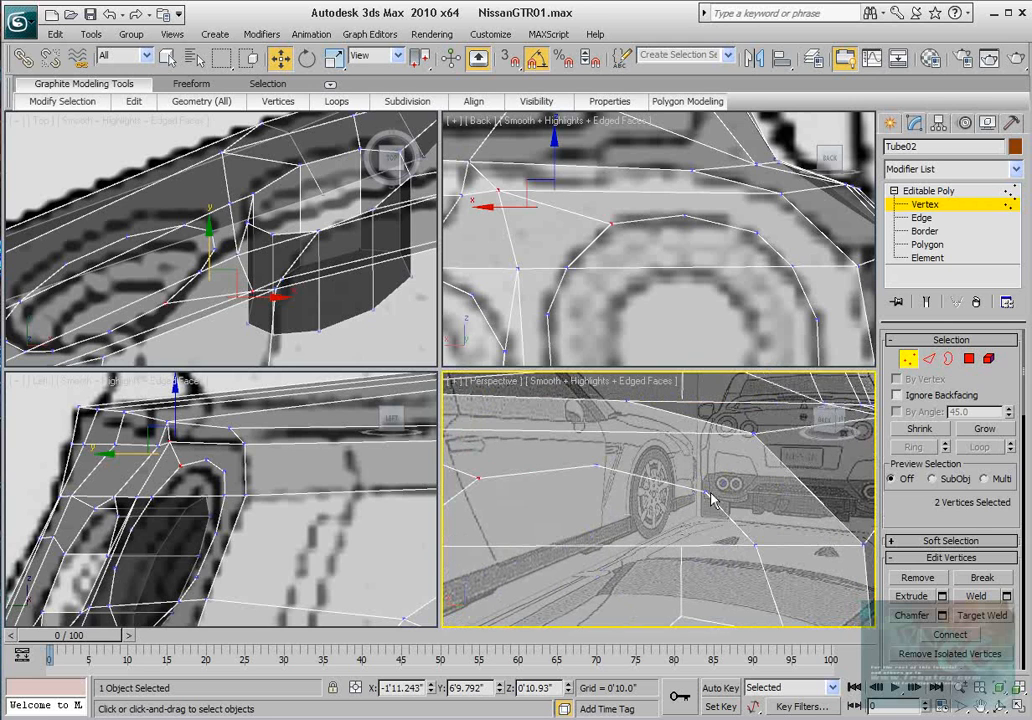
ctrl+click(706, 493)
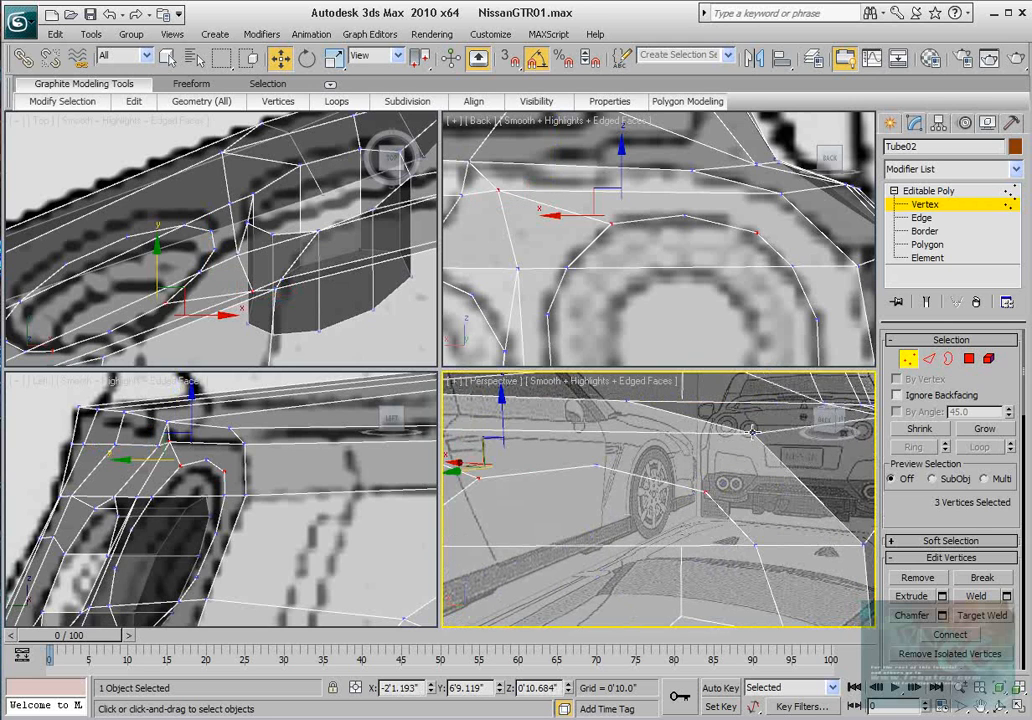
ctrl+click(752, 432)
key(ctrl+z)
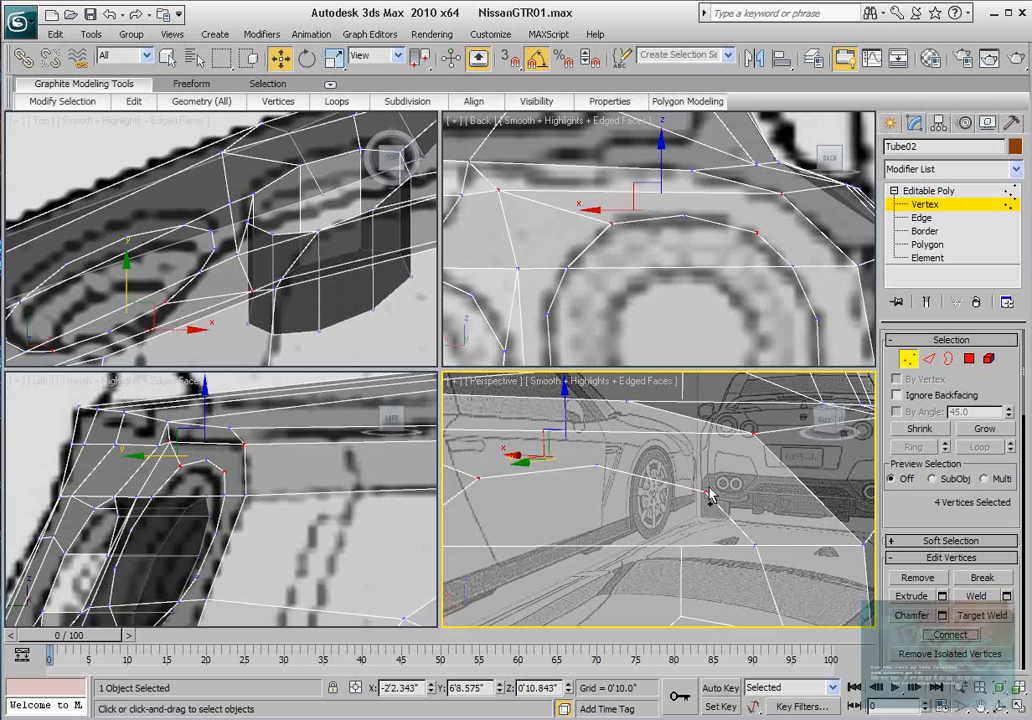
Step: Connect the outer light's upper outer outline vertex to the nearest body vertex diagonally above it
click(707, 493)
ctrl+click(753, 433)
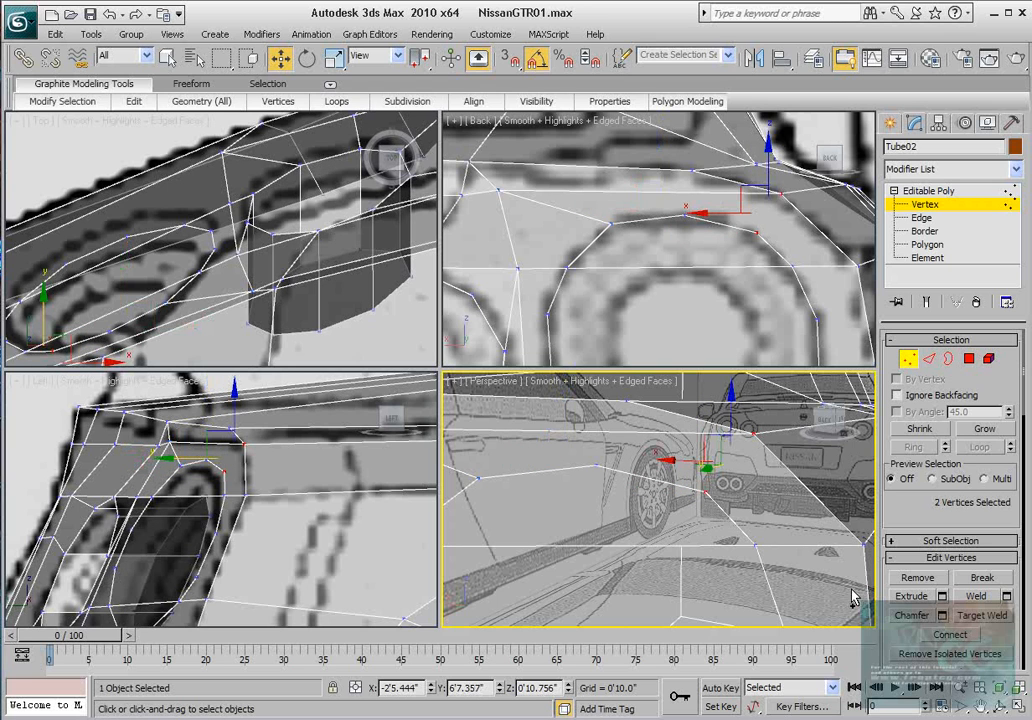
click(934, 637)
middle_drag(668, 525, 630, 496)
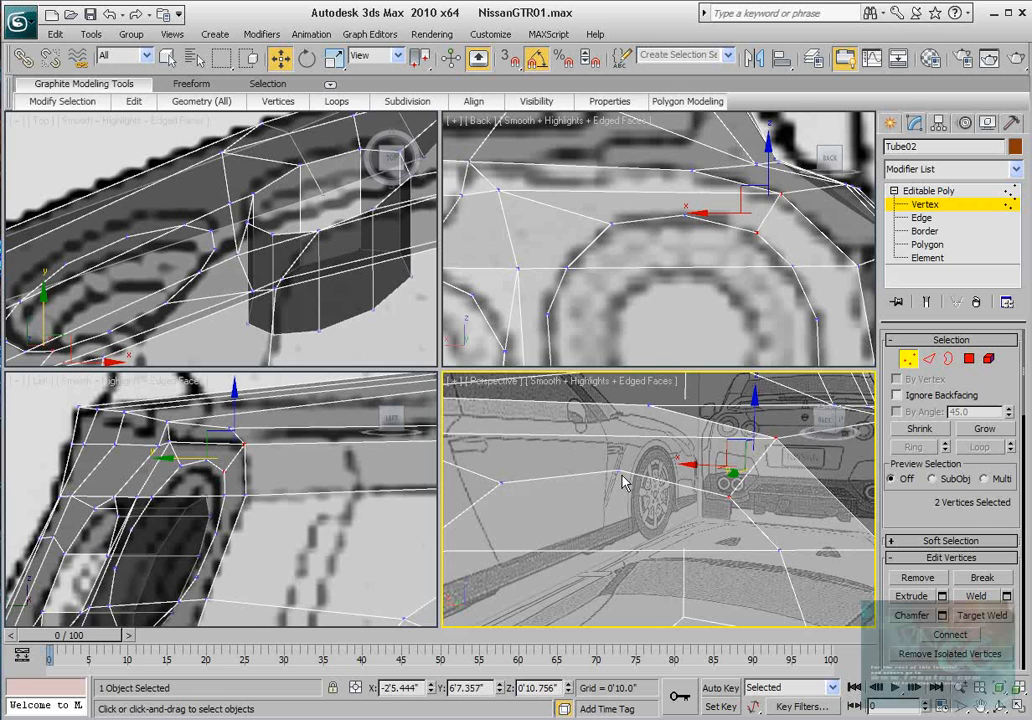
click(620, 474)
scroll(625, 482, down, 3)
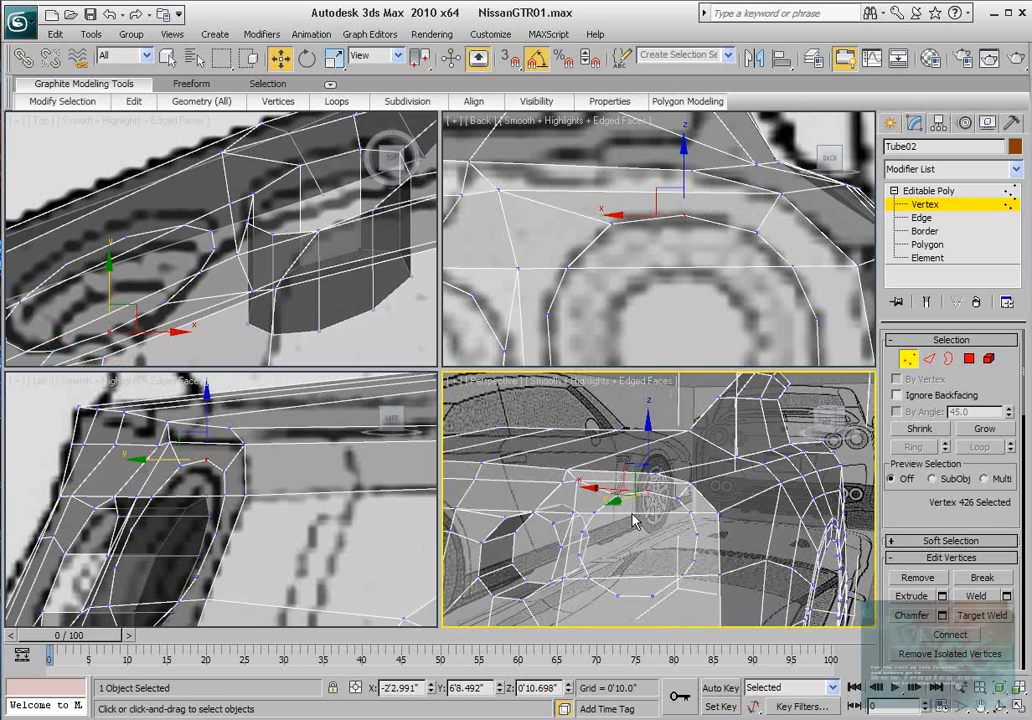
alt+middle_drag(626, 516, 639, 504)
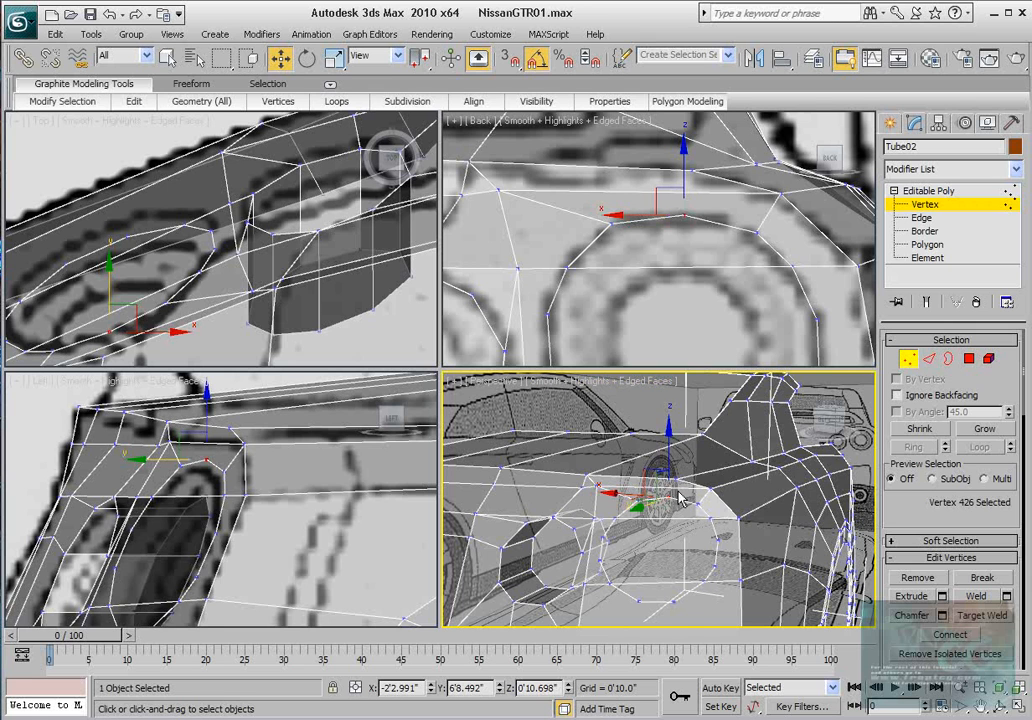
scroll(680, 498, up, 4)
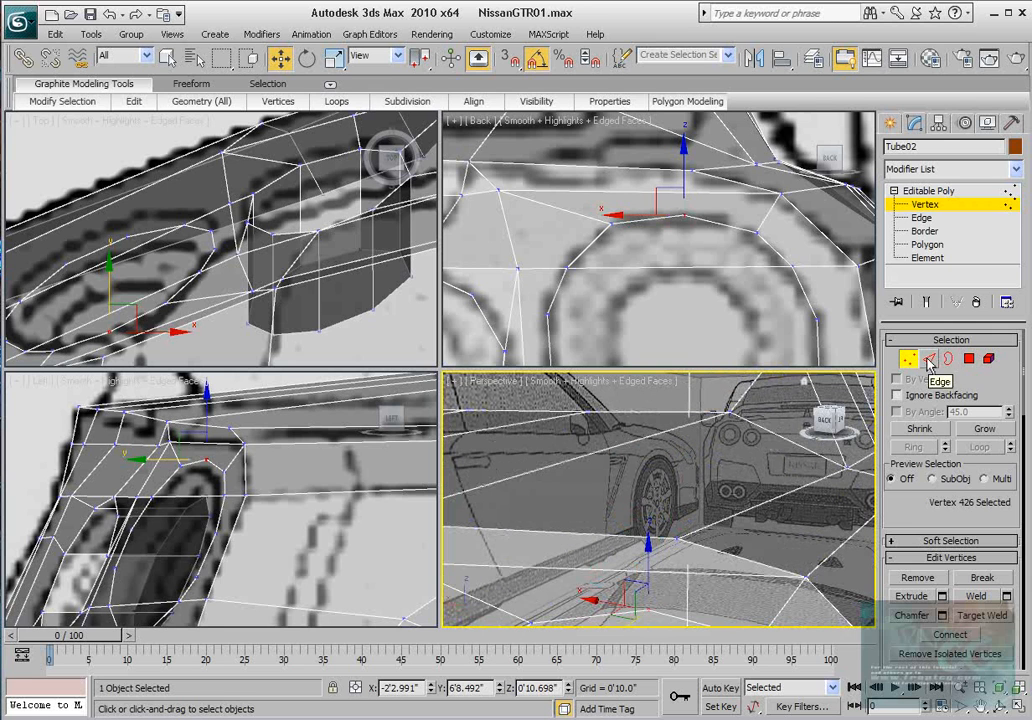
click(929, 360)
click(608, 537)
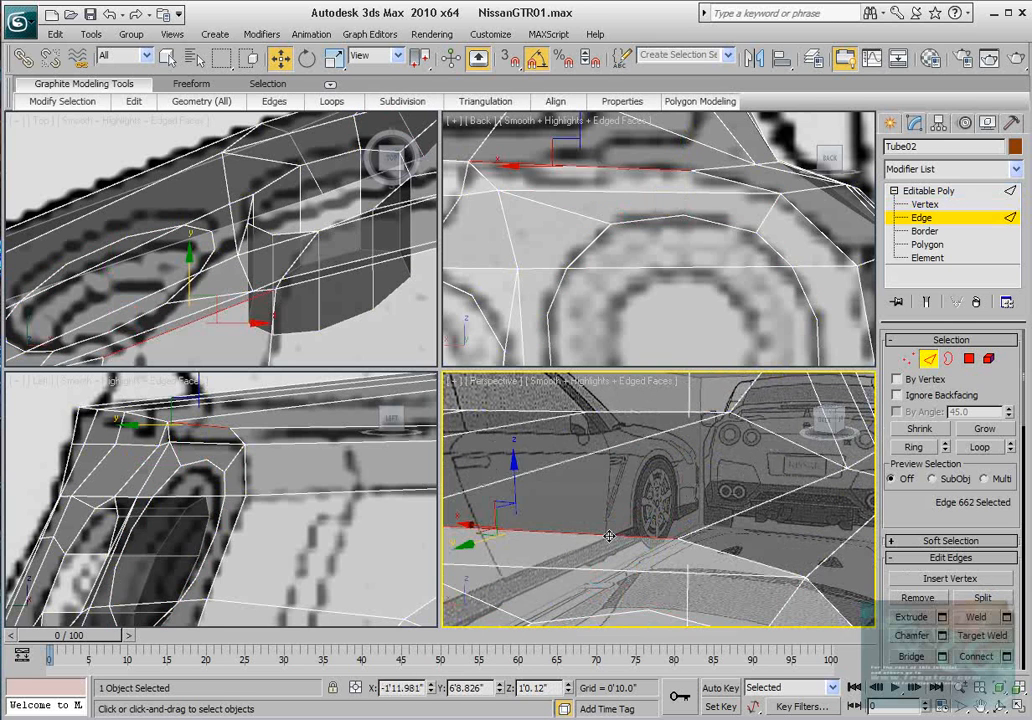
click(926, 452)
scroll(745, 460, down, 1)
mouse_move(733, 456)
alt+middle_down()
mouse_move(713, 468)
mouse_move(745, 467)
mouse_move(733, 468)
mouse_move(728, 440)
mouse_move(738, 440)
alt+middle_up()
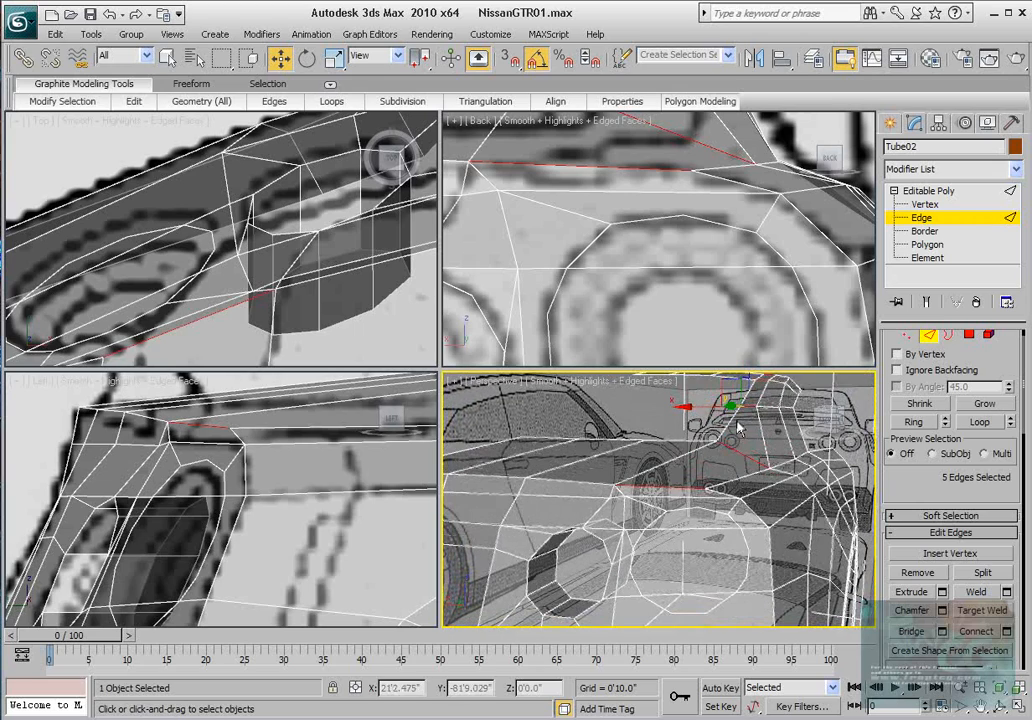
click(687, 507)
alt+middle_drag(687, 507, 688, 491)
key(1)
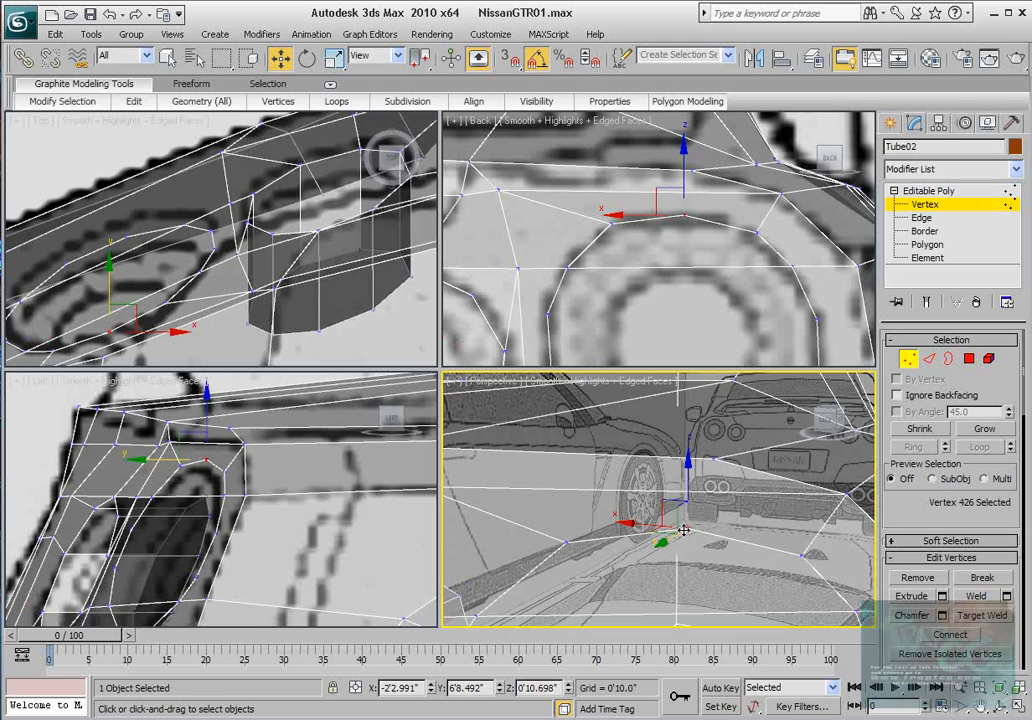
Step: Cut an edge from the outer light's topmost outline vertex up to the body vertex directly above it
alt+middle_drag(680, 540, 706, 525)
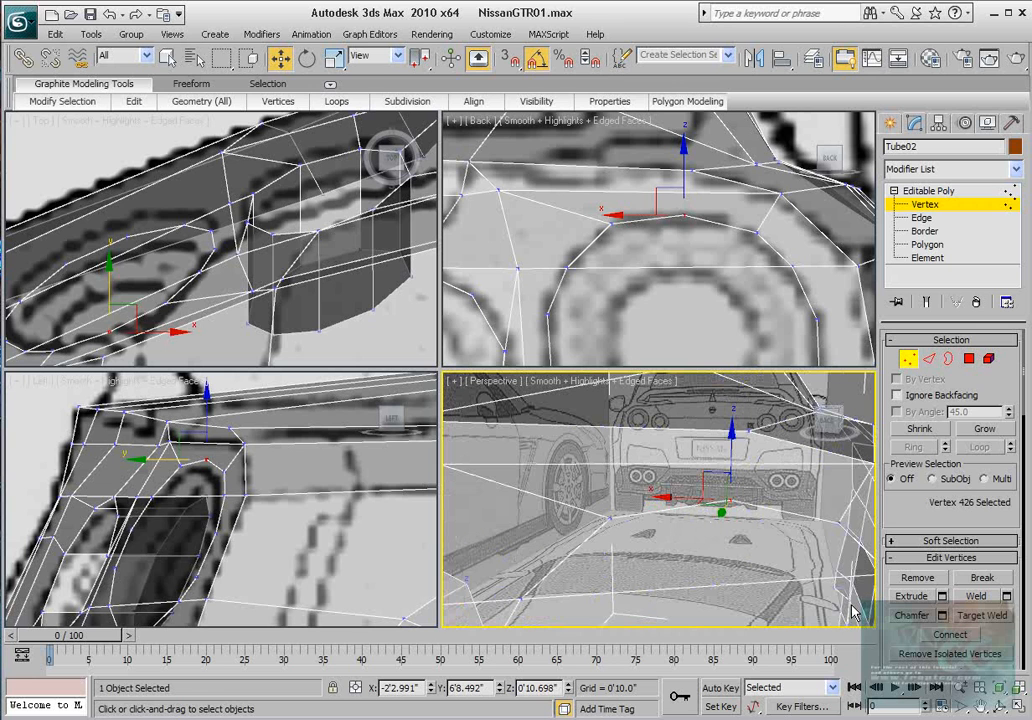
scroll(911, 522, down, 10)
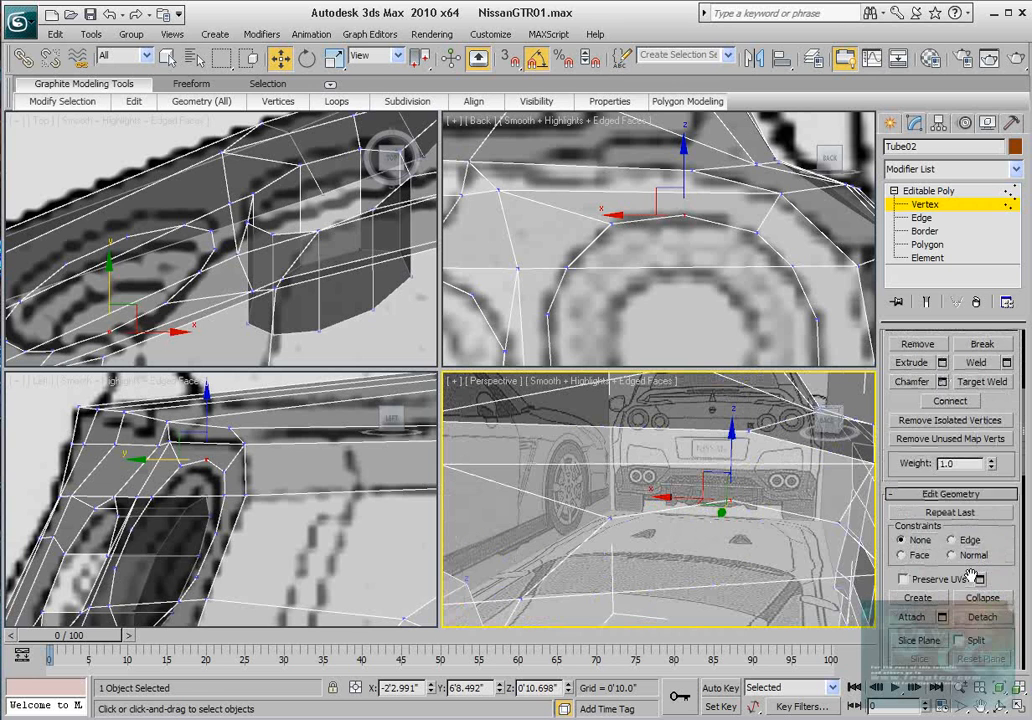
scroll(973, 588, down, 15)
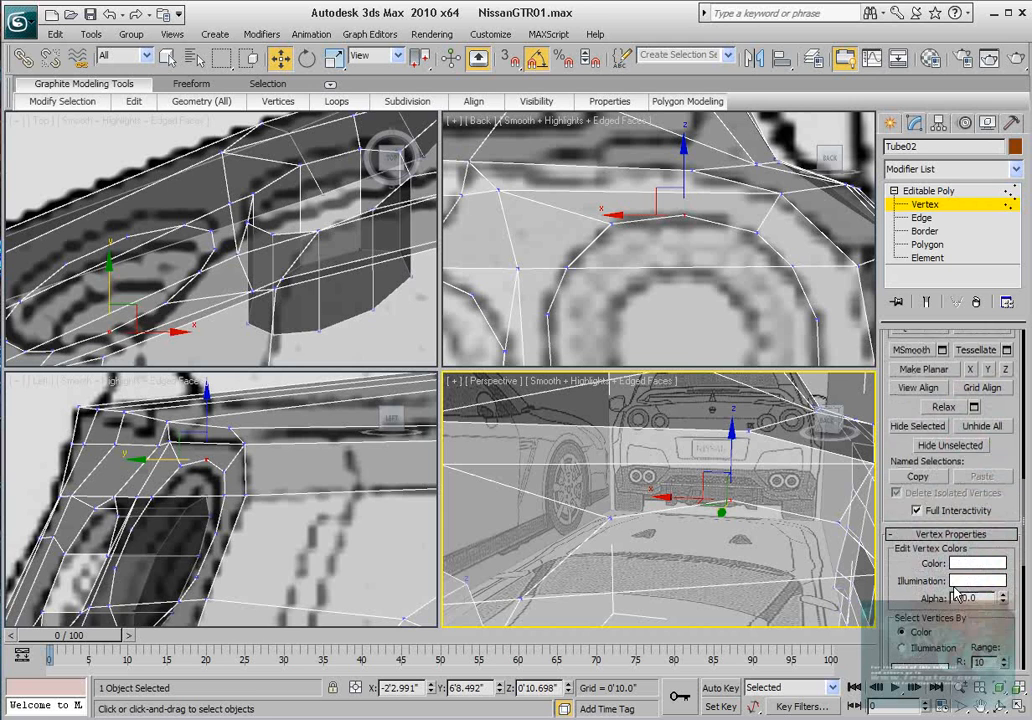
scroll(960, 585, up, 10)
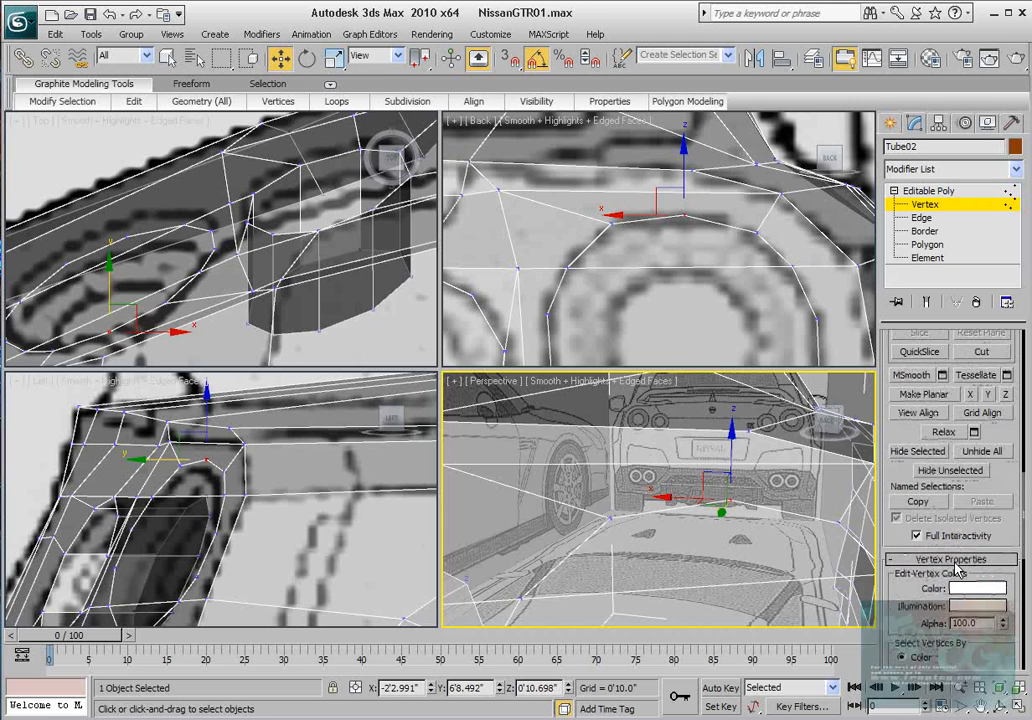
scroll(946, 487, up, 2)
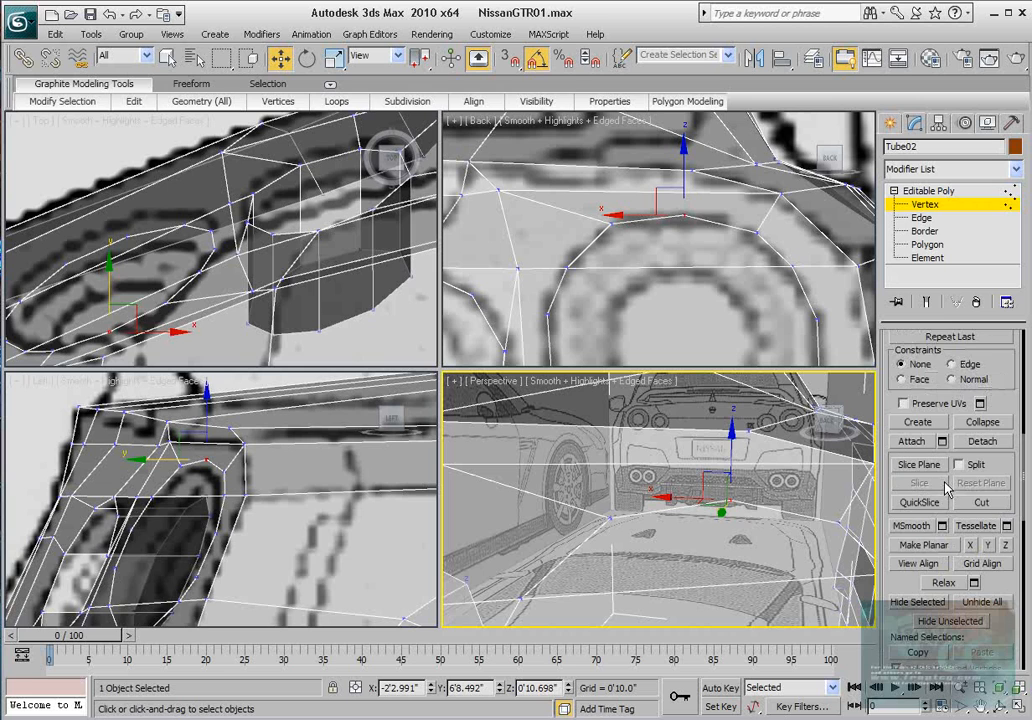
click(982, 503)
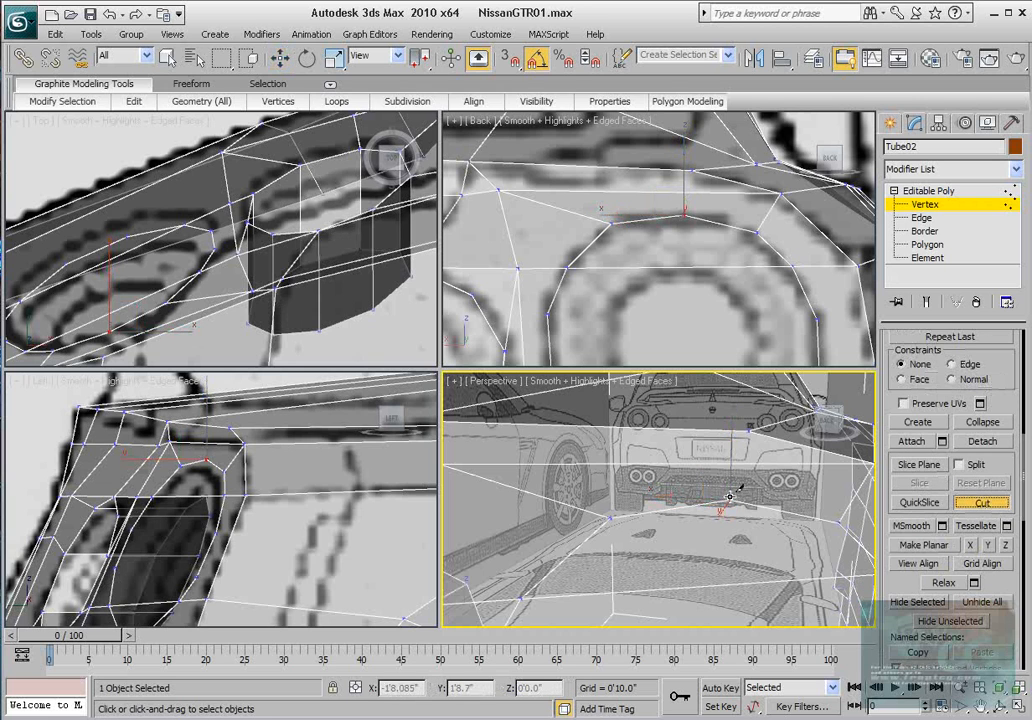
click(730, 501)
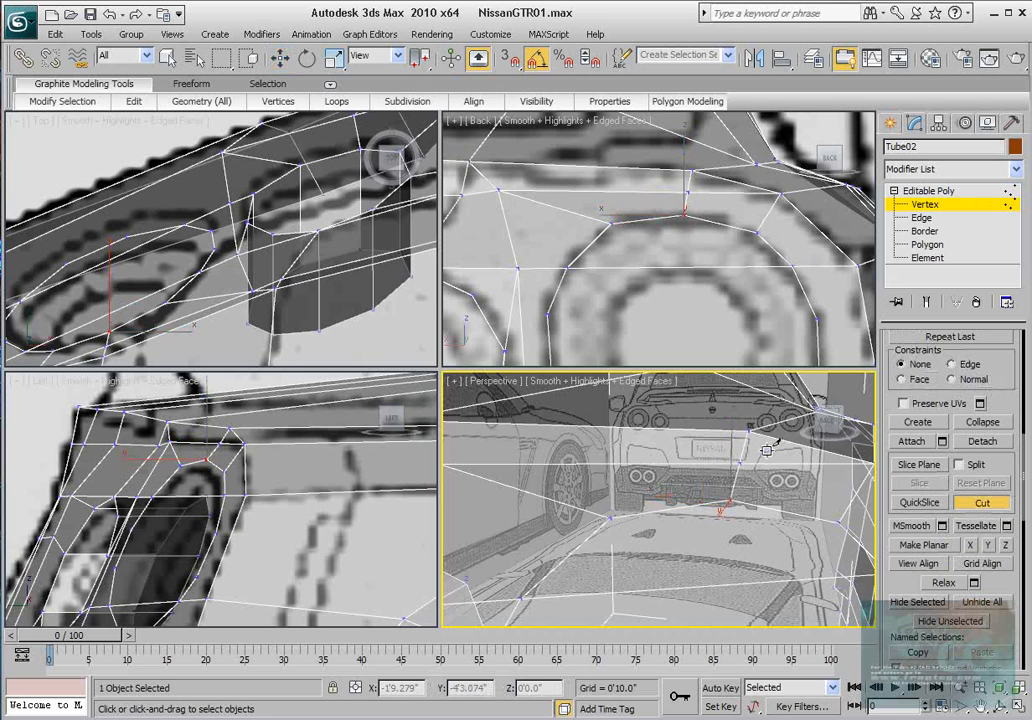
alt+middle_drag(749, 432, 714, 494)
alt+middle_drag(635, 487, 694, 464)
click(983, 505)
key(w)
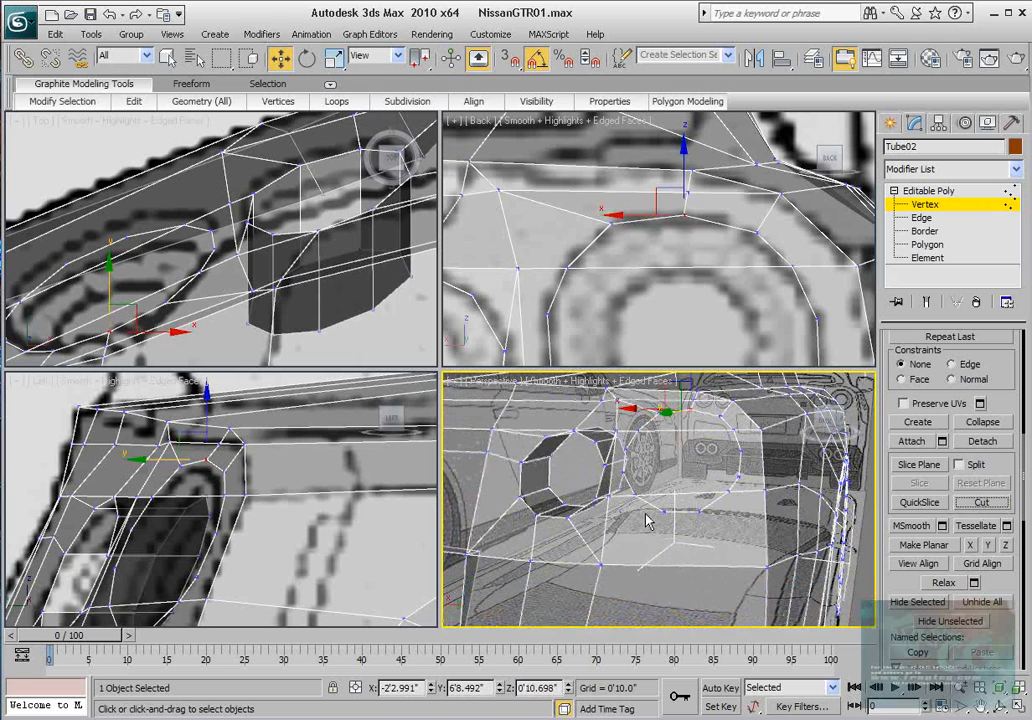
Step: Connect the outer light's two bottom outline vertices to the inner and outer body vertices diagonally below them
click(662, 510)
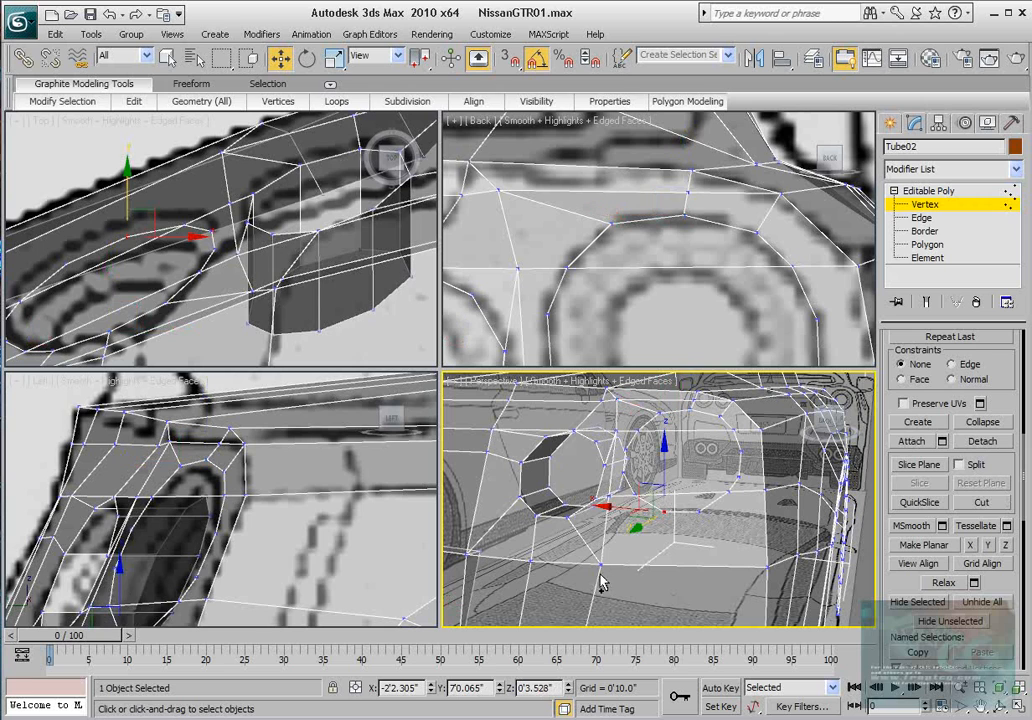
ctrl+click(600, 563)
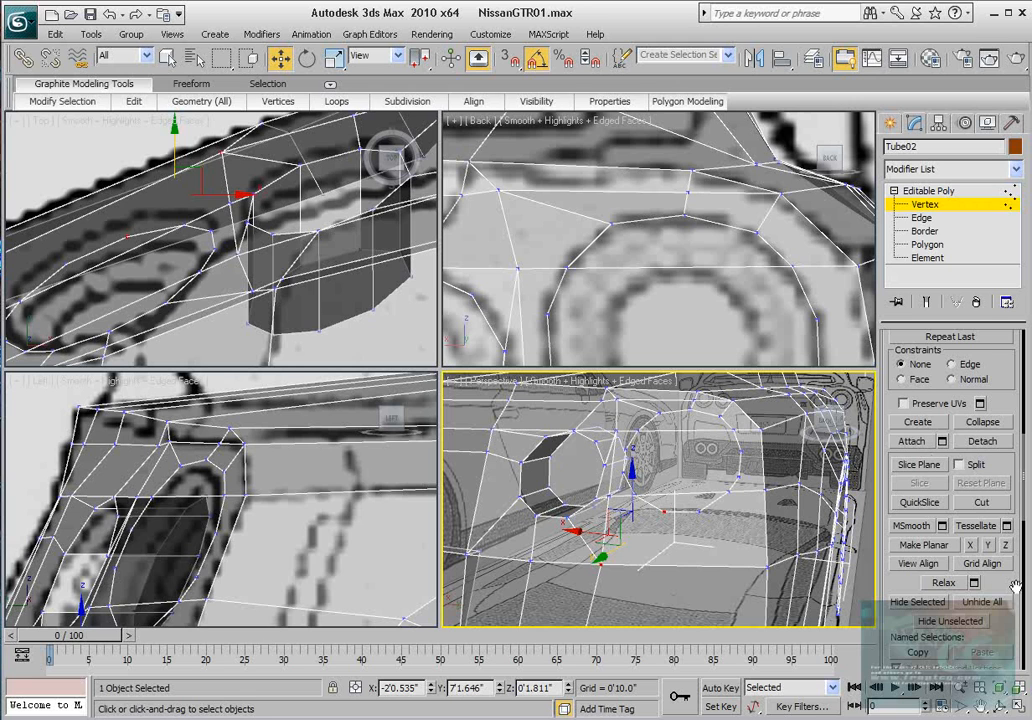
scroll(968, 530, up, 5)
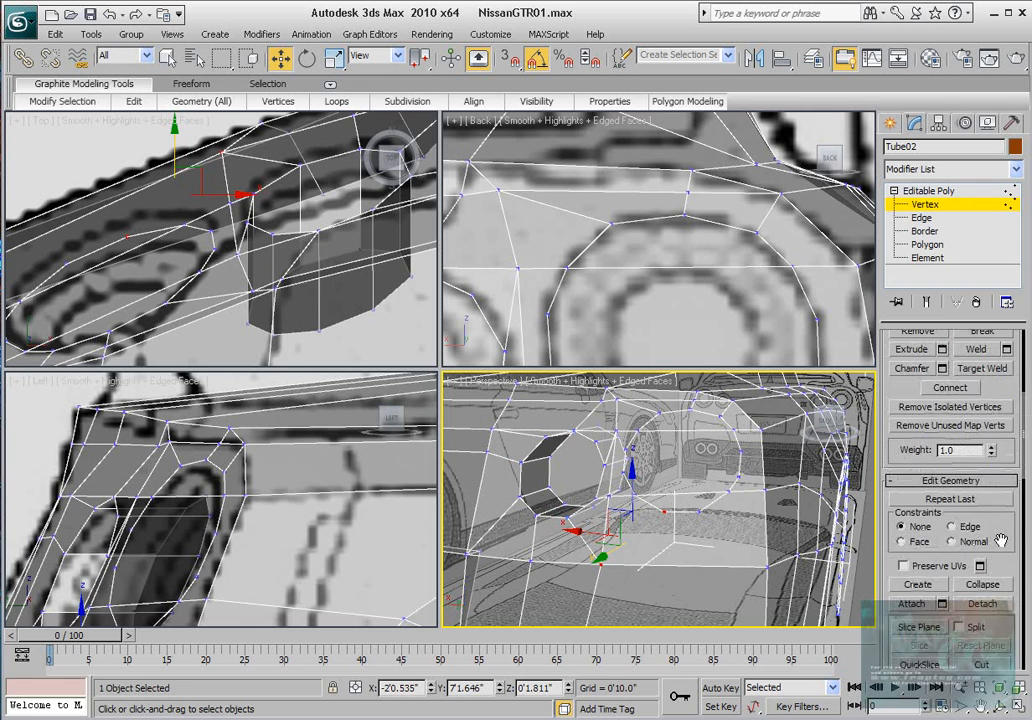
click(955, 463)
middle_drag(760, 497, 694, 499)
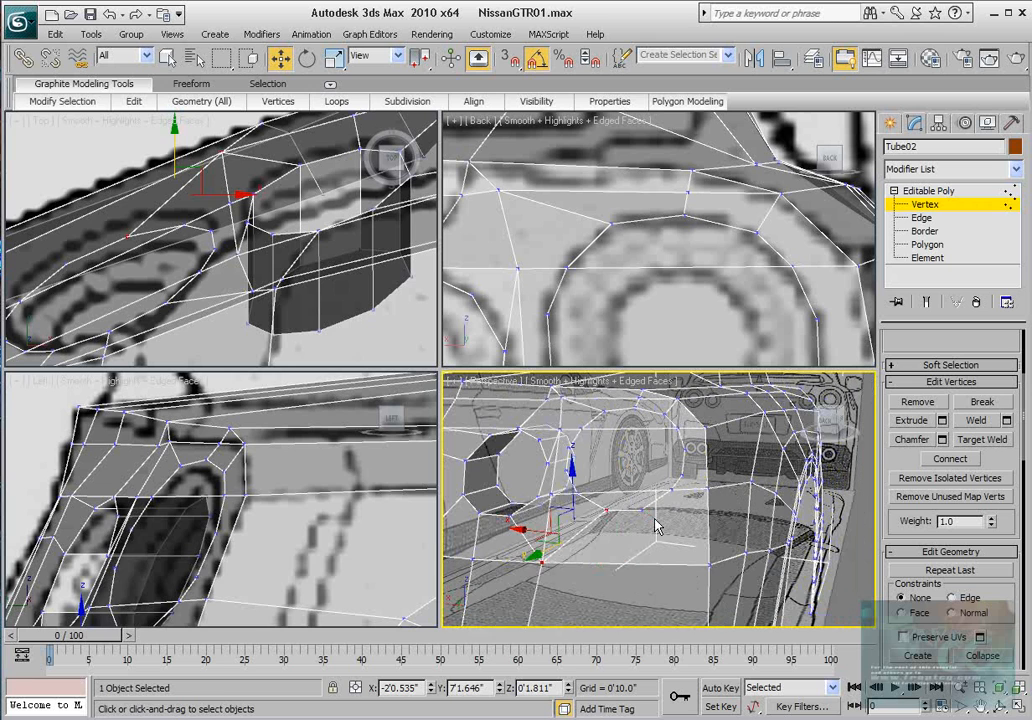
click(641, 509)
ctrl+click(706, 564)
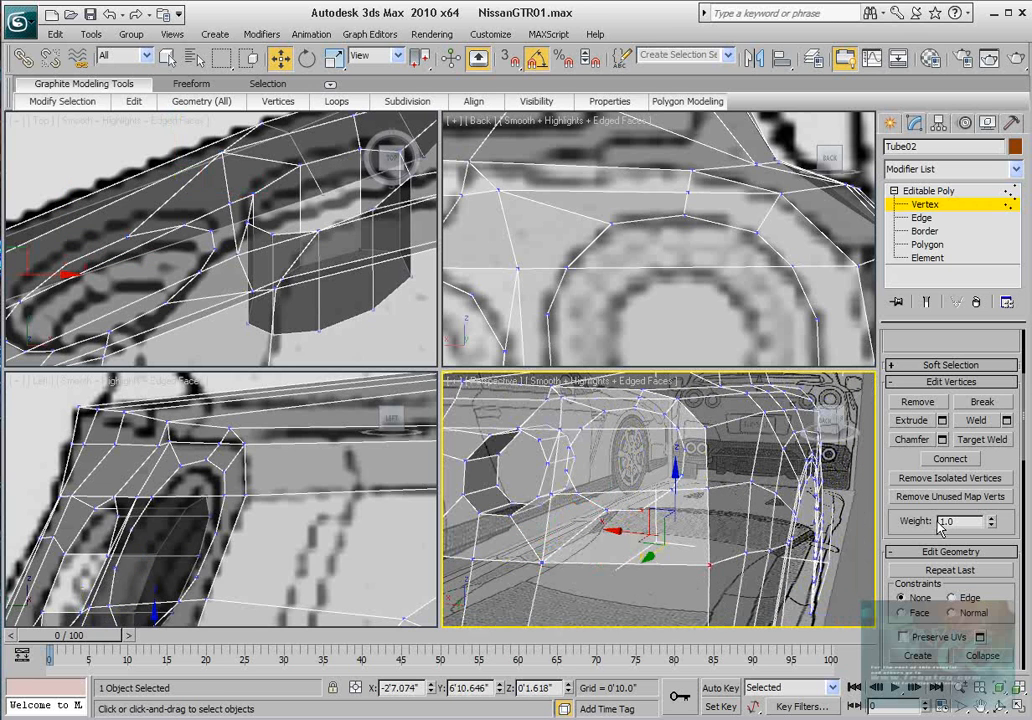
click(947, 458)
Step: Connect the lower and upper vertices on the outer light's outer side to the adjacent vertices on the body's corner edge
scroll(705, 462, up, 3)
middle_drag(705, 462, 666, 462)
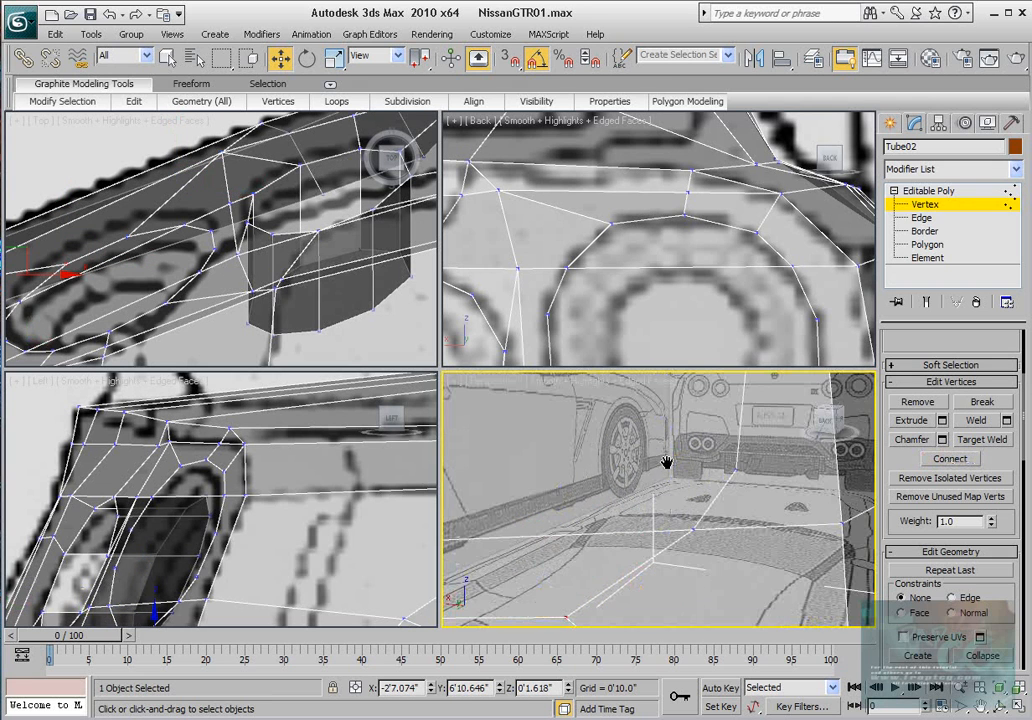
click(737, 471)
ctrl+click(842, 523)
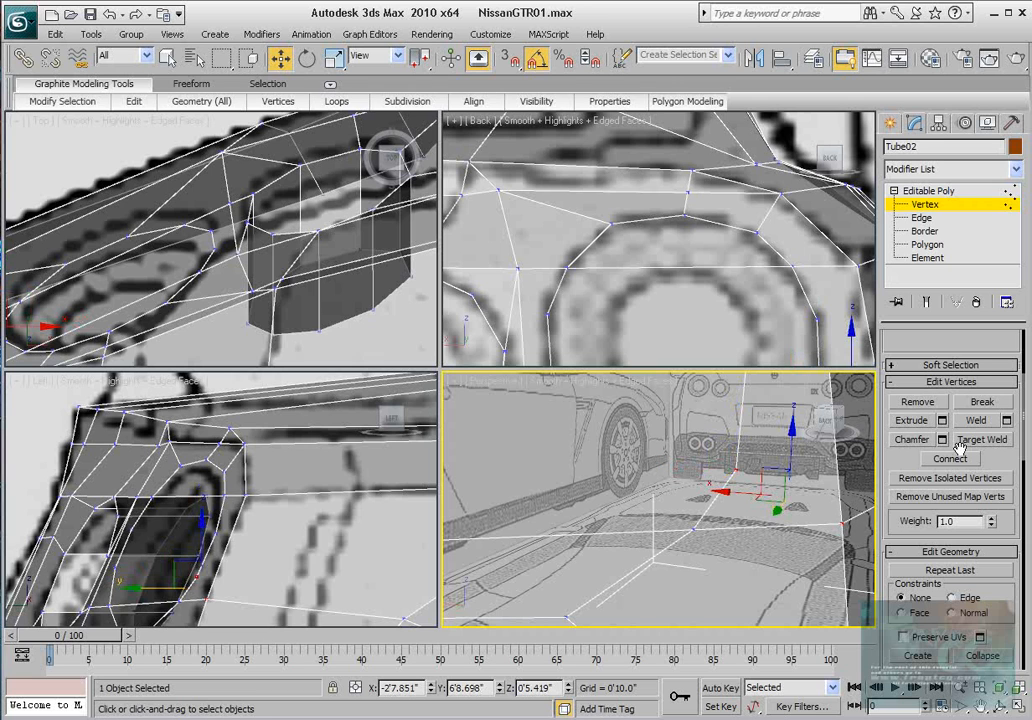
click(951, 458)
middle_drag(796, 404, 754, 476)
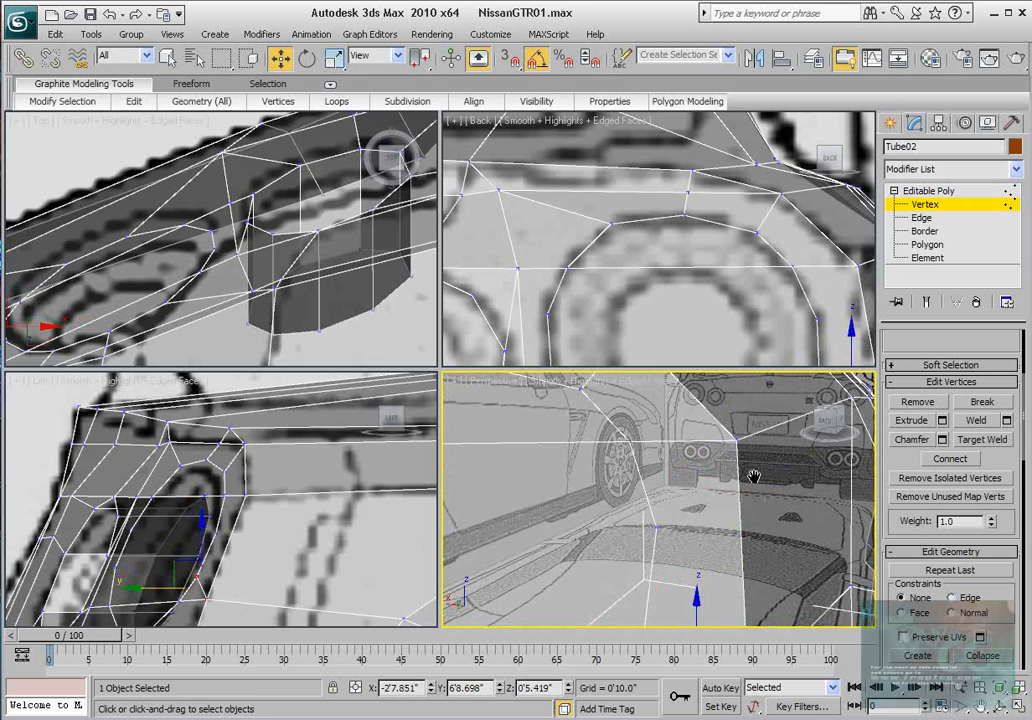
click(658, 526)
ctrl+click(738, 440)
Step: Cut an edge across the strip between the two lights, from the inner light's nearest outline vertex to the outer light's facing upper vertex
middle_drag(722, 530, 712, 484)
scroll(742, 490, down, 4)
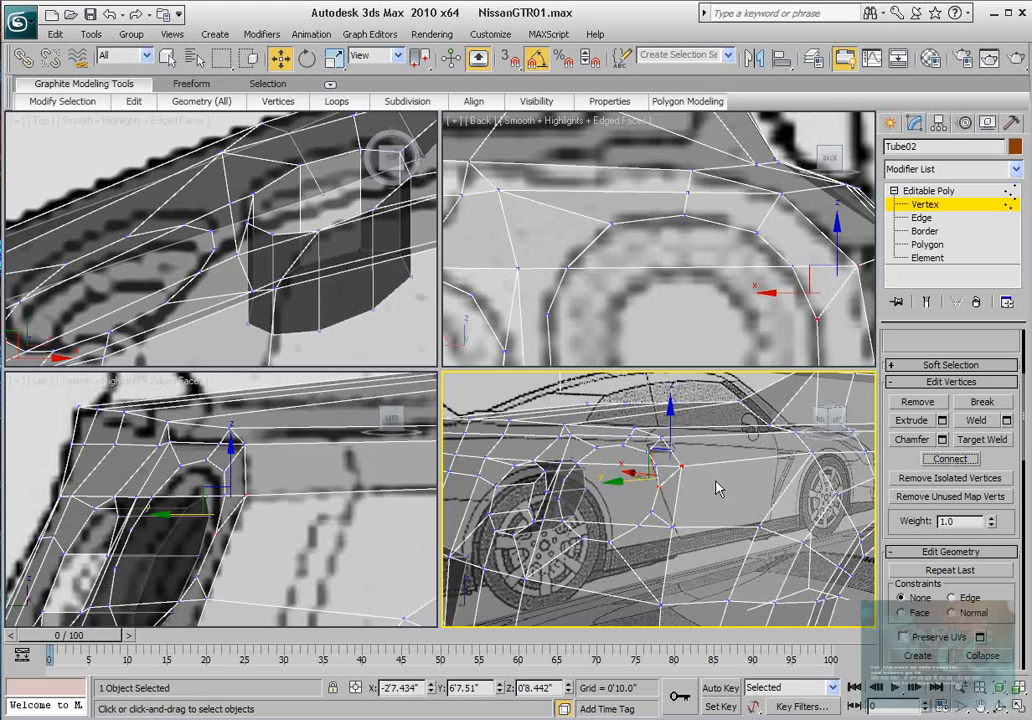
alt+middle_drag(719, 486, 656, 450)
click(653, 485)
ctrl+click(634, 503)
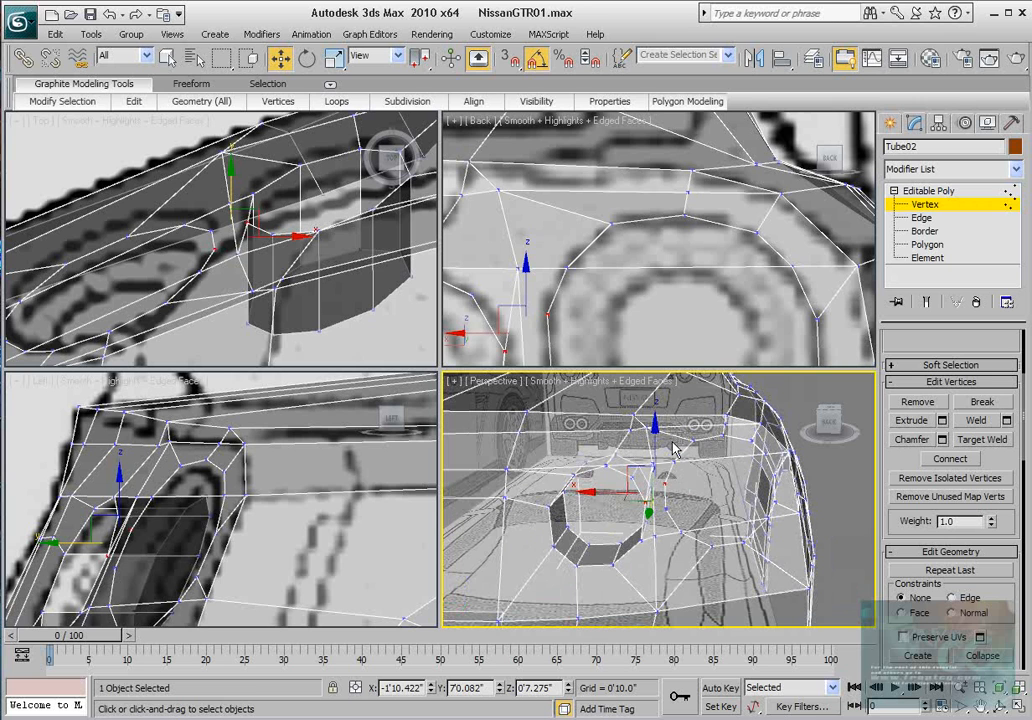
drag(1000, 597, 983, 469)
click(981, 485)
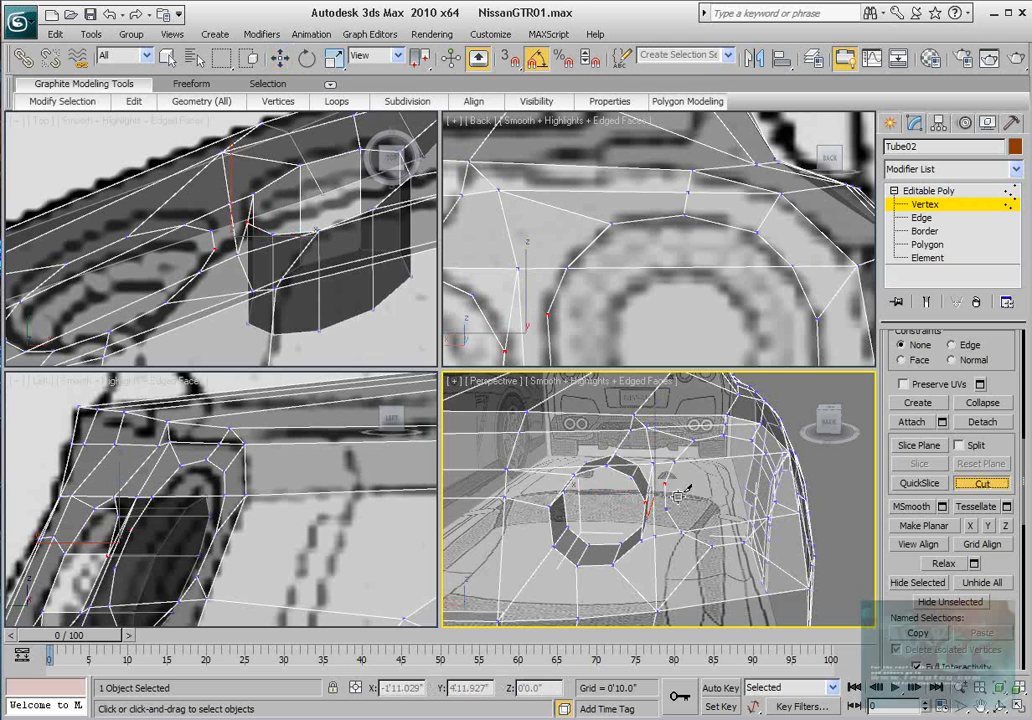
scroll(658, 238, down, 3)
middle_drag(622, 298, 691, 240)
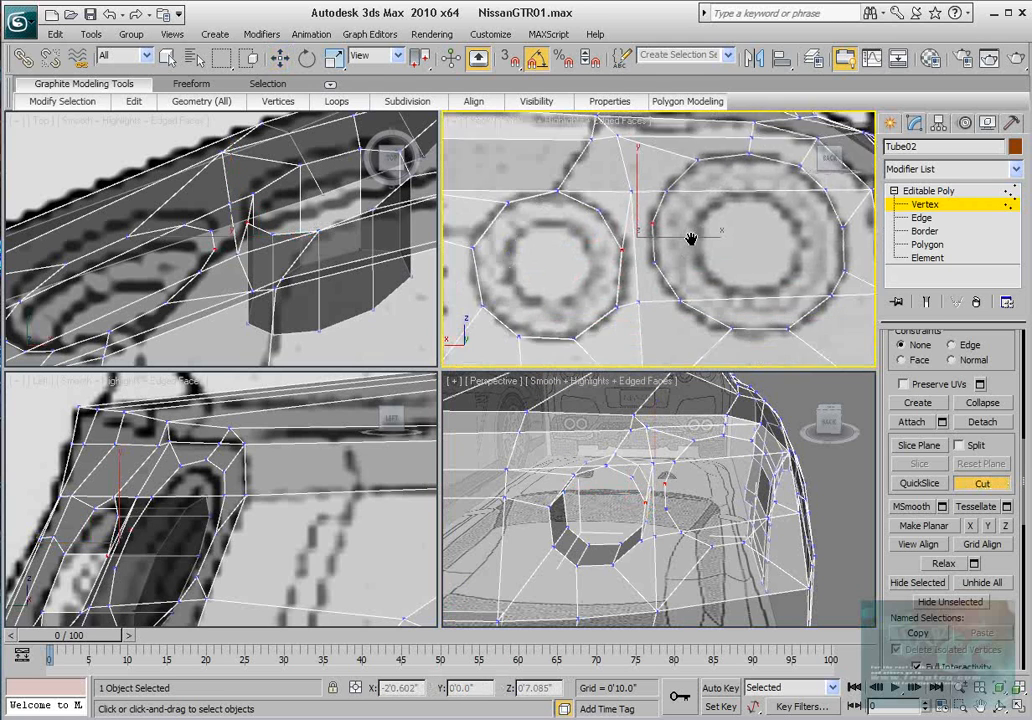
scroll(663, 218, up, 3)
middle_drag(629, 223, 632, 227)
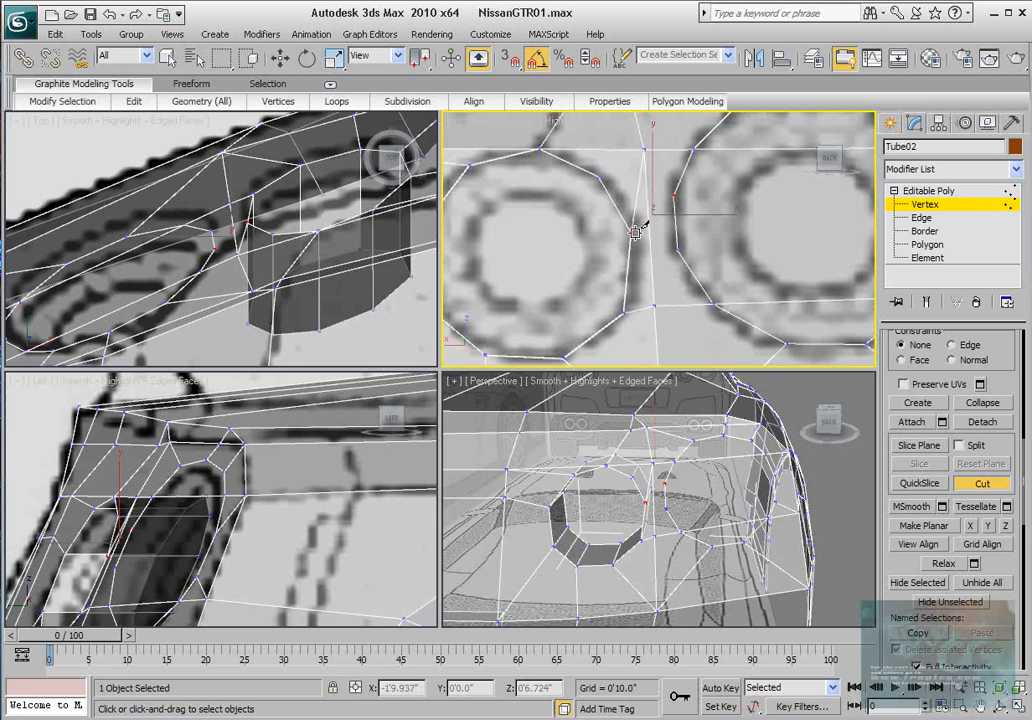
click(632, 228)
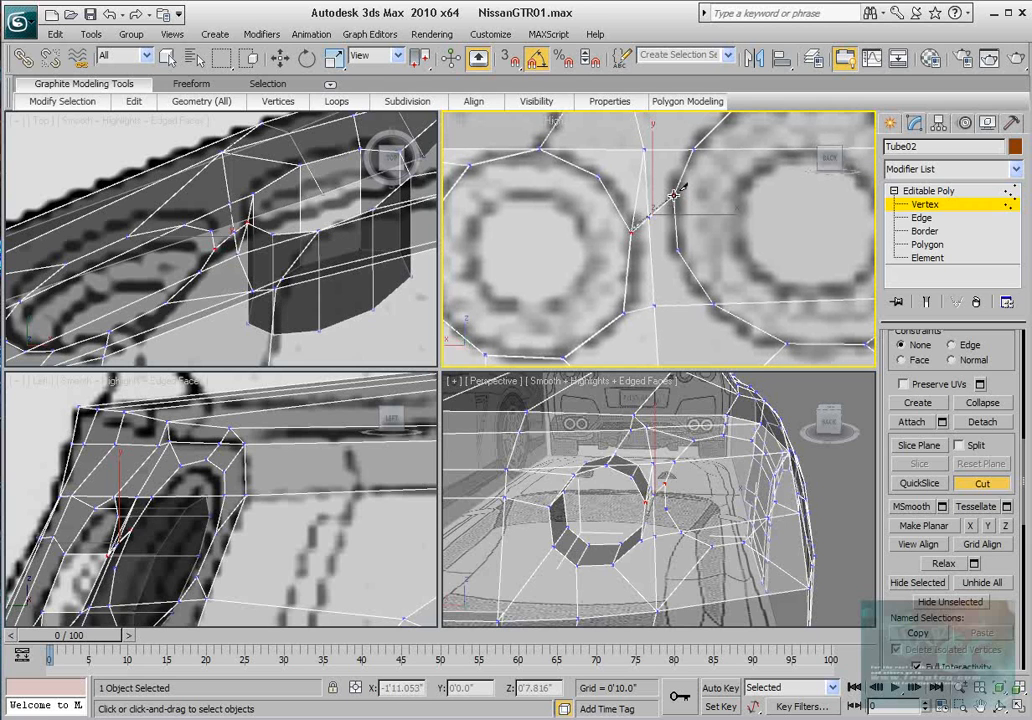
Step: Undo the last edge cut across the strip between the two lights and leave the Cut tool
click(674, 195)
right_click(704, 195)
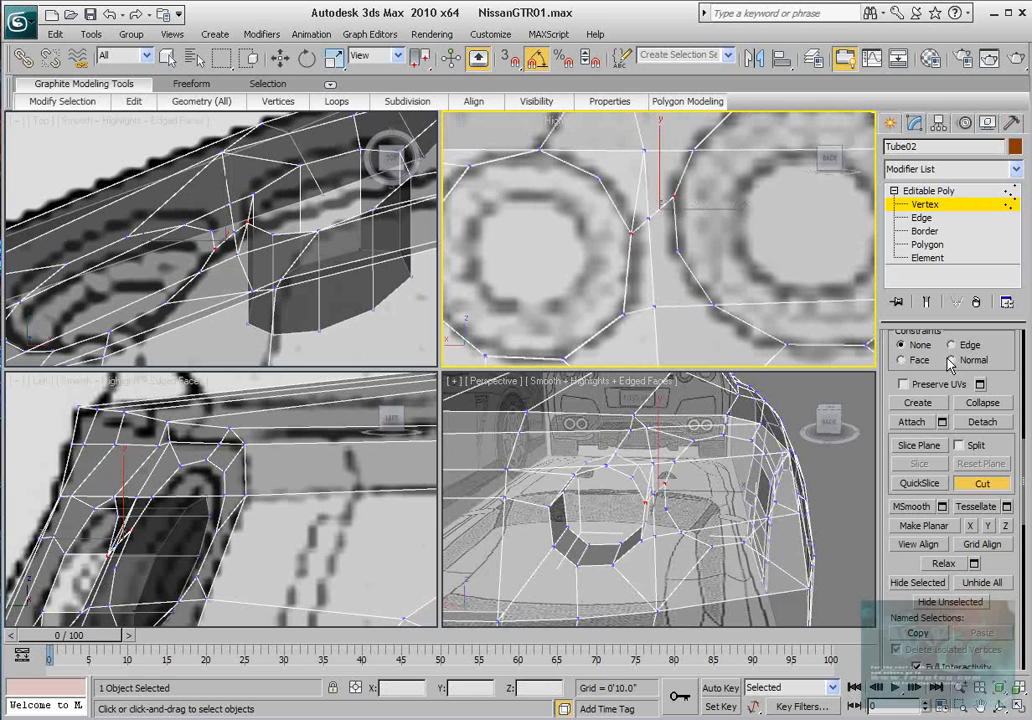
click(995, 484)
key(ctrl+z)
right_click(728, 197)
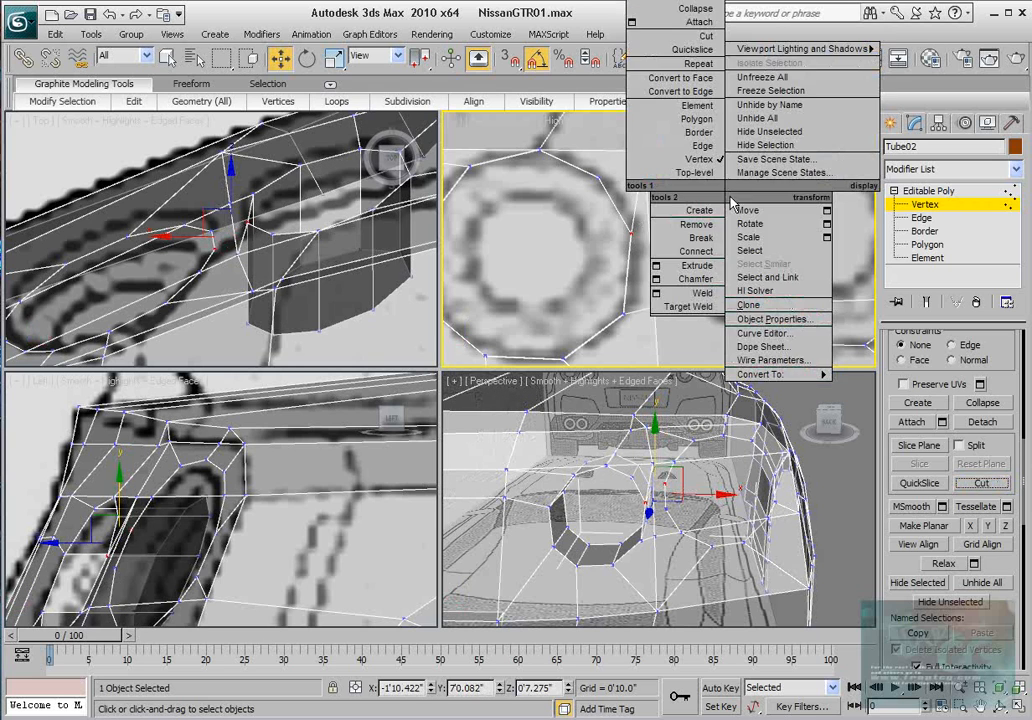
Step: Move the inner light's upper and middle outline vertices facing the outer light to round its shape along the reference circle
click(632, 228)
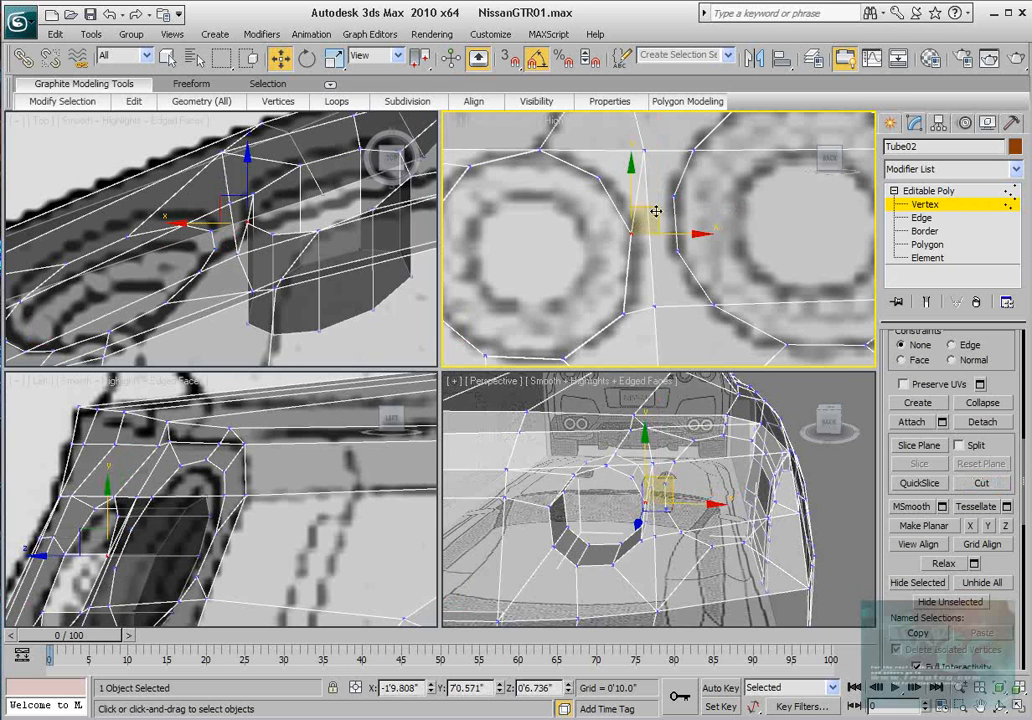
drag(652, 219, 661, 238)
key(ctrl+z)
drag(599, 257, 664, 250)
drag(585, 204, 638, 168)
drag(621, 279, 647, 258)
Step: Move the inner light's selected side vertices along Y to about 6'11.083", in line with the surrounding body surface
alt+middle_drag(665, 545, 560, 521)
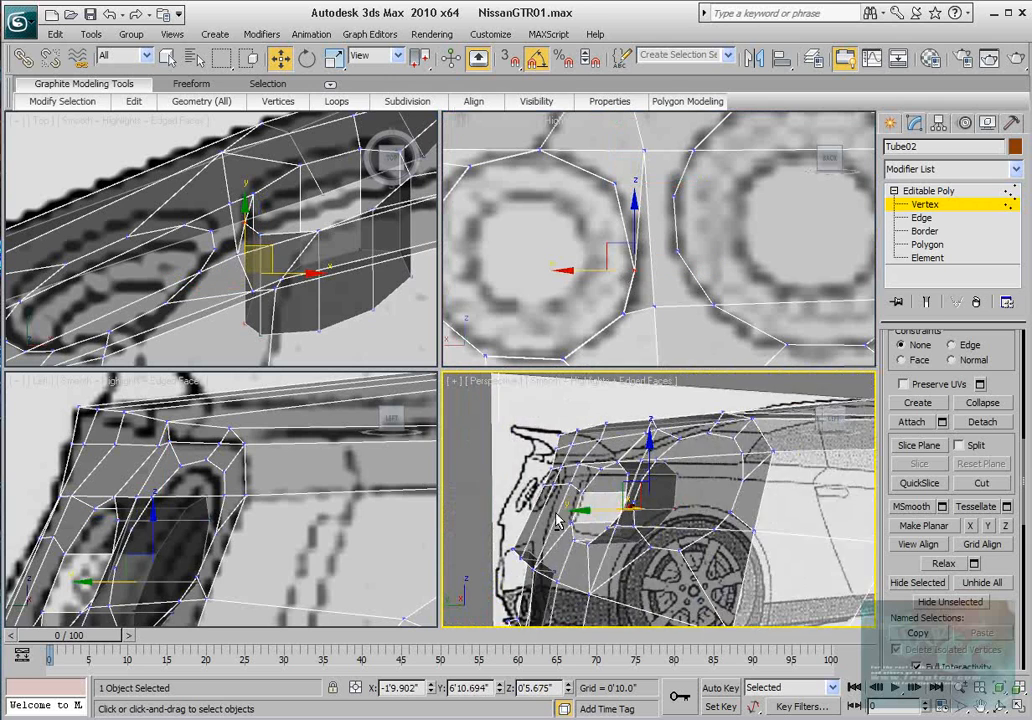
scroll(627, 514, up, 5)
middle_drag(627, 514, 627, 497)
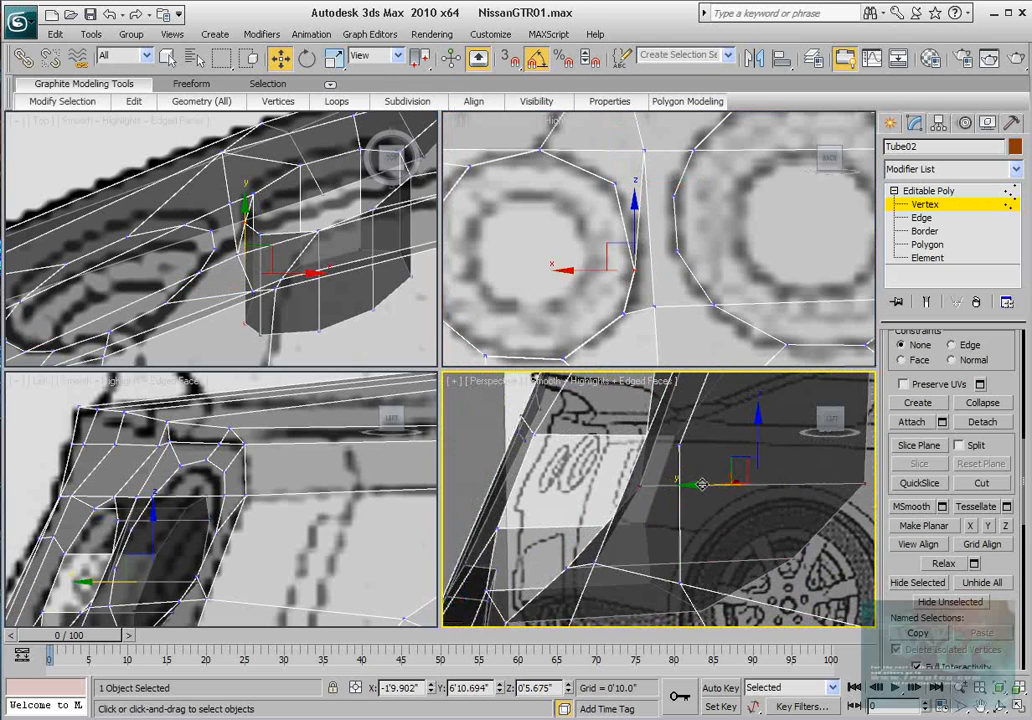
drag(703, 485, 684, 483)
alt+middle_drag(673, 500, 706, 487)
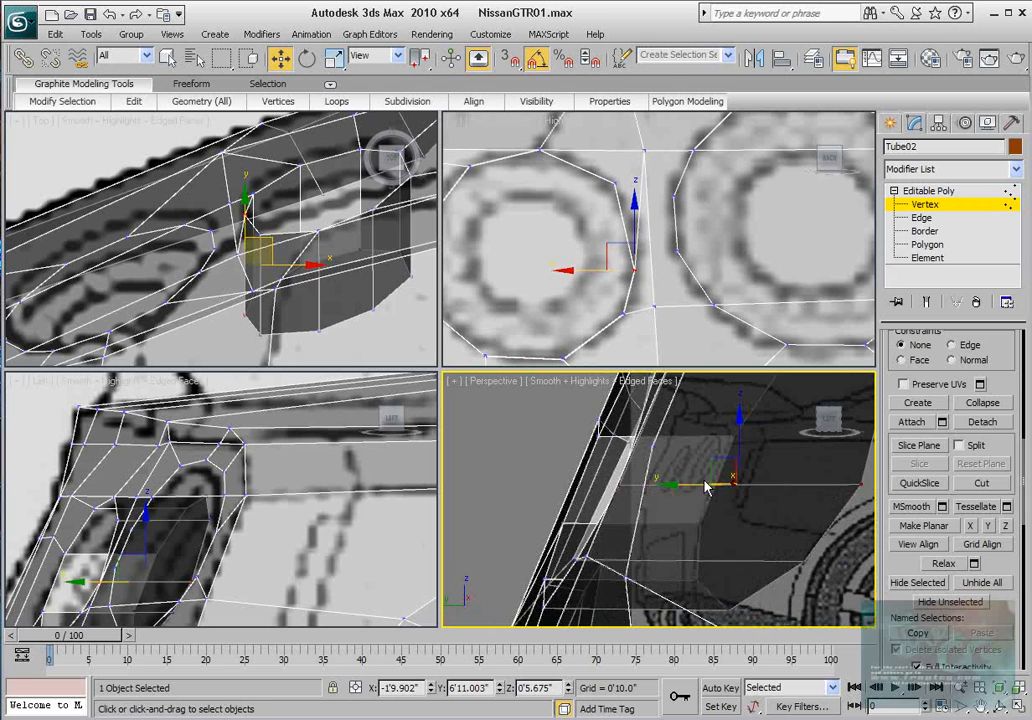
drag(699, 484, 673, 486)
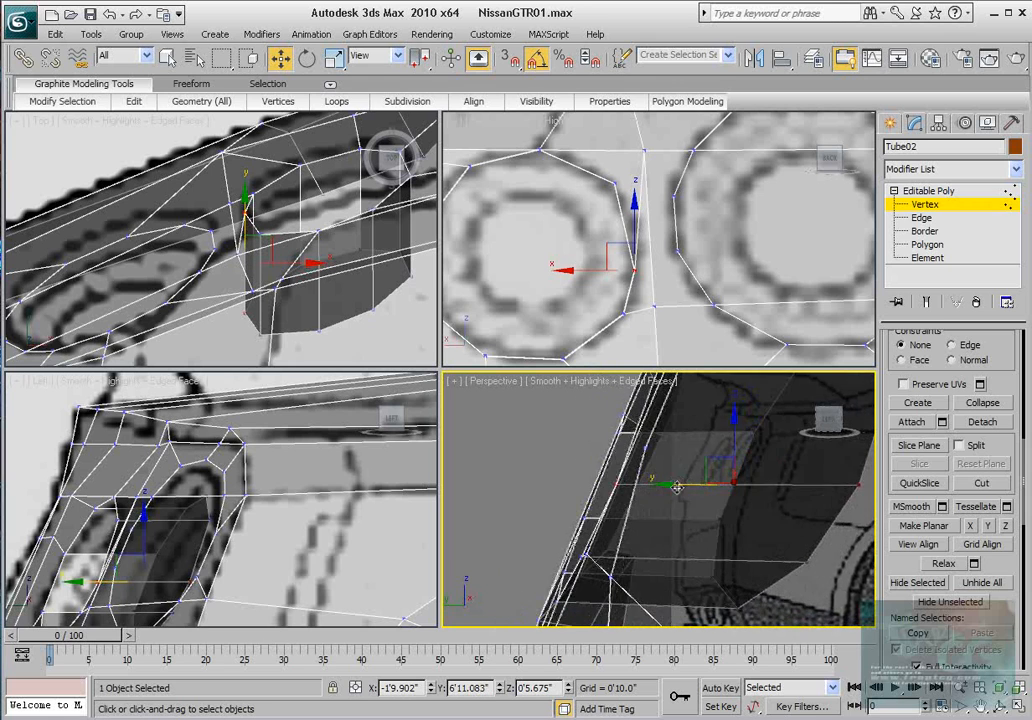
Step: Turn off the see-through display and remove the edge joining the inner light's outer-side vertex to the body vertex above the strip
alt+middle_drag(670, 484, 776, 458)
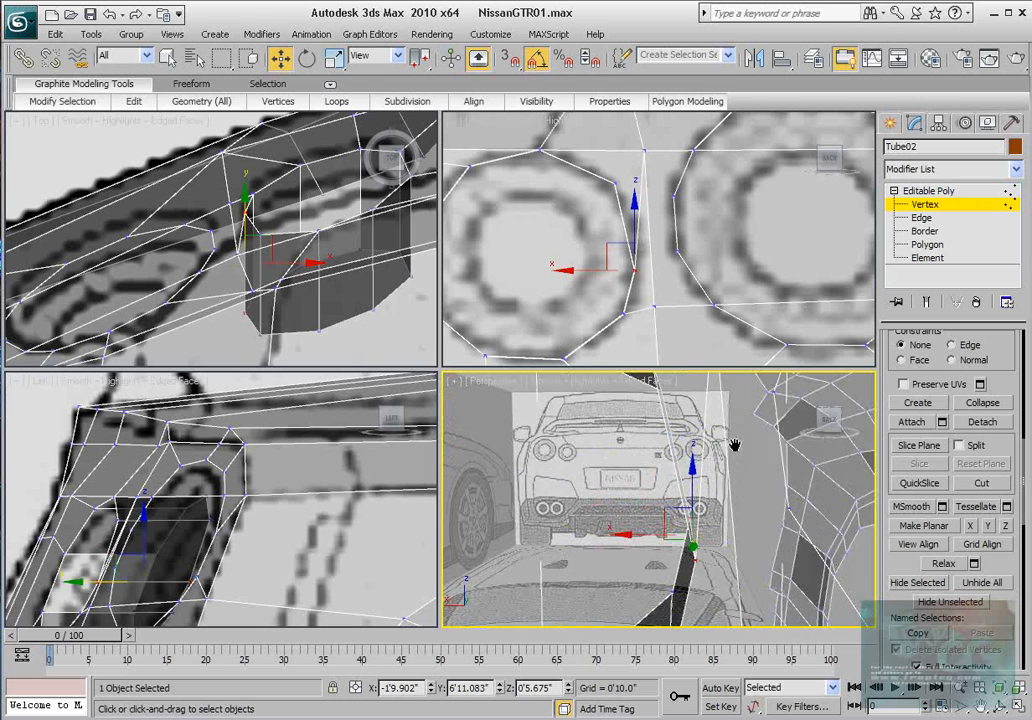
key(2)
key(alt+x)
click(693, 453)
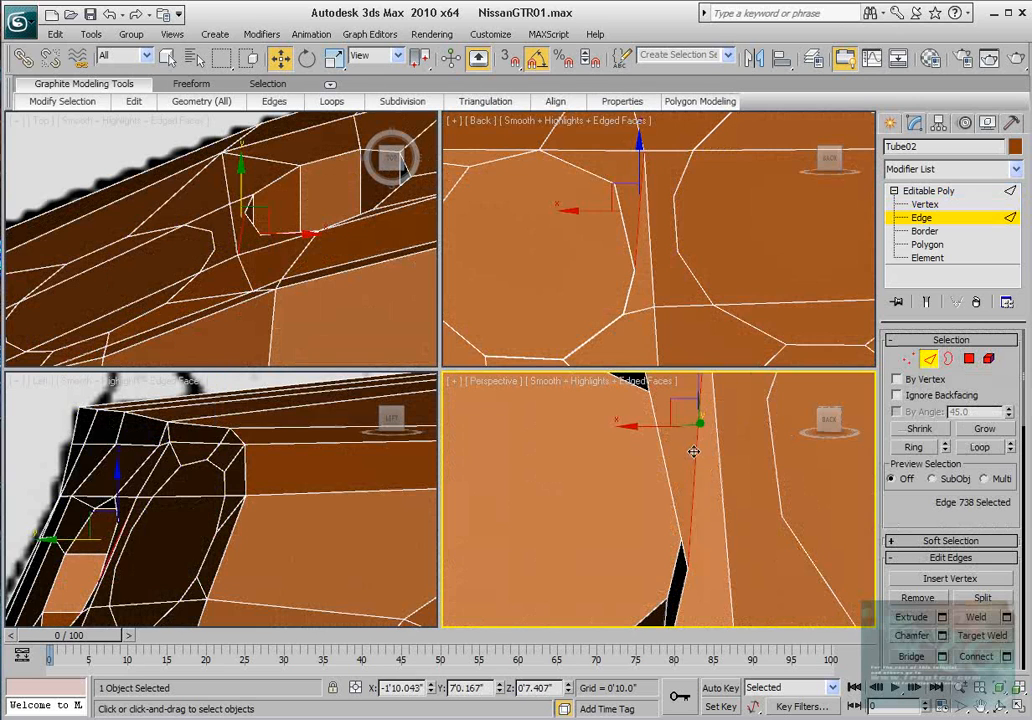
scroll(690, 460, down, 6)
key(BackSpace)
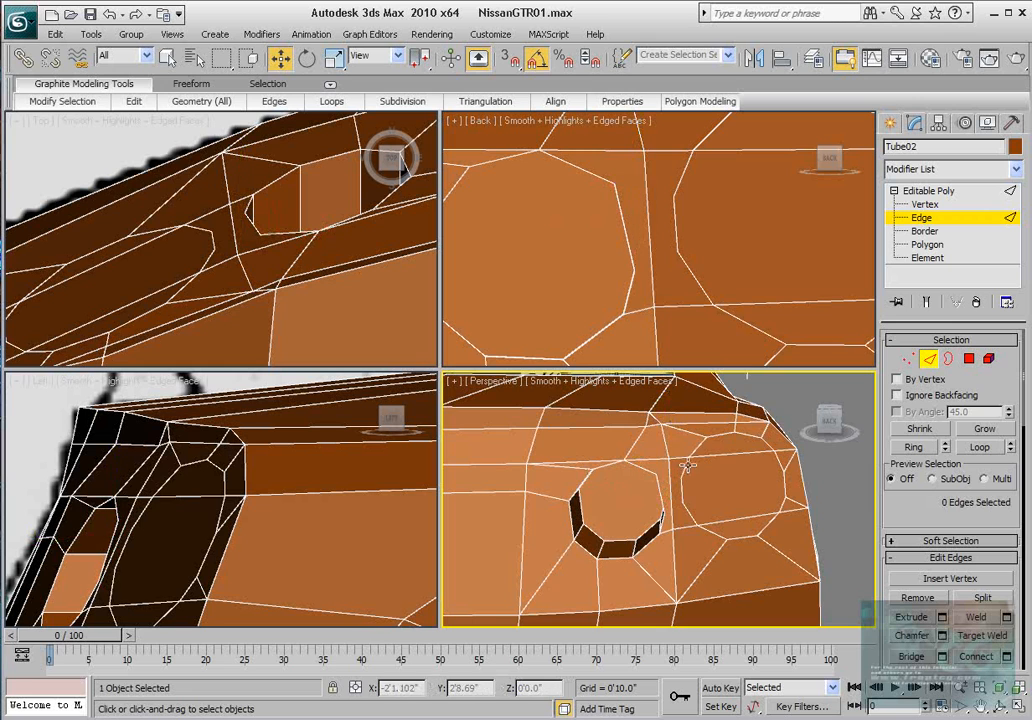
Step: Cut two edges across the strip between the lights, joining the inner light's upper and middle side vertices to the outer light's facing vertices
alt+middle_drag(688, 468, 670, 468)
scroll(669, 471, up, 6)
scroll(669, 470, down, 6)
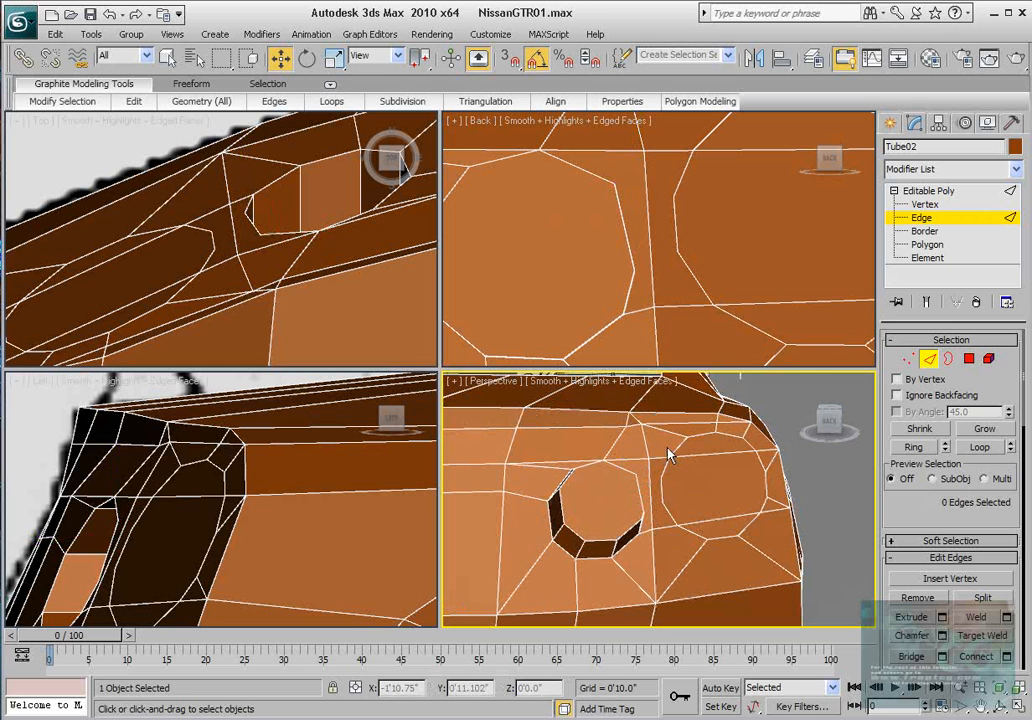
click(906, 360)
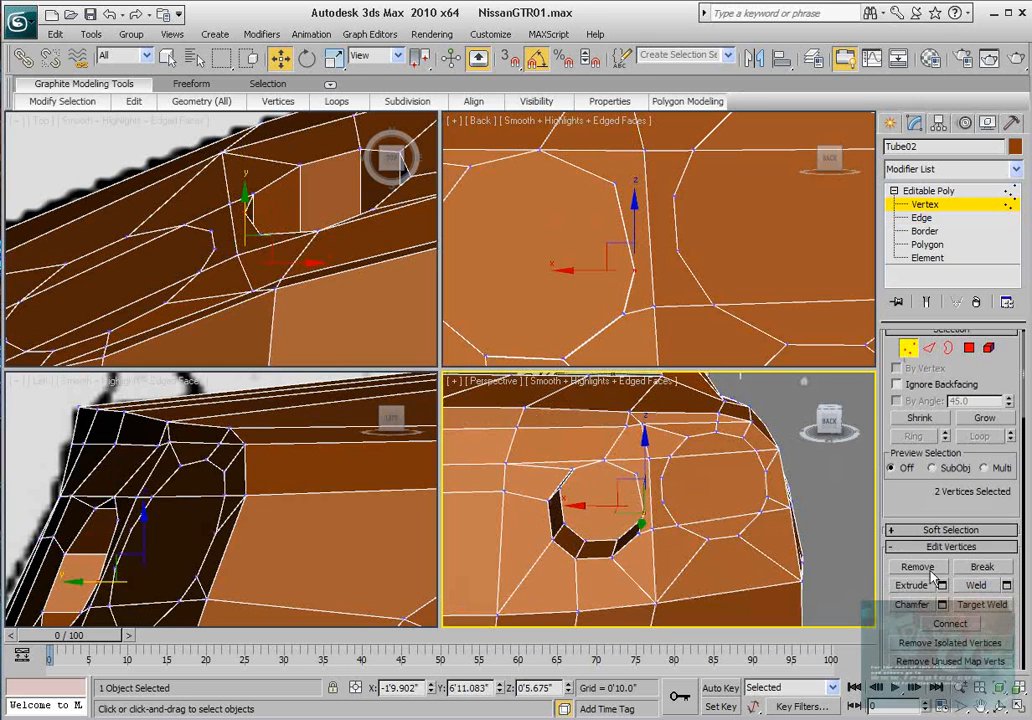
scroll(936, 540, down, 5)
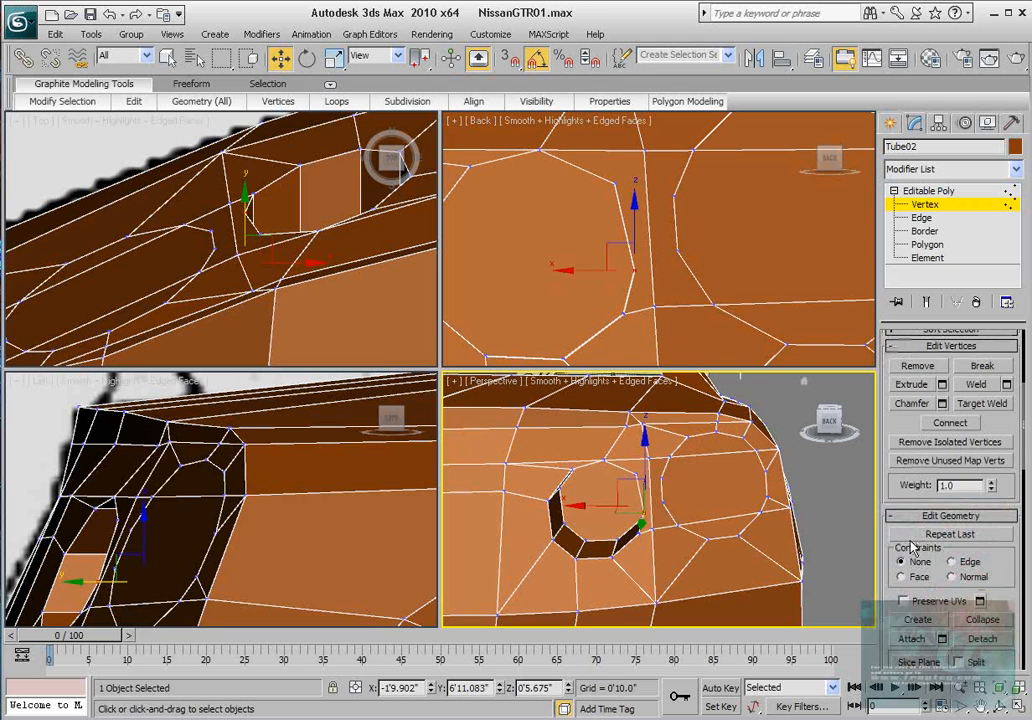
scroll(925, 565, down, 1)
scroll(966, 620, down, 4)
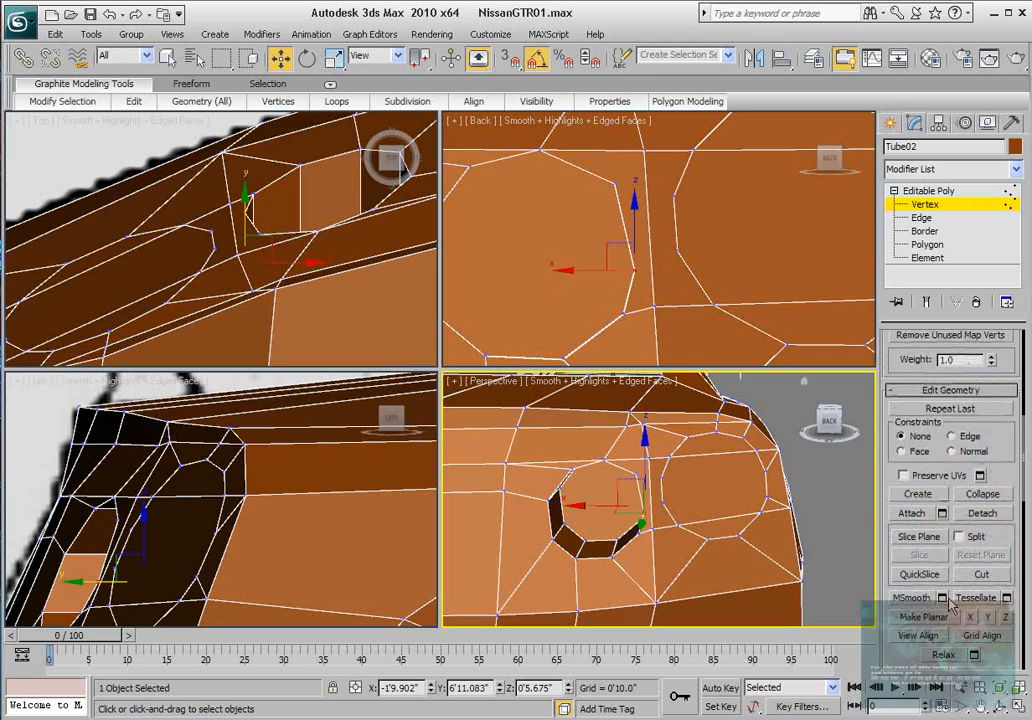
scroll(955, 608, up, 10)
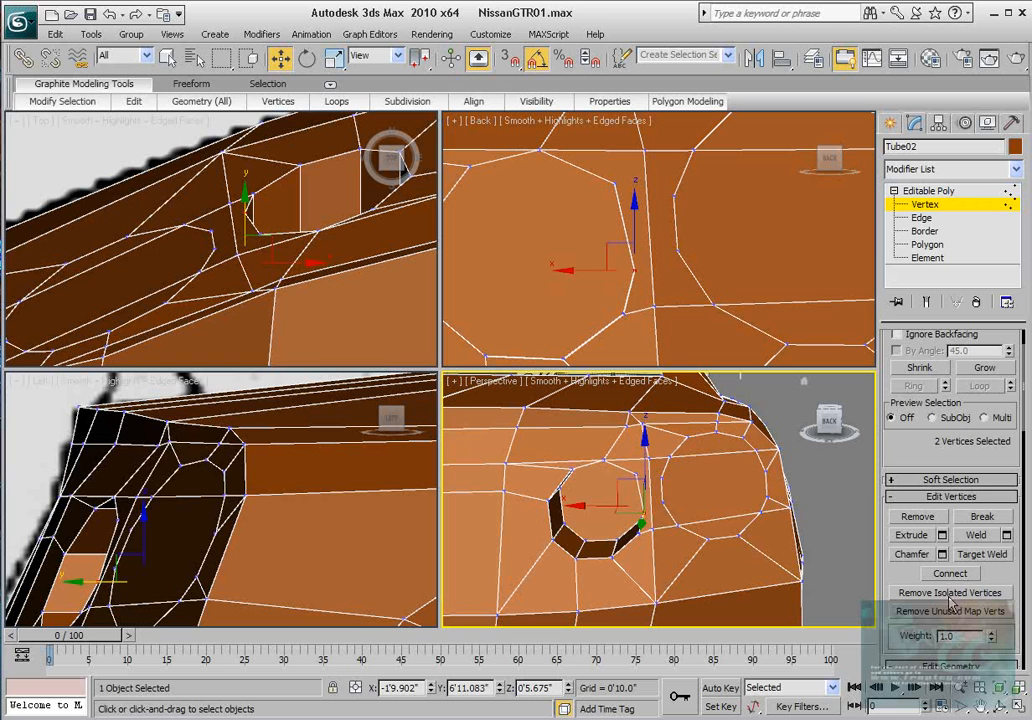
scroll(975, 582, down, 12)
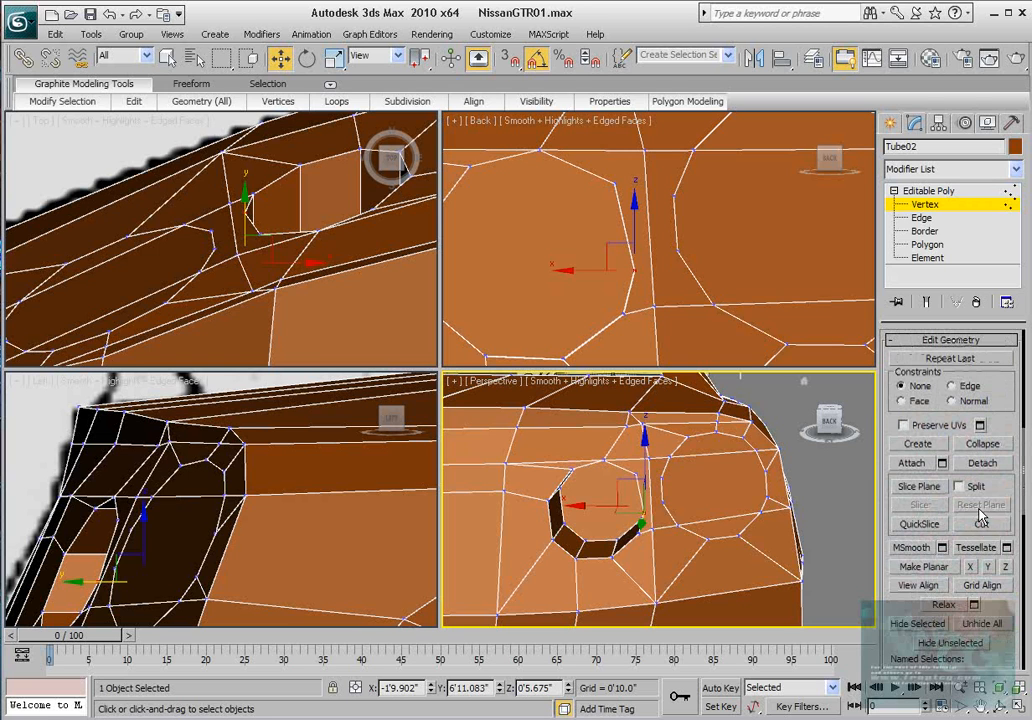
click(982, 524)
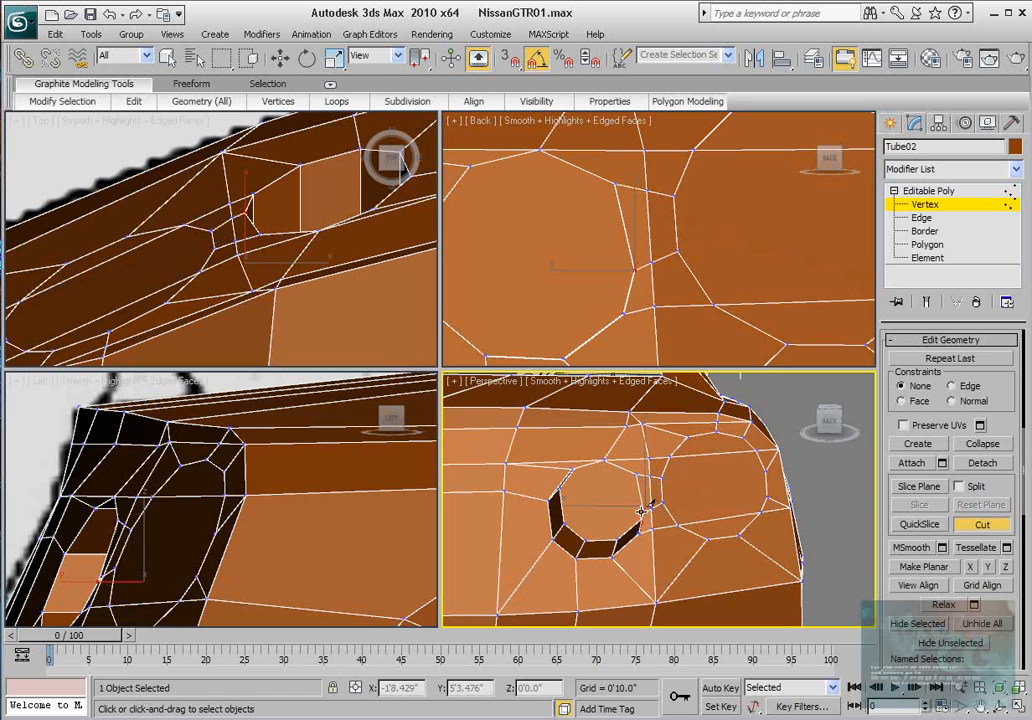
Step: Examine the new edges between the two lights and the mesh around the outer light and body corner from several angles
scroll(688, 495, up, 5)
scroll(693, 502, down, 6)
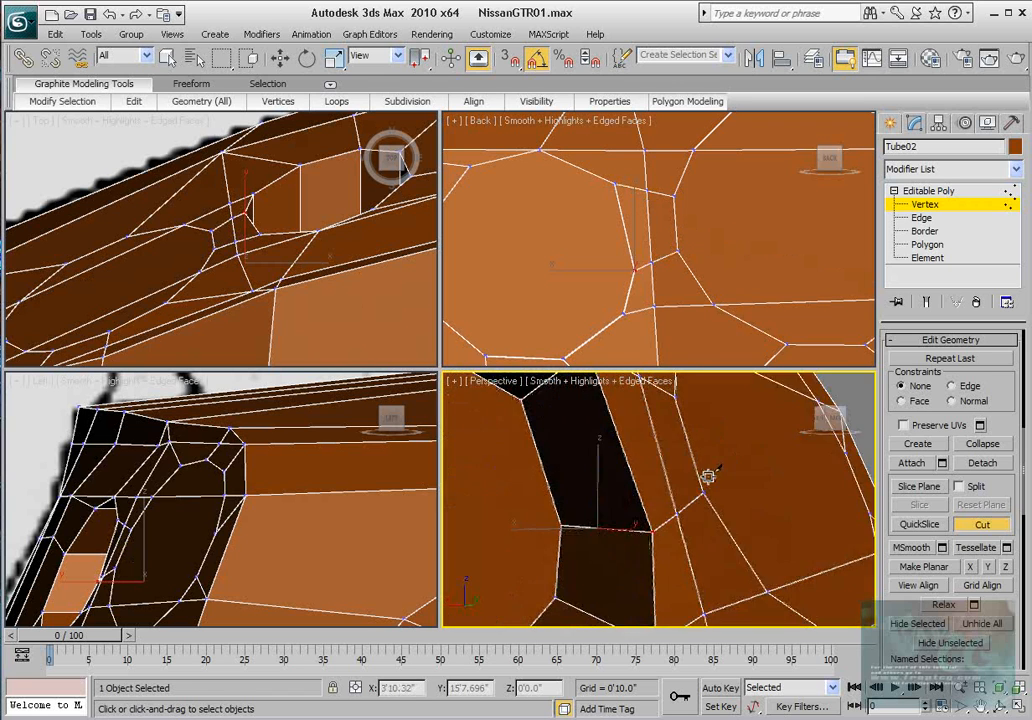
scroll(663, 481, up, 8)
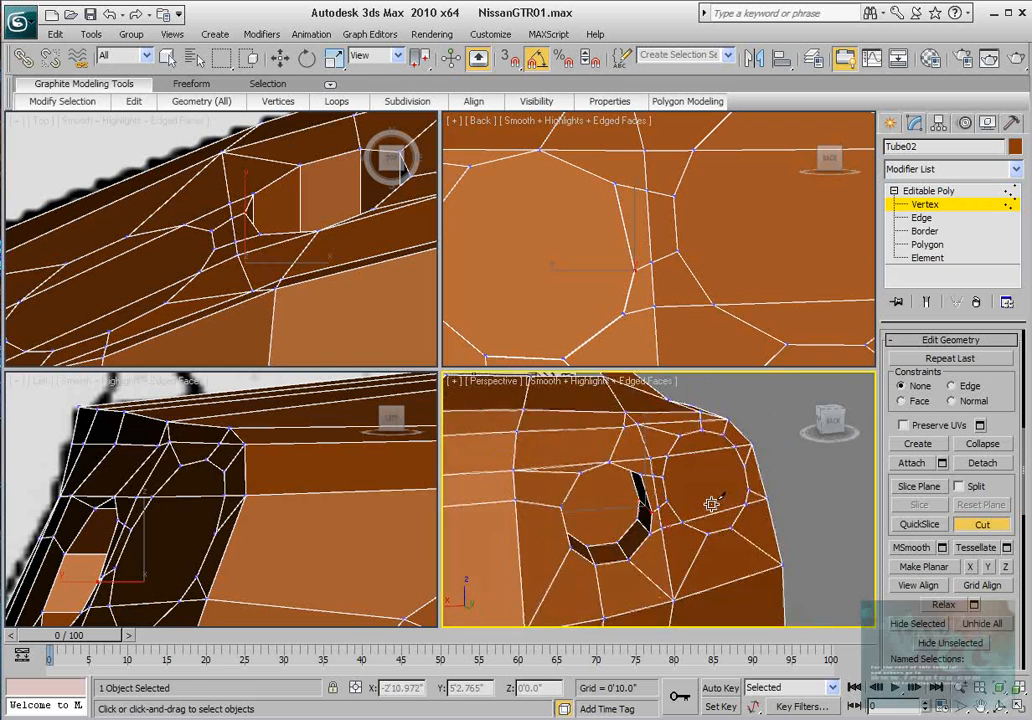
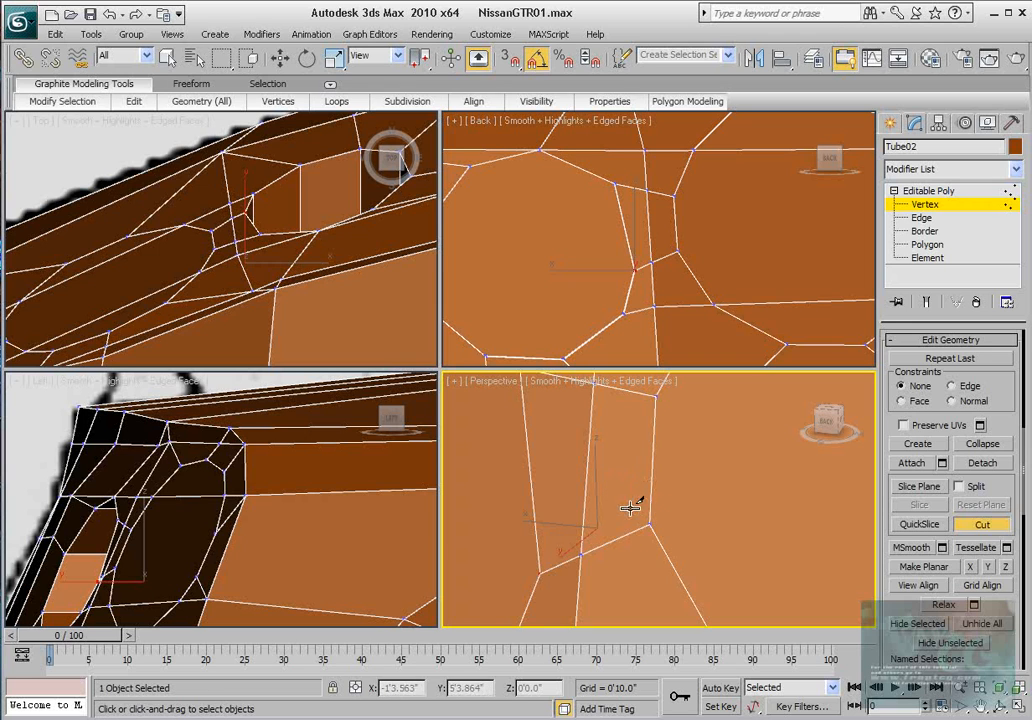
scroll(630, 508, down, 3)
scroll(625, 470, up, 3)
mouse_move(623, 487)
alt+middle_down()
mouse_move(723, 461)
mouse_move(627, 428)
mouse_move(556, 449)
mouse_move(615, 475)
mouse_move(636, 472)
mouse_move(631, 458)
mouse_move(686, 481)
mouse_move(638, 479)
alt+middle_up()
scroll(632, 459, down, 4)
middle_drag(700, 481, 680, 454)
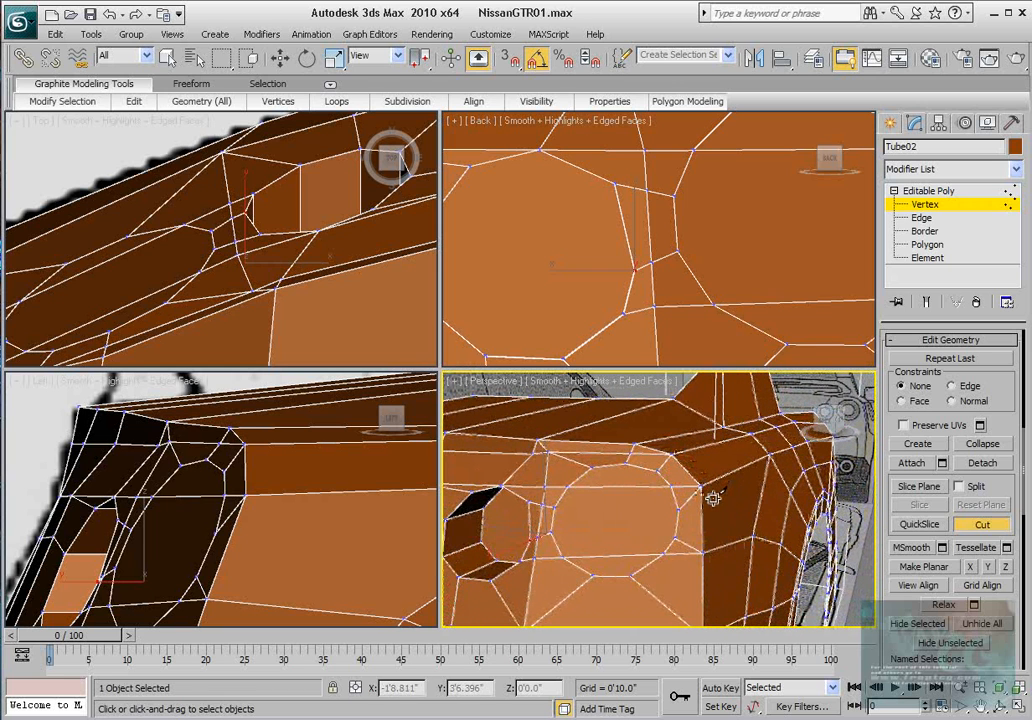
alt+middle_drag(713, 498, 716, 494)
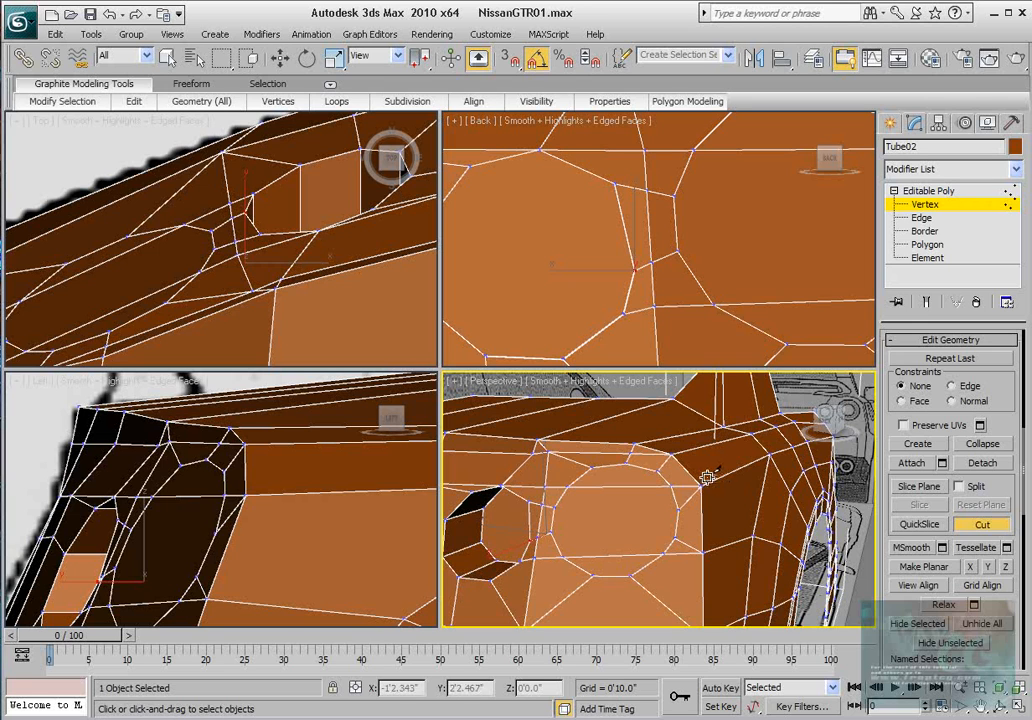
alt+middle_drag(635, 497, 632, 496)
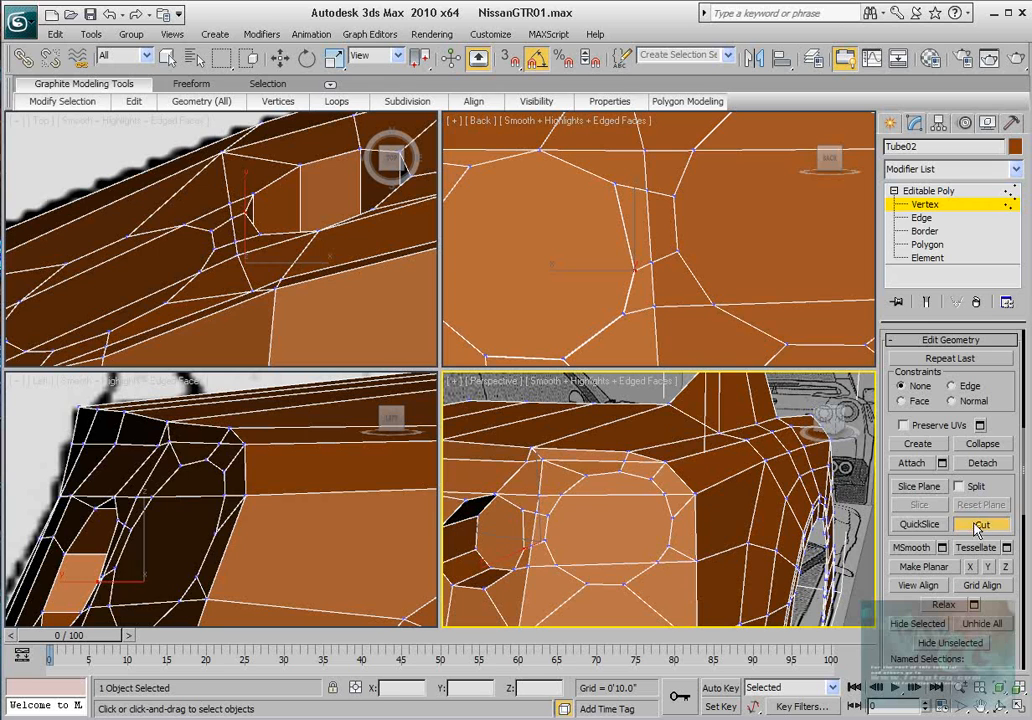
Step: Switch from Cut to Move and select the outer light's topmost outline vertex for adjustment in the back view
key(w)
click(619, 466)
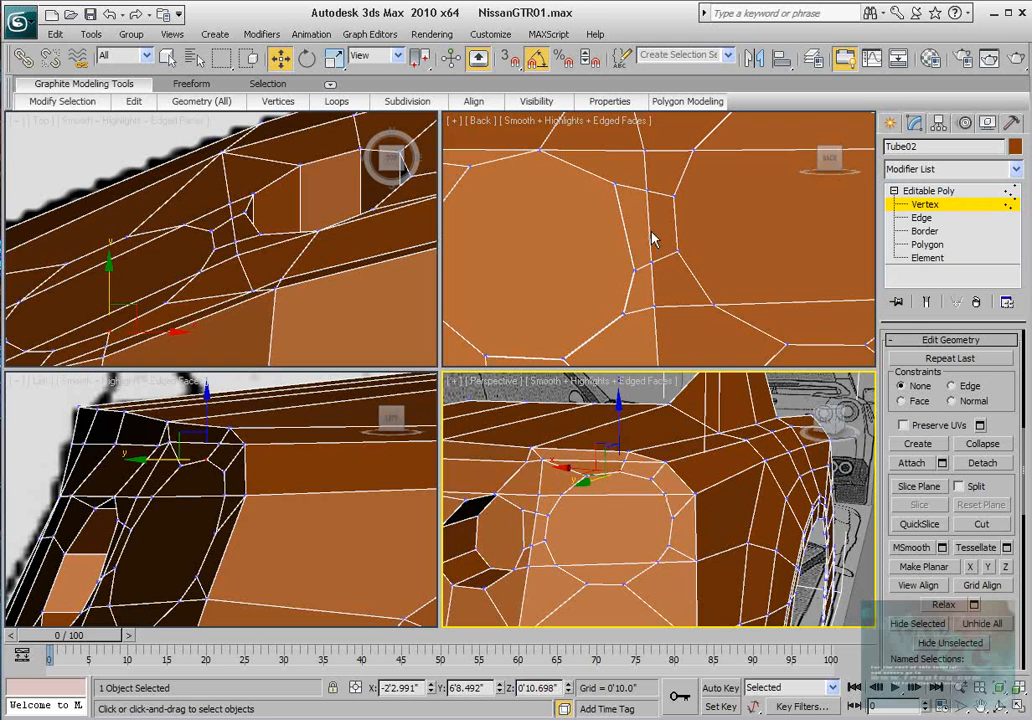
scroll(652, 239, down, 4)
middle_drag(722, 238, 680, 302)
scroll(682, 302, up, 2)
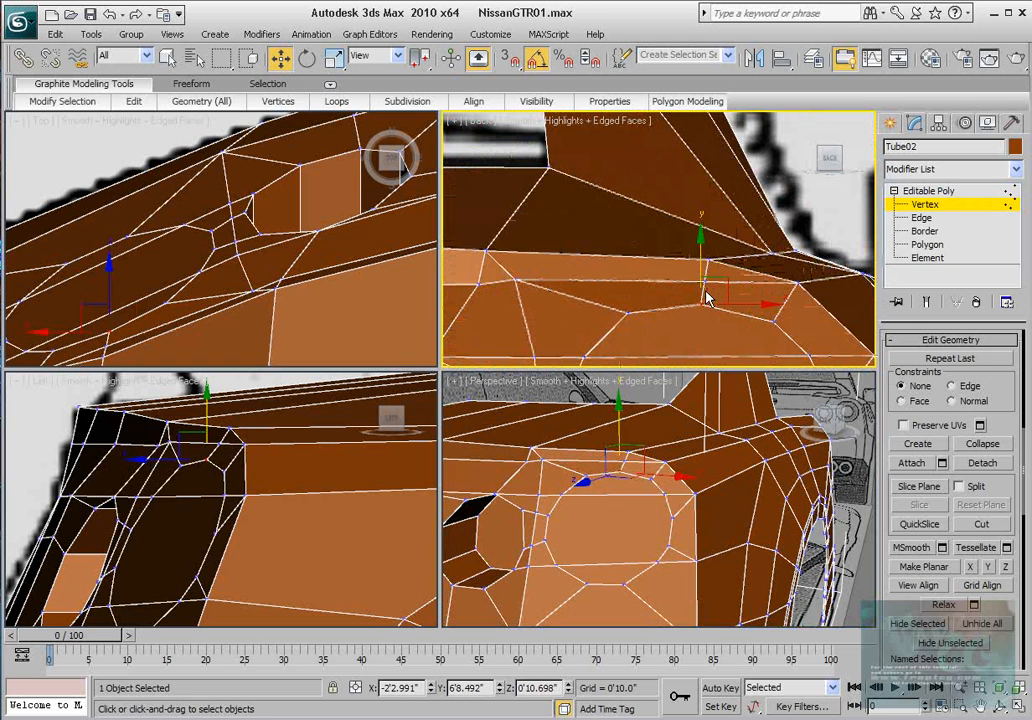
Step: Remove the middle vertex at the top of the outer taillight outline and make the mesh see-through over the blueprint
key(2)
click(763, 308)
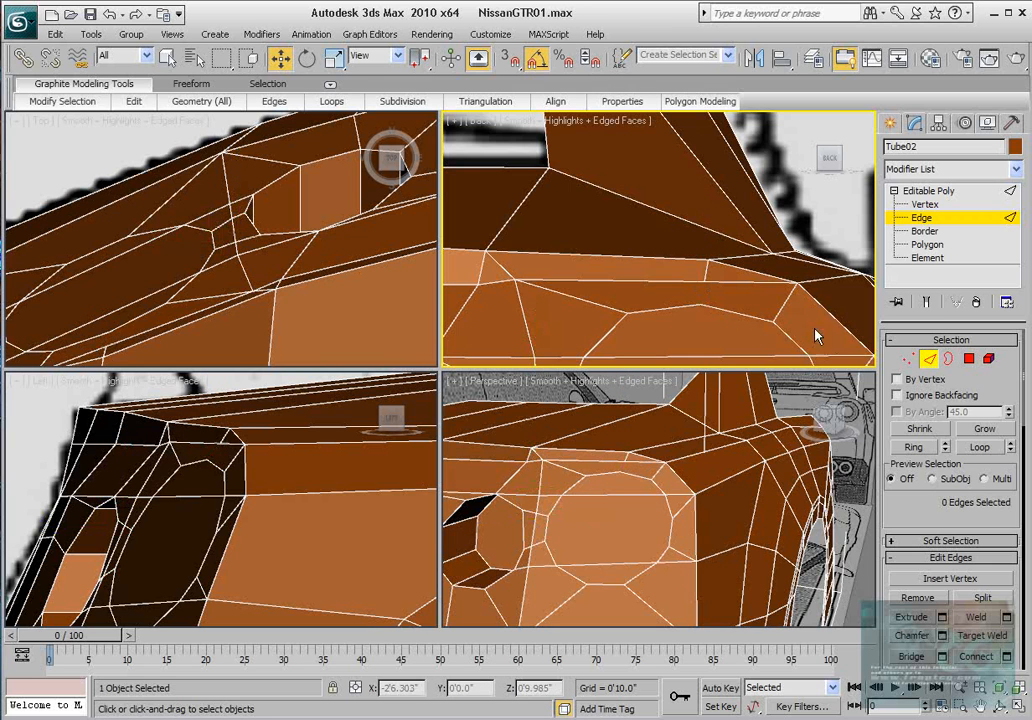
click(911, 360)
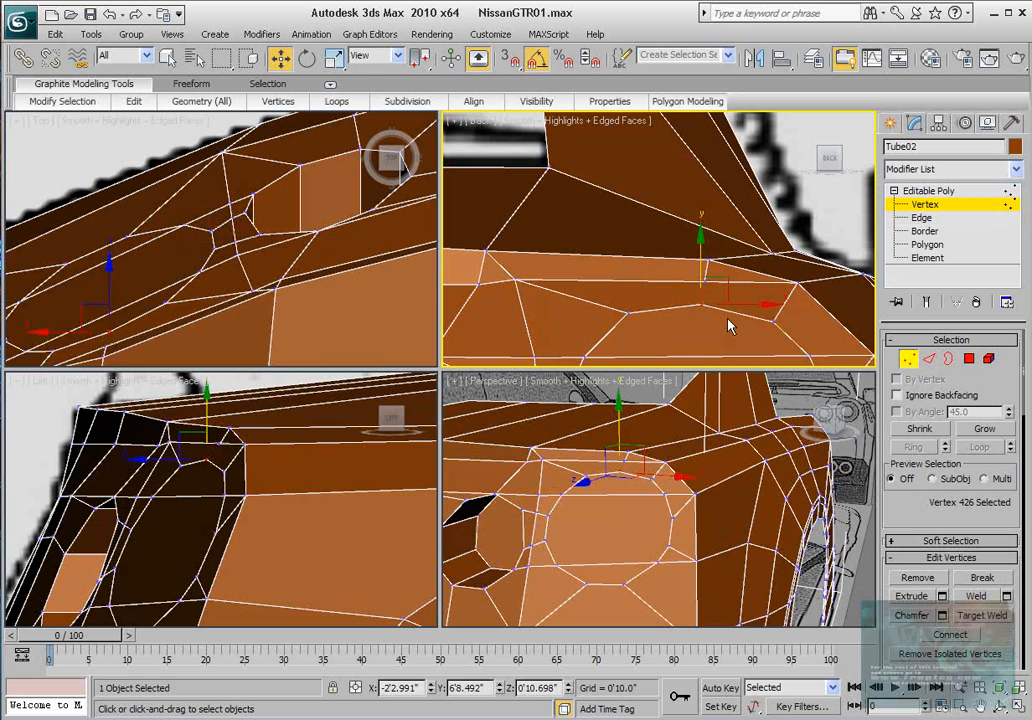
click(728, 326)
middle_drag(728, 327, 663, 270)
key(alt+x)
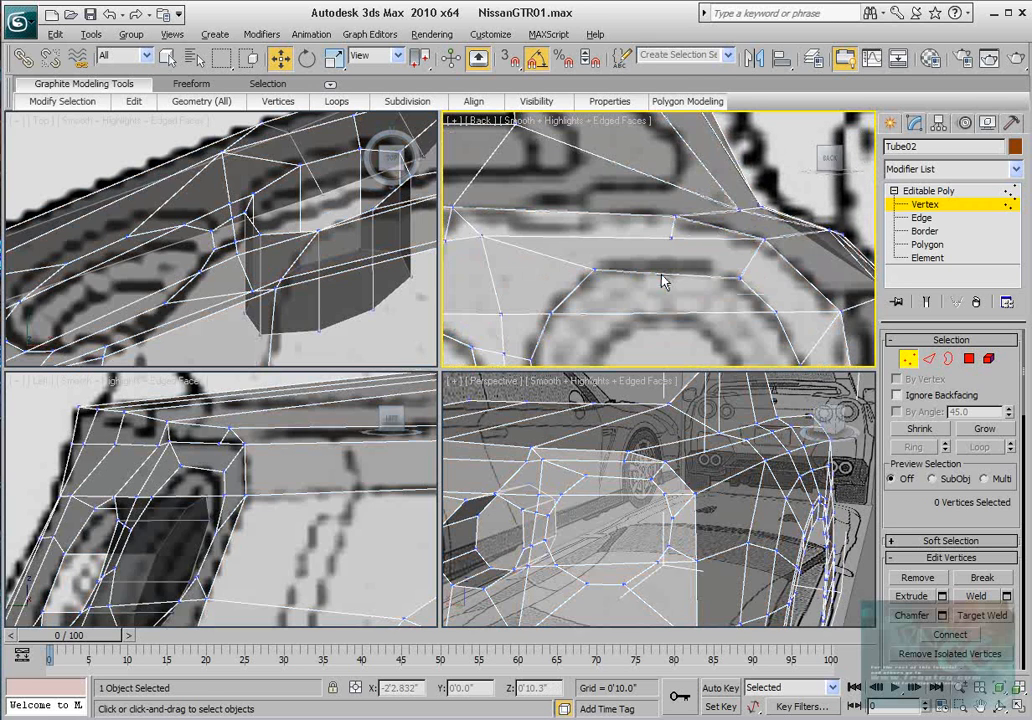
Step: Move the two remaining top vertices of the outer taillight outline inward in the back view to match the blueprint circle
click(741, 276)
drag(764, 259, 724, 251)
click(591, 266)
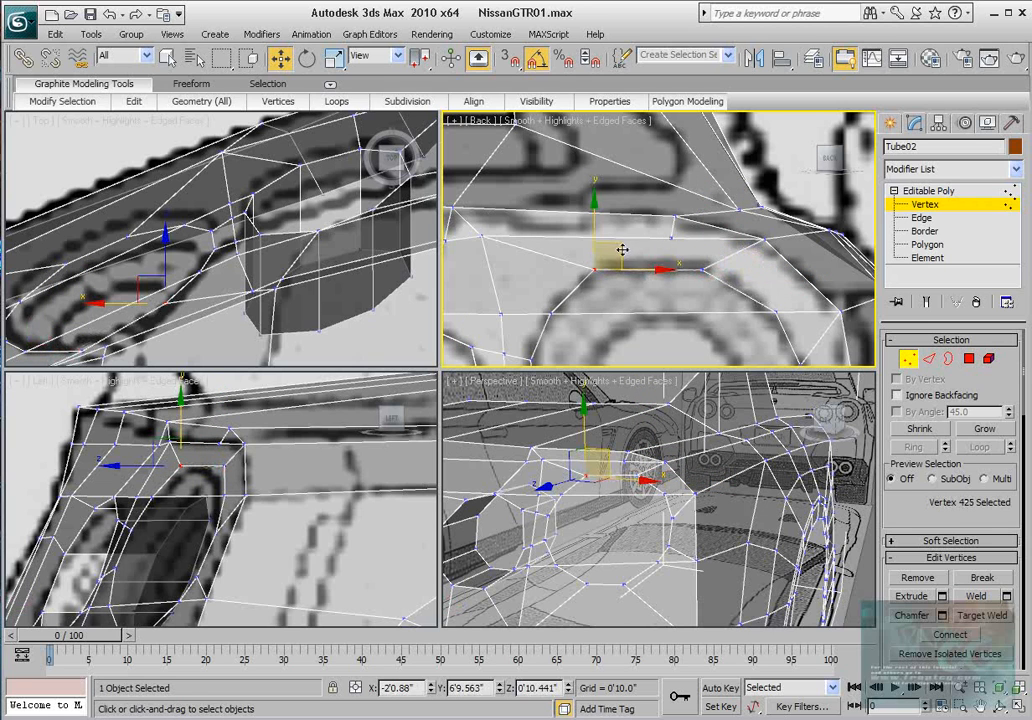
drag(622, 249, 641, 247)
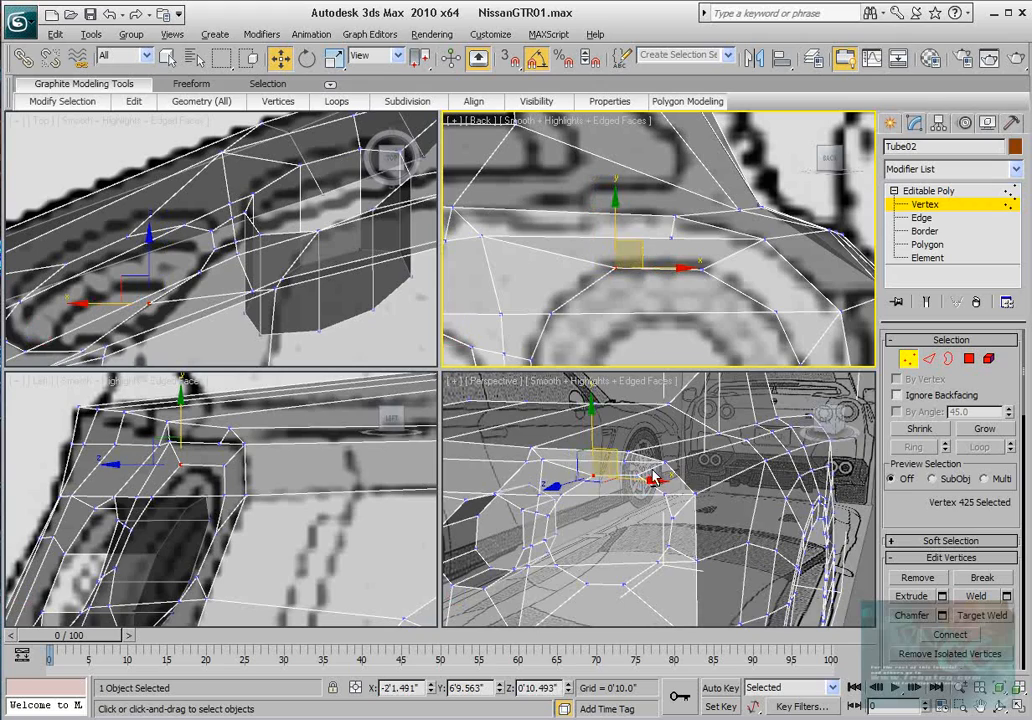
Step: Adjust the depth of the top vertex nearer the car's centre so it follows the rear body surface
alt+middle_drag(652, 478, 679, 230)
alt+middle_drag(619, 460, 612, 532)
scroll(248, 213, up, 2)
middle_drag(191, 268, 268, 205)
drag(222, 198, 227, 222)
alt+middle_drag(640, 470, 652, 512)
scroll(652, 458, up, 3)
drag(650, 496, 660, 502)
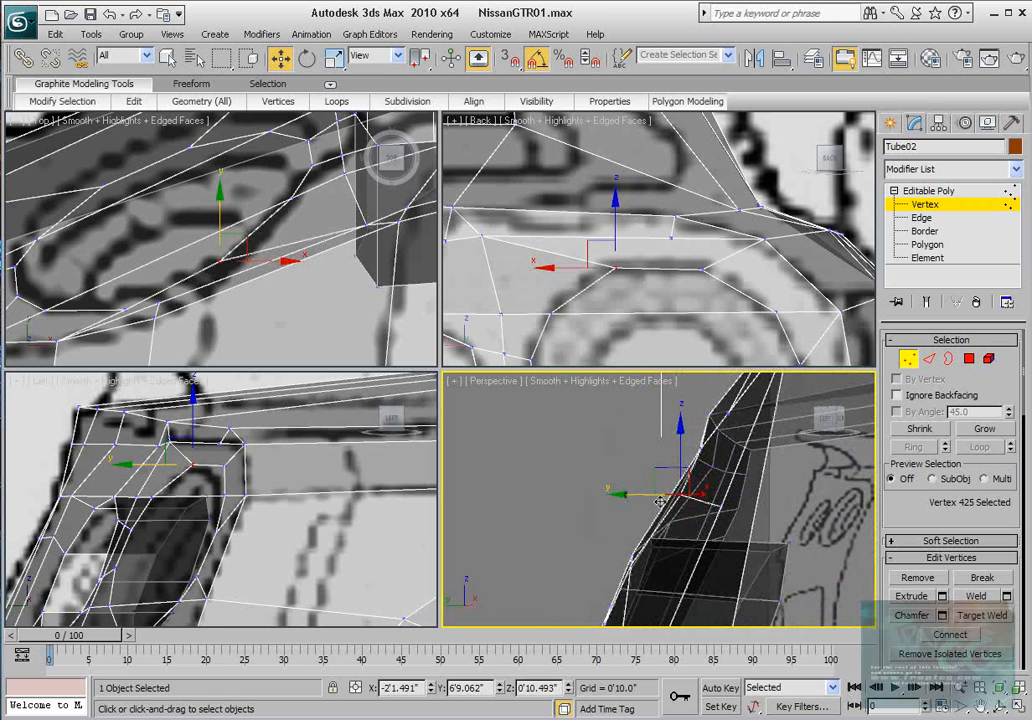
Step: Shift the other top vertex of the outer taillight outline along Y to line up with the body curve
click(668, 505)
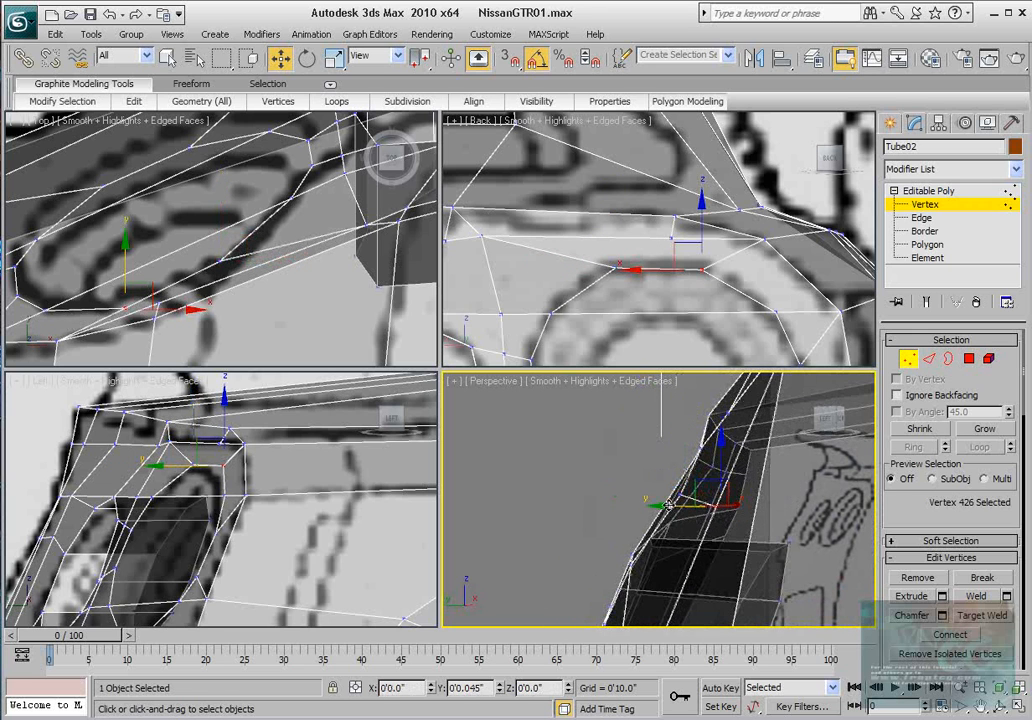
drag(668, 505, 663, 505)
alt+middle_drag(663, 505, 725, 525)
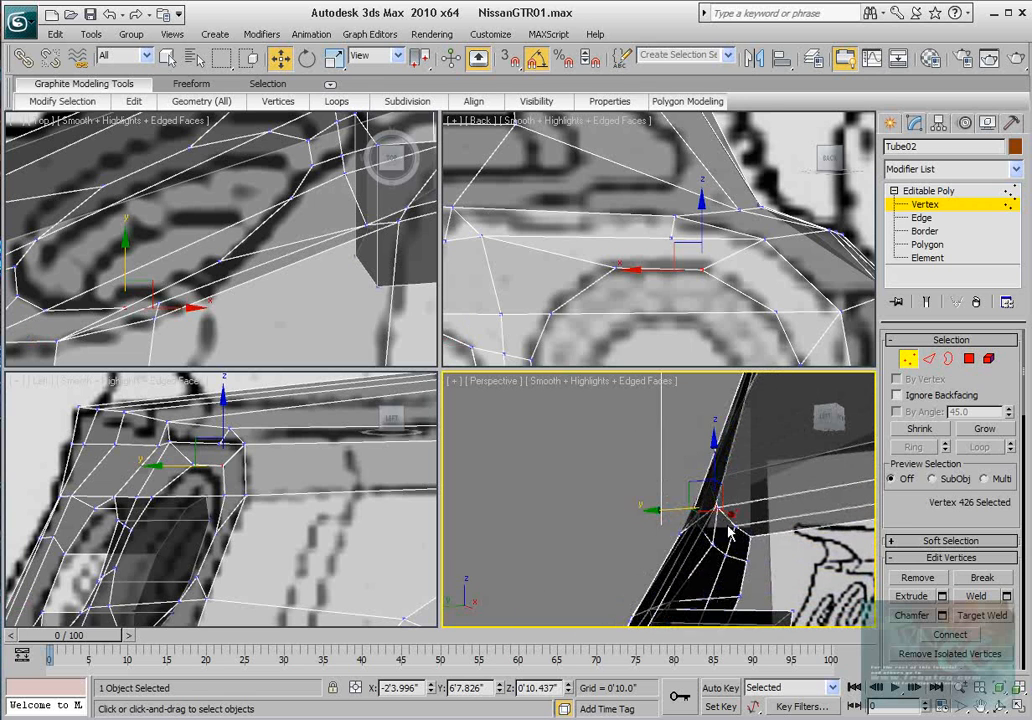
drag(677, 507, 669, 508)
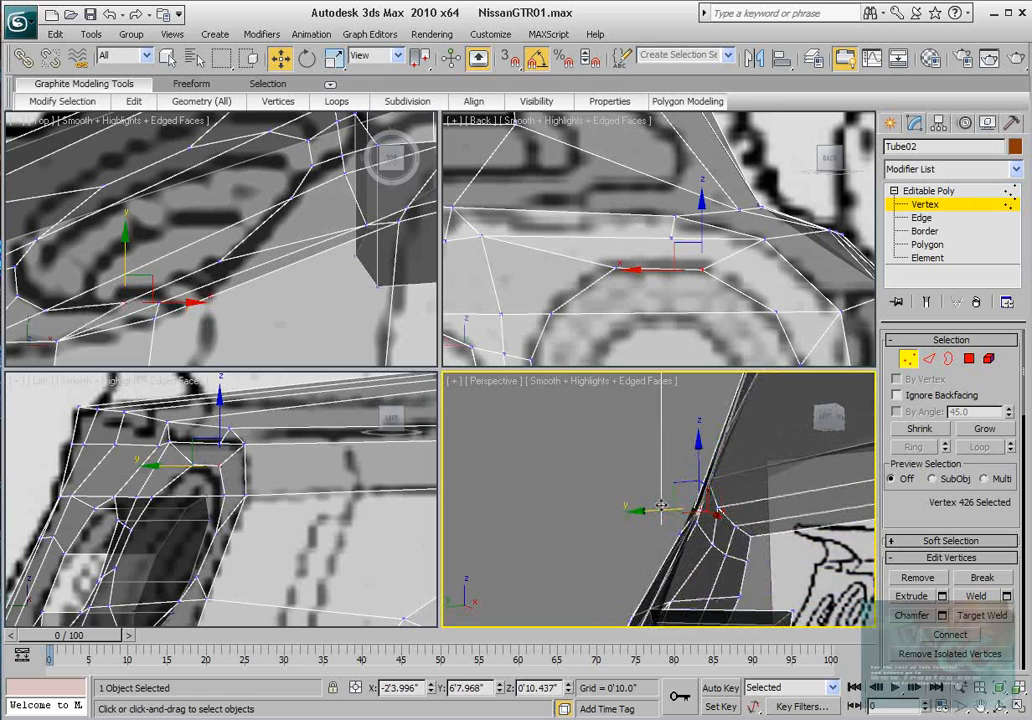
mouse_move(669, 508)
alt+middle_down()
mouse_move(654, 548)
mouse_move(691, 525)
mouse_move(657, 604)
mouse_move(768, 522)
mouse_move(660, 435)
mouse_move(740, 428)
mouse_move(722, 470)
mouse_move(740, 507)
mouse_move(684, 512)
mouse_move(718, 535)
mouse_move(697, 493)
mouse_move(691, 428)
mouse_move(682, 511)
mouse_move(630, 470)
mouse_move(650, 484)
alt+middle_up()
Step: Remove the leftover short edge above the outer taillight and return to vertex editing
click(929, 360)
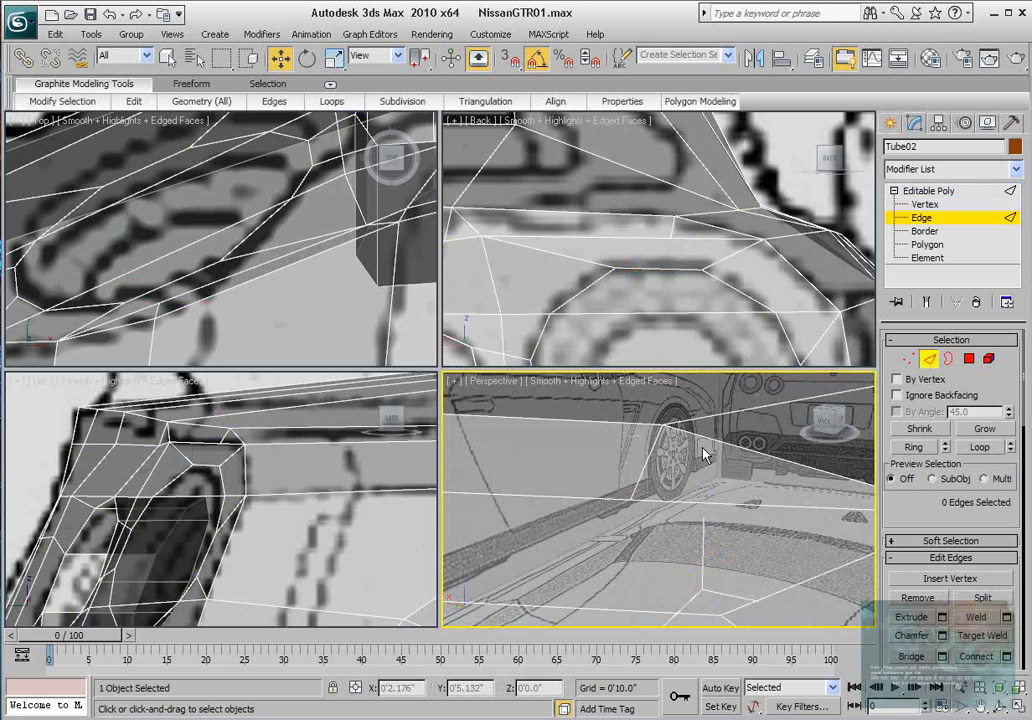
click(650, 458)
key(BackSpace)
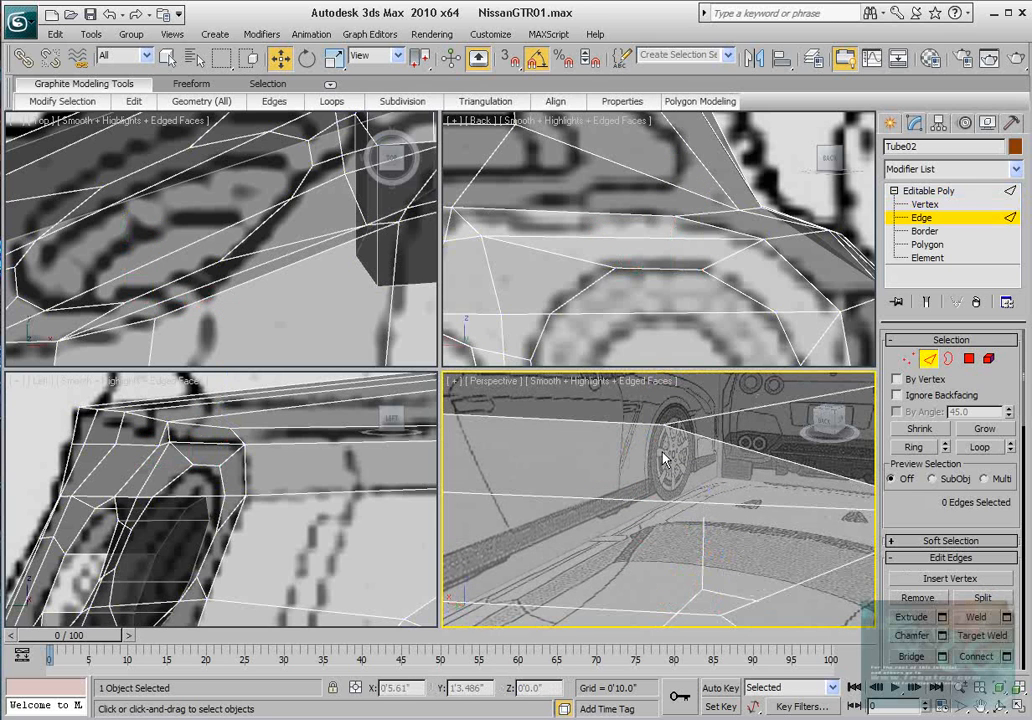
click(909, 361)
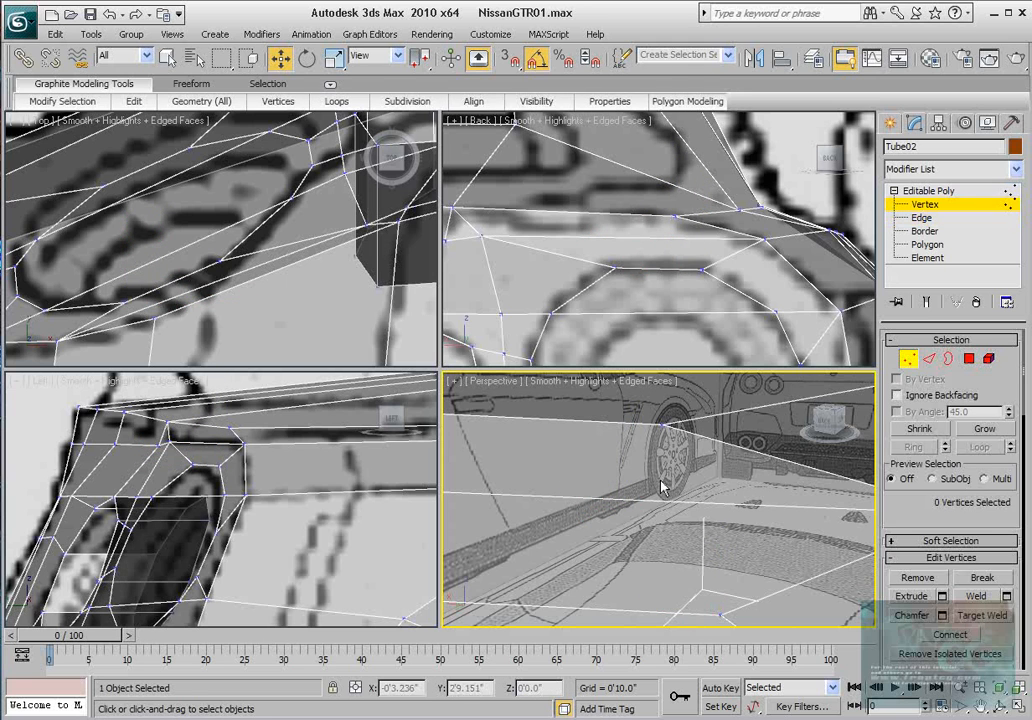
Step: Select the three polygons that fill the round outer taillight outline
scroll(657, 485, down, 3)
mouse_move(652, 485)
alt+middle_down()
mouse_move(668, 487)
mouse_move(659, 487)
alt+middle_up()
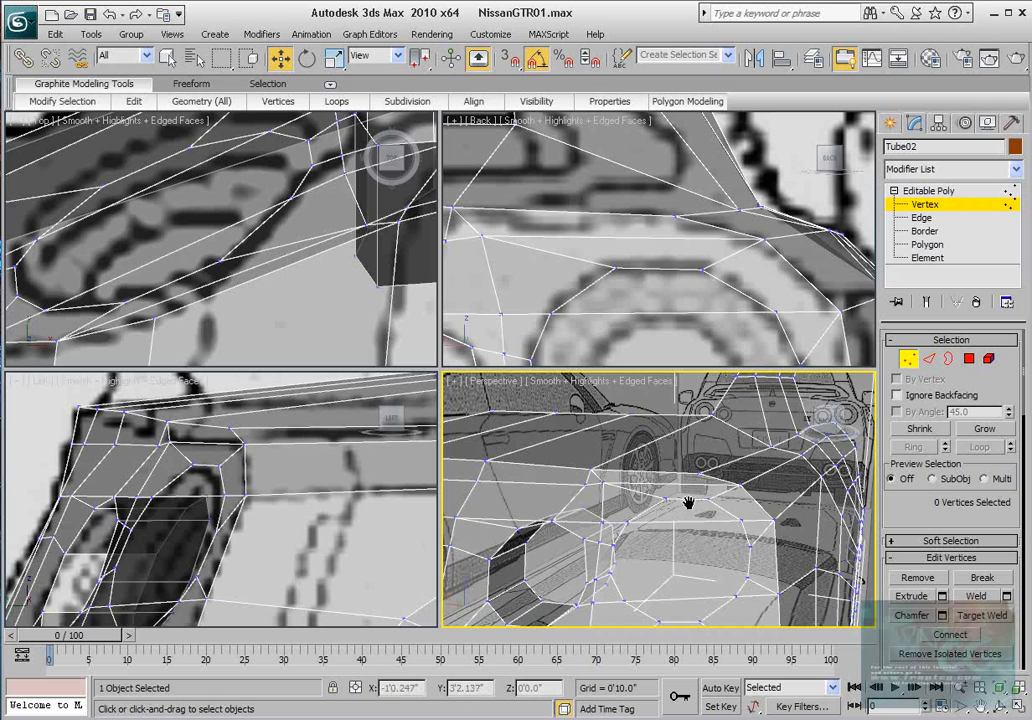
mouse_move(688, 502)
alt+middle_down()
mouse_move(682, 478)
mouse_move(717, 502)
mouse_move(677, 507)
alt+middle_up()
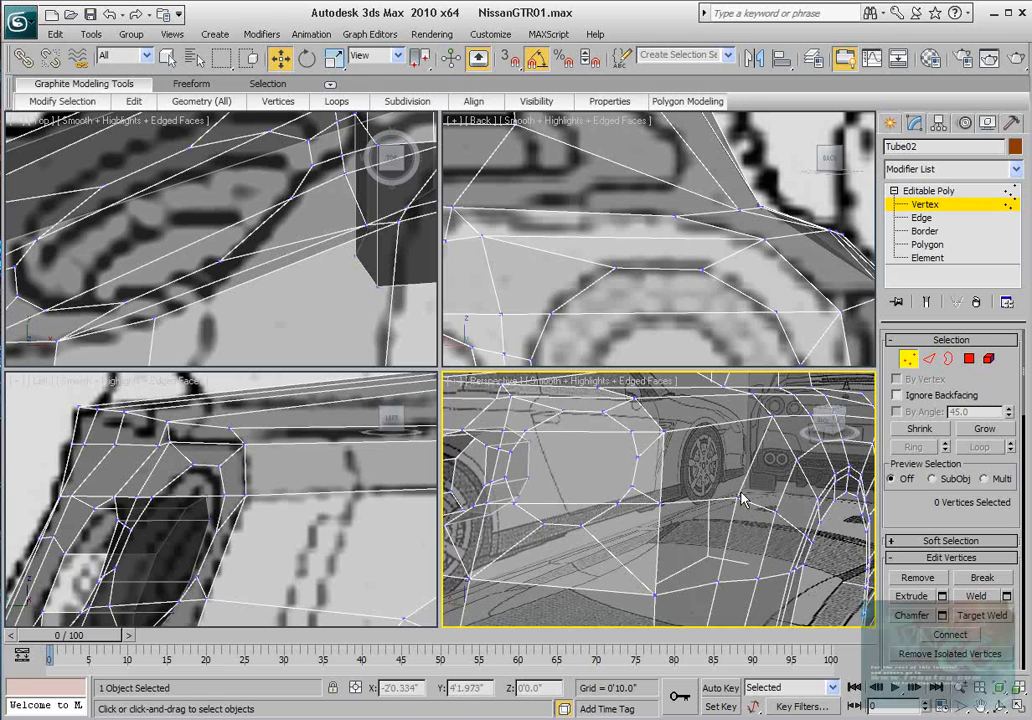
alt+middle_drag(768, 521, 720, 535)
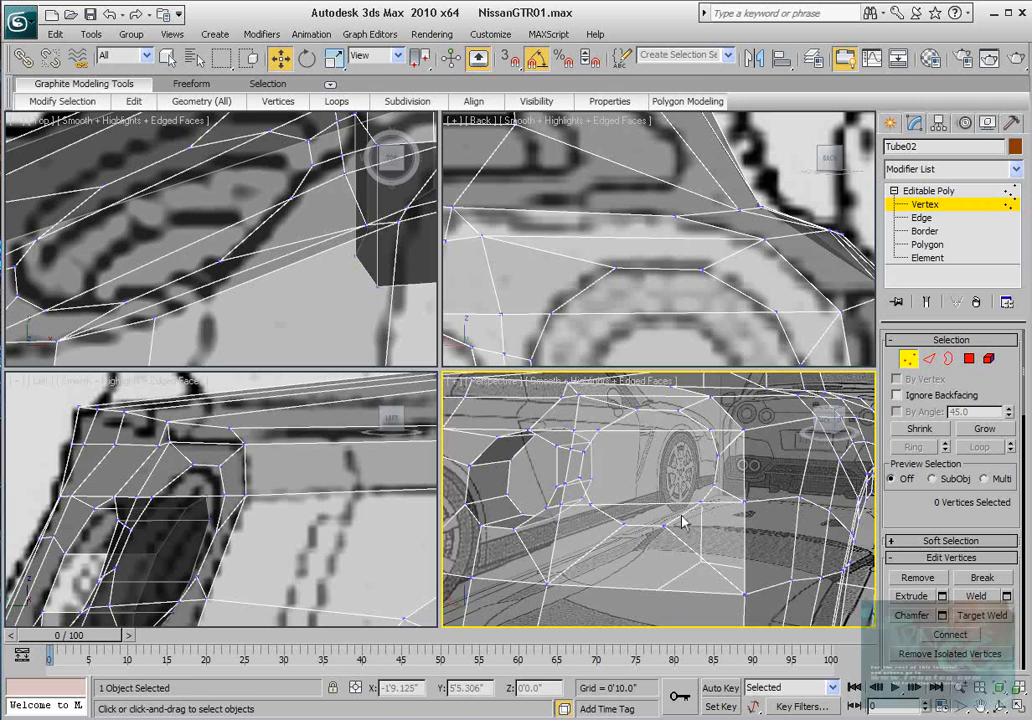
alt+middle_drag(688, 517, 716, 511)
click(969, 360)
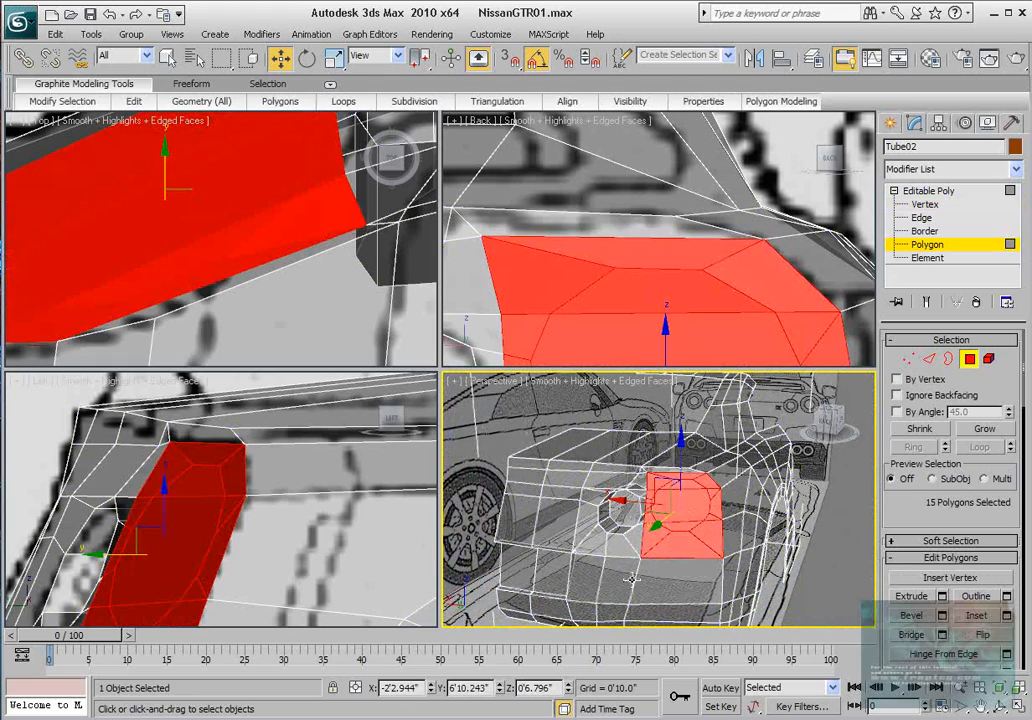
click(676, 507)
ctrl+click(669, 501)
ctrl+click(669, 488)
ctrl+click(680, 484)
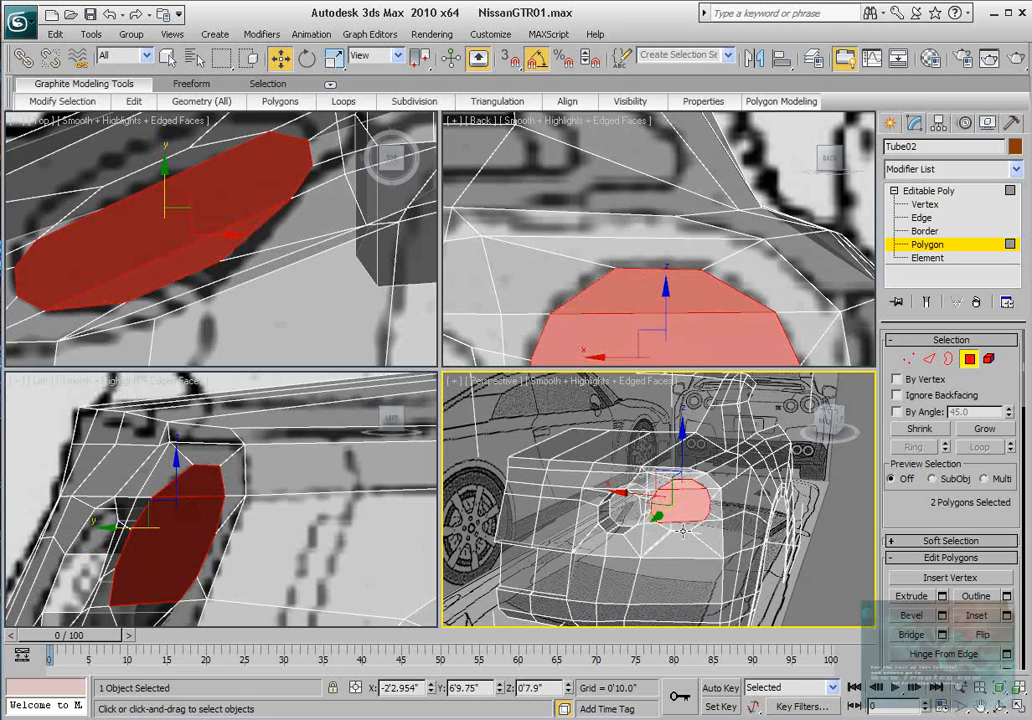
ctrl+click(682, 526)
Step: Extrude the selected taillight polygons inward as a group with a height of -0'1.934"
alt+middle_drag(717, 523, 662, 497)
right_click(700, 275)
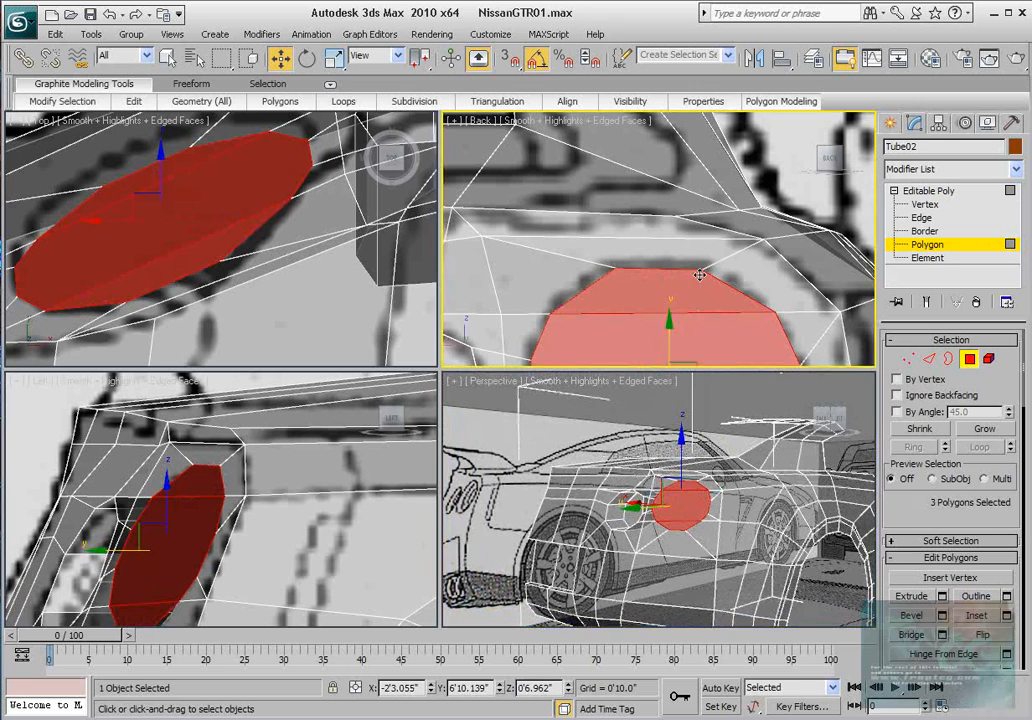
key(z)
drag(917, 527, 917, 508)
click(943, 552)
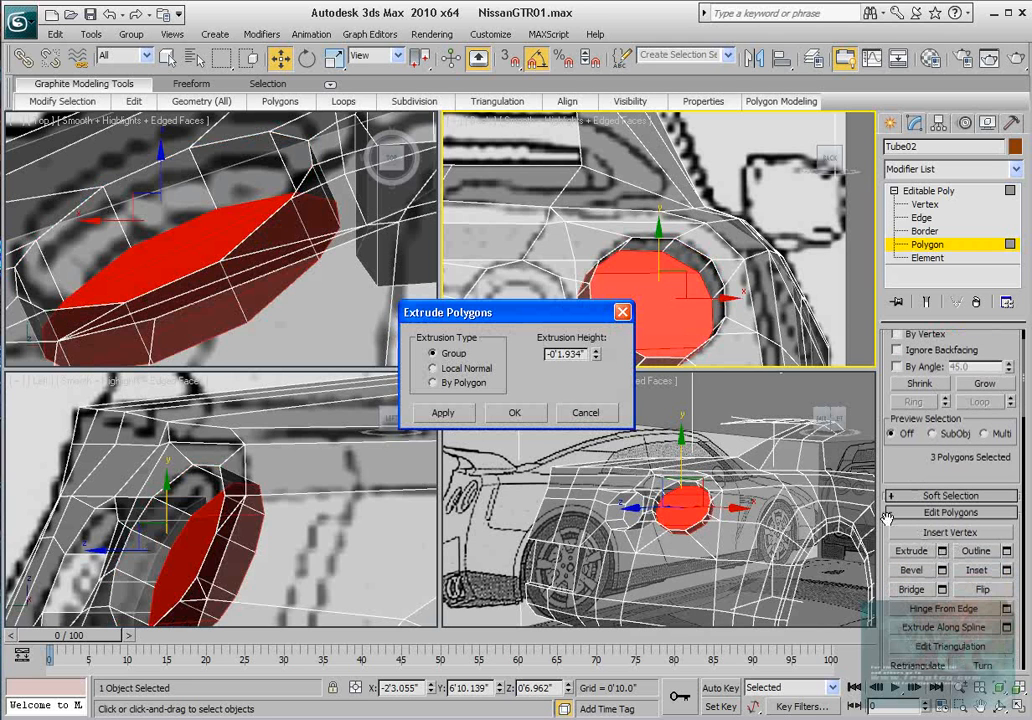
click(514, 413)
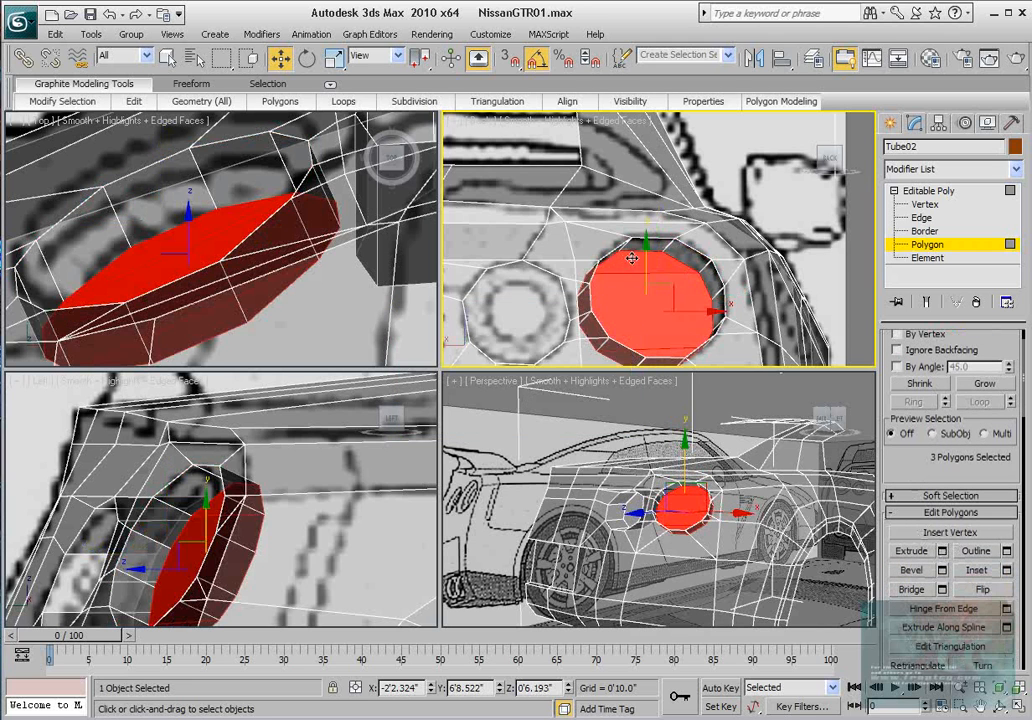
Step: Align the extruded taillight face with its opening in the back view and push it deeper into the body
key(w)
drag(680, 288, 684, 278)
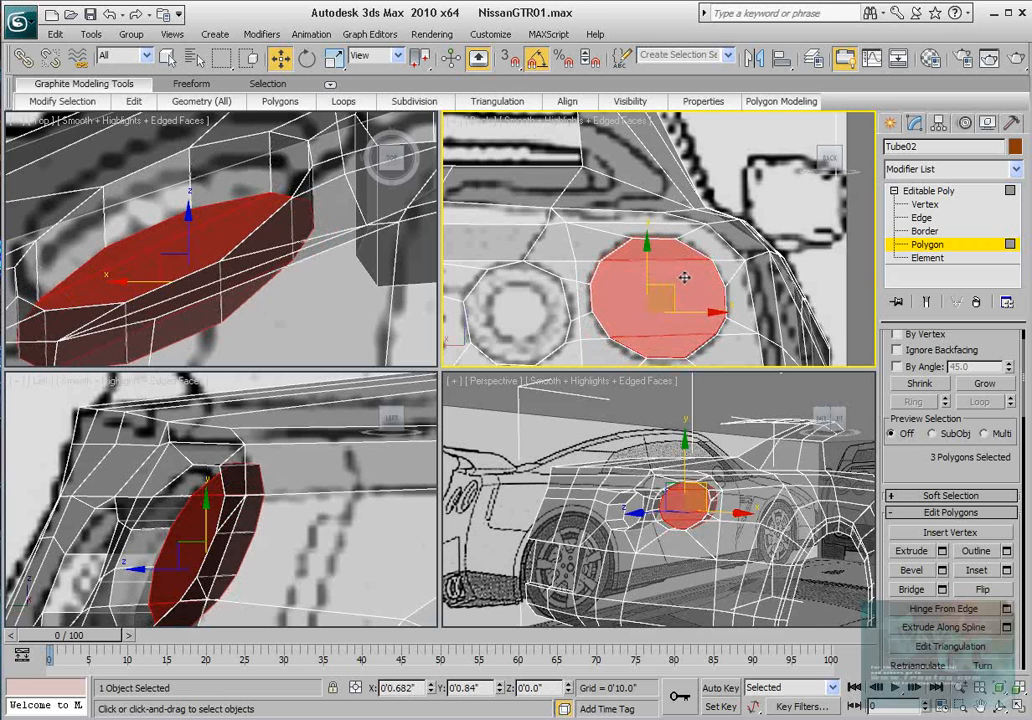
alt+middle_drag(691, 450, 655, 533)
drag(635, 511, 650, 511)
alt+middle_drag(650, 511, 726, 428)
Step: Raise the upper vertex pair on the centre-facing side of the inner taillight opening to match the blueprint circle
middle_drag(626, 260, 621, 245)
scroll(621, 245, down, 2)
middle_drag(627, 497, 567, 499)
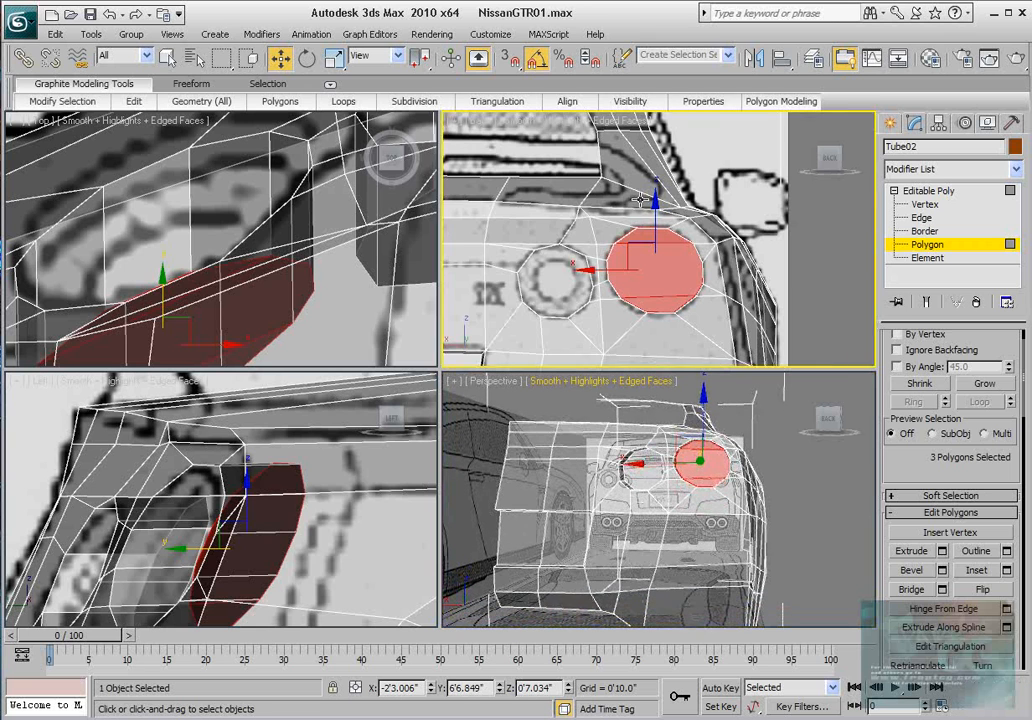
scroll(584, 295, down, 4)
middle_drag(584, 295, 693, 262)
scroll(639, 286, up, 2)
scroll(692, 262, down, 2)
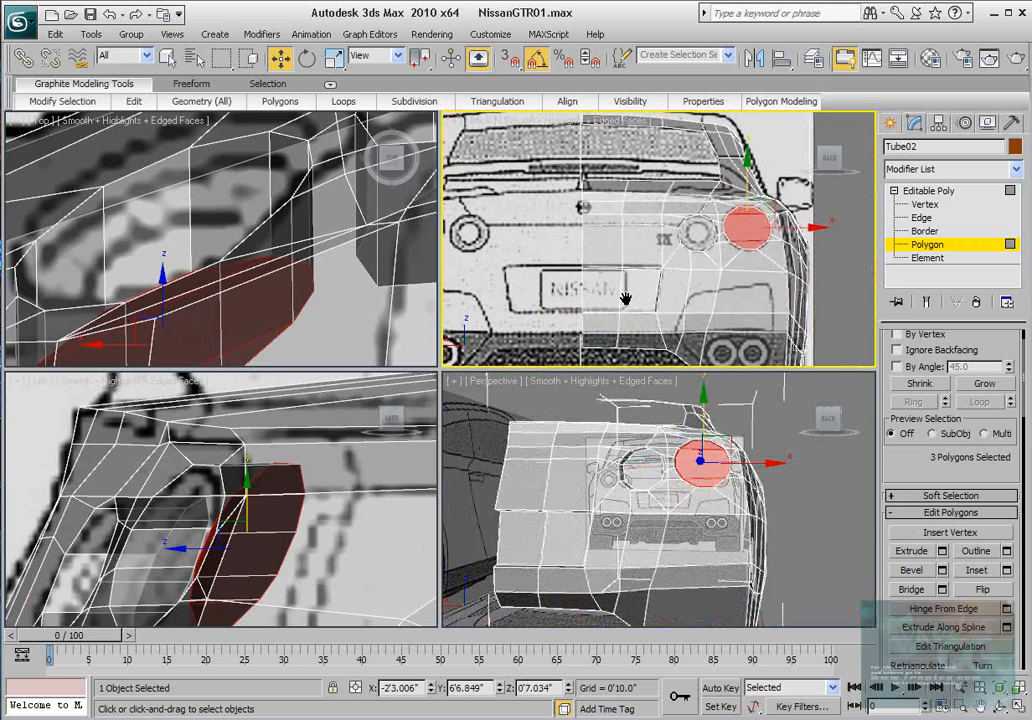
scroll(776, 311, up, 5)
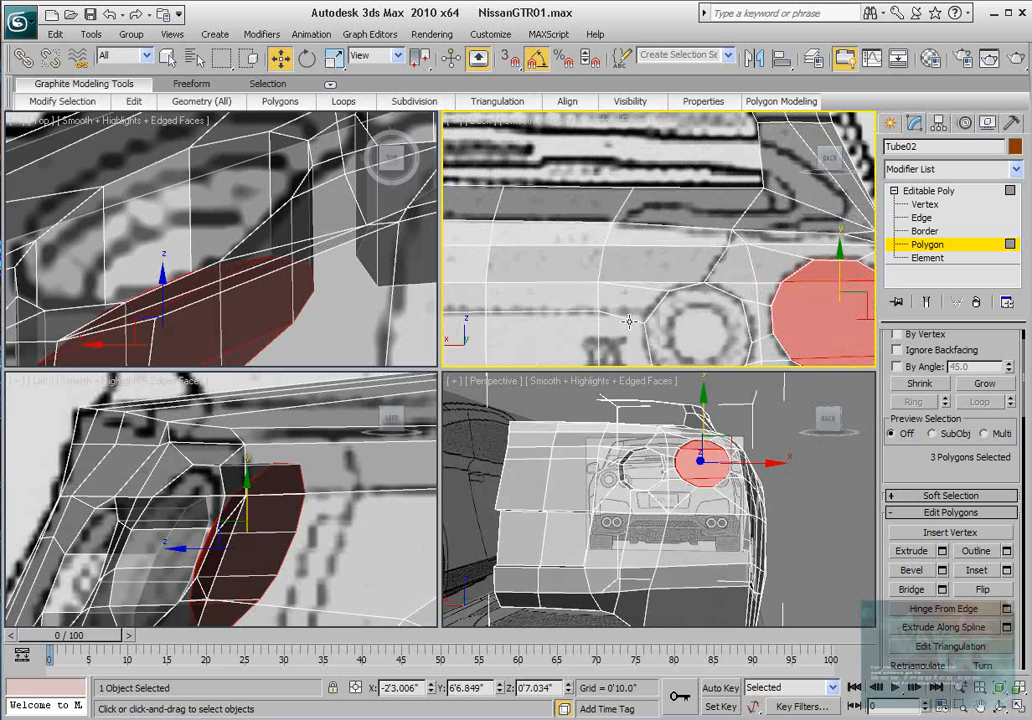
click(925, 204)
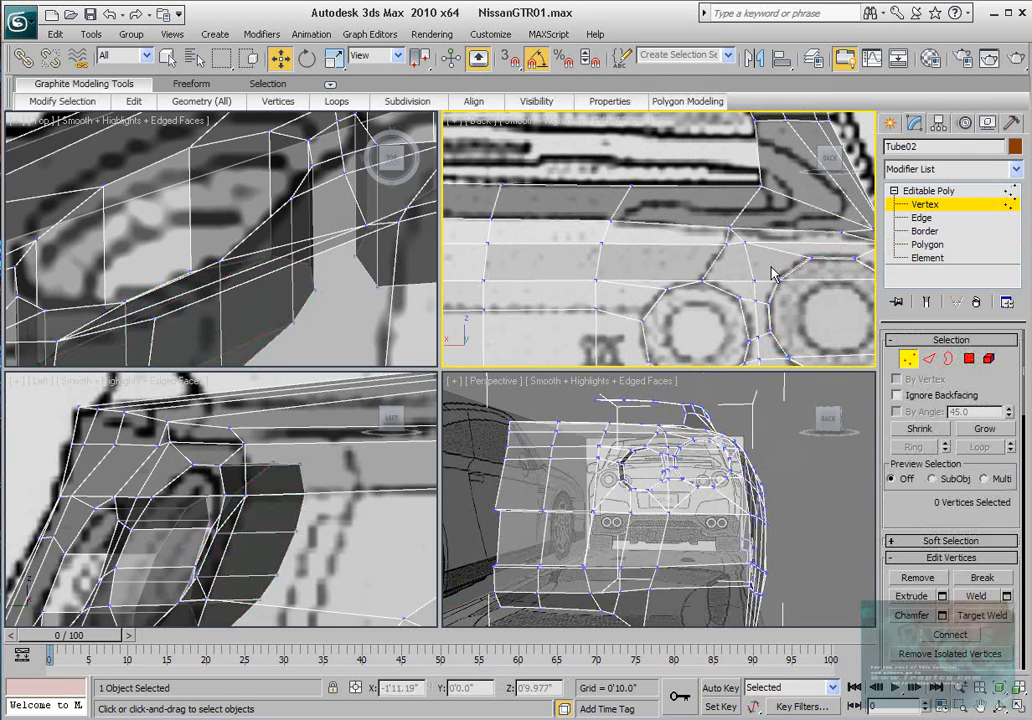
click(645, 316)
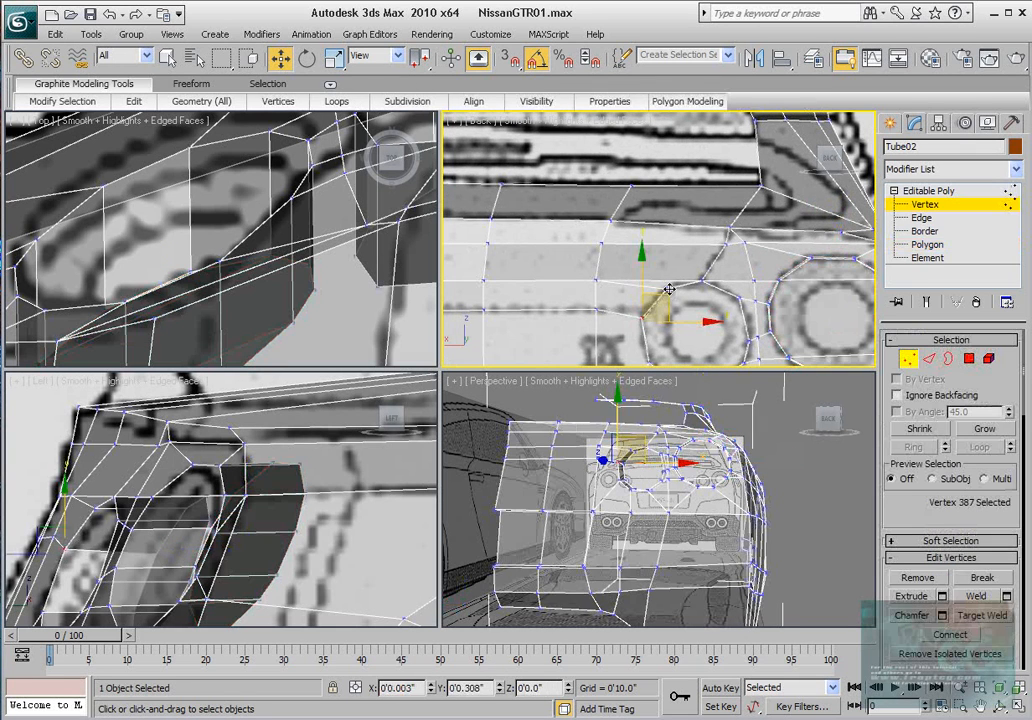
drag(629, 319, 652, 327)
scroll(621, 479, up, 5)
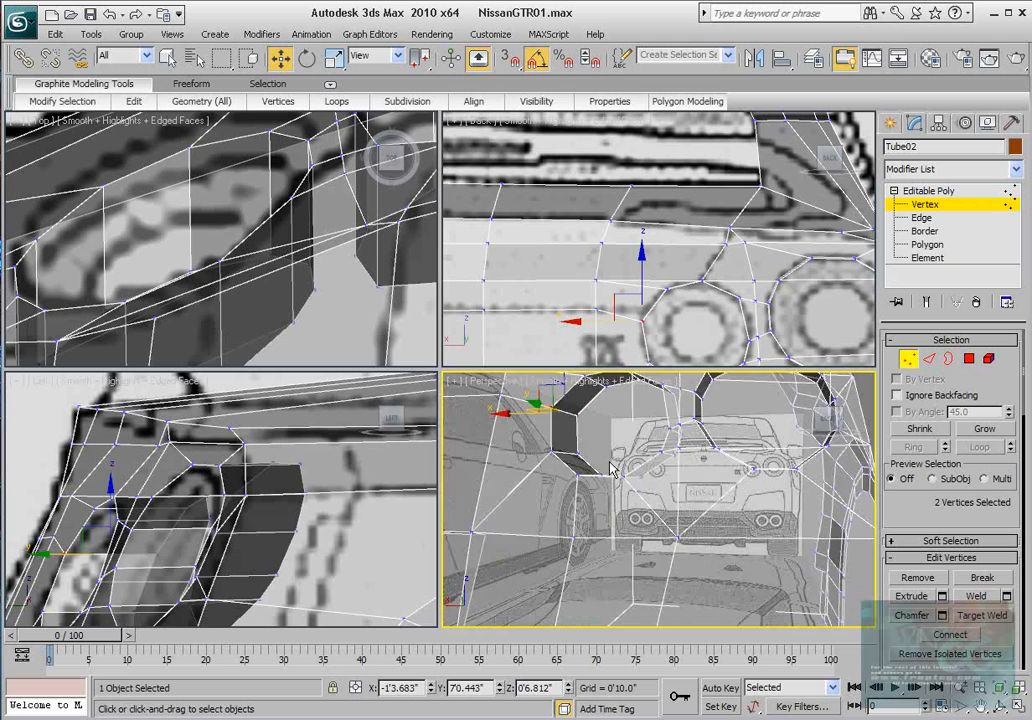
middle_drag(621, 479, 669, 539)
middle_drag(657, 303, 661, 299)
drag(672, 294, 673, 275)
Step: Move the lower vertex pair on the centre-facing side of the inner taillight opening onto the blueprint circle
middle_drag(673, 319, 667, 285)
drag(627, 302, 662, 287)
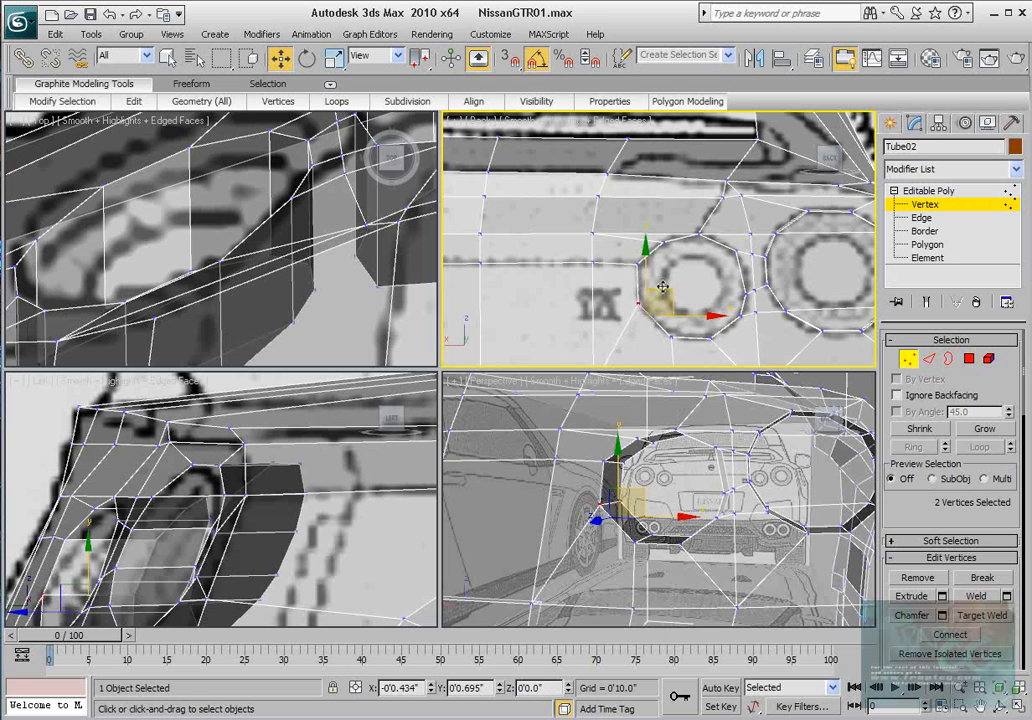
alt+middle_drag(668, 479, 533, 488)
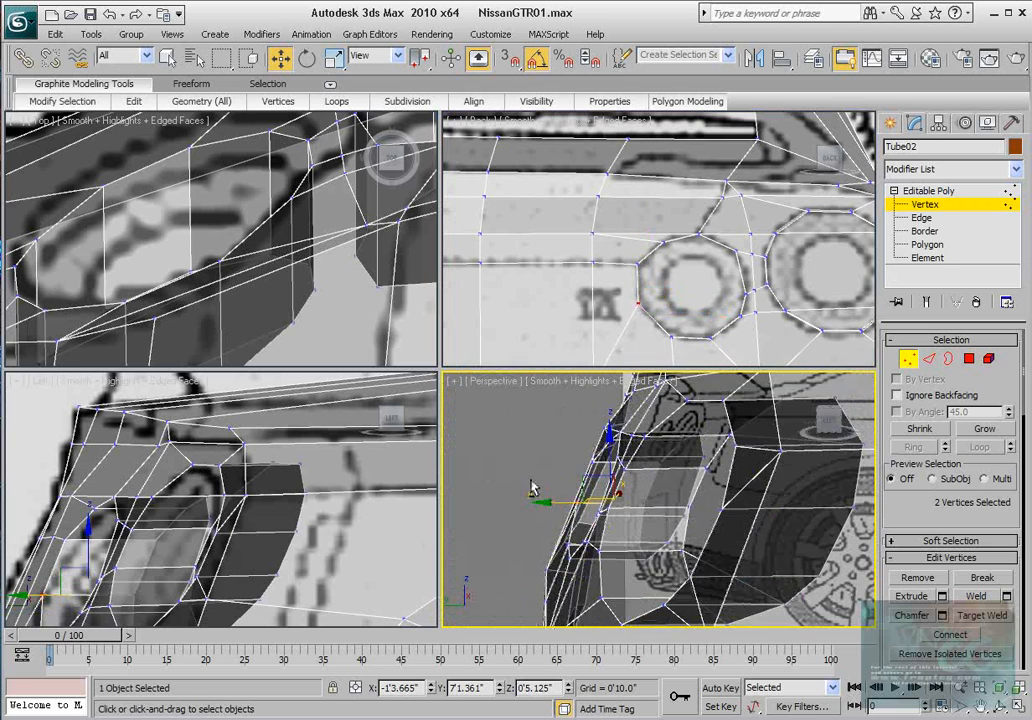
Step: Select the upper vertex pair on the inner taillight's centre-facing side and shift it slightly along Y in the left view
drag(667, 283, 627, 232)
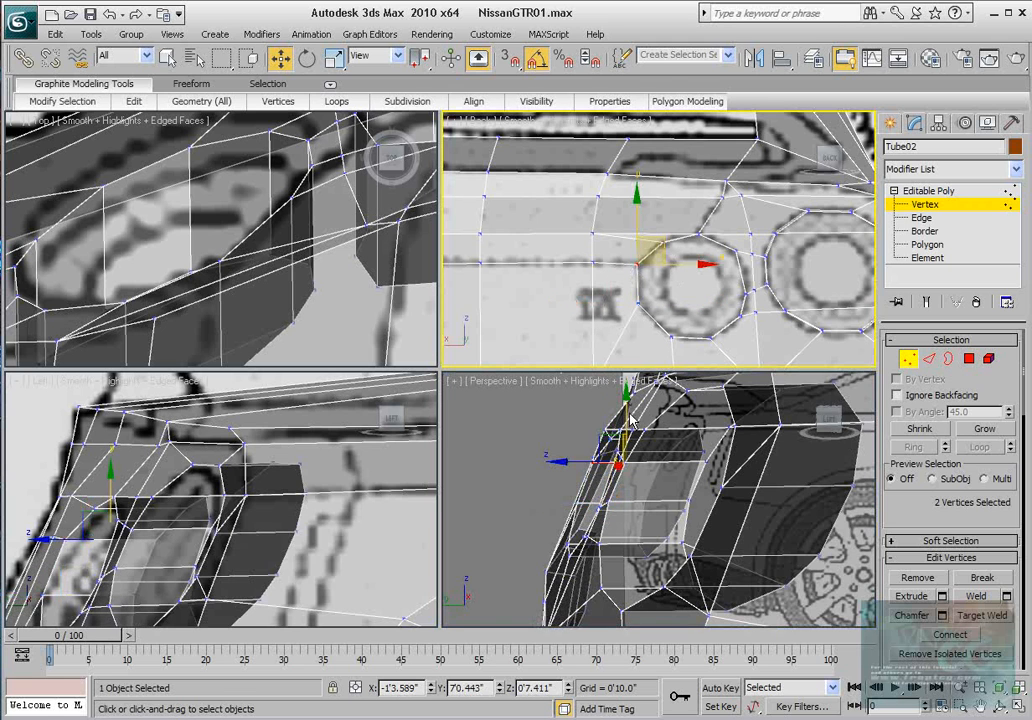
alt+middle_drag(622, 478, 615, 488)
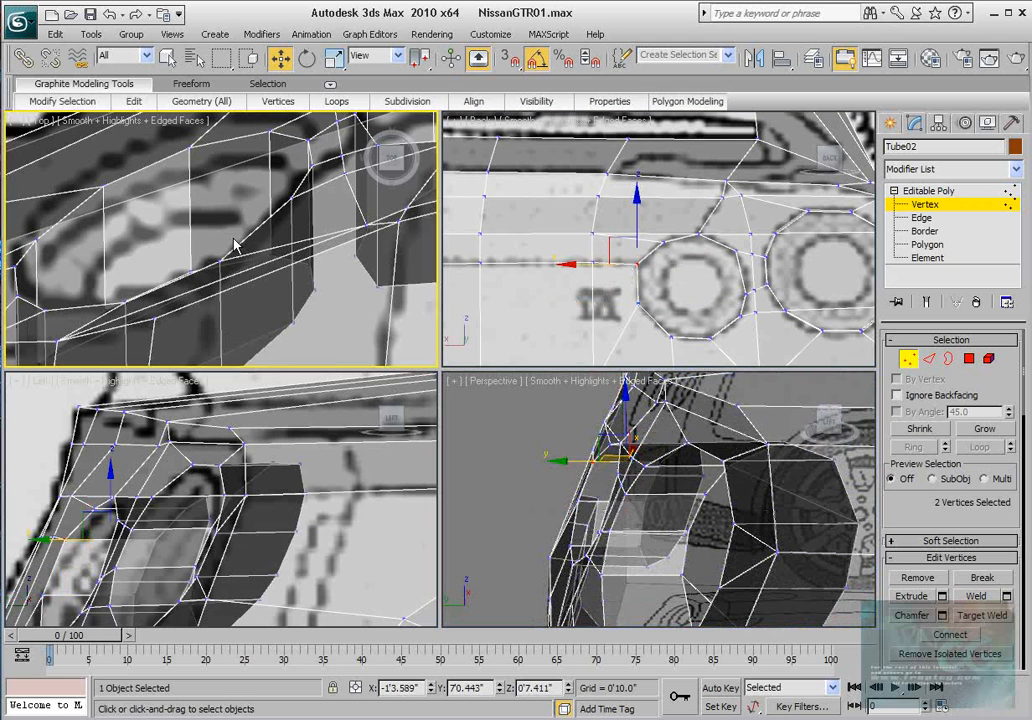
middle_drag(235, 246, 280, 277)
scroll(300, 262, down, 3)
middle_drag(337, 231, 282, 244)
scroll(282, 244, up, 2)
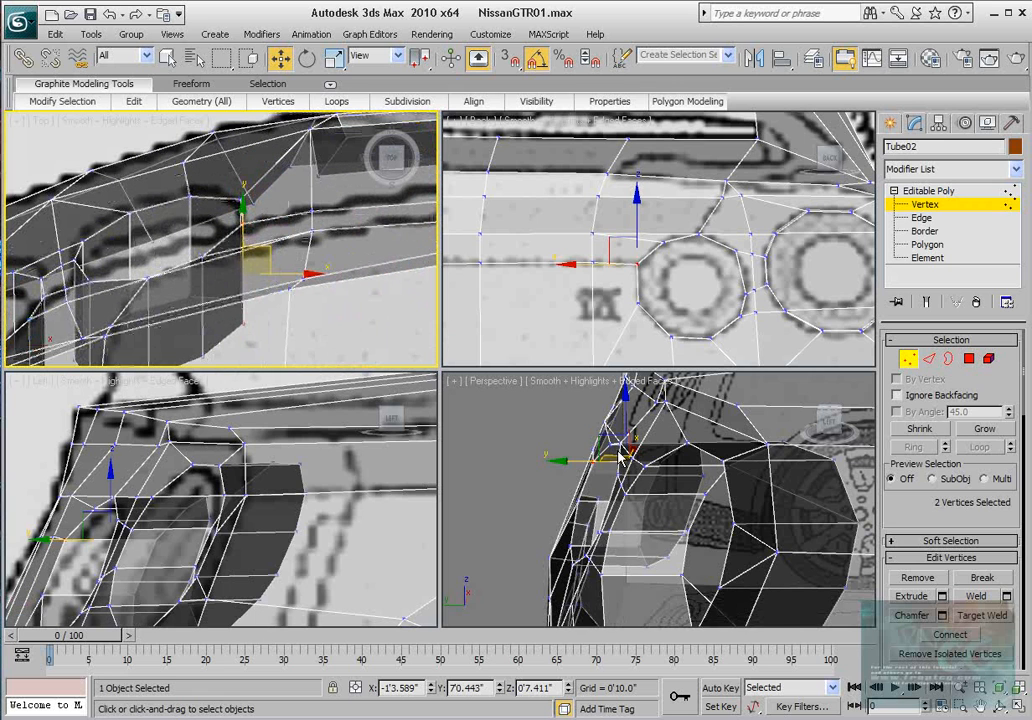
alt+middle_drag(726, 515, 705, 500)
middle_drag(322, 500, 368, 426)
middle_drag(196, 491, 227, 490)
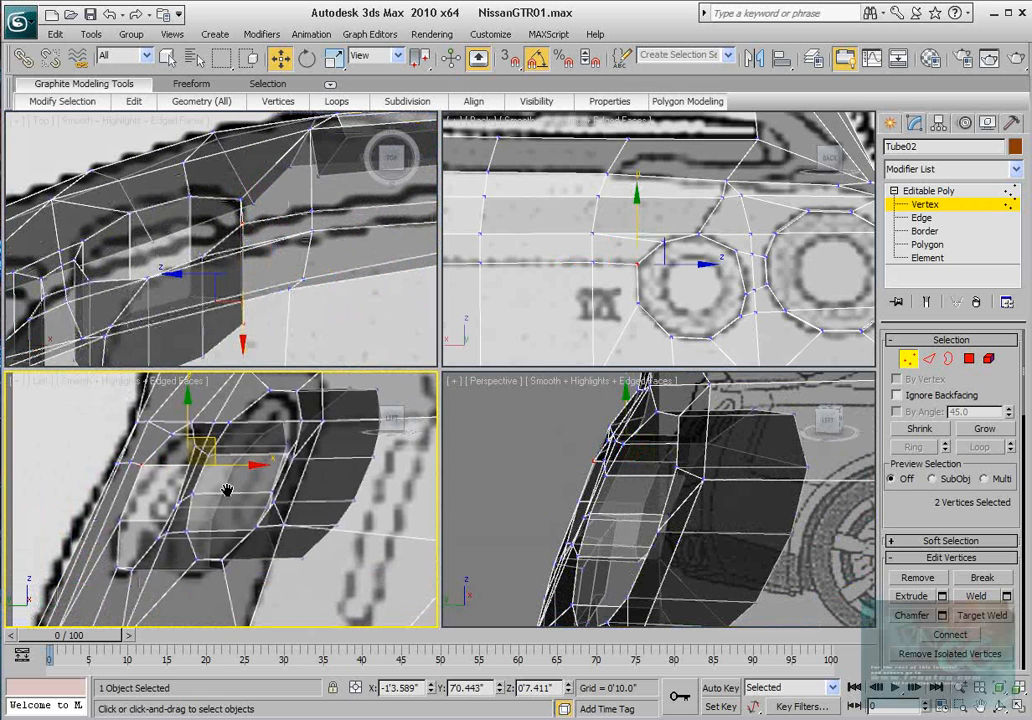
scroll(221, 484, up, 1)
drag(219, 451, 222, 451)
alt+middle_drag(692, 518, 838, 510)
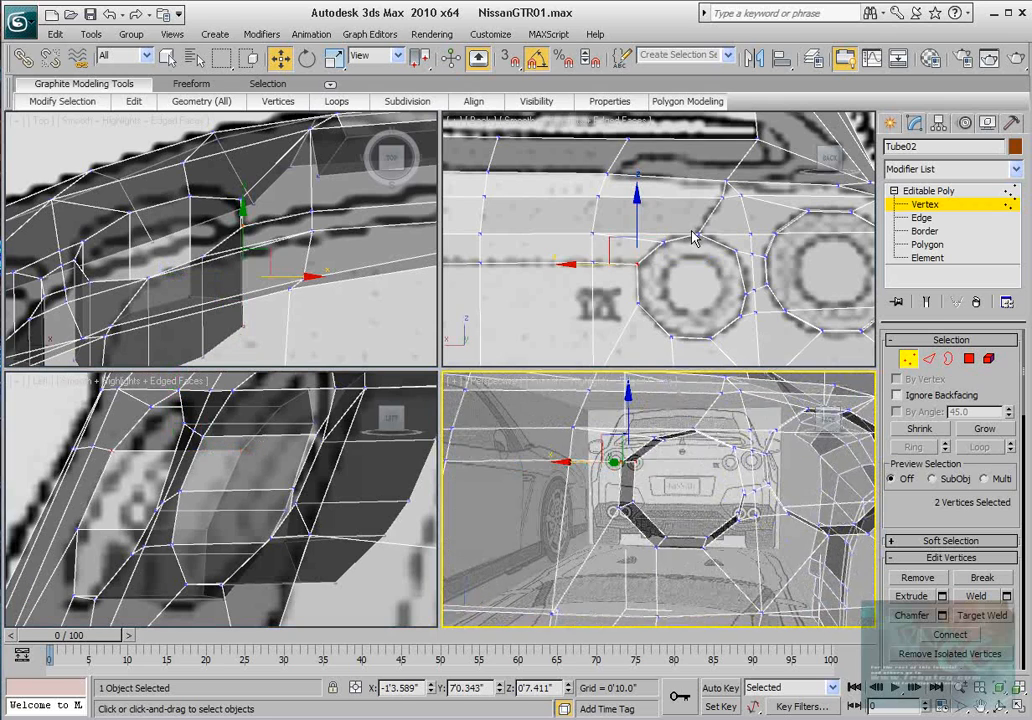
middle_drag(692, 238, 680, 268)
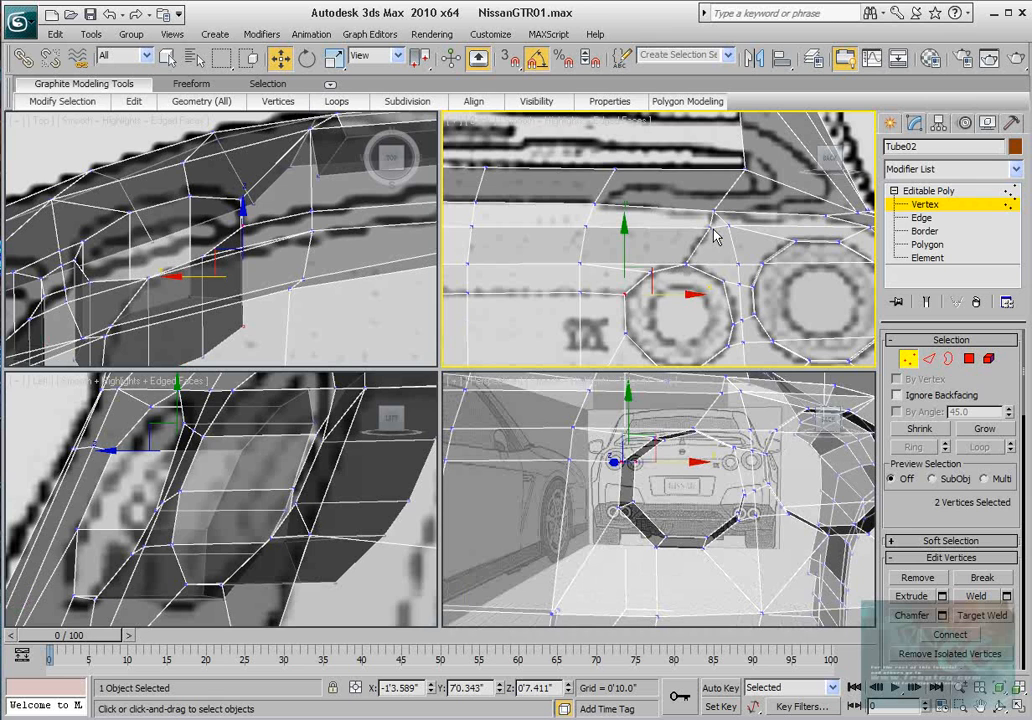
Step: Examine the inner taillight and the rear corner of the body against the blueprints in the back, left, top and perspective views
scroll(680, 293, down, 3)
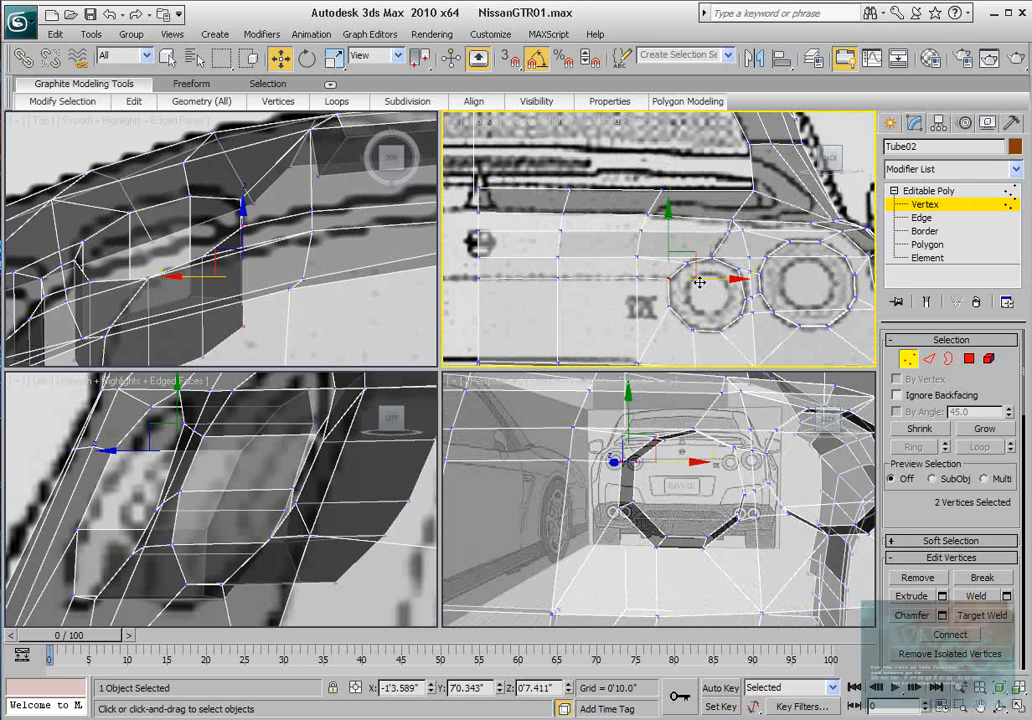
middle_drag(699, 283, 668, 260)
alt+middle_drag(730, 480, 620, 488)
scroll(225, 484, down, 6)
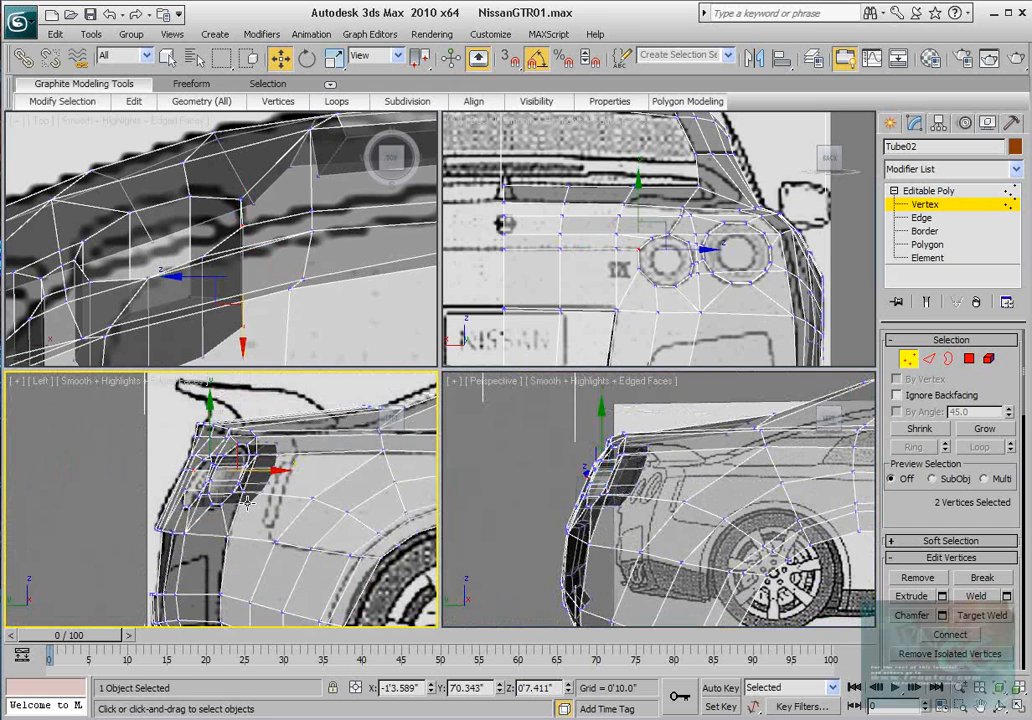
middle_drag(271, 521, 252, 524)
scroll(252, 524, up, 1)
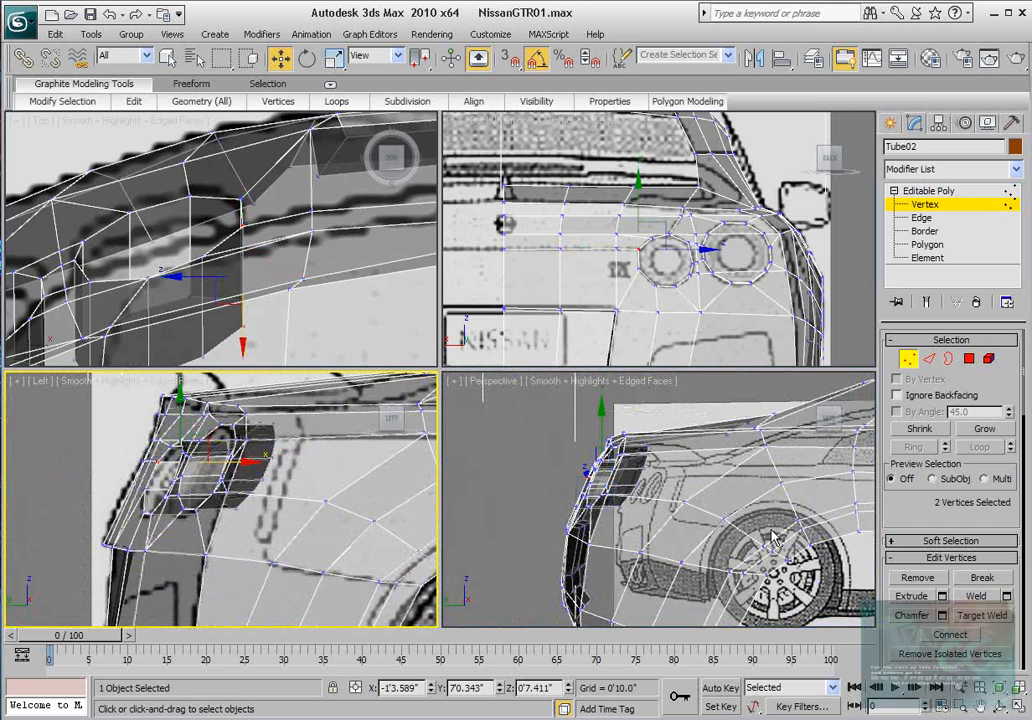
drag(993, 627, 997, 612)
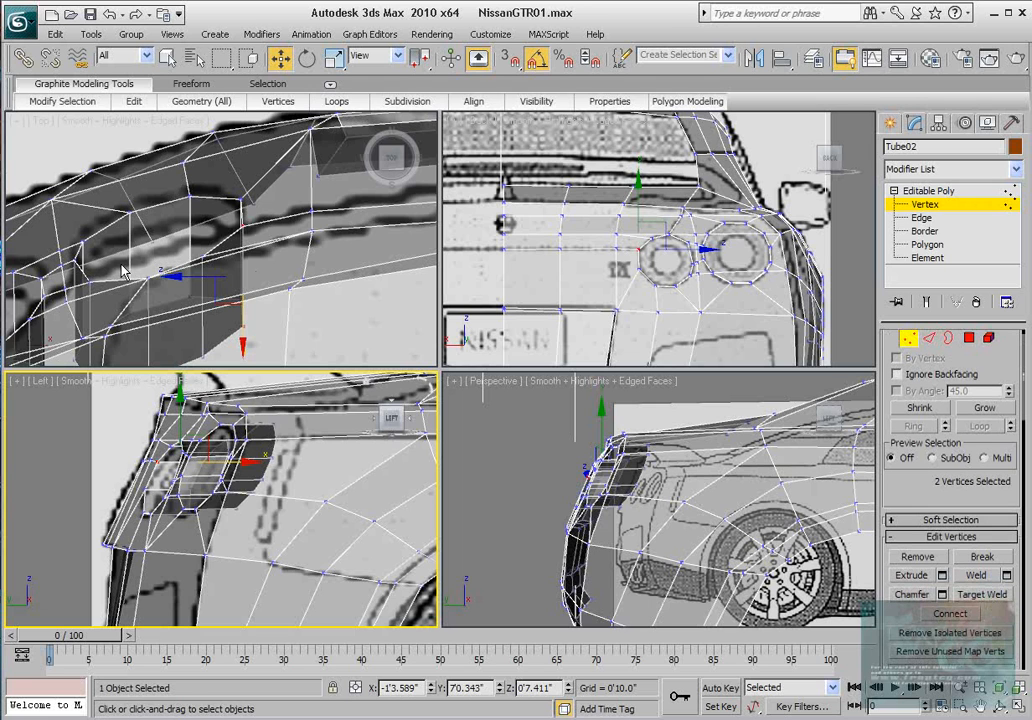
scroll(124, 271, down, 7)
middle_drag(160, 280, 172, 258)
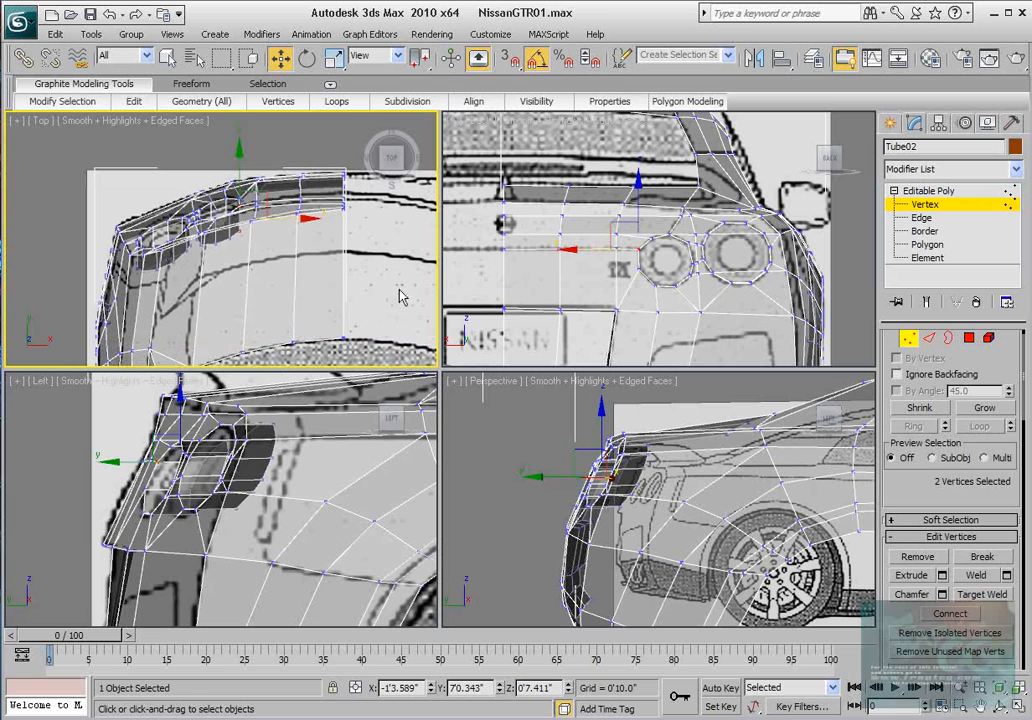
Step: Select the ring of front-to-back edges across the rear deck, excluding the edges that continue down the body side
key(2)
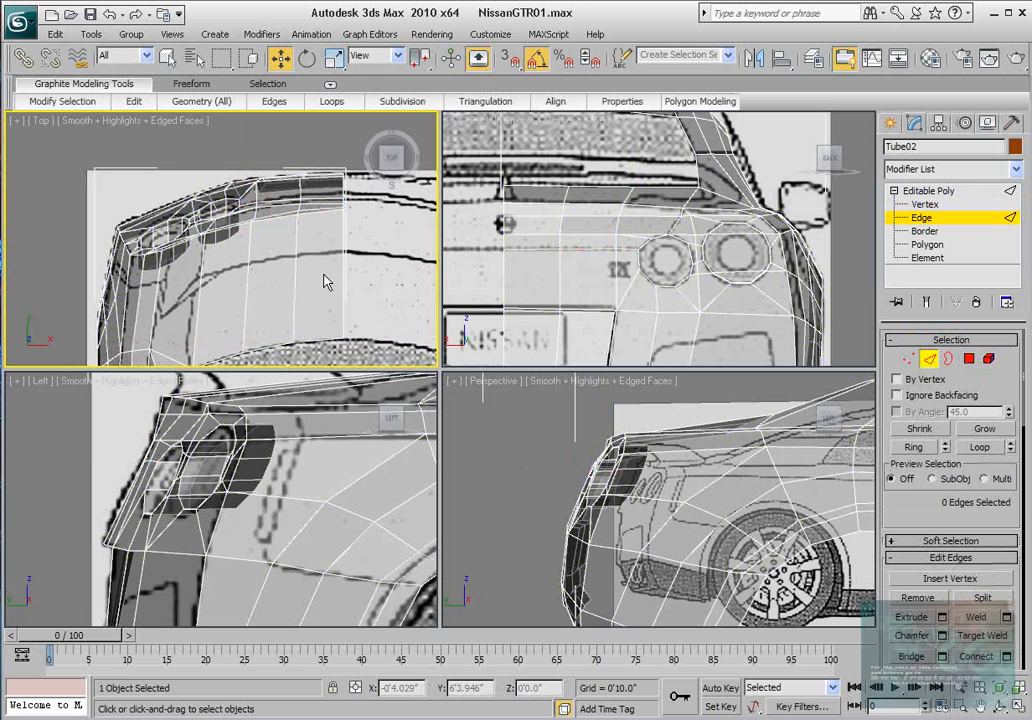
click(356, 276)
click(922, 449)
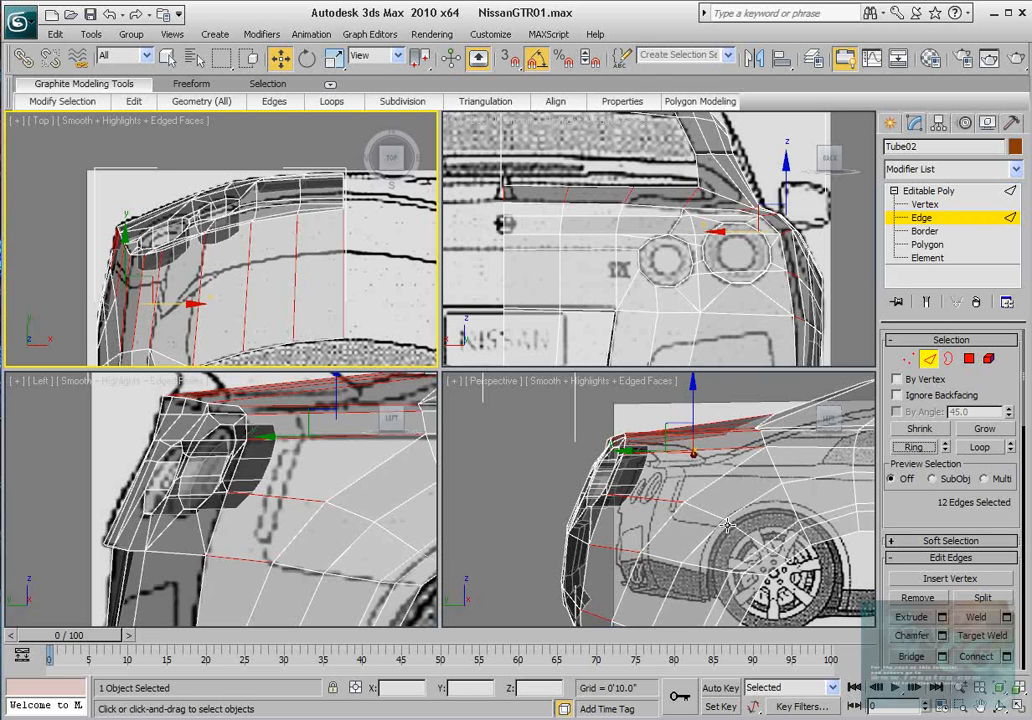
alt+middle_drag(725, 523, 727, 465)
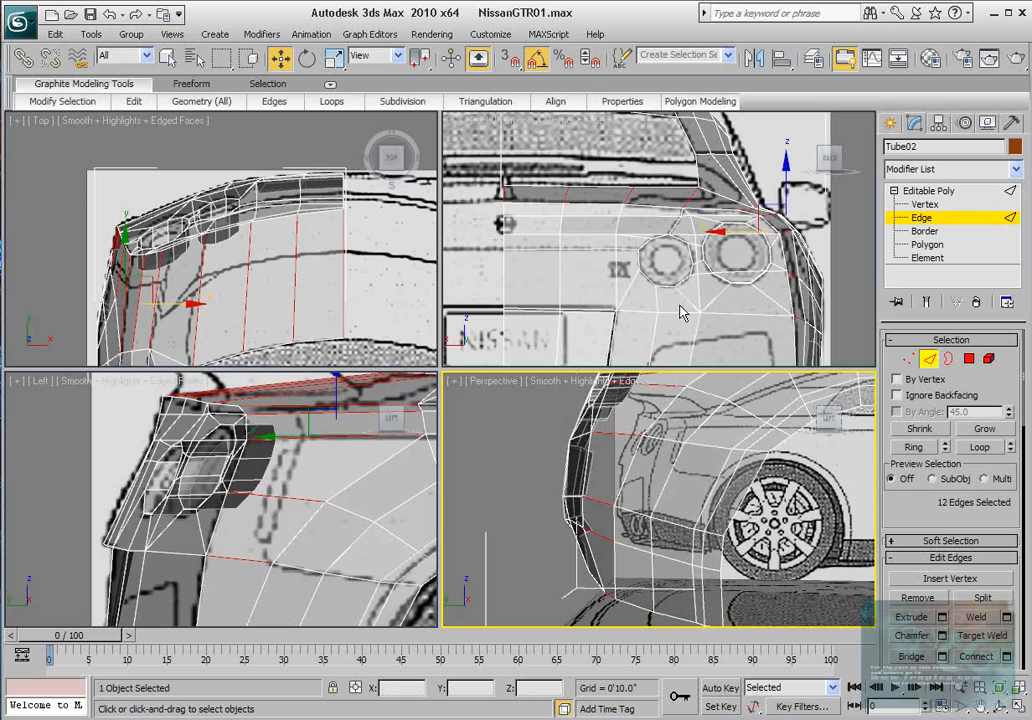
scroll(682, 311, down, 4)
middle_drag(645, 426, 634, 481)
scroll(272, 519, down, 3)
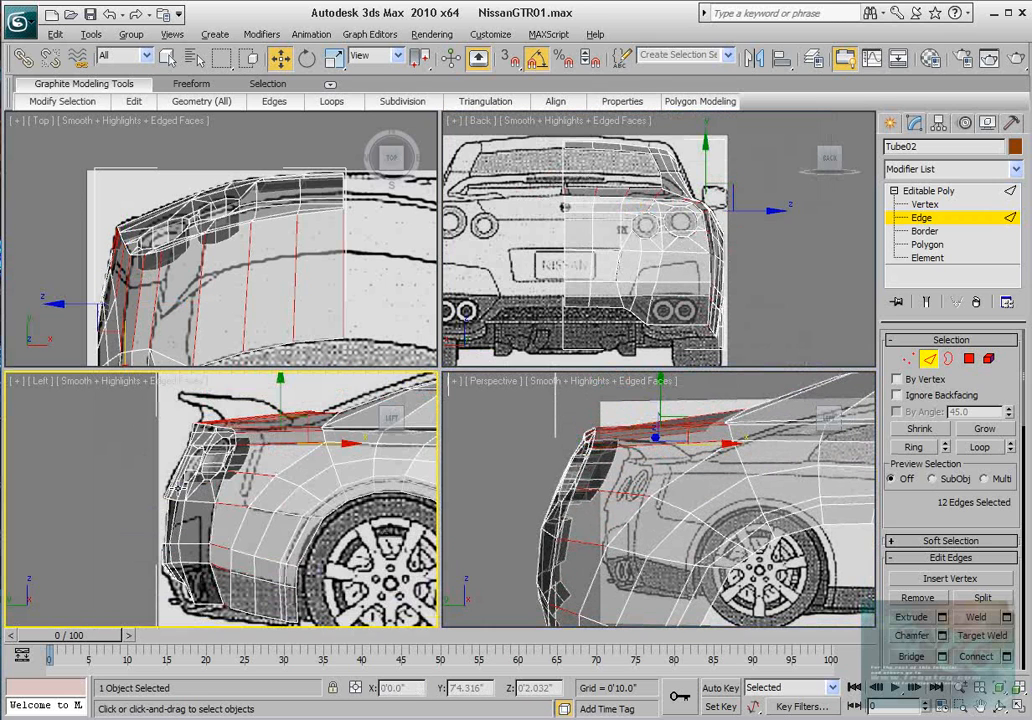
alt+middle_drag(222, 519, 280, 444)
alt+drag(278, 437, 271, 454)
scroll(275, 482, up, 2)
middle_drag(275, 459, 261, 487)
scroll(264, 487, up, 2)
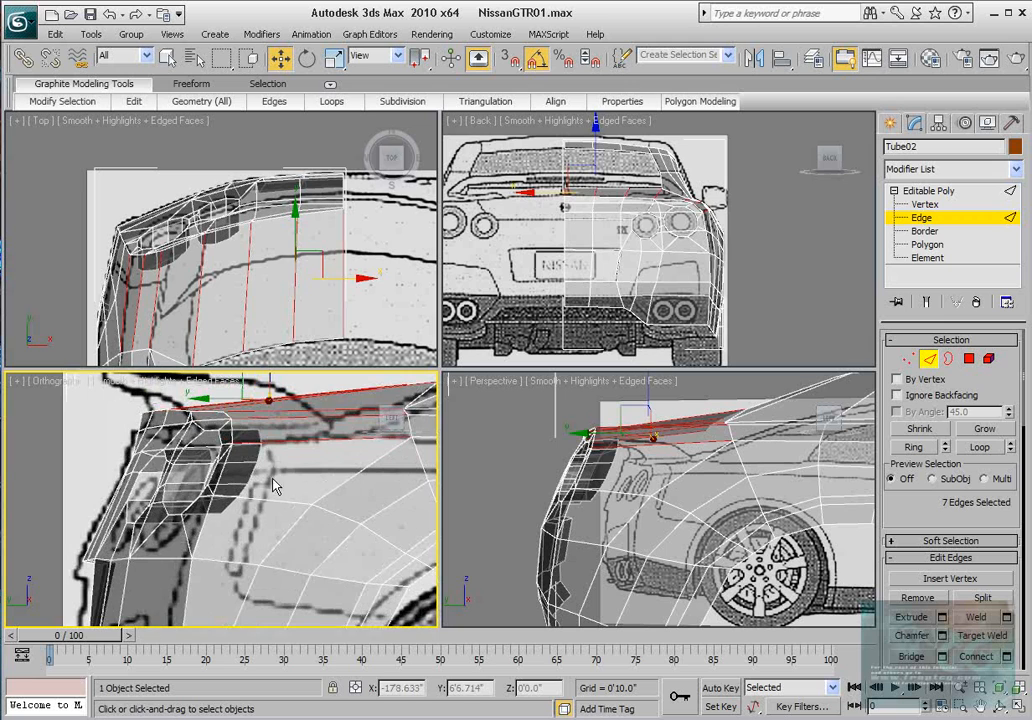
Step: Connect the selected rear-deck edges with 1 segment, Pinch 0 and Slide -37
middle_drag(181, 294, 188, 301)
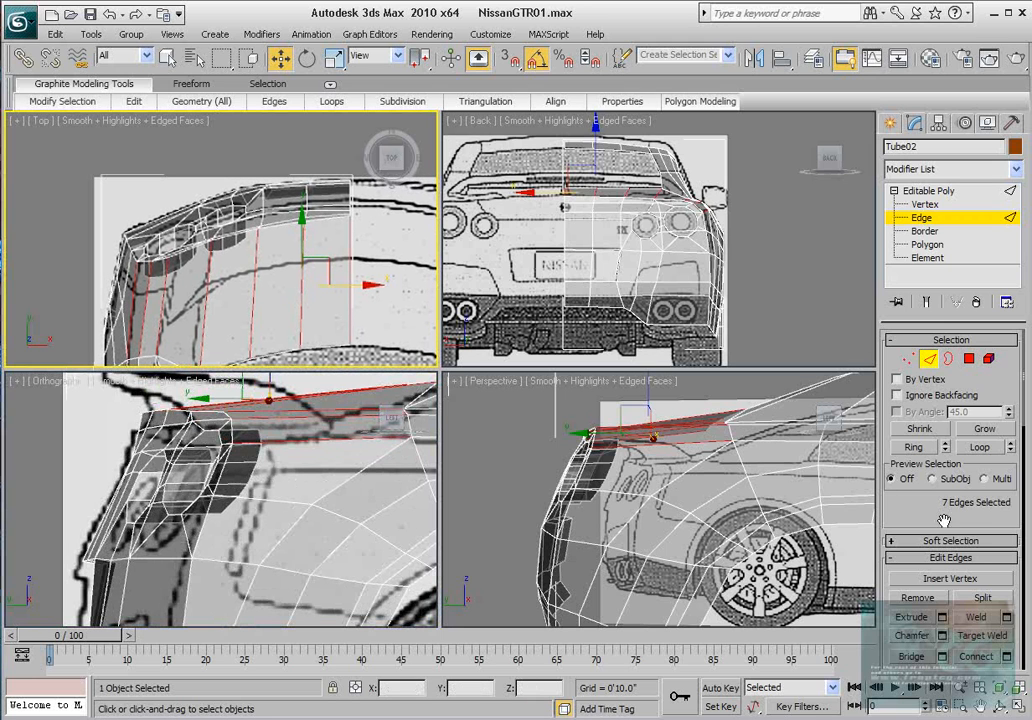
drag(944, 520, 944, 481)
click(1007, 617)
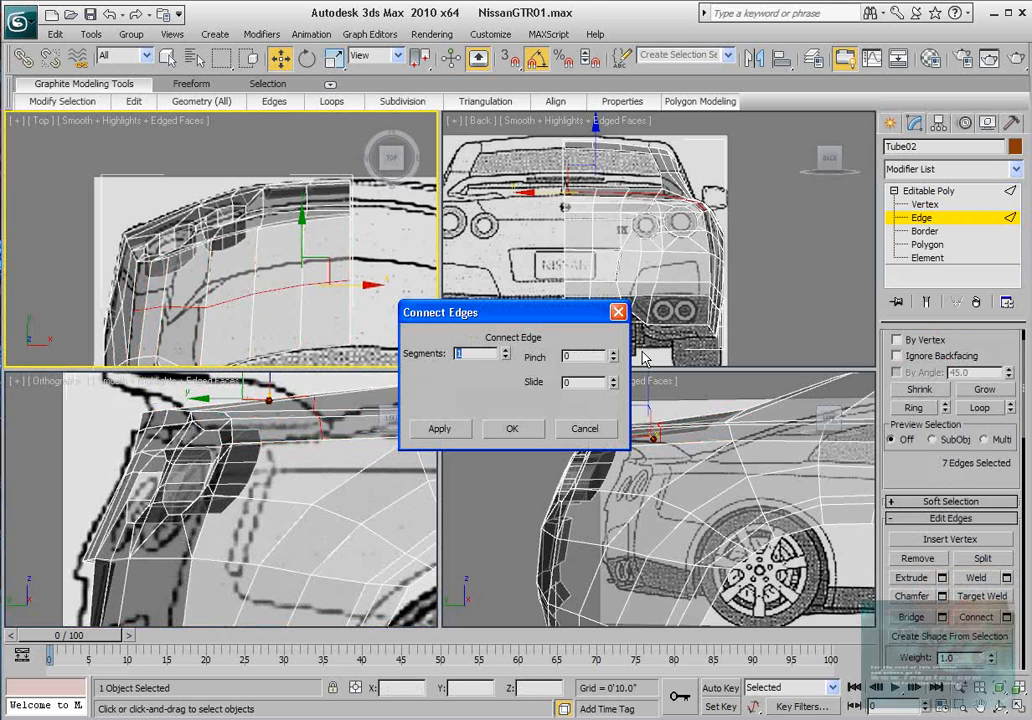
drag(614, 384, 624, 449)
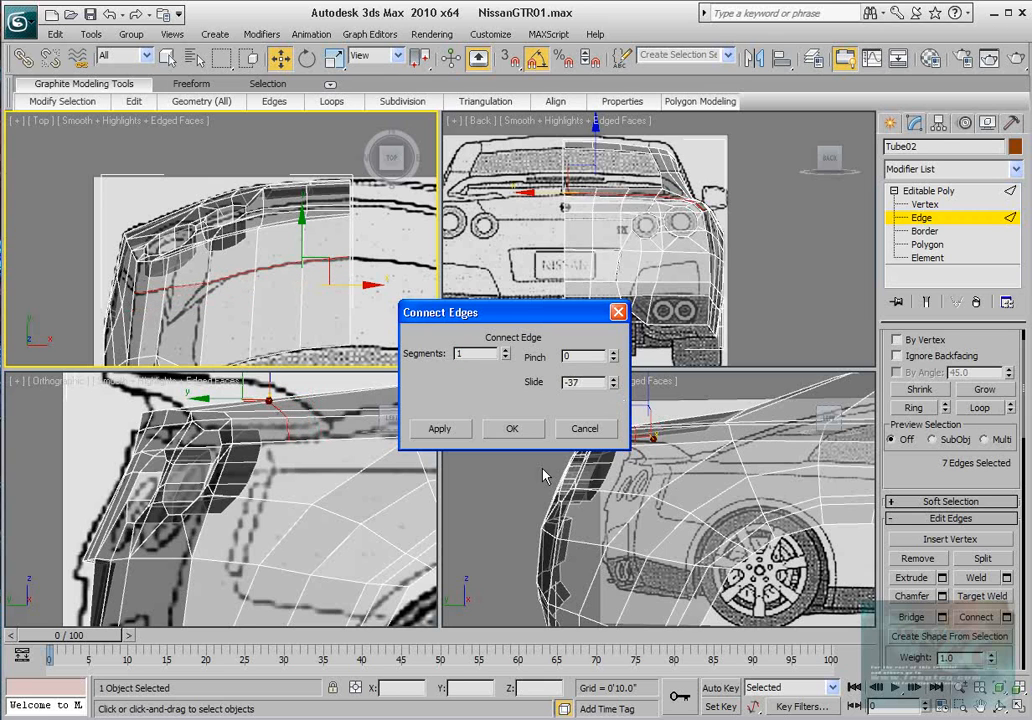
click(517, 429)
Step: Shift the new loop's vertex in front of the taillights slightly rearward along Y onto the blueprint's panel line in the top view
key(1)
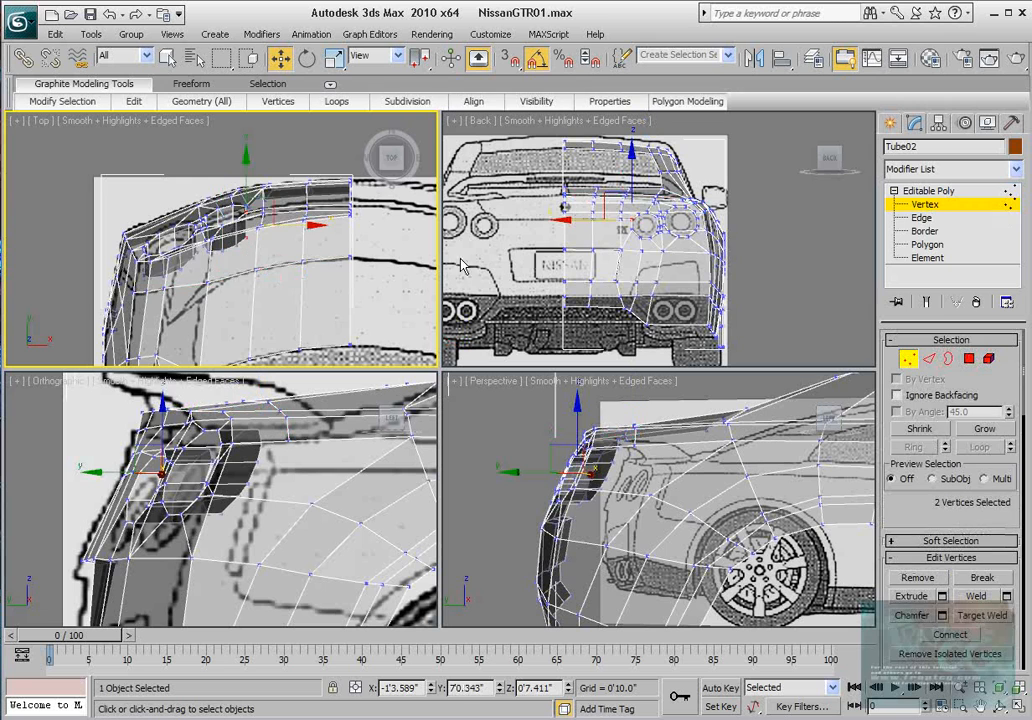
click(216, 295)
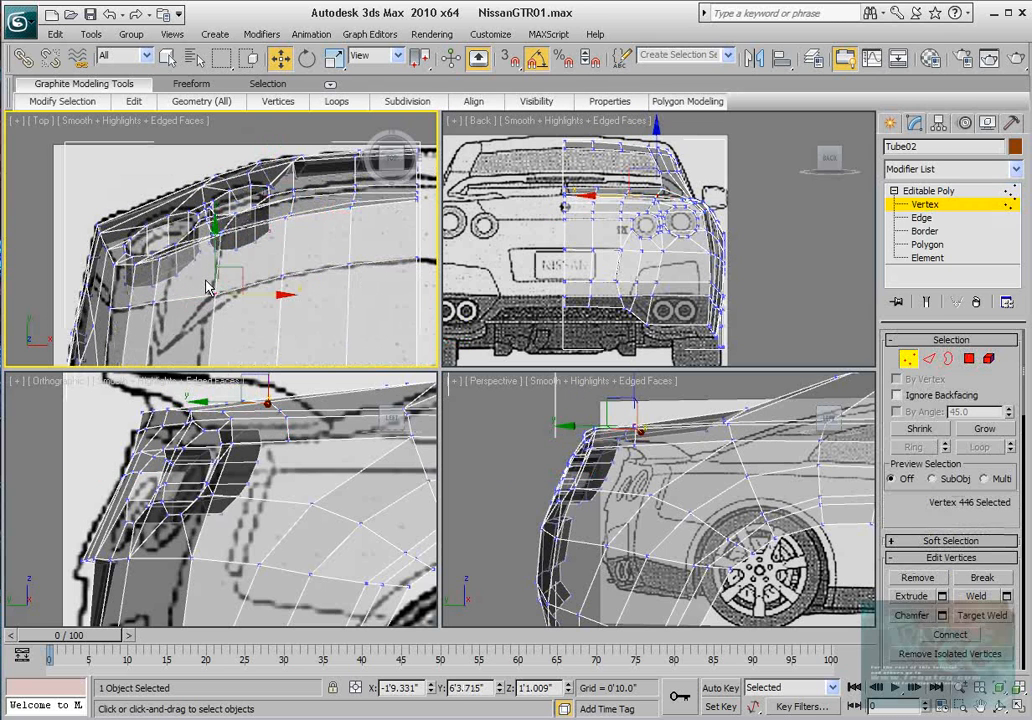
drag(215, 246, 215, 244)
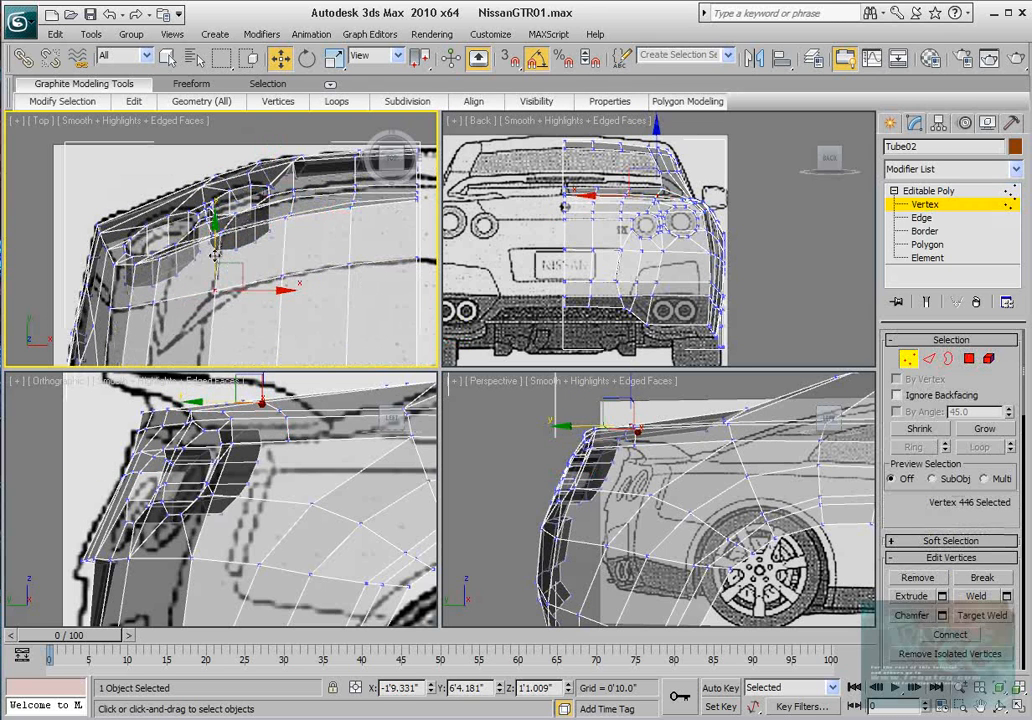
Step: Cut a new edge in the left view from the loop's outer end vertex down to the blueprint's panel-line corner above the bumper
middle_drag(334, 483, 300, 430)
click(245, 432)
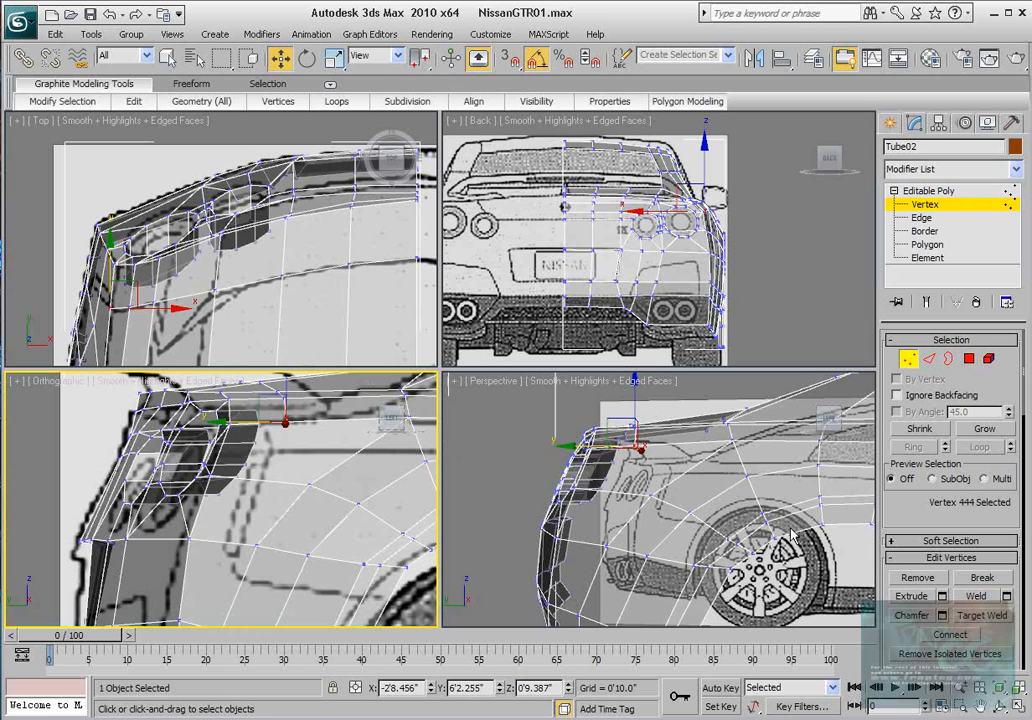
middle_drag(316, 520, 287, 506)
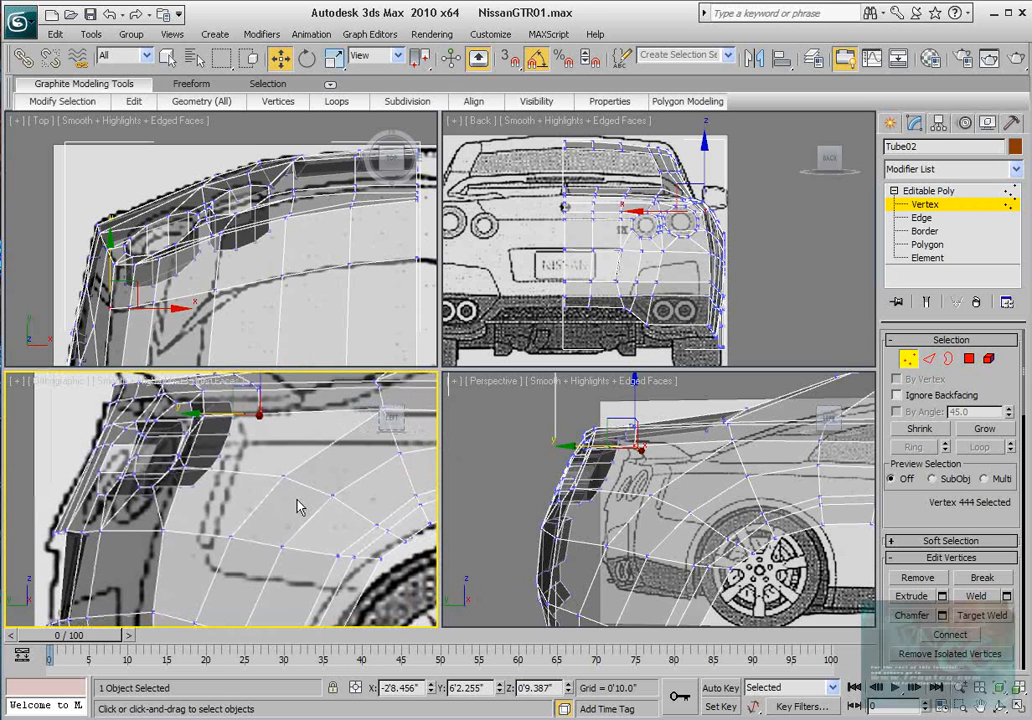
key(l)
scroll(241, 477, up, 8)
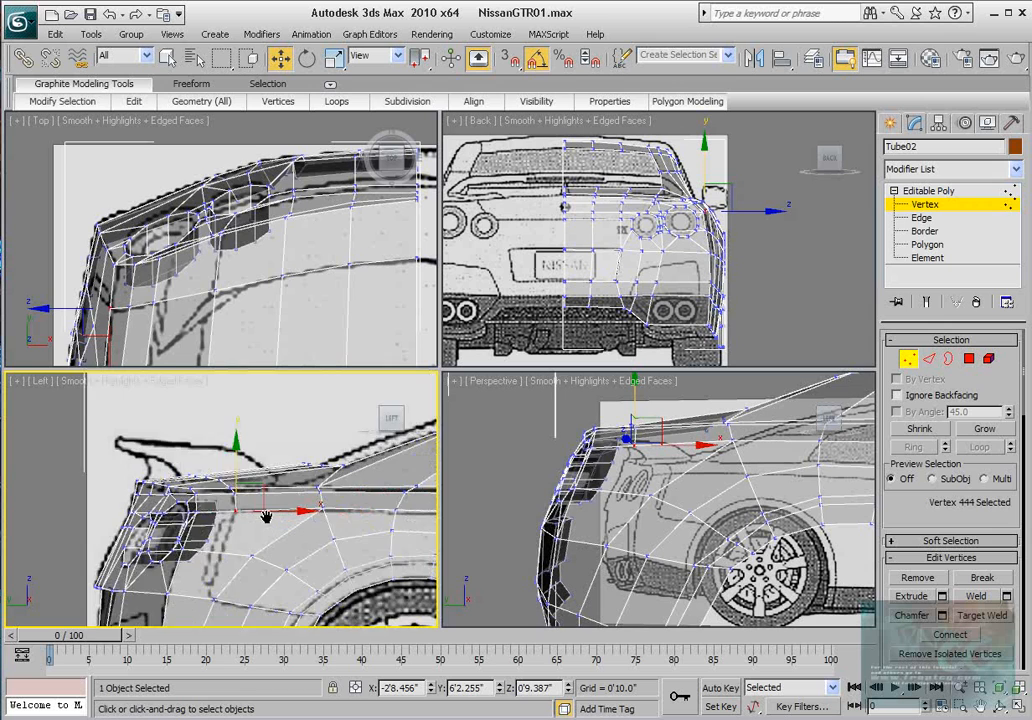
middle_drag(241, 477, 248, 474)
scroll(968, 510, down, 6)
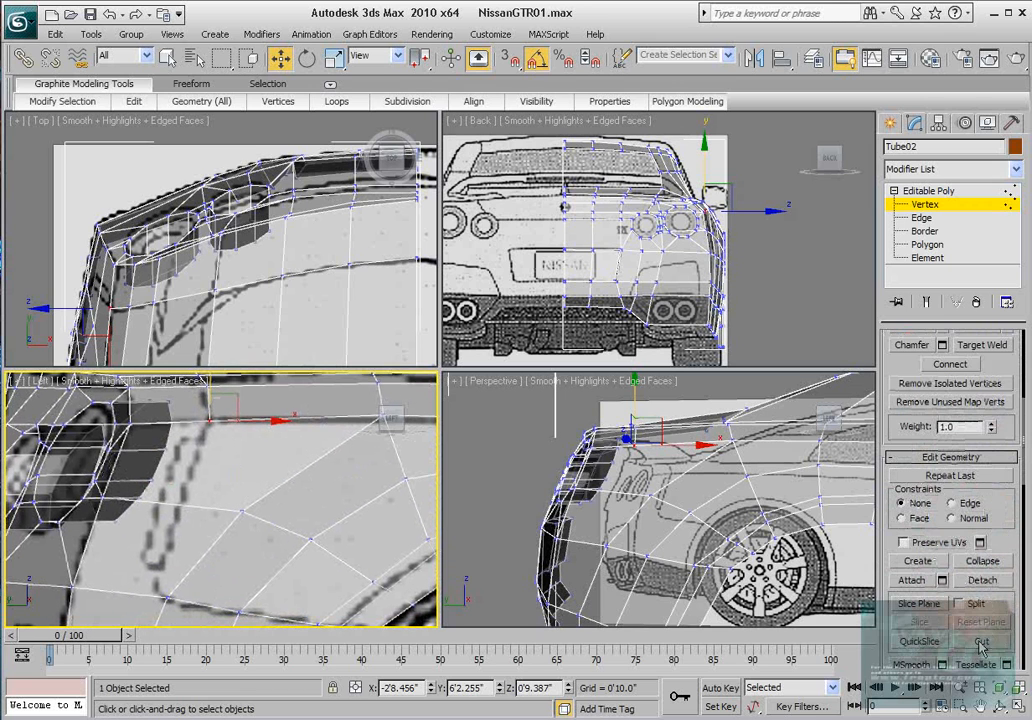
click(980, 643)
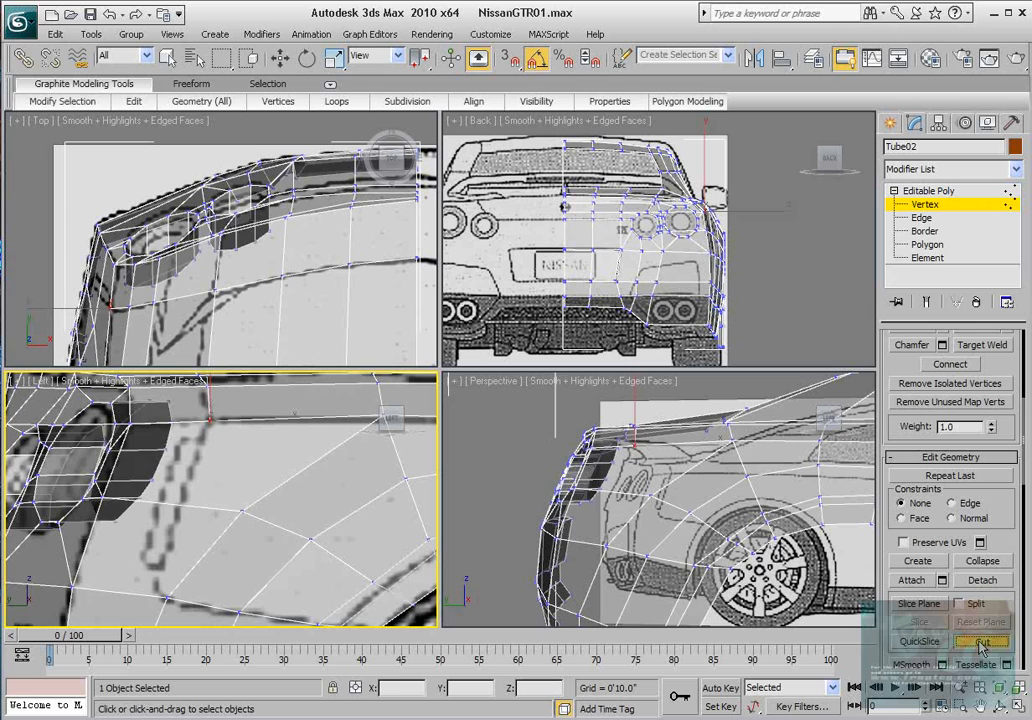
click(209, 420)
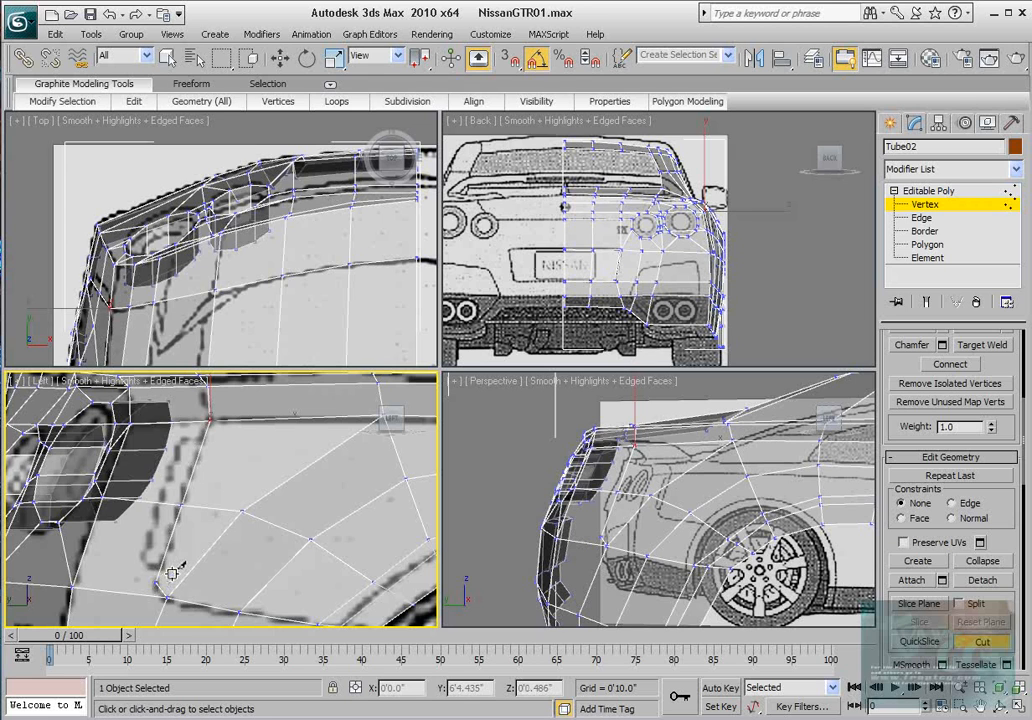
middle_drag(173, 571, 265, 514)
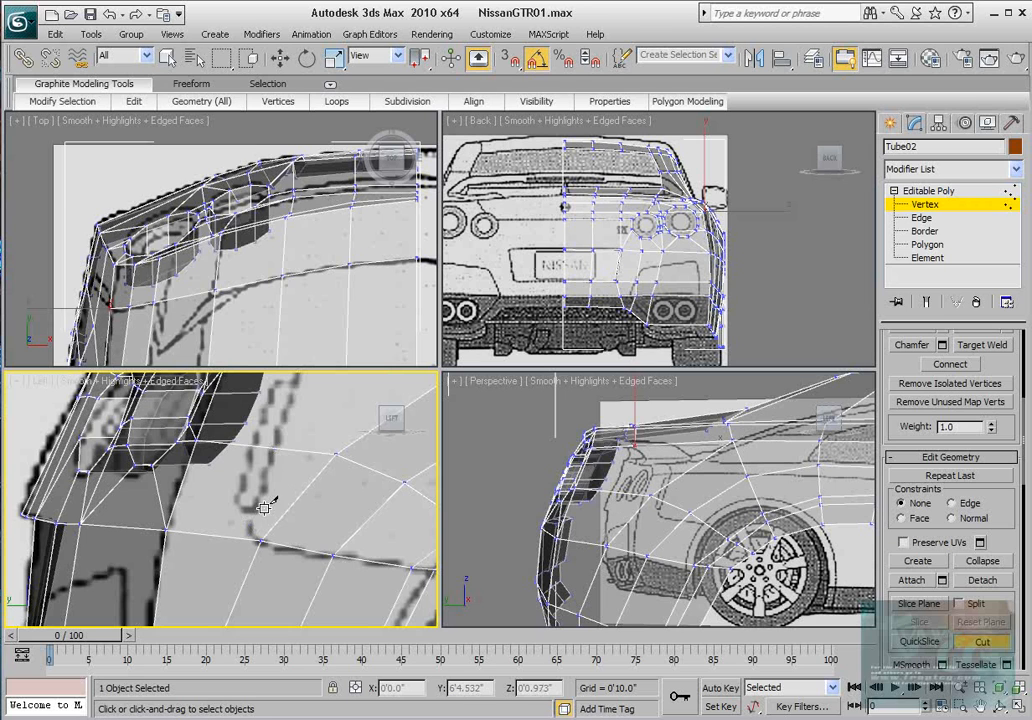
scroll(268, 488, down, 3)
click(262, 436)
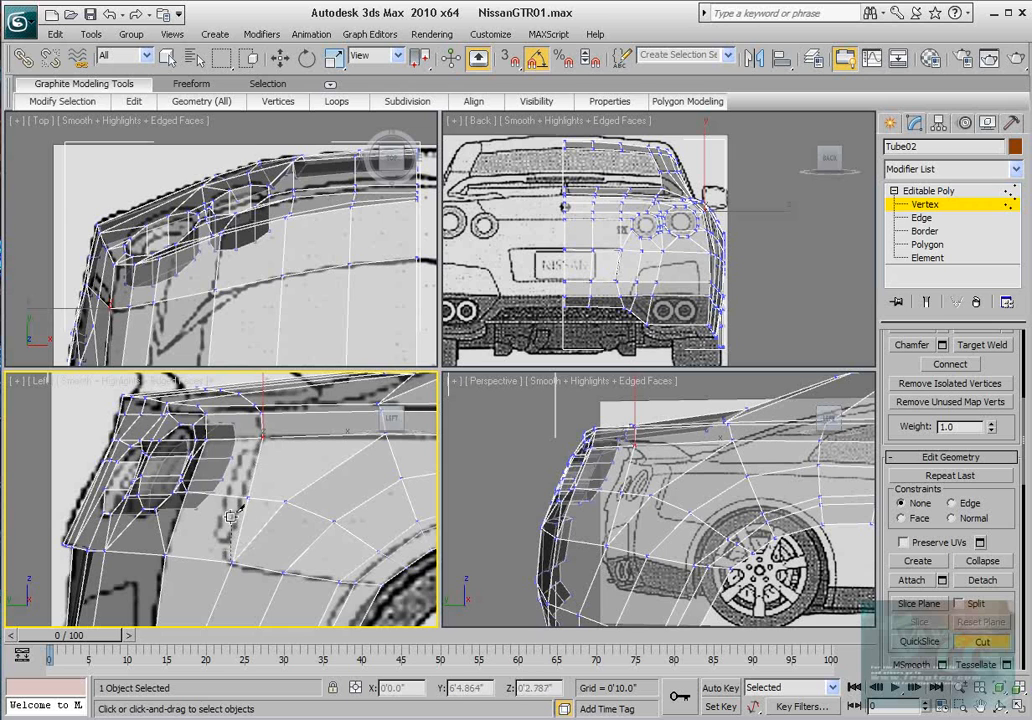
click(231, 561)
key(w)
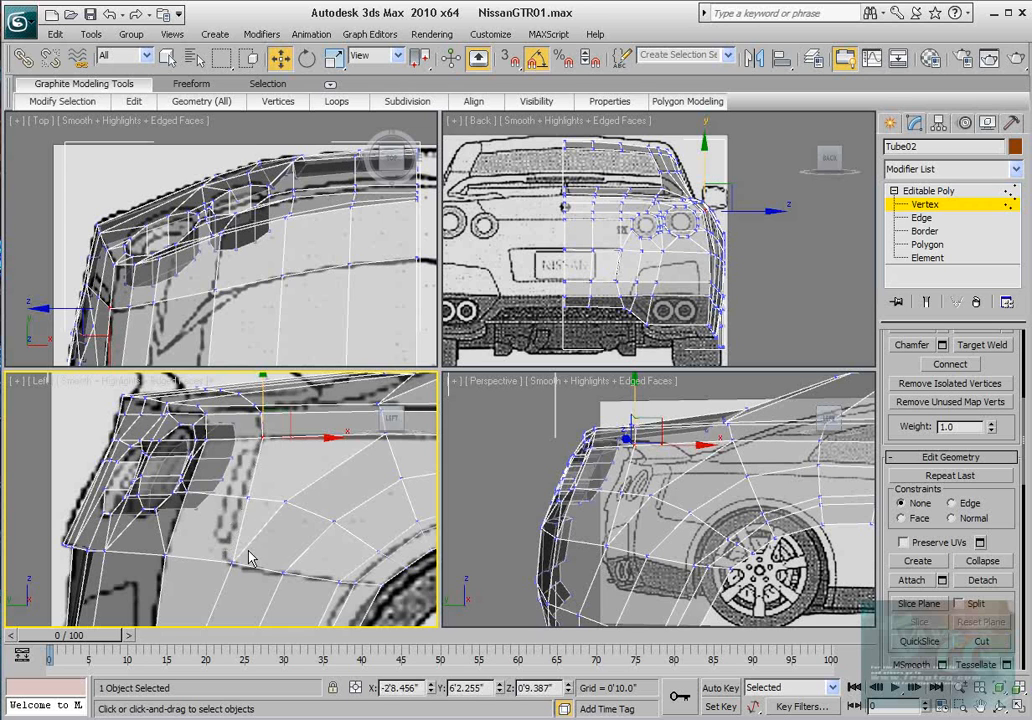
Step: Move the vertex where the new cut crosses the side edge onto the blueprint seam in the left view
click(231, 561)
scroll(245, 555, up, 4)
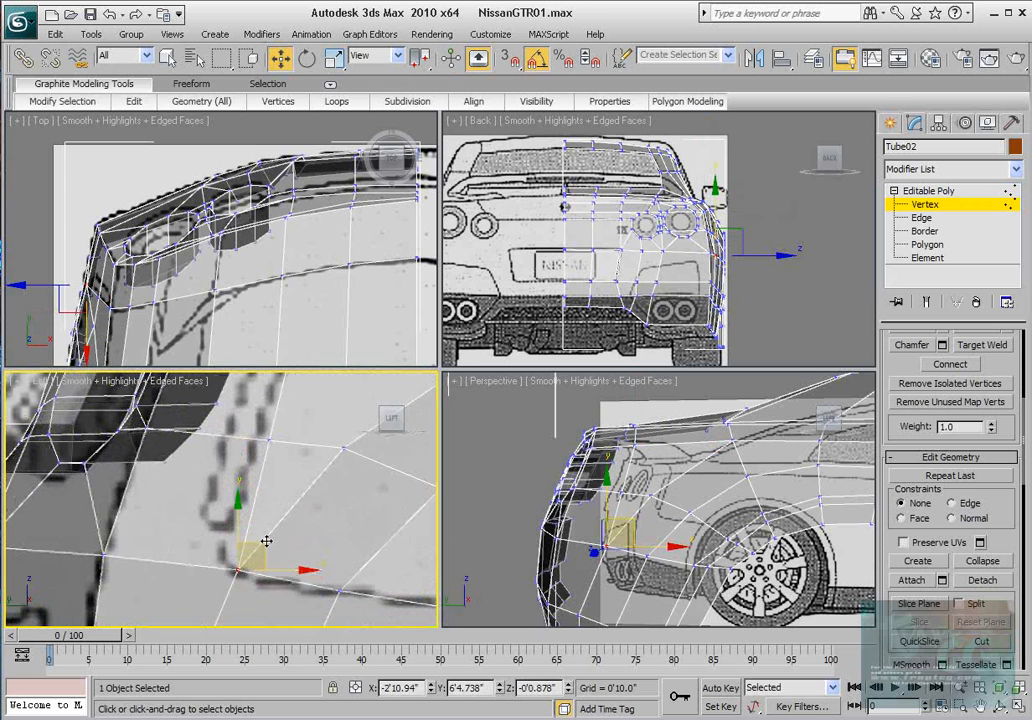
drag(258, 537, 288, 458)
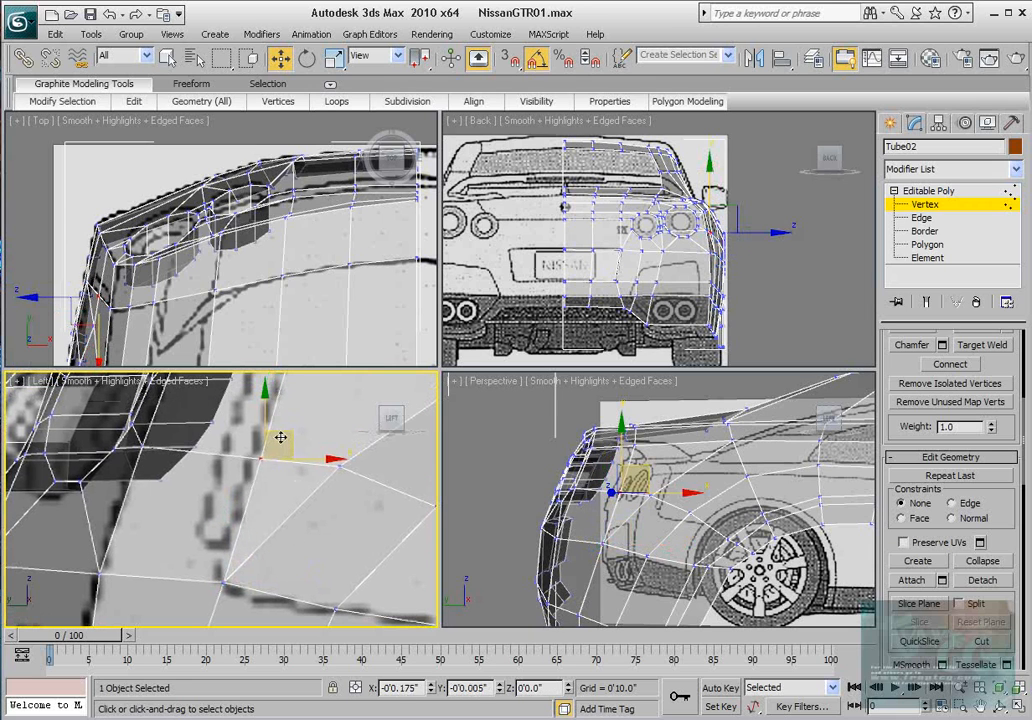
scroll(260, 472, down, 3)
scroll(274, 488, up, 2)
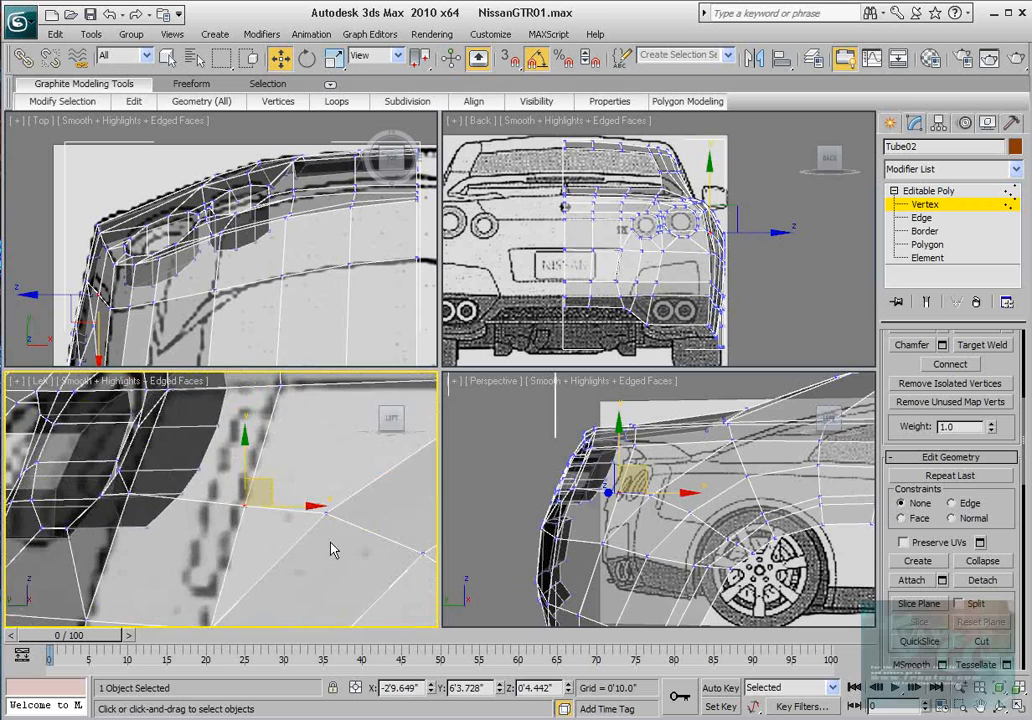
middle_drag(330, 542, 312, 474)
middle_drag(263, 554, 267, 519)
scroll(267, 518, down, 2)
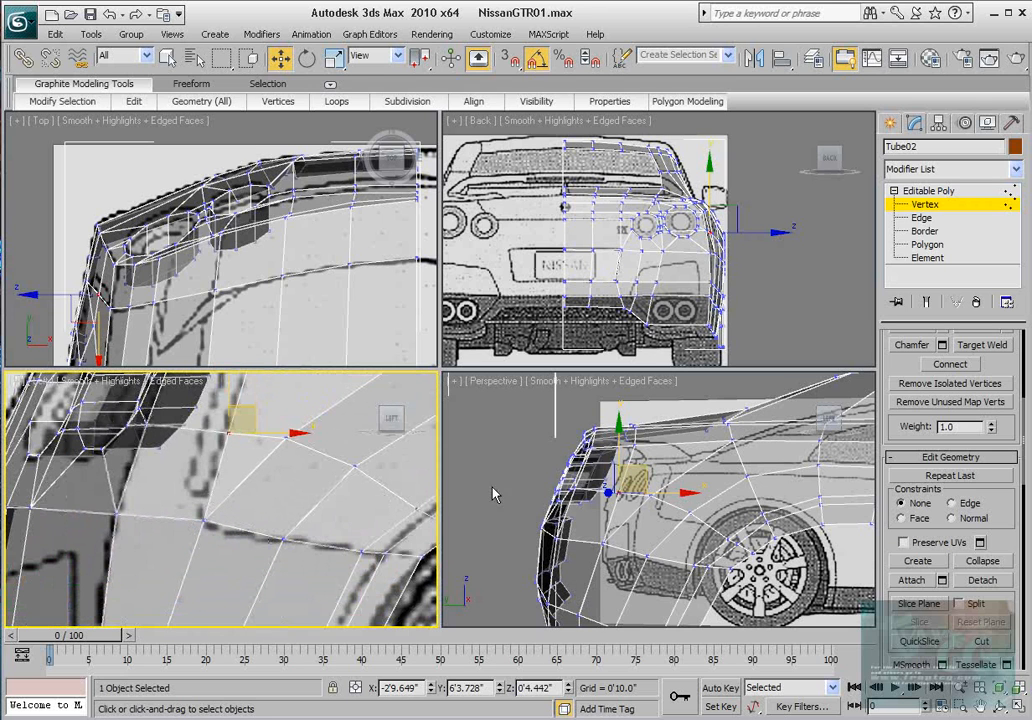
Step: Select the body-side vertex just ahead of the cut and move it slightly outward along X in the top view
middle_drag(618, 483, 611, 485)
scroll(612, 484, up, 1)
scroll(588, 493, down, 1)
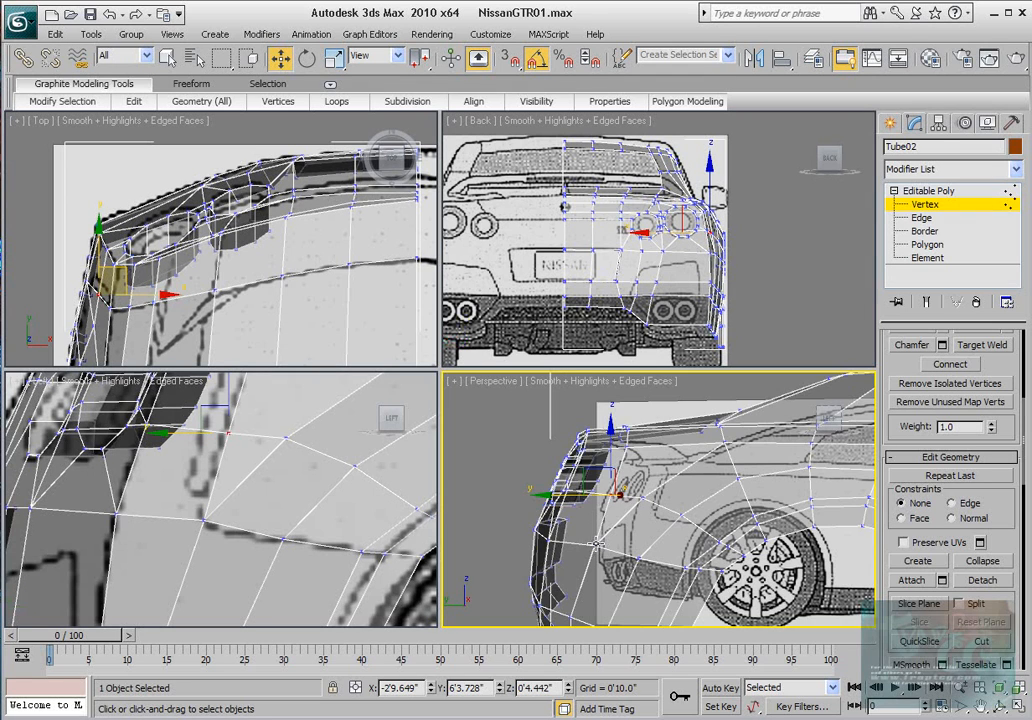
scroll(630, 511, down, 1)
alt+middle_drag(634, 515, 693, 512)
click(615, 490)
middle_drag(190, 298, 279, 233)
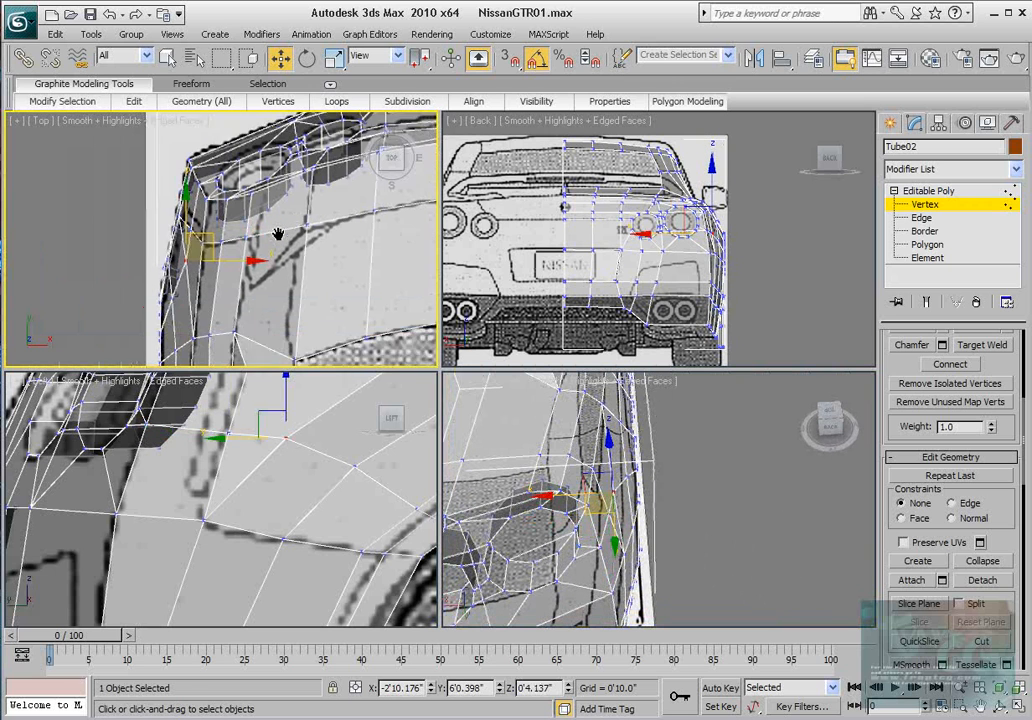
scroll(279, 233, up, 2)
drag(216, 271, 213, 270)
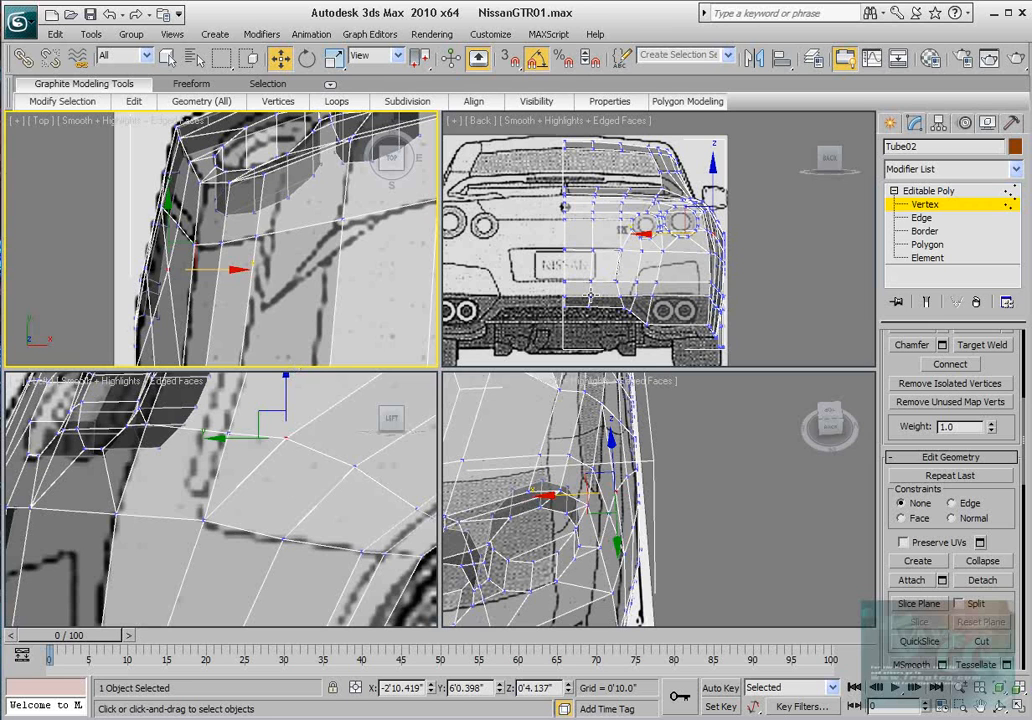
Step: Move the middle vertex of the new cut slightly outward along X in the back view to round the rear corner
middle_drag(680, 266, 651, 288)
scroll(651, 288, up, 4)
middle_drag(744, 296, 600, 258)
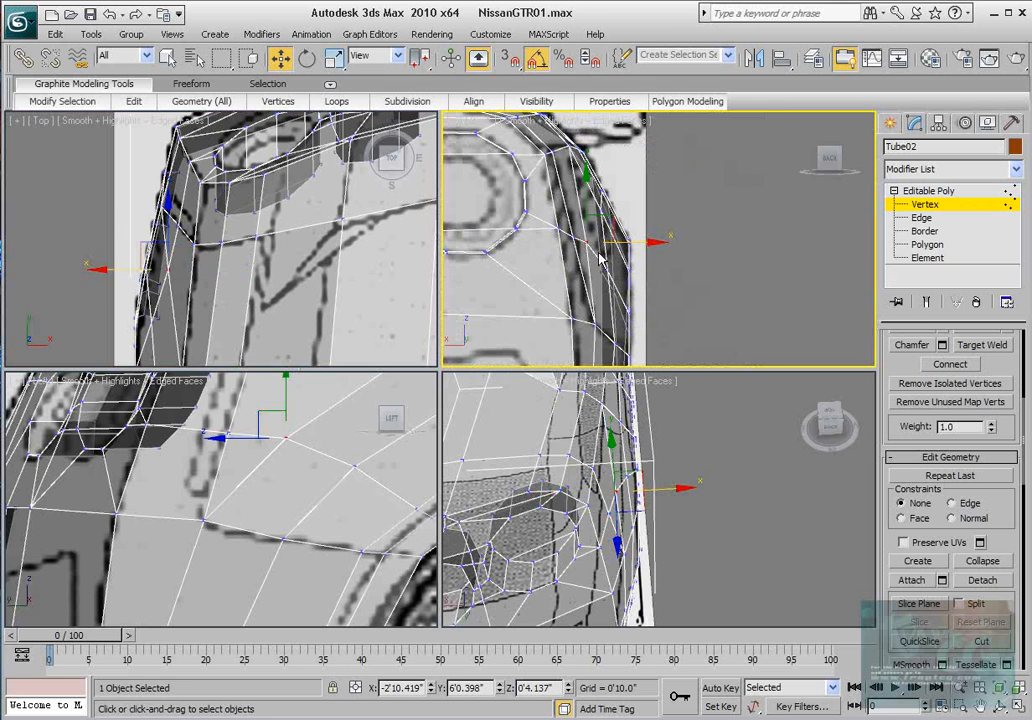
click(572, 237)
drag(617, 237, 625, 237)
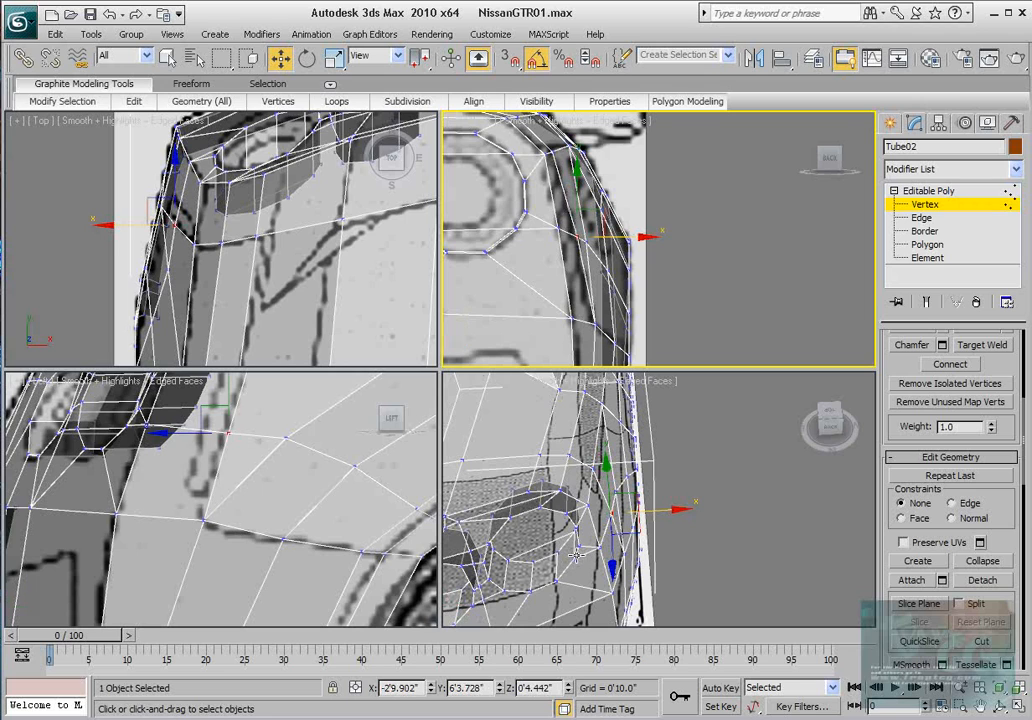
alt+middle_drag(576, 555, 610, 552)
scroll(243, 516, down, 4)
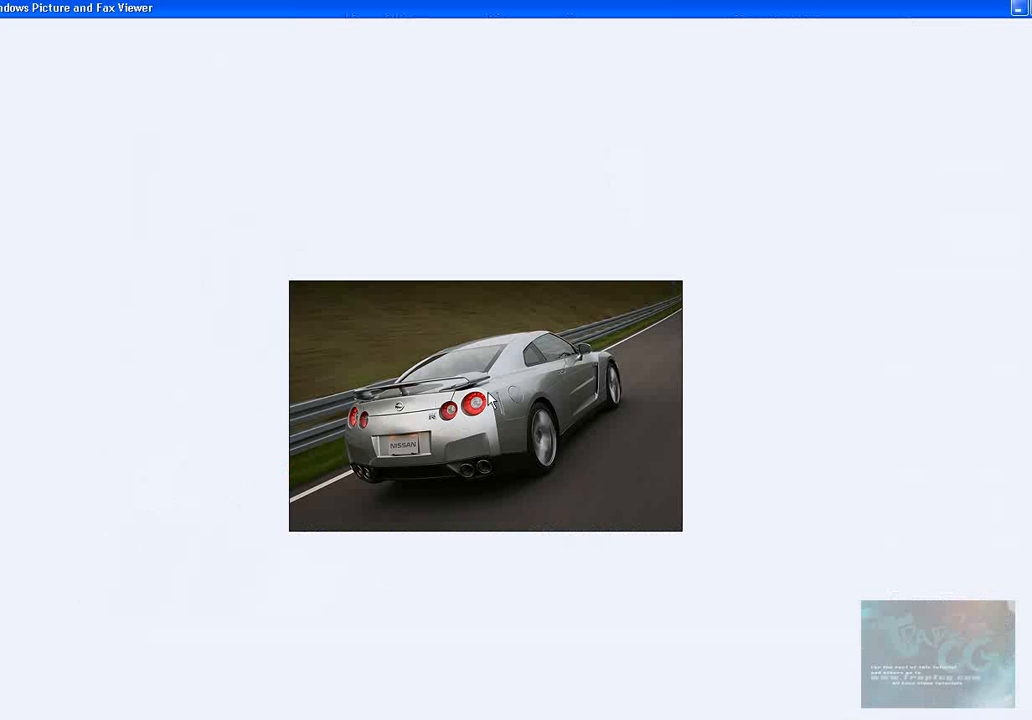
Step: Close the reference photo and cut a narrow strip behind the seam edge in the left view, following the blueprint's dashed panel outline
click(1024, 9)
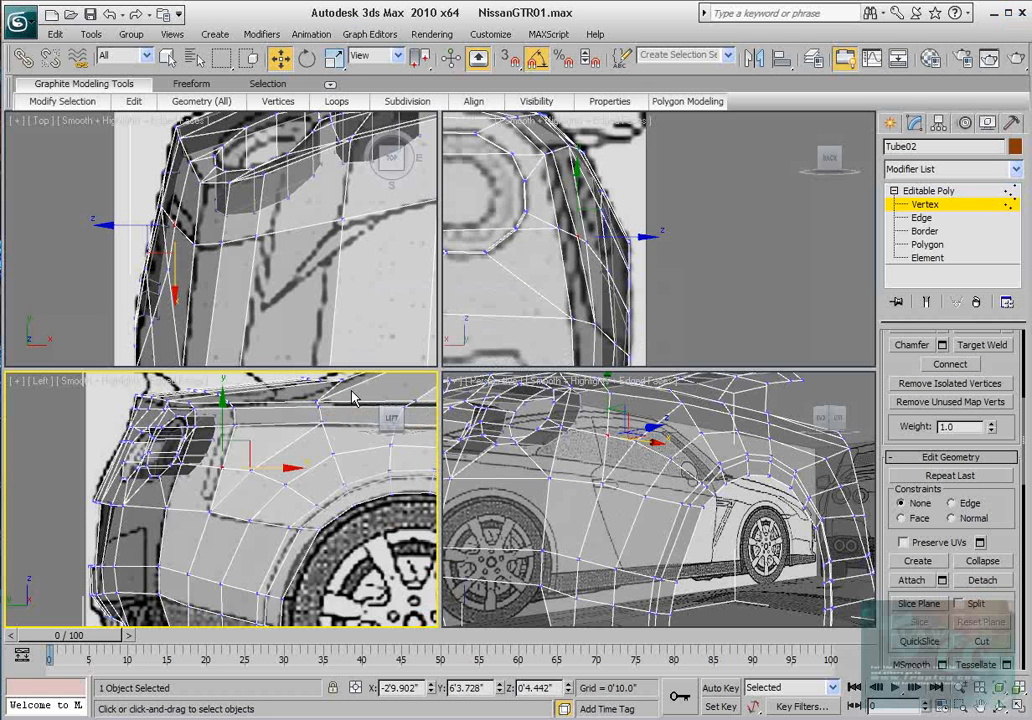
scroll(250, 495, up, 2)
scroll(274, 469, up, 3)
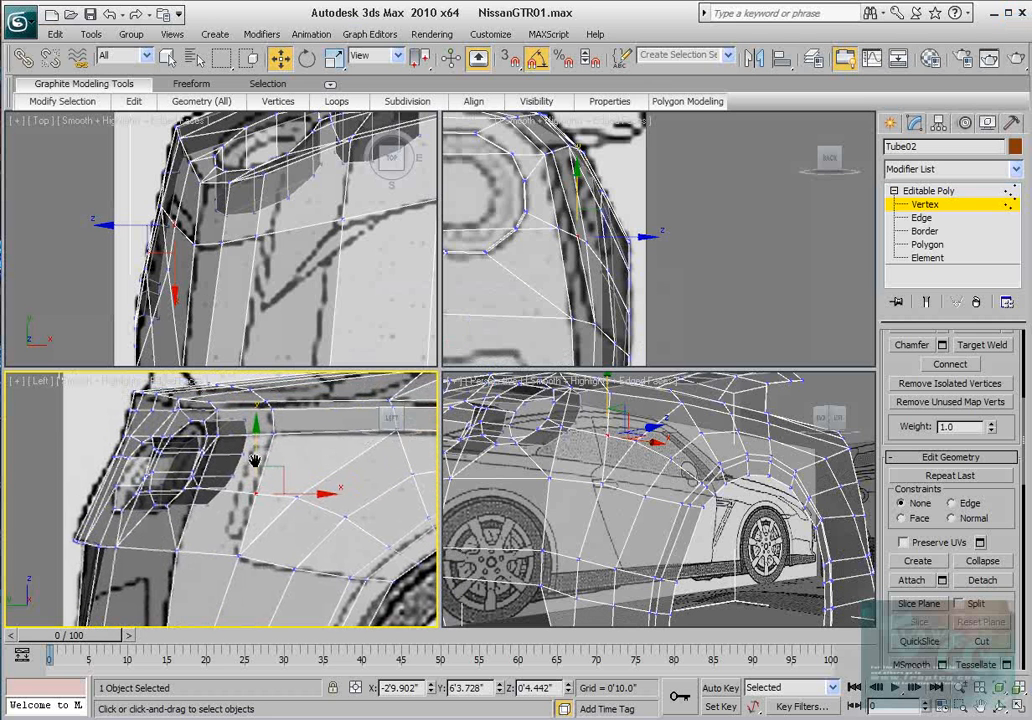
middle_drag(274, 469, 272, 505)
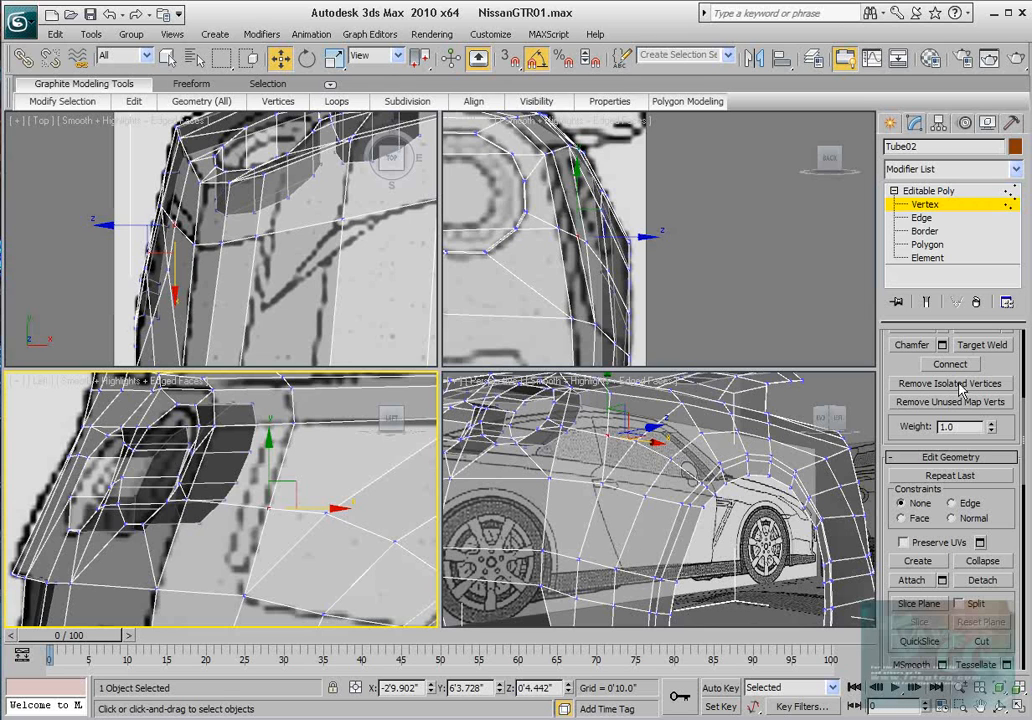
click(982, 643)
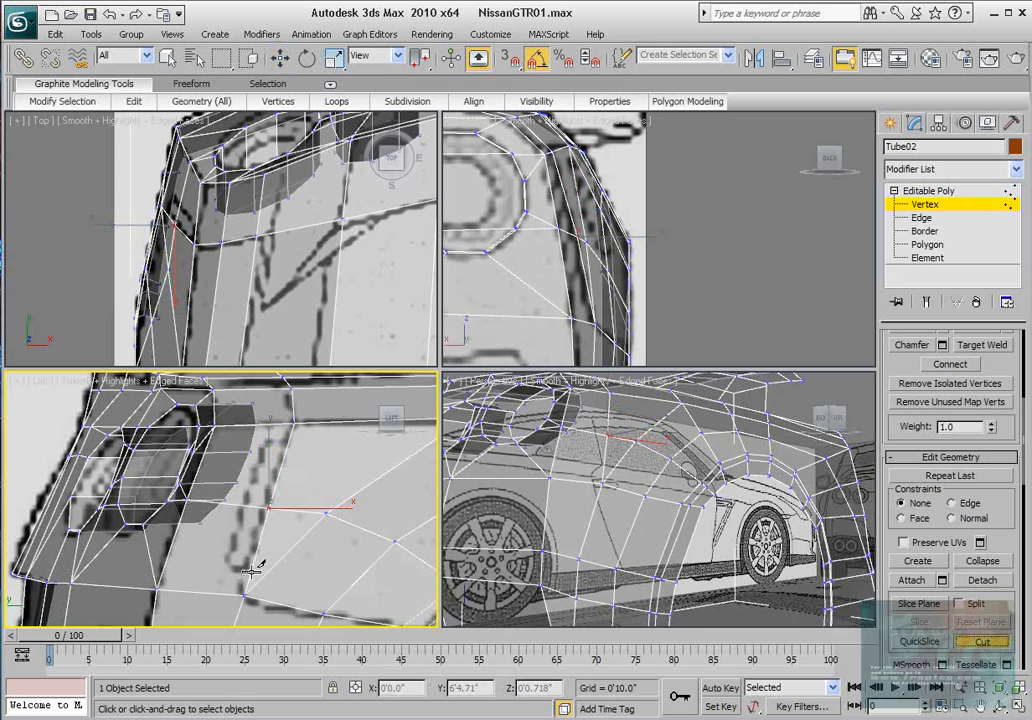
click(251, 571)
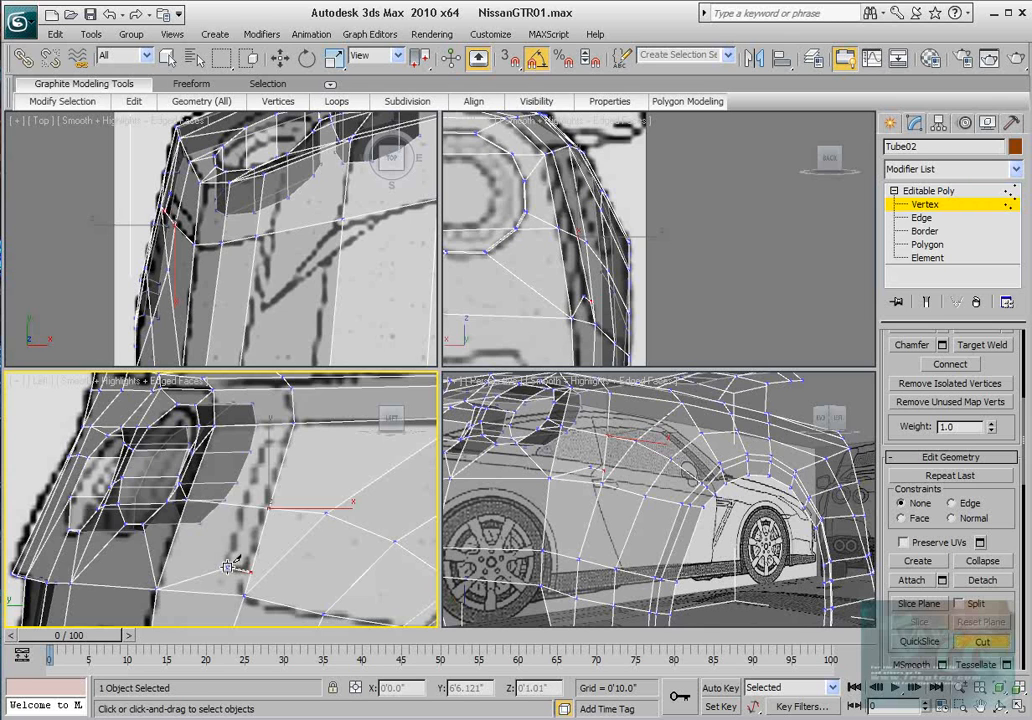
click(228, 567)
click(243, 505)
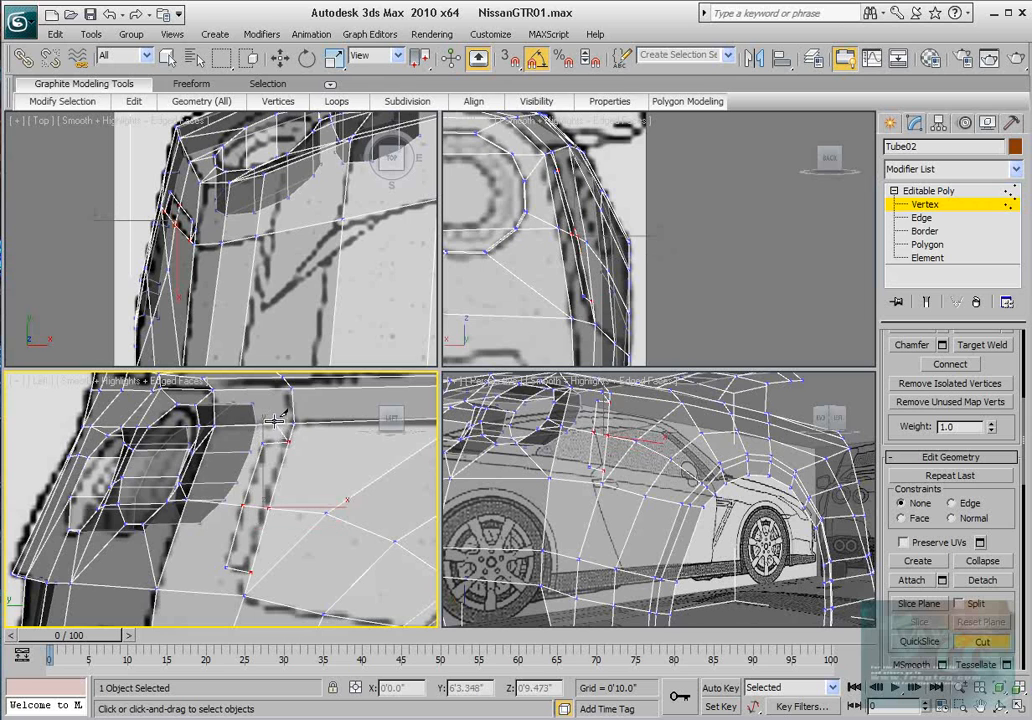
click(283, 436)
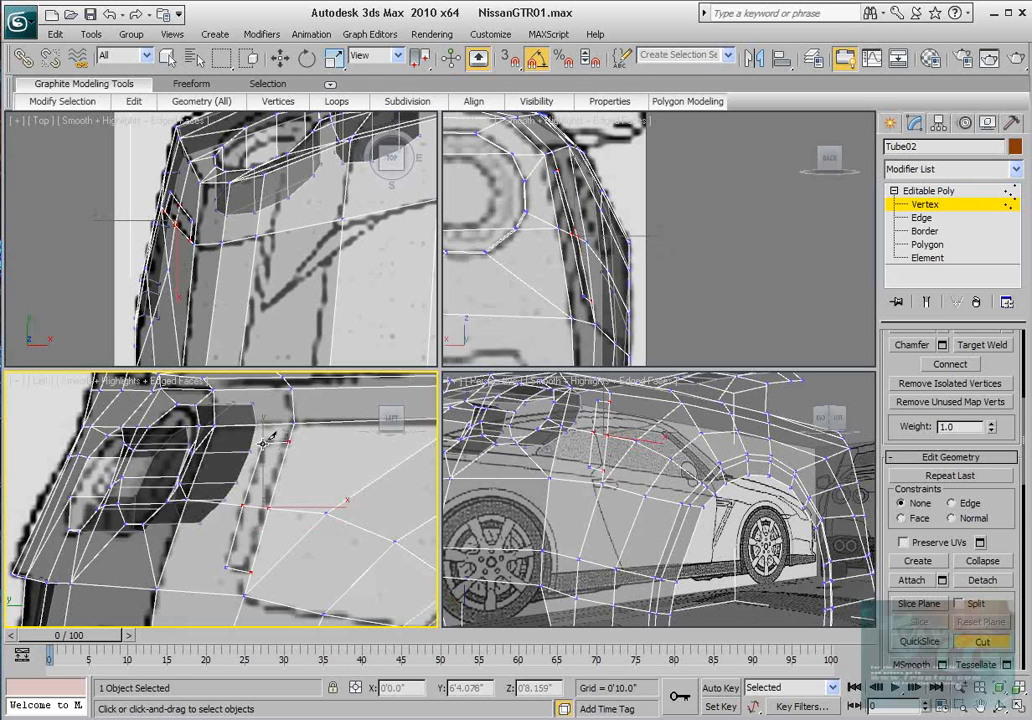
click(263, 443)
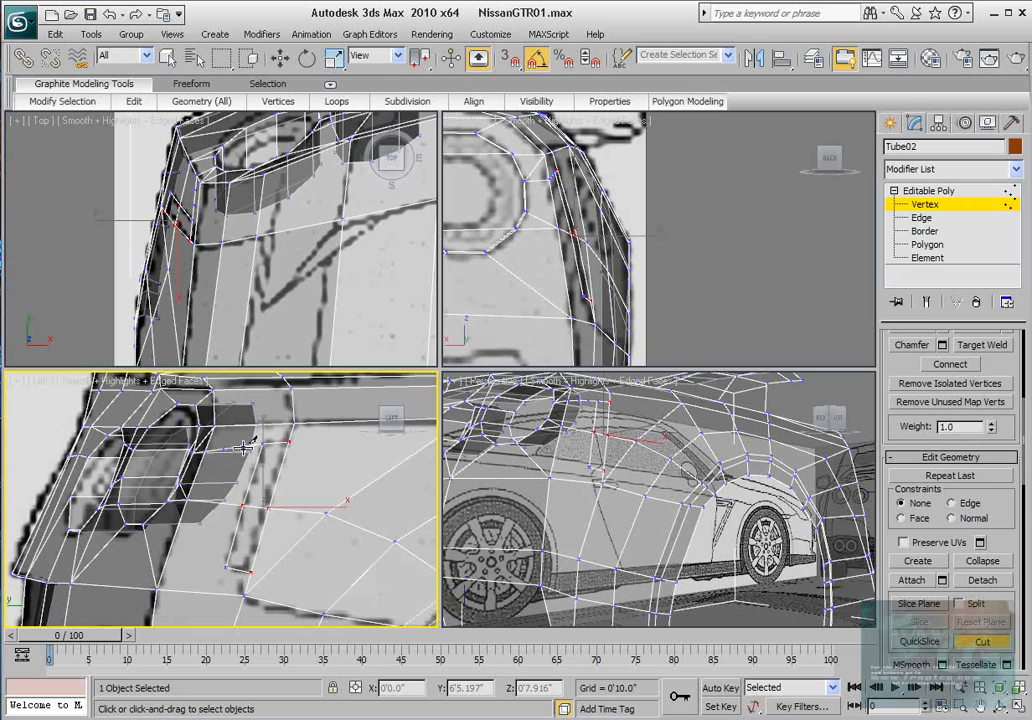
Step: Examine the new strip cut against the blueprint's rear seam in the left view
alt+middle_drag(243, 447, 365, 425)
scroll(269, 475, up, 2)
key(l)
scroll(290, 479, up, 5)
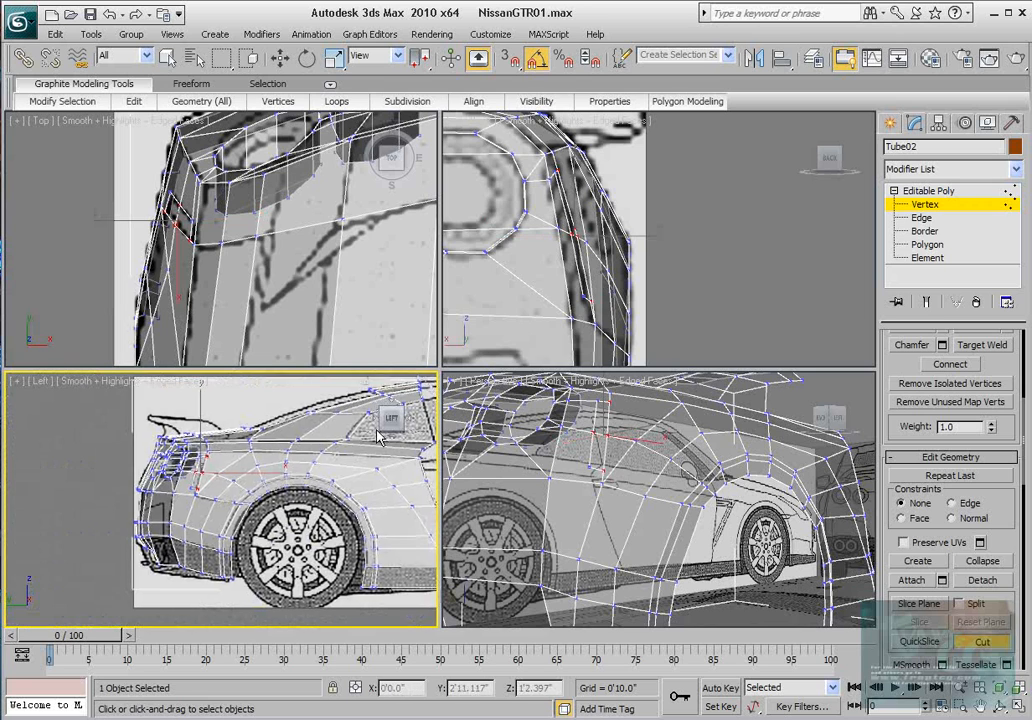
scroll(268, 477, up, 5)
middle_drag(268, 478, 302, 486)
scroll(302, 486, up, 4)
scroll(302, 486, down, 1)
Step: Remove the diagonal edge across the side face of the taillight recess in the perspective view
alt+middle_drag(661, 507, 690, 534)
alt+middle_drag(629, 512, 666, 518)
scroll(640, 508, up, 3)
scroll(640, 508, down, 3)
scroll(620, 517, up, 5)
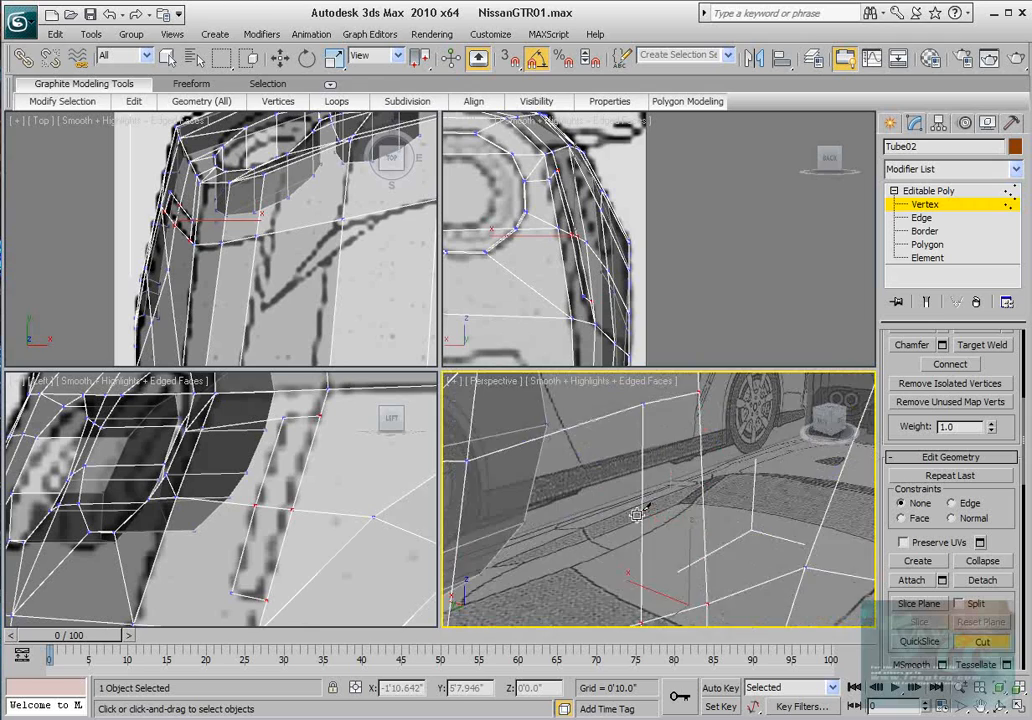
key(2)
alt+middle_drag(642, 527, 668, 528)
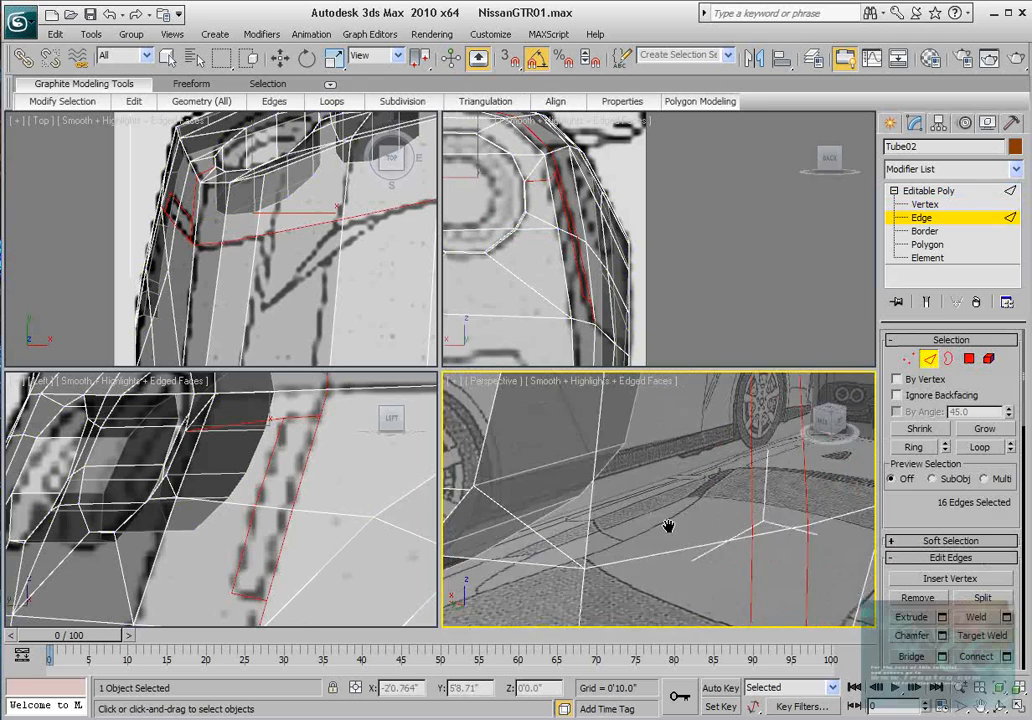
scroll(672, 538, down, 4)
key(w)
scroll(645, 518, up, 4)
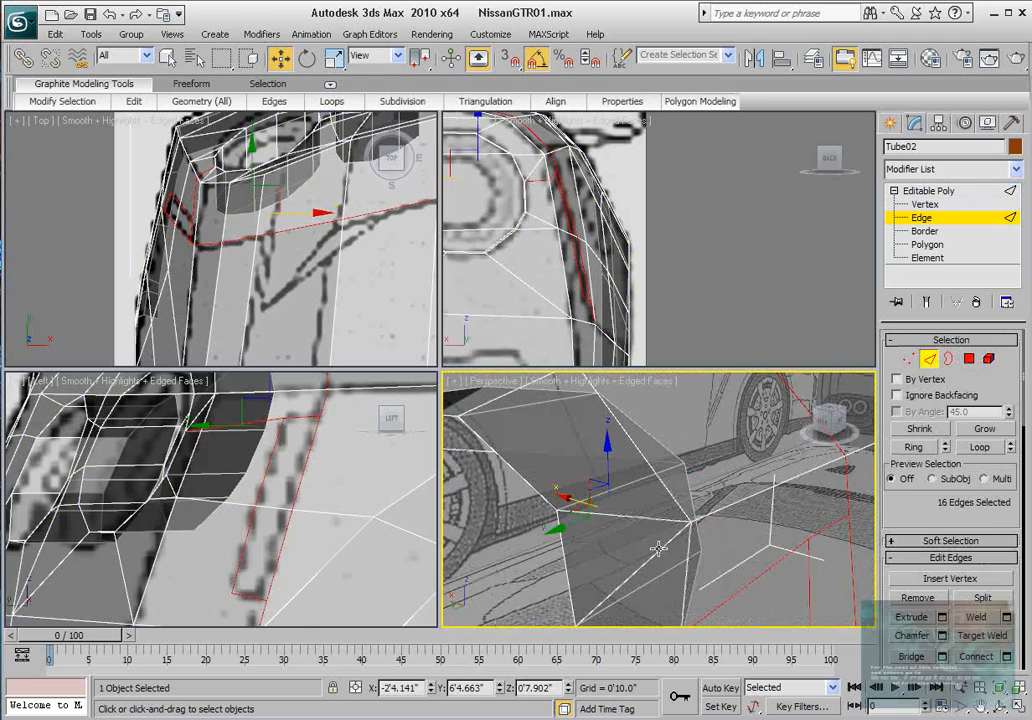
click(650, 537)
middle_drag(650, 537, 648, 547)
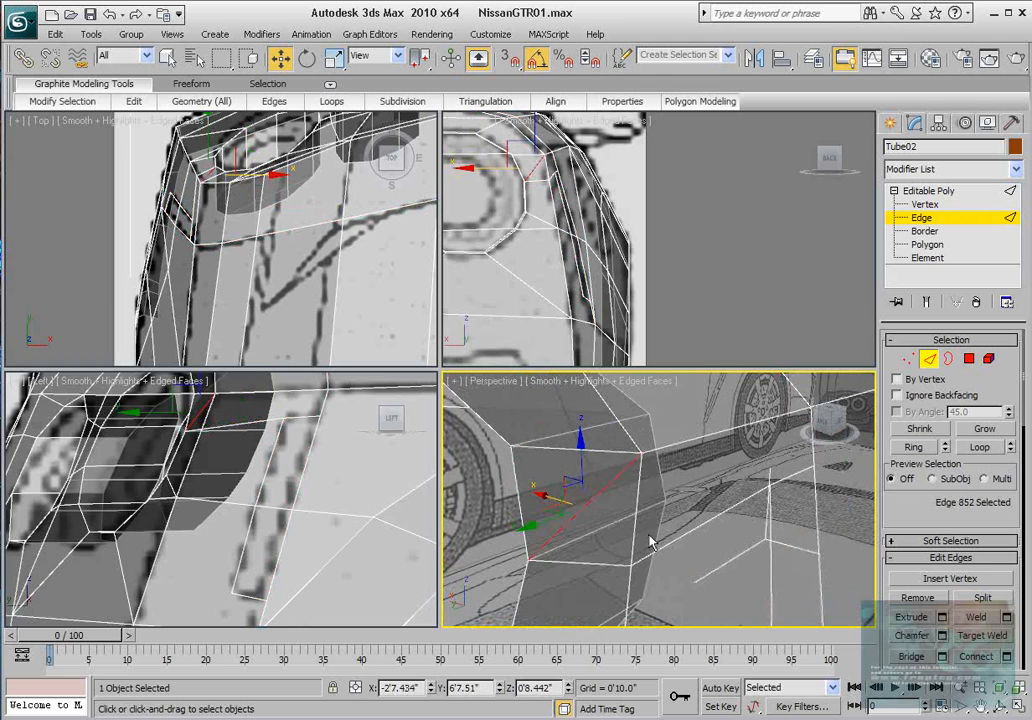
click(645, 540)
key(ctrl+z)
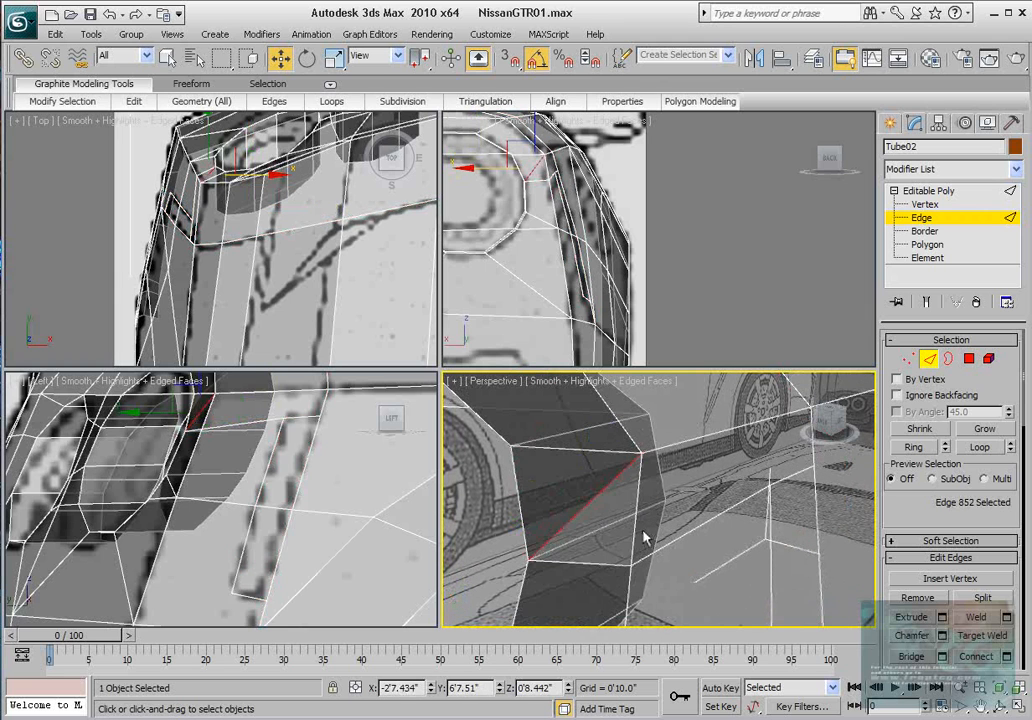
click(645, 538)
middle_drag(645, 540, 641, 532)
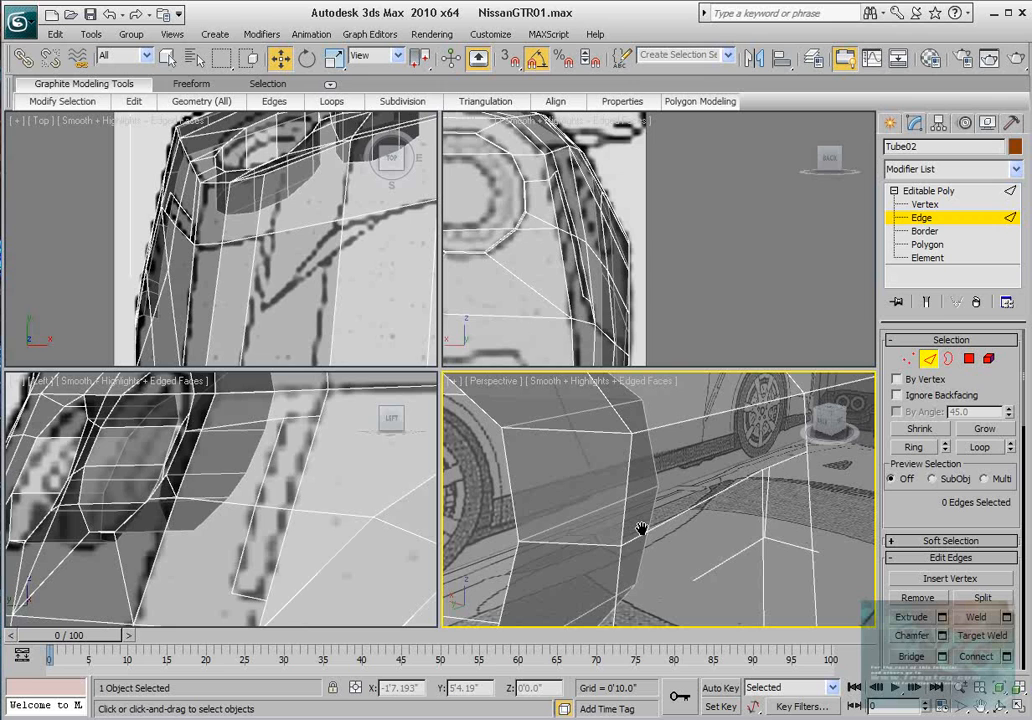
Step: Examine the taillight recess, the strip cut and the rear side panel against the blueprint in the left, back and perspective views
click(618, 545)
key(z)
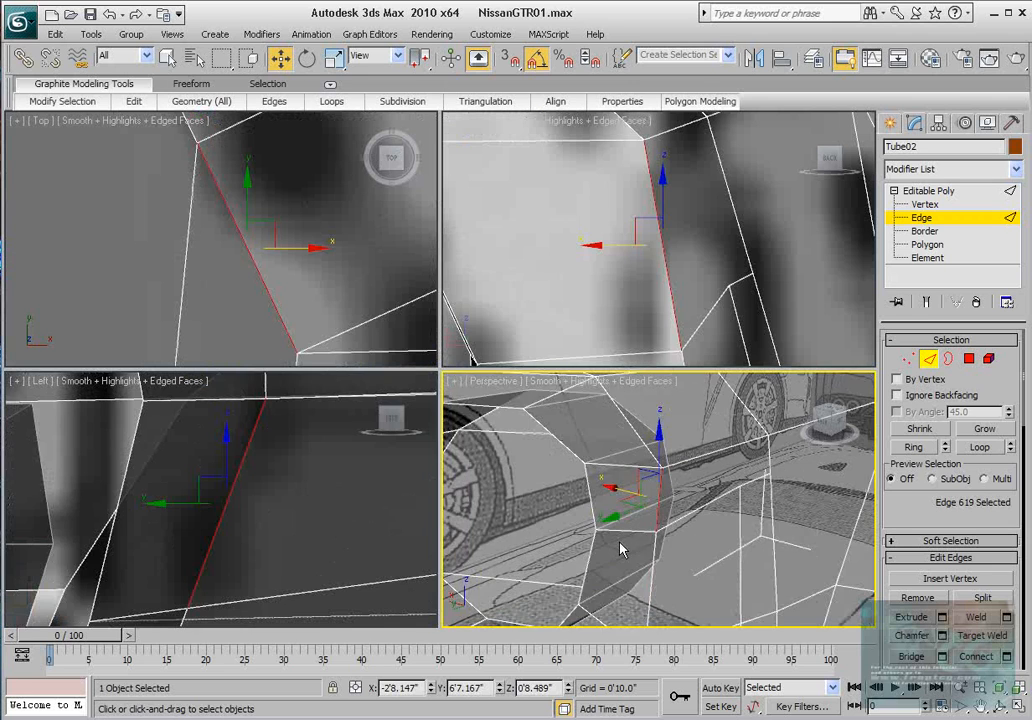
scroll(260, 523, down, 10)
middle_drag(260, 523, 256, 496)
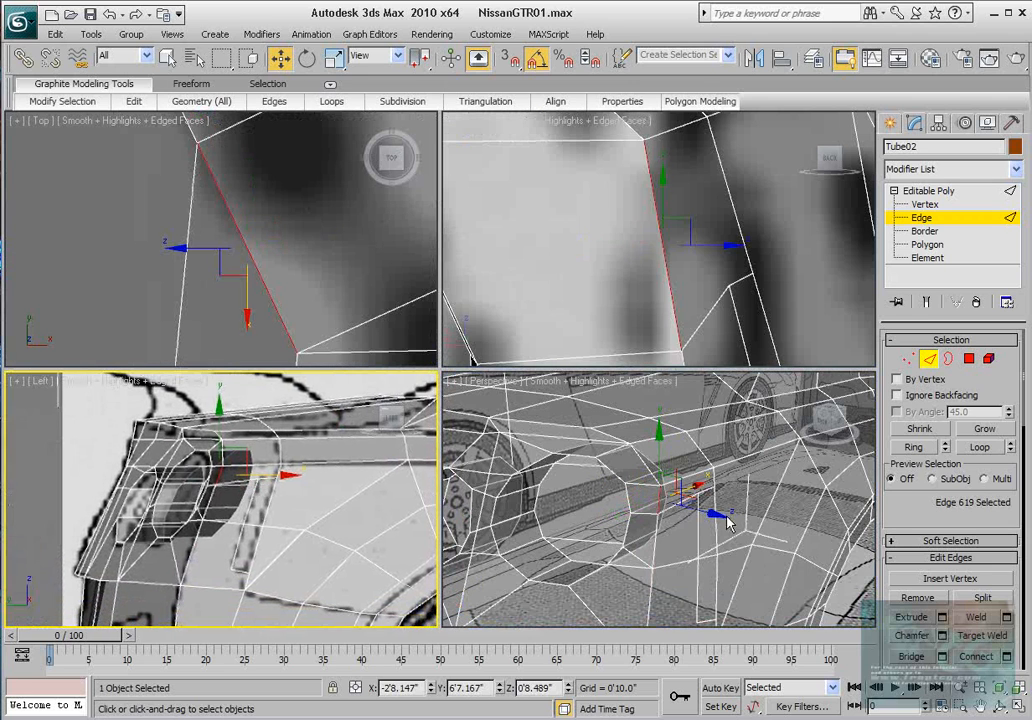
alt+middle_drag(728, 523, 667, 508)
middle_drag(262, 493, 235, 467)
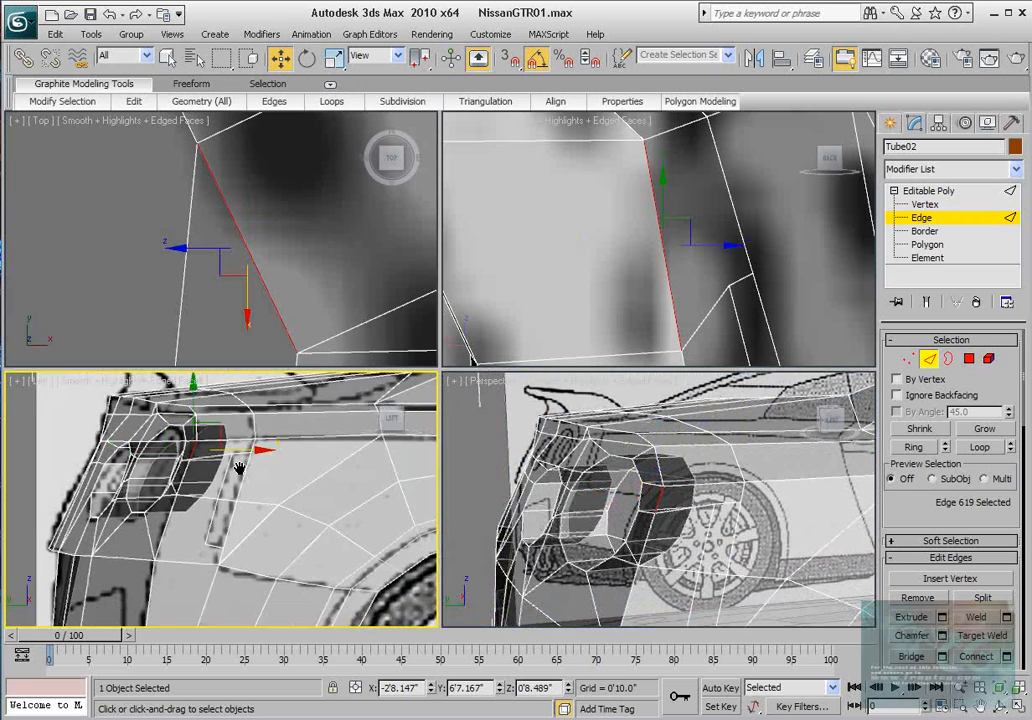
scroll(235, 467, down, 1)
scroll(235, 467, up, 1)
scroll(262, 482, up, 1)
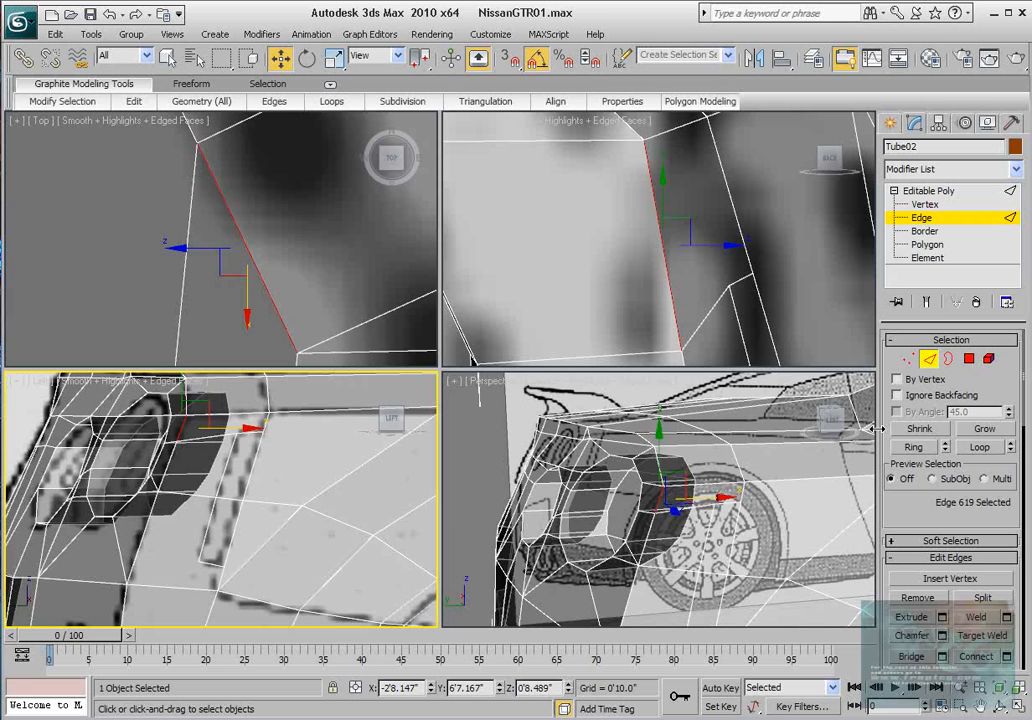
click(907, 359)
mouse_move(295, 527)
middle_down()
mouse_move(332, 515)
mouse_move(293, 528)
mouse_move(290, 541)
middle_up()
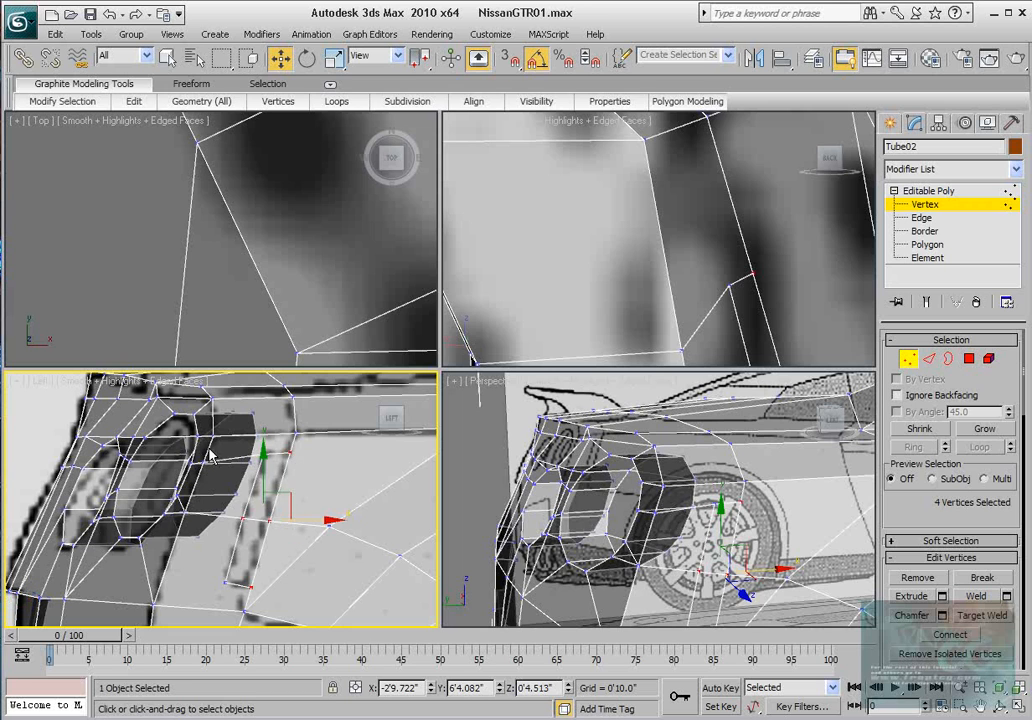
middle_drag(688, 537, 530, 427)
middle_drag(690, 243, 605, 253)
scroll(605, 253, down, 6)
middle_drag(324, 549, 236, 490)
scroll(236, 490, down, 4)
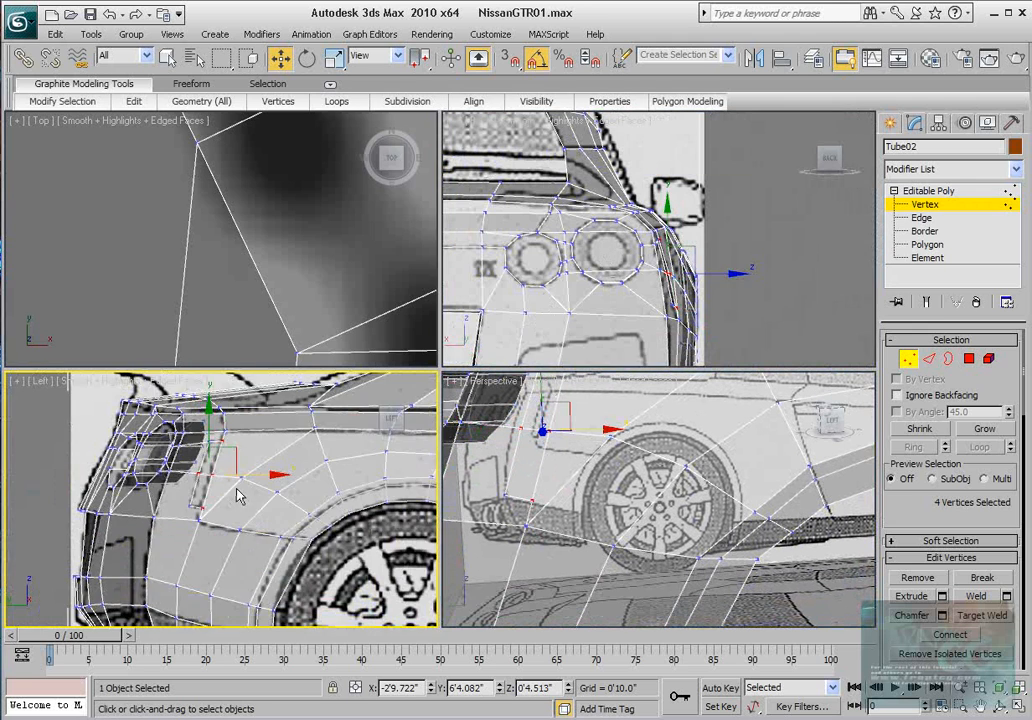
scroll(283, 500, up, 2)
middle_drag(325, 477, 319, 448)
scroll(275, 523, down, 2)
scroll(288, 504, up, 2)
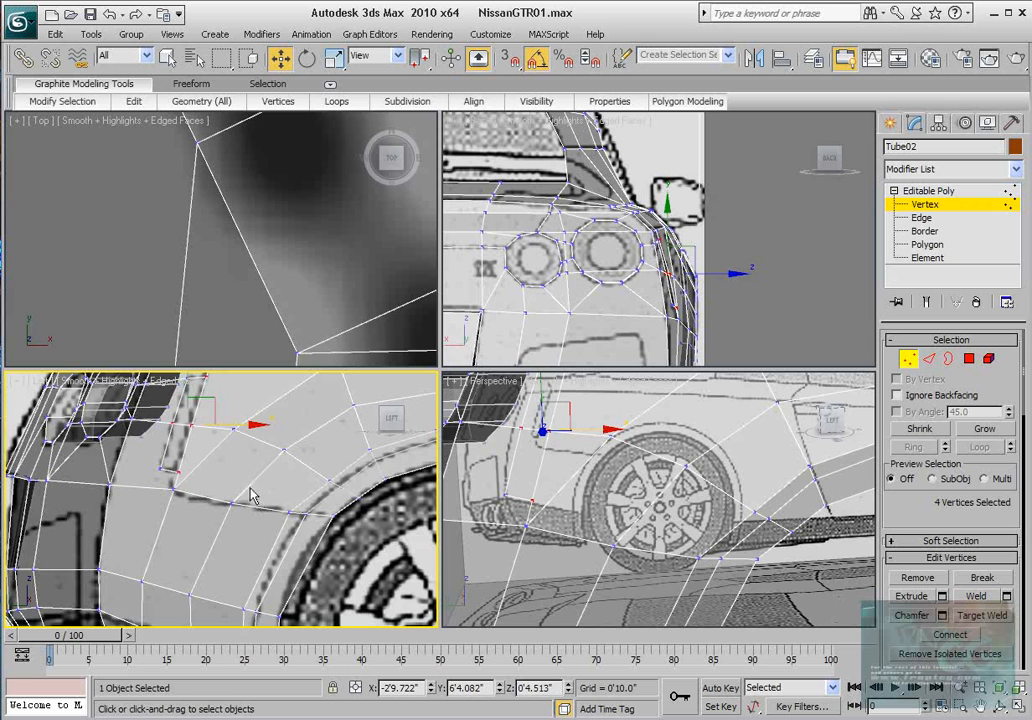
middle_drag(251, 494, 283, 509)
scroll(227, 492, up, 2)
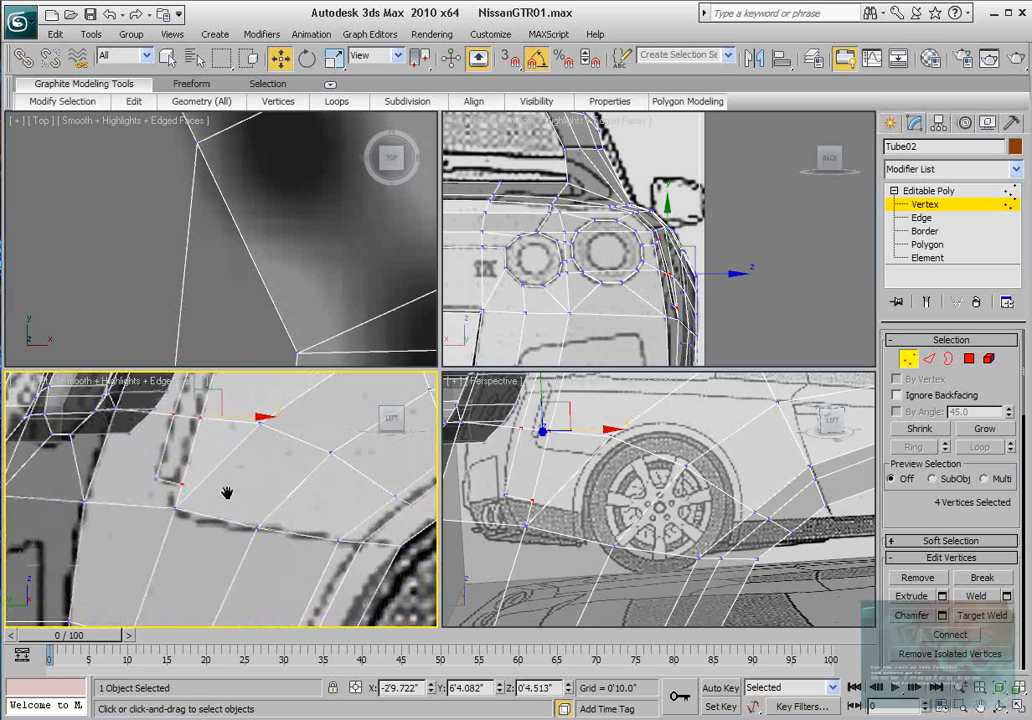
scroll(914, 522, down, 8)
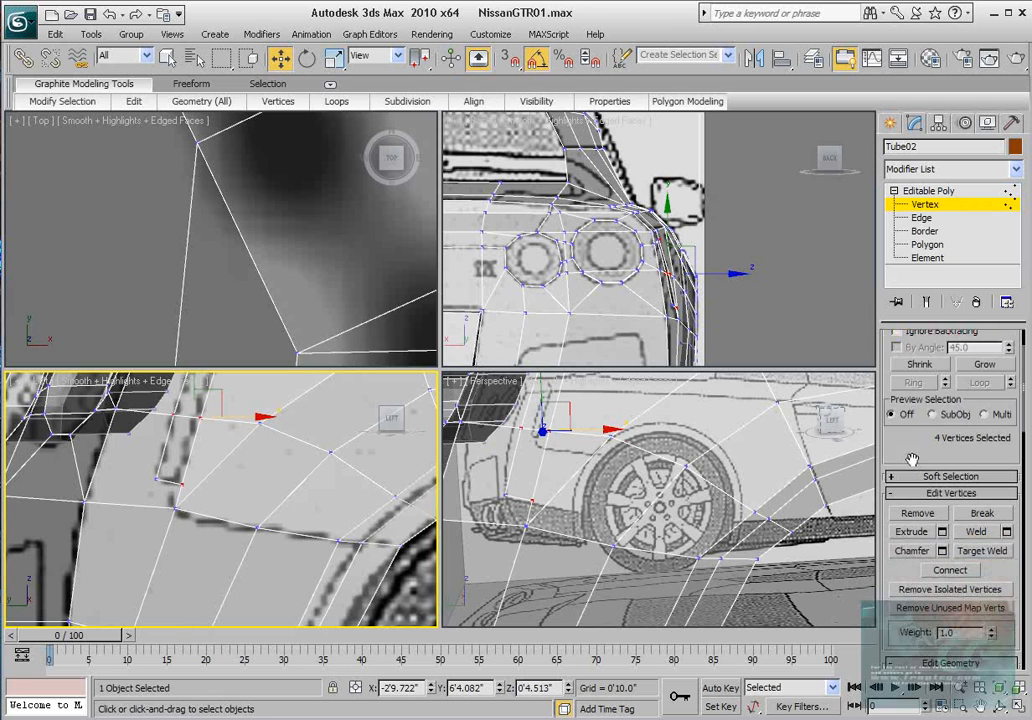
Step: Cut a new edge in the left view from the strip's lower front corner to the rear wheel arch, just above the panel line
click(980, 593)
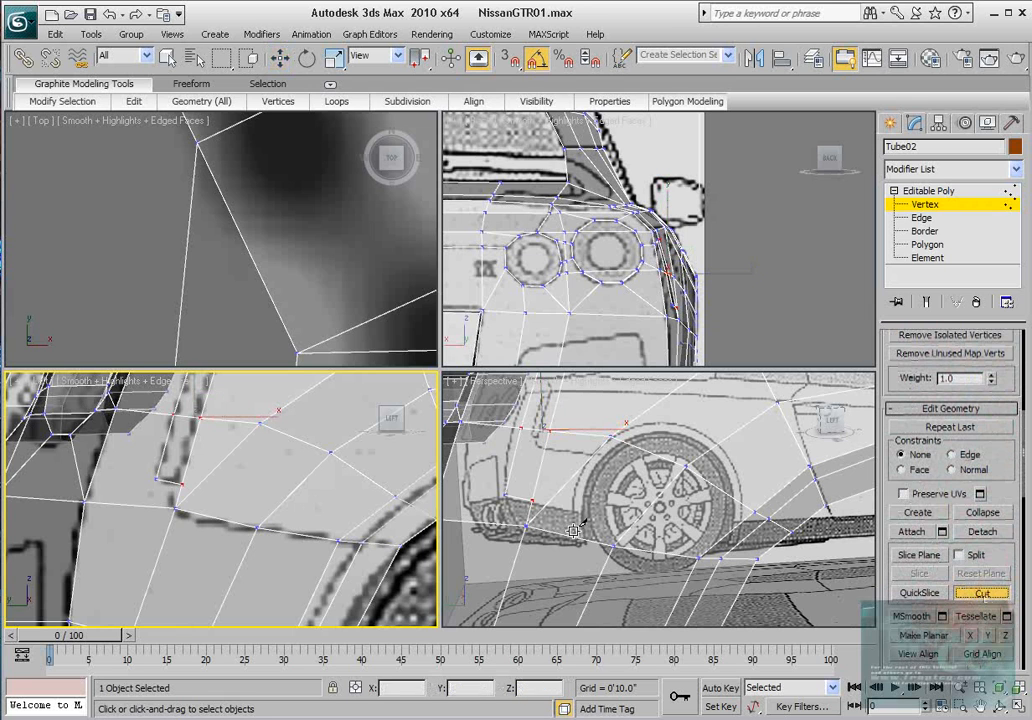
click(184, 484)
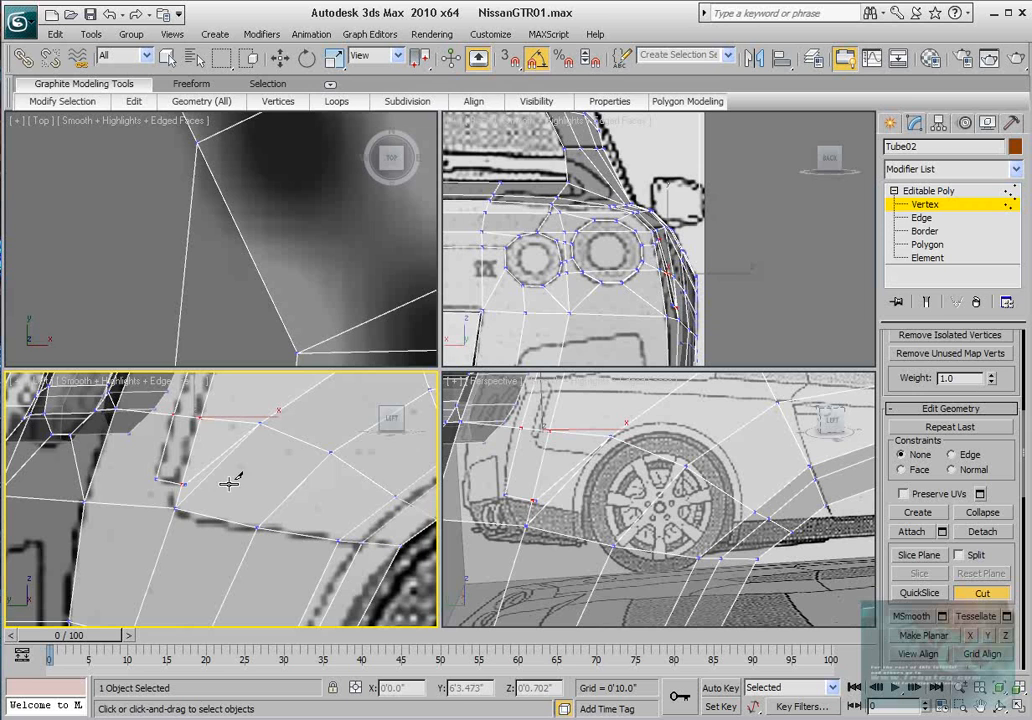
click(417, 534)
right_click(417, 532)
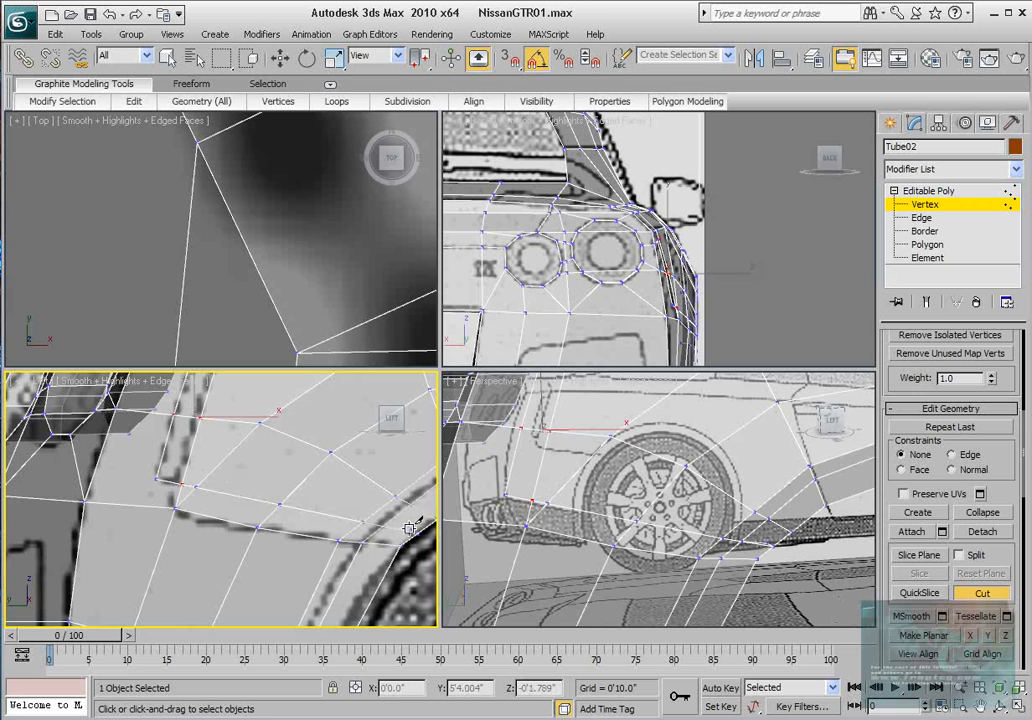
middle_drag(398, 508, 341, 500)
right_click(354, 489)
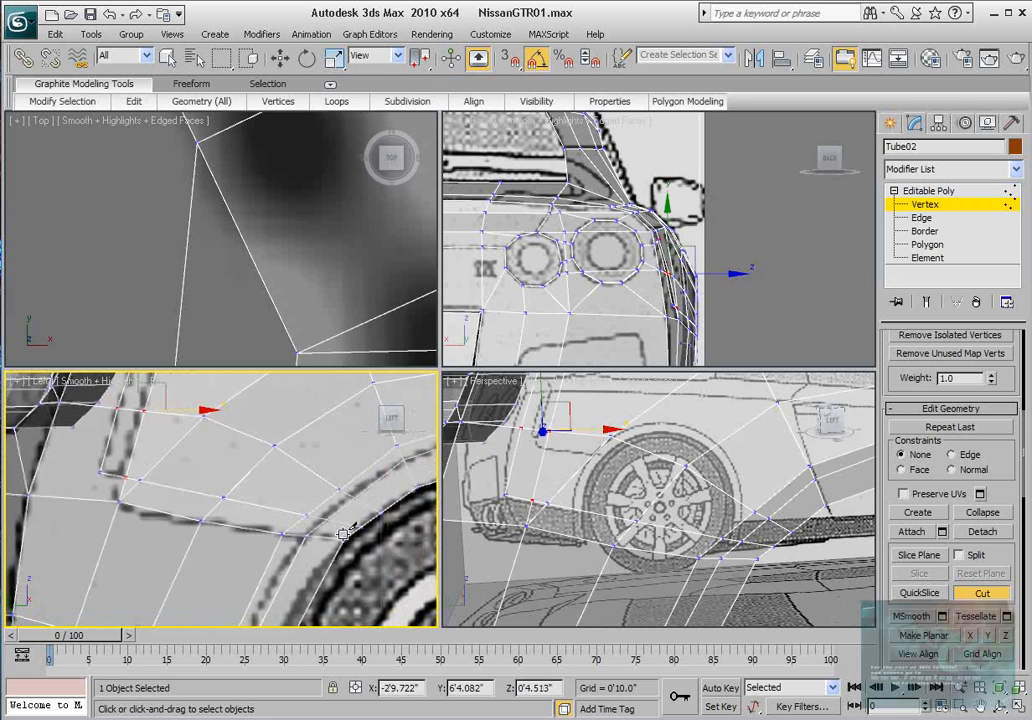
key(2)
right_click(371, 543)
right_click(366, 538)
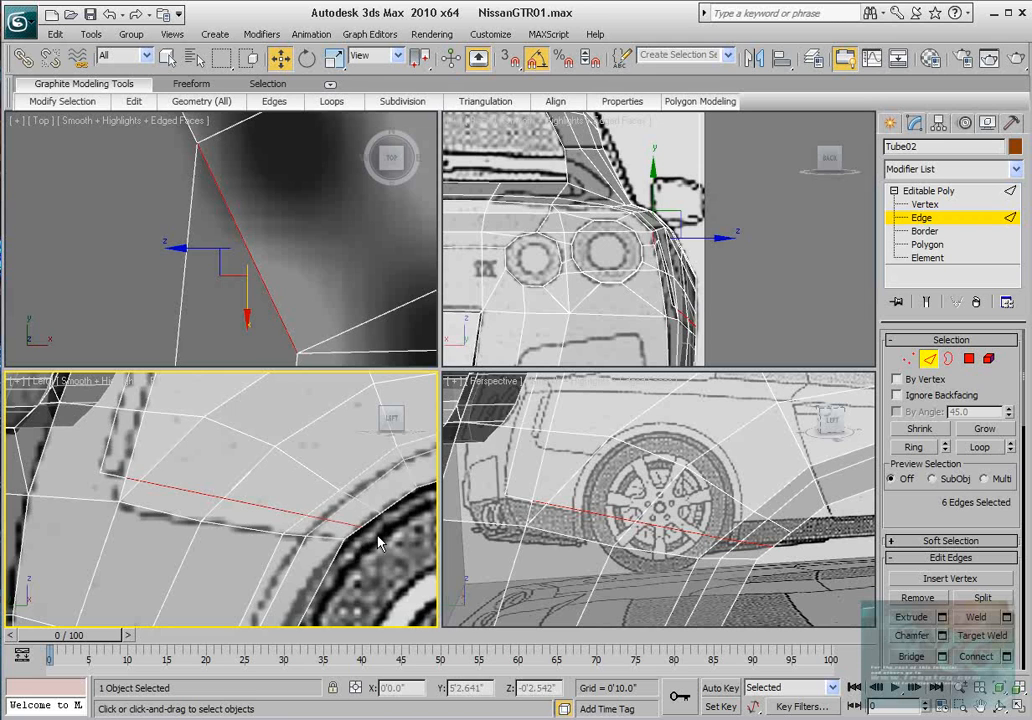
Step: Move the vertices at the front end of the new cut so they follow the rear wheel arch outline in the left view
key(1)
click(384, 513)
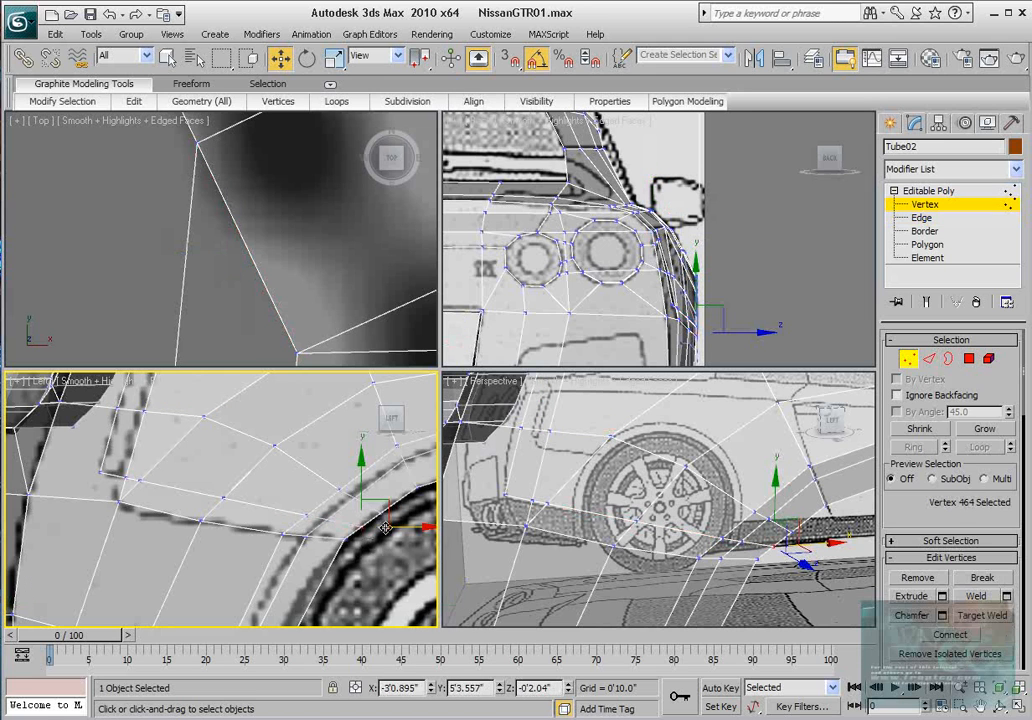
scroll(370, 515, up, 5)
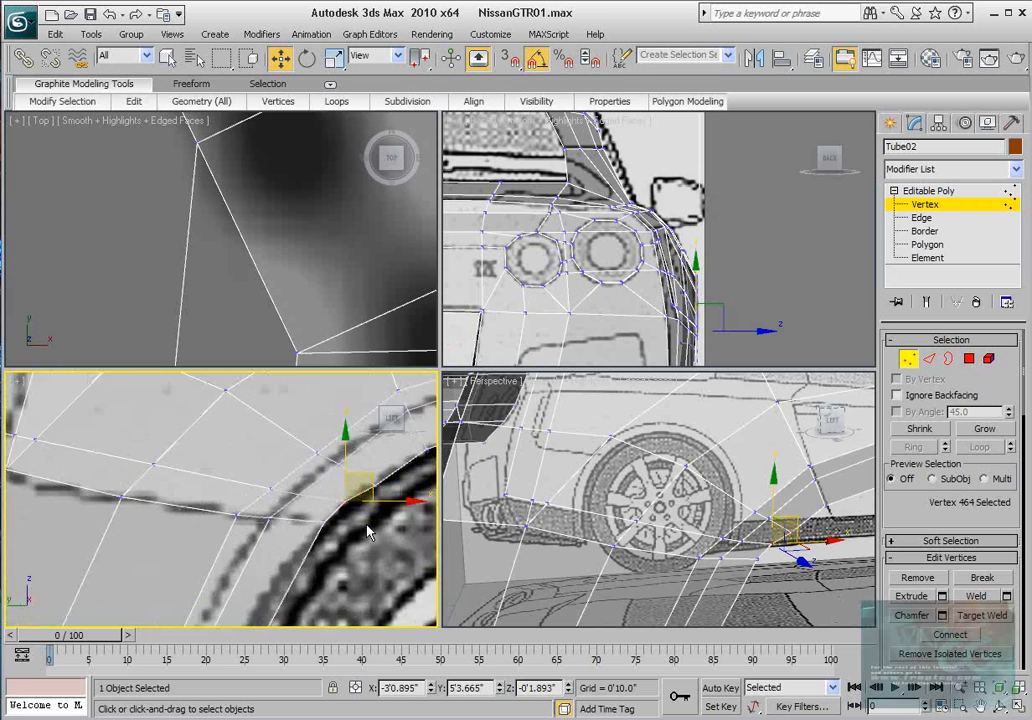
click(273, 476)
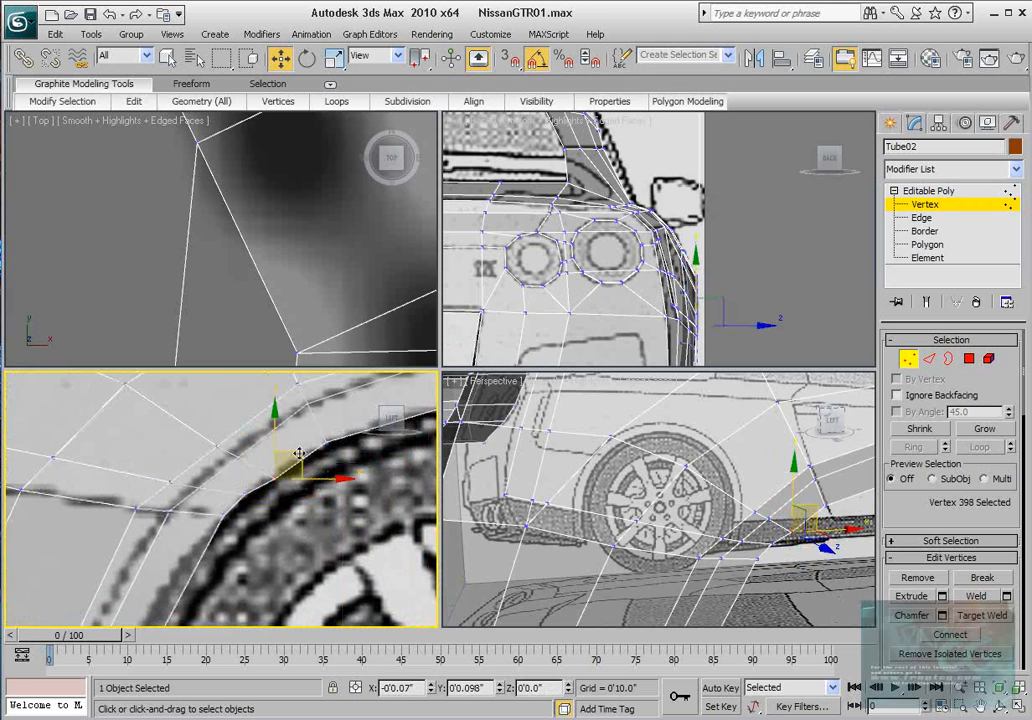
ctrl+drag(245, 468, 253, 467)
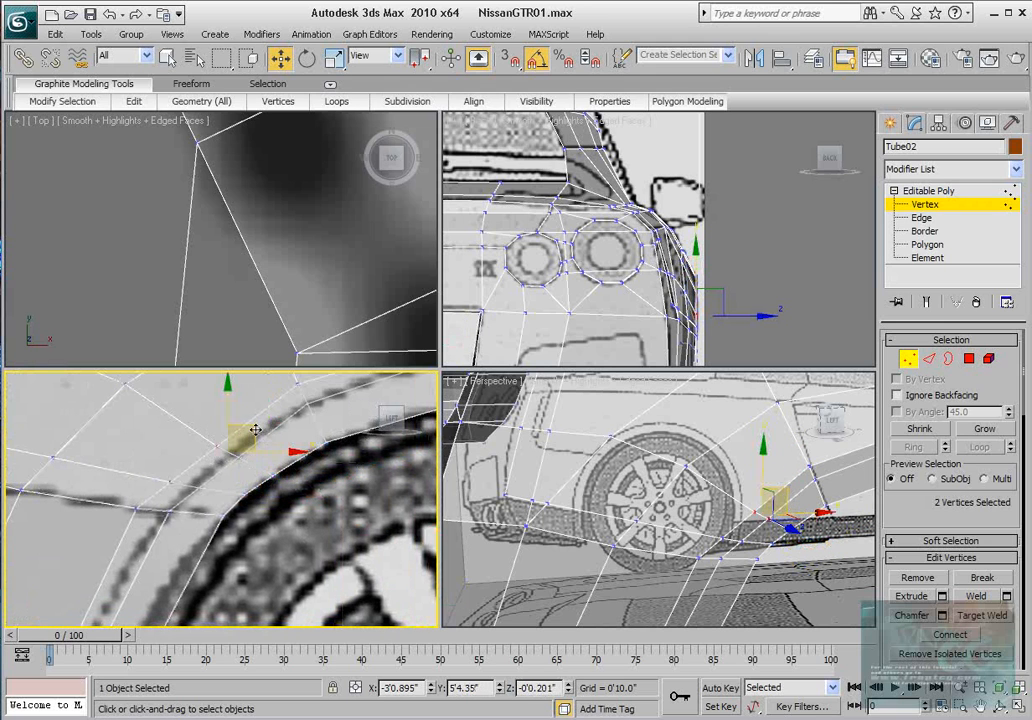
Step: Adjust the cut's vertices beside the wheel arch seam and in the middle of the side panel to even out the cut above the panel line
click(200, 472)
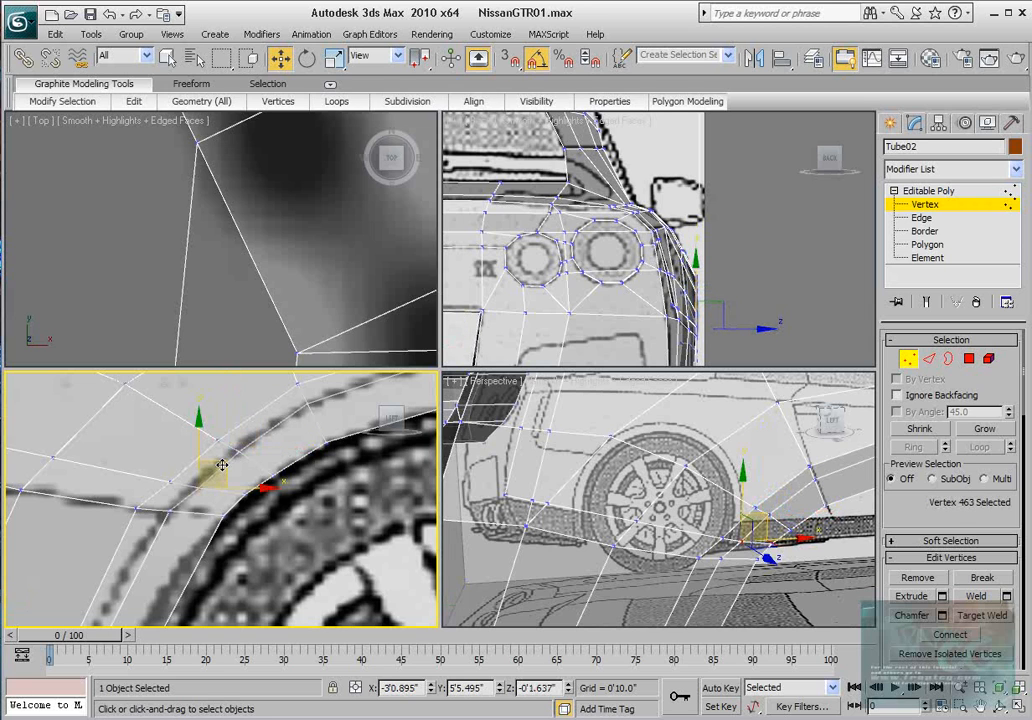
click(171, 482)
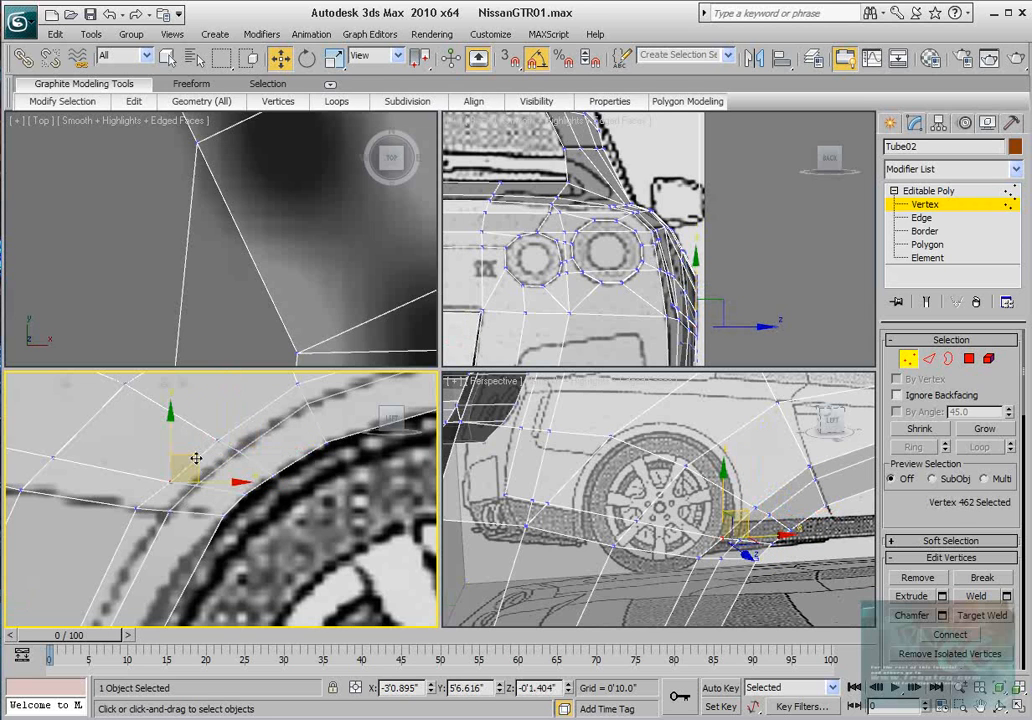
drag(196, 458, 192, 454)
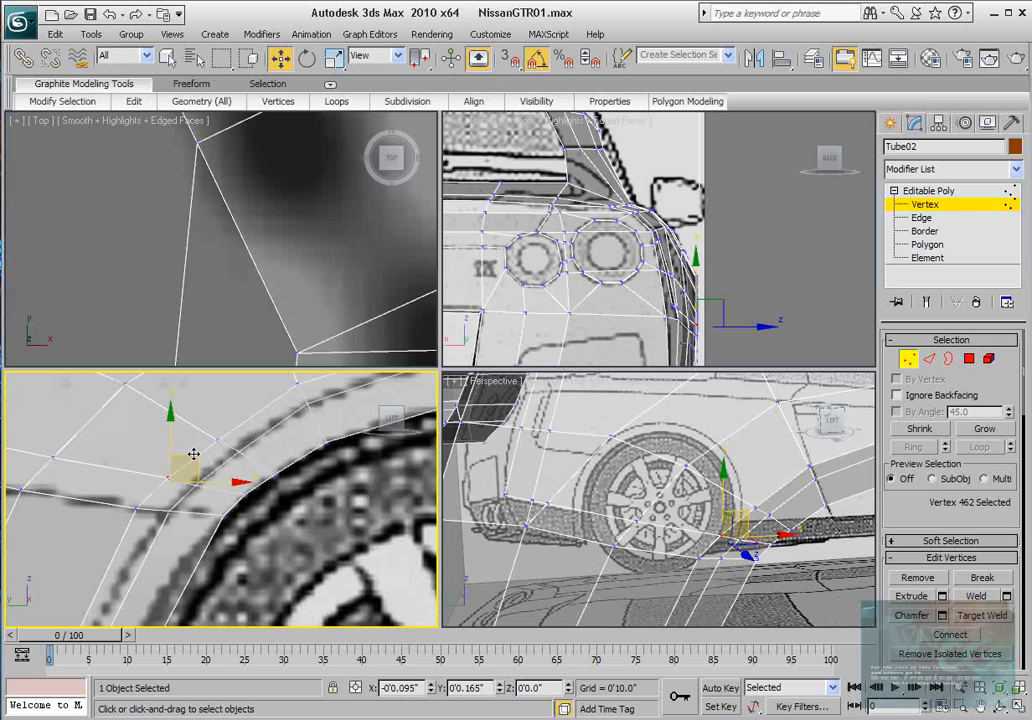
click(198, 468)
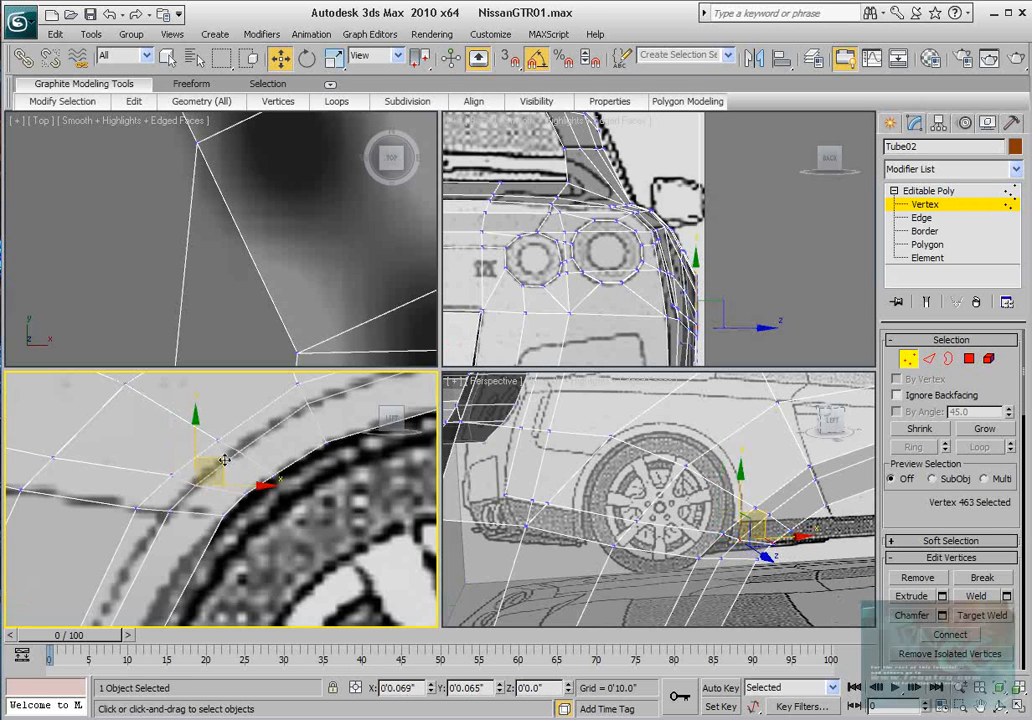
middle_drag(104, 477, 221, 477)
drag(162, 466, 203, 428)
scroll(215, 450, down, 2)
middle_drag(118, 438, 206, 467)
scroll(215, 456, up, 2)
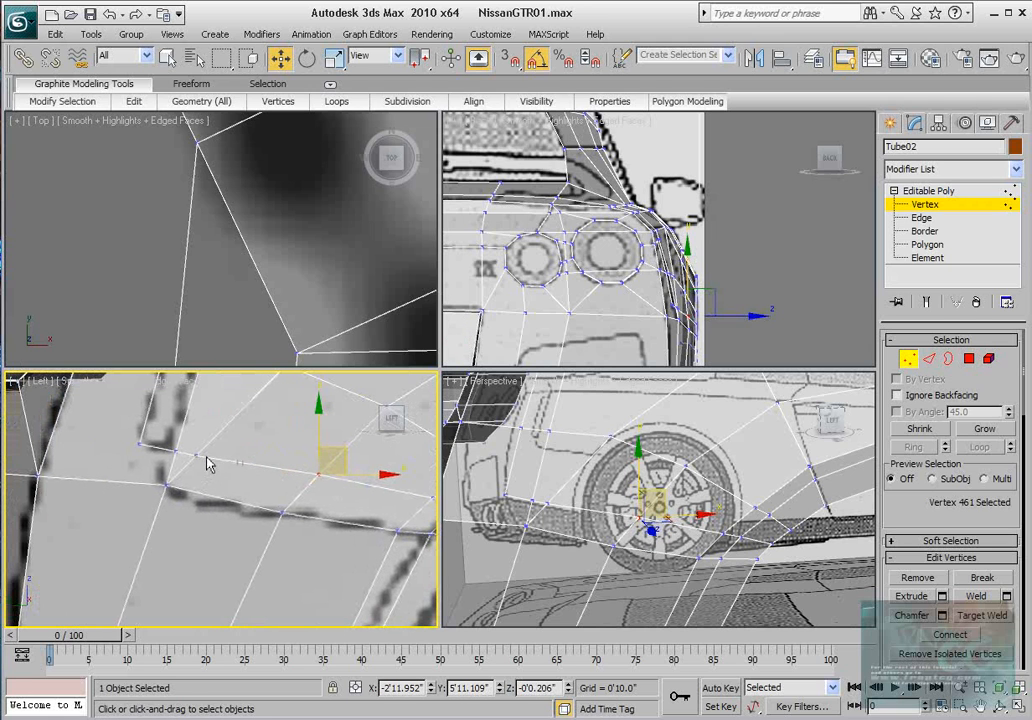
scroll(208, 484, down, 1)
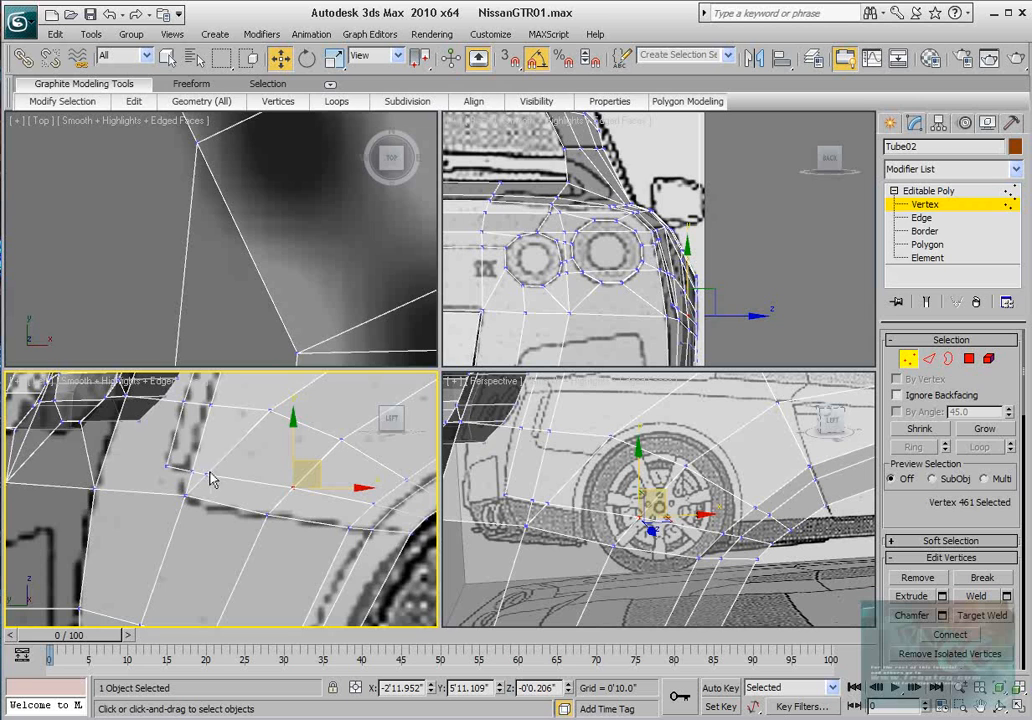
mouse_move(222, 503)
middle_down()
mouse_move(258, 493)
mouse_move(225, 487)
middle_up()
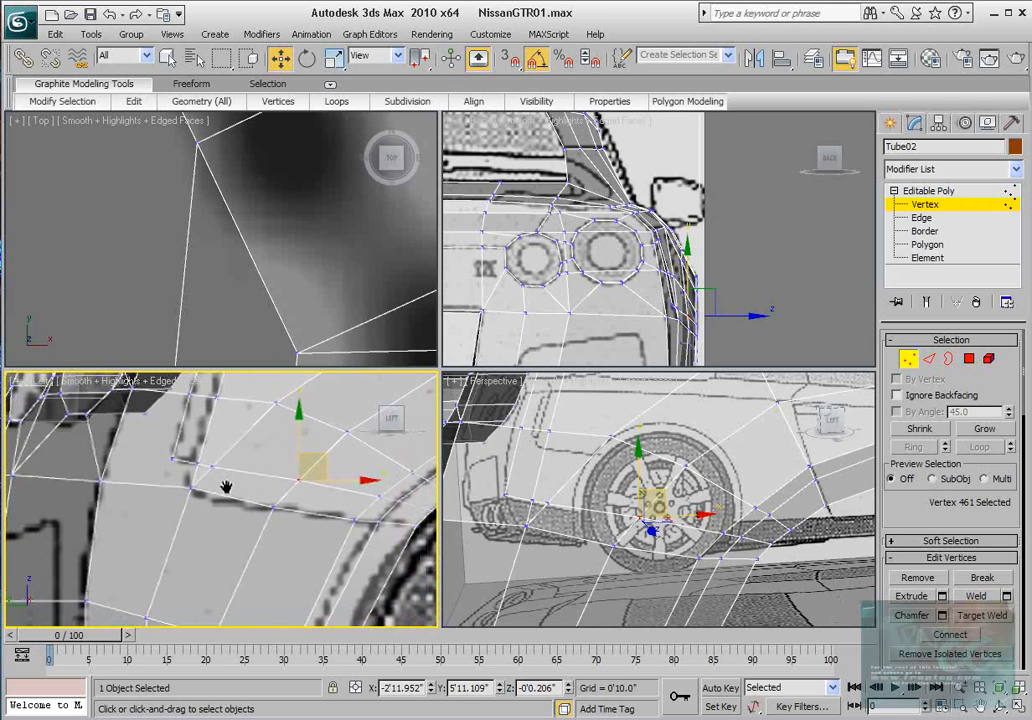
middle_drag(242, 493, 205, 475)
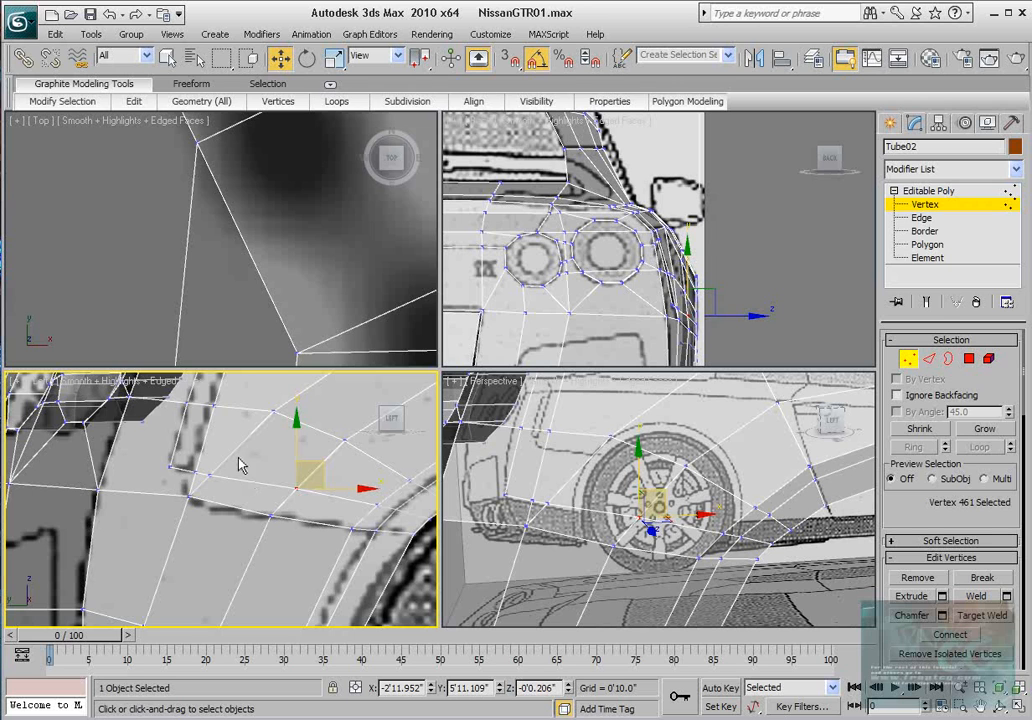
scroll(199, 487, down, 4)
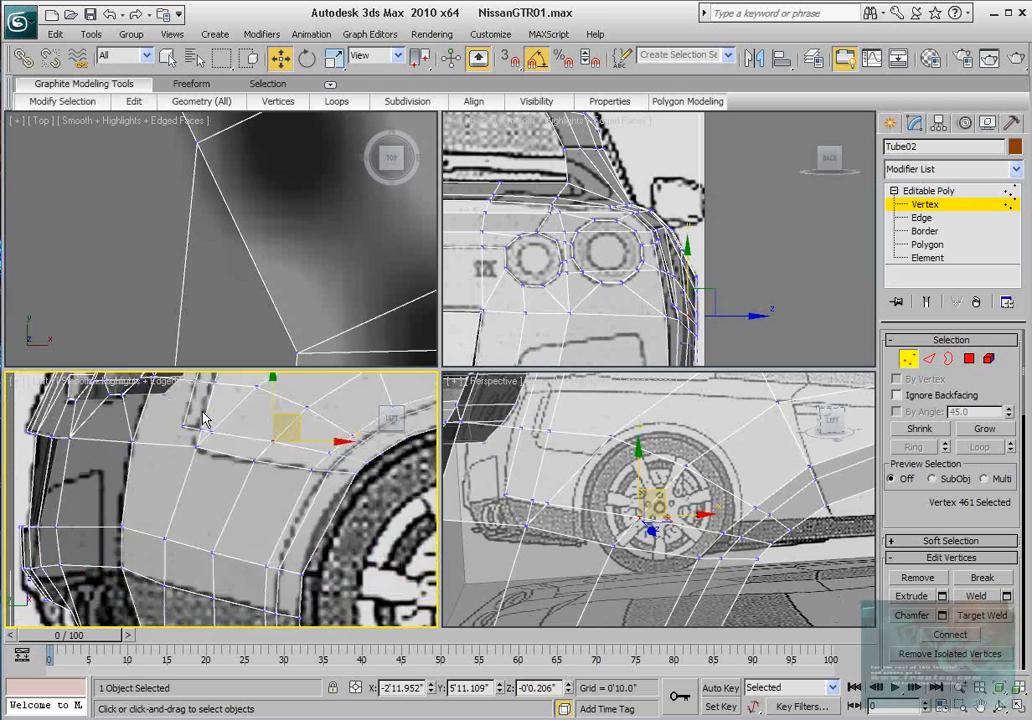
middle_drag(217, 459, 217, 457)
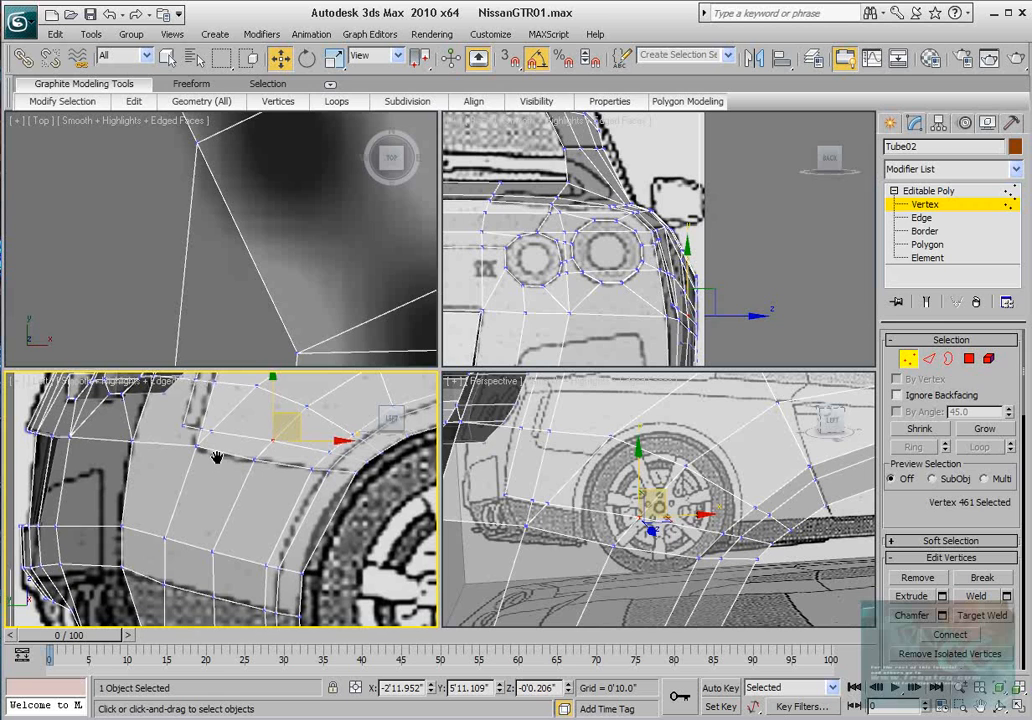
click(929, 358)
click(276, 465)
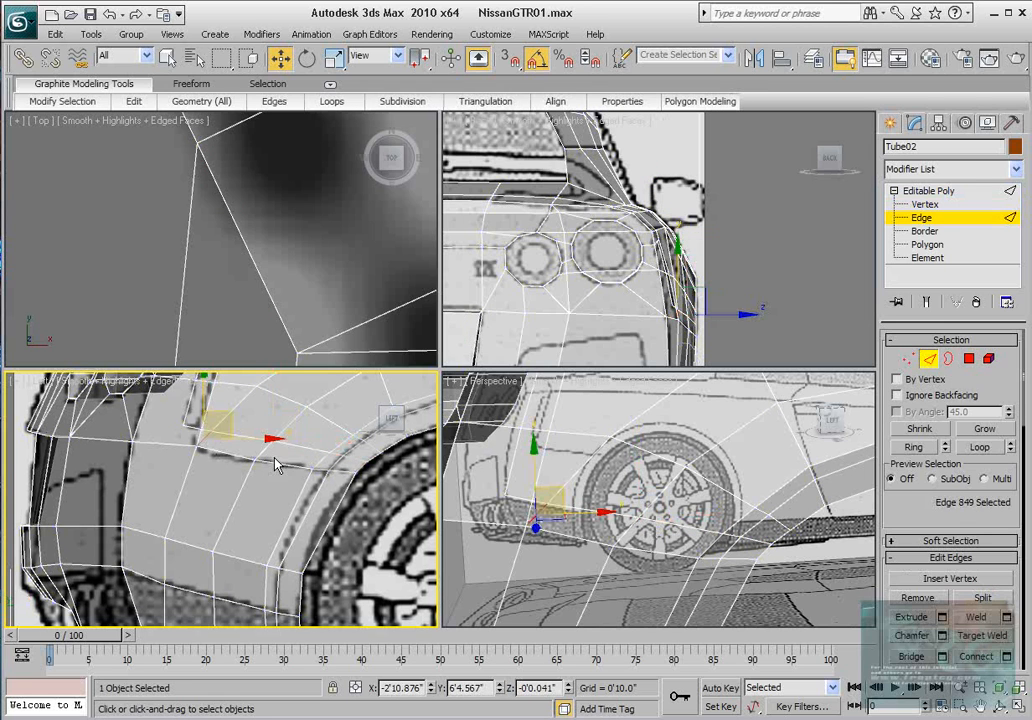
click(280, 476)
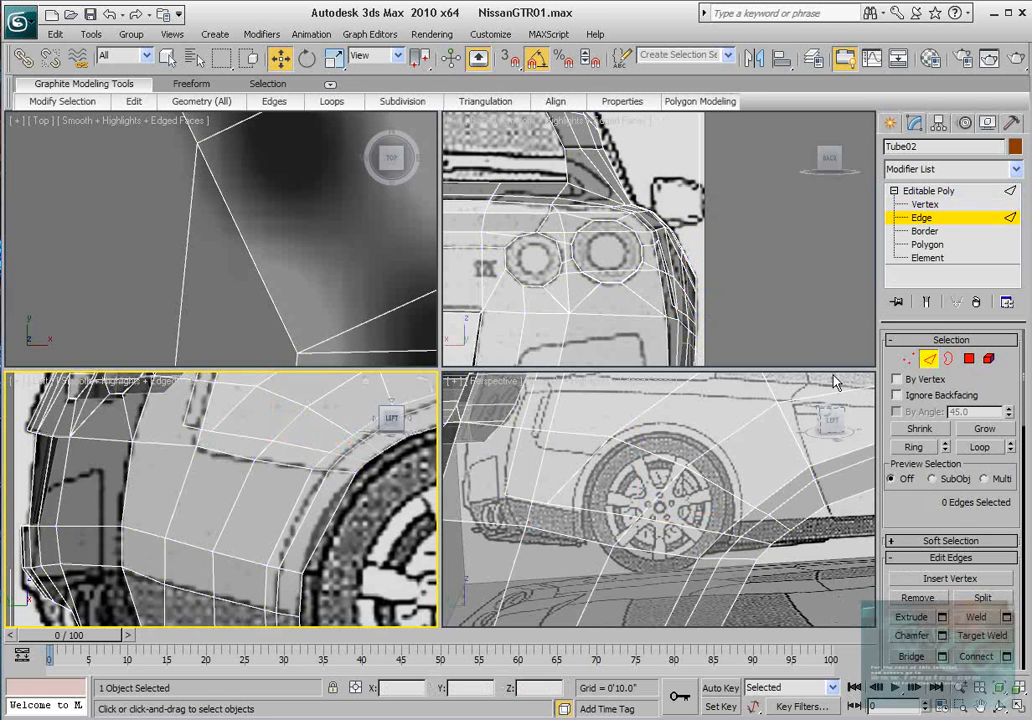
Step: Move the cut's vertex nearest the strip's lower corner forward toward the wheel arch in the left view
key(1)
click(212, 431)
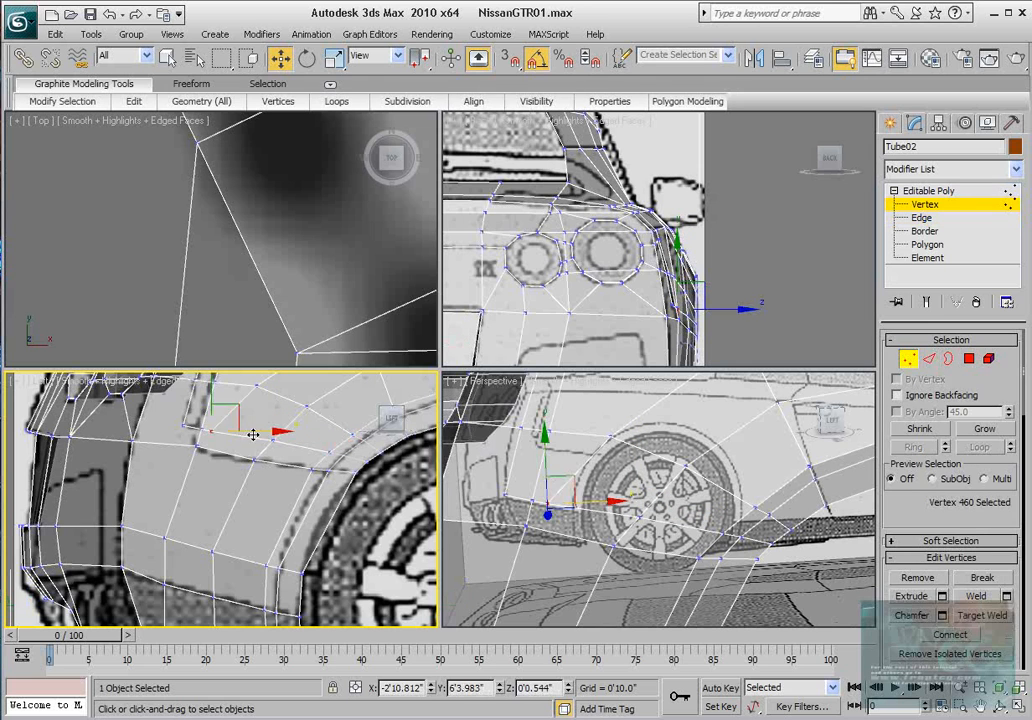
drag(237, 418, 256, 422)
Step: Nudge the side panel vertex above the cut in the left view and check its position in the top view
click(254, 381)
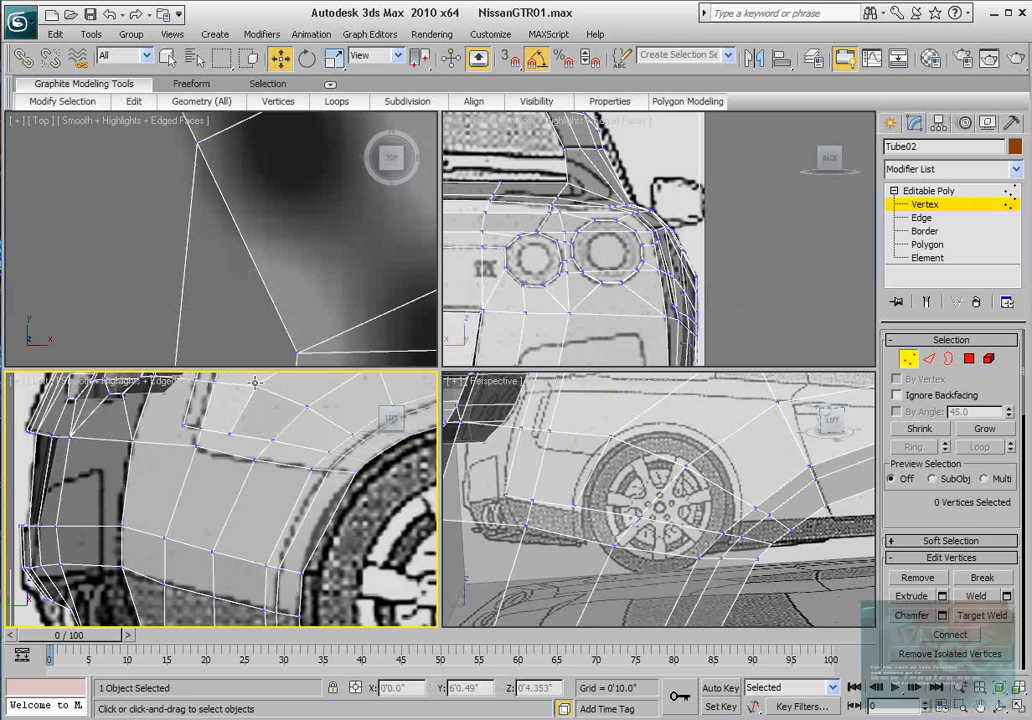
click(257, 386)
middle_drag(274, 401, 272, 449)
scroll(274, 446, up, 2)
drag(303, 395, 305, 398)
middle_click(307, 237)
scroll(288, 258, down, 8)
middle_drag(244, 289, 255, 275)
scroll(255, 275, up, 6)
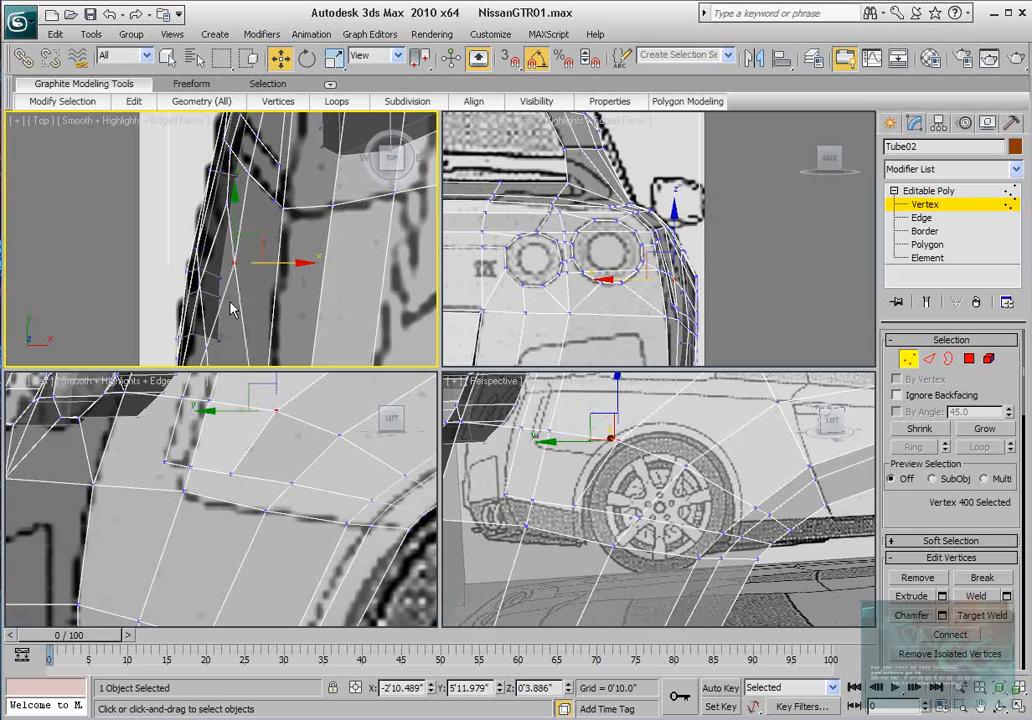
middle_drag(191, 469, 199, 392)
scroll(200, 460, down, 2)
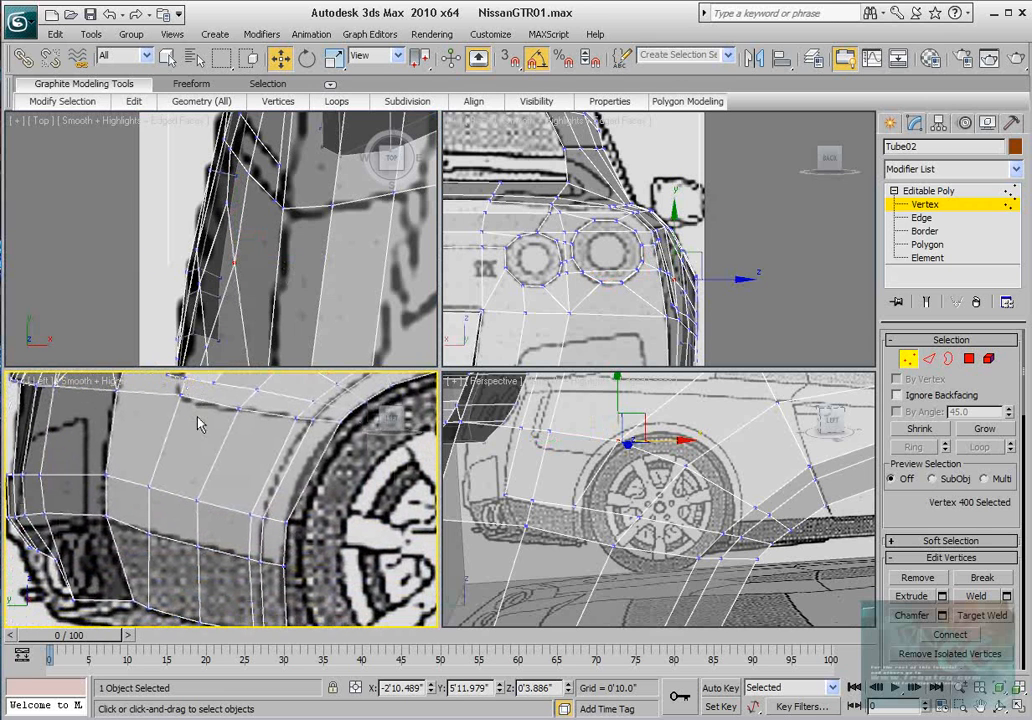
scroll(199, 424, down, 1)
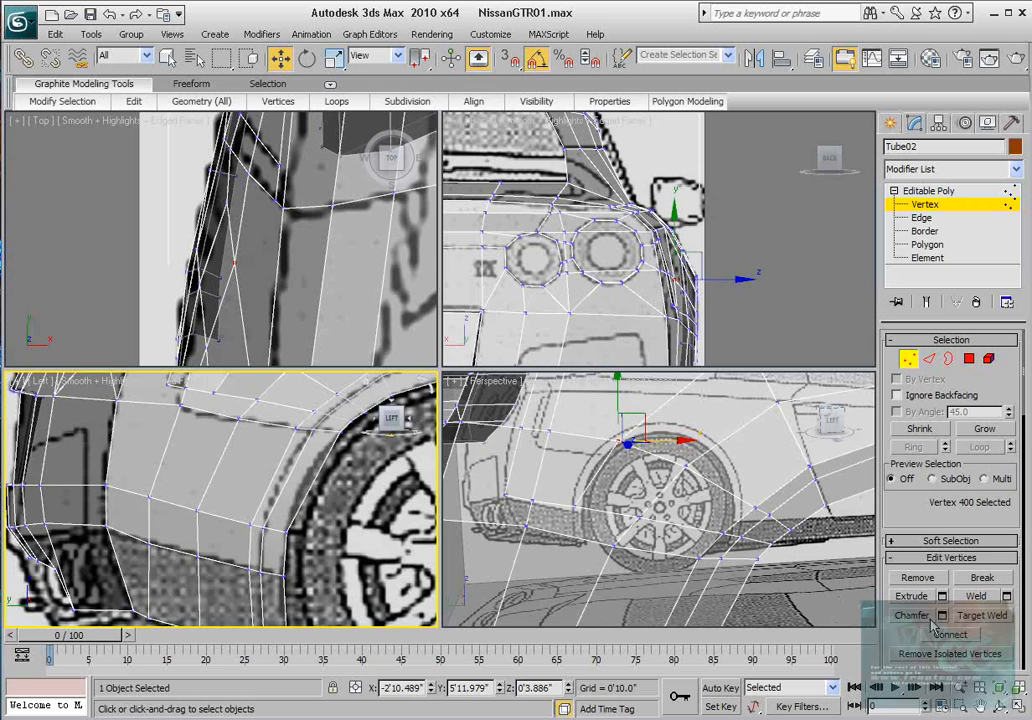
scroll(952, 624, down, 5)
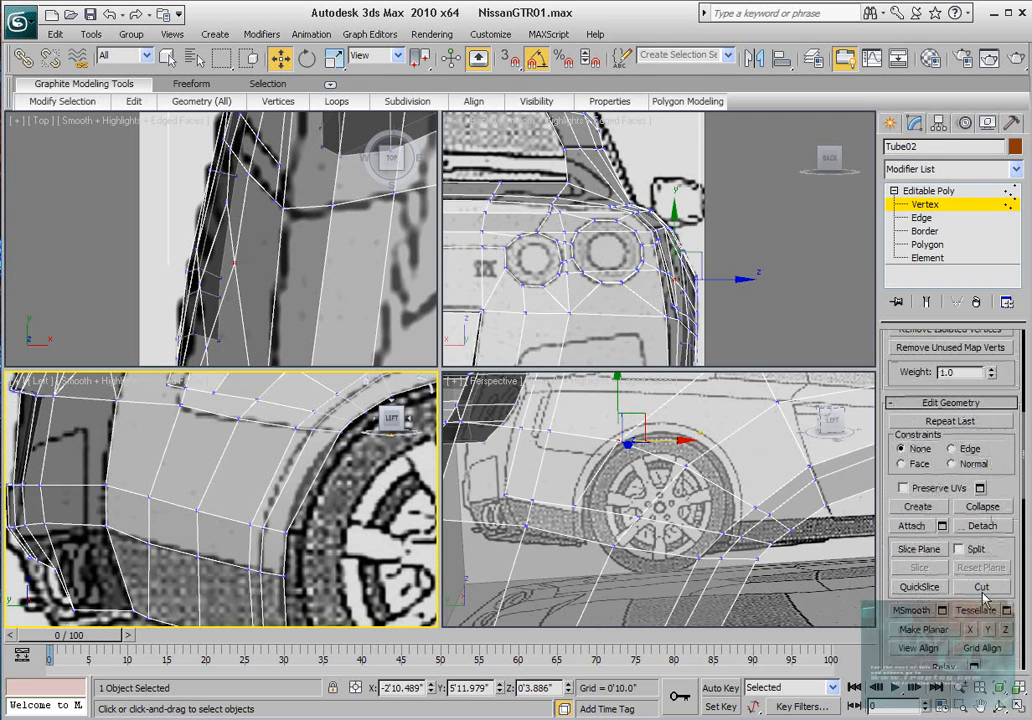
click(982, 588)
scroll(242, 417, up, 2)
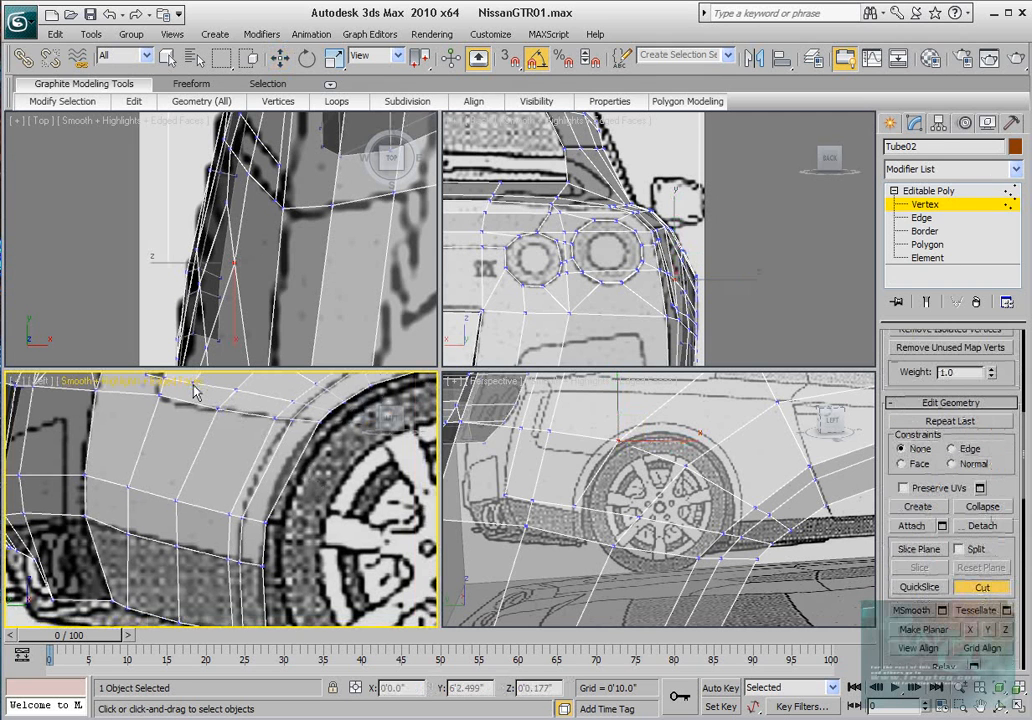
middle_drag(195, 392, 198, 403)
click(195, 393)
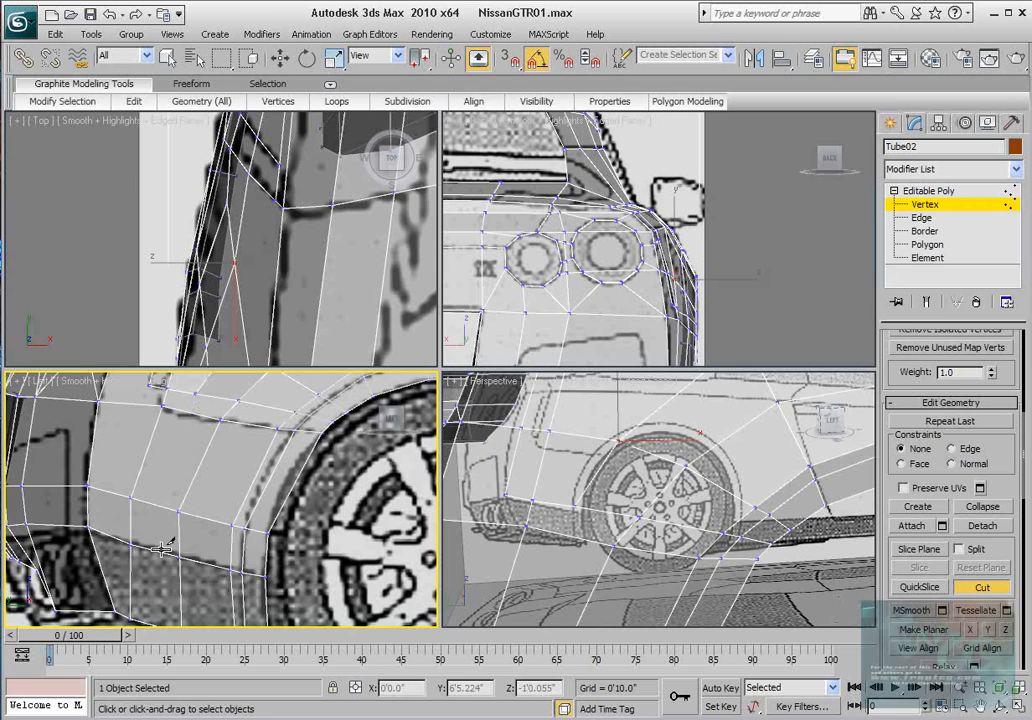
middle_drag(155, 624, 155, 619)
right_click(155, 619)
key(2)
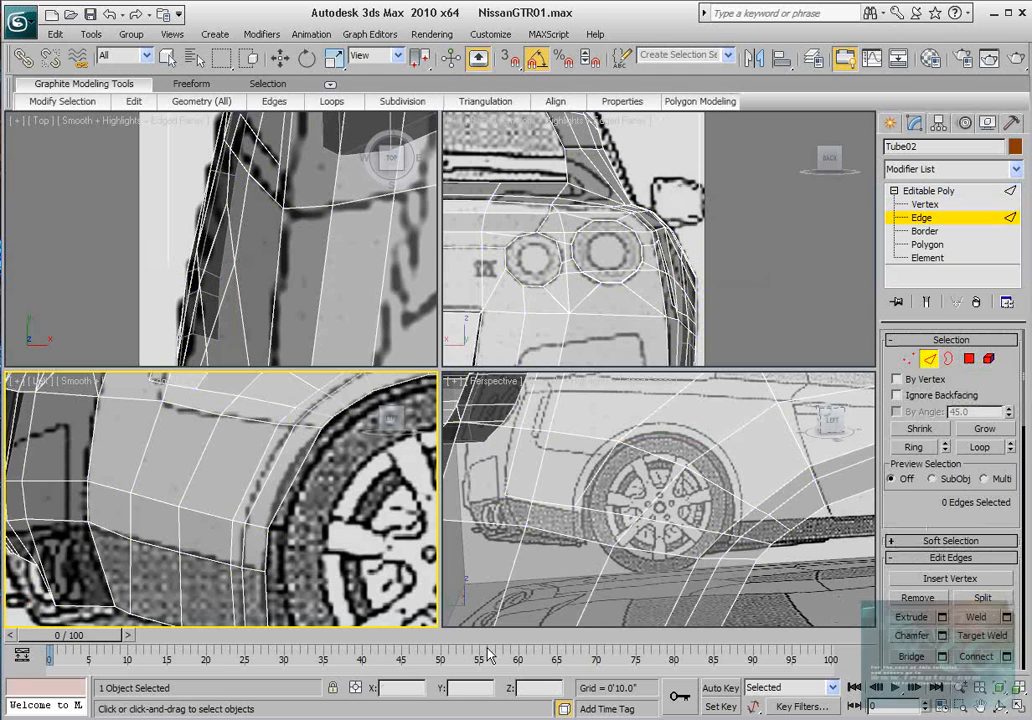
Step: Connect the four edges in the panel column behind the rear wheel, from the panel line downward, with 1 segment, pinch 0 and slide 0
key(w)
click(150, 614)
ctrl+click(150, 540)
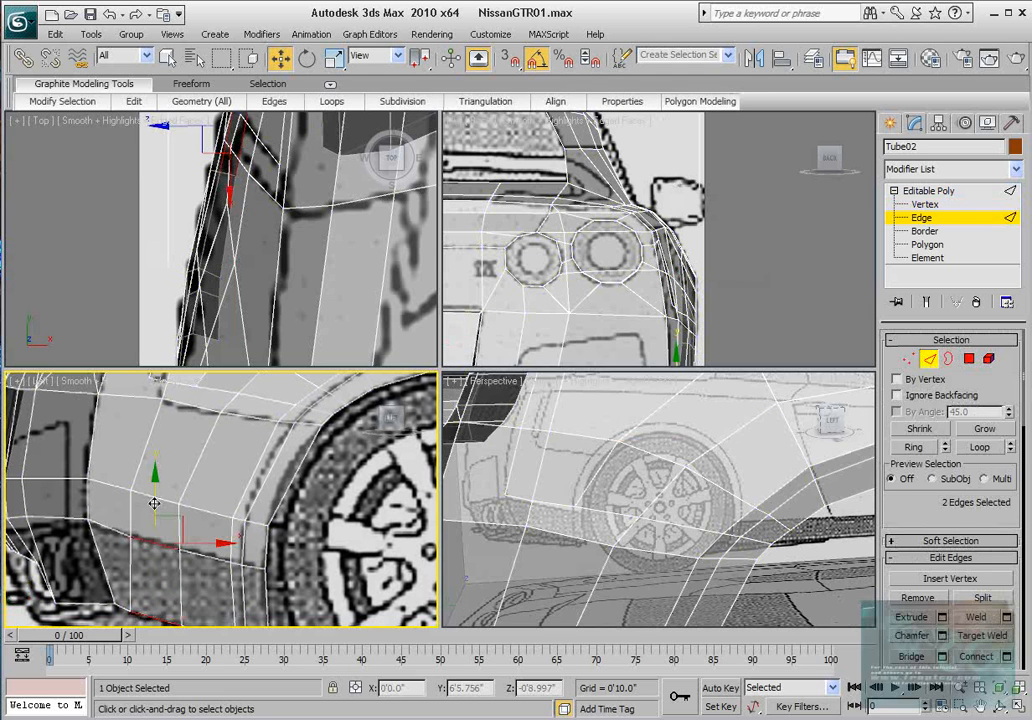
ctrl+click(156, 498)
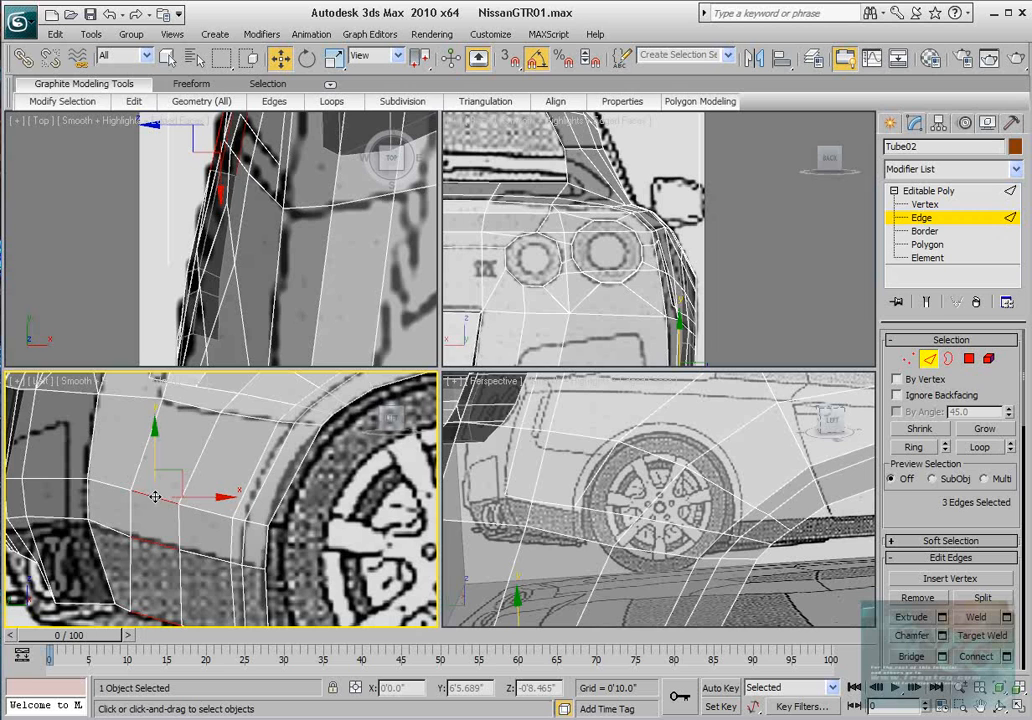
ctrl+click(186, 401)
scroll(1028, 648, down, 1)
click(1006, 630)
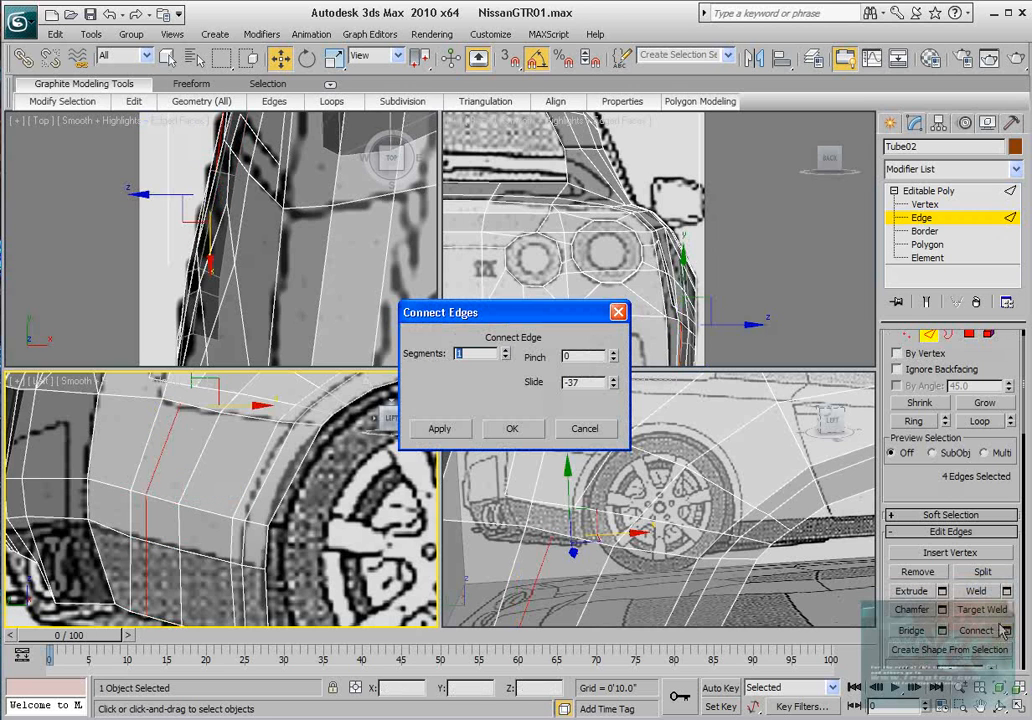
right_click(613, 385)
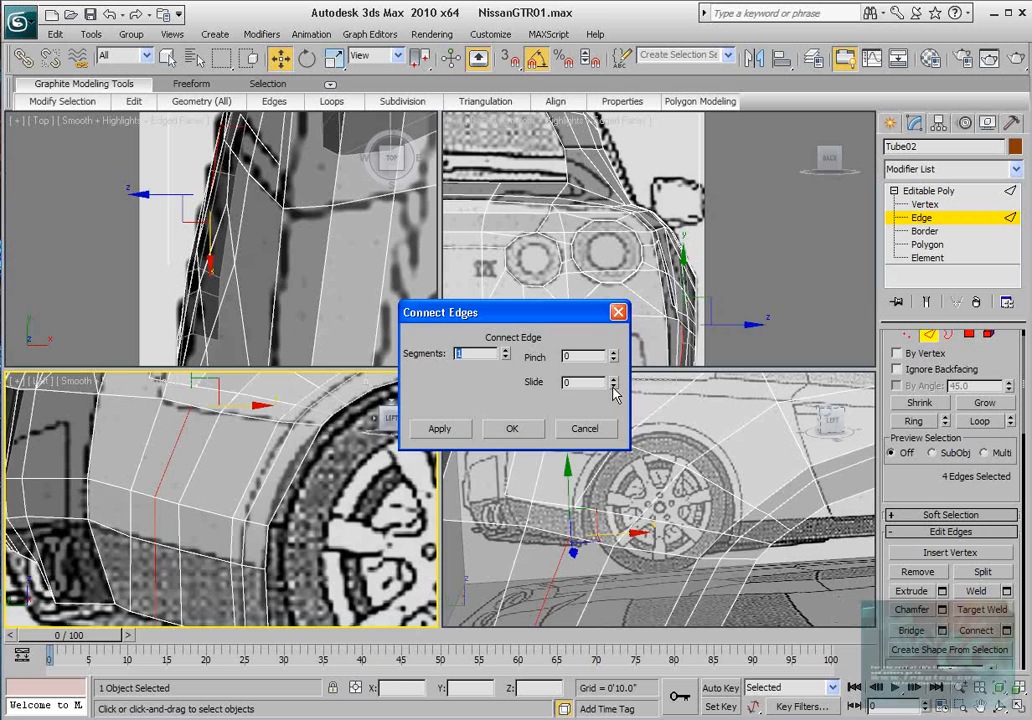
click(506, 430)
Step: Connect the new edge line's upper vertex on the panel line to the nearest vertex of the cut above it
click(907, 337)
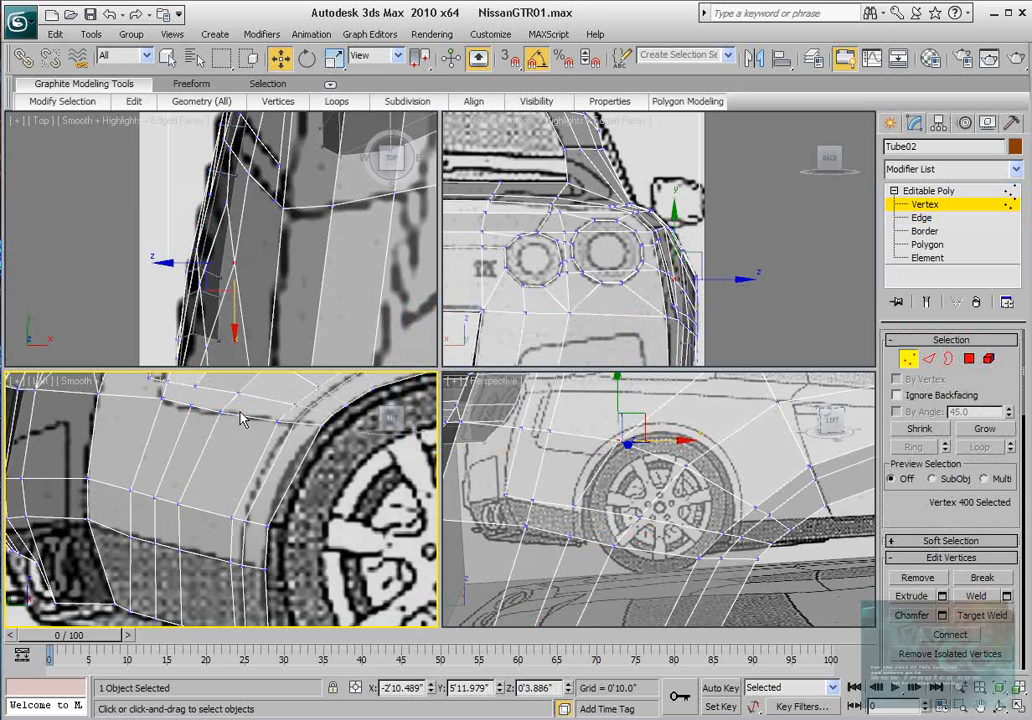
click(197, 408)
click(192, 381)
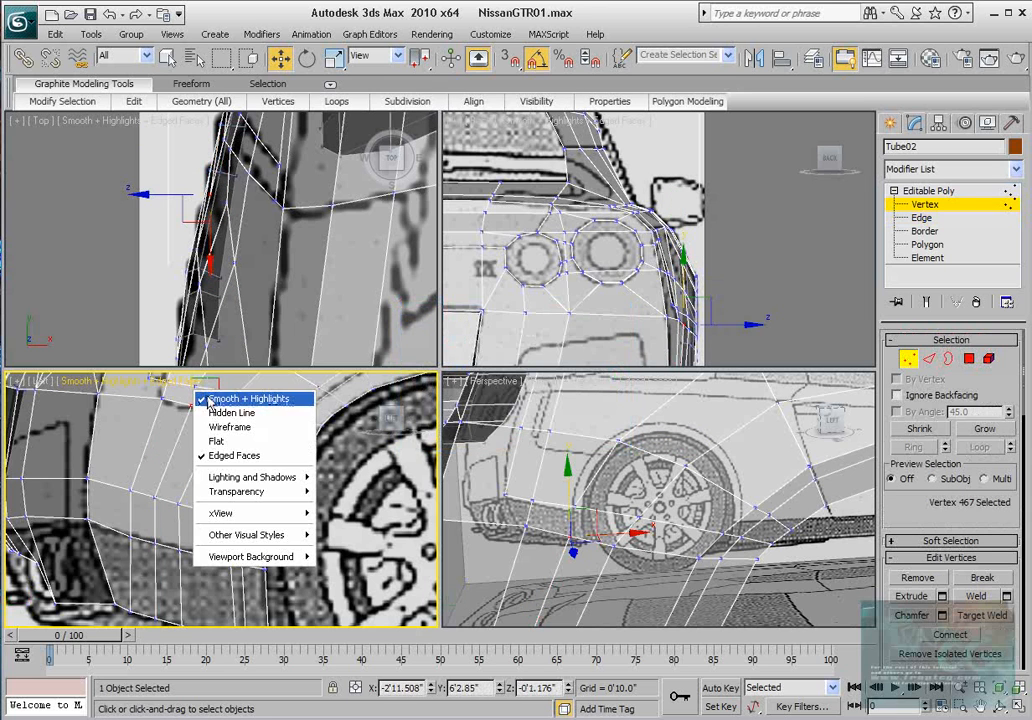
click(333, 417)
middle_drag(333, 416, 351, 454)
click(214, 426)
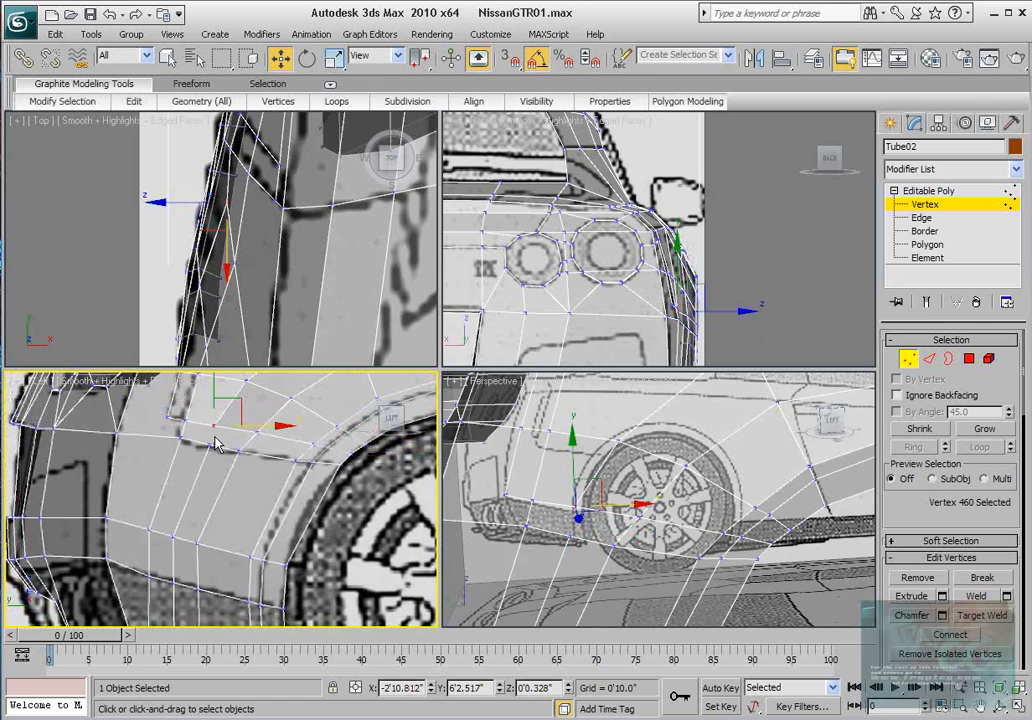
ctrl+click(212, 441)
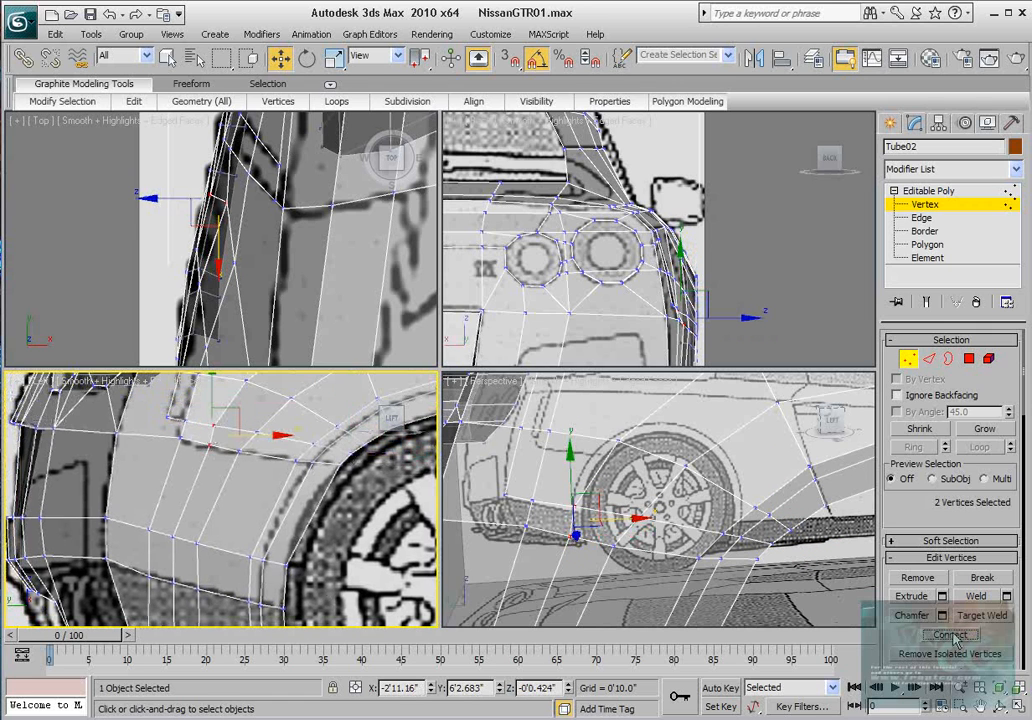
Step: Move the new edge line's upper vertex rearward along the blueprint panel line in the left view
scroll(193, 481, up, 2)
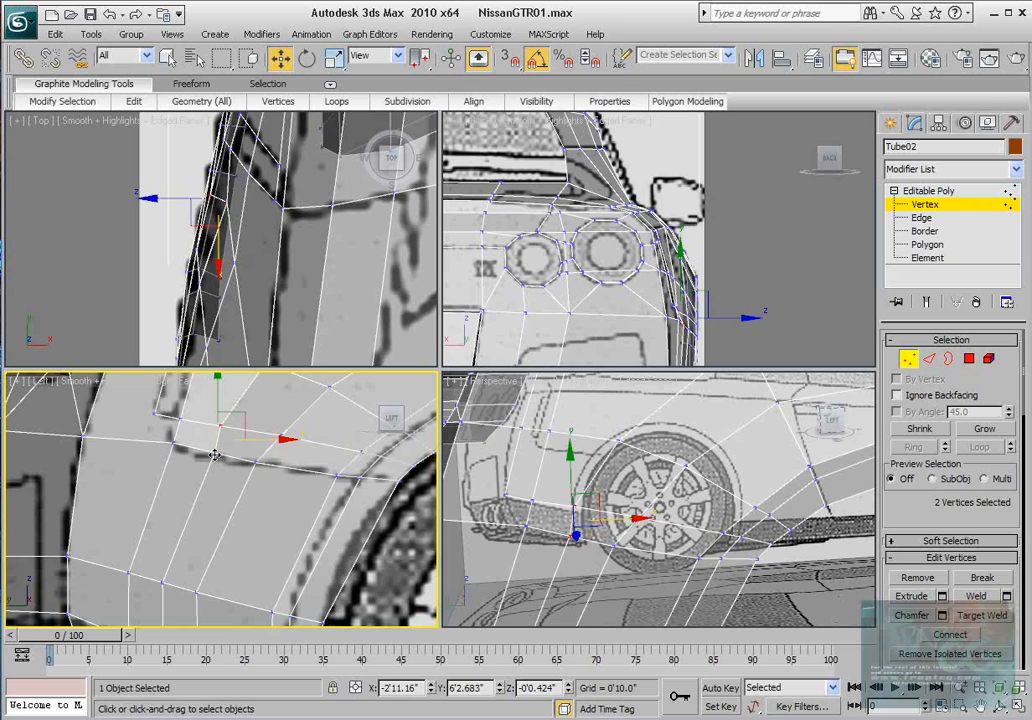
click(211, 452)
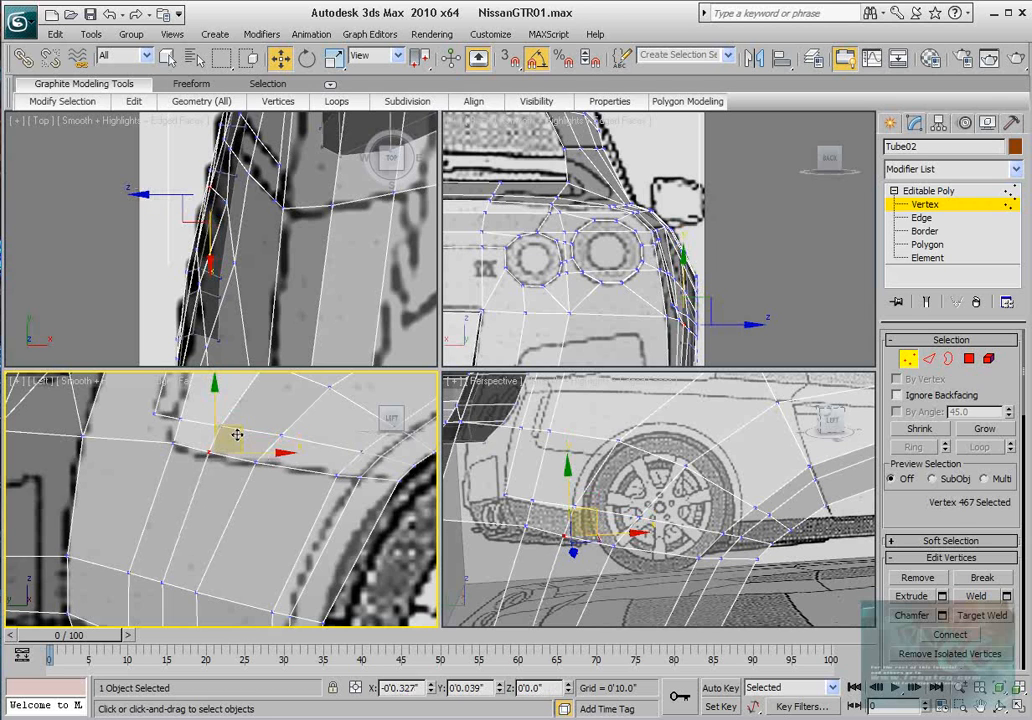
drag(237, 434, 226, 450)
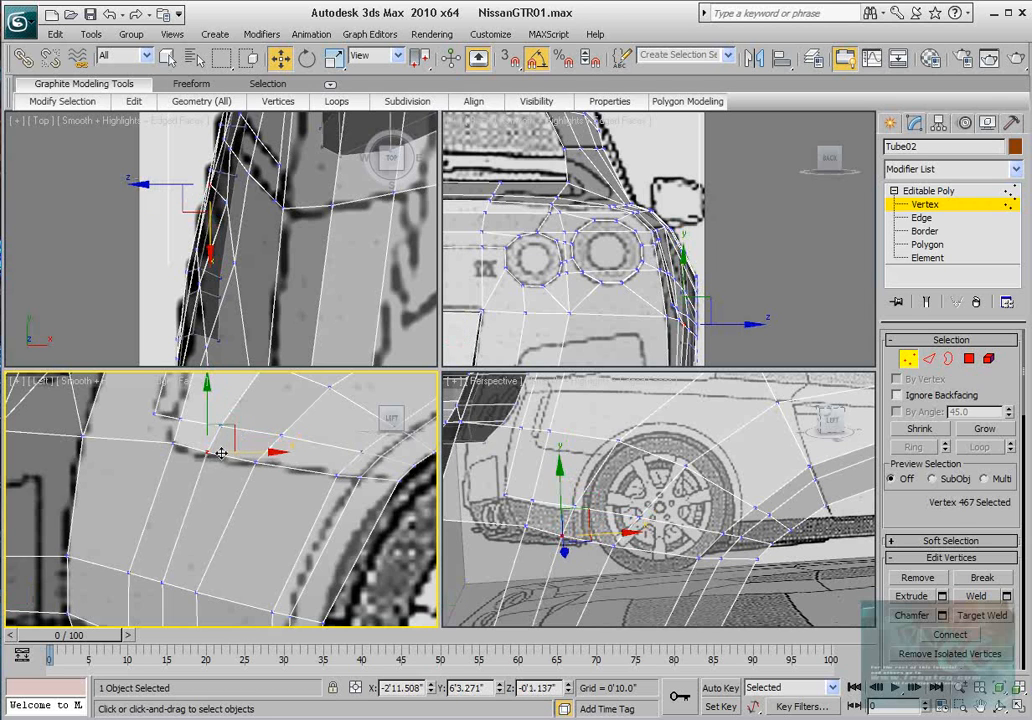
middle_drag(213, 480, 238, 491)
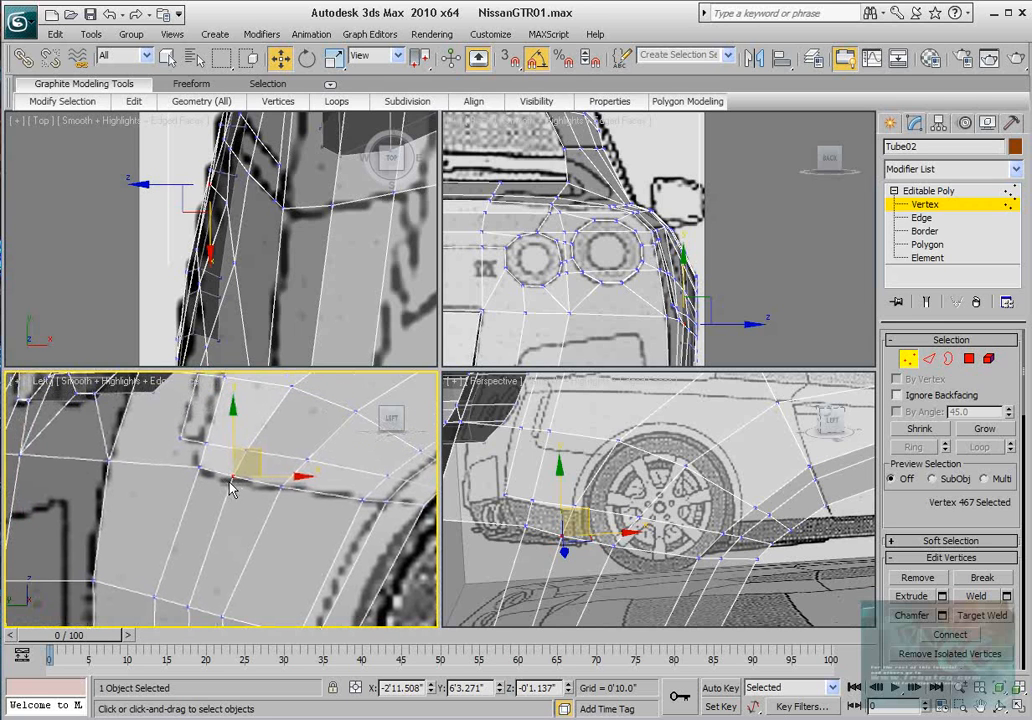
Step: Shift the vertices along the lower panel line above the dark bumper section rearward to even their spacing in the left view
middle_drag(267, 447, 221, 476)
scroll(214, 502, down, 2)
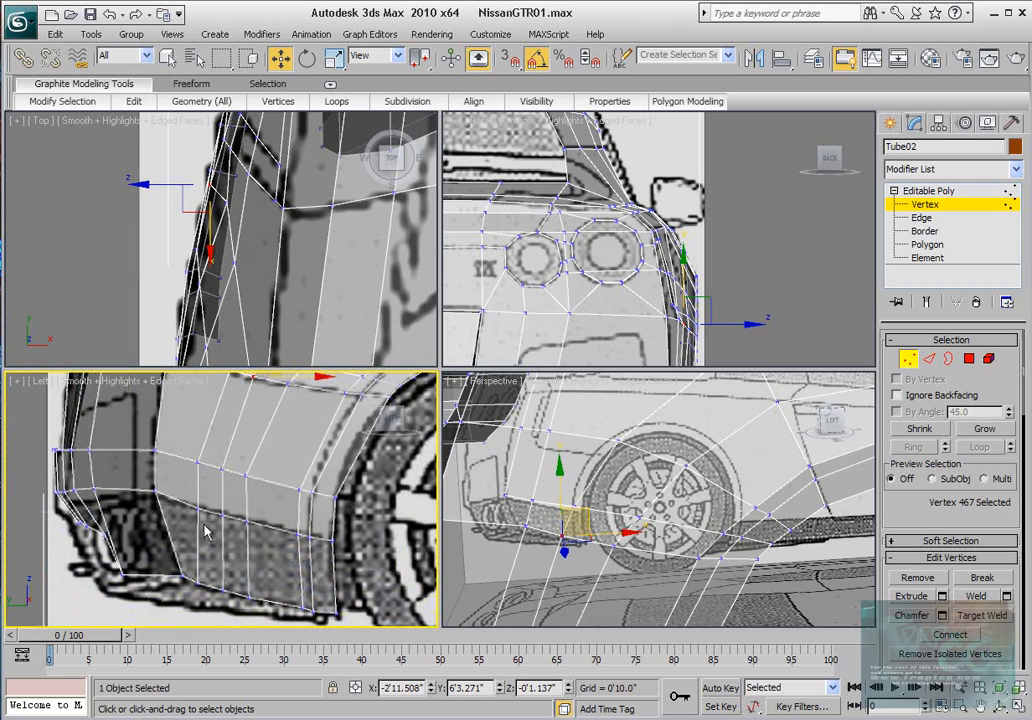
click(199, 510)
scroll(207, 487, up, 2)
drag(207, 486, 203, 478)
drag(133, 492, 154, 476)
click(222, 517)
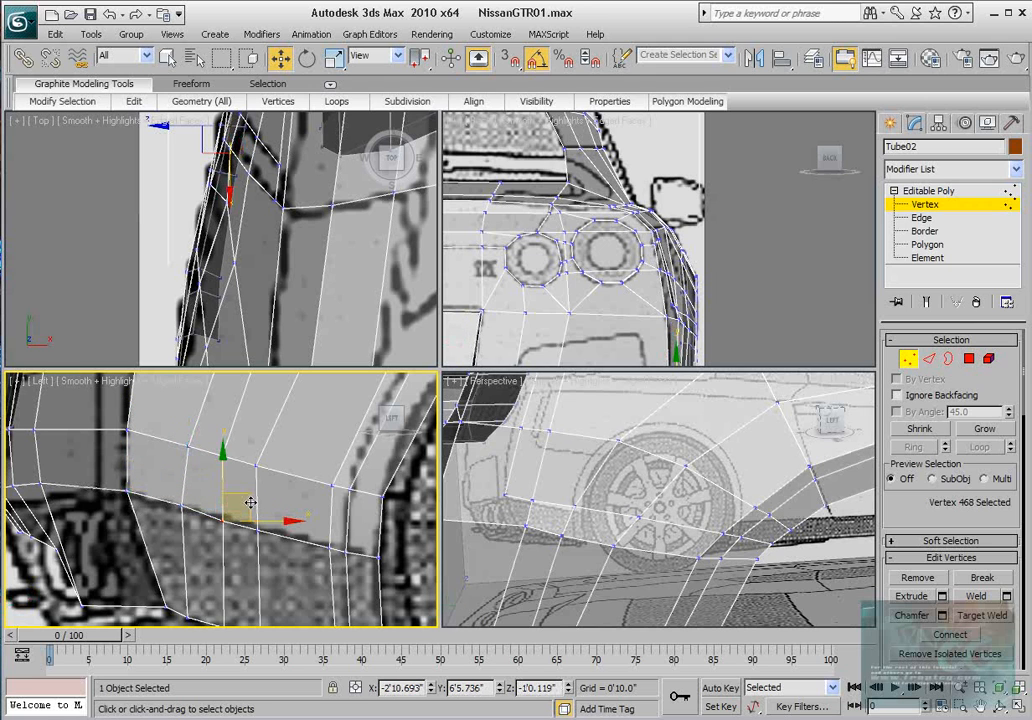
drag(251, 503, 280, 511)
click(258, 531)
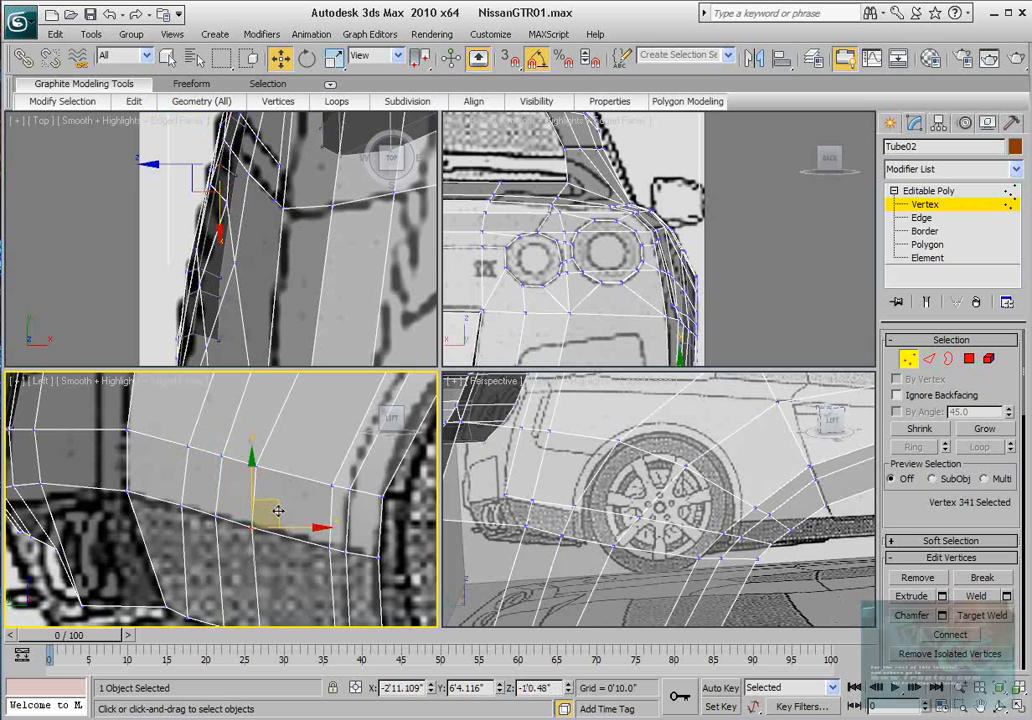
Step: Nudge the new edge line's upper vertex slightly down onto the blueprint panel line in the left view
scroll(660, 224, down, 4)
scroll(659, 236, down, 3)
middle_drag(667, 270, 632, 240)
scroll(632, 240, up, 5)
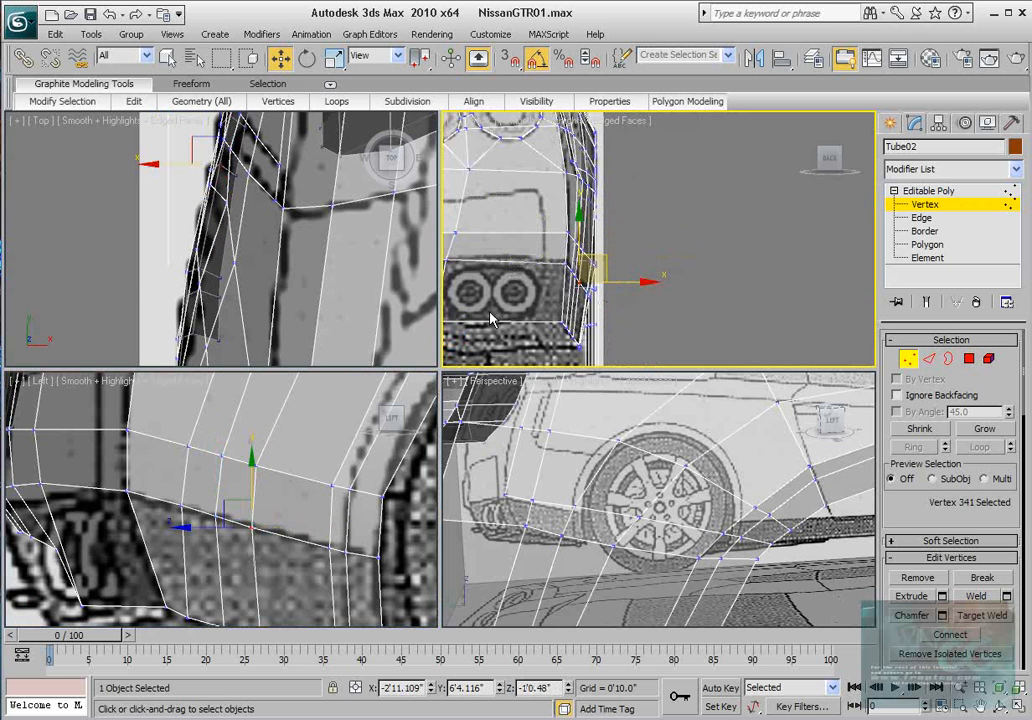
right_click(256, 247)
scroll(256, 252, down, 3)
scroll(304, 502, down, 5)
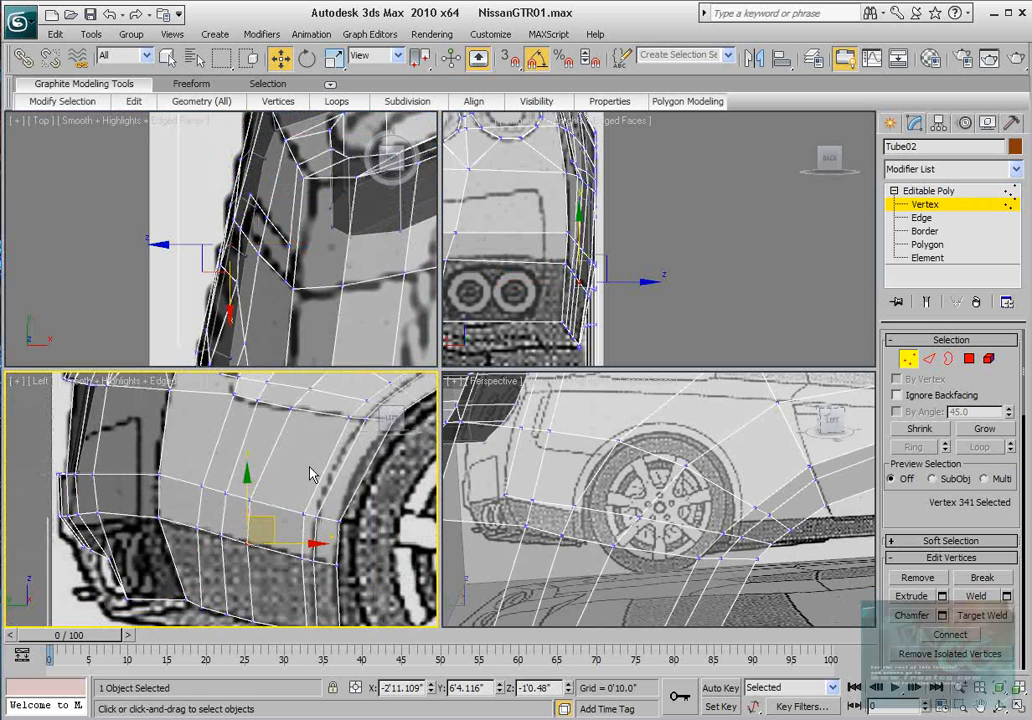
scroll(296, 483, up, 4)
click(286, 516)
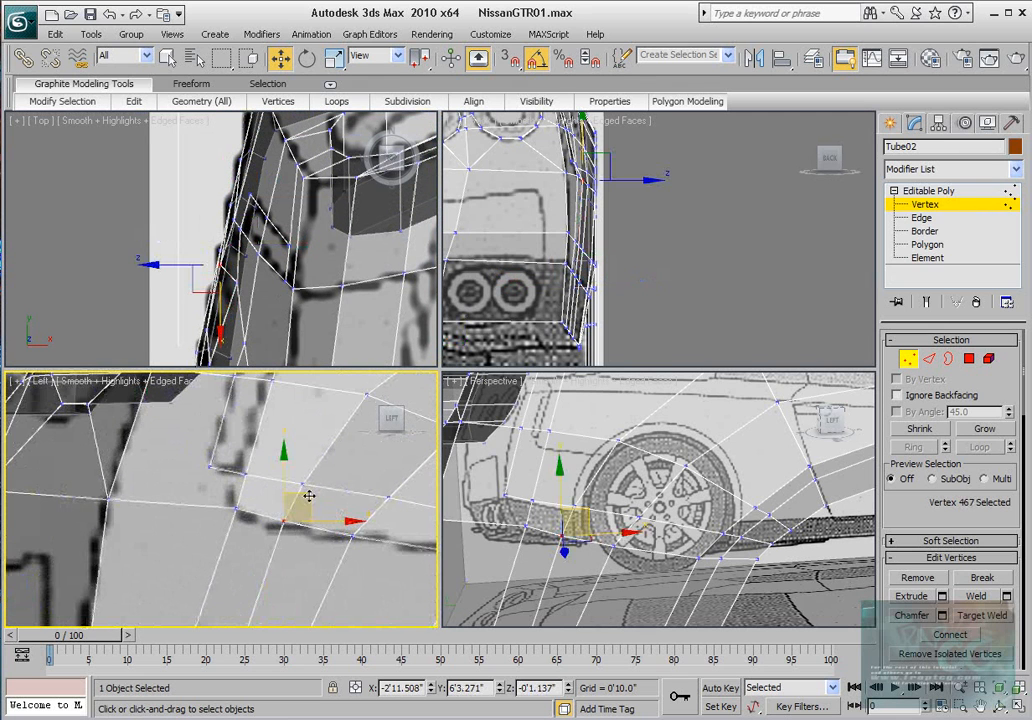
drag(307, 499, 306, 499)
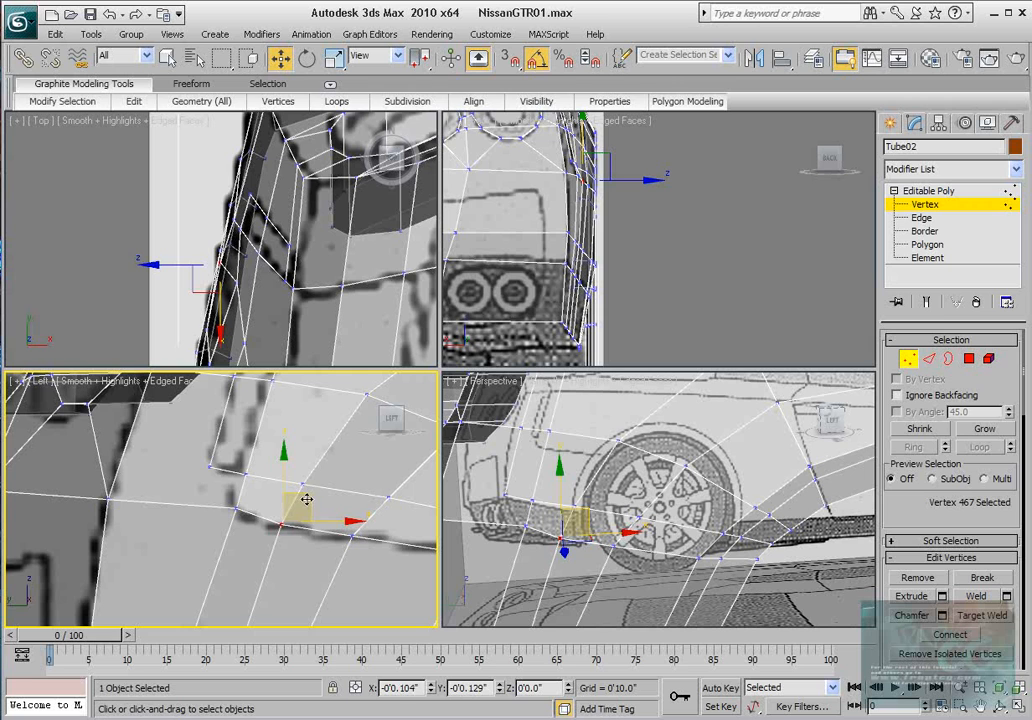
Step: Nudge the side panel vertex just above the panel line in the perspective view and check the neighbouring panel-line vertex from several angles
middle_drag(306, 499, 232, 525)
scroll(284, 449, down, 1)
scroll(282, 450, up, 1)
alt+middle_drag(716, 549, 817, 537)
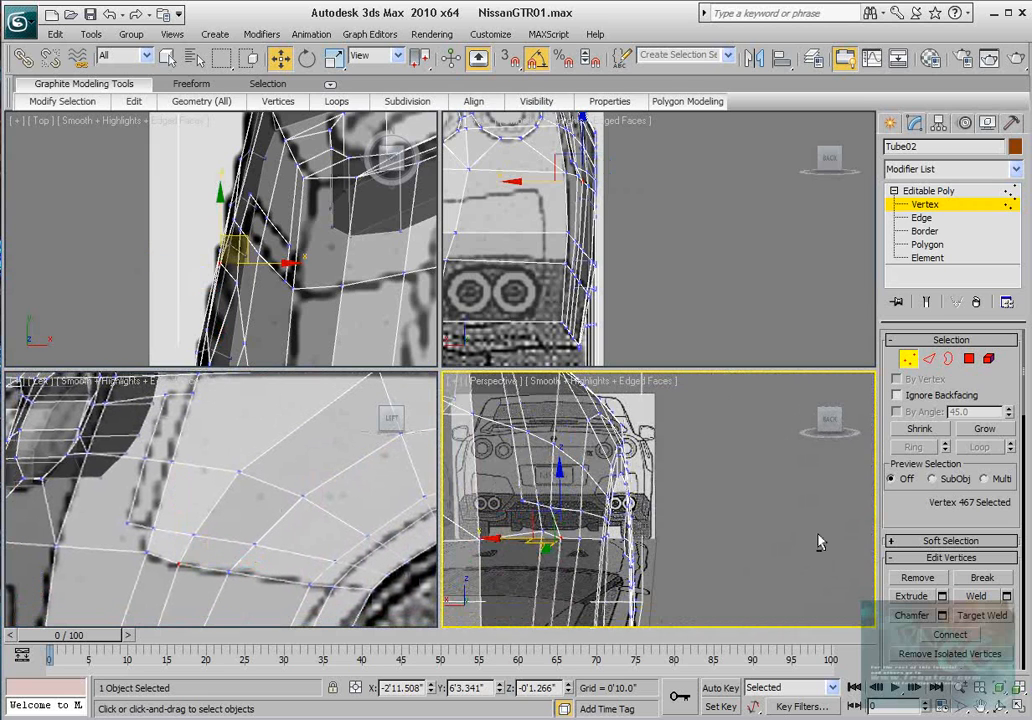
mouse_move(541, 508)
alt+middle_down()
mouse_move(583, 553)
mouse_move(588, 620)
mouse_move(636, 625)
mouse_move(530, 500)
alt+middle_up()
click(505, 527)
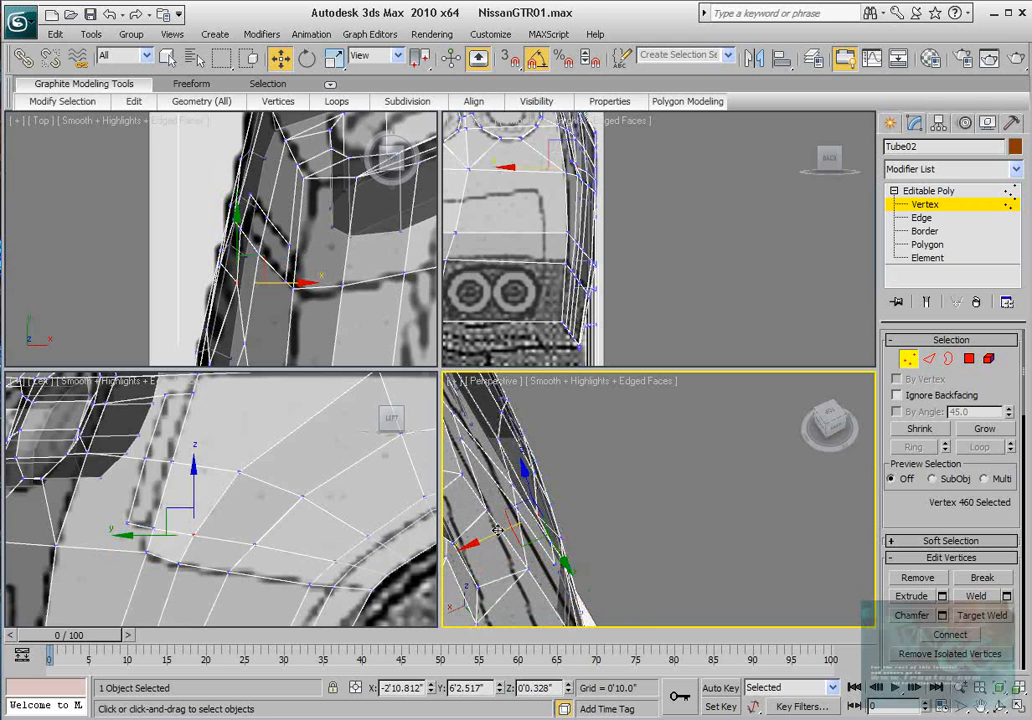
drag(504, 529, 512, 525)
alt+middle_drag(587, 517, 507, 452)
click(542, 547)
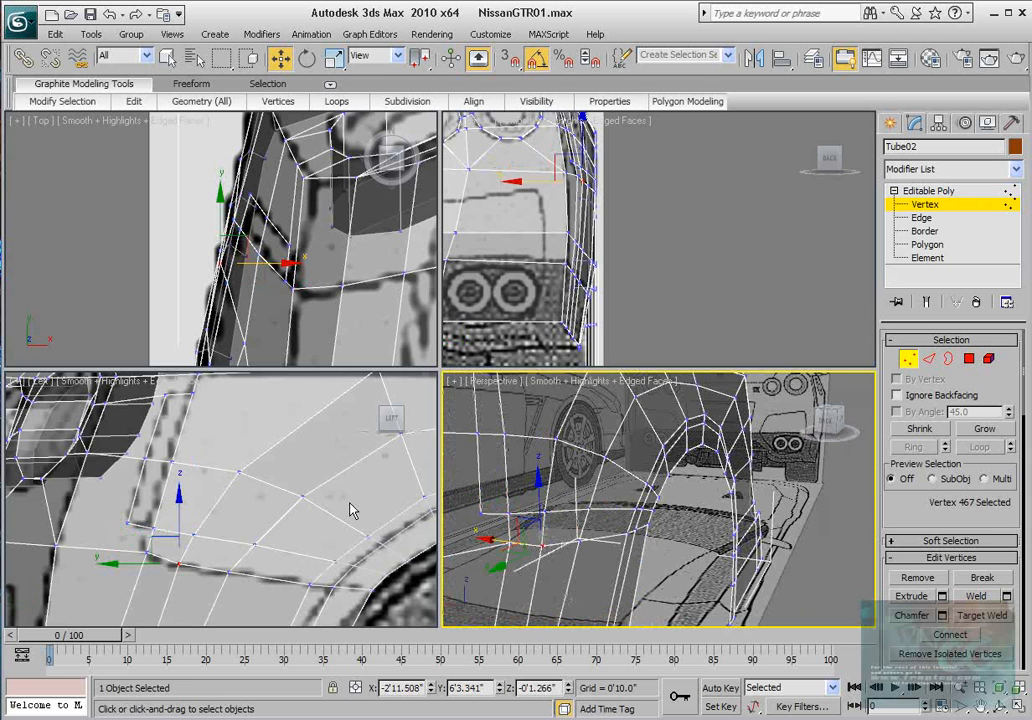
middle_drag(226, 497, 234, 486)
scroll(233, 491, up, 2)
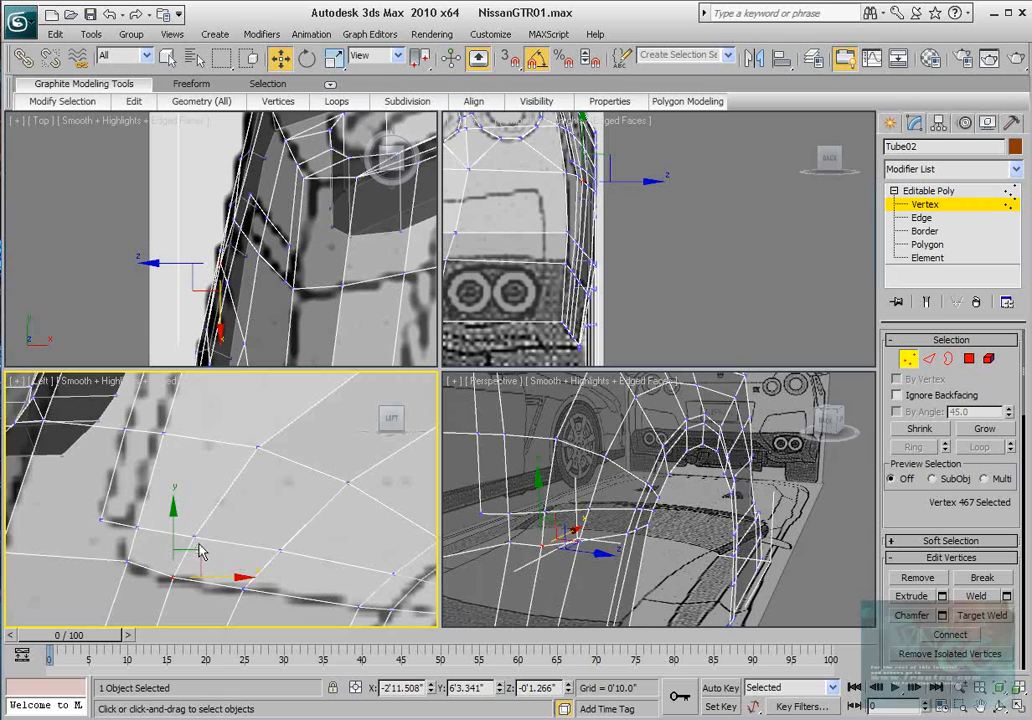
drag(161, 596, 200, 546)
alt+middle_drag(715, 556, 555, 440)
Step: Connect the vertex at the vertical strip's lower corner to the rear body corner vertex below the taillights
middle_click(278, 463)
scroll(280, 460, down, 2)
middle_drag(198, 486, 284, 483)
click(220, 511)
click(222, 514)
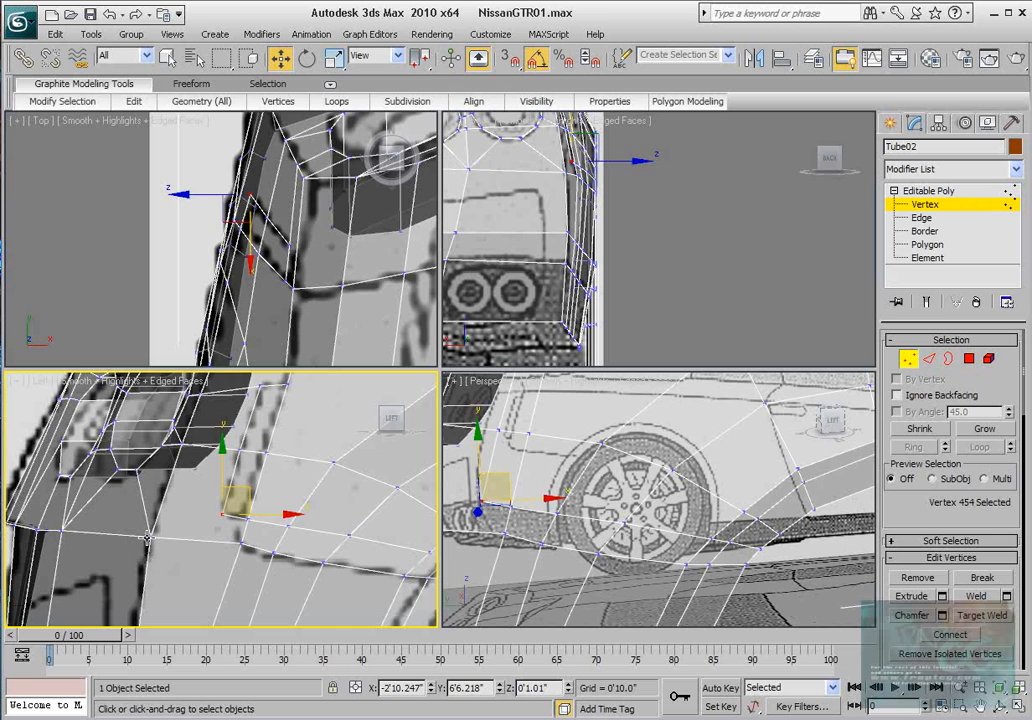
ctrl+click(147, 537)
click(960, 639)
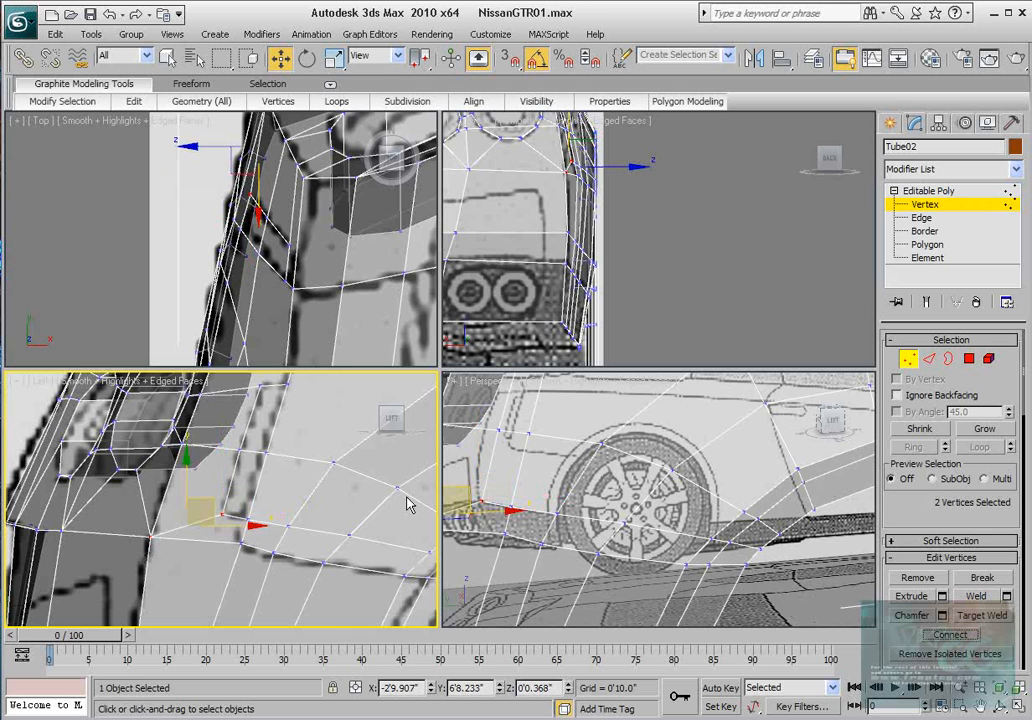
Step: Inspect the side panel's edge flow in the perspective and left views with the see-through display toggled
scroll(318, 502, down, 2)
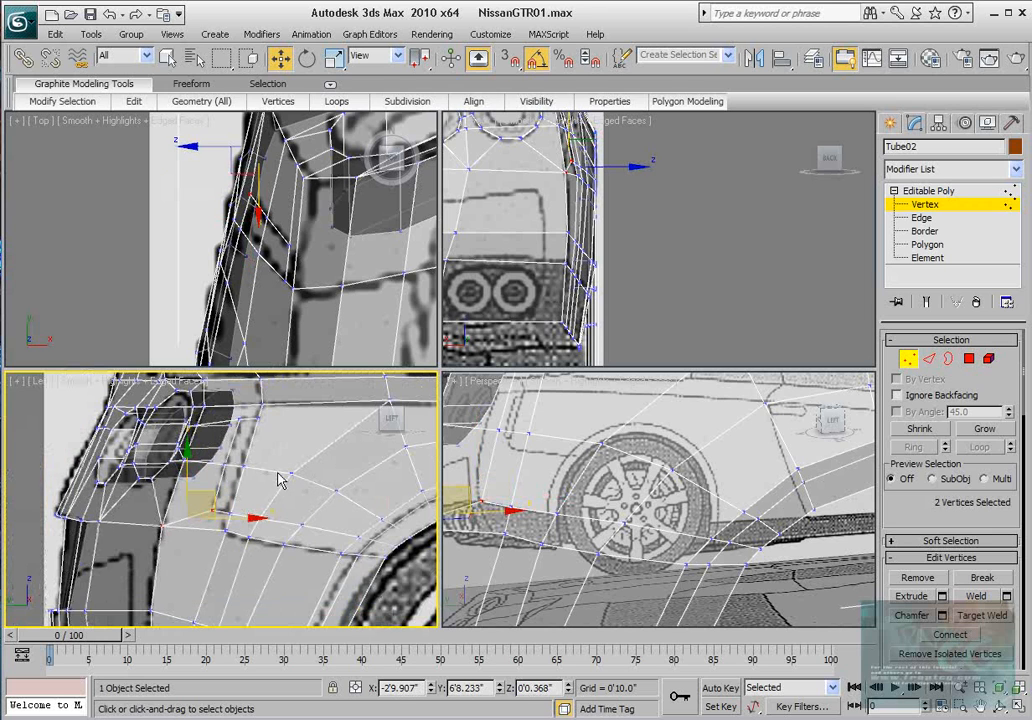
alt+middle_drag(620, 530, 562, 496)
key(alt+x)
key(alt+x)
right_click(330, 521)
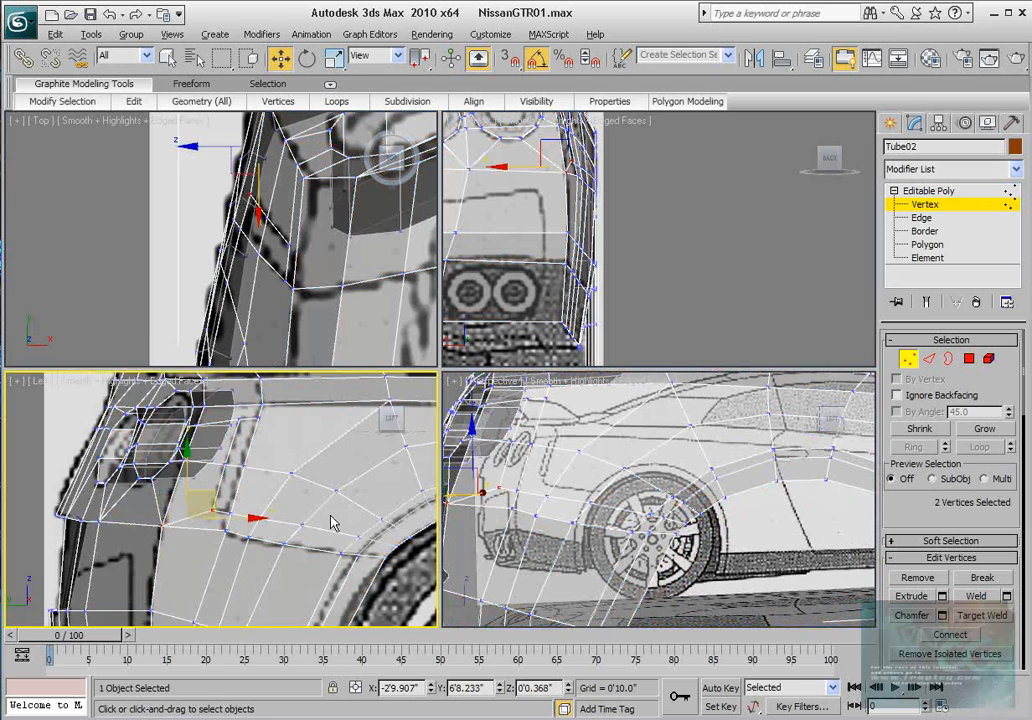
scroll(330, 521, down, 3)
middle_drag(330, 521, 320, 488)
scroll(321, 485, up, 3)
Step: Connect the 13 upright edges running from the rear wheel arch around the rear bumper with 1 segment, pinch 0 and slide 0
click(929, 358)
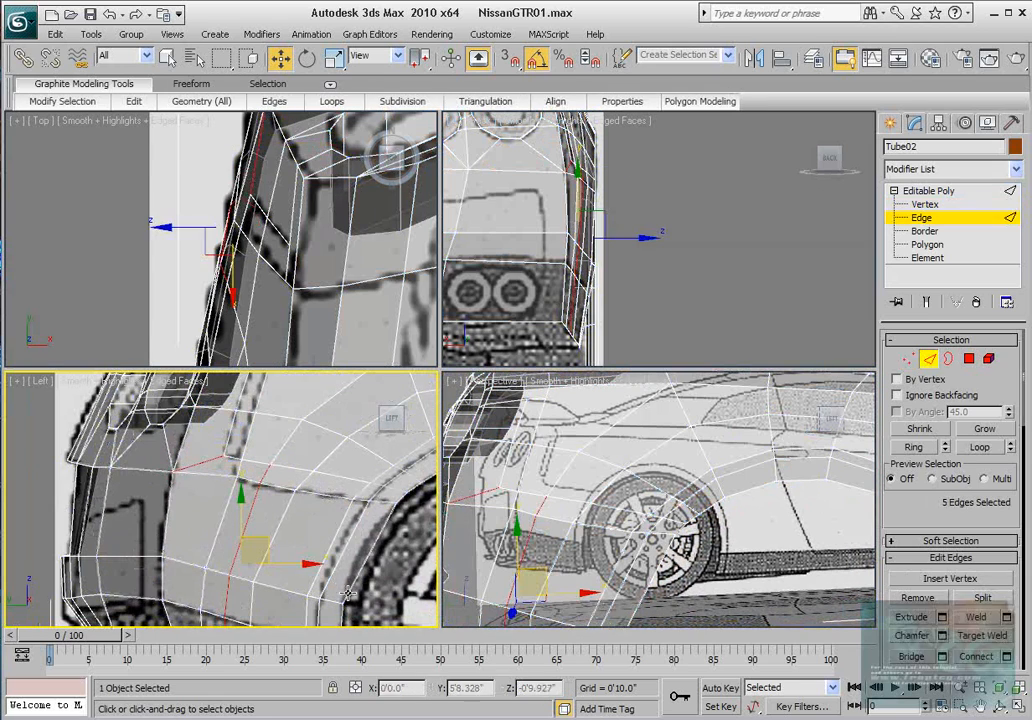
click(370, 553)
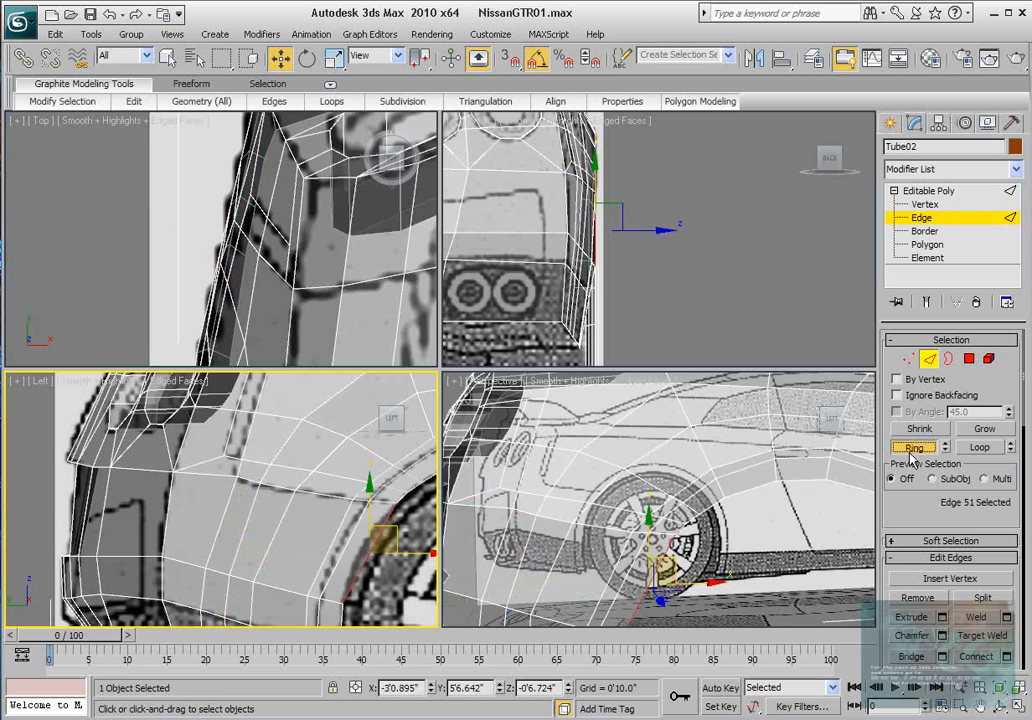
click(912, 447)
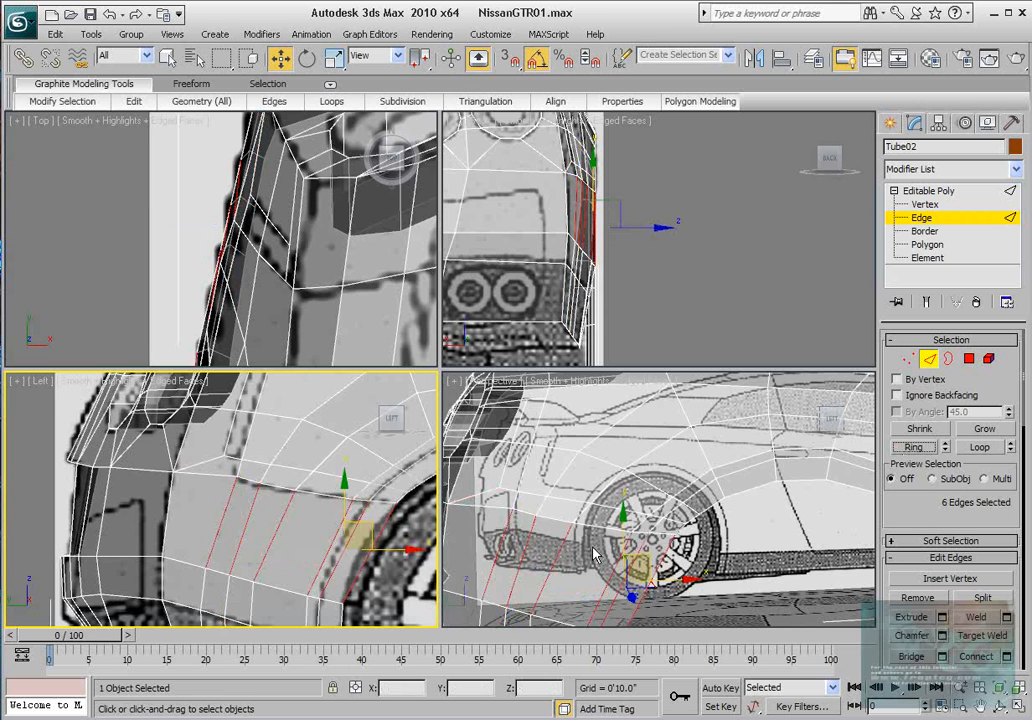
alt+middle_drag(622, 549, 598, 530)
ctrl+click(544, 520)
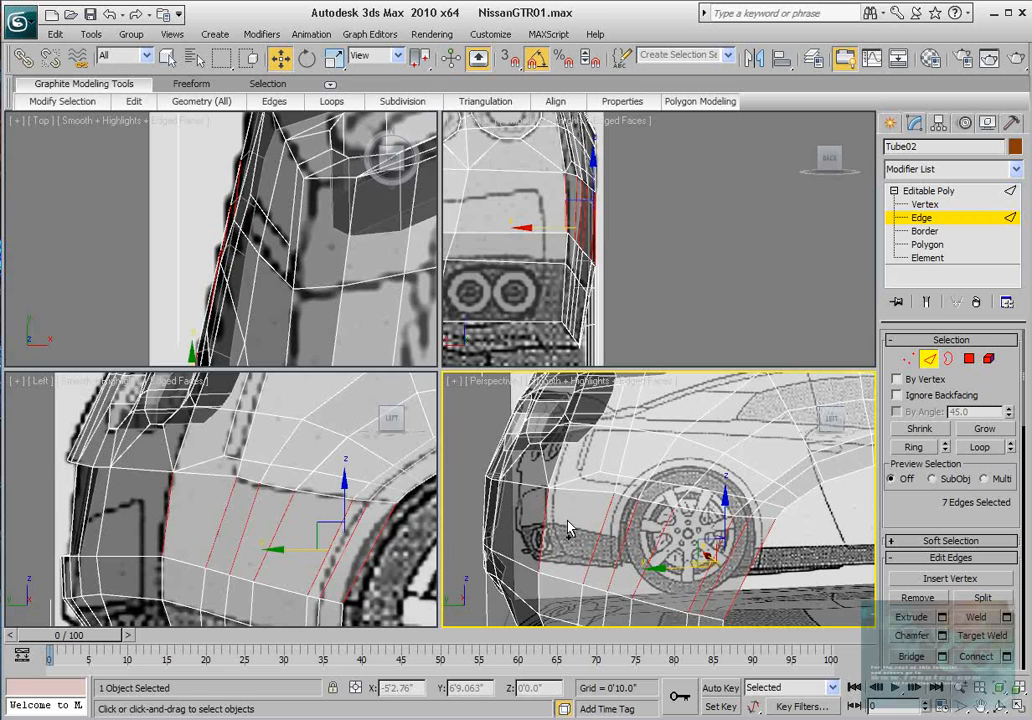
ctrl+drag(124, 512, 37, 518)
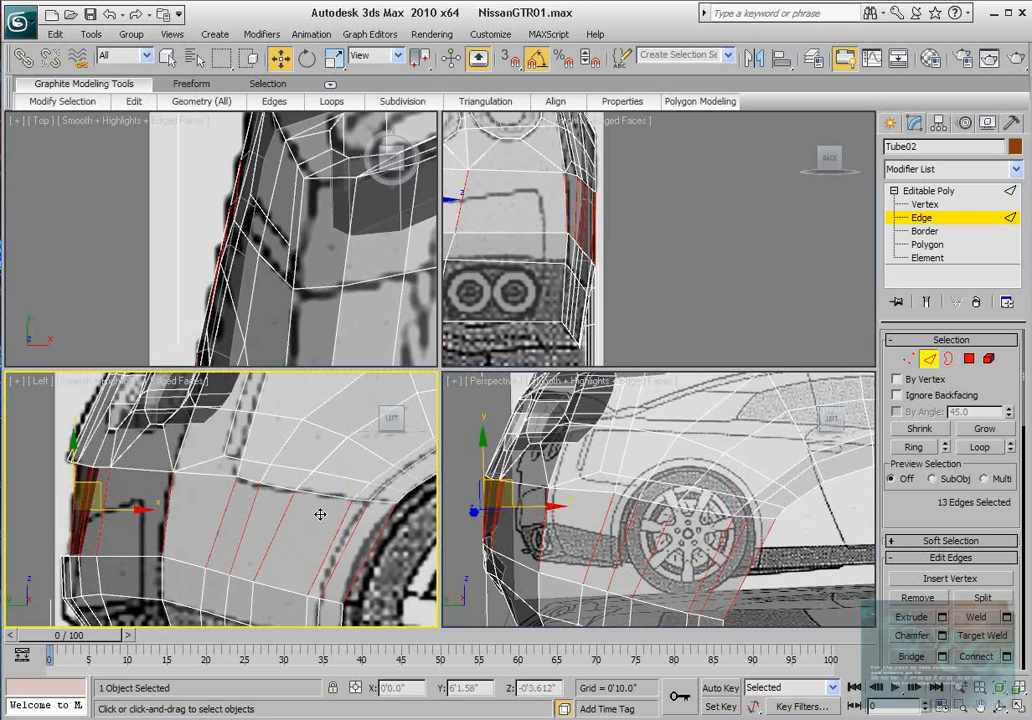
right_click(600, 525)
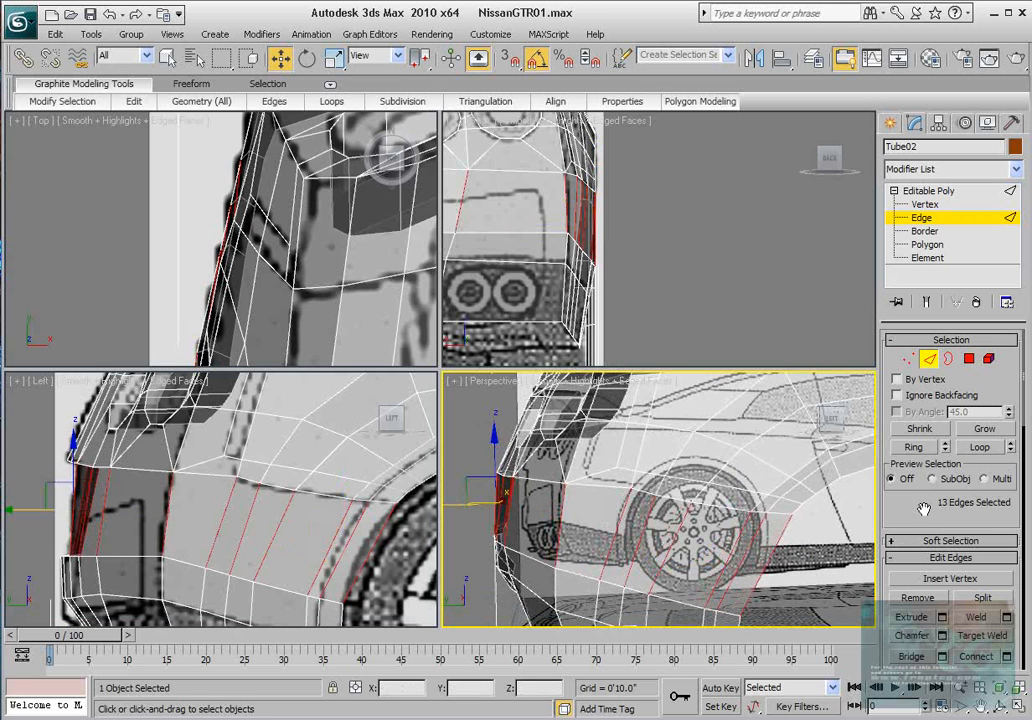
scroll(990, 625, down, 1)
click(1006, 623)
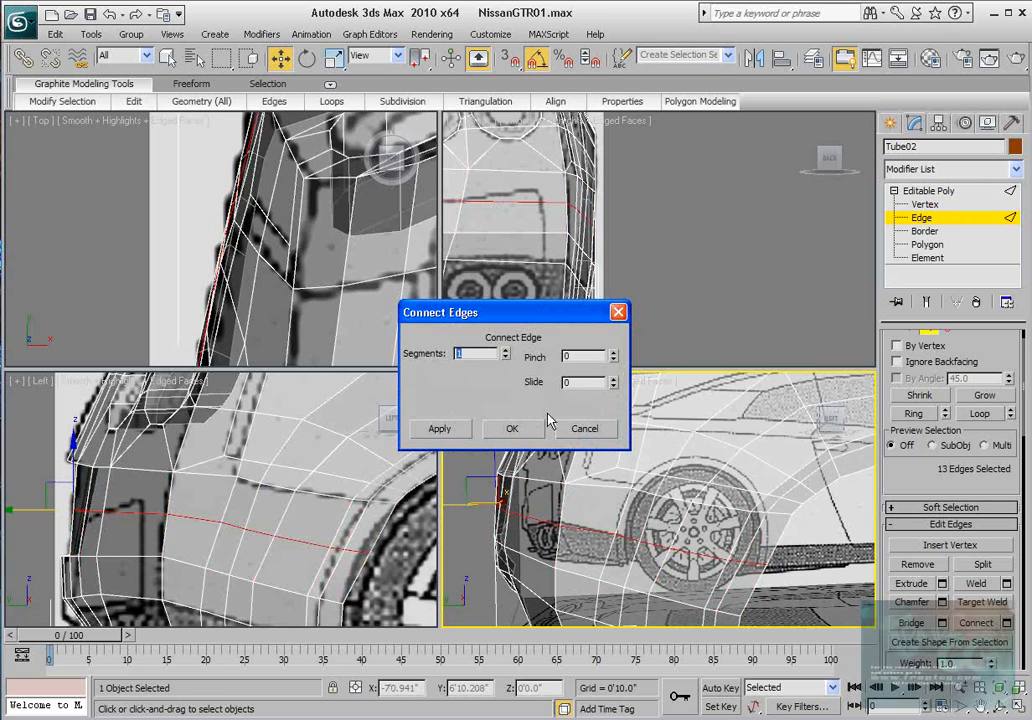
click(511, 428)
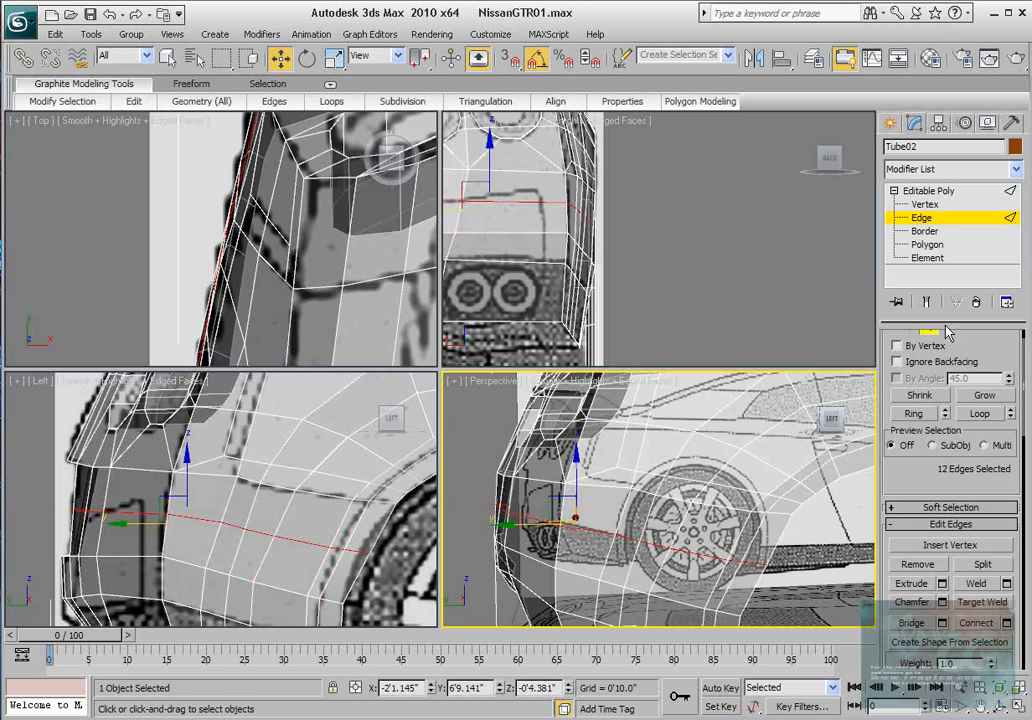
Step: Move the new horizontal edge line's three vertices at the rear wheel arch rearward to follow the arch curve in the left view
click(928, 205)
middle_drag(355, 512, 260, 456)
scroll(260, 456, up, 2)
drag(345, 511, 236, 458)
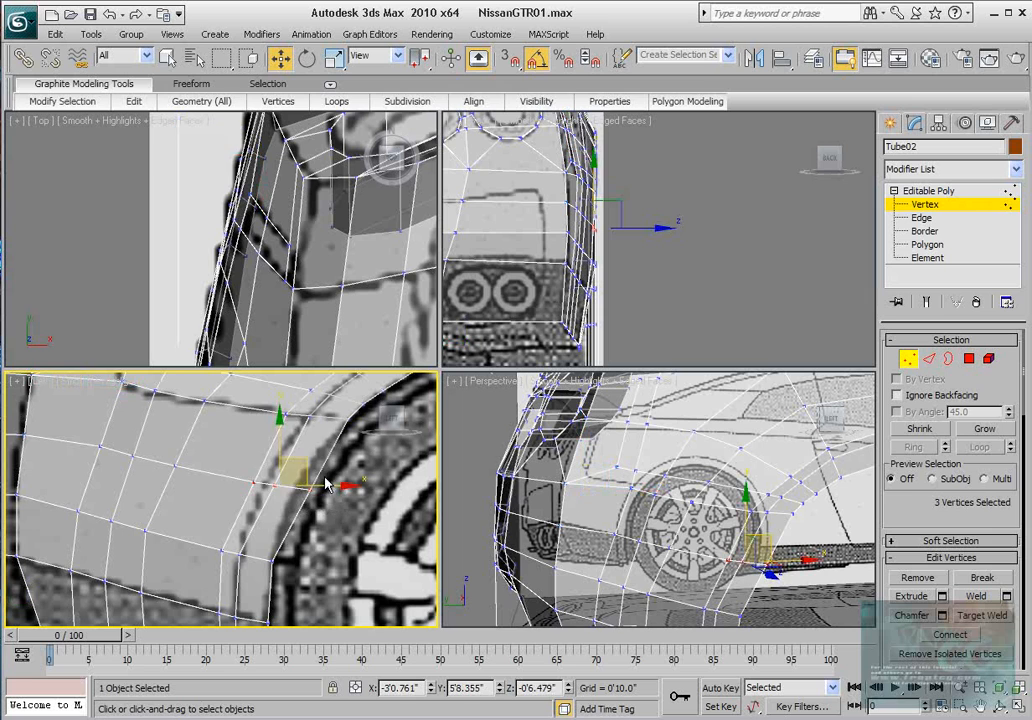
drag(326, 484, 306, 485)
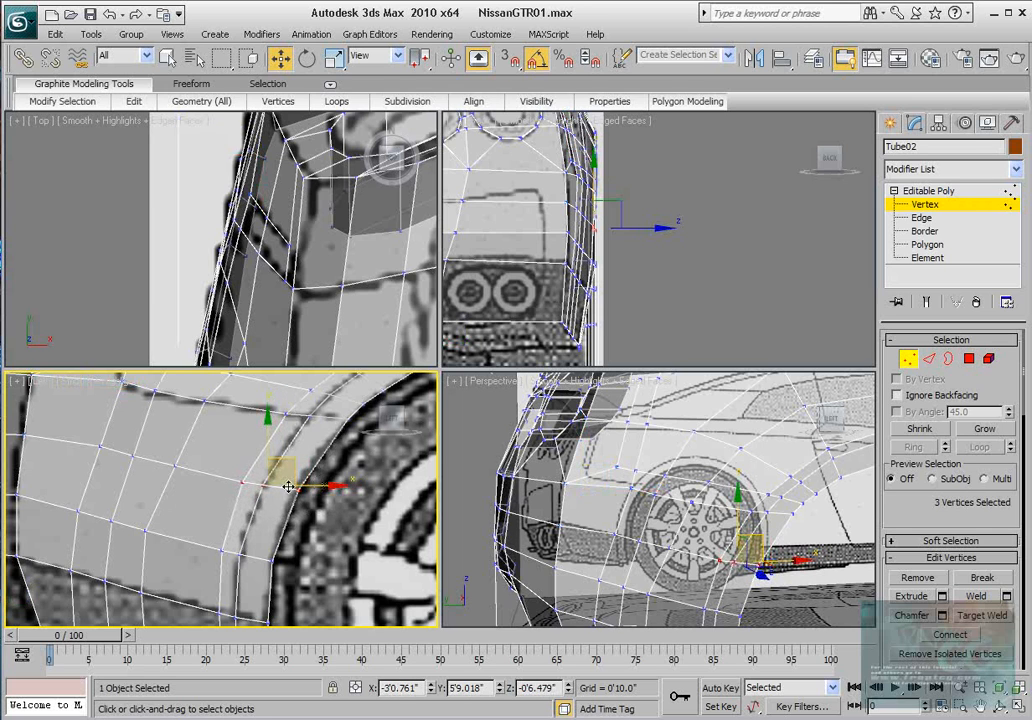
Step: Check the new horizontal edge line's side panel vertices and nudge its vertex at the rear body corner in the left view
middle_drag(276, 545, 281, 525)
scroll(275, 514, down, 2)
scroll(270, 514, up, 2)
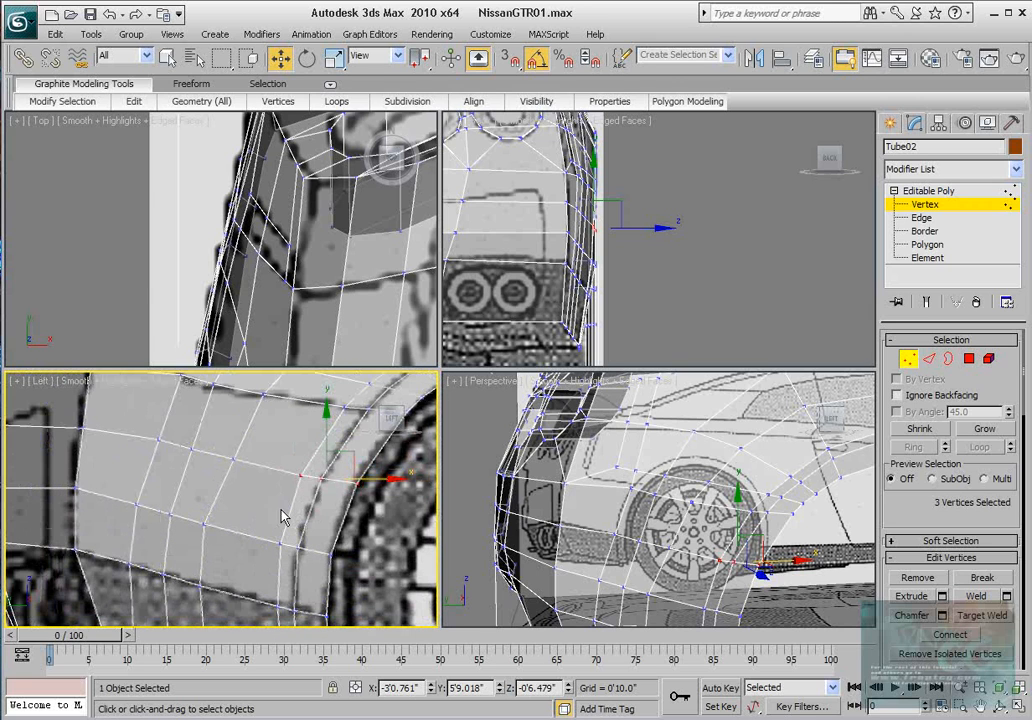
drag(202, 446, 254, 442)
middle_drag(181, 448, 225, 474)
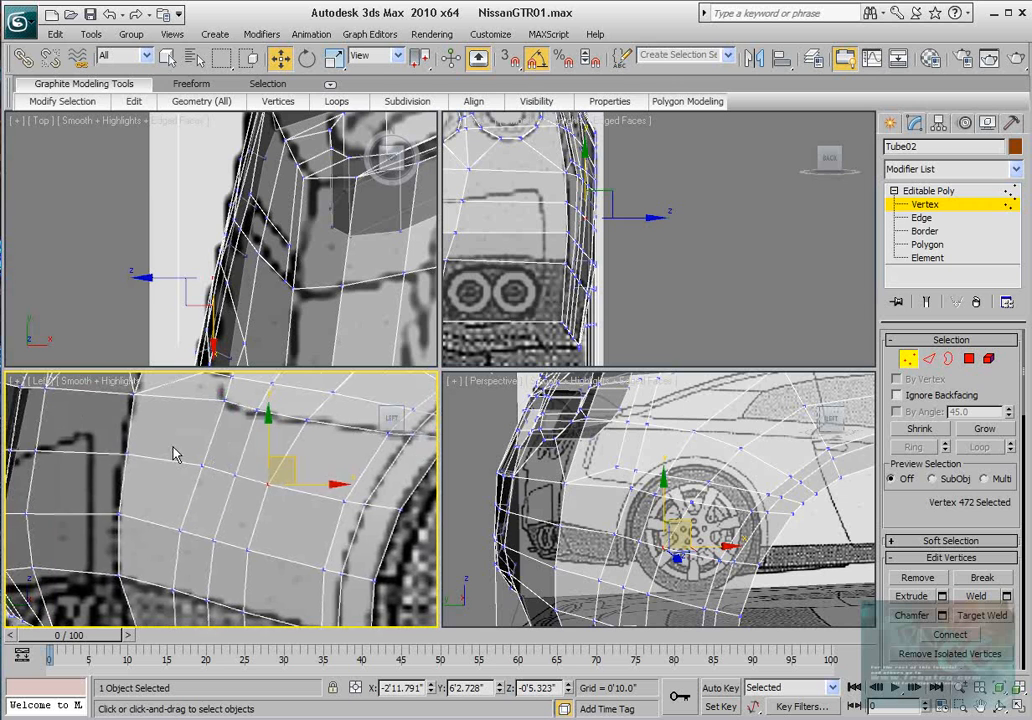
drag(173, 452, 242, 450)
alt+middle_drag(675, 515, 735, 535)
middle_drag(197, 502, 236, 516)
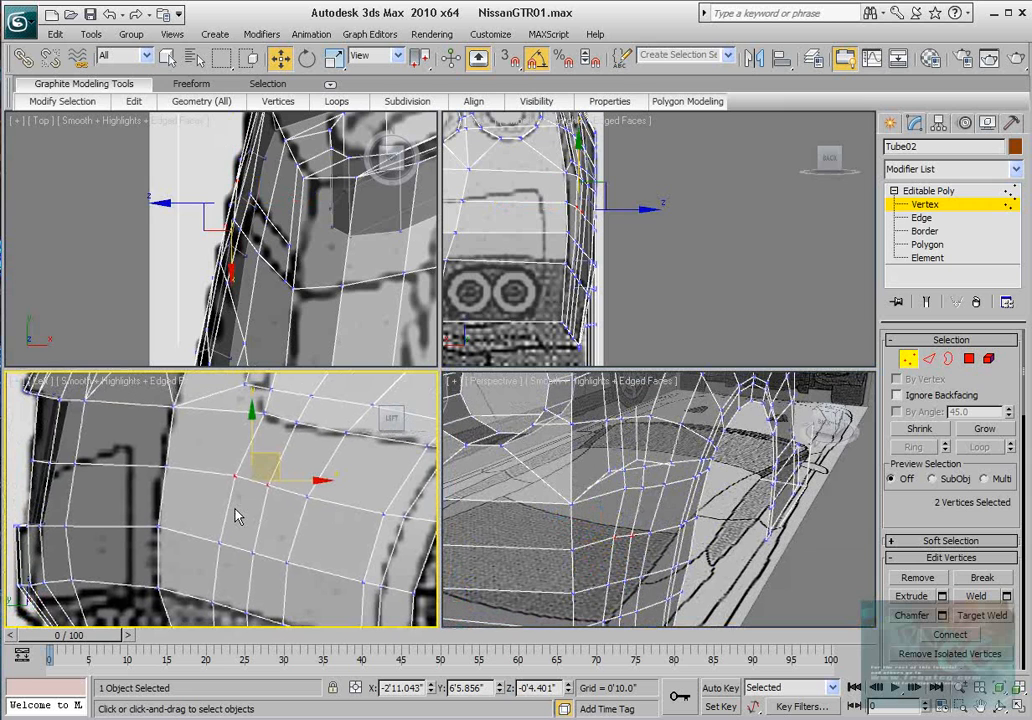
click(160, 466)
drag(206, 465, 207, 465)
Step: Examine the rear body corner vertex's position against the blueprints in the left, top and back views
middle_drag(129, 470, 174, 477)
middle_drag(374, 201, 332, 300)
scroll(350, 243, down, 2)
scroll(334, 262, down, 2)
middle_drag(385, 262, 340, 294)
scroll(600, 246, down, 2)
middle_drag(618, 250, 679, 267)
scroll(675, 275, up, 2)
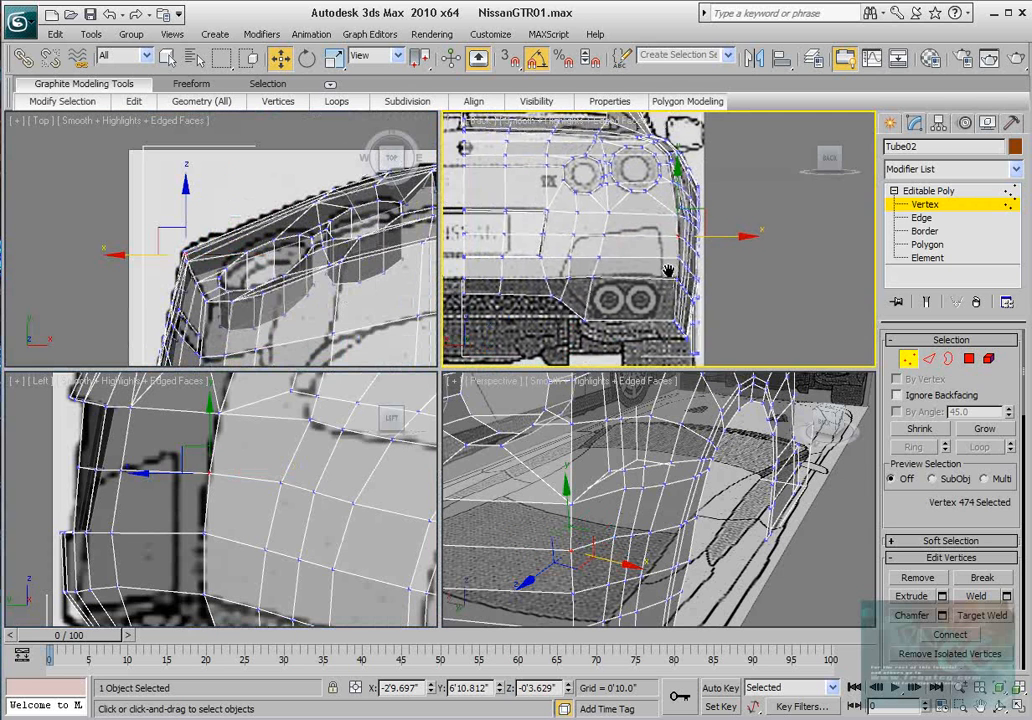
middle_drag(611, 268, 704, 264)
scroll(704, 264, down, 2)
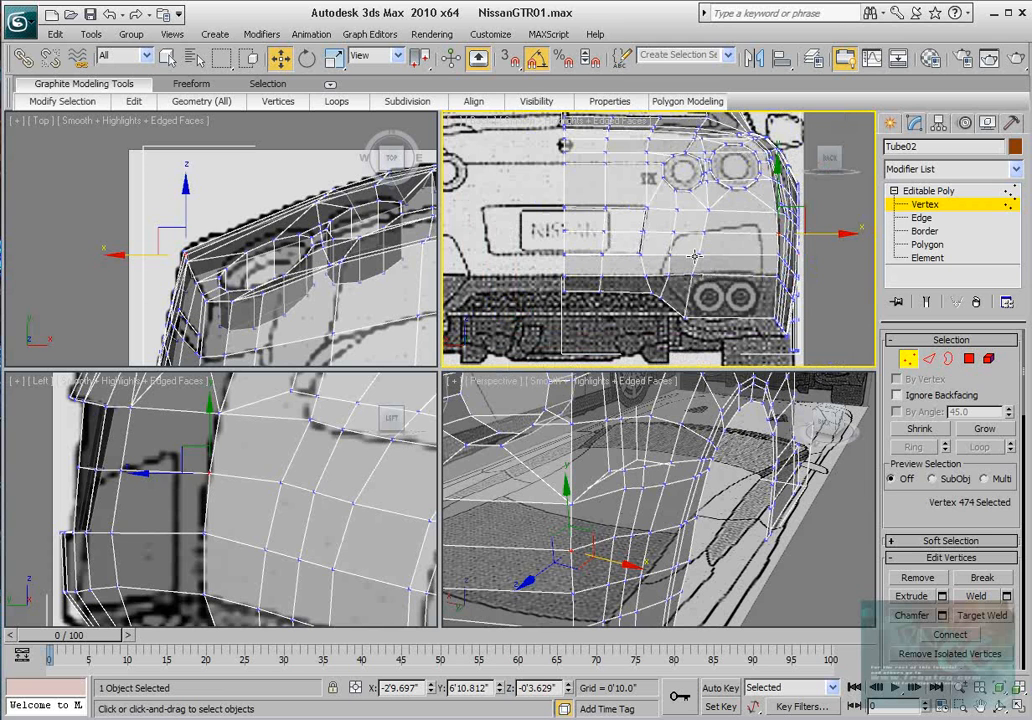
middle_drag(217, 459, 219, 523)
scroll(219, 522, down, 2)
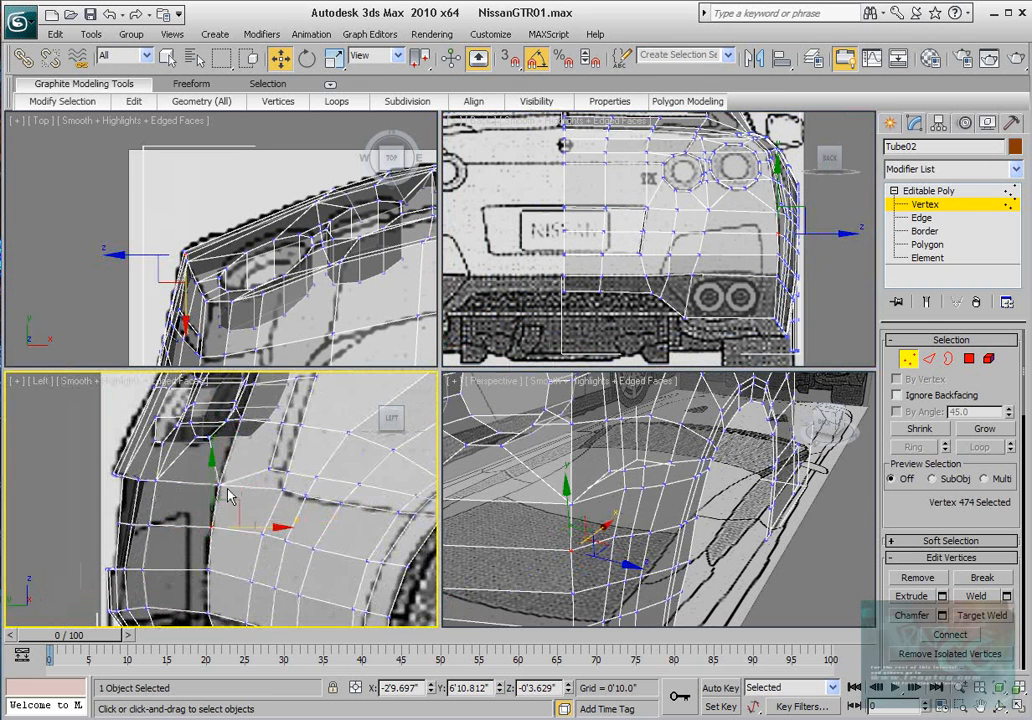
Step: Examine the rear body corner, taillight surround and bumper mesh against the blueprints in the left, perspective and back views
middle_drag(228, 473, 233, 515)
scroll(233, 515, up, 1)
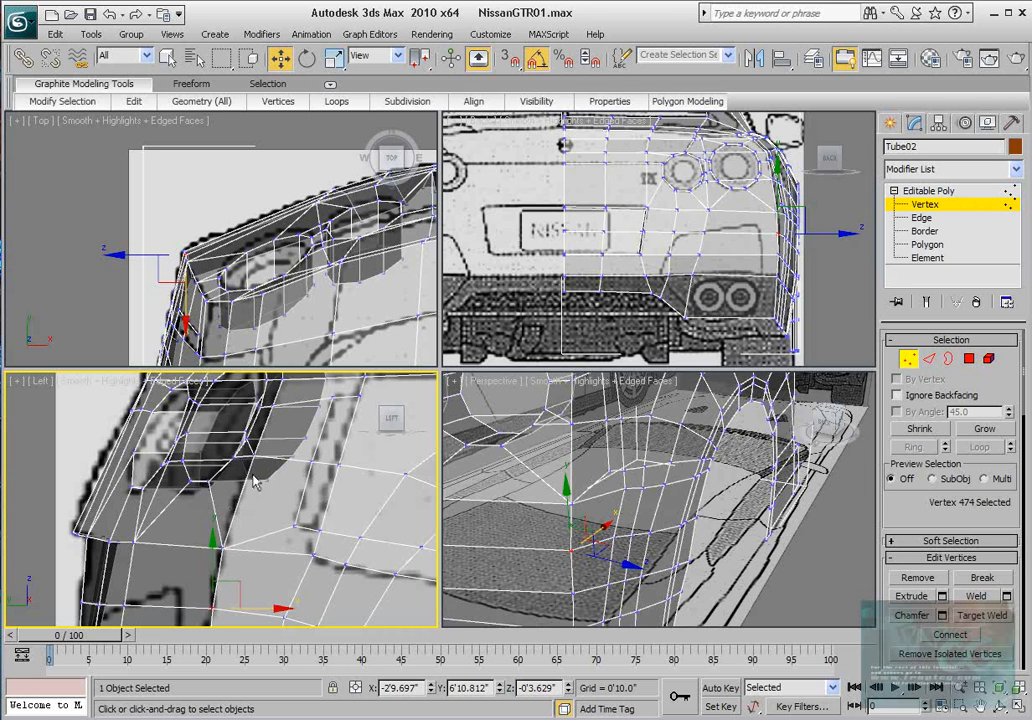
scroll(254, 482, up, 1)
mouse_move(250, 481)
middle_down()
mouse_move(226, 490)
mouse_move(252, 497)
middle_up()
scroll(235, 484, down, 1)
scroll(231, 490, down, 1)
scroll(226, 482, up, 1)
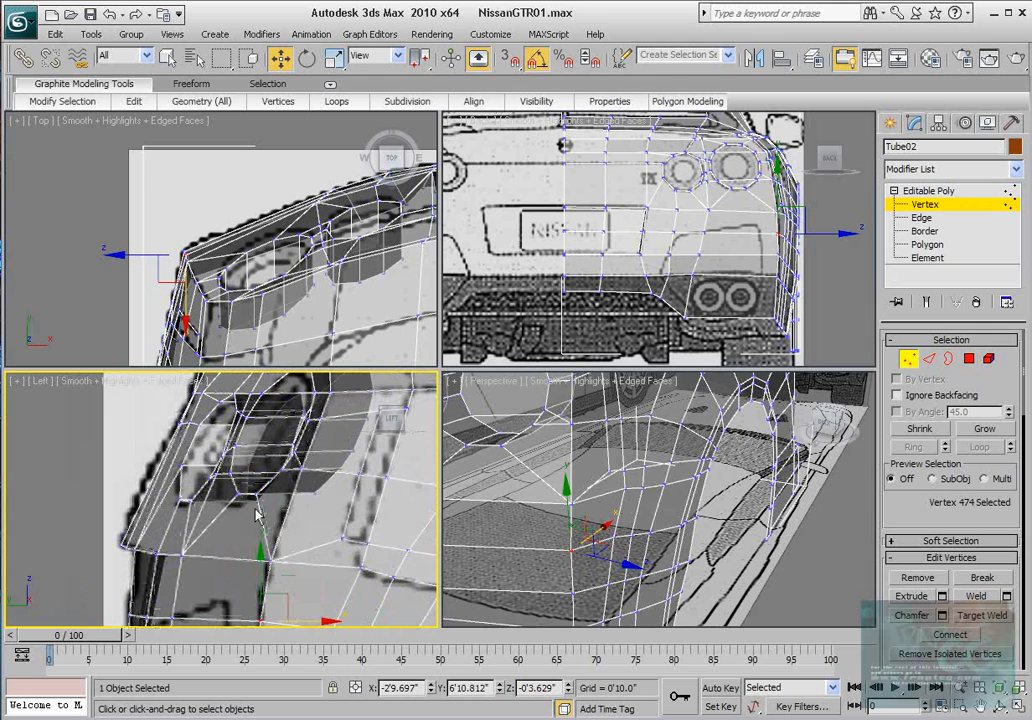
scroll(284, 473, down, 1)
middle_drag(269, 442, 268, 411)
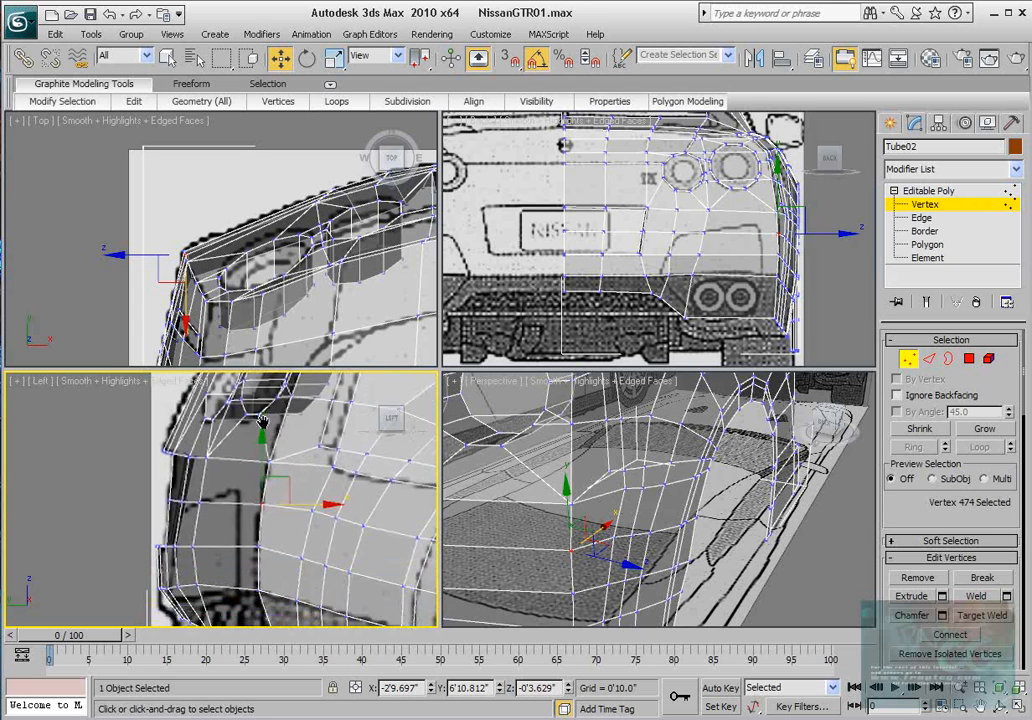
scroll(264, 420, down, 1)
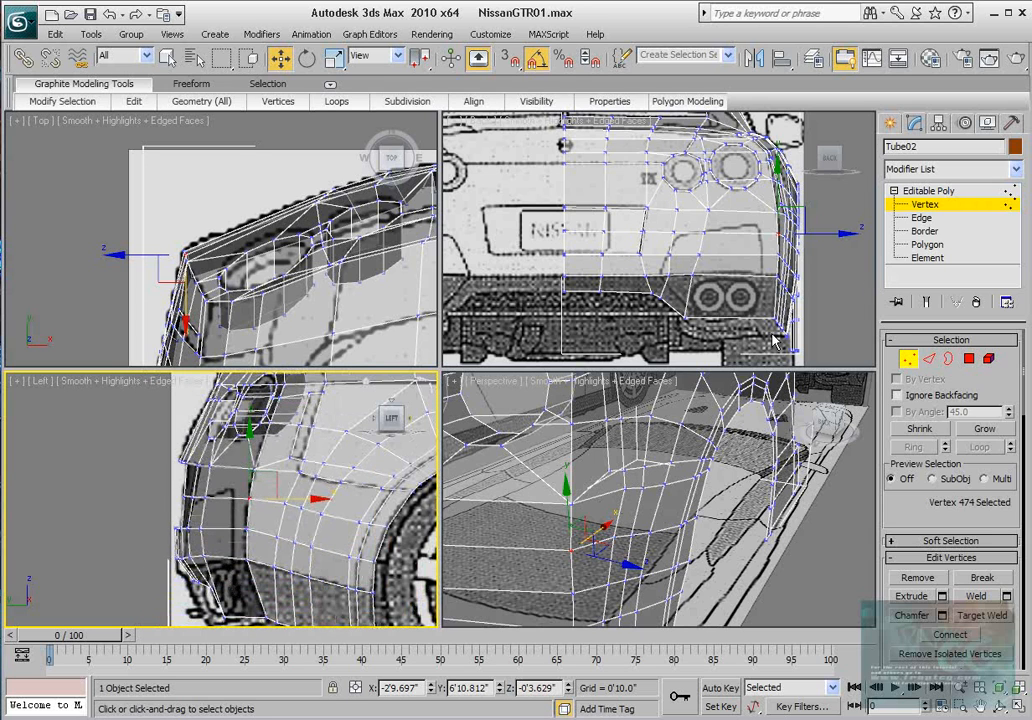
right_click(736, 258)
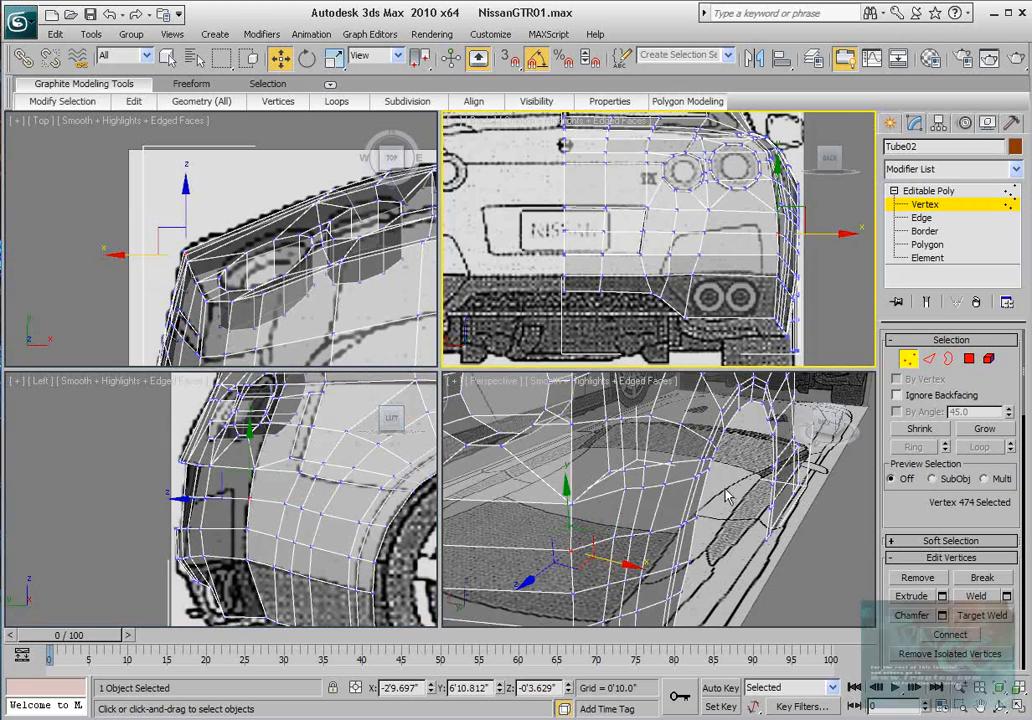
alt+middle_drag(727, 495, 788, 517)
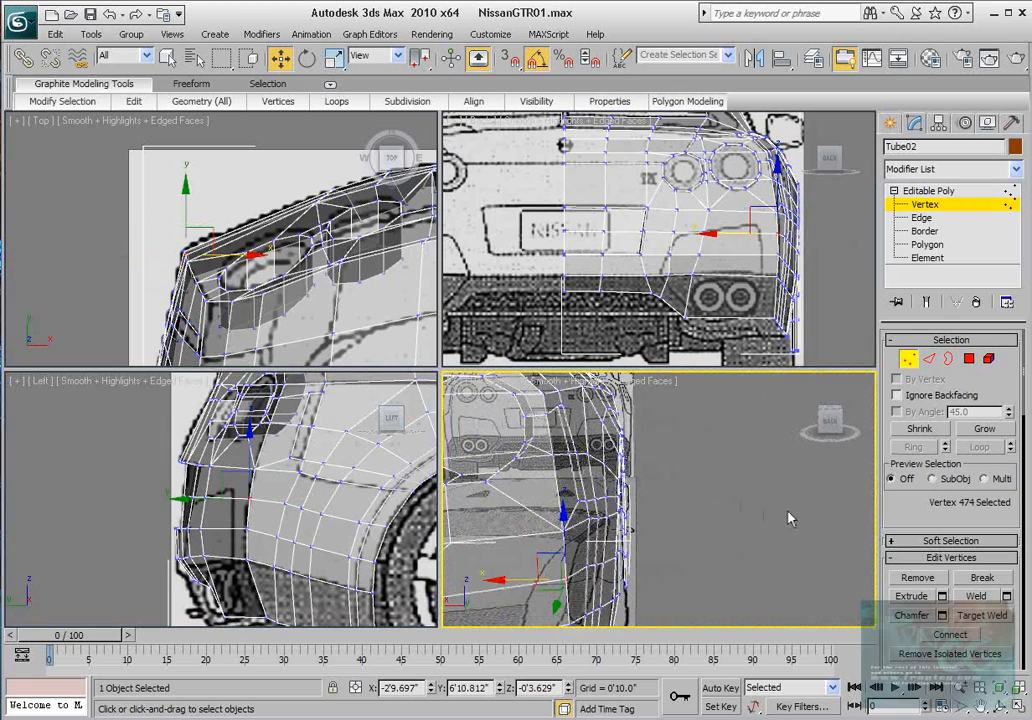
scroll(672, 305, up, 6)
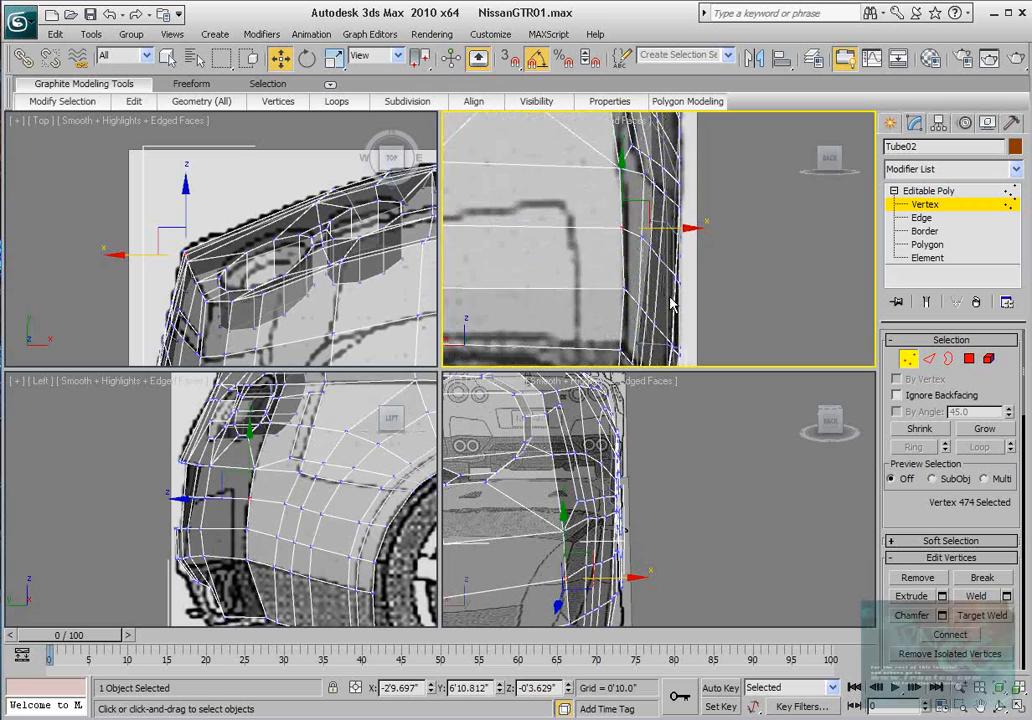
scroll(669, 216, up, 4)
drag(682, 267, 695, 343)
alt+middle_drag(672, 609, 624, 588)
key(ctrl+z)
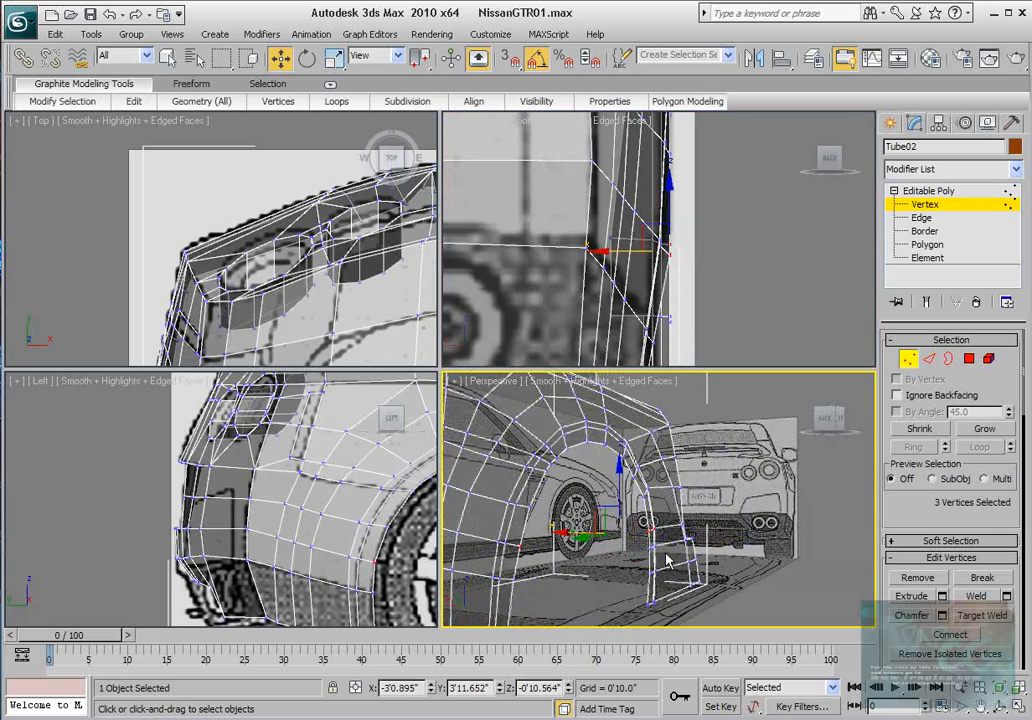
alt+middle_drag(707, 560, 620, 560)
Step: Select the three vertices at the lower rear edge of the rear wheel arch and move them slightly inward along X
drag(617, 553, 586, 530)
alt+middle_drag(641, 551, 604, 555)
drag(555, 537, 553, 537)
right_click(293, 268)
scroll(293, 268, up, 8)
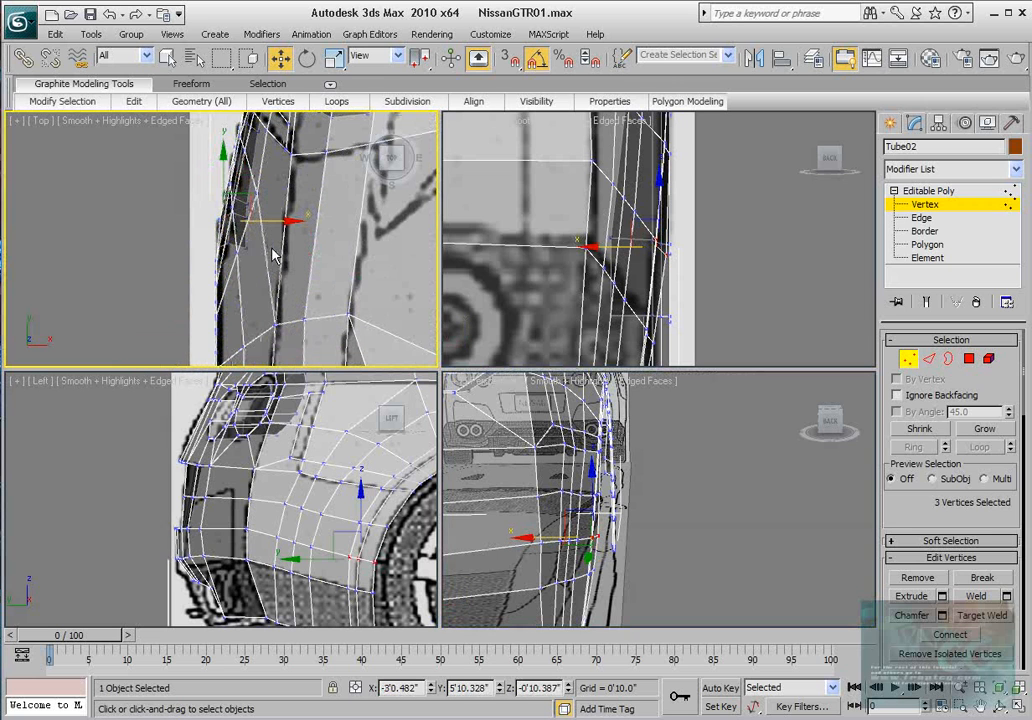
alt+middle_drag(617, 541, 629, 544)
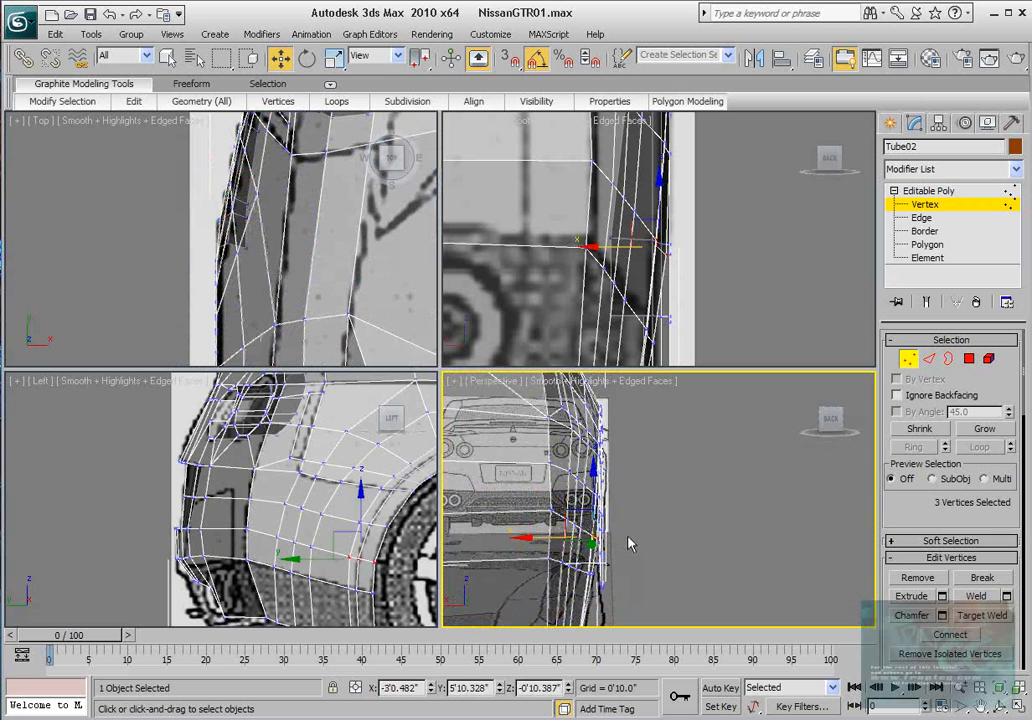
drag(550, 538, 547, 538)
Step: Examine the rear wheel arch, side panel and outer taillight mesh in the perspective, left and back views
alt+middle_drag(668, 548, 505, 490)
middle_drag(575, 260, 567, 268)
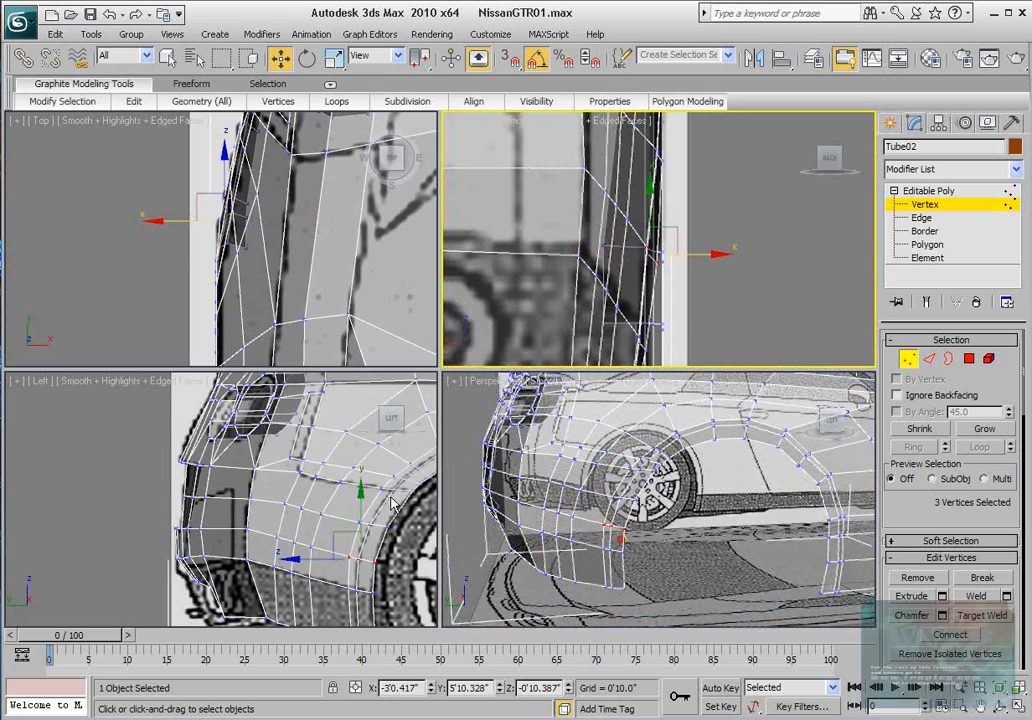
scroll(330, 503, up, 2)
scroll(322, 492, up, 2)
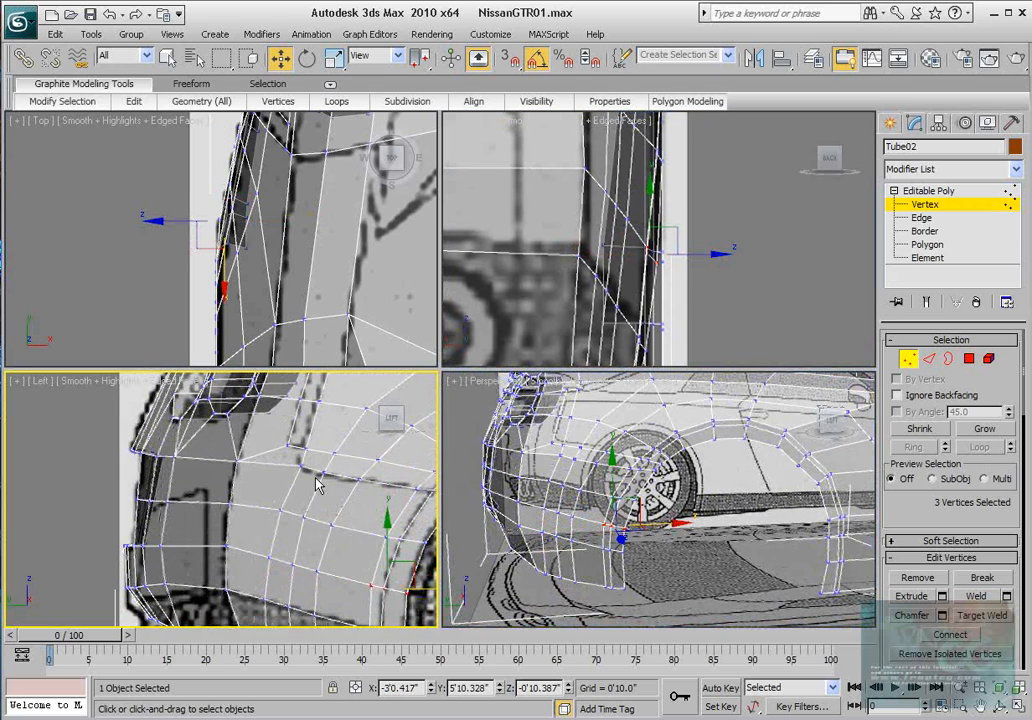
scroll(268, 480, down, 2)
middle_drag(313, 485, 221, 470)
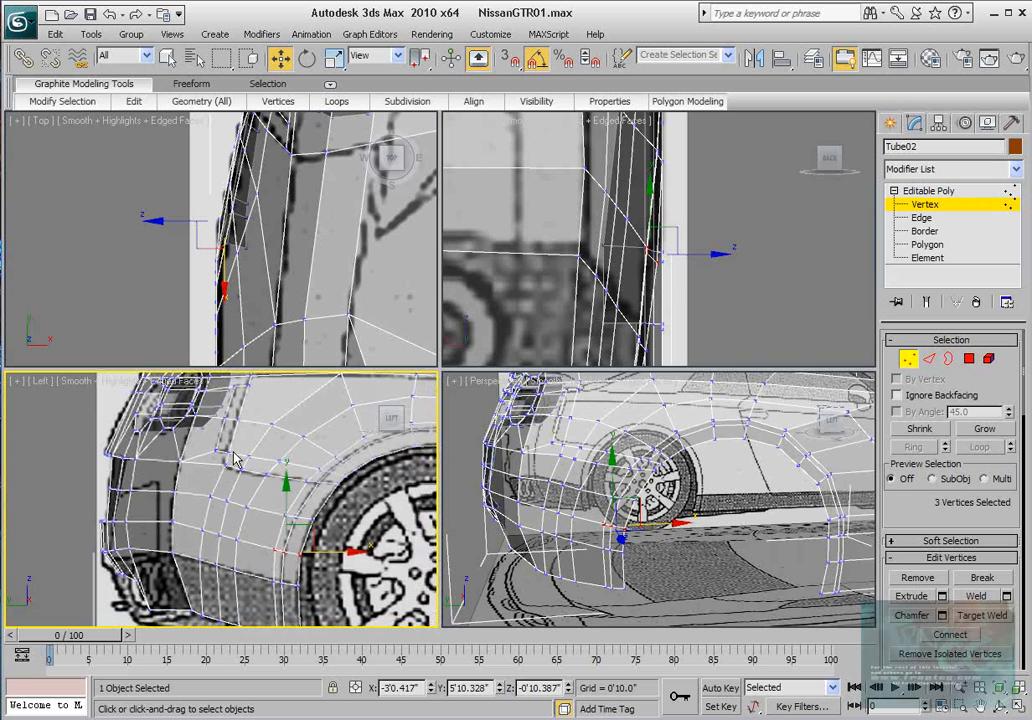
alt+middle_drag(645, 513, 580, 505)
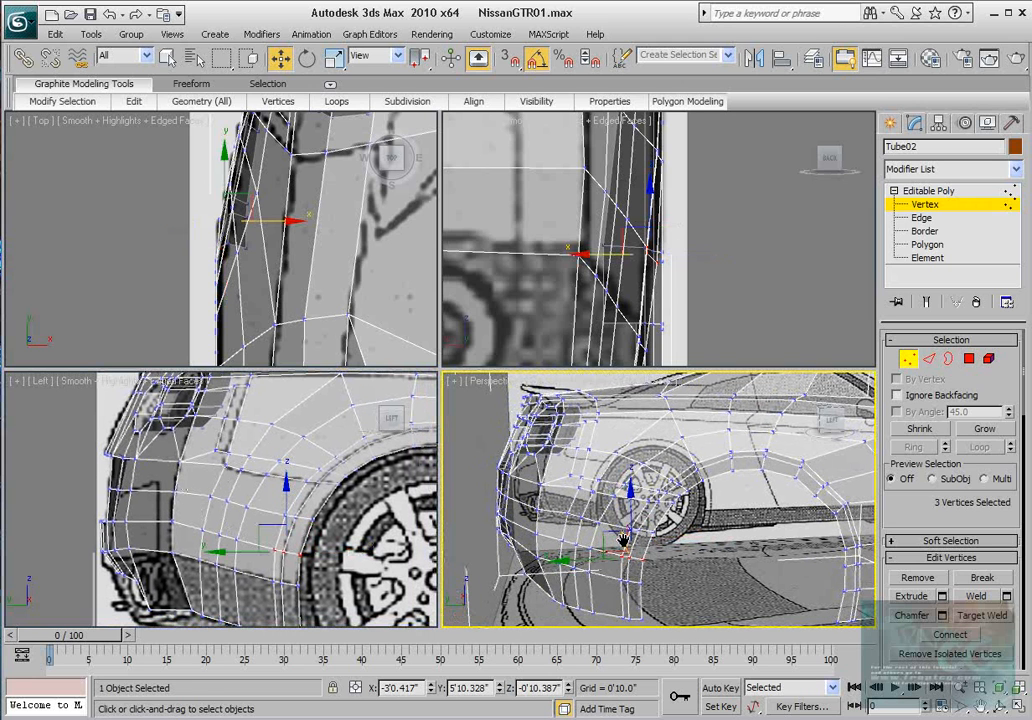
scroll(601, 313, down, 5)
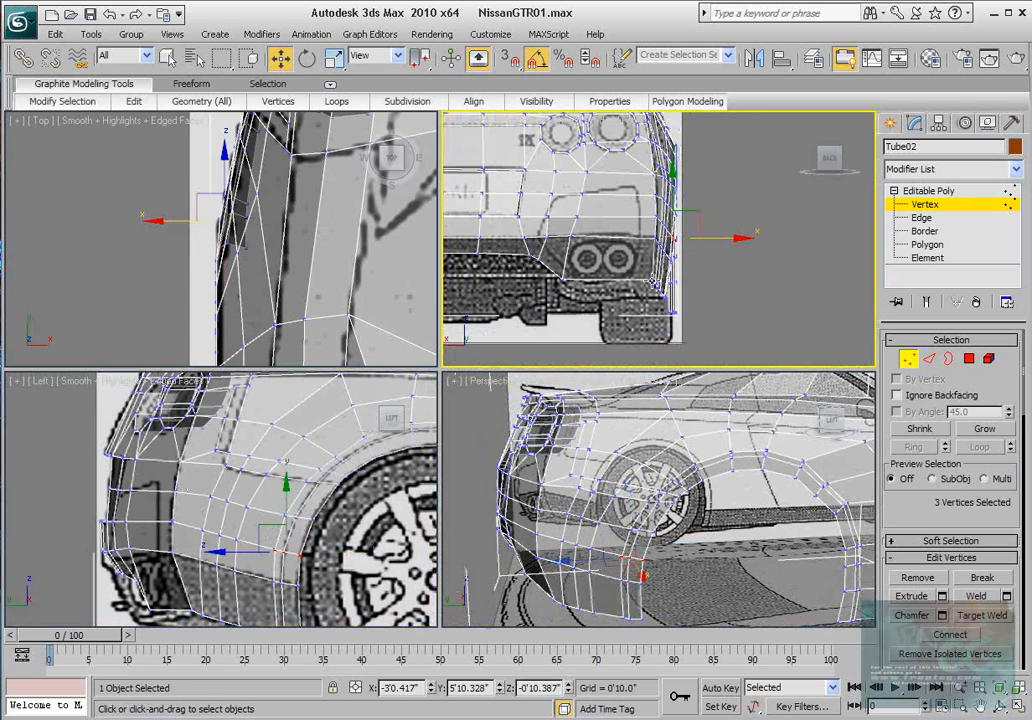
middle_drag(637, 206, 622, 303)
scroll(622, 305, up, 4)
middle_drag(568, 234, 617, 315)
scroll(594, 223, down, 3)
scroll(617, 315, up, 3)
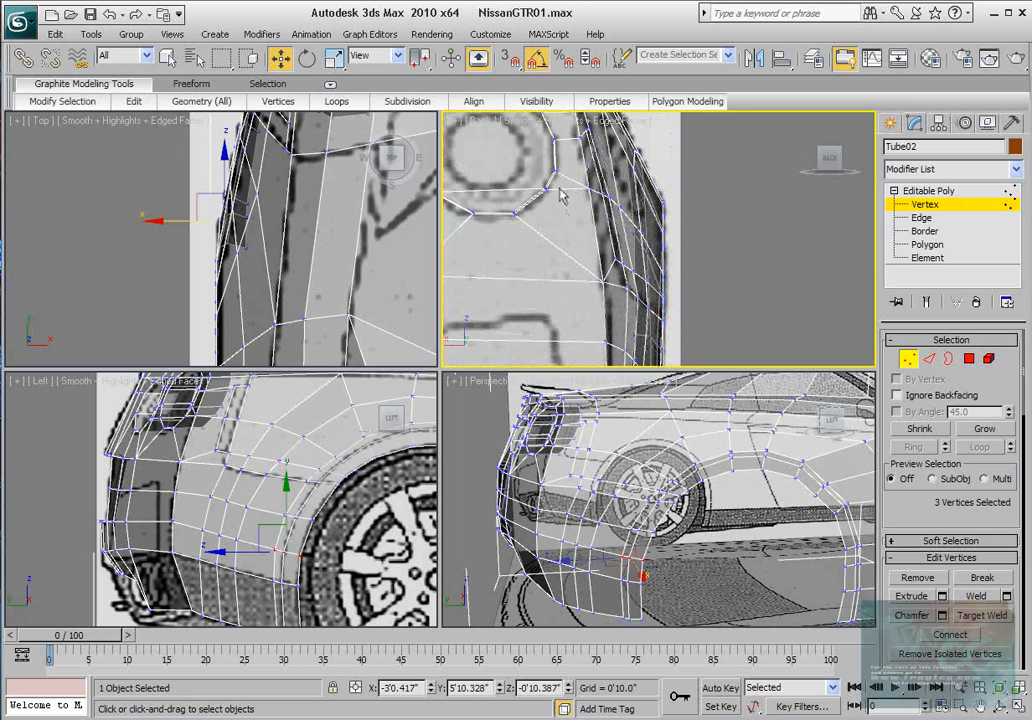
Step: Remove the short horizontal edge linking the outer taillight ring's lower outer vertex to the rear body corner
click(928, 358)
click(566, 190)
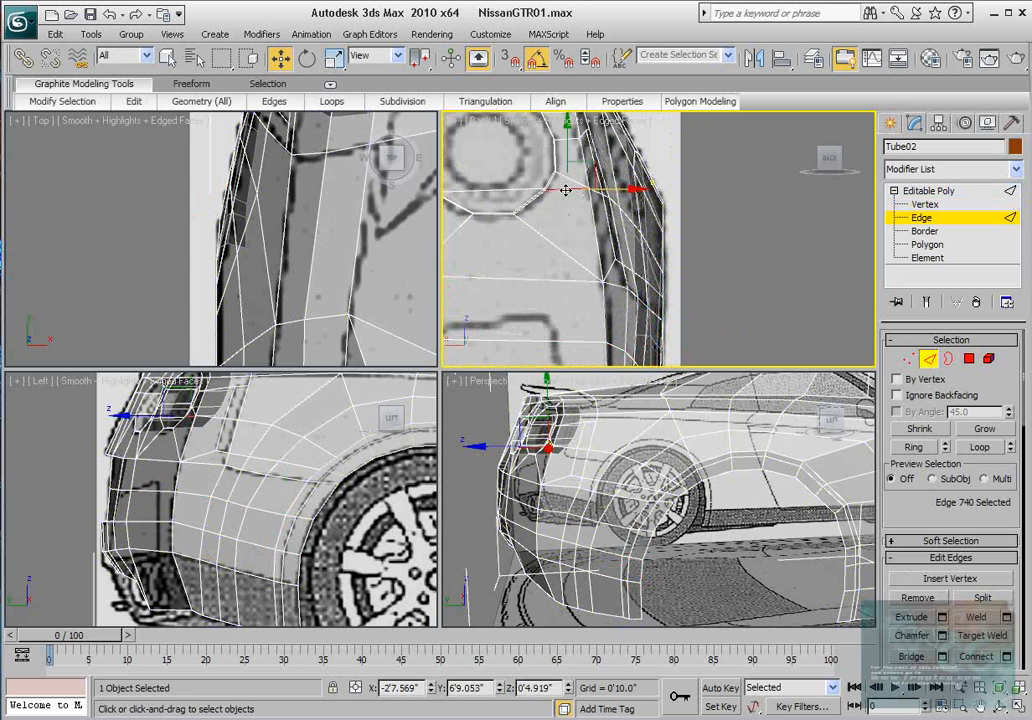
key(ctrl+d)
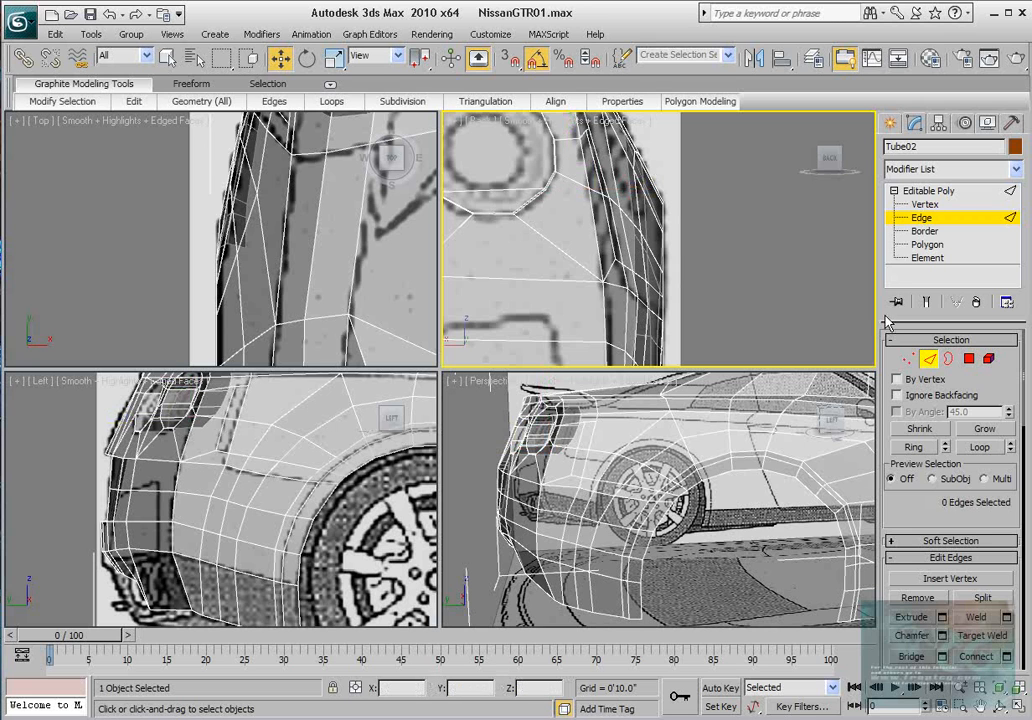
Step: Cut a new edge from the outer taillight ring's lower outer vertex down to the rear body corner vertex in the back view
click(907, 358)
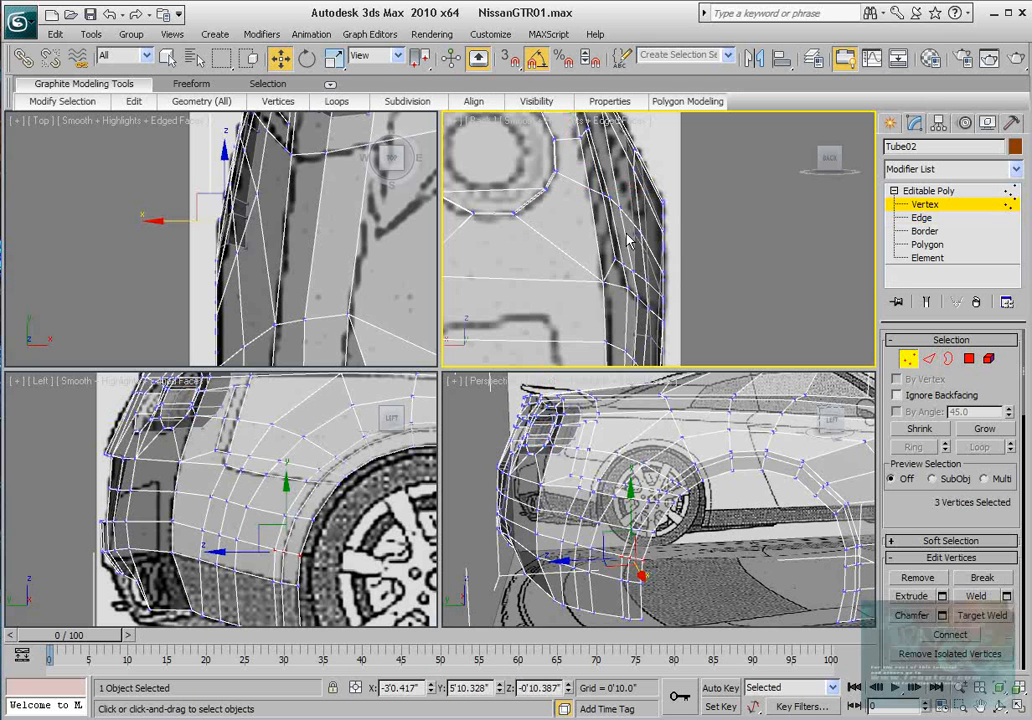
click(547, 190)
alt+middle_drag(611, 474, 670, 495)
scroll(670, 495, up, 3)
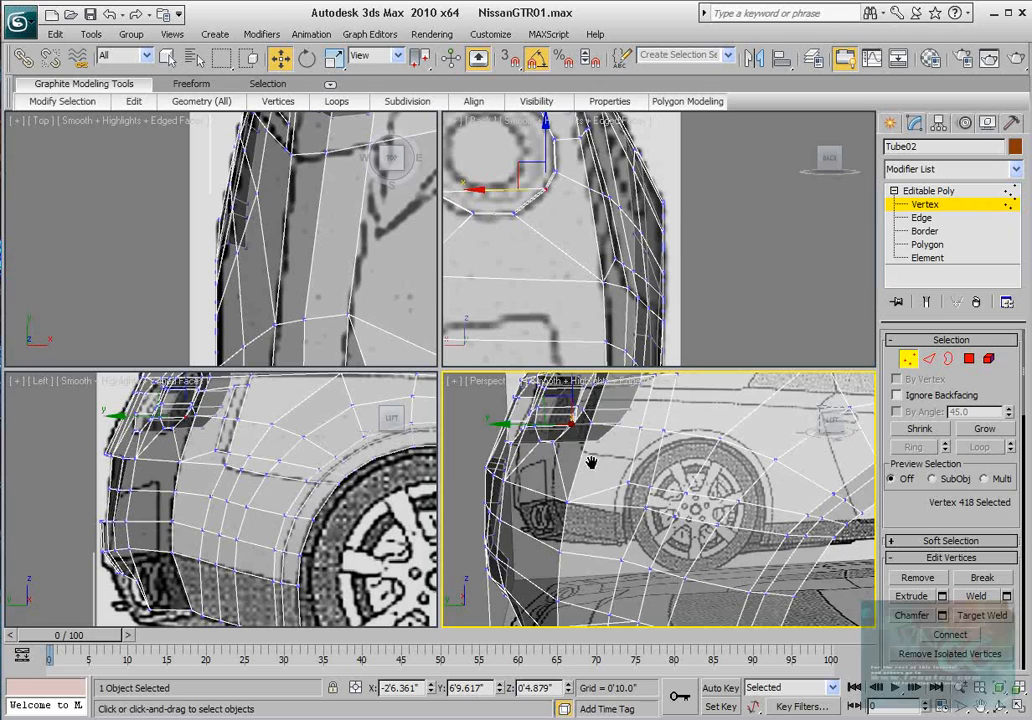
middle_drag(591, 463, 680, 438)
scroll(616, 518, up, 3)
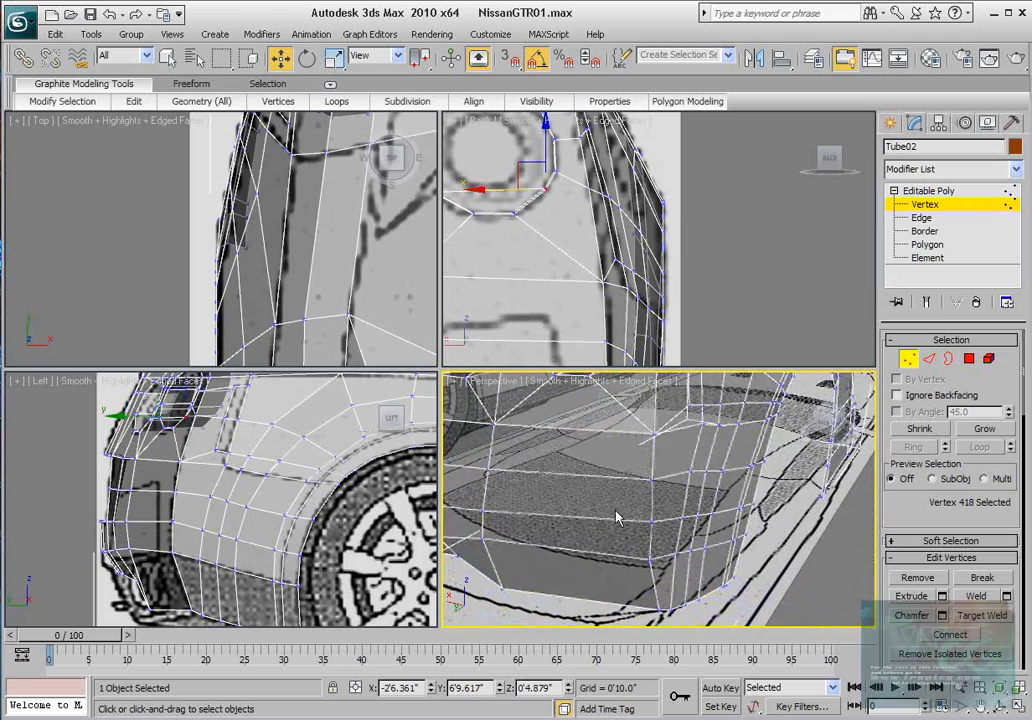
alt+middle_drag(616, 518, 614, 493)
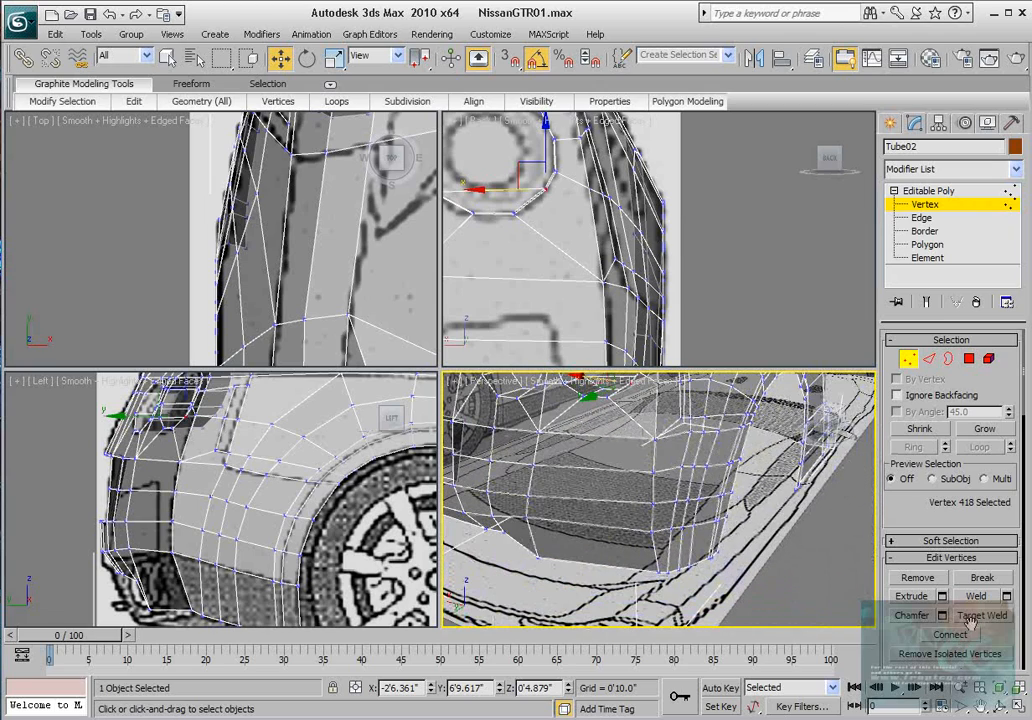
scroll(968, 618, down, 8)
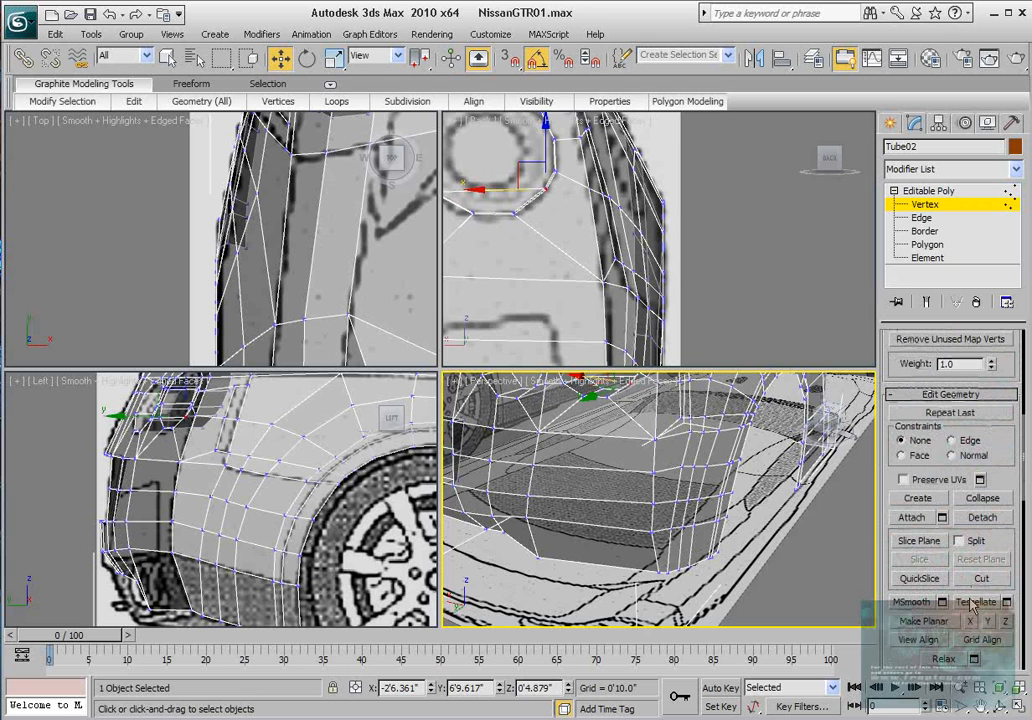
click(982, 579)
middle_drag(562, 288, 524, 217)
scroll(549, 239, down, 3)
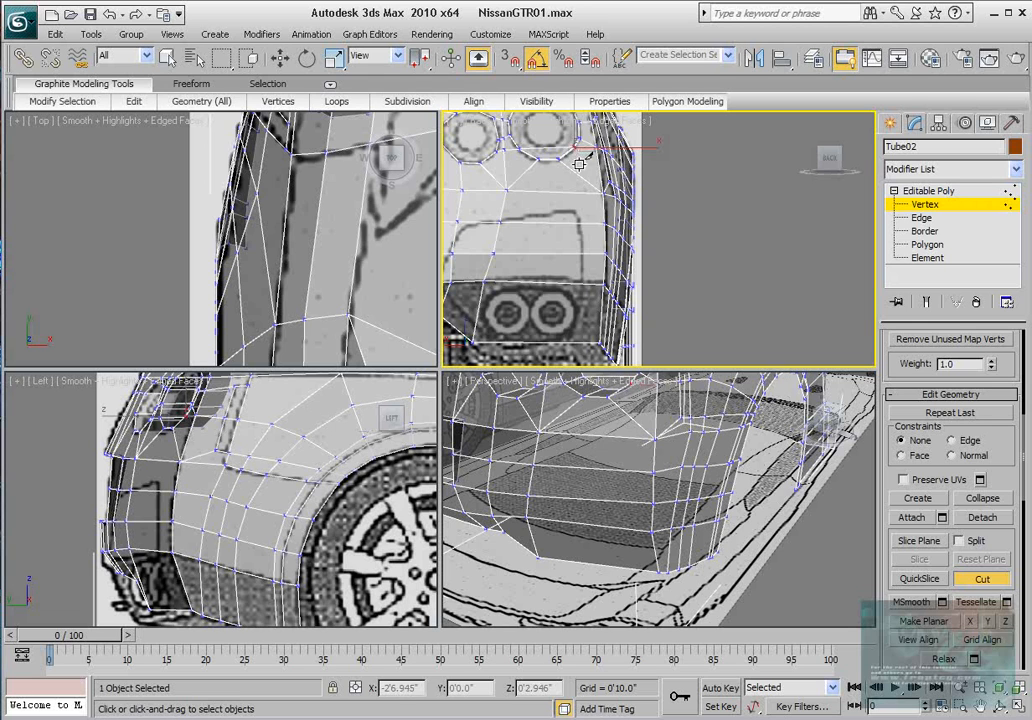
scroll(580, 163, up, 3)
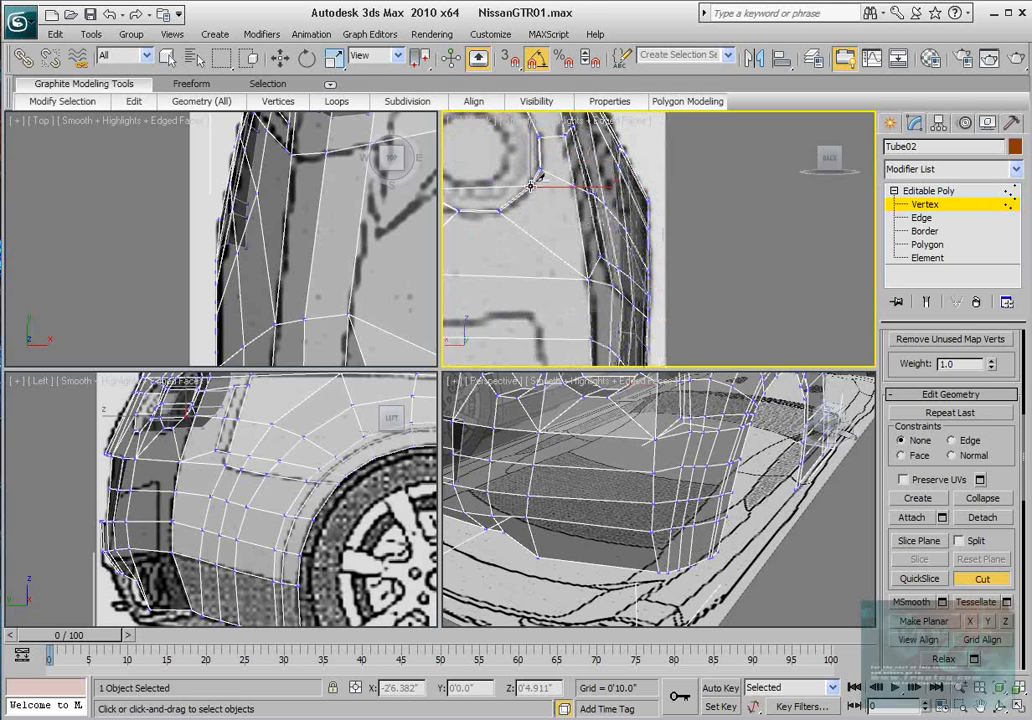
click(531, 185)
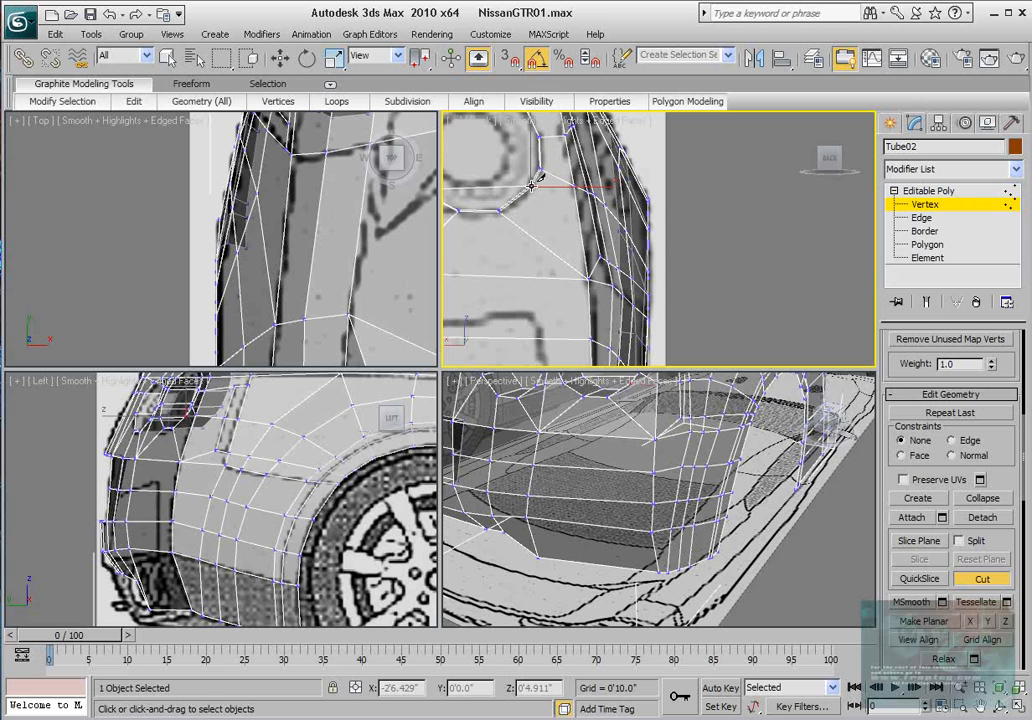
click(588, 278)
right_click(555, 230)
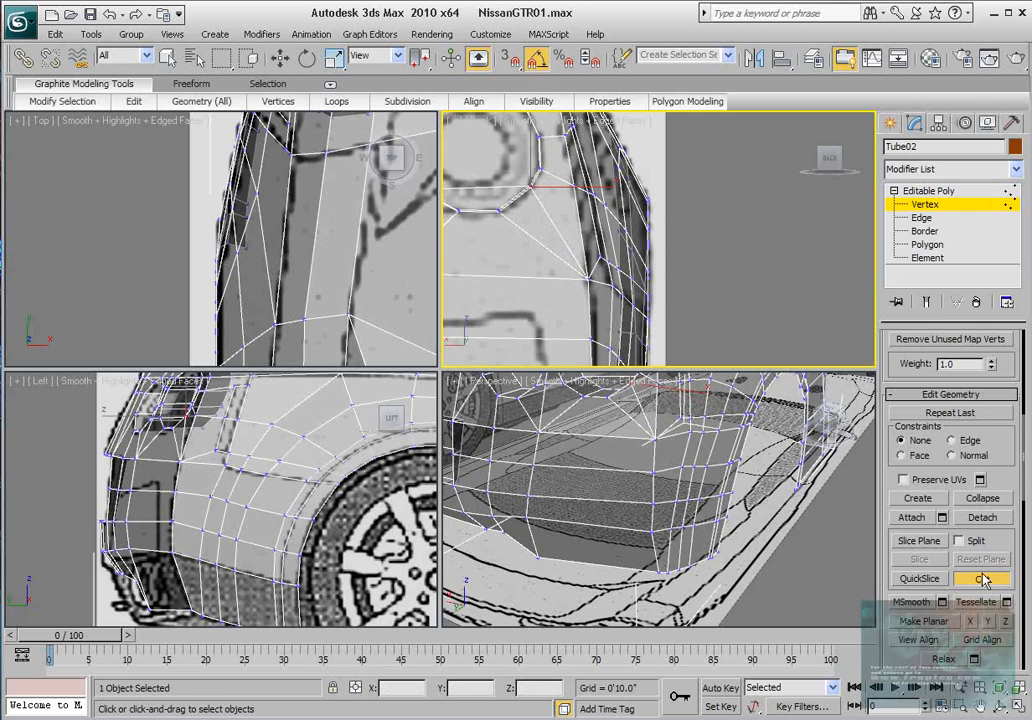
Step: Remove the old diagonal edge between the bottom of the outer taillight ring and the rear body corner vertex
key(2)
key(w)
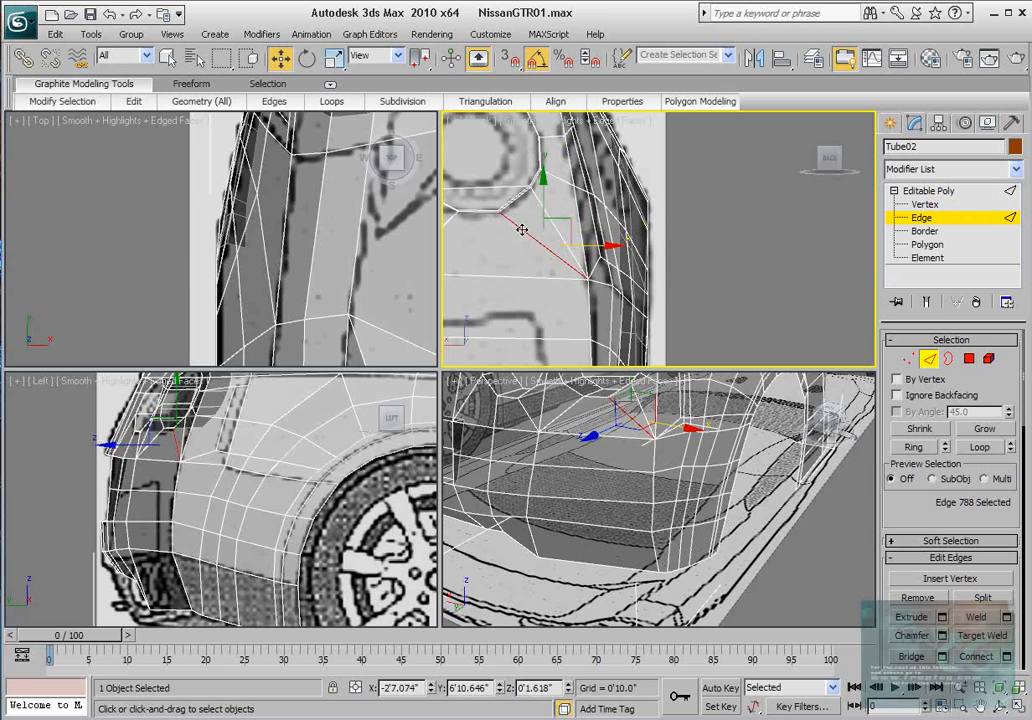
key(ctrl+d)
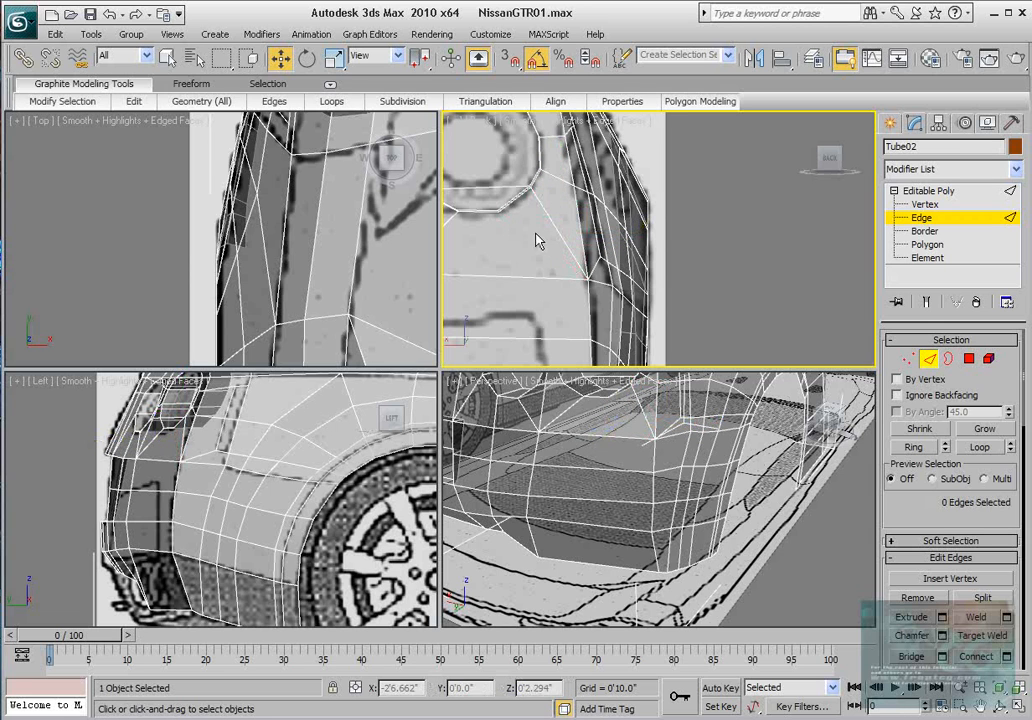
Step: Select the vertex at the outer taillight ring's bottom, and set the maximized viewport from Orthographic to Back
click(909, 358)
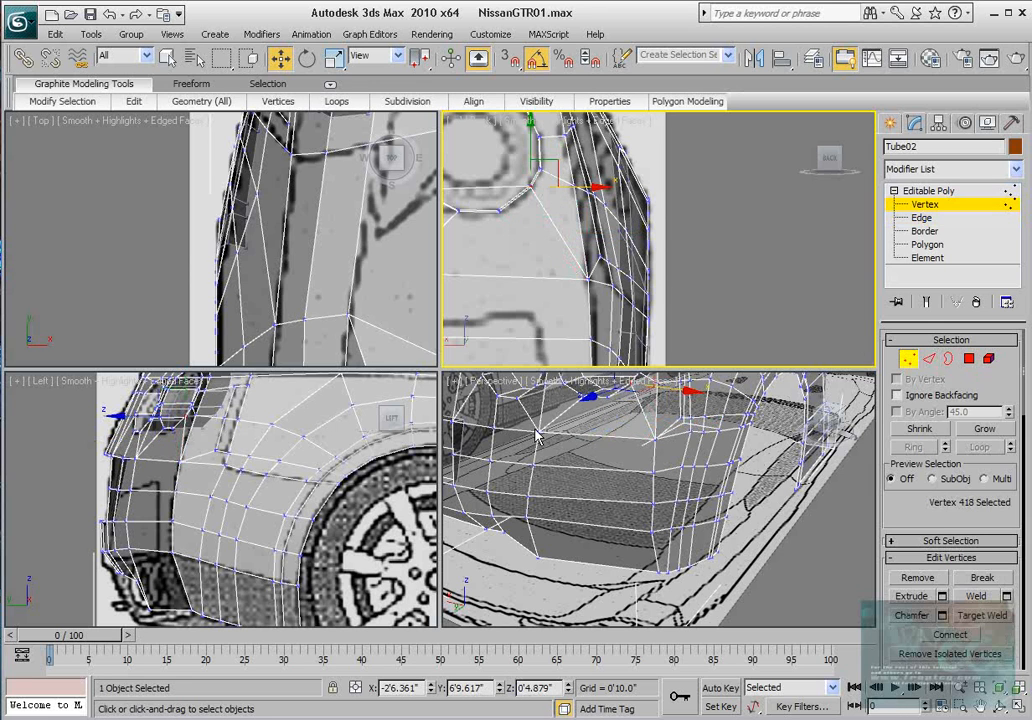
middle_drag(490, 232, 604, 203)
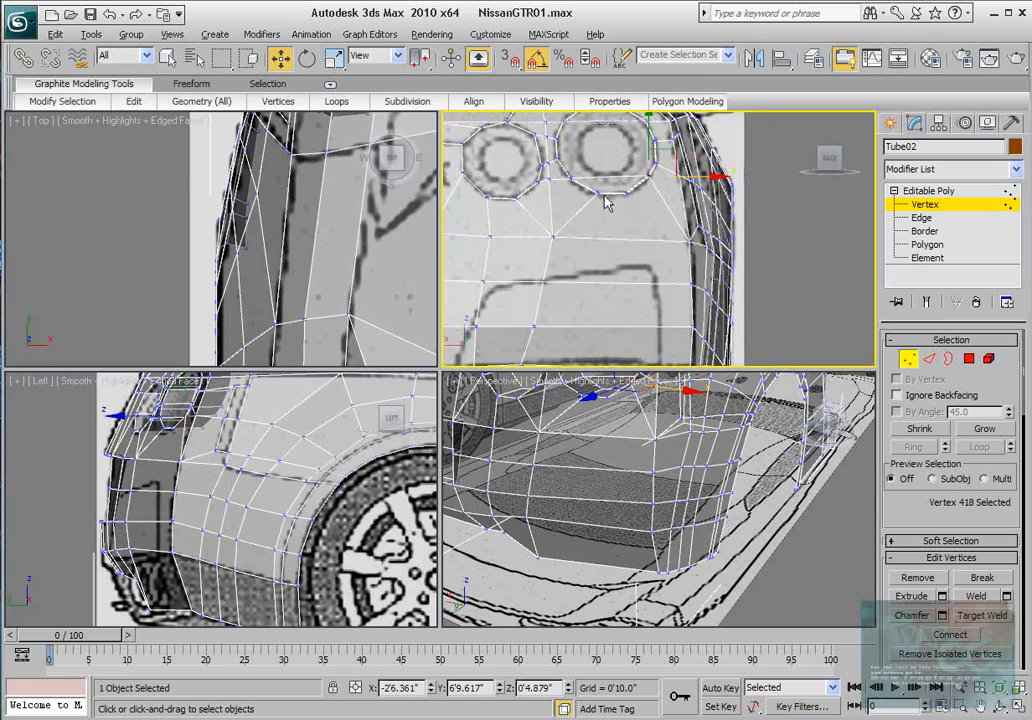
key(alt+w)
middle_drag(379, 302, 428, 279)
click(439, 218)
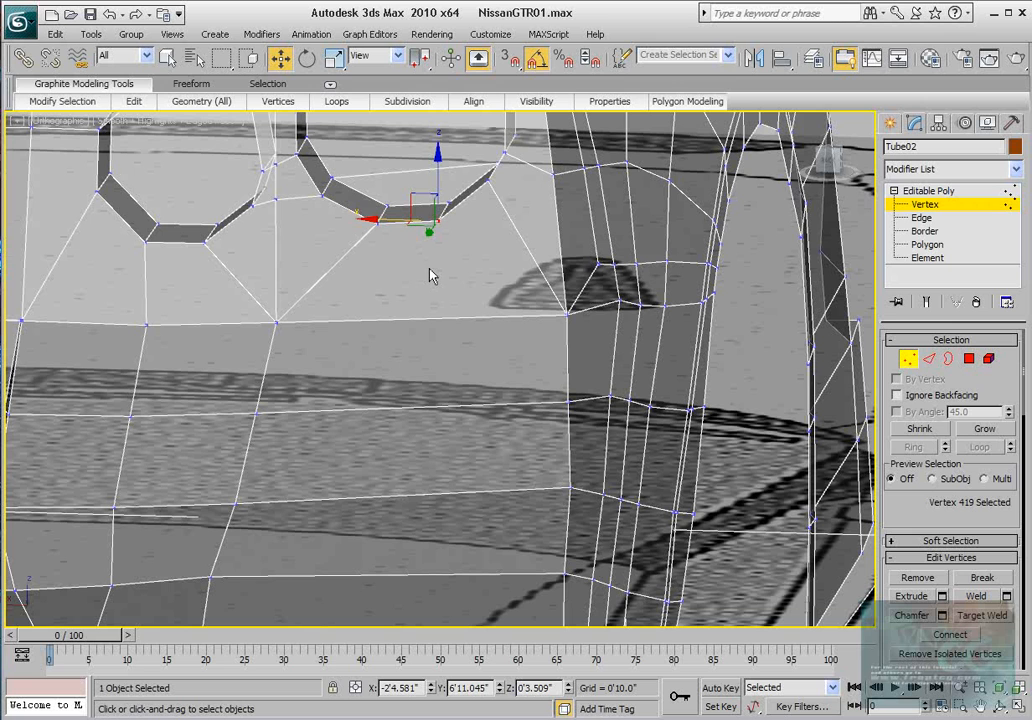
click(57, 120)
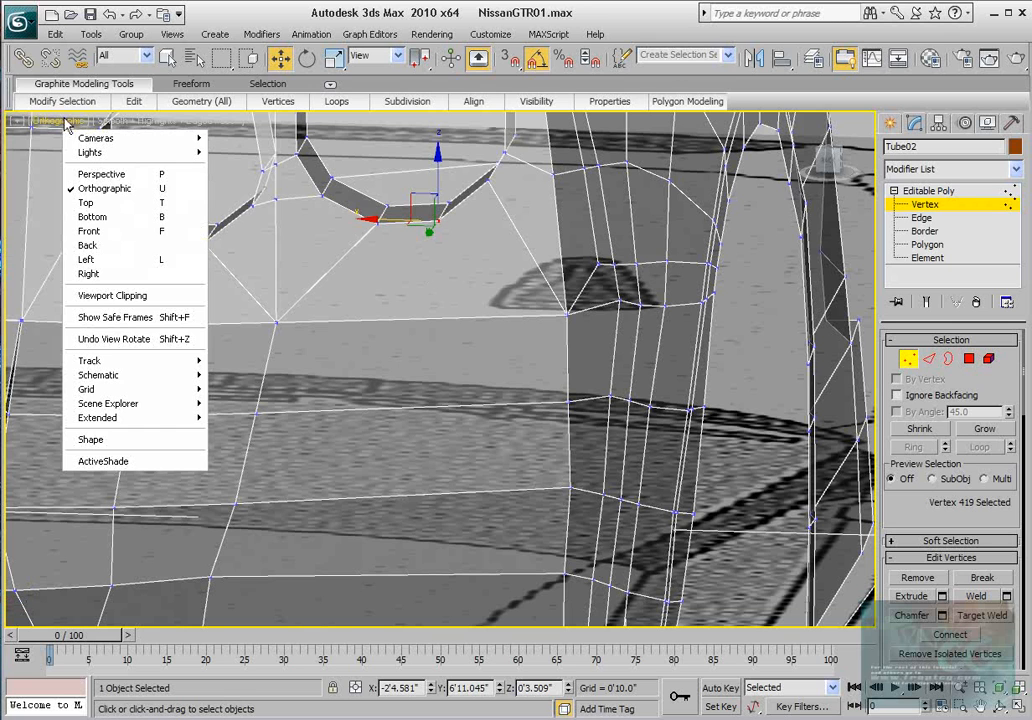
click(95, 246)
scroll(422, 390, up, 10)
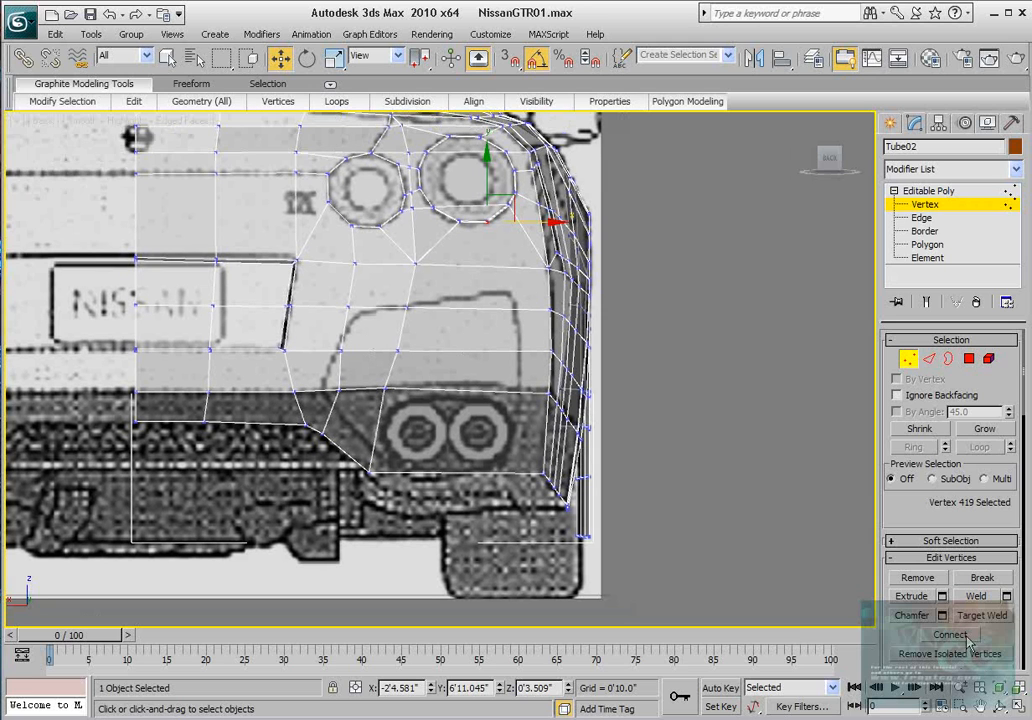
Step: Cut a new vertical edge from the outer taillight ring's bottom vertex down through the bumper faces to the lower mesh border
drag(1000, 633, 1000, 297)
click(982, 574)
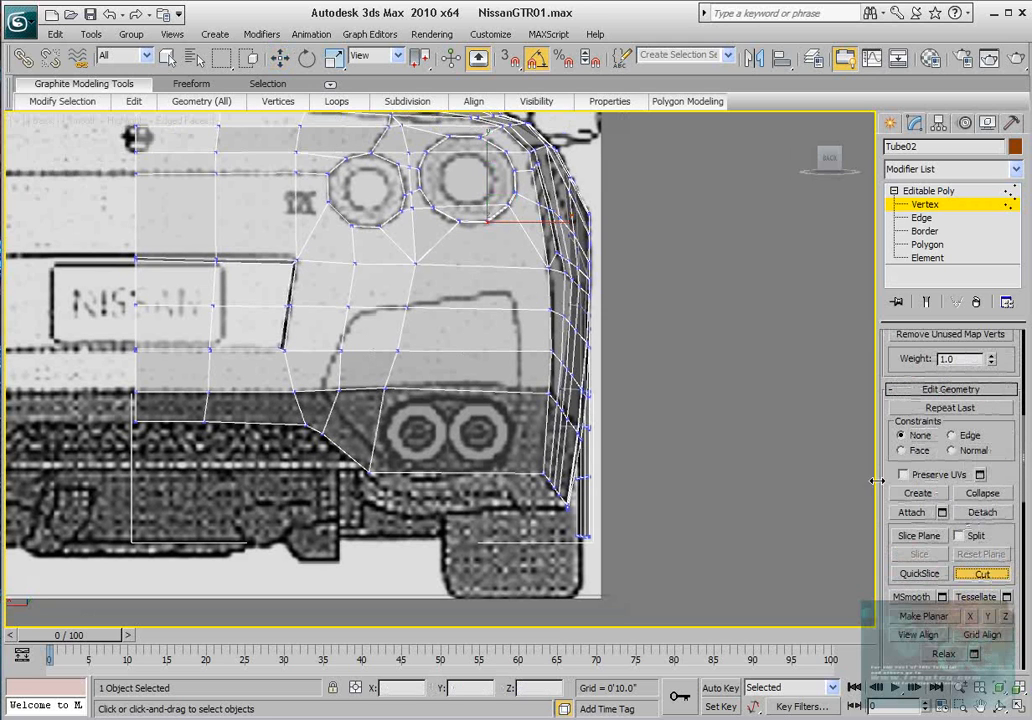
click(489, 222)
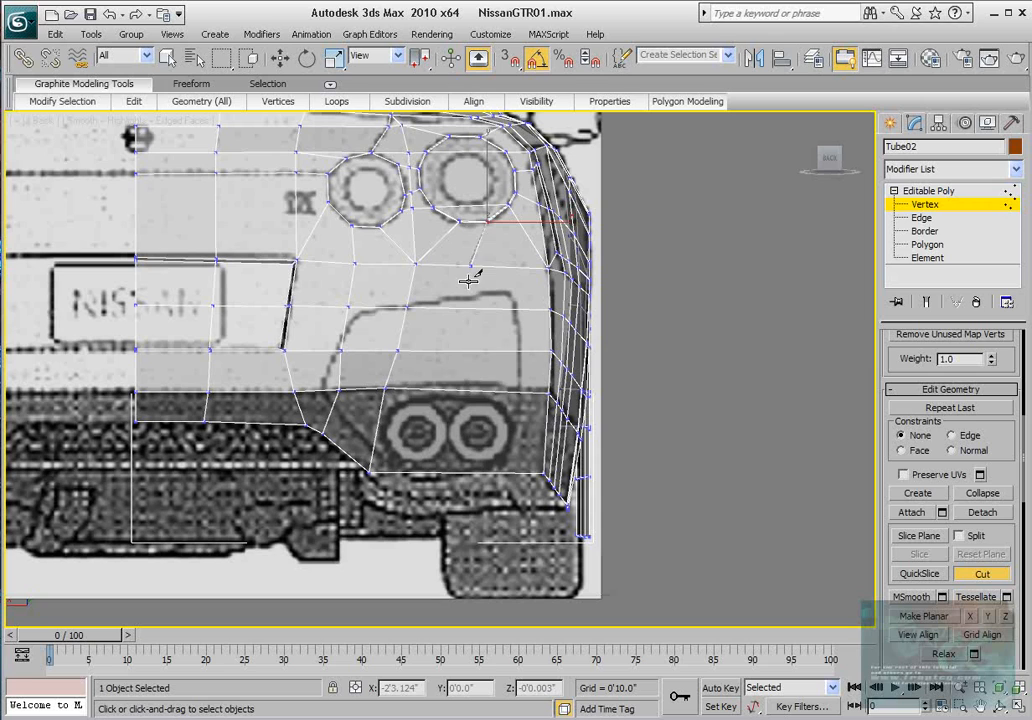
right_click(495, 471)
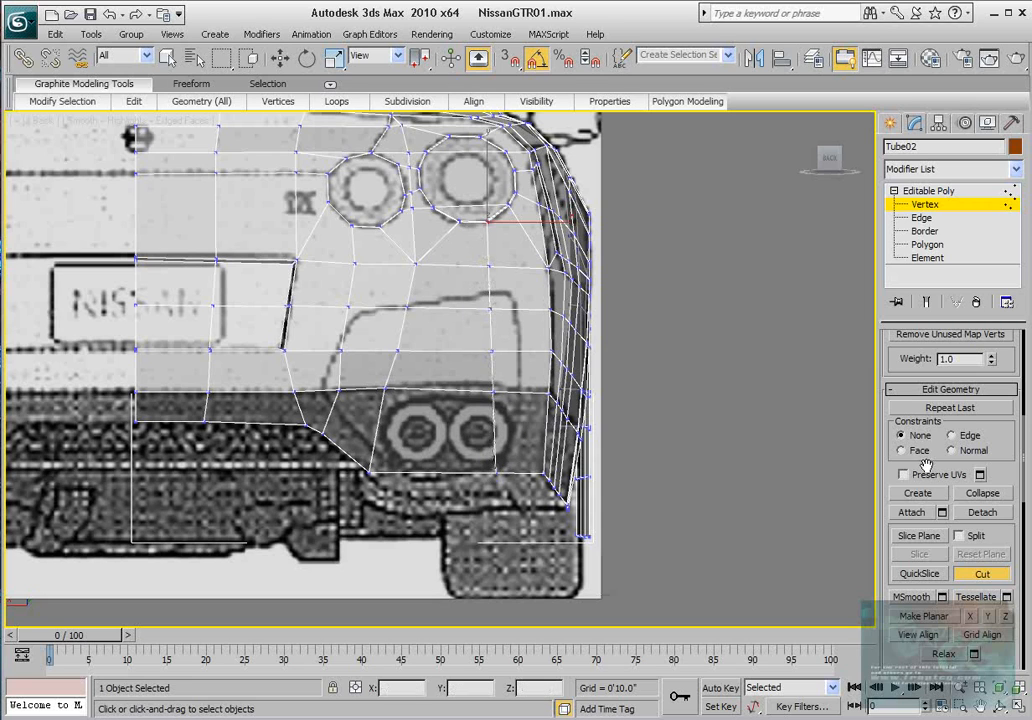
click(984, 575)
Step: Move the new edge's four upper vertices outward in the back view to follow the blueprint outline of the panel around the exhausts
scroll(500, 260, up, 2)
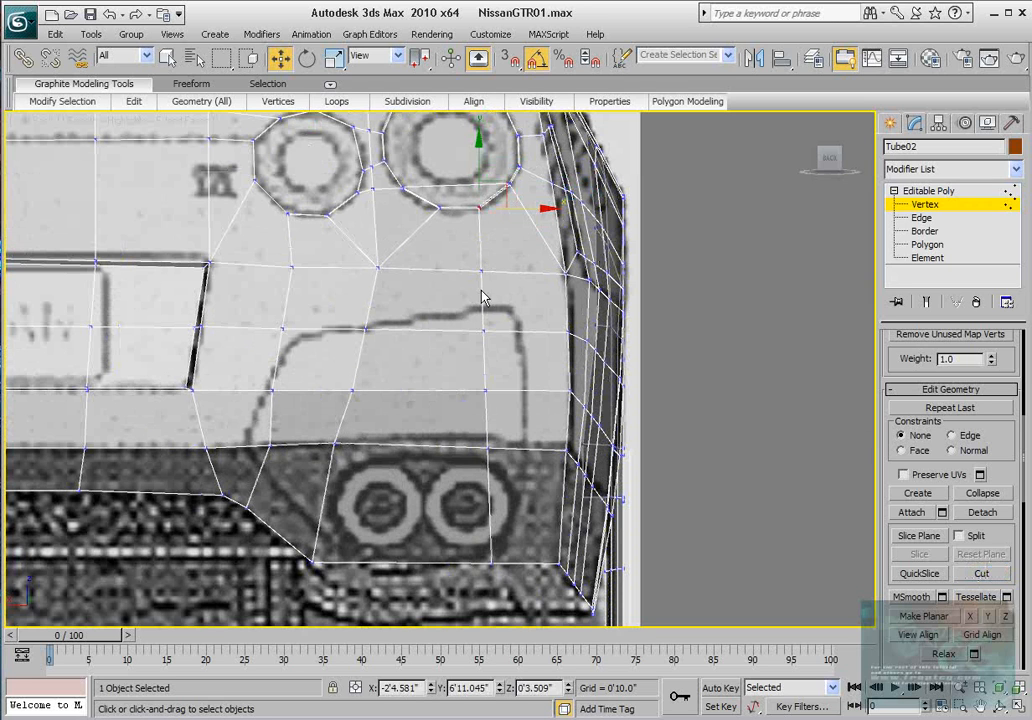
click(482, 272)
mouse_move(525, 272)
mouse_down()
mouse_move(549, 271)
mouse_move(530, 295)
mouse_move(537, 286)
mouse_up()
click(483, 330)
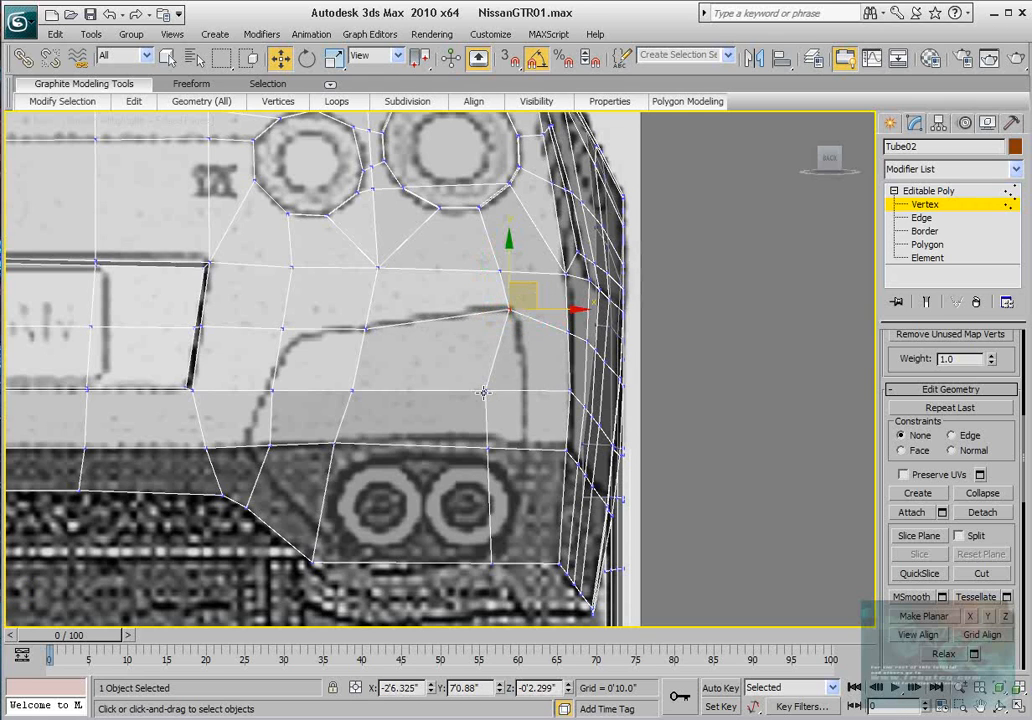
click(484, 392)
drag(537, 394, 576, 391)
middle_drag(494, 421, 489, 407)
drag(456, 407, 558, 434)
middle_drag(545, 426, 527, 397)
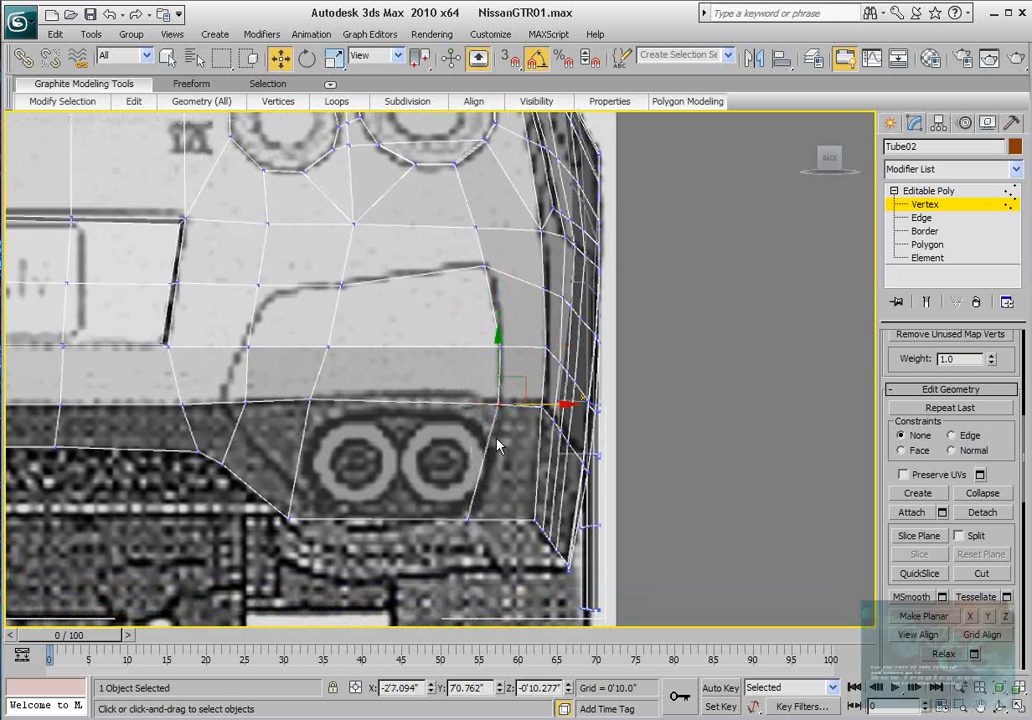
Step: Shift the new edge's bottom vertex outward, then lower it and the neighbouring lower border vertices slightly to match the blueprint below the exhausts
click(466, 519)
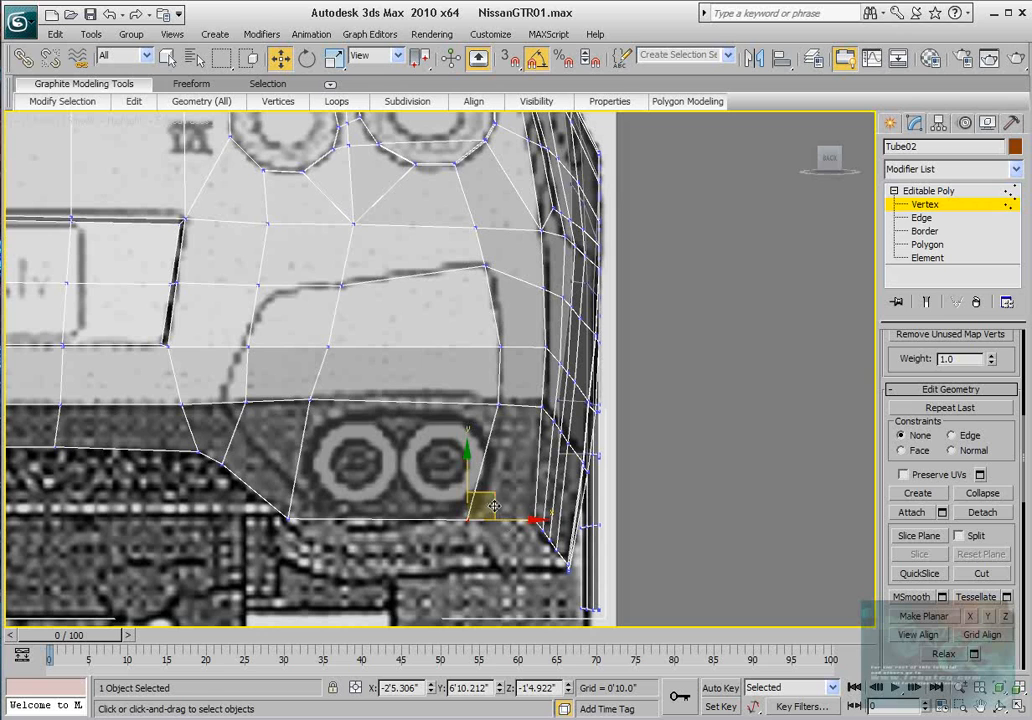
drag(505, 520, 526, 519)
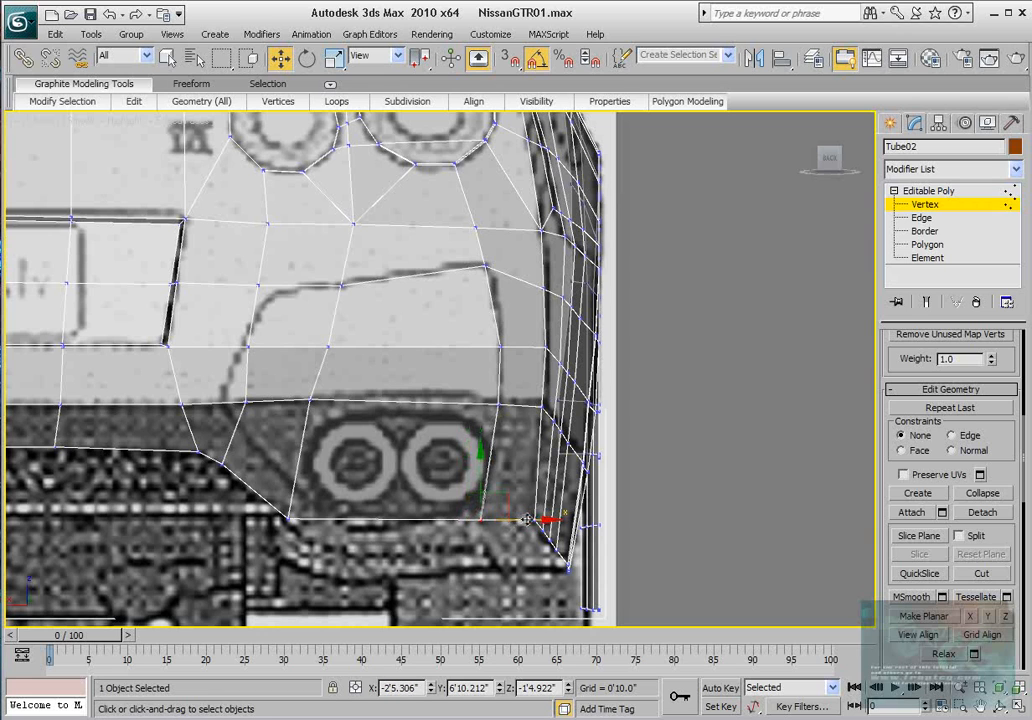
drag(480, 484, 531, 468)
click(533, 517)
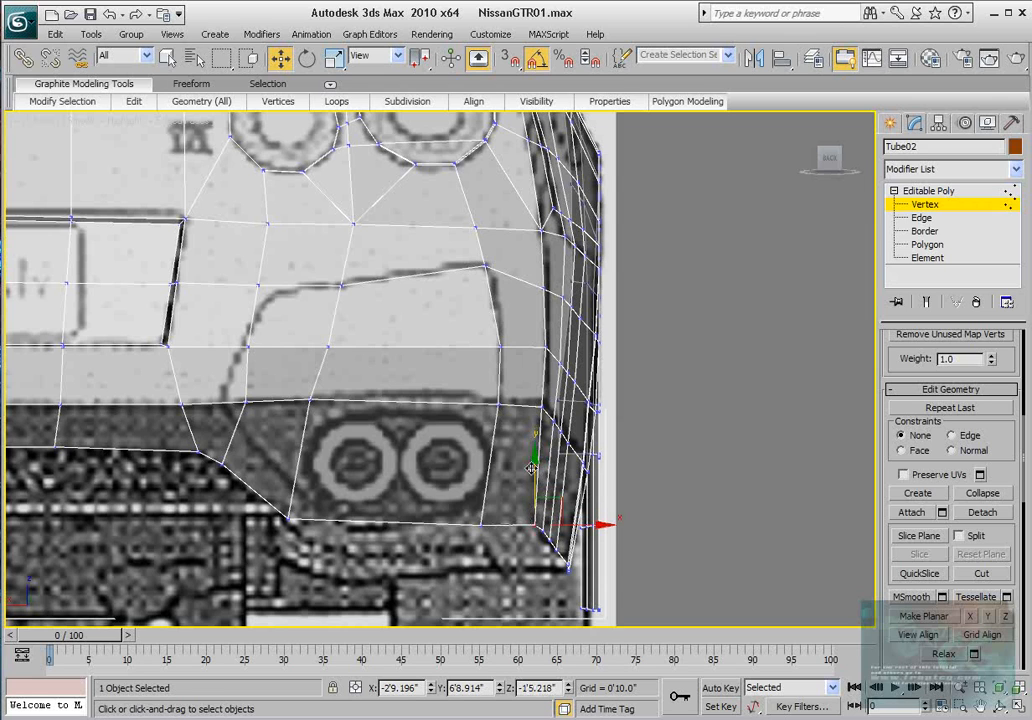
click(290, 520)
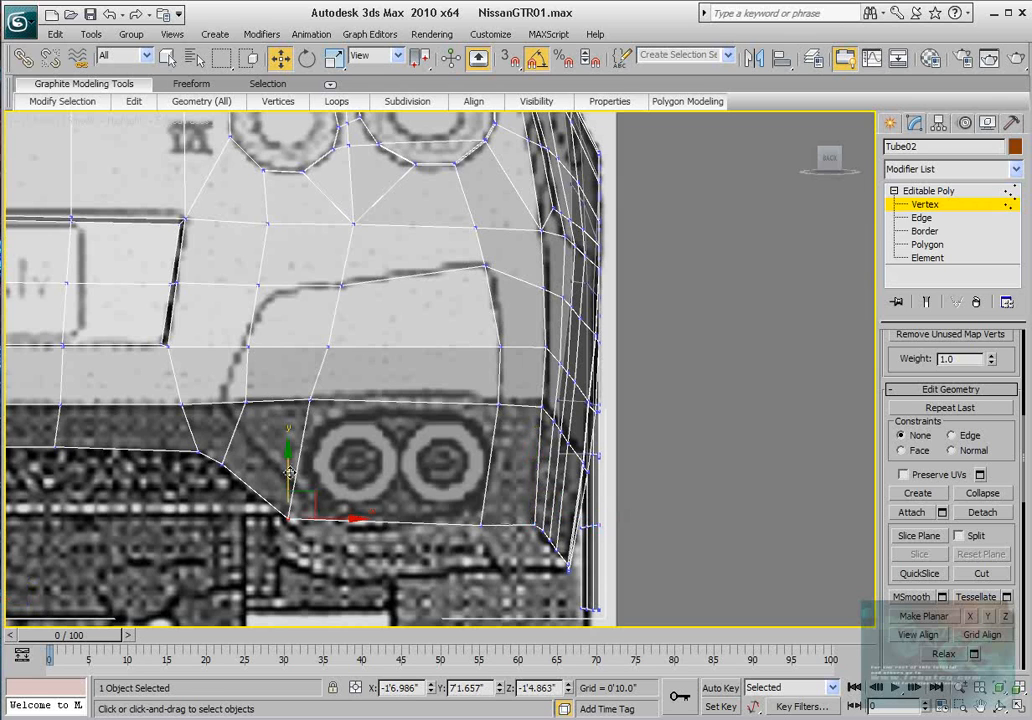
drag(288, 472, 288, 471)
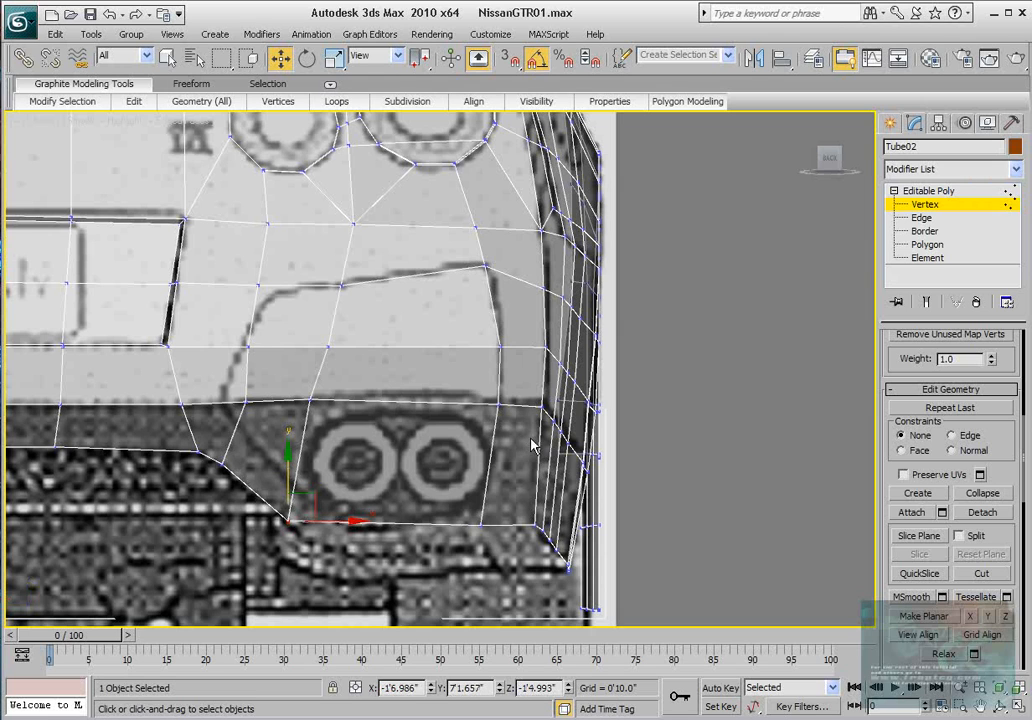
Step: Restore the four-viewport layout and nudge the lower inner bumper corner vertex in the left view to match the blueprint's side profile
key(alt+w)
middle_drag(538, 288, 547, 279)
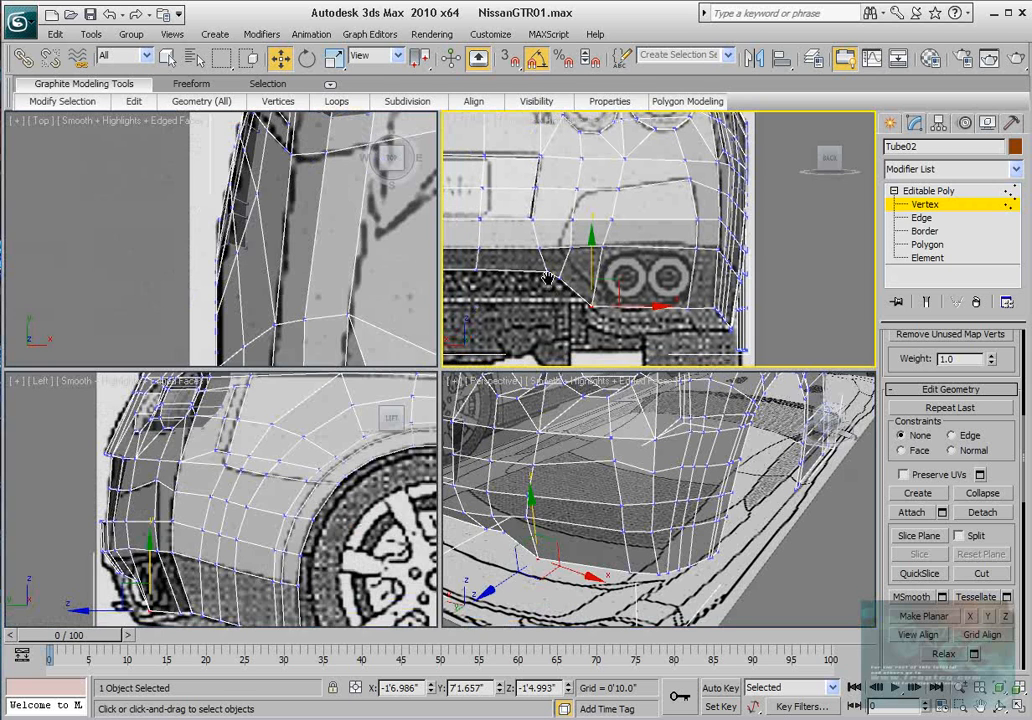
middle_drag(275, 525, 279, 440)
scroll(275, 434, up, 2)
middle_drag(147, 540, 166, 528)
scroll(164, 529, up, 2)
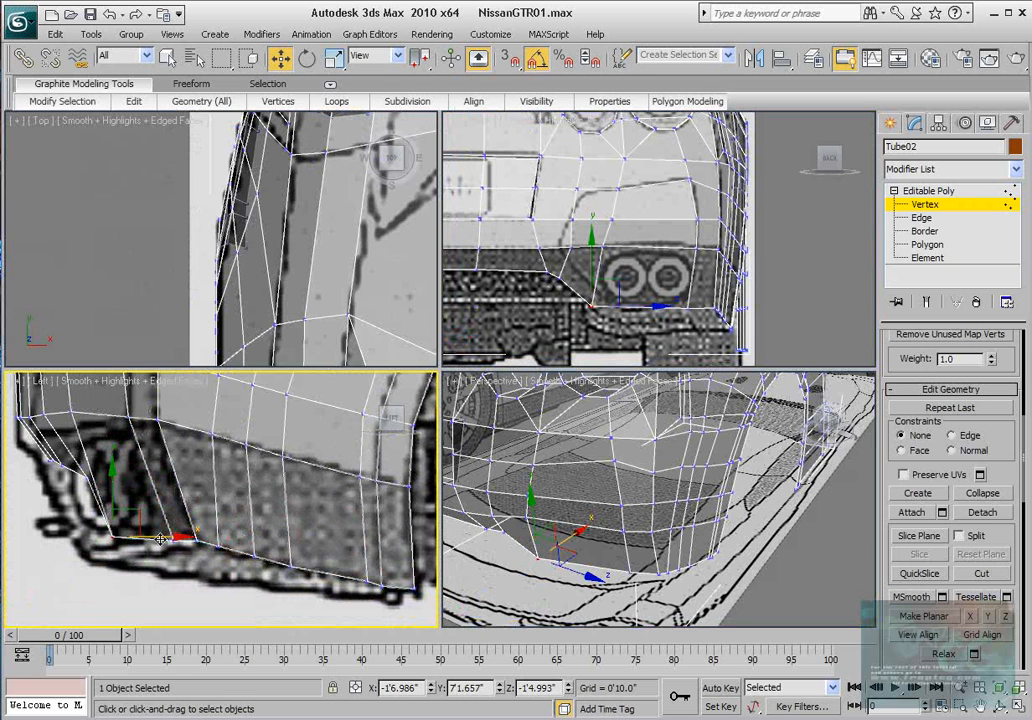
drag(166, 531, 171, 535)
scroll(224, 465, down, 2)
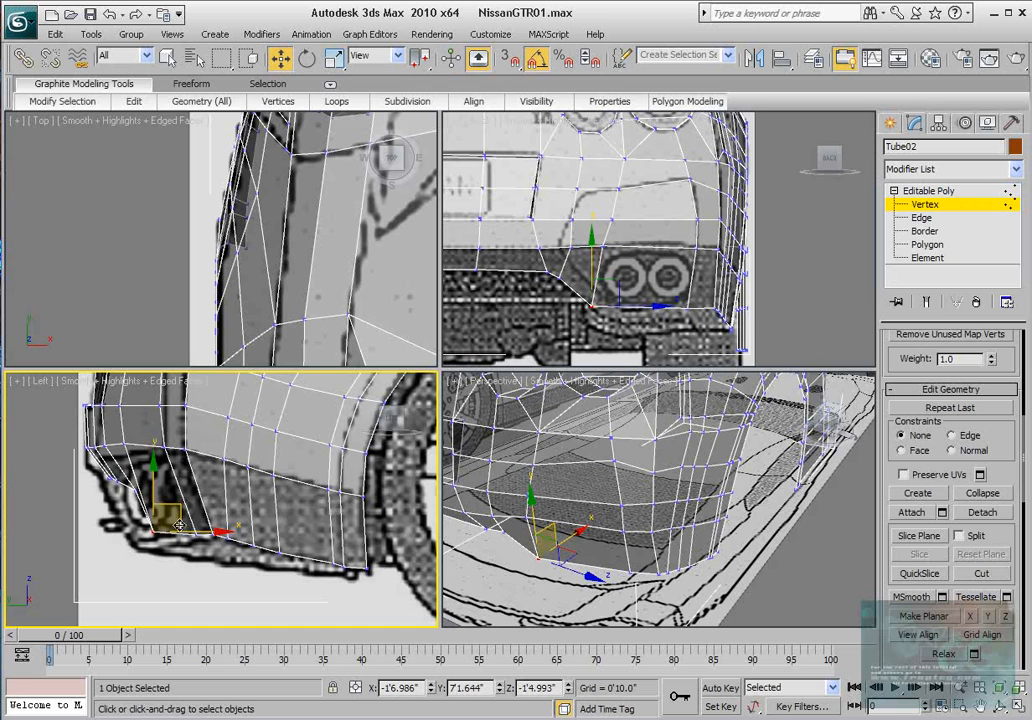
scroll(163, 520, up, 4)
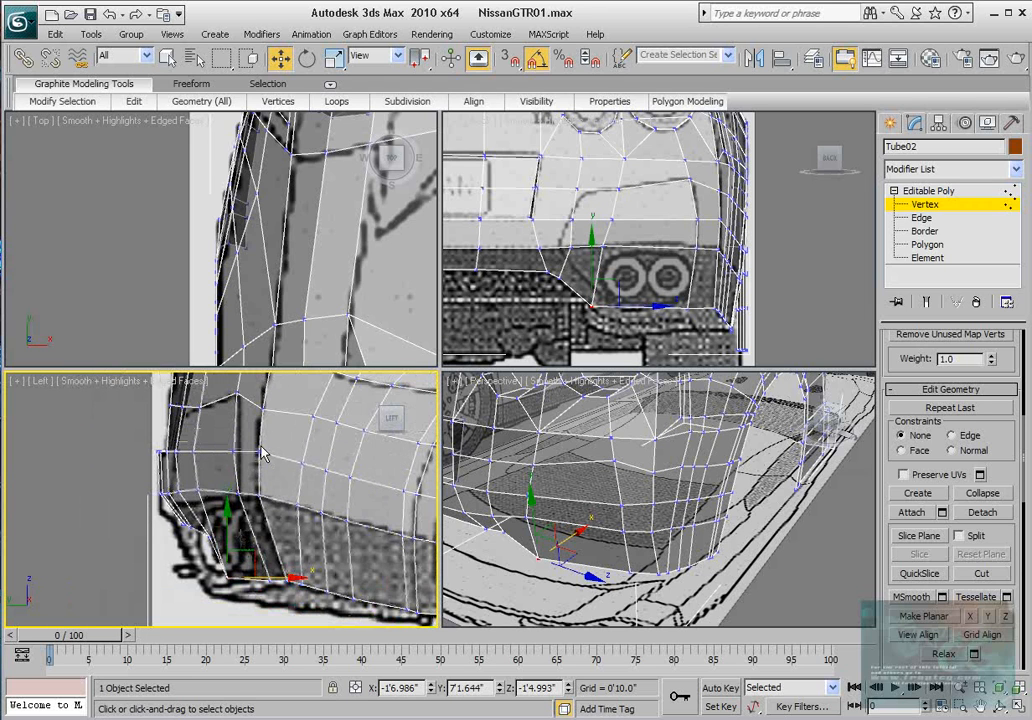
Step: Select the new vertical edge's bumper vertices in the top view and move them slightly toward the car's front to round the rear corner
middle_drag(198, 372, 178, 440)
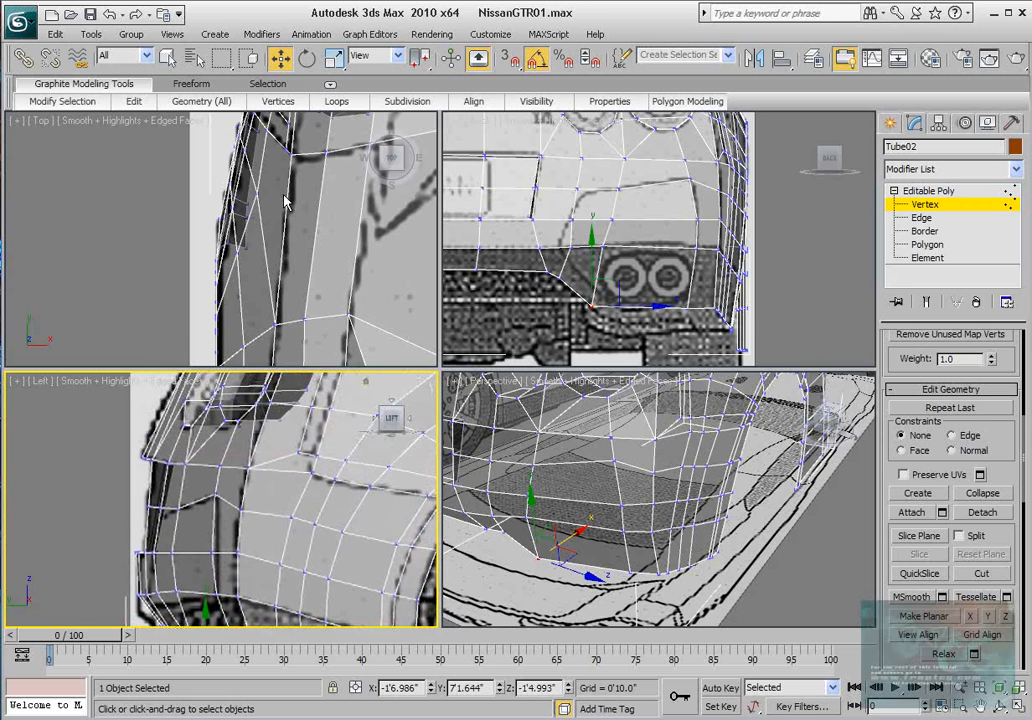
scroll(285, 200, down, 5)
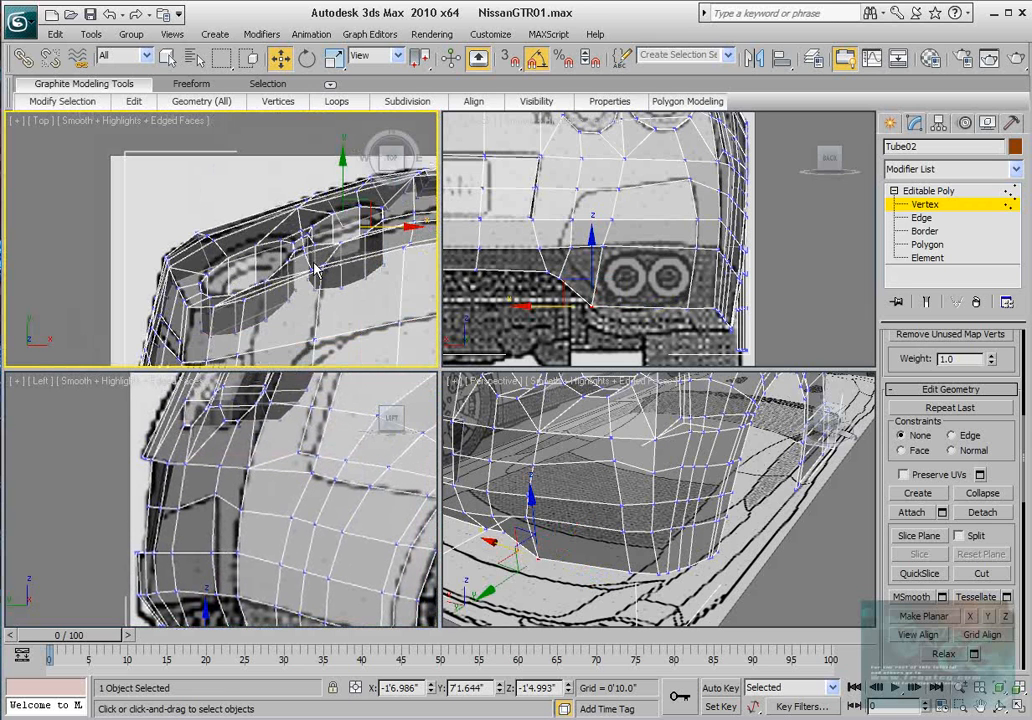
middle_drag(315, 268, 288, 243)
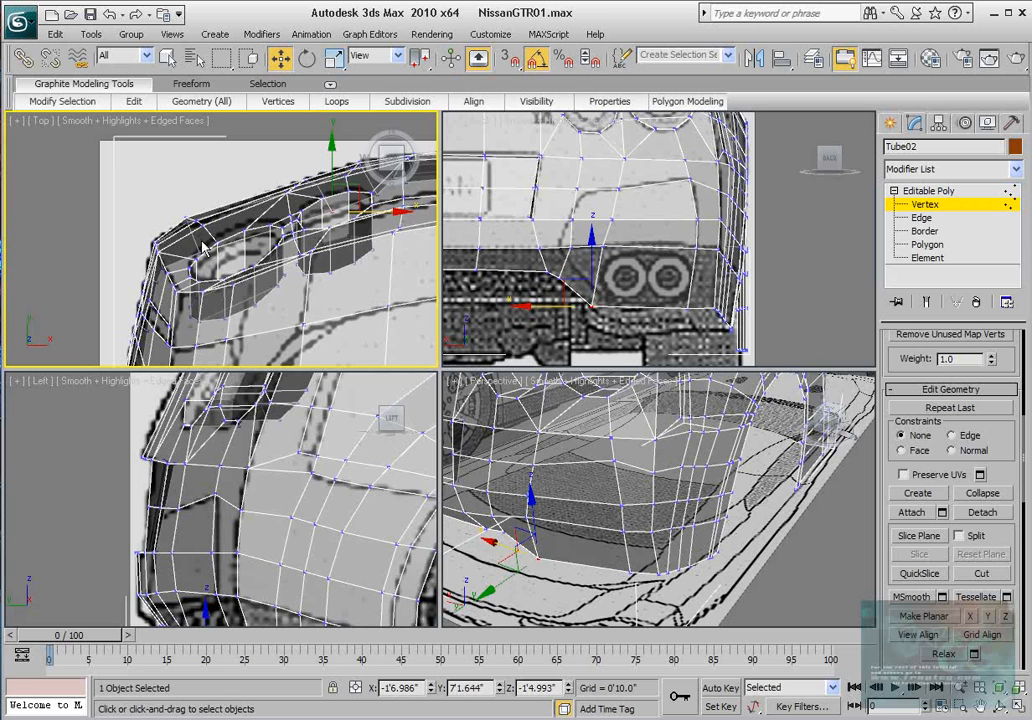
middle_drag(202, 247, 204, 262)
scroll(204, 257, up, 3)
drag(157, 203, 226, 253)
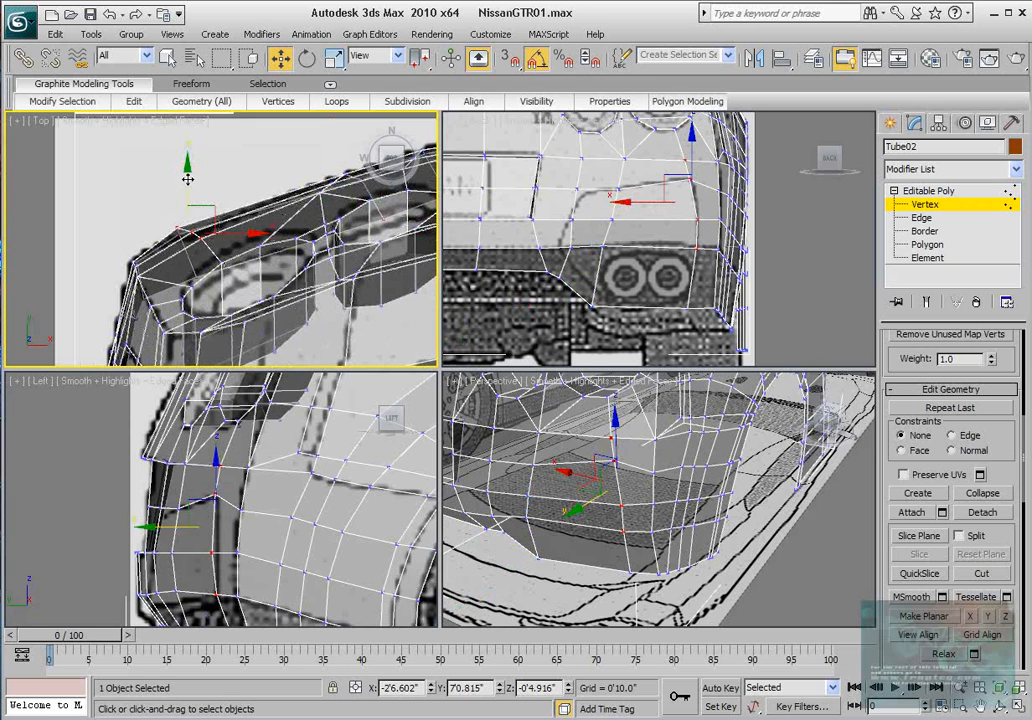
drag(187, 179, 188, 188)
Step: Select the rear corner vertex at the bumper's dark lower section and shift it slightly forward in the left view
alt+middle_drag(671, 522, 631, 548)
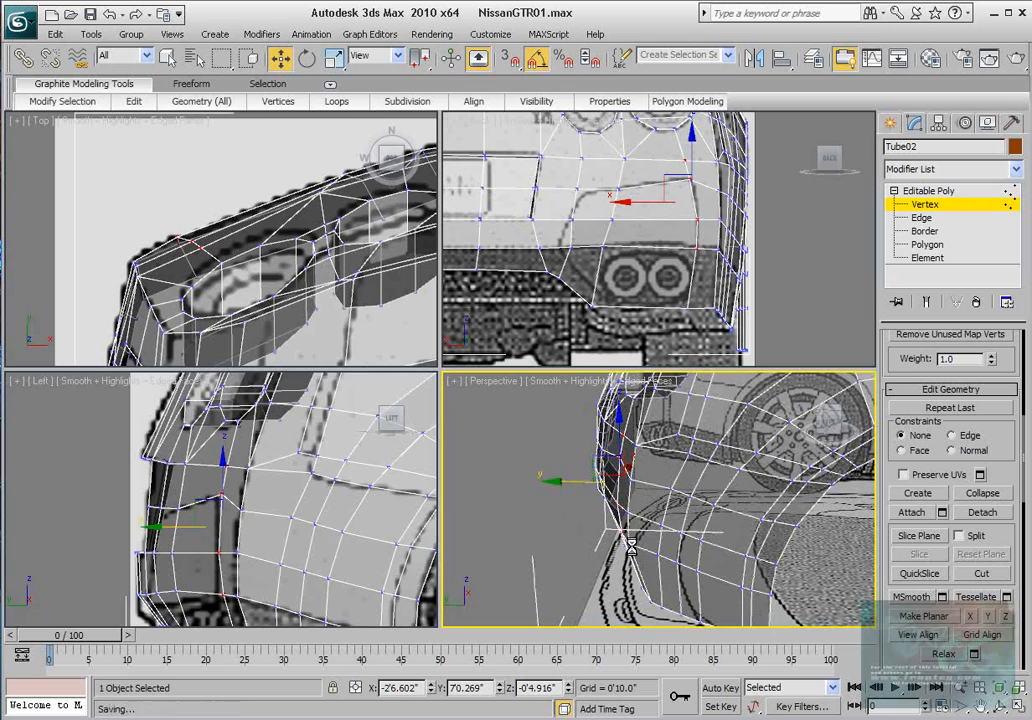
click(629, 546)
middle_click(277, 529)
scroll(275, 545, up, 2)
middle_drag(273, 567, 270, 505)
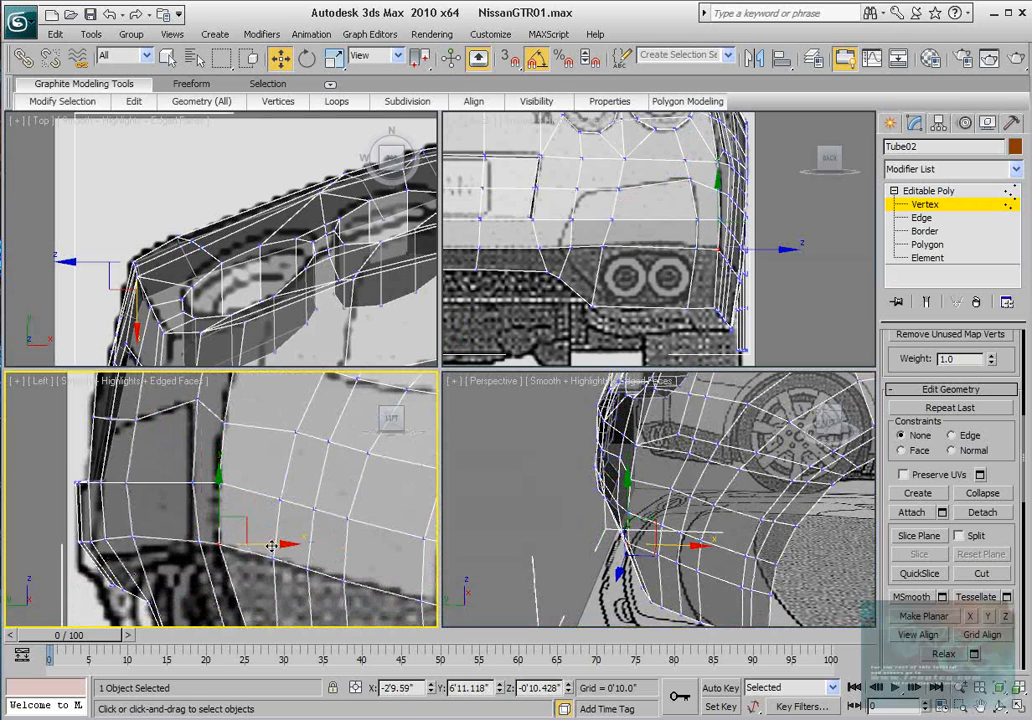
drag(271, 546, 274, 548)
Step: Move the bottom vertex of the new vertical edge slightly rearward along Y to smooth the bumper's lower border
alt+middle_drag(809, 562, 614, 540)
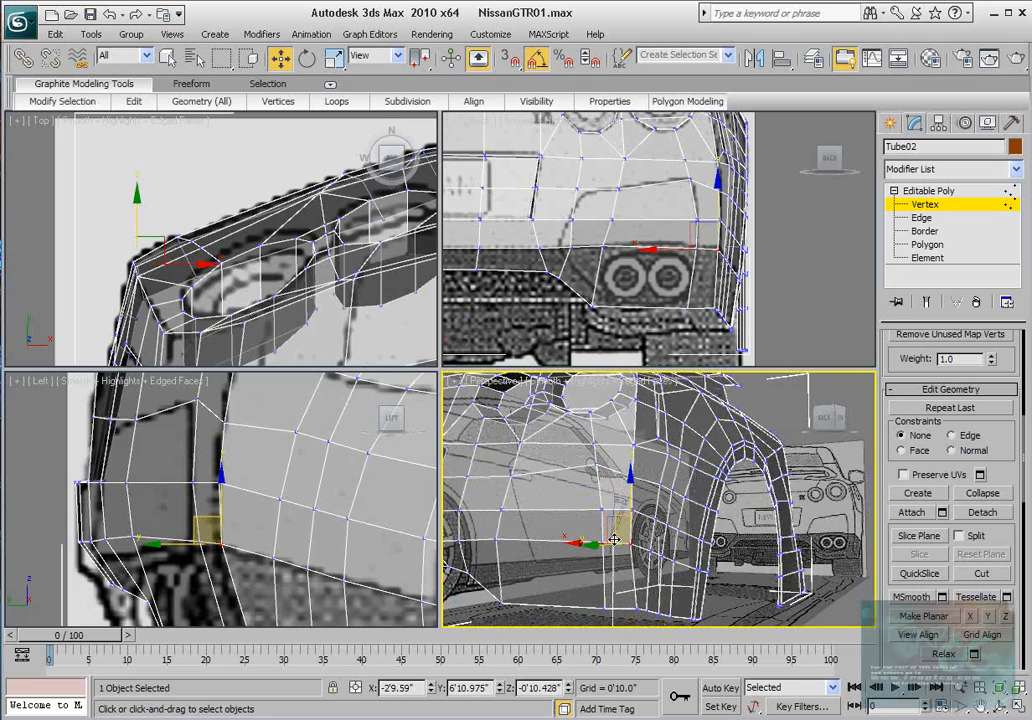
click(605, 607)
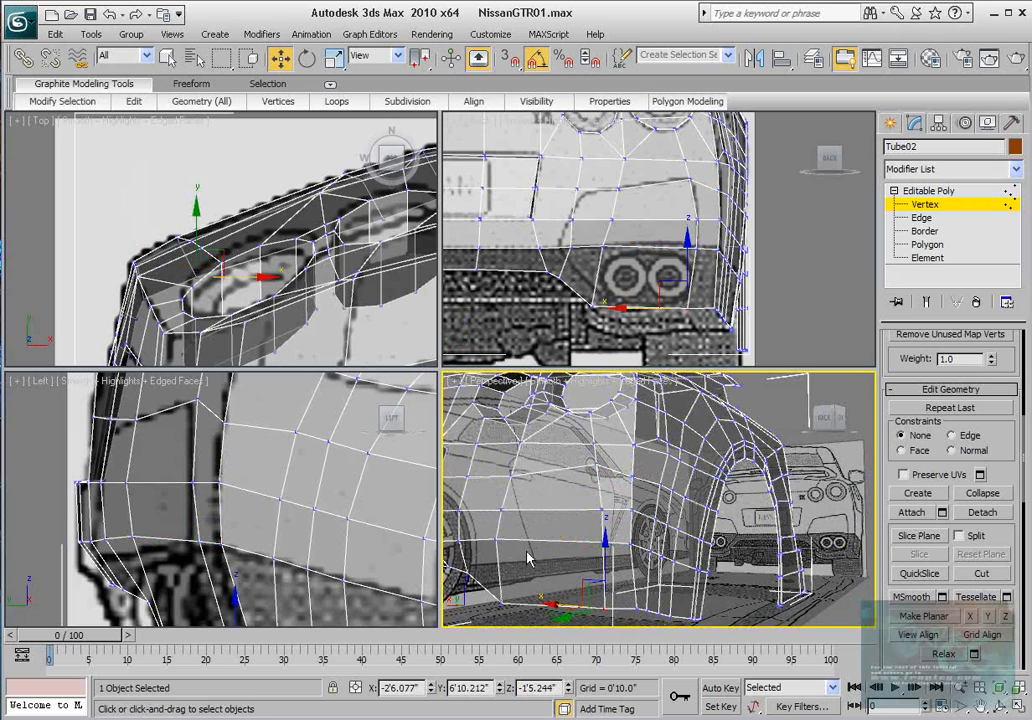
middle_drag(269, 532, 259, 364)
drag(279, 505, 272, 505)
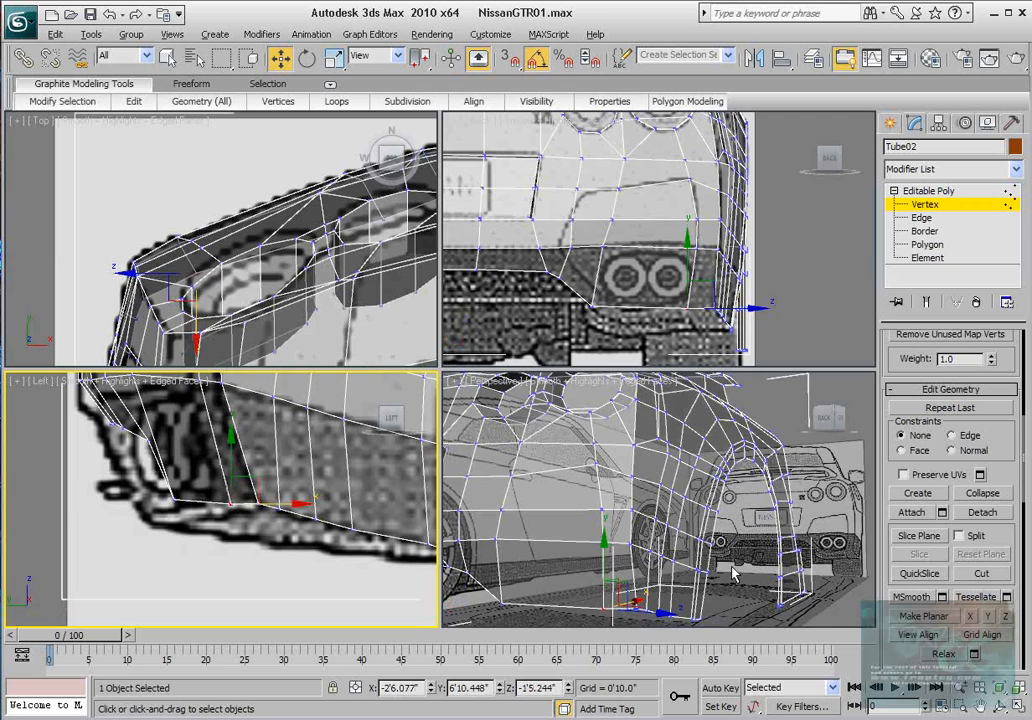
alt+middle_drag(733, 574, 577, 604)
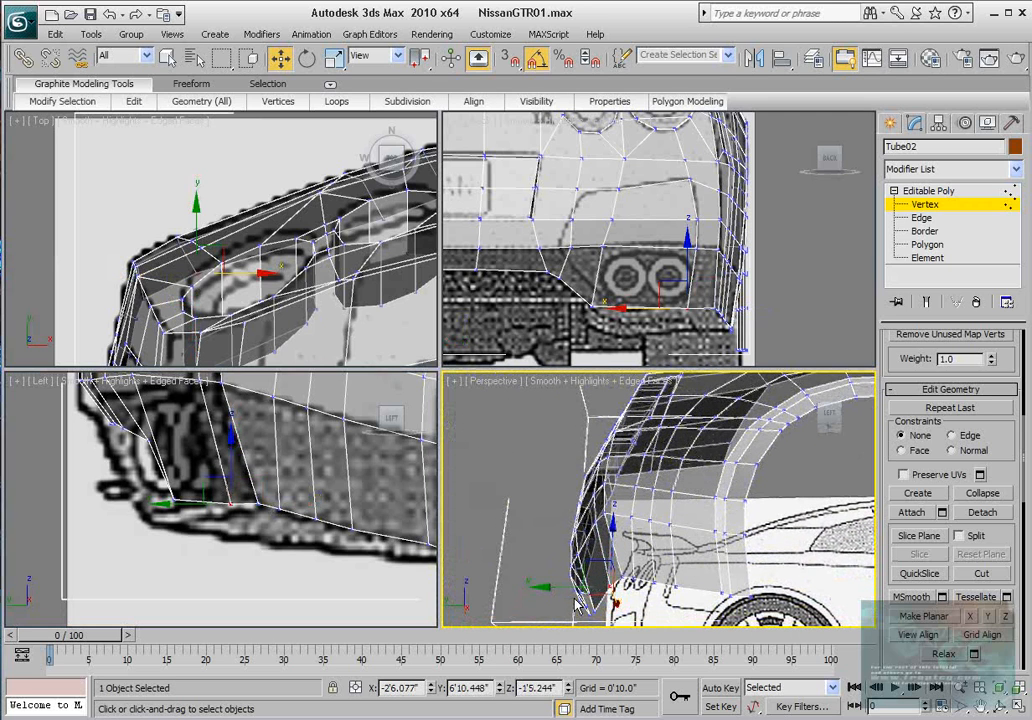
click(572, 598)
key(ctrl+z)
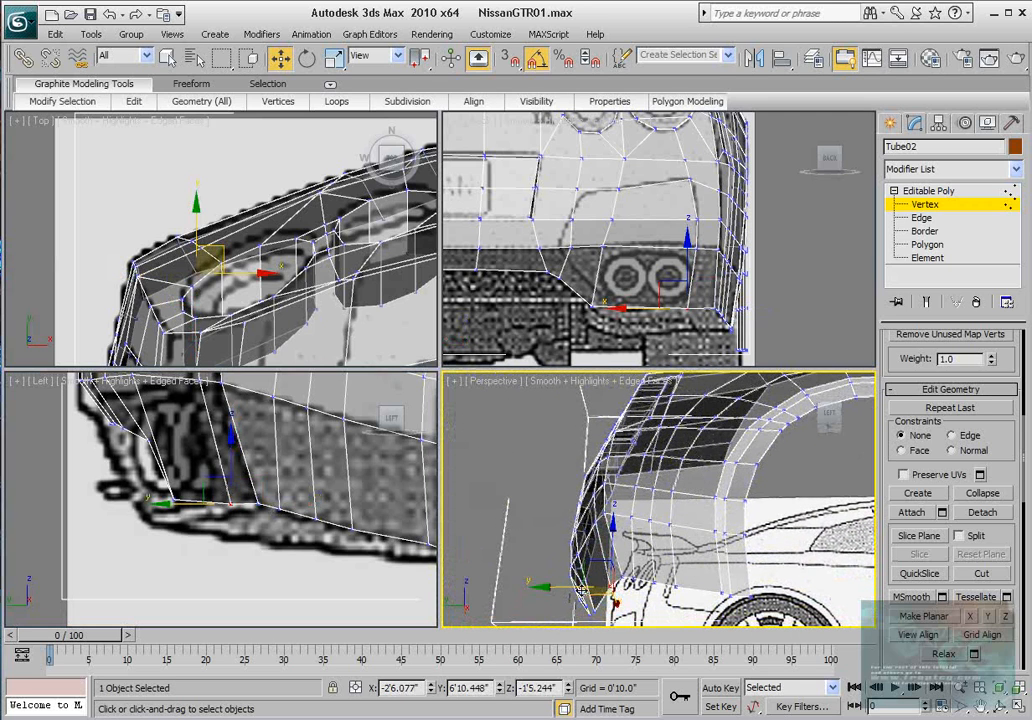
drag(576, 587, 572, 587)
Step: Switch to edge editing and ring-select from the horizontal edge above the inner taillight ring
alt+middle_drag(574, 587, 655, 516)
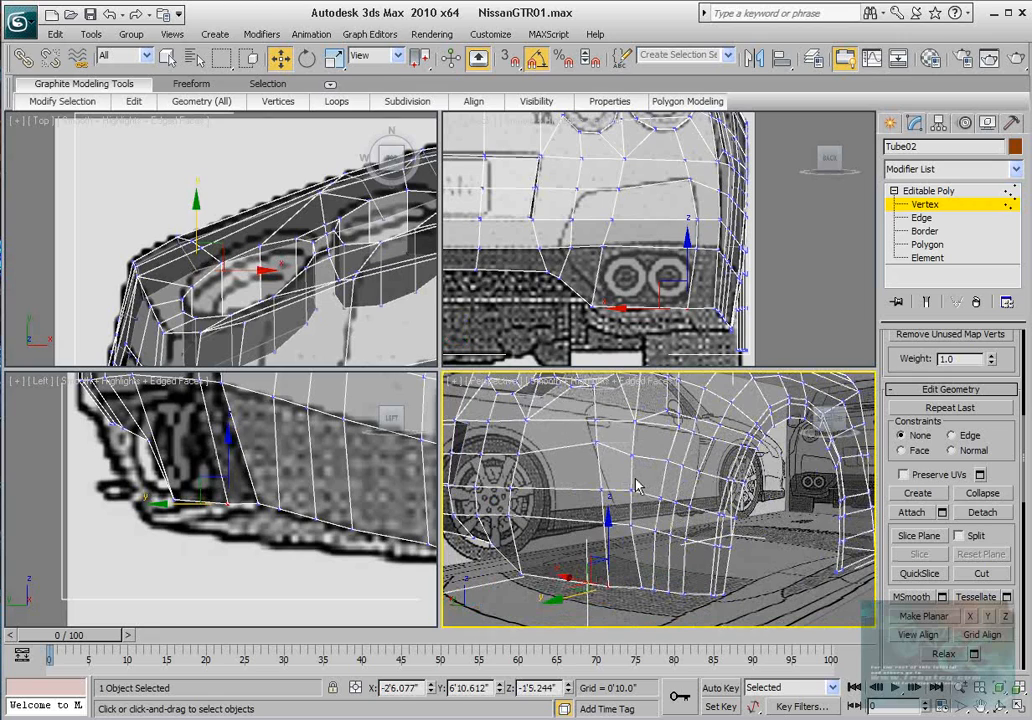
middle_drag(688, 223, 678, 293)
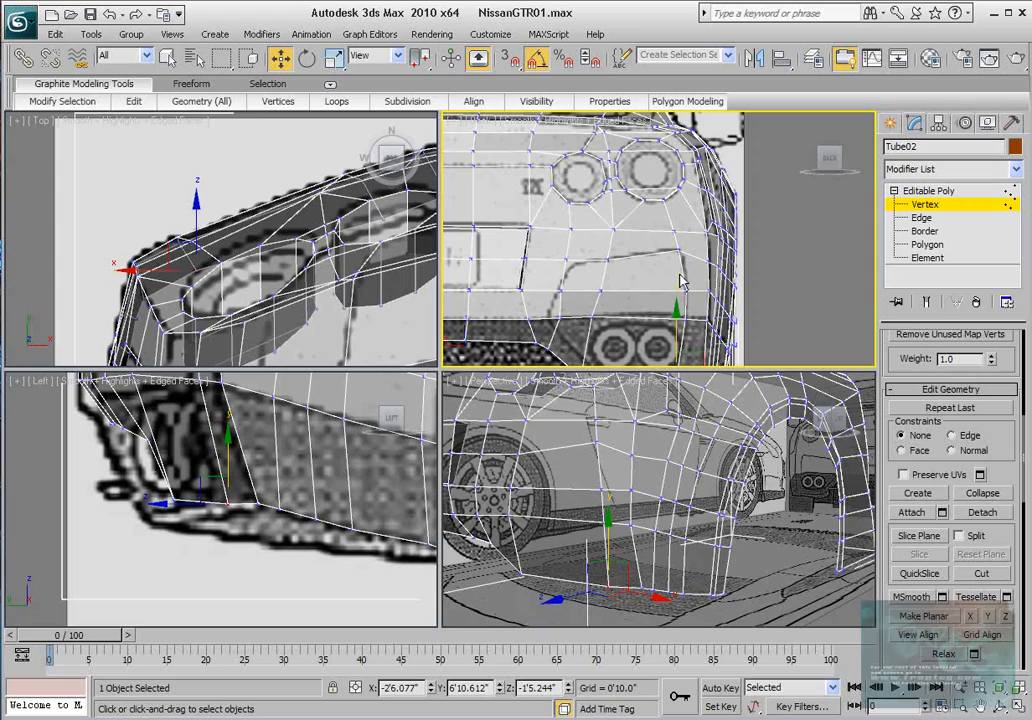
alt+middle_drag(622, 501, 648, 530)
scroll(655, 492, up, 6)
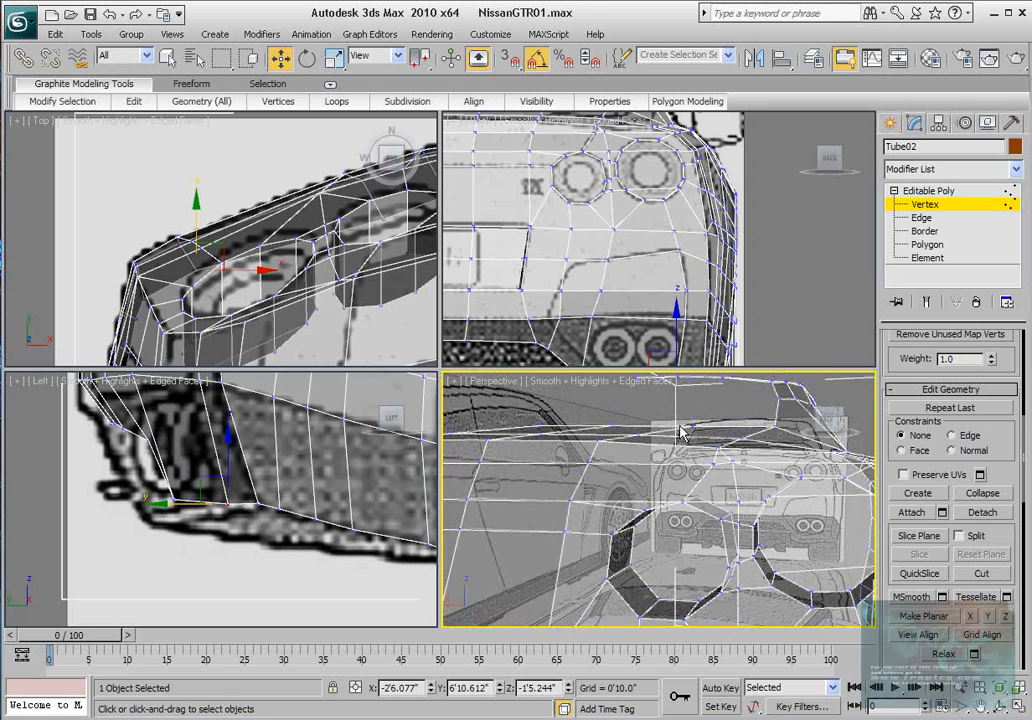
alt+middle_drag(655, 512, 641, 544)
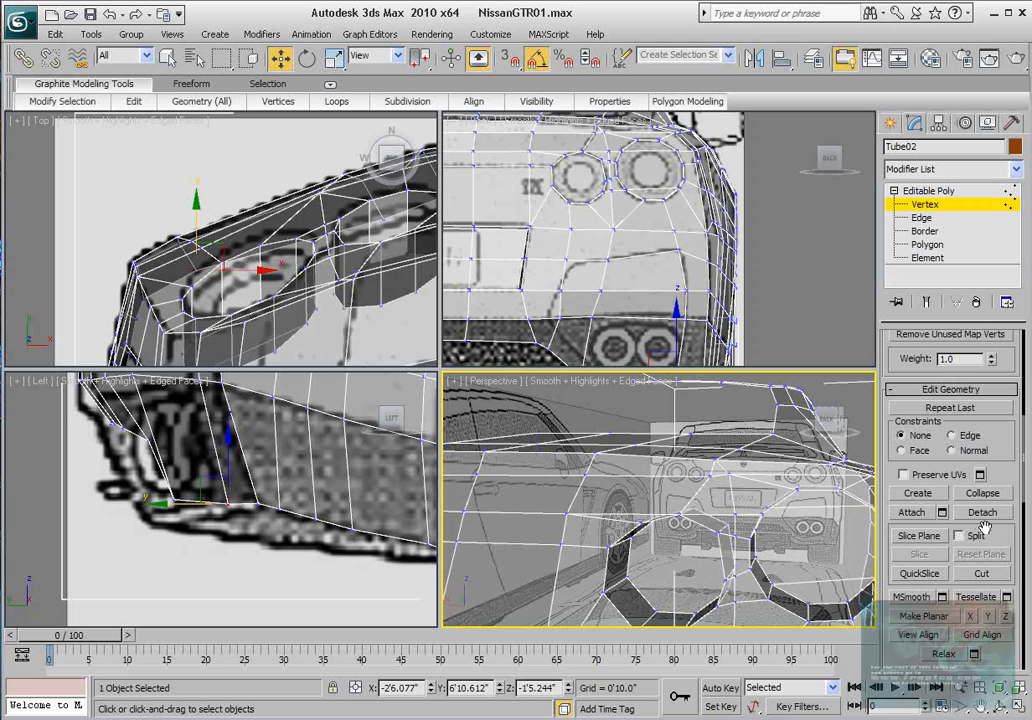
key(2)
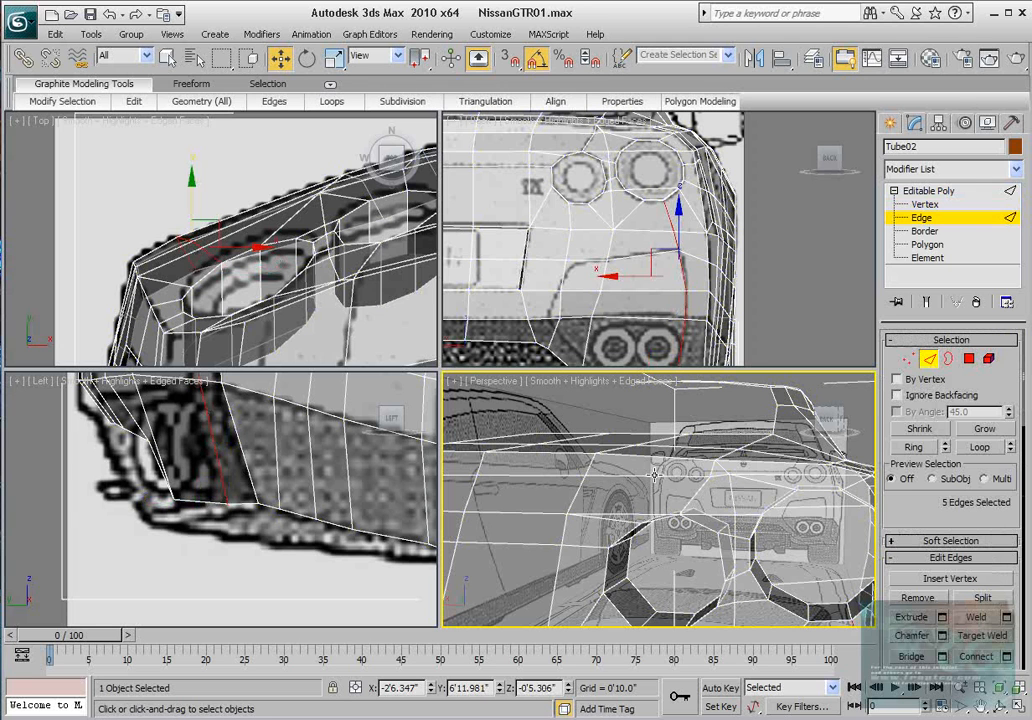
click(655, 475)
click(913, 452)
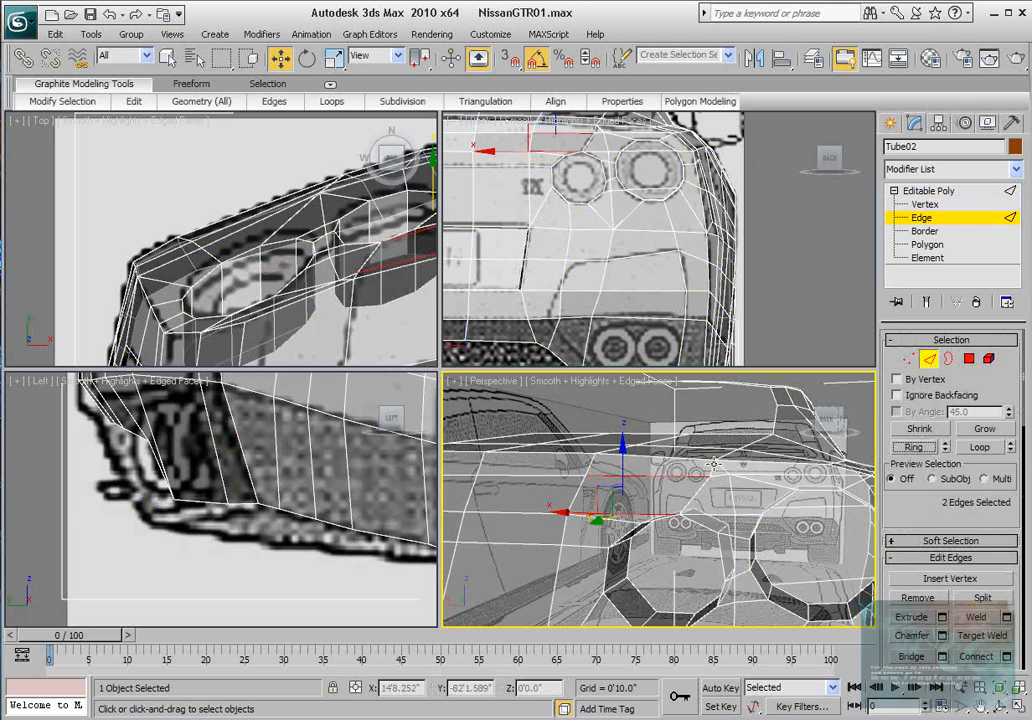
Step: Select the four crosswise rear deck edges above the inner taillight ring and connect them with 1 segment, Pinch 0 and Slide 0
alt+middle_drag(690, 430, 687, 473)
ctrl+click(685, 456)
ctrl+click(712, 431)
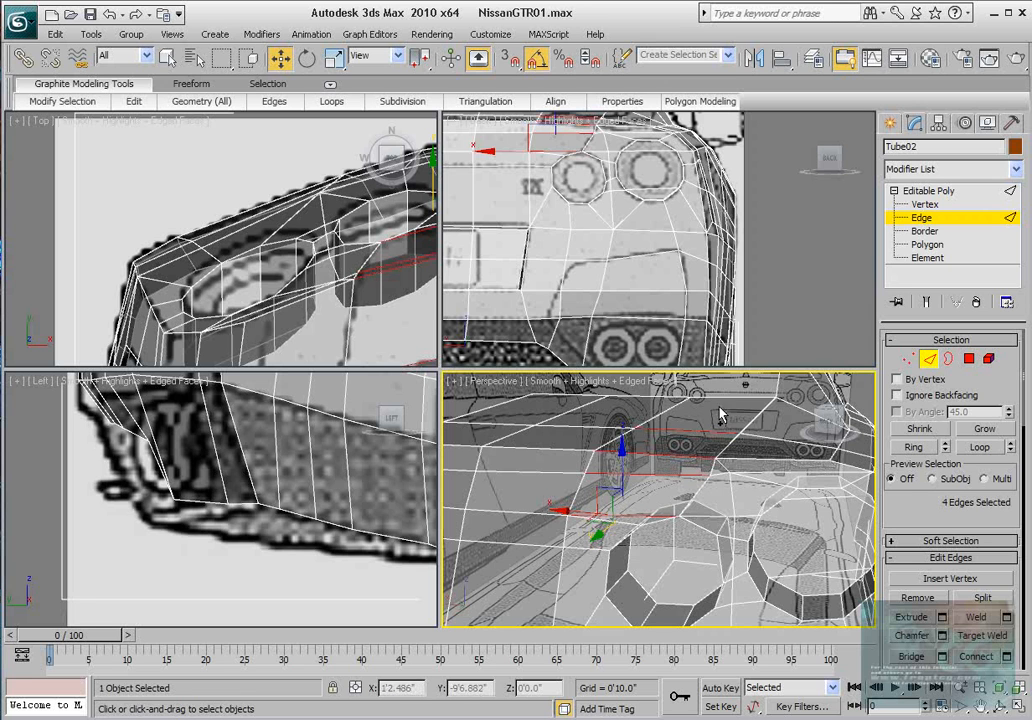
ctrl+click(721, 401)
alt+middle_drag(706, 494, 691, 458)
drag(912, 511, 912, 503)
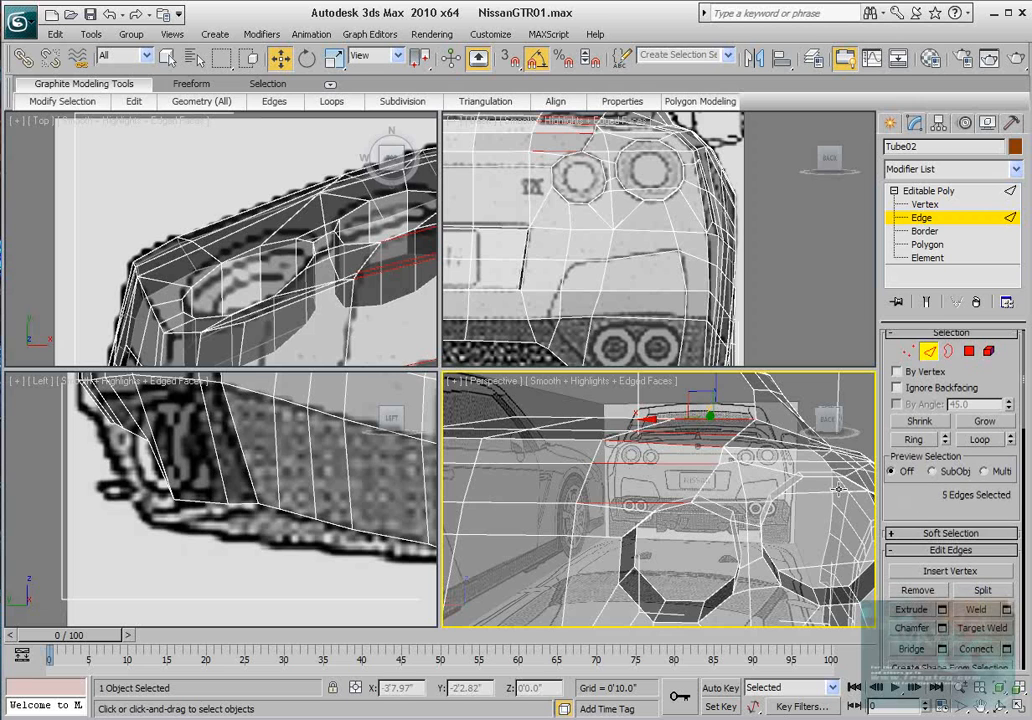
alt+click(657, 503)
scroll(960, 600, down, 1)
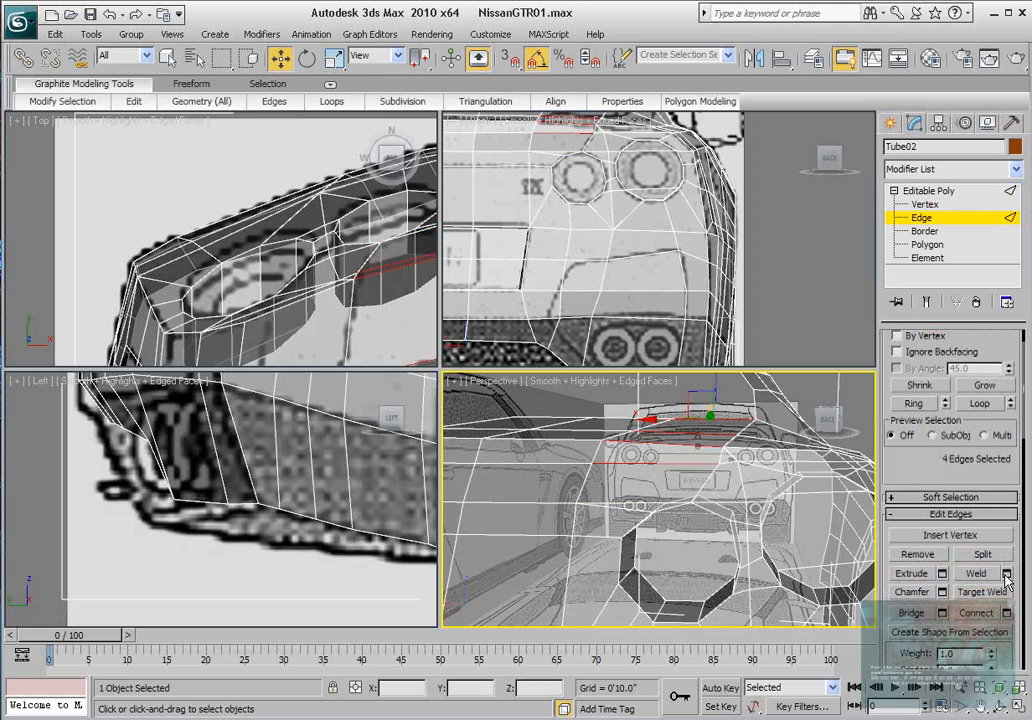
click(996, 612)
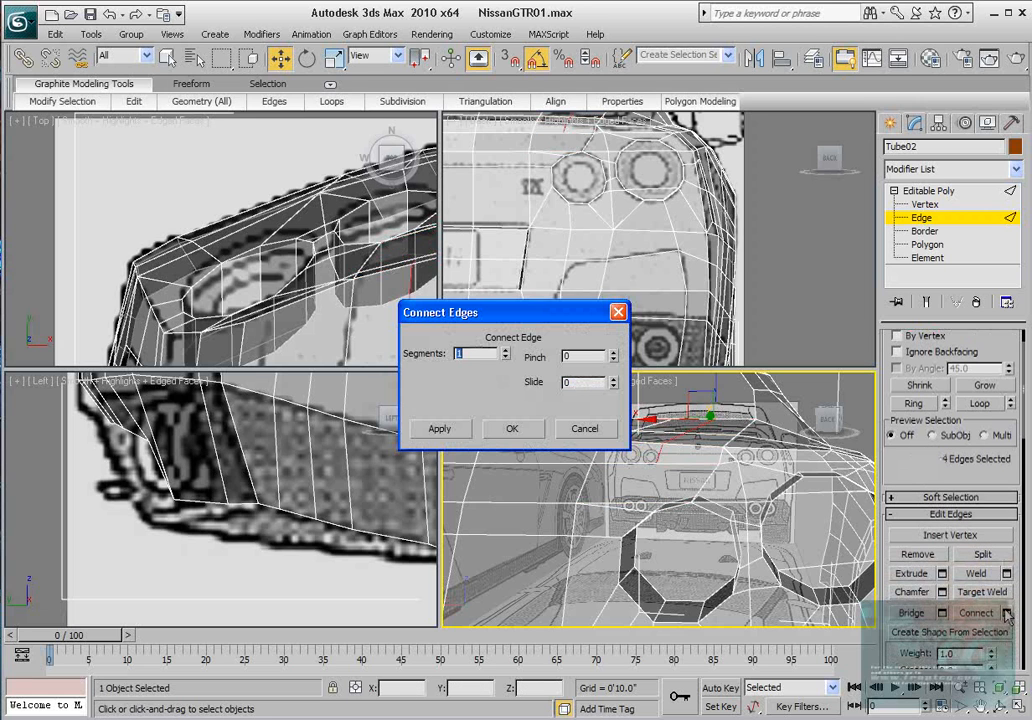
click(511, 428)
Step: Move the new edge line's front vertex beside the rear window slightly rearward in the top view to follow the blueprint curve
middle_drag(382, 256, 264, 200)
scroll(280, 235, down, 3)
middle_drag(290, 312, 276, 242)
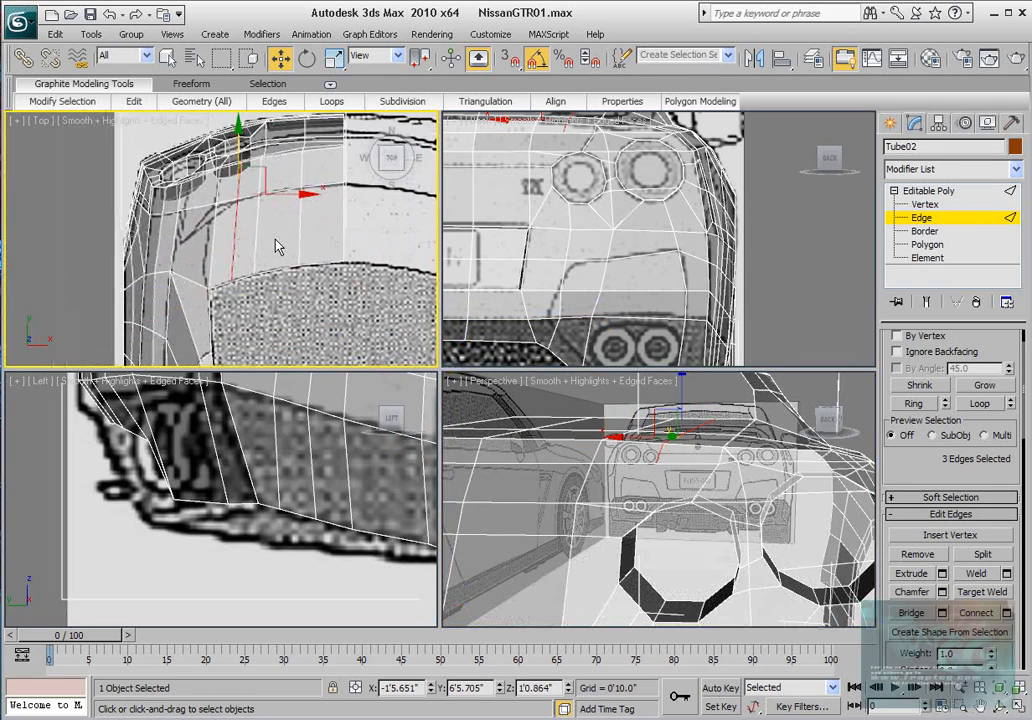
scroll(276, 242, up, 3)
middle_drag(283, 298, 271, 272)
scroll(271, 272, up, 2)
key(1)
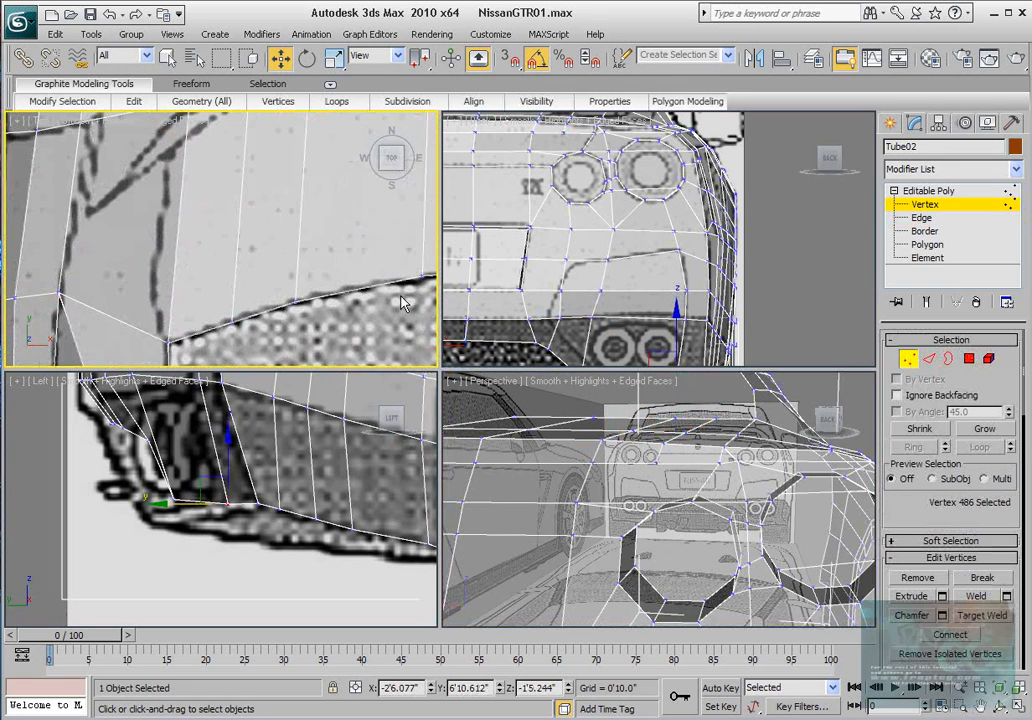
click(228, 323)
drag(235, 281, 232, 276)
middle_drag(251, 218, 240, 332)
middle_drag(280, 212, 267, 255)
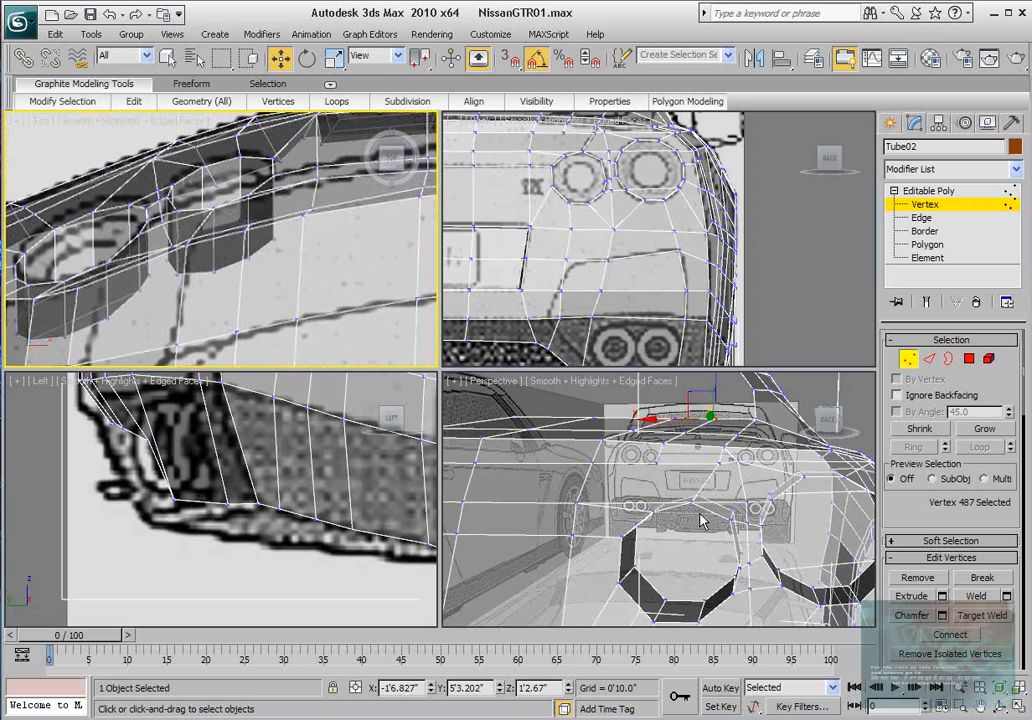
Step: Remove the slanted edge running into the upper vertex of the inner taillight ring
middle_drag(703, 520, 698, 531)
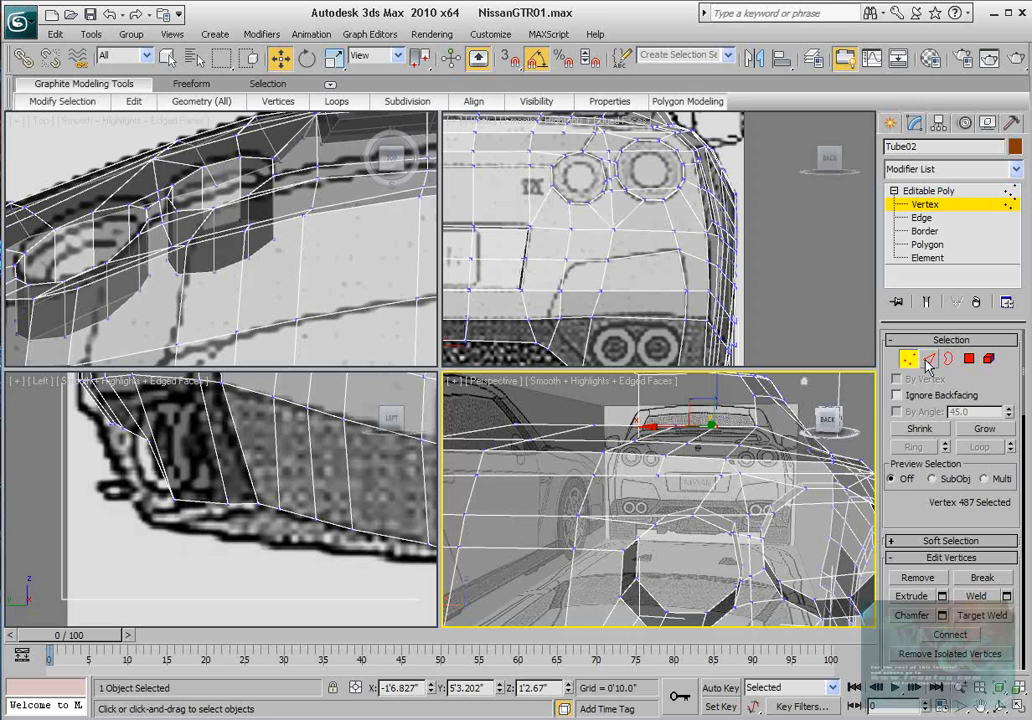
key(2)
click(647, 515)
key(Delete)
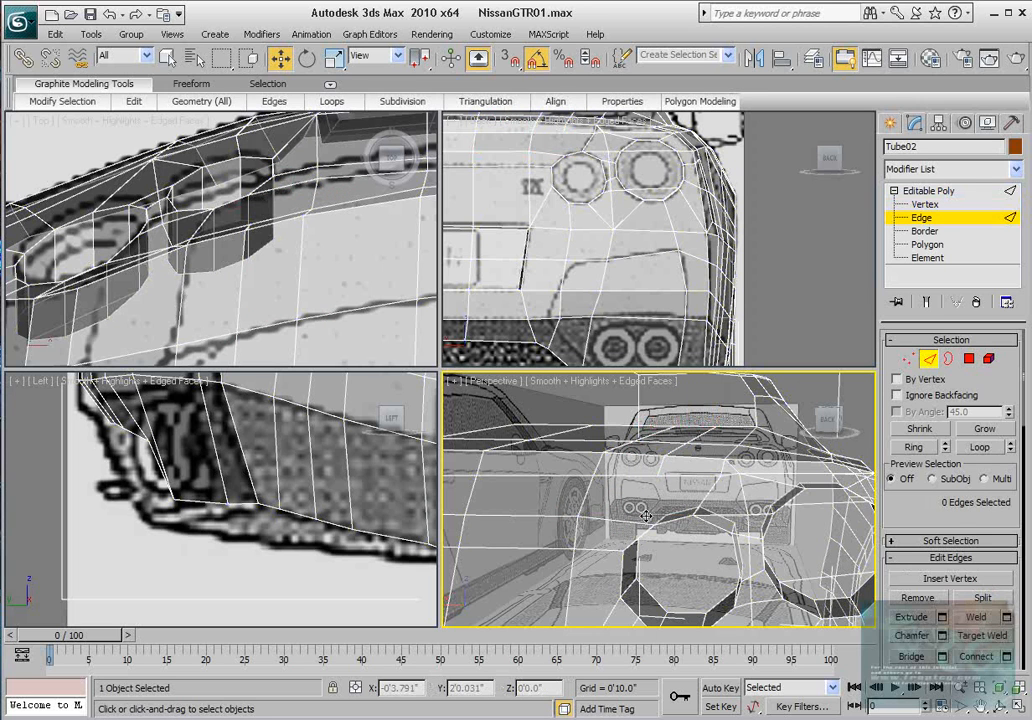
Step: Connect the inner taillight ring's upper vertex to the new vertex directly above it, viewing the mesh opaque while selecting
key(alt+x)
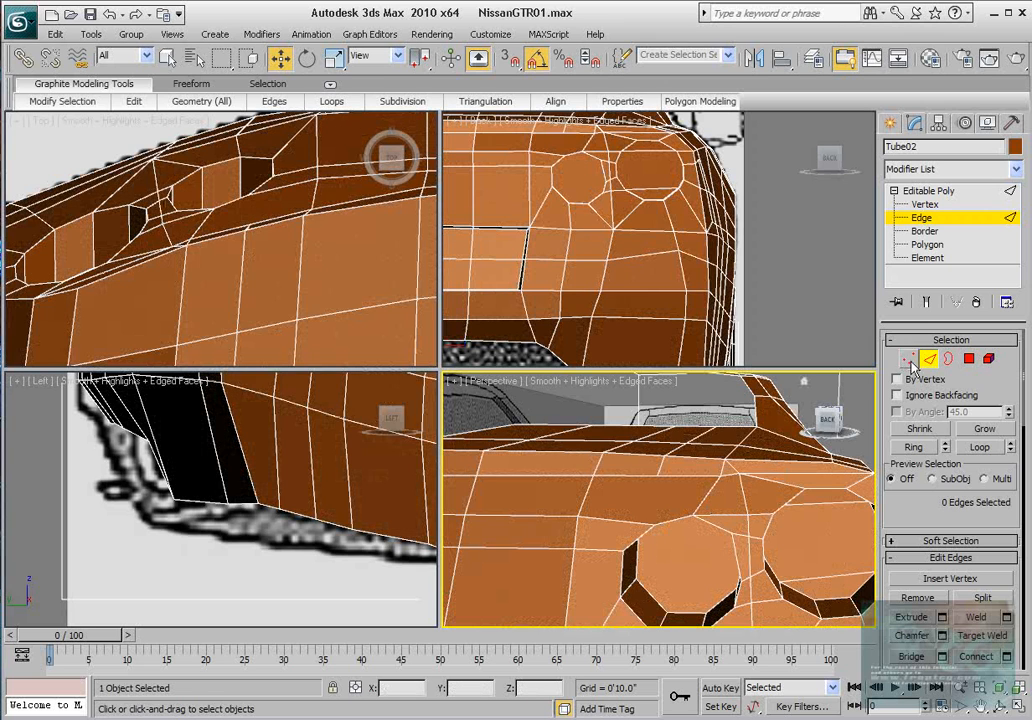
click(908, 359)
click(655, 524)
ctrl+click(657, 466)
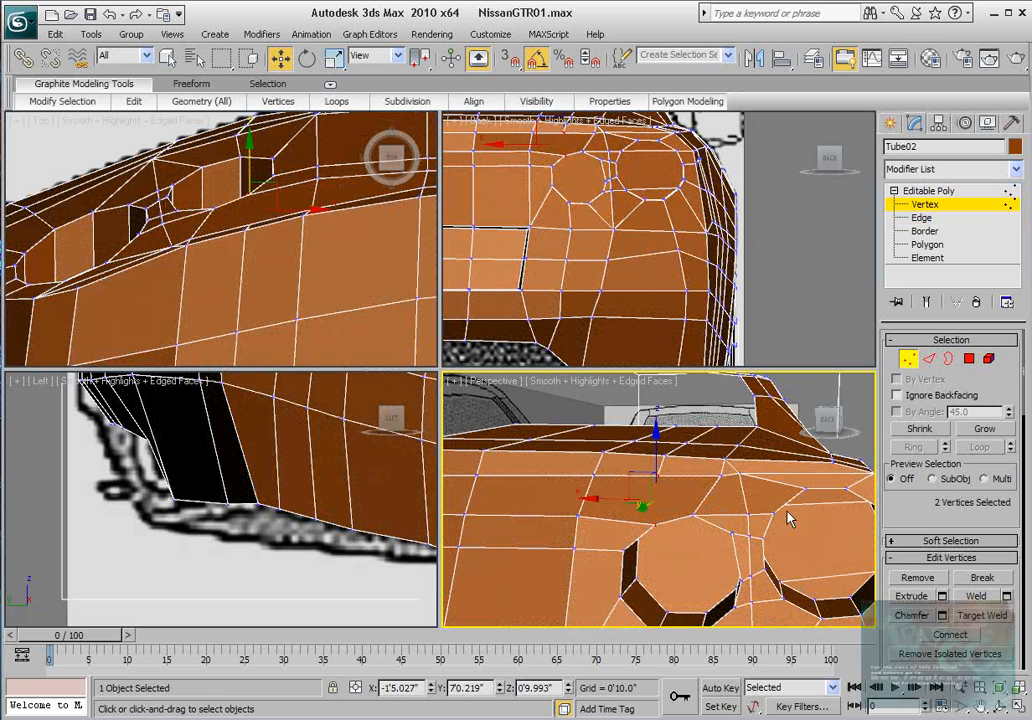
click(960, 633)
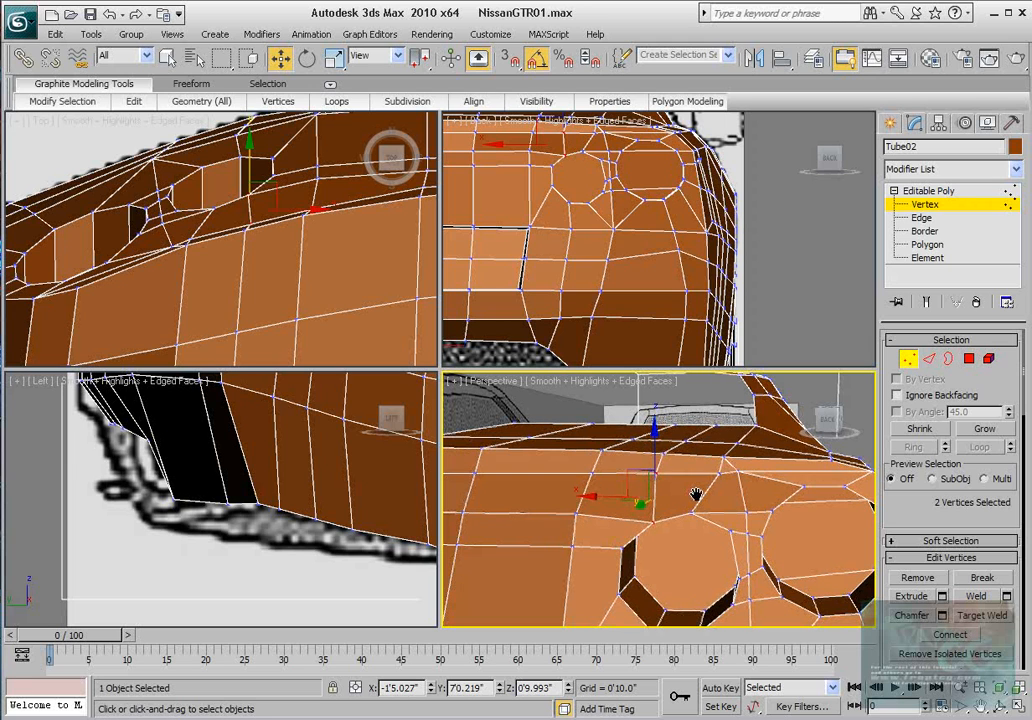
key(alt+x)
Step: Move the vertex near the exhaust panel outline's upper inner corner onto that blueprint corner in the back view
scroll(625, 260, up, 6)
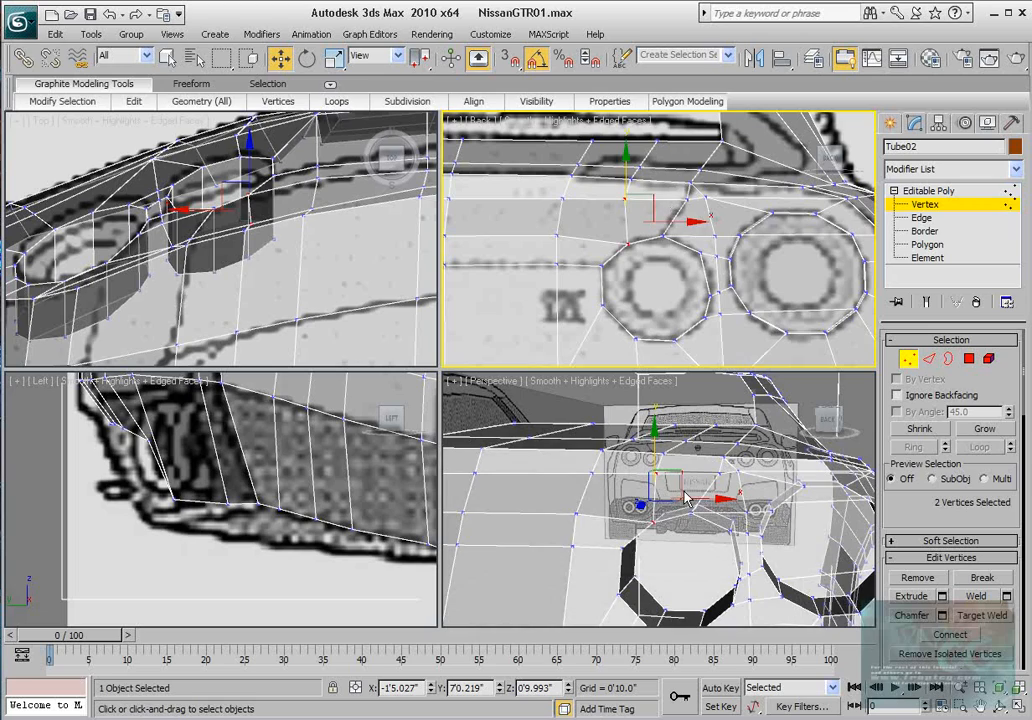
alt+middle_drag(686, 498, 675, 407)
scroll(257, 500, down, 5)
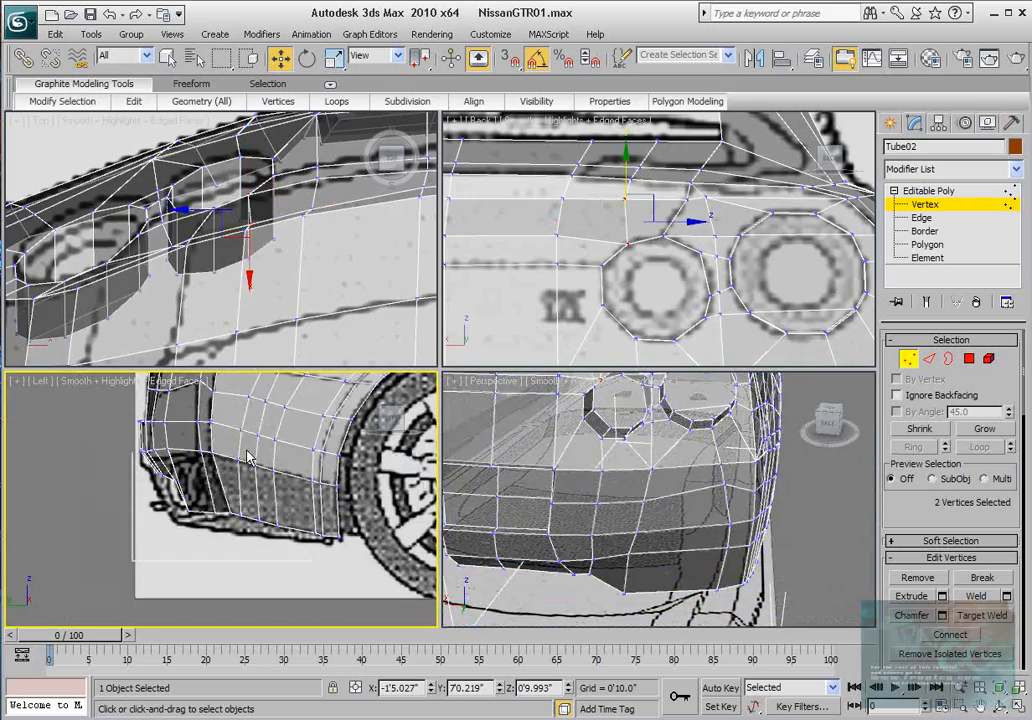
scroll(630, 315, down, 3)
scroll(640, 260, up, 3)
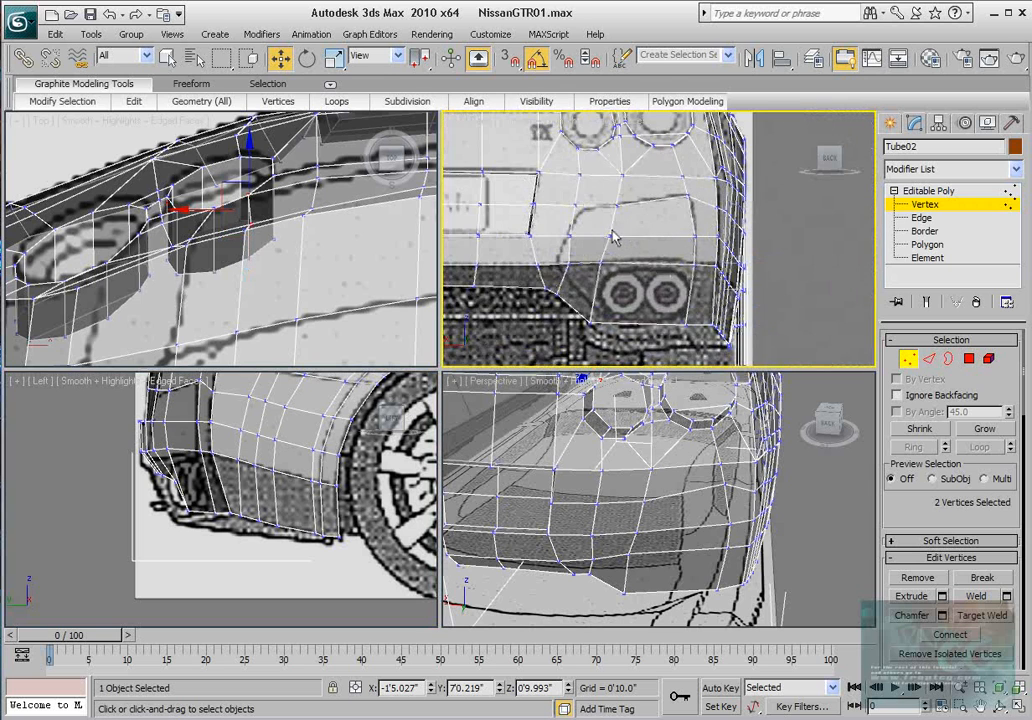
scroll(613, 235, up, 2)
scroll(666, 226, up, 4)
click(597, 189)
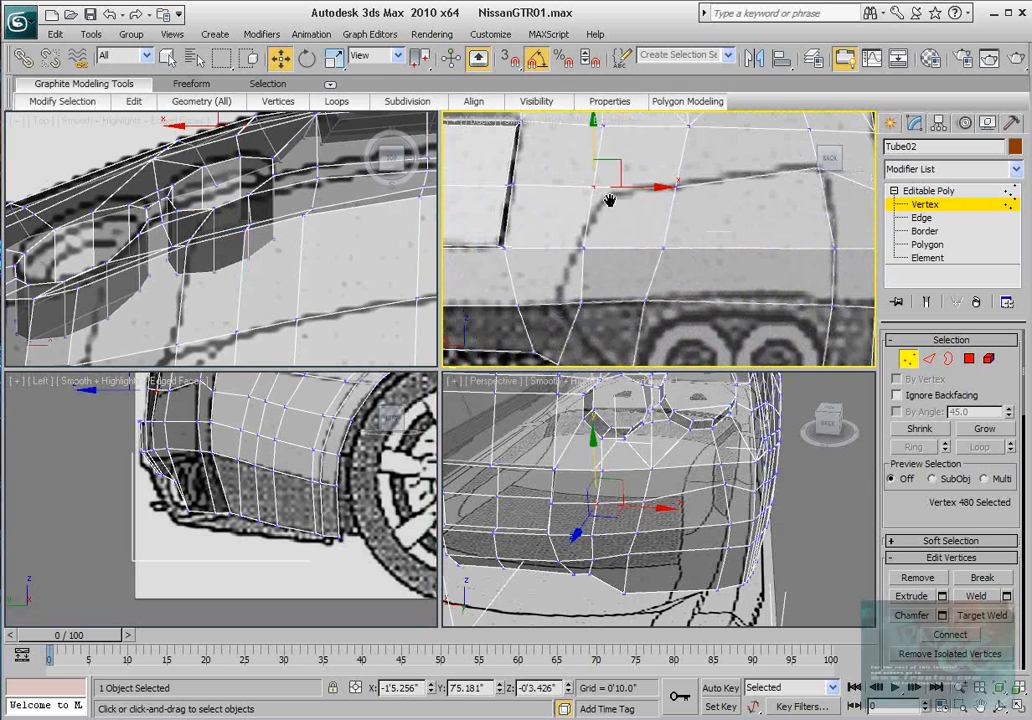
drag(610, 200, 630, 190)
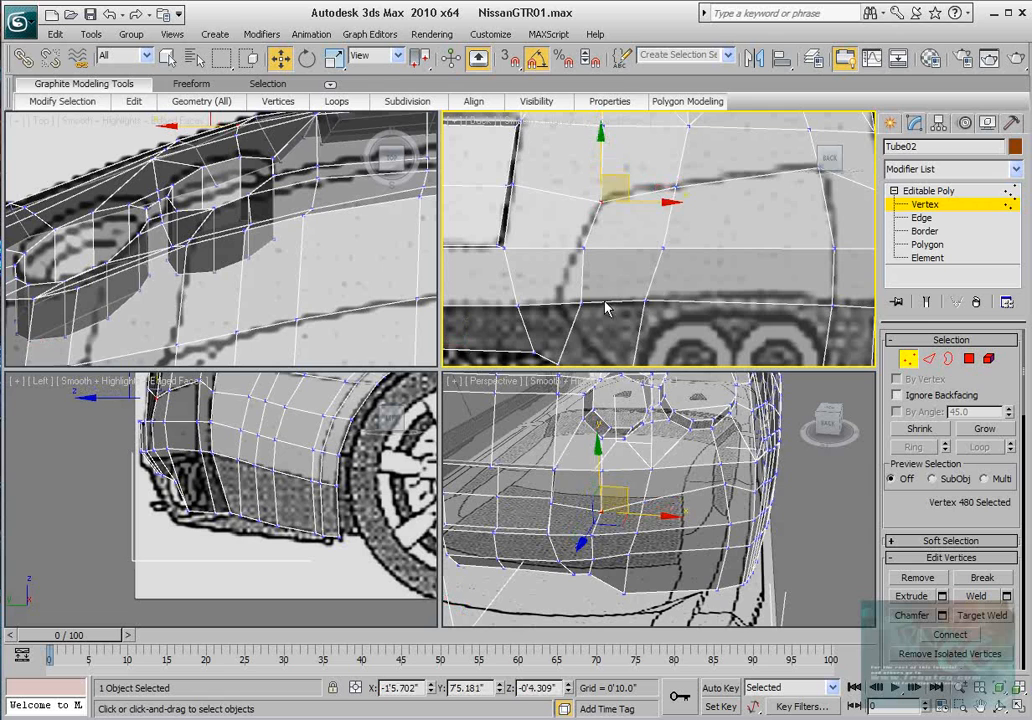
Step: Shift the two vertices below the panel corner sideways onto the exhaust panel's inner blueprint line
click(582, 300)
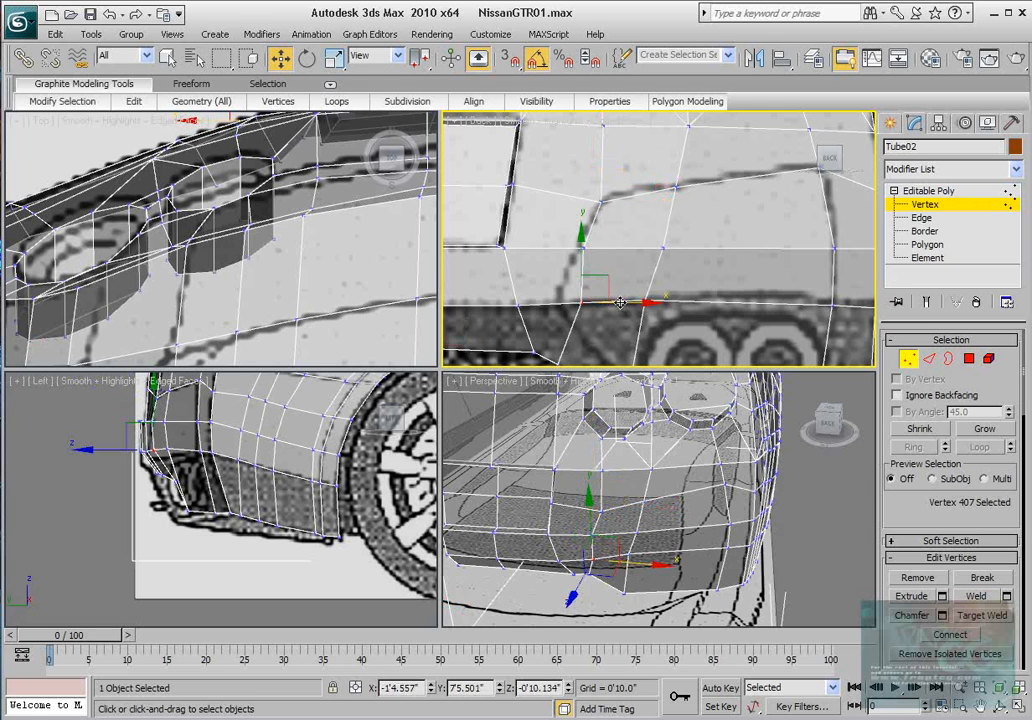
drag(620, 302, 597, 301)
click(582, 248)
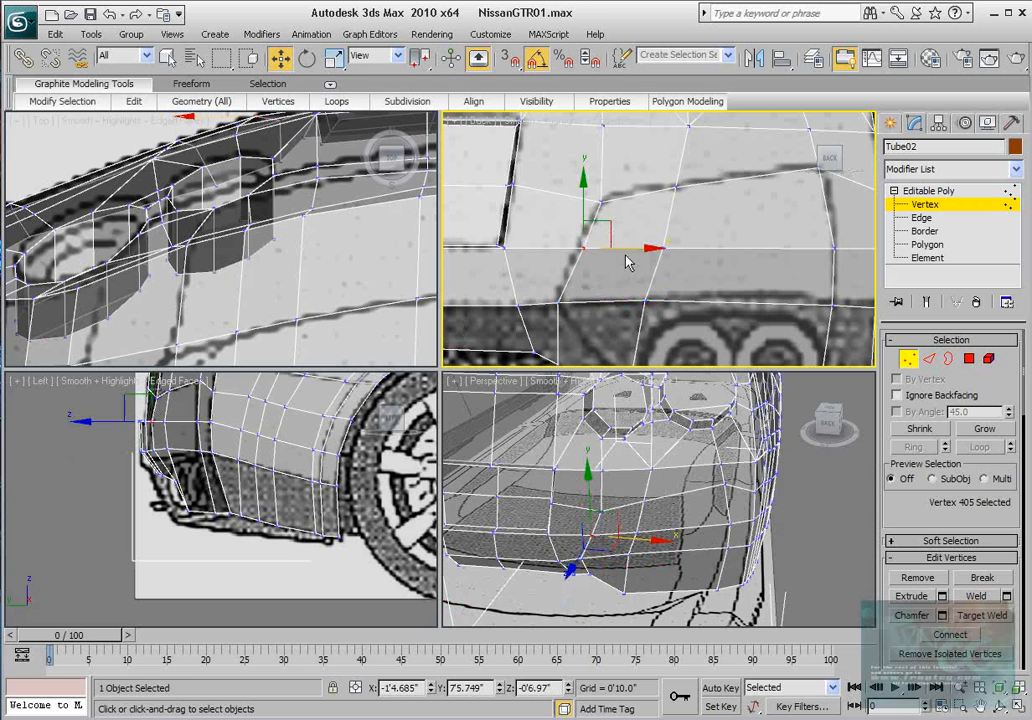
drag(626, 249, 622, 248)
Step: Select the bumper's lower-border vertex inward of the exhausts and examine its placement in the back, left and top views
middle_drag(676, 258, 667, 209)
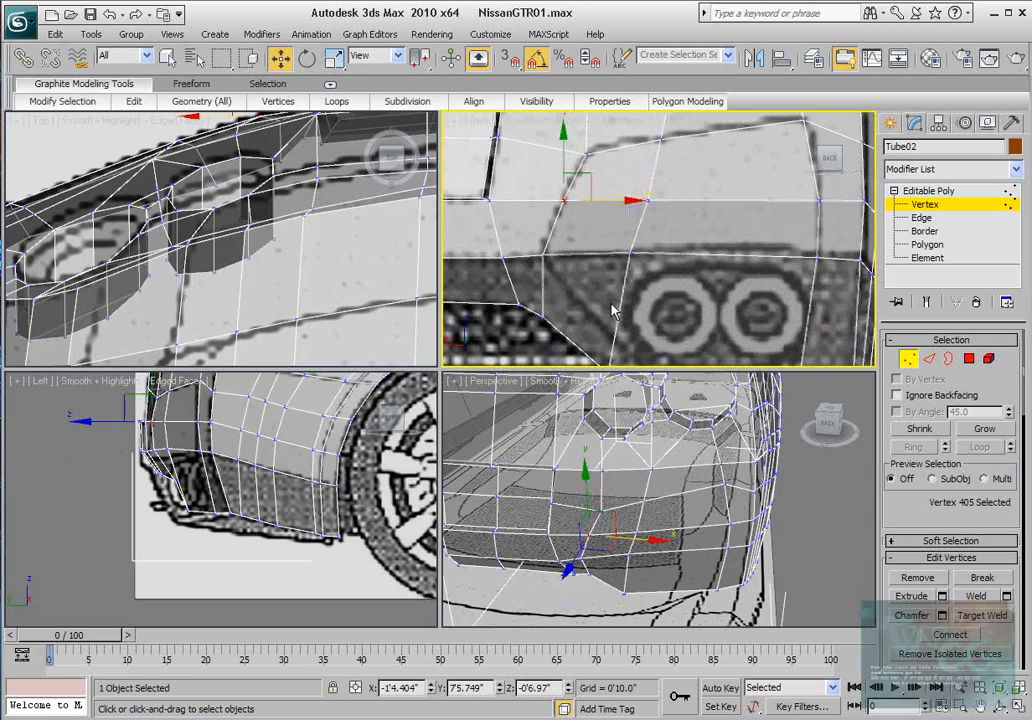
middle_drag(613, 311, 614, 268)
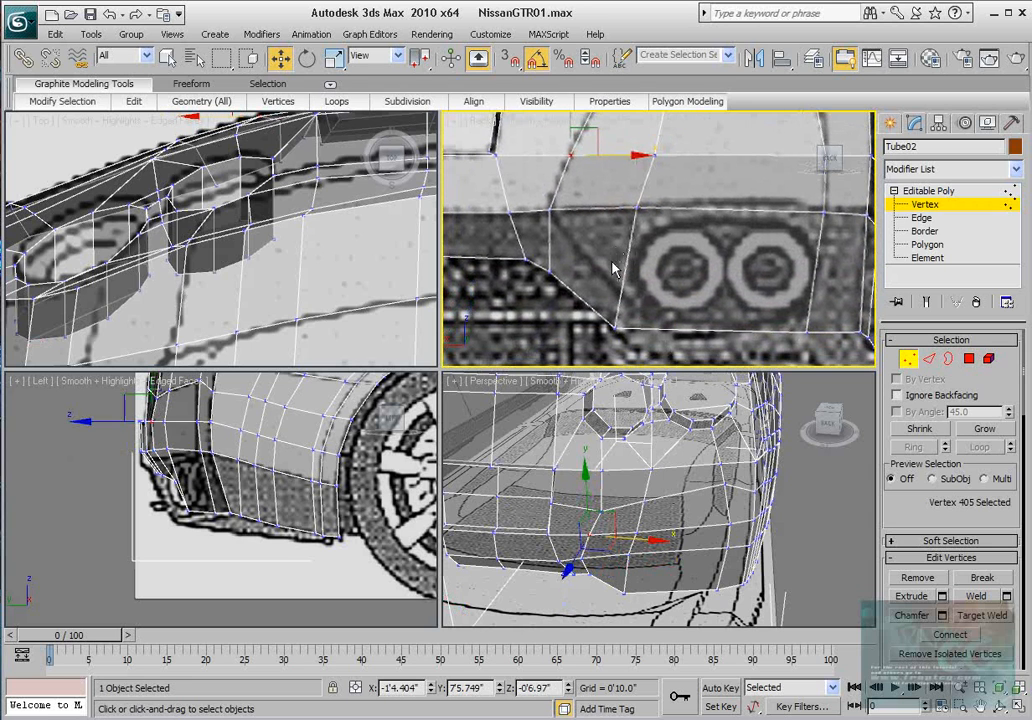
click(547, 278)
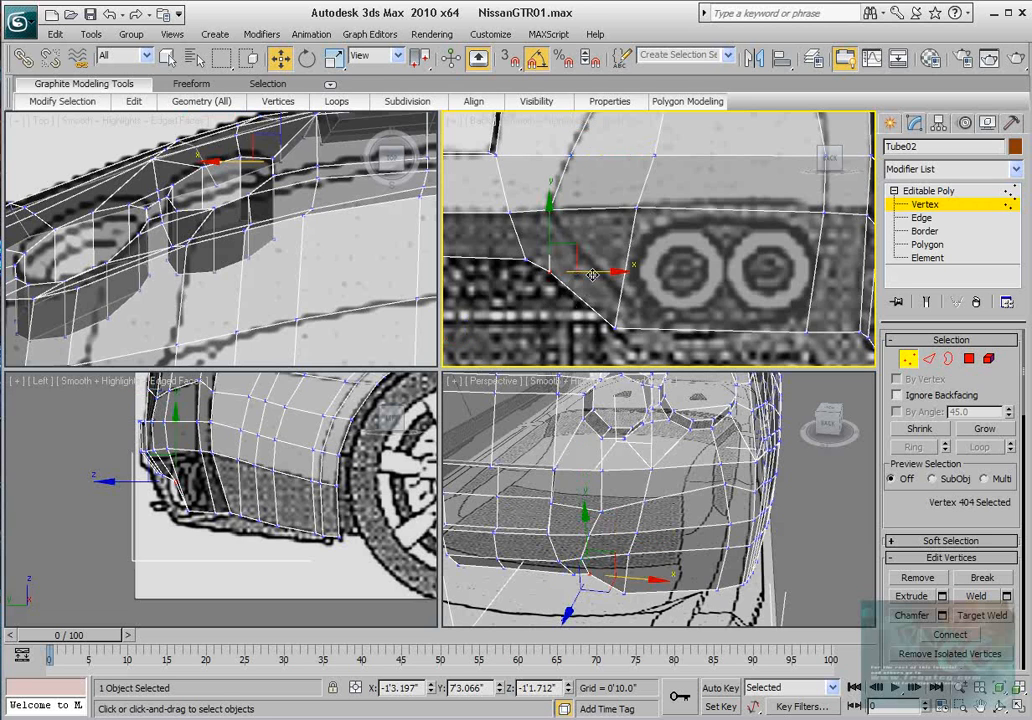
scroll(620, 288, down, 3)
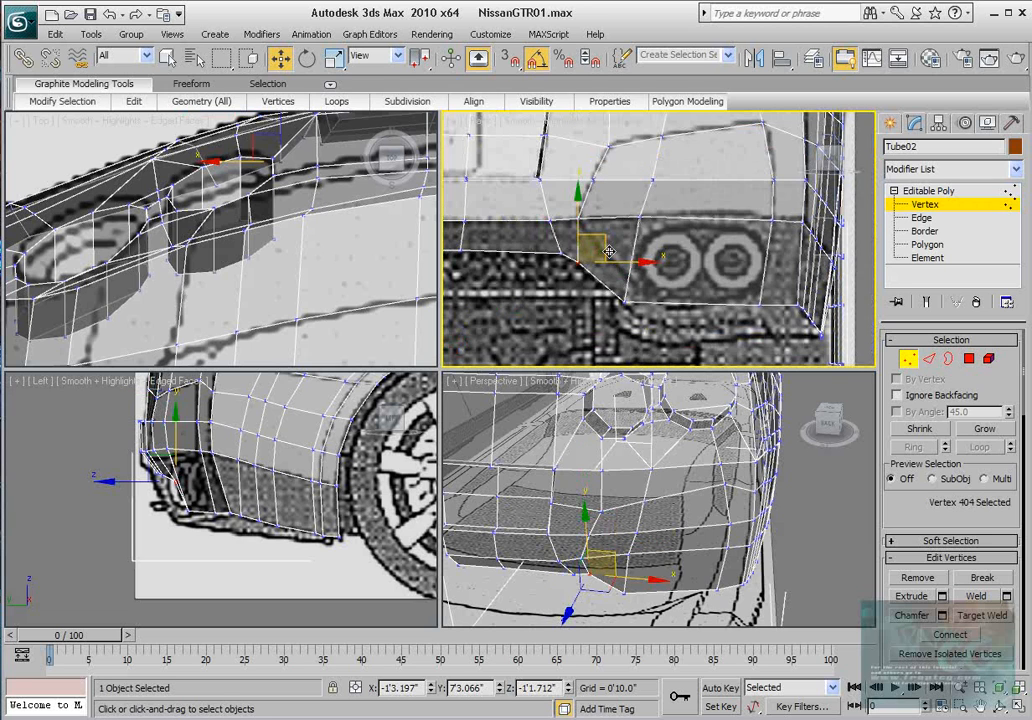
scroll(612, 285, down, 2)
middle_drag(610, 282, 667, 252)
scroll(286, 437, down, 2)
middle_drag(286, 437, 281, 505)
scroll(237, 230, down, 2)
middle_drag(237, 232, 214, 282)
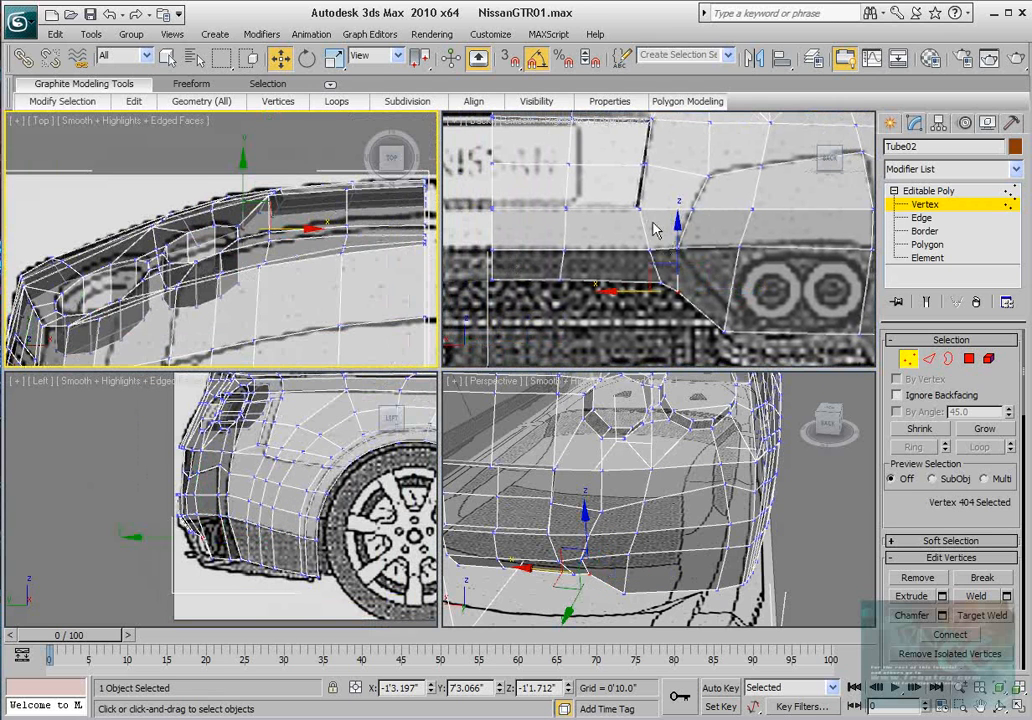
Step: Raise the vertex above the outer exhaust slightly to meet the dark section's upper line, and turn off the mesh's see-through display
middle_drag(726, 233, 660, 258)
click(773, 278)
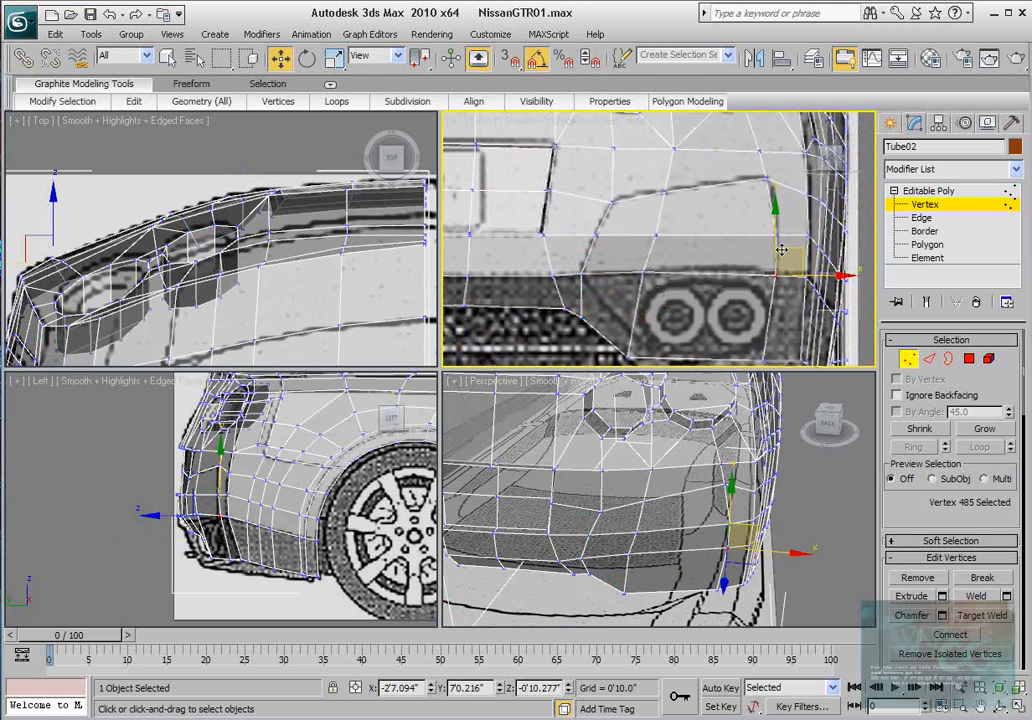
drag(776, 246, 777, 243)
middle_drag(750, 312, 698, 268)
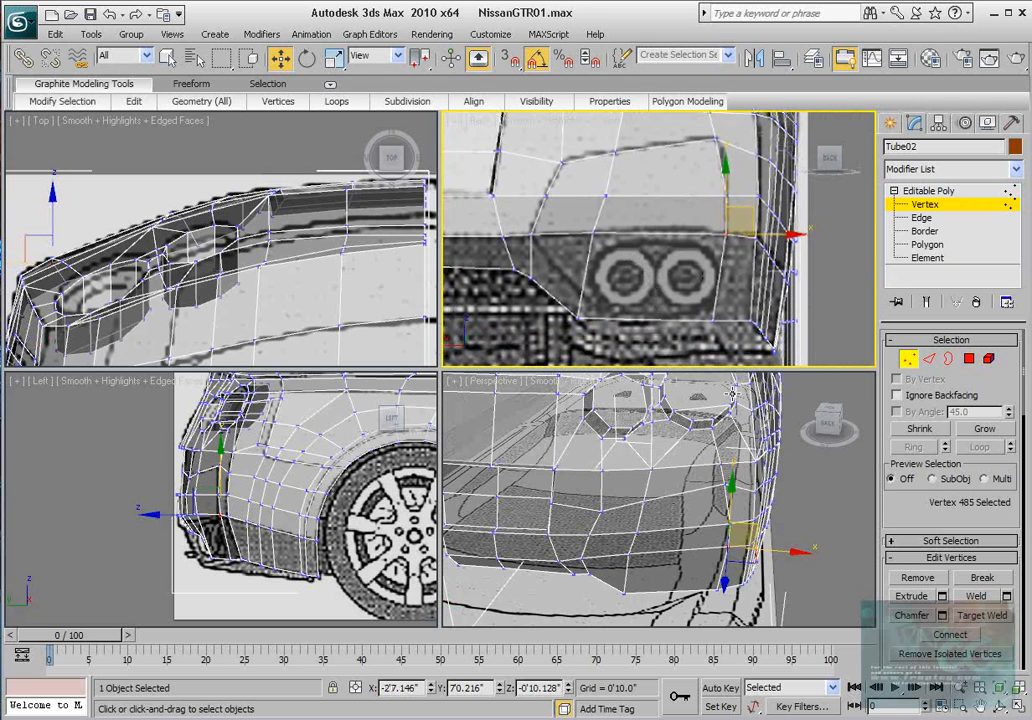
alt+middle_drag(629, 476, 592, 490)
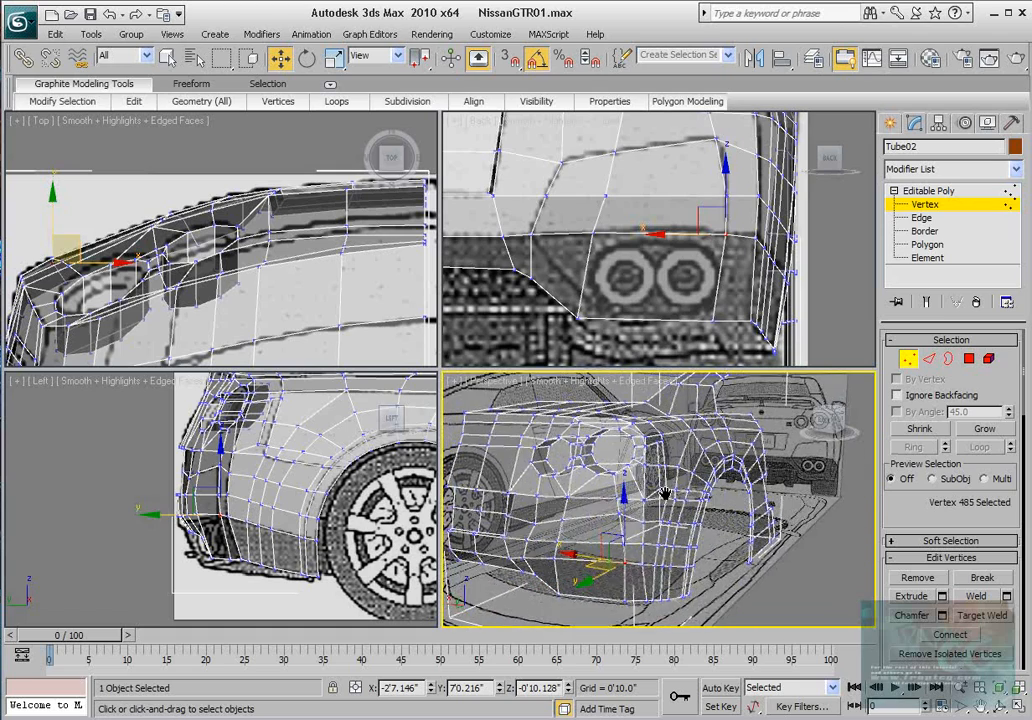
key(alt+x)
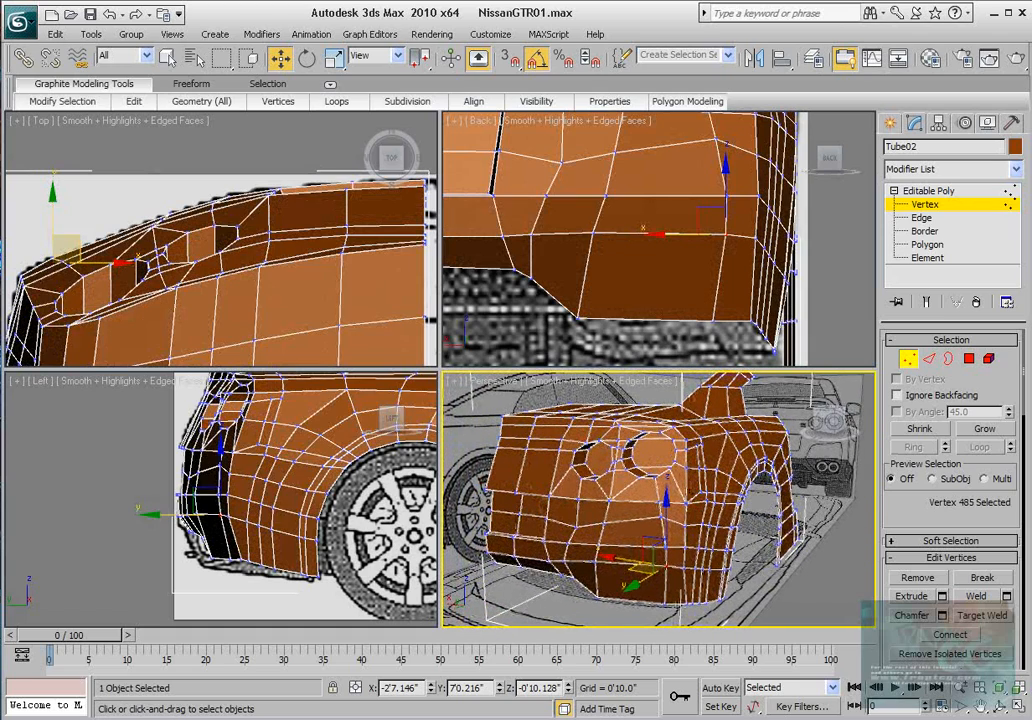